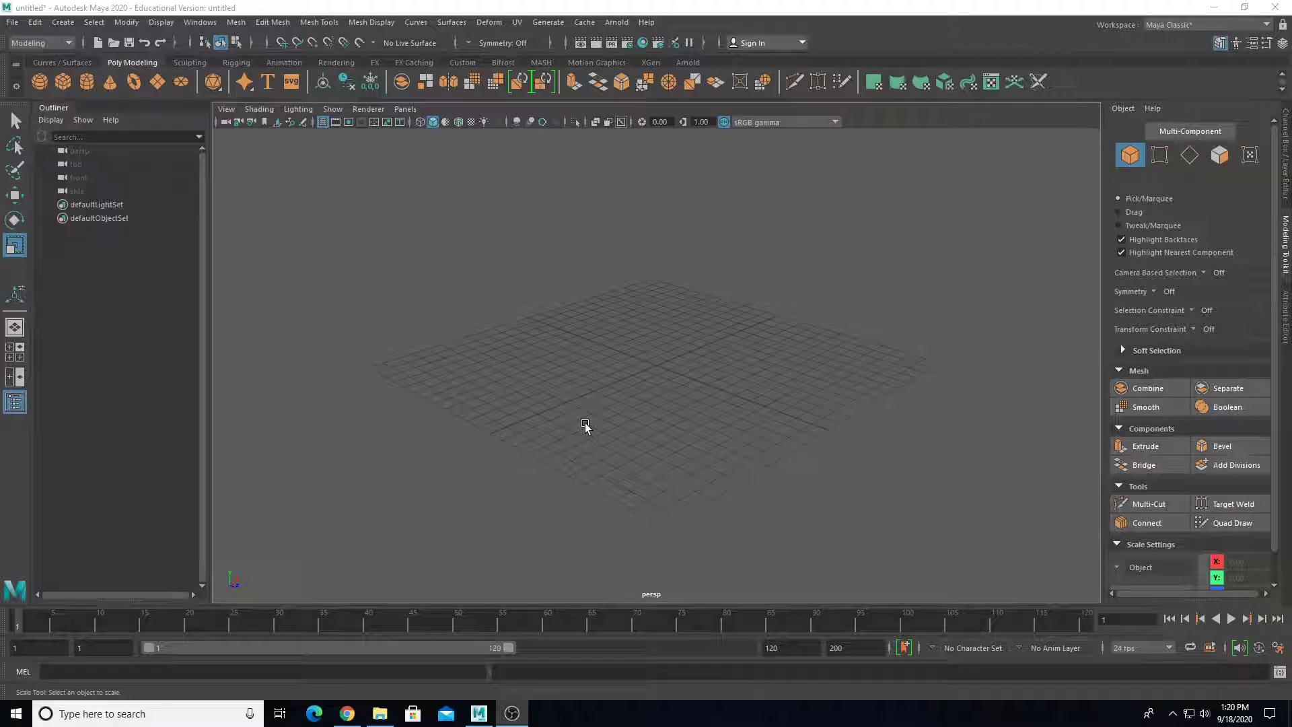
Create a polygon cube and scale it to about 8.47 in X and Z and about 6.06 in Y.
{"action": "left_click", "coordinate": [63, 82]}
{"action": "scroll", "coordinate": [690, 367], "scroll_direction": "up", "scroll_amount": 5}
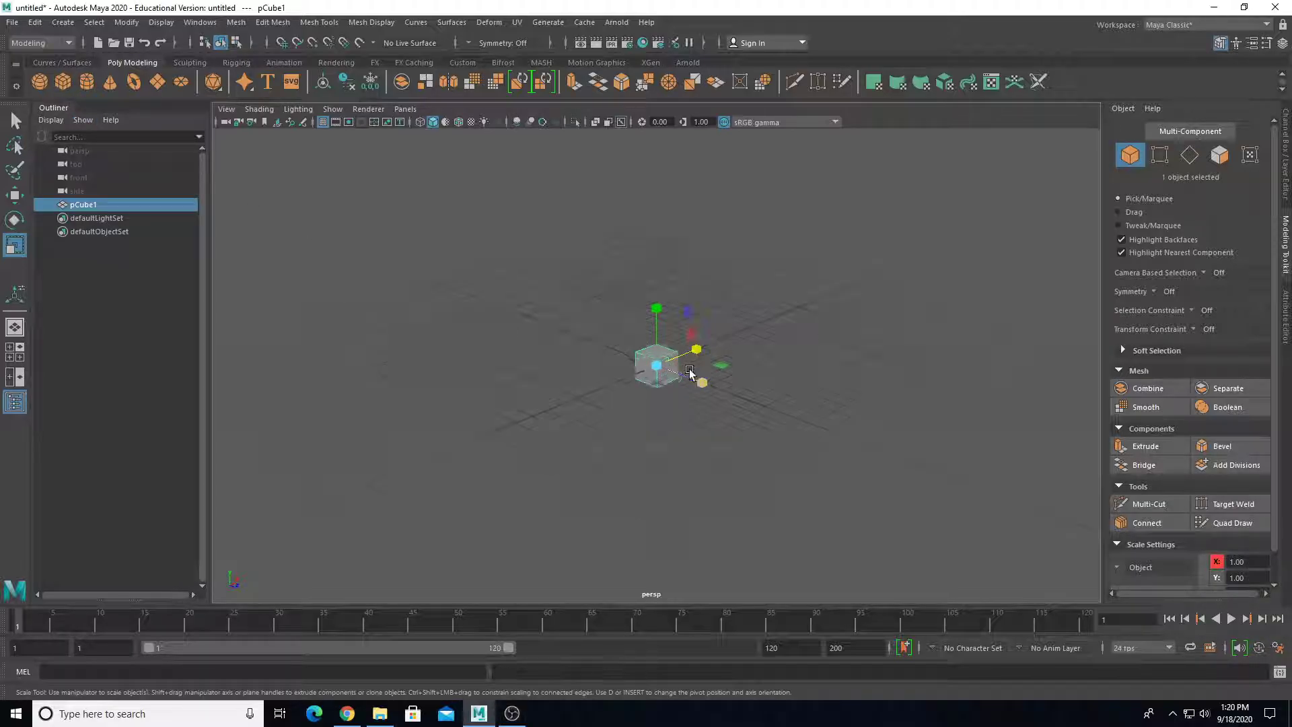
{"action": "left_click_drag", "start_coordinate": [717, 365], "coordinate": [841, 414]}
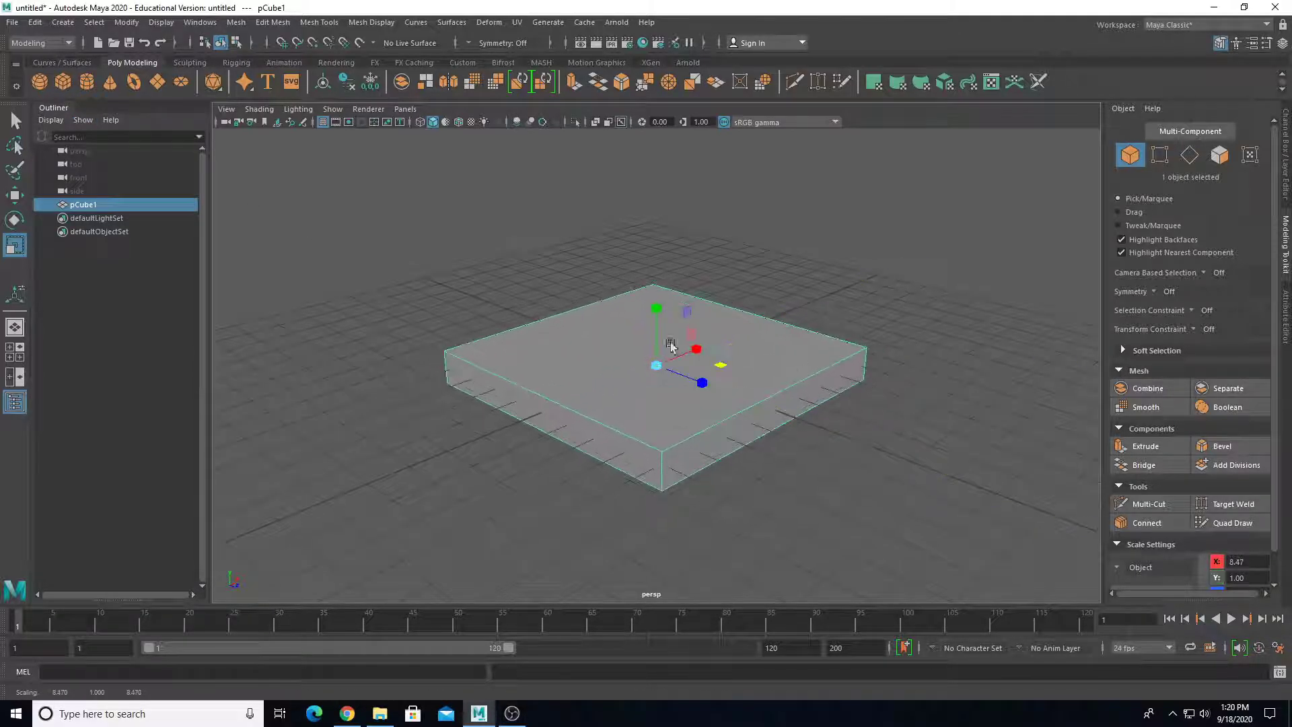
{"action": "left_click_drag", "start_coordinate": [654, 314], "coordinate": [703, 127]}
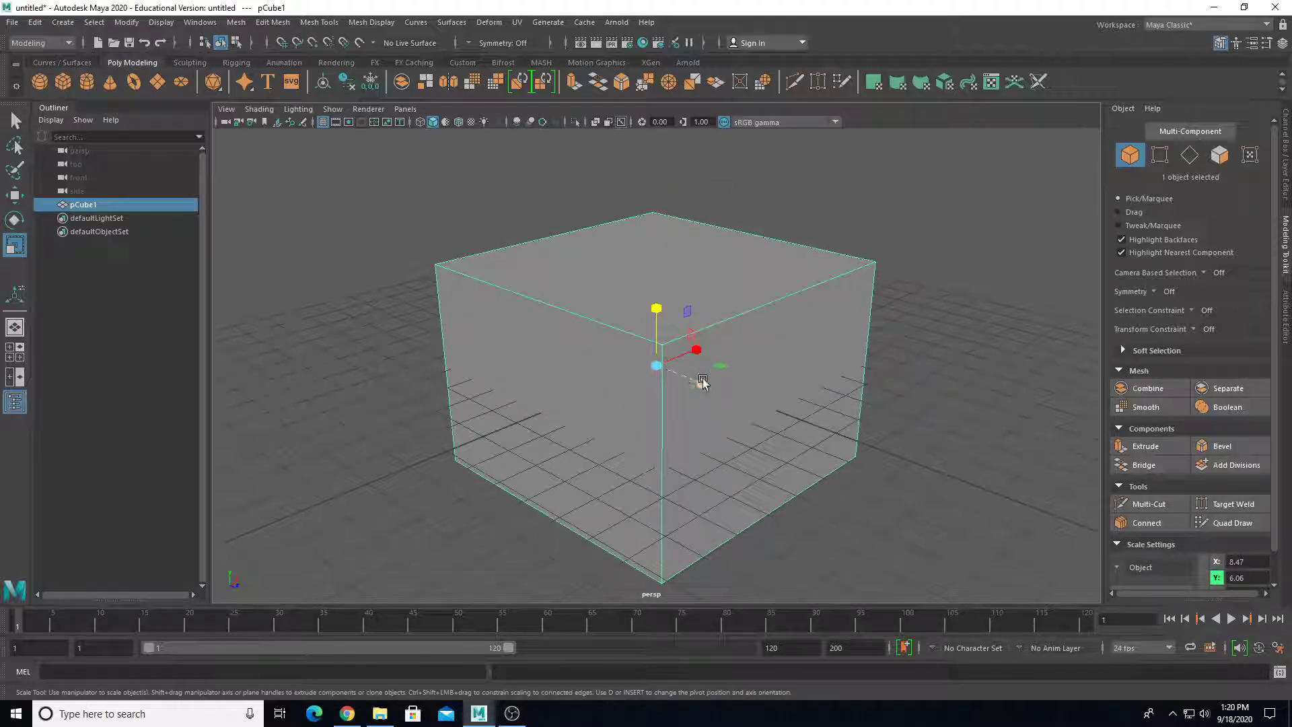
Raise the cube to about 5.36 in Y and scale it to about 9.69 in Y and 20.2 in Z.
{"action": "left_click_drag", "start_coordinate": [702, 382], "coordinate": [793, 309], "text": "alt"}
{"action": "key", "text": "w"}
{"action": "key", "text": "r"}
{"action": "left_click_drag", "start_coordinate": [695, 326], "coordinate": [774, 334]}
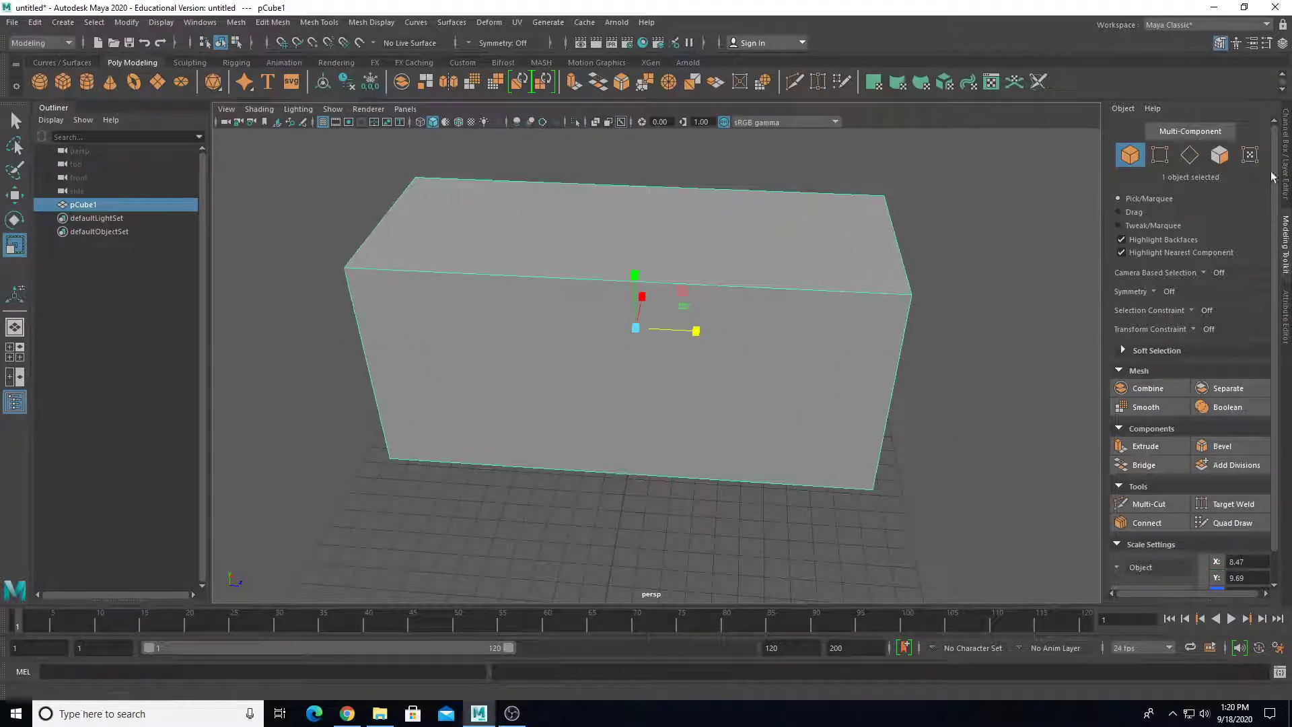
{"action": "left_click", "coordinate": [1286, 176]}
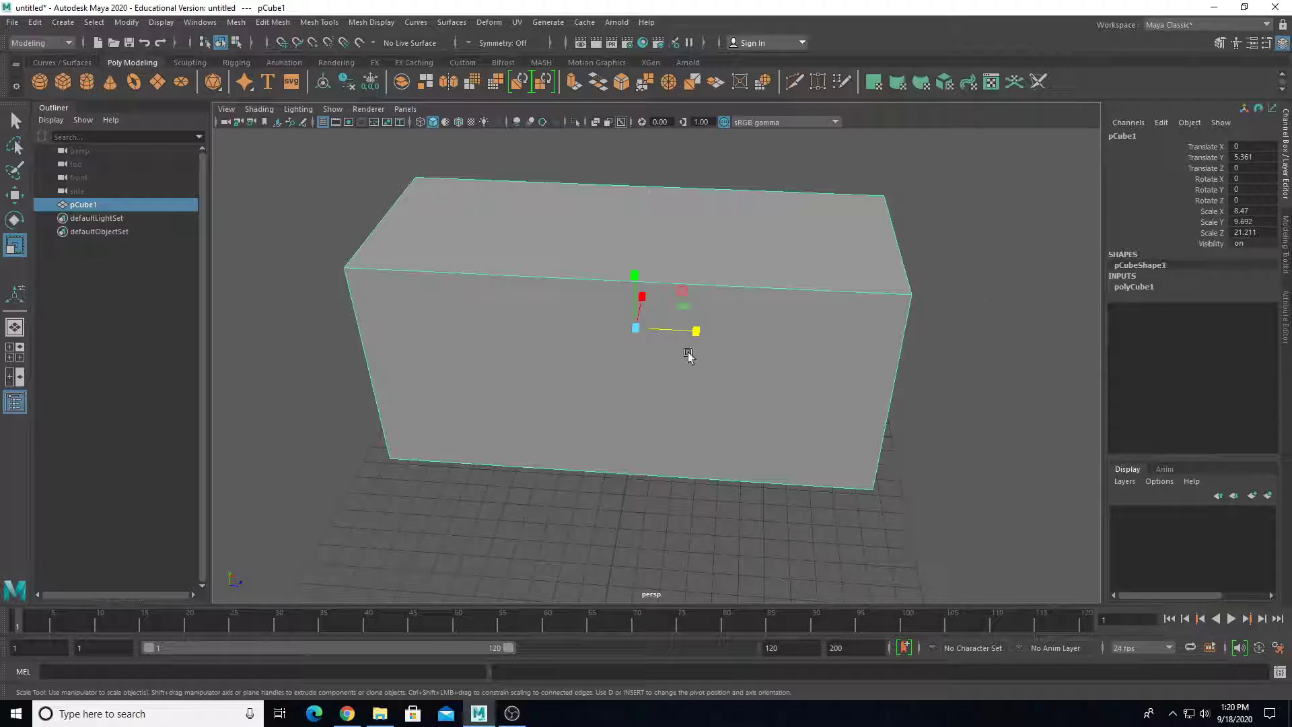
{"action": "left_click_drag", "start_coordinate": [694, 332], "coordinate": [696, 331]}
Set the cube's subdivisions to 4 in width, 6 in height and 6 in depth.
{"action": "left_click", "coordinate": [1134, 286]}
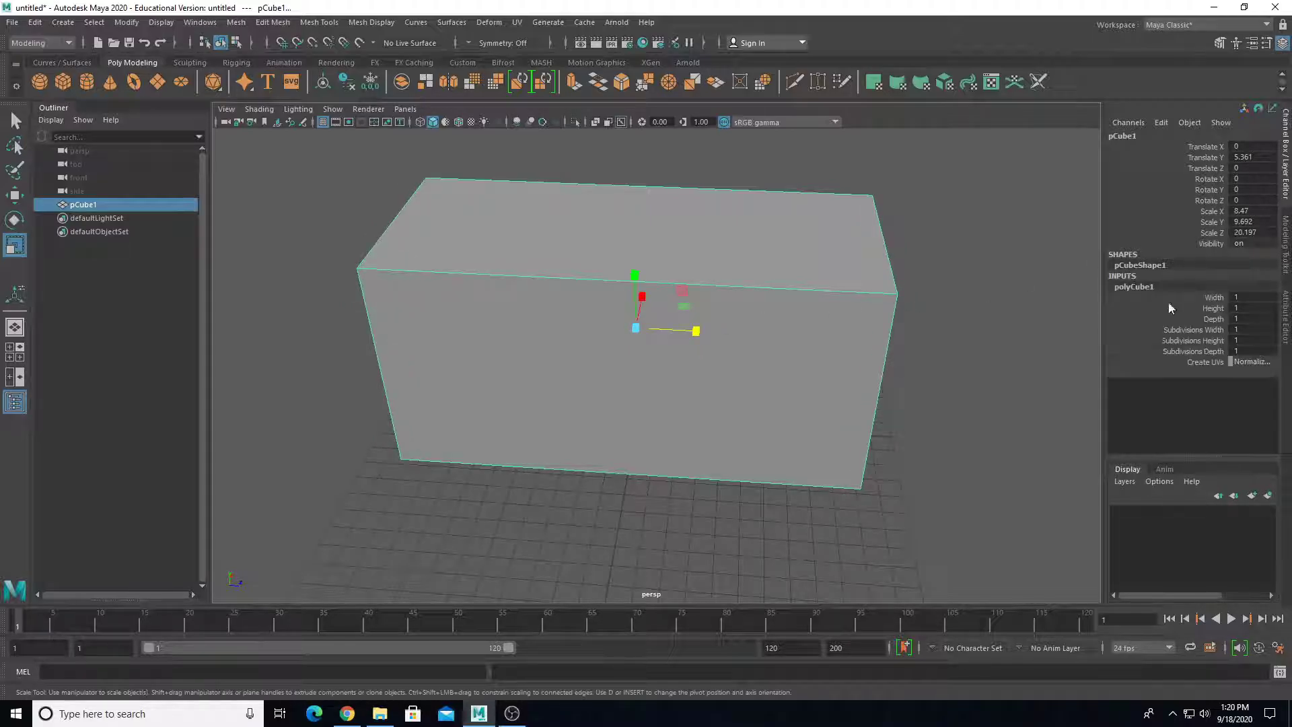
{"action": "type", "text": "6"}
{"action": "key", "text": "Return"}
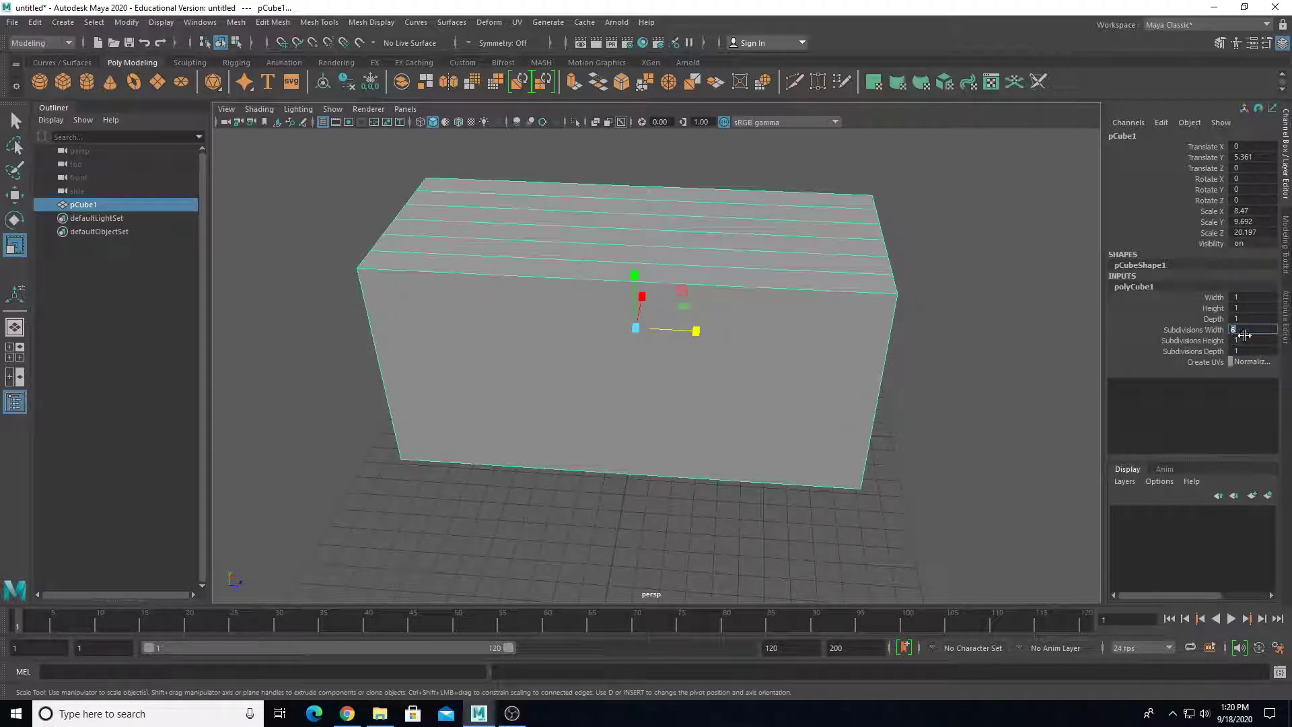
{"action": "type", "text": "4"}
{"action": "key", "text": "Return"}
{"action": "left_click", "coordinate": [1244, 340]}
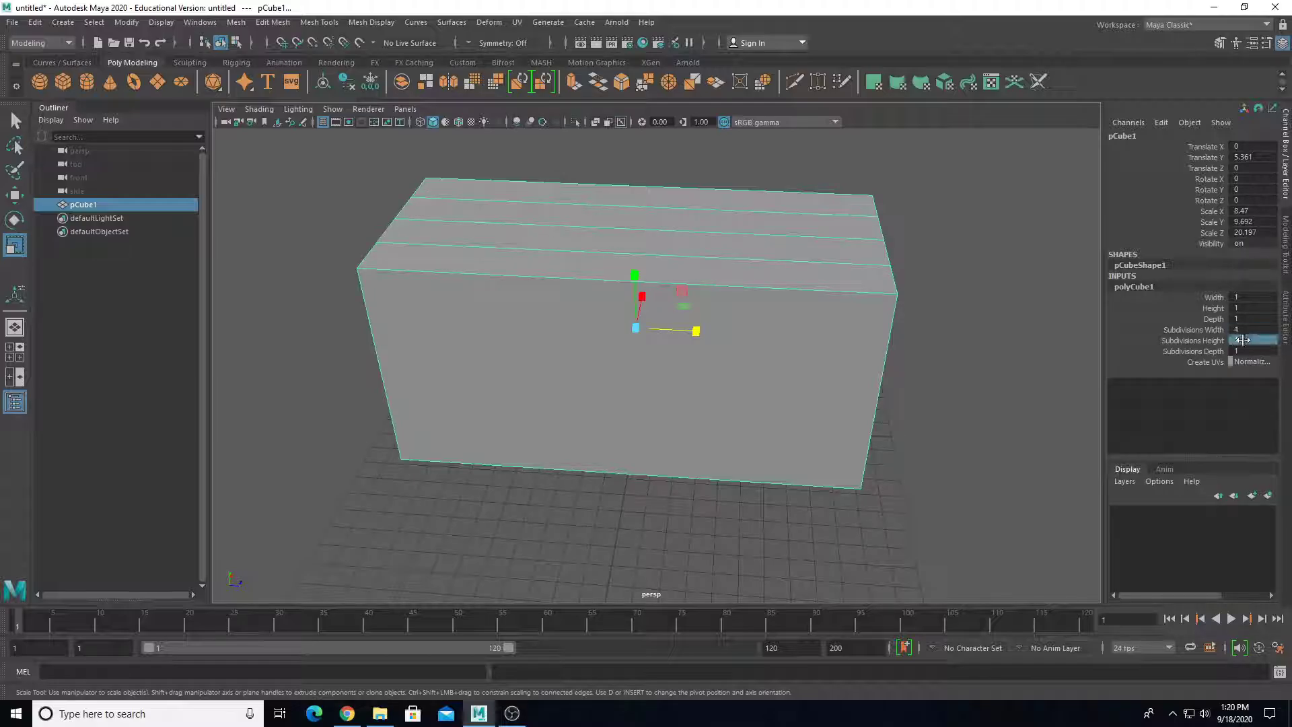
{"action": "type", "text": "6"}
{"action": "key", "text": "Return"}
{"action": "left_click", "coordinate": [1245, 350]}
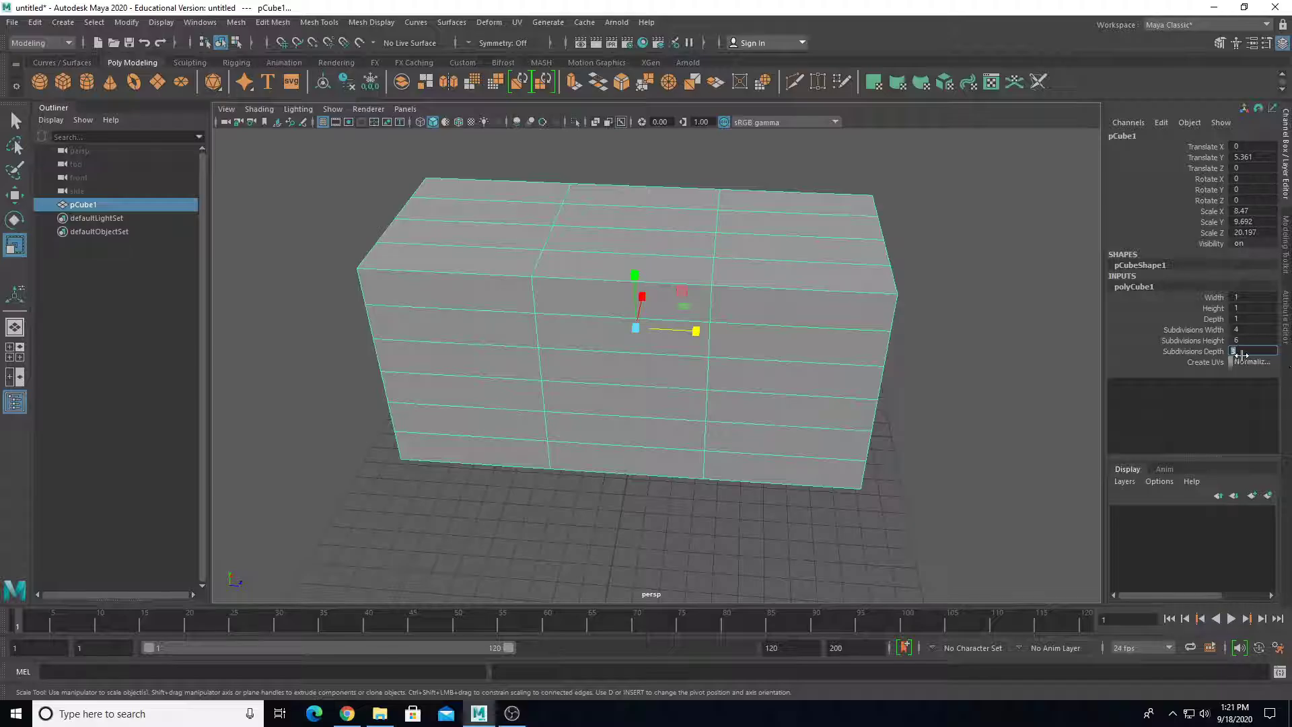
Rescale the cube to about 16.7 in X and 8.0 in Z.
{"action": "left_click_drag", "start_coordinate": [972, 377], "coordinate": [721, 377], "text": "alt"}
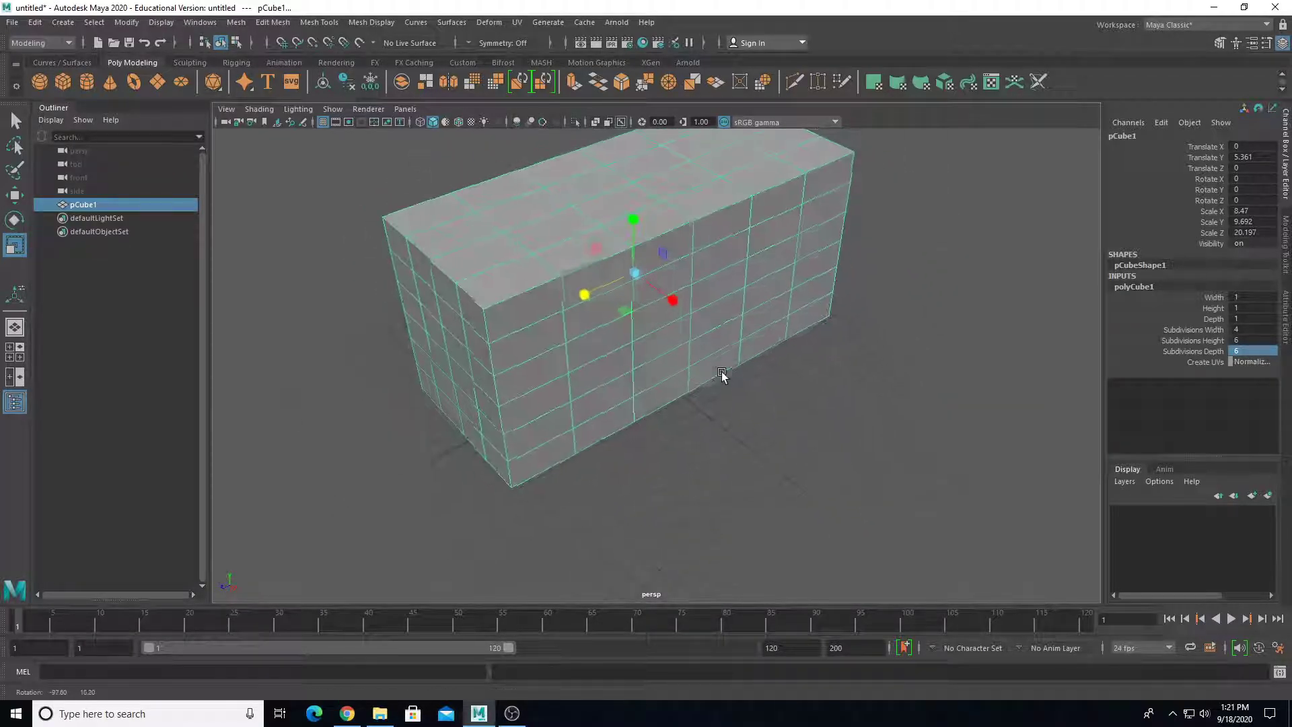
{"action": "left_click_drag", "start_coordinate": [644, 316], "coordinate": [615, 335], "text": "alt"}
{"action": "left_click_drag", "start_coordinate": [610, 273], "coordinate": [676, 294]}
{"action": "left_click_drag", "start_coordinate": [583, 302], "coordinate": [575, 309]}
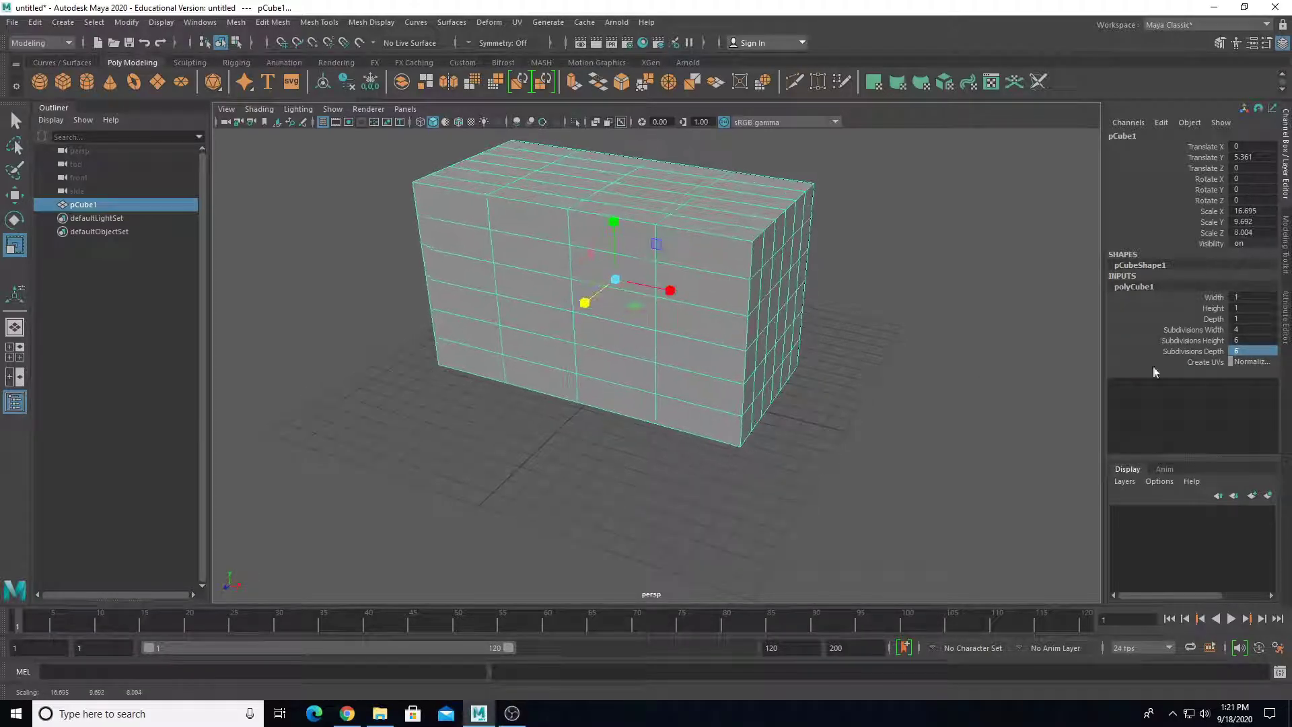
Change the cube's width subdivisions to 6 and its depth subdivisions to 4.
{"action": "double_click", "coordinate": [1247, 330]}
{"action": "double_click", "coordinate": [1255, 350]}
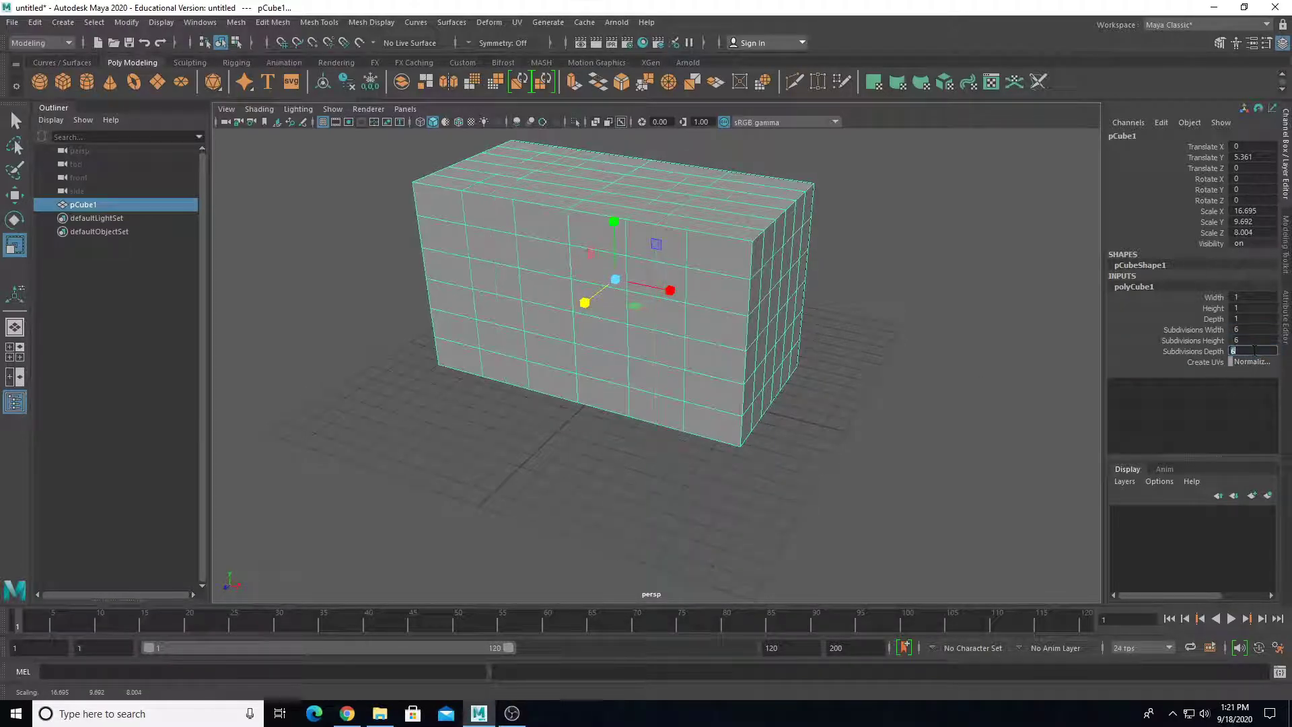
{"action": "type", "text": "4"}
{"action": "key", "text": "Return"}
In the side view, narrow the cube's top row of vertices along Z to about a third of its width.
{"action": "left_click_drag", "start_coordinate": [747, 384], "coordinate": [626, 447], "text": "alt"}
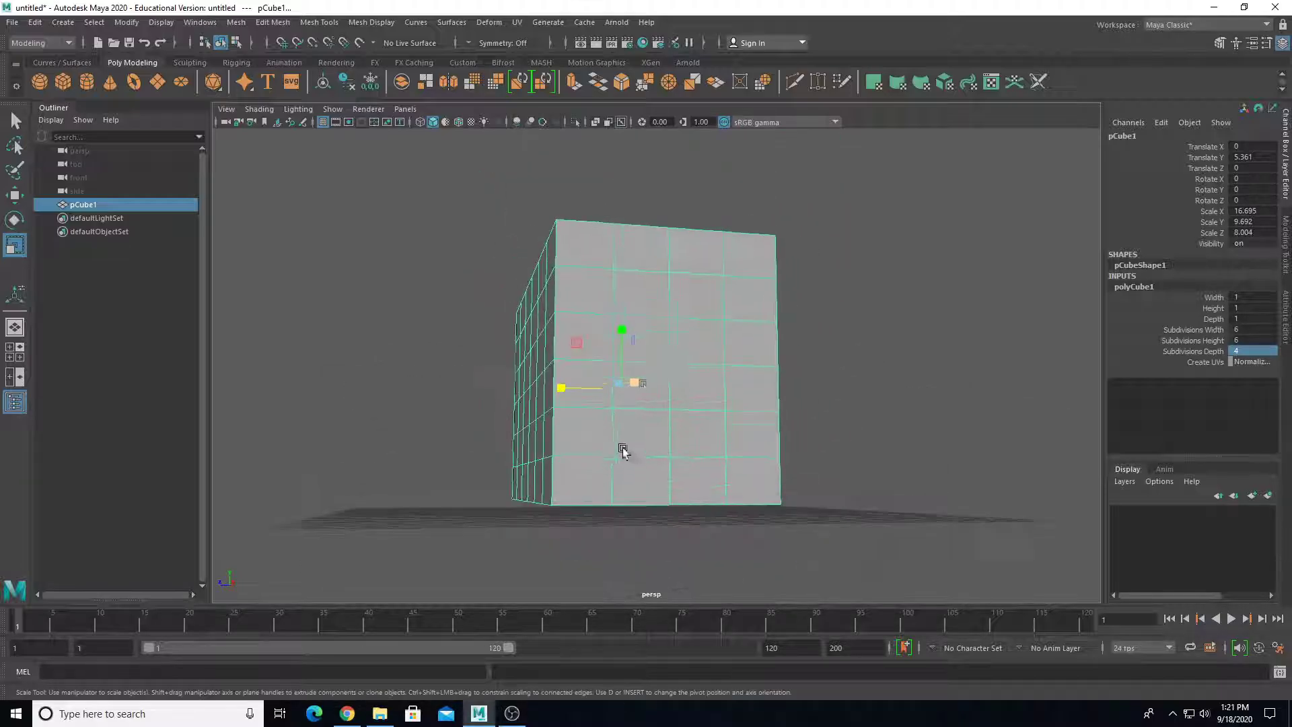
{"action": "right_click", "coordinate": [652, 309]}
{"action": "right_click_drag", "start_coordinate": [595, 296], "coordinate": [591, 298]}
{"action": "key", "text": "space"}
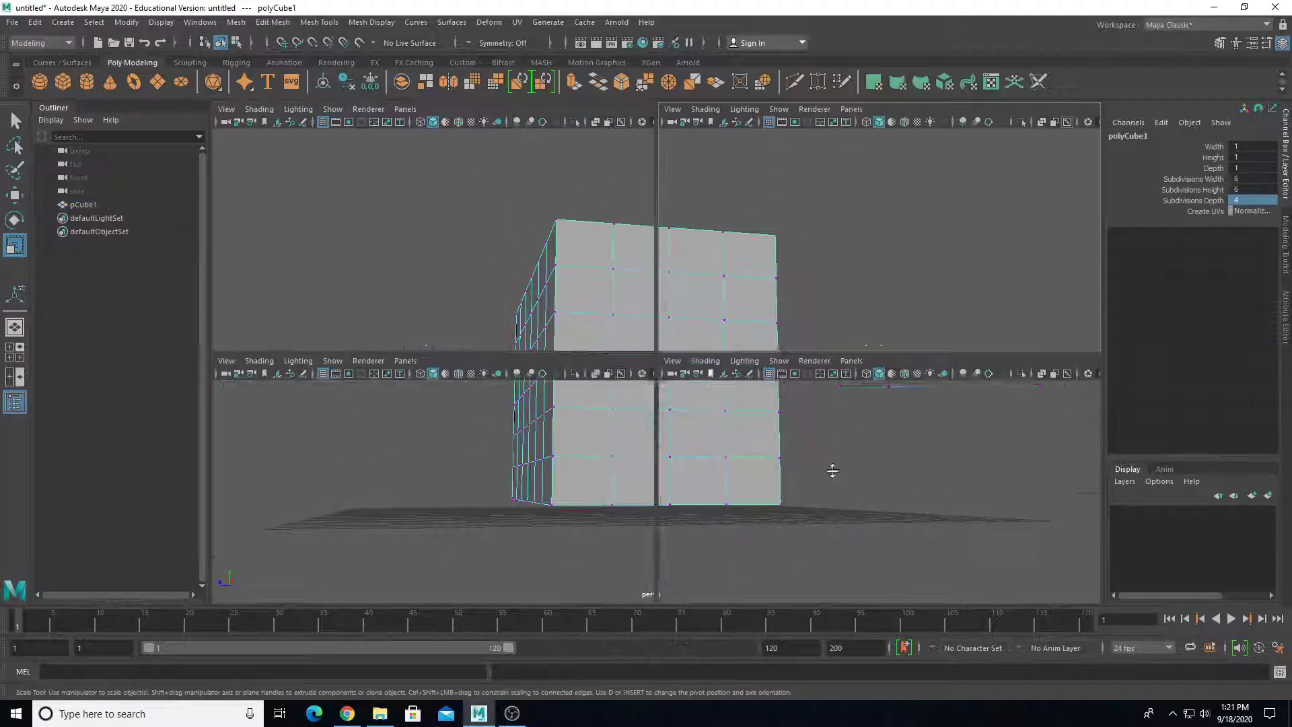
{"action": "key", "text": "space"}
{"action": "scroll", "coordinate": [875, 488], "scroll_direction": "down", "scroll_amount": 5}
{"action": "left_click_drag", "start_coordinate": [557, 197], "coordinate": [760, 246]}
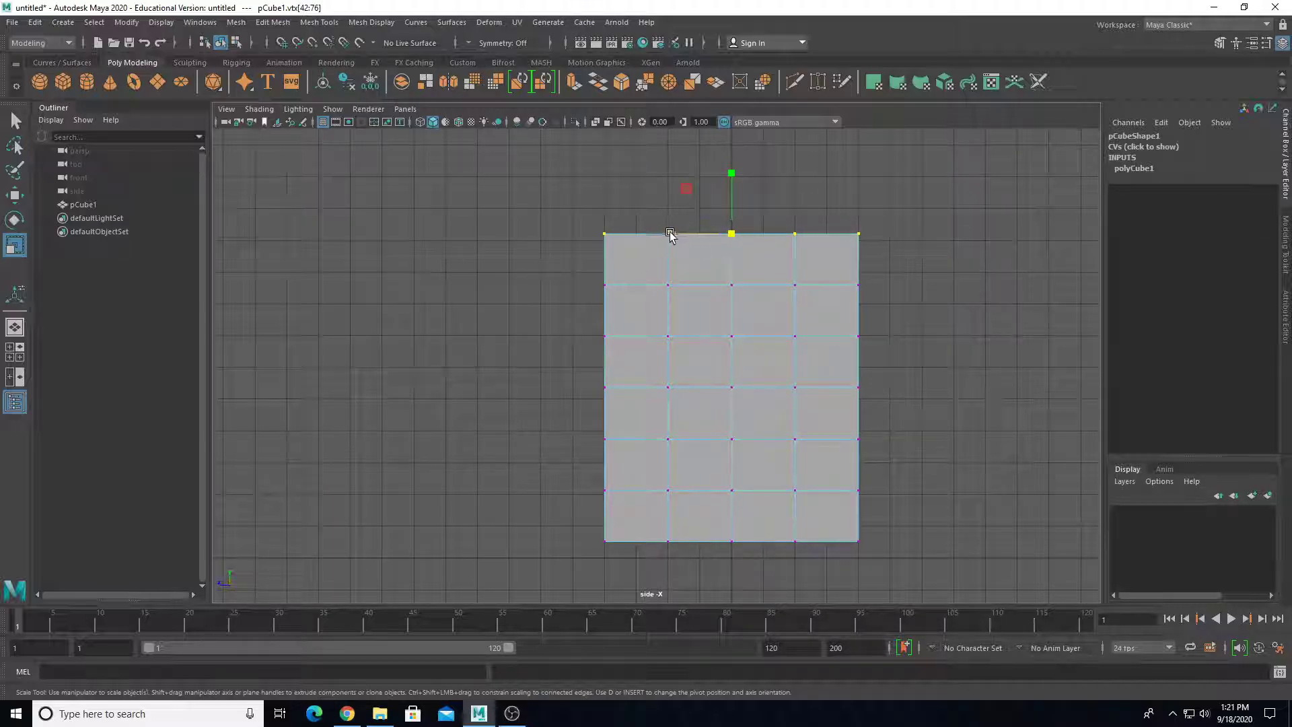
{"action": "left_click_drag", "start_coordinate": [669, 234], "coordinate": [718, 238]}
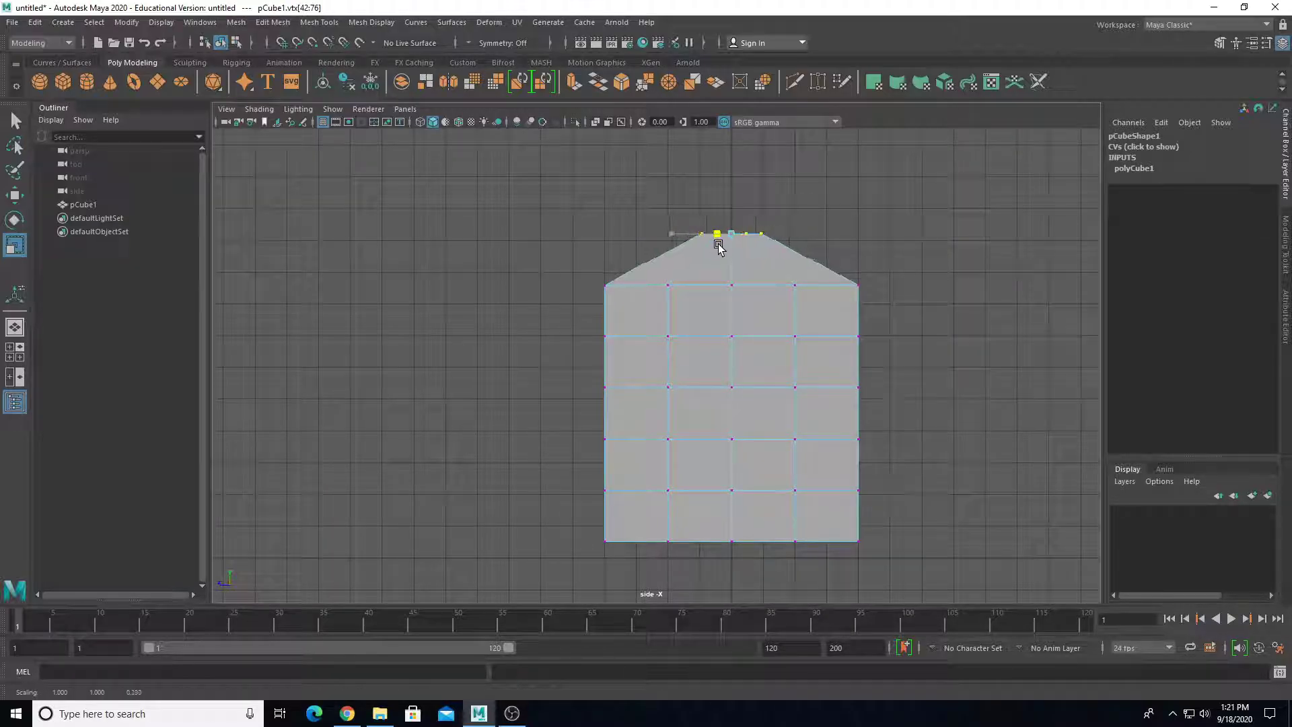
Narrow the second vertex row to about half width and raise it just below the top, and lower the third row slightly.
{"action": "left_click_drag", "start_coordinate": [579, 253], "coordinate": [899, 293]}
{"action": "left_click_drag", "start_coordinate": [680, 286], "coordinate": [698, 285]}
{"action": "key", "text": "w"}
{"action": "left_click_drag", "start_coordinate": [732, 233], "coordinate": [748, 195]}
{"action": "left_click_drag", "start_coordinate": [546, 315], "coordinate": [889, 361]}
{"action": "left_click_drag", "start_coordinate": [732, 279], "coordinate": [727, 301]}
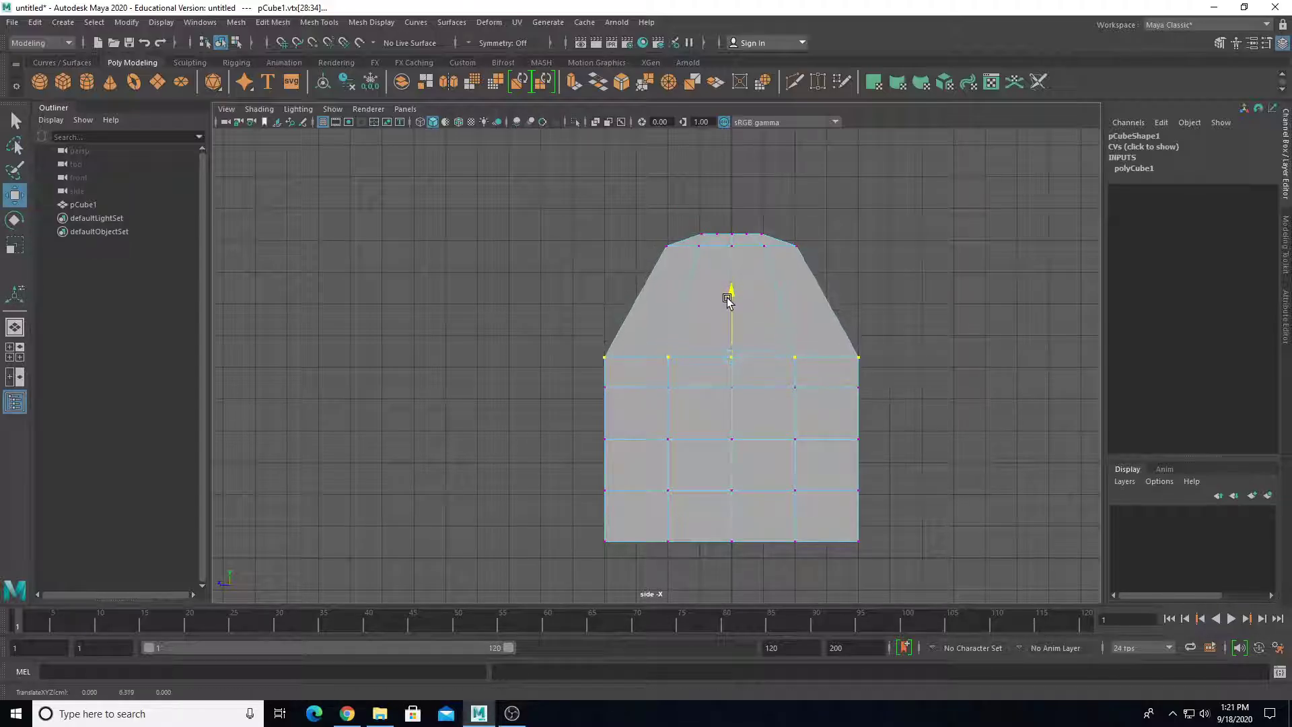
Insert two edge loops across the tall slanted section below the top by connecting its edges with 2 segments.
{"action": "right_click_drag", "start_coordinate": [705, 275], "coordinate": [700, 236]}
{"action": "double_click", "coordinate": [693, 274]}
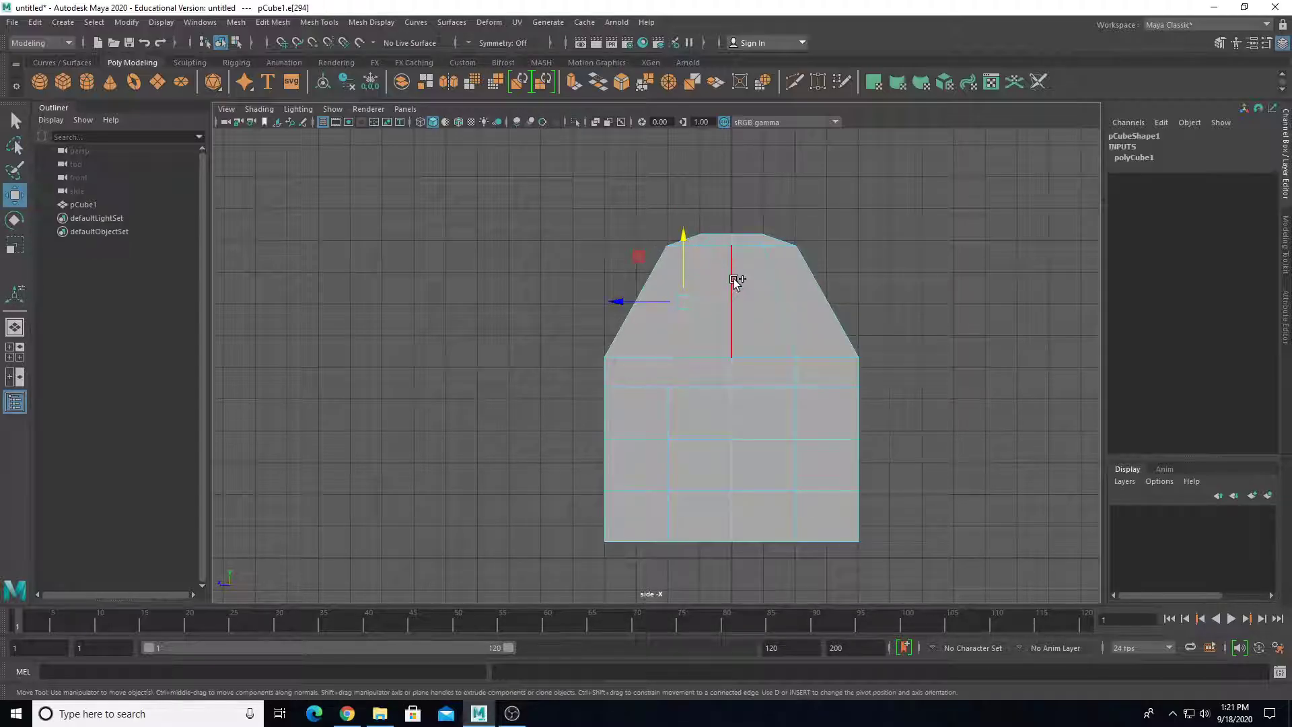
{"action": "left_click", "coordinate": [1286, 256]}
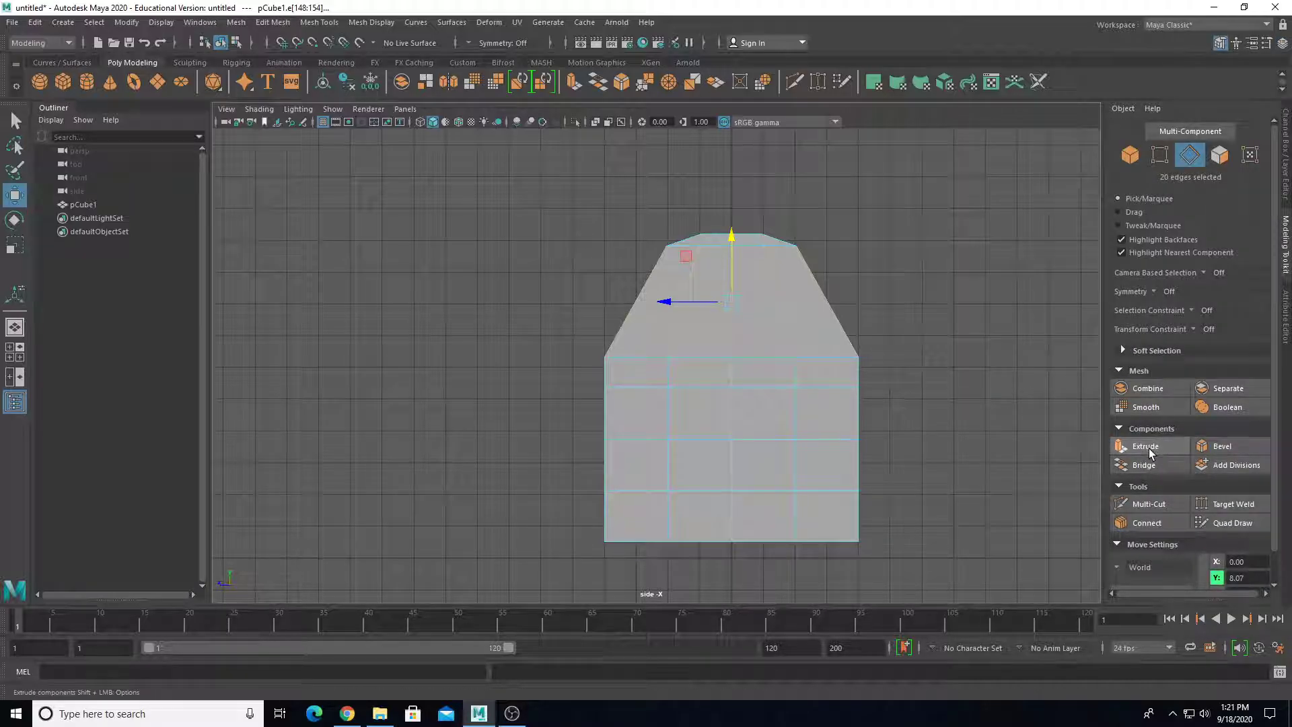
{"action": "left_click_drag", "start_coordinate": [577, 288], "coordinate": [969, 307]}
{"action": "left_click", "coordinate": [1152, 520]}
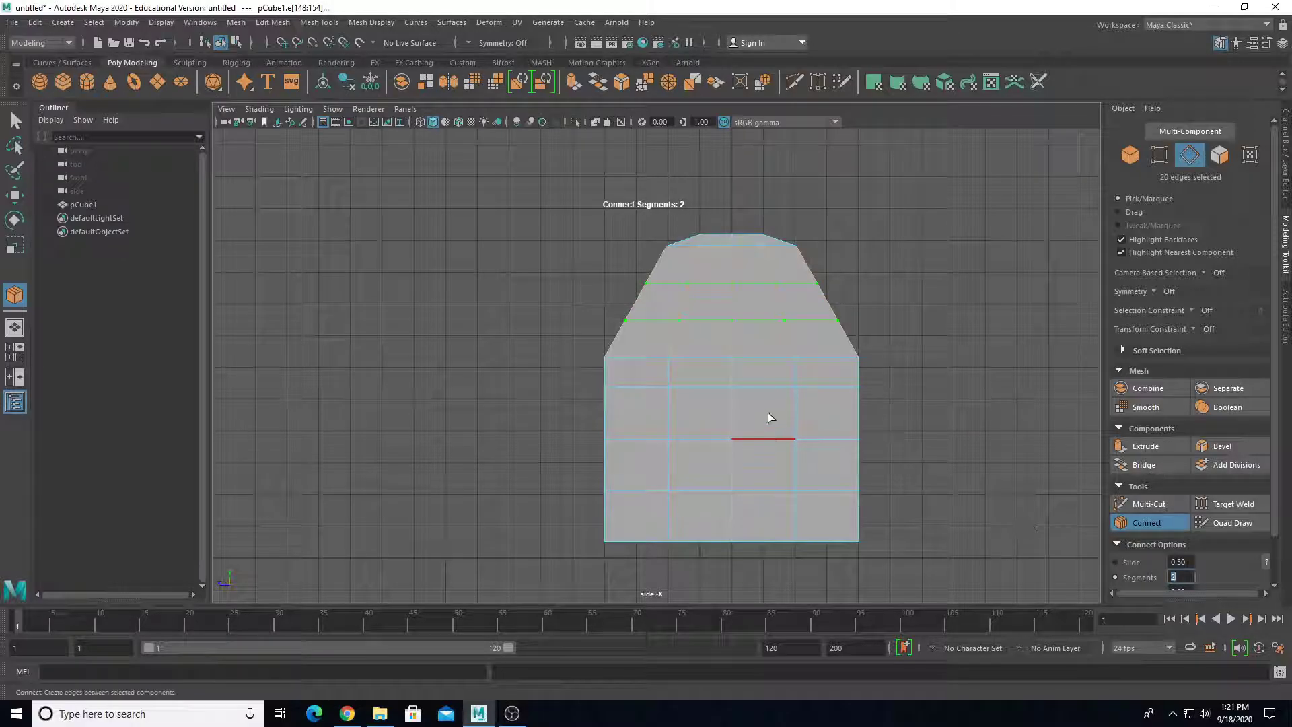
{"action": "middle_click_drag", "start_coordinate": [768, 412], "coordinate": [762, 373], "text": "alt"}
{"action": "scroll", "coordinate": [1154, 523], "scroll_direction": "down", "scroll_amount": 2}
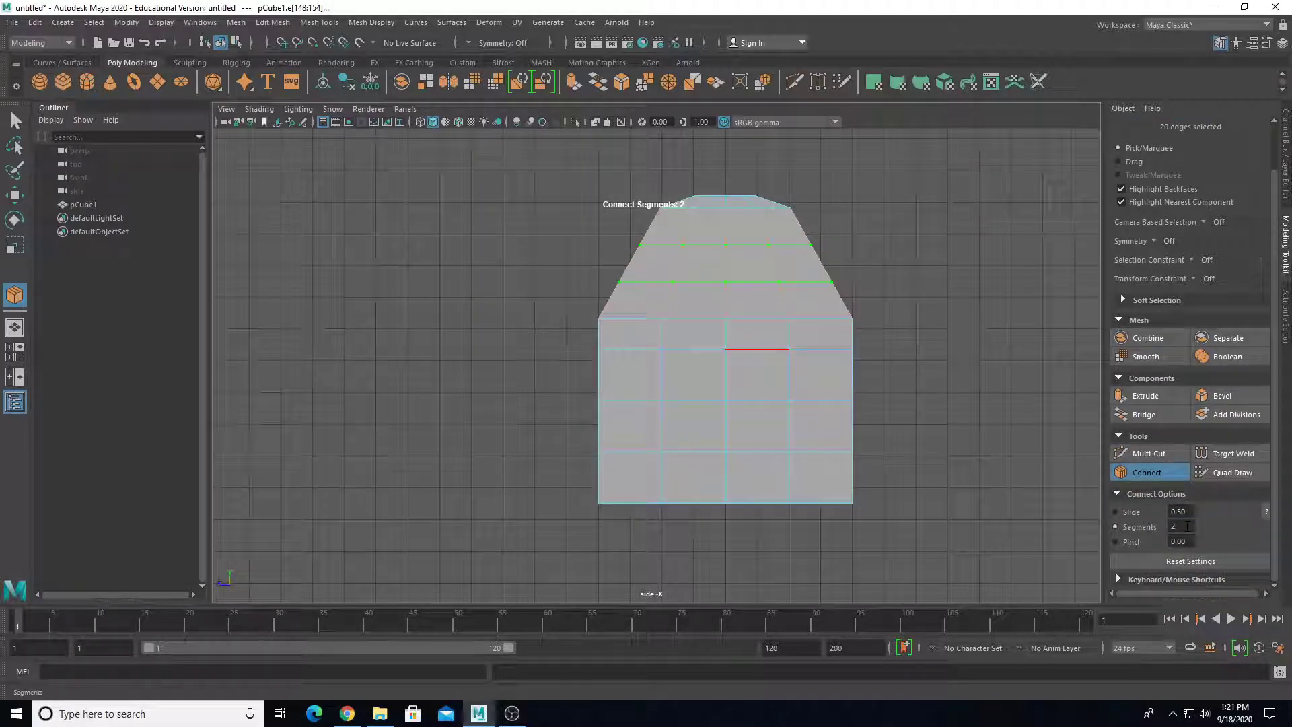
{"action": "key", "text": "w"}
Widen the two new edge loops along Z, and raise and fine-tune the upper one to round the arch.
{"action": "key", "text": "r"}
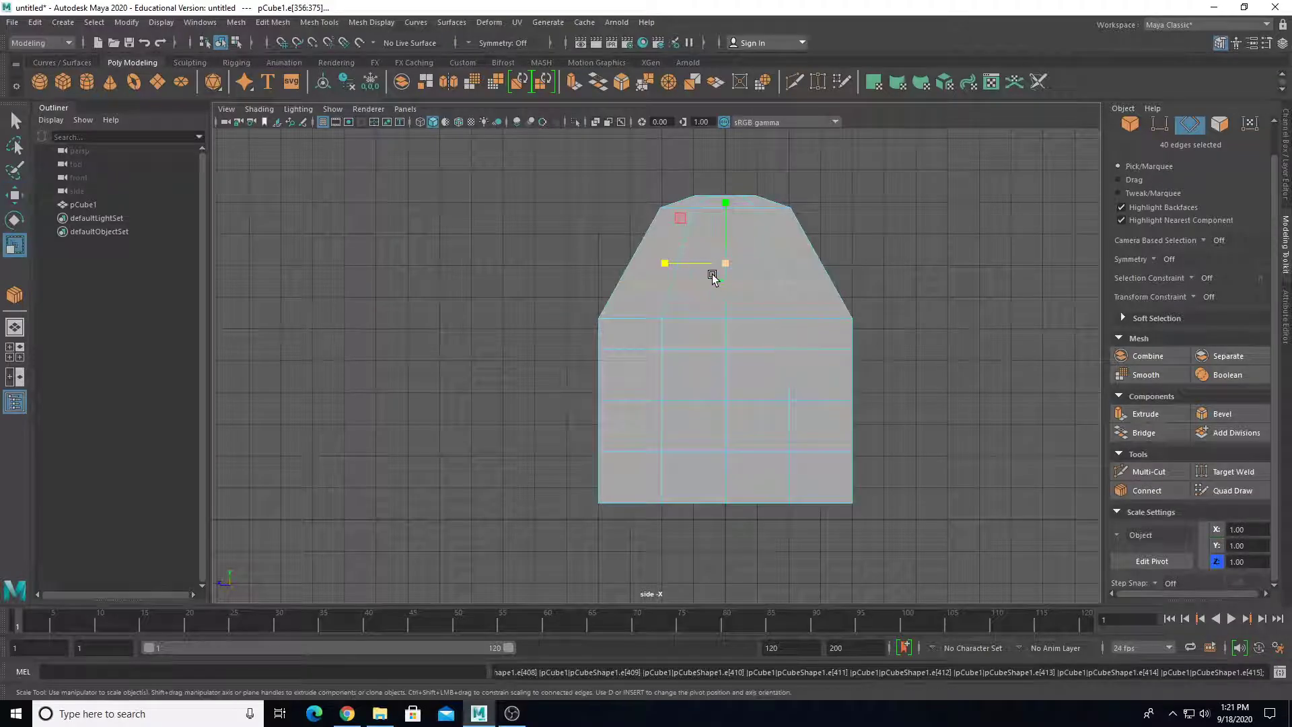
{"action": "left_click_drag", "start_coordinate": [661, 262], "coordinate": [659, 267]}
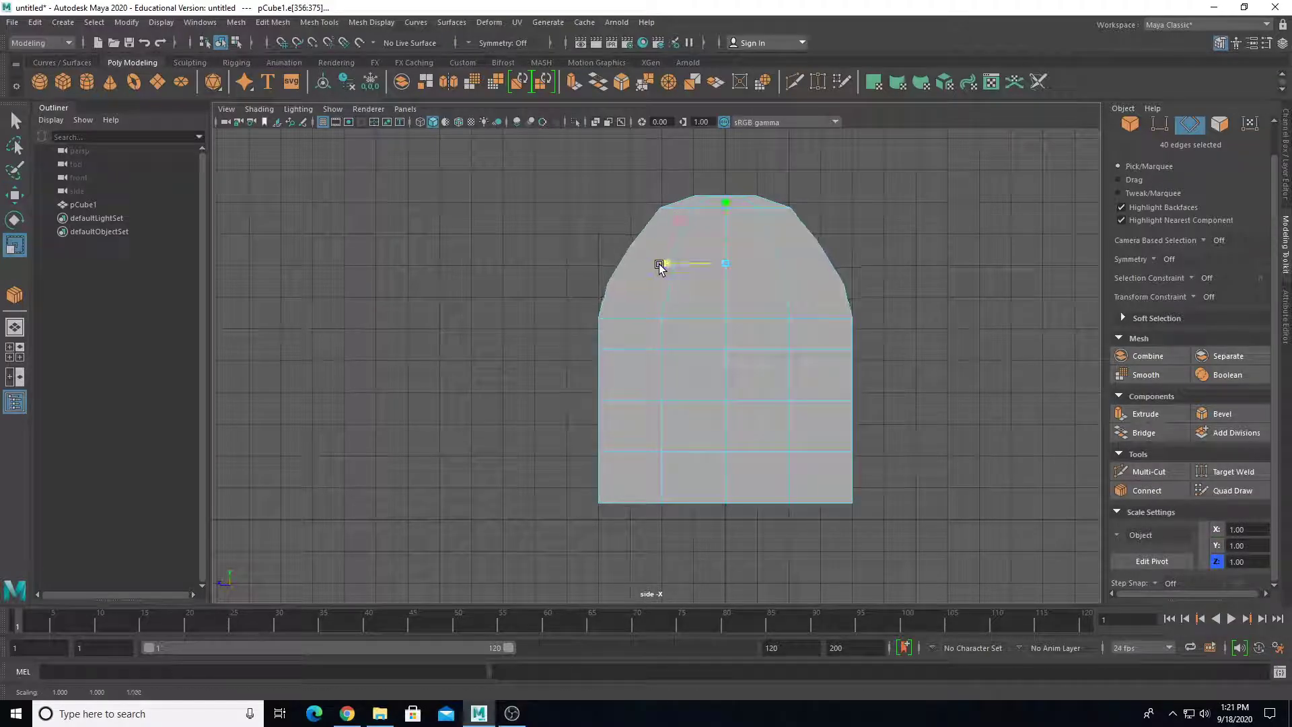
{"action": "double_click", "coordinate": [804, 280]}
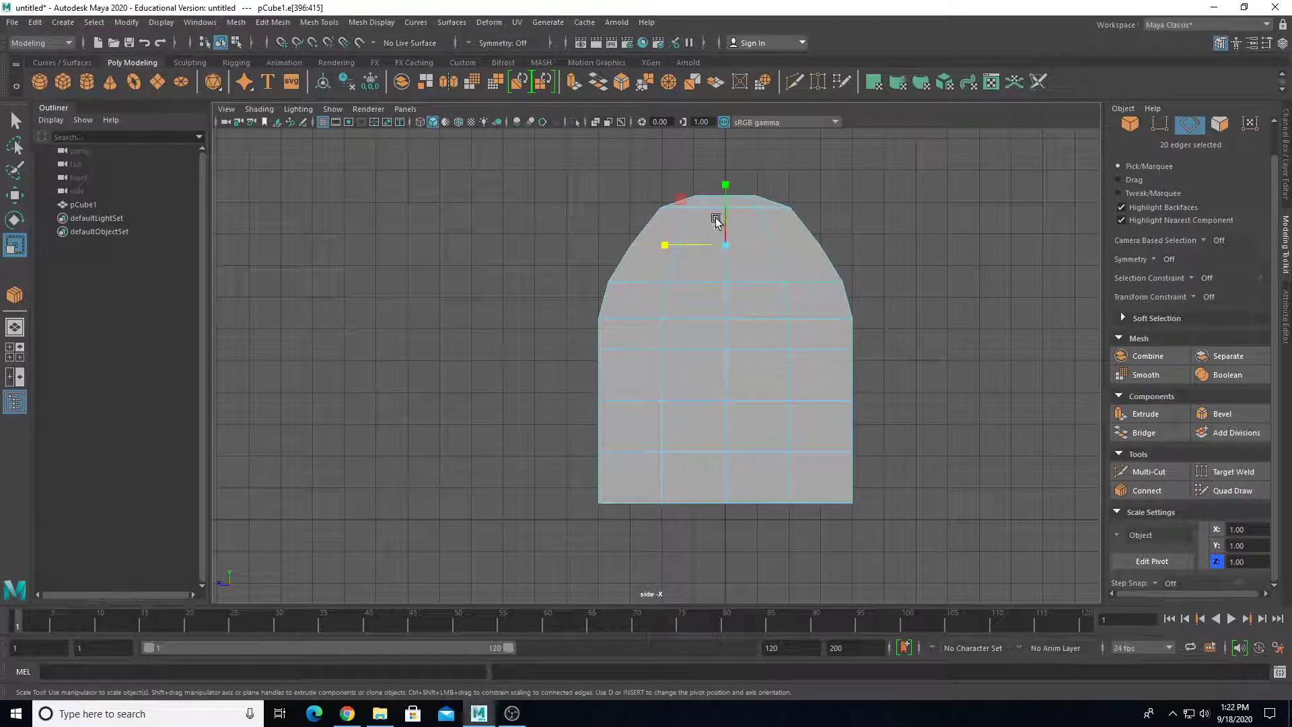
{"action": "key", "text": "w"}
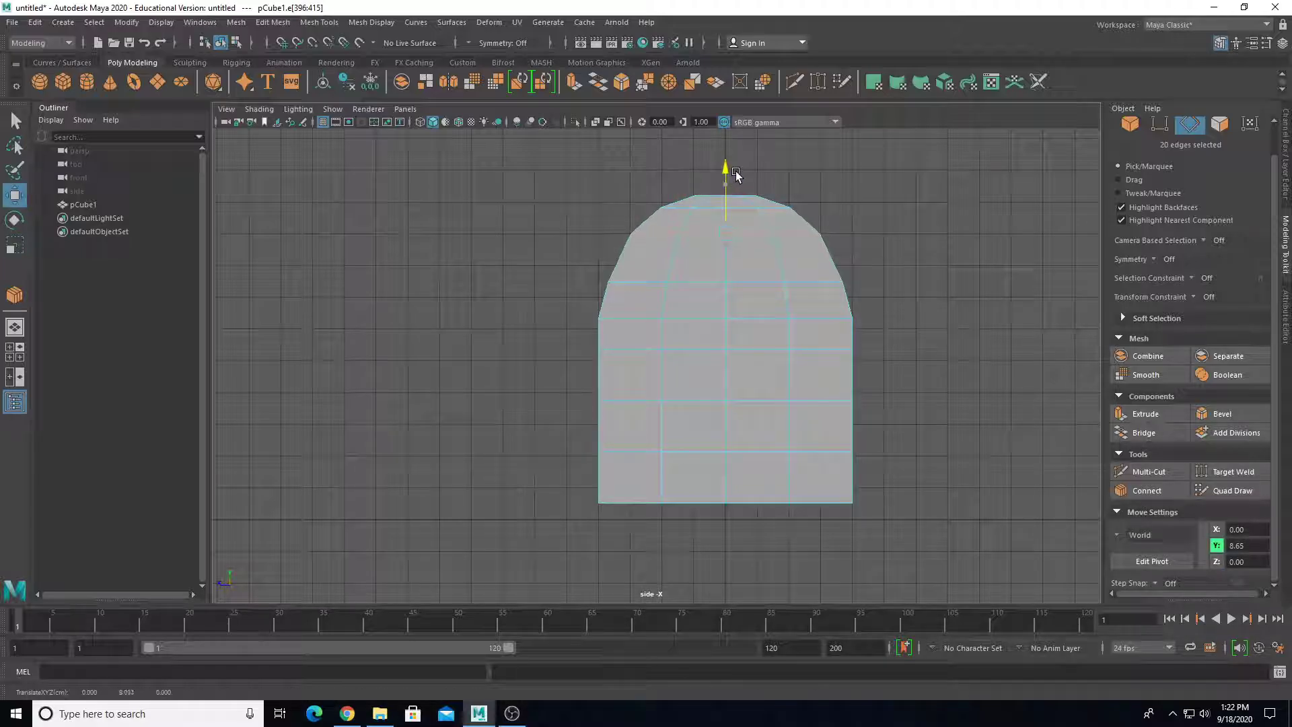
{"action": "key", "text": "r"}
{"action": "left_click_drag", "start_coordinate": [673, 207], "coordinate": [667, 233]}
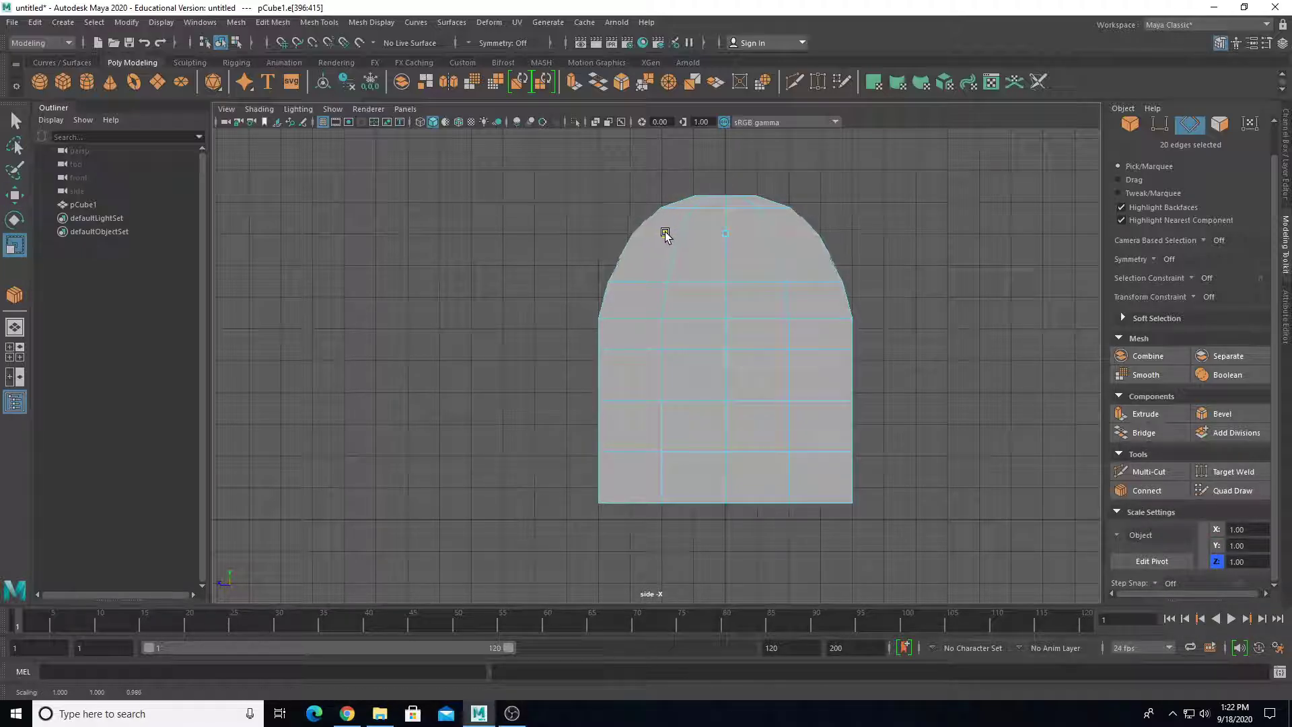
In the perspective view, widen the lower of the two new edge loops slightly along Z and move it to about 7.69 in Y.
{"action": "key", "text": "space"}
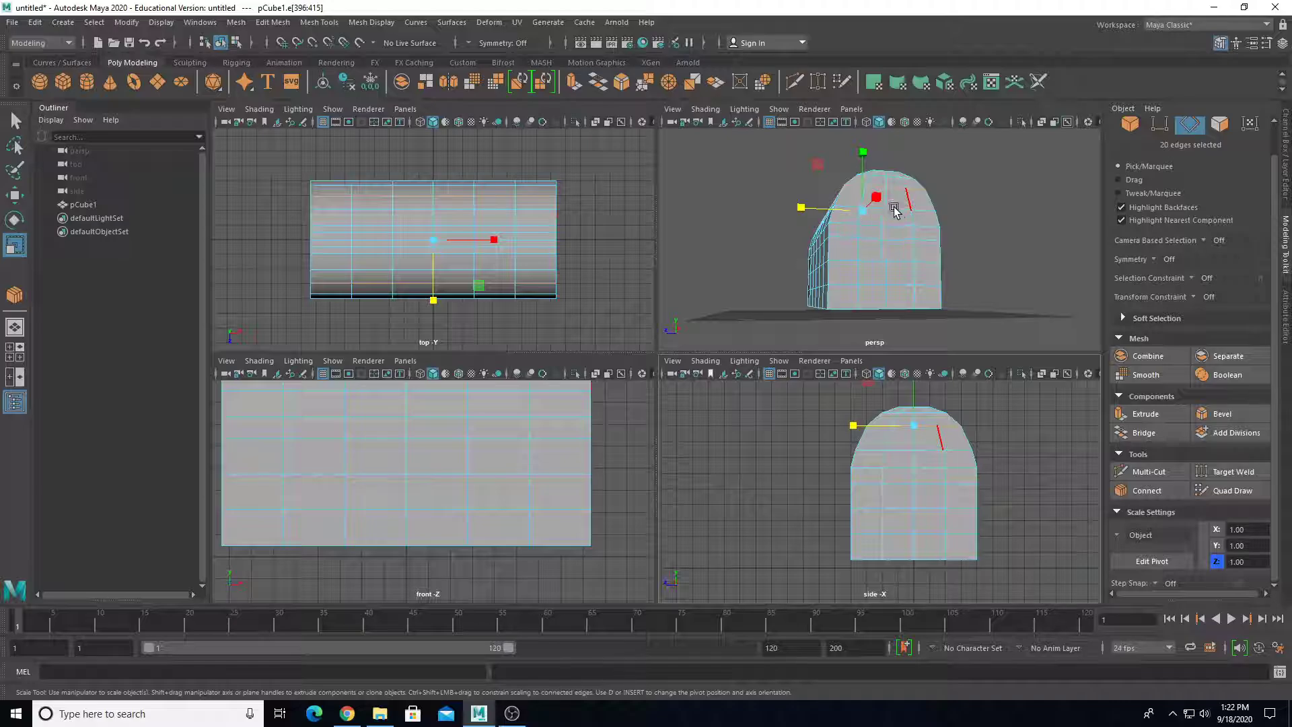
{"action": "key", "text": "space"}
{"action": "left_click_drag", "start_coordinate": [909, 260], "coordinate": [833, 289], "text": "alt"}
{"action": "double_click", "coordinate": [712, 333]}
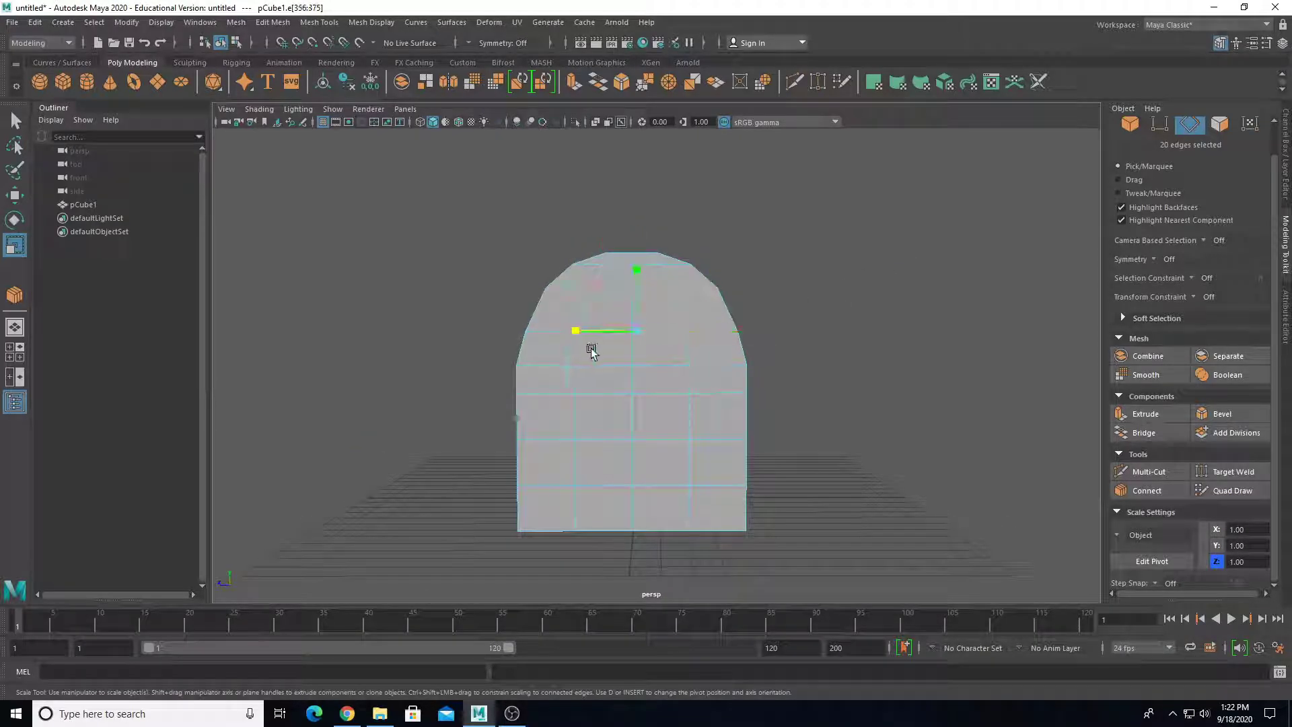
{"action": "left_click_drag", "start_coordinate": [573, 331], "coordinate": [571, 334]}
{"action": "key", "text": "w"}
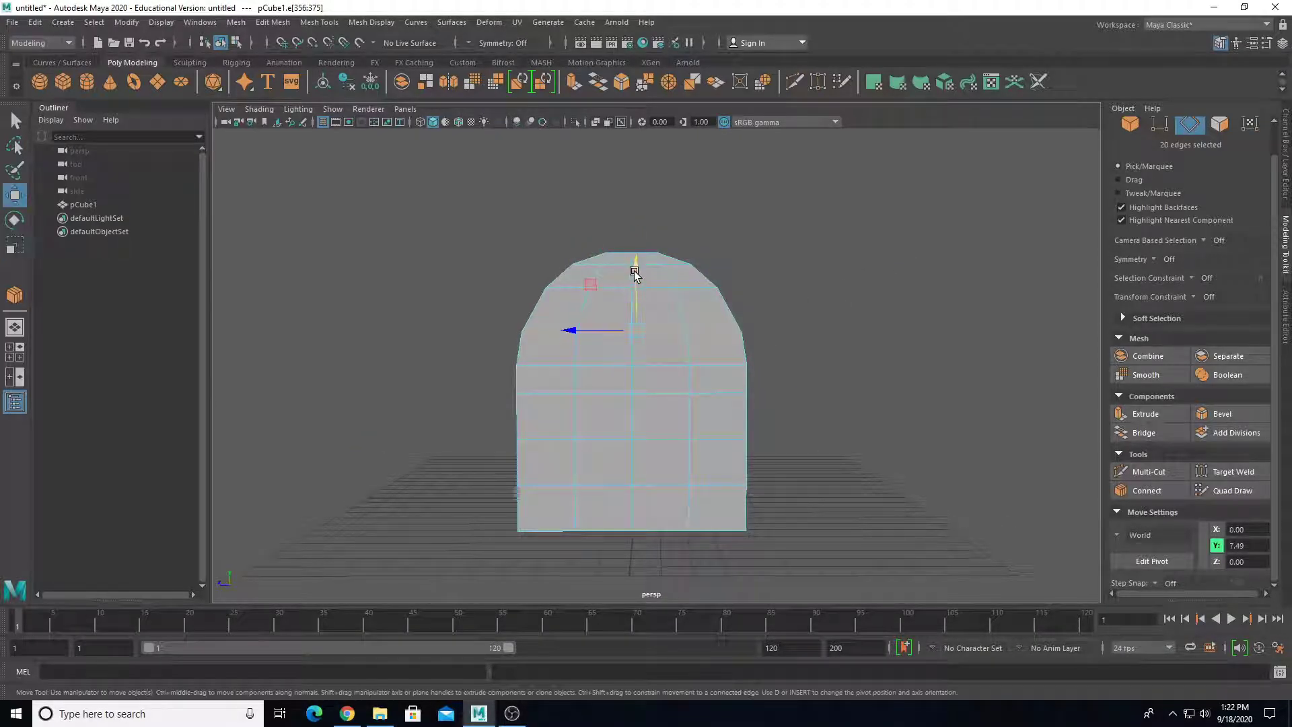
{"action": "mouse_move", "coordinate": [635, 278]}
{"action": "left_mouse_down"}
{"action": "mouse_move", "coordinate": [640, 265]}
{"action": "mouse_move", "coordinate": [684, 302]}
{"action": "mouse_move", "coordinate": [745, 312]}
{"action": "mouse_move", "coordinate": [640, 297]}
{"action": "left_mouse_up"}
Select the two outer vertical edge loops nearest the box's ends and spread them outward along X.
{"action": "scroll", "coordinate": [646, 304], "scroll_direction": "up", "scroll_amount": 4}
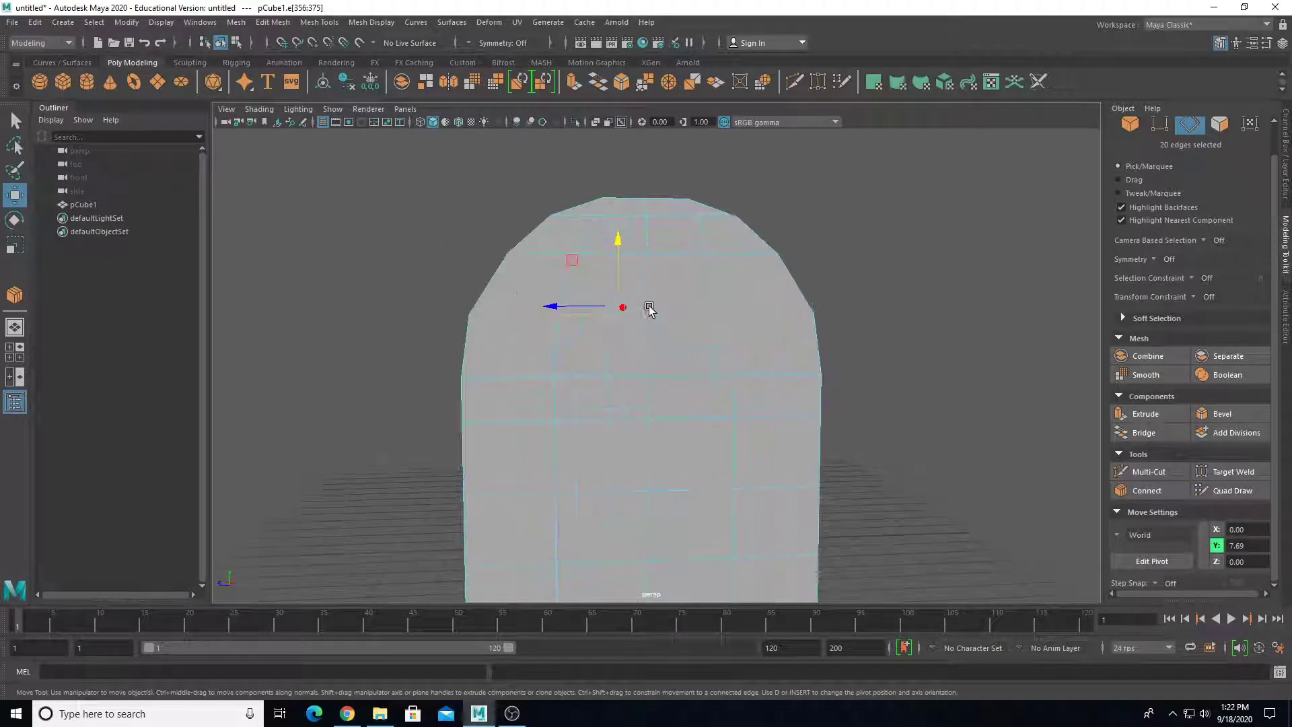
{"action": "middle_click_drag", "start_coordinate": [647, 304], "coordinate": [663, 325], "text": "alt"}
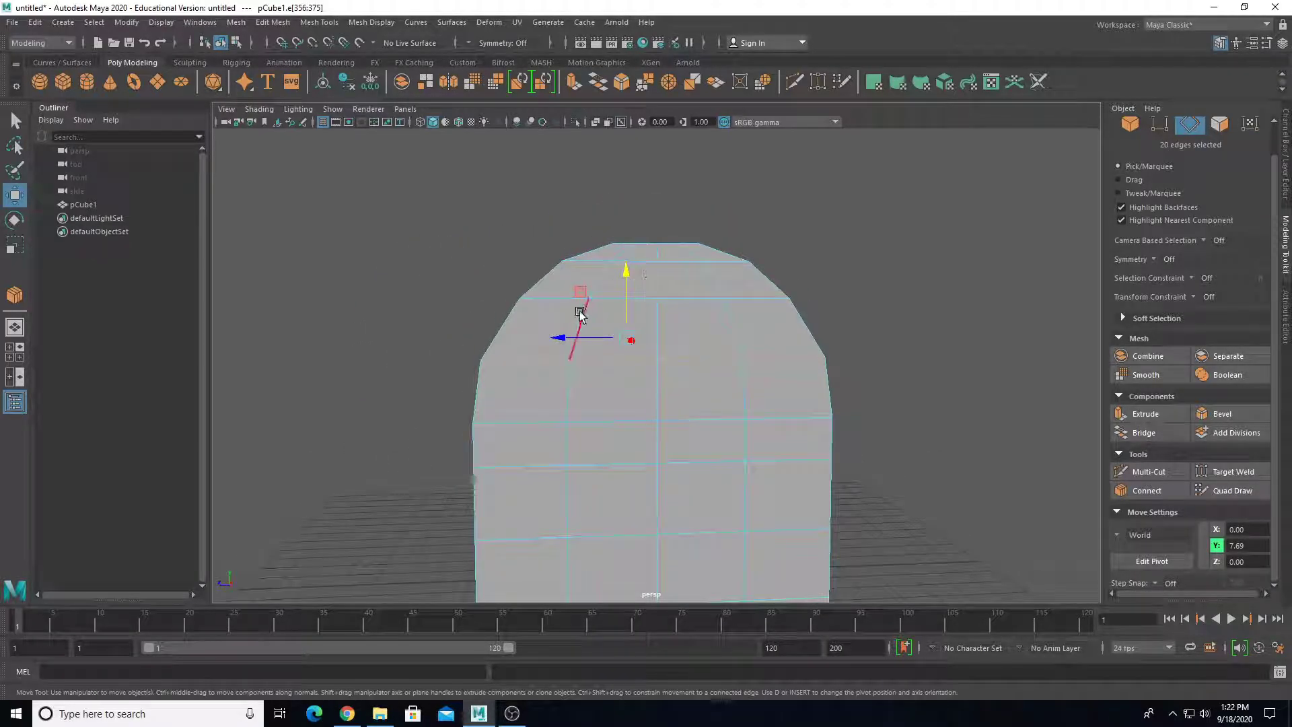
{"action": "scroll", "coordinate": [583, 384], "scroll_direction": "down", "scroll_amount": 5}
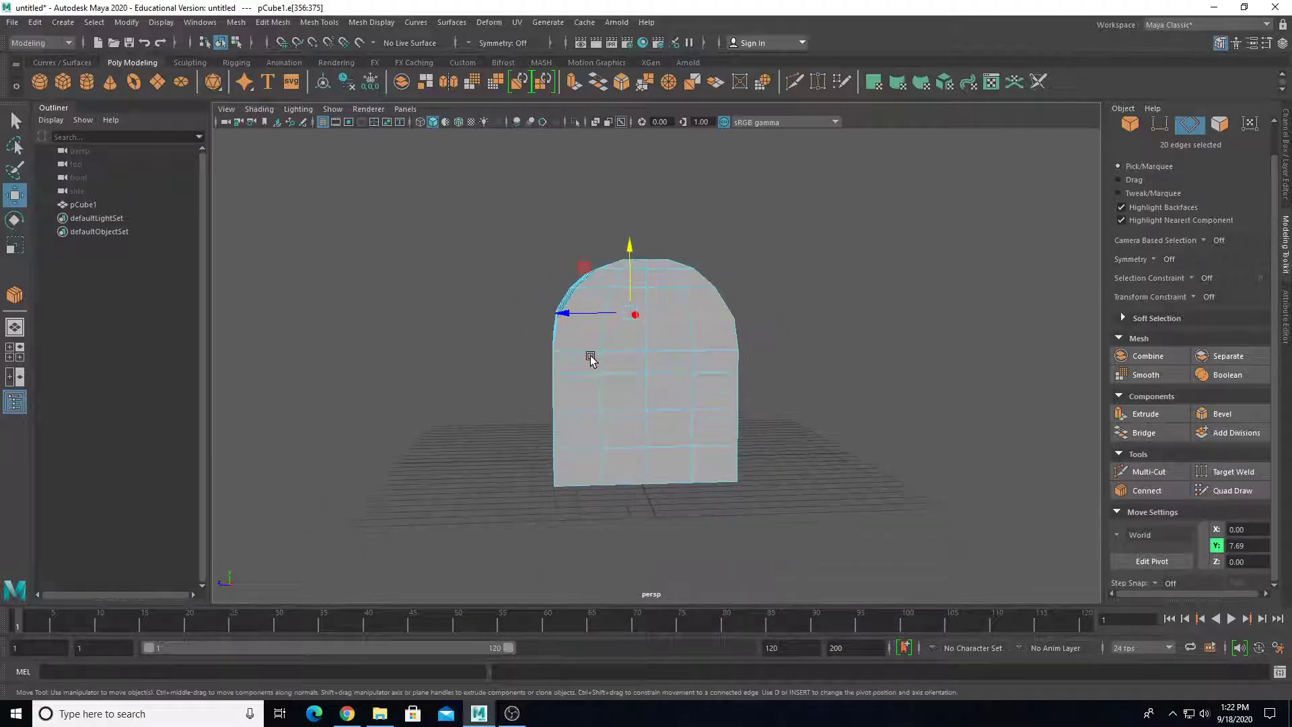
{"action": "left_click_drag", "start_coordinate": [591, 359], "coordinate": [701, 350], "text": "alt"}
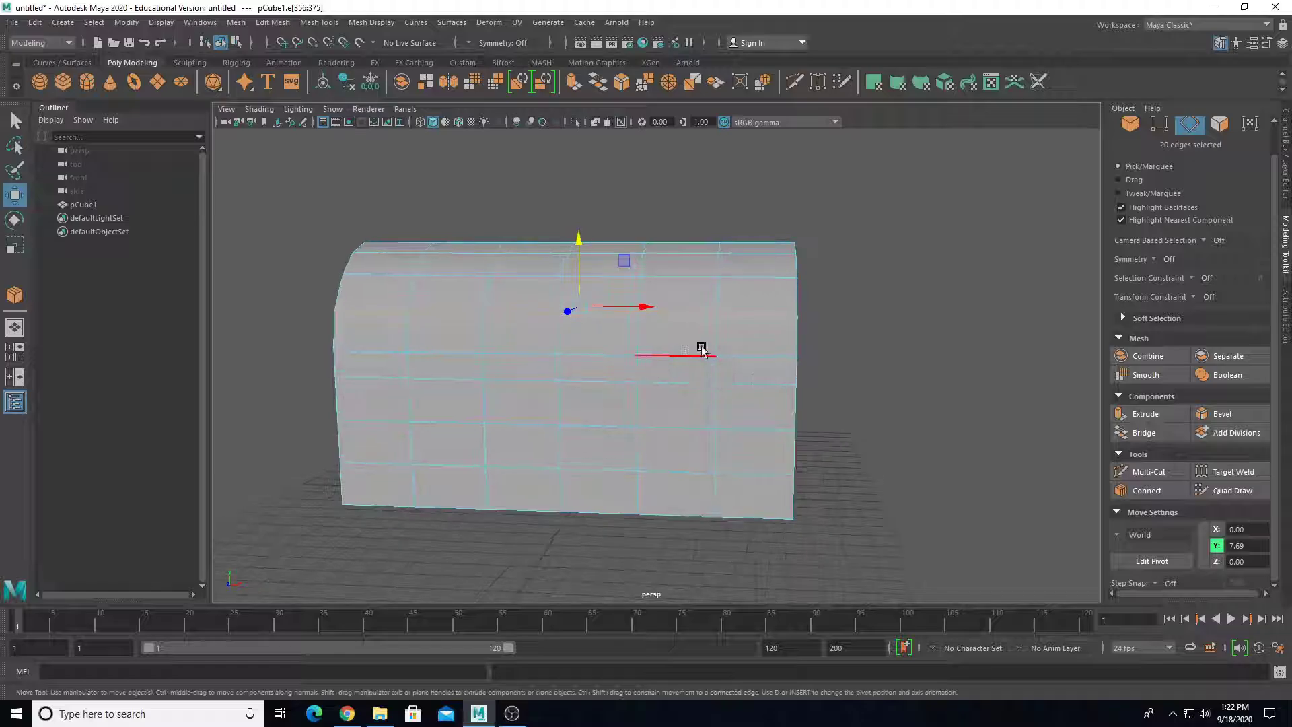
{"action": "double_click", "coordinate": [721, 335]}
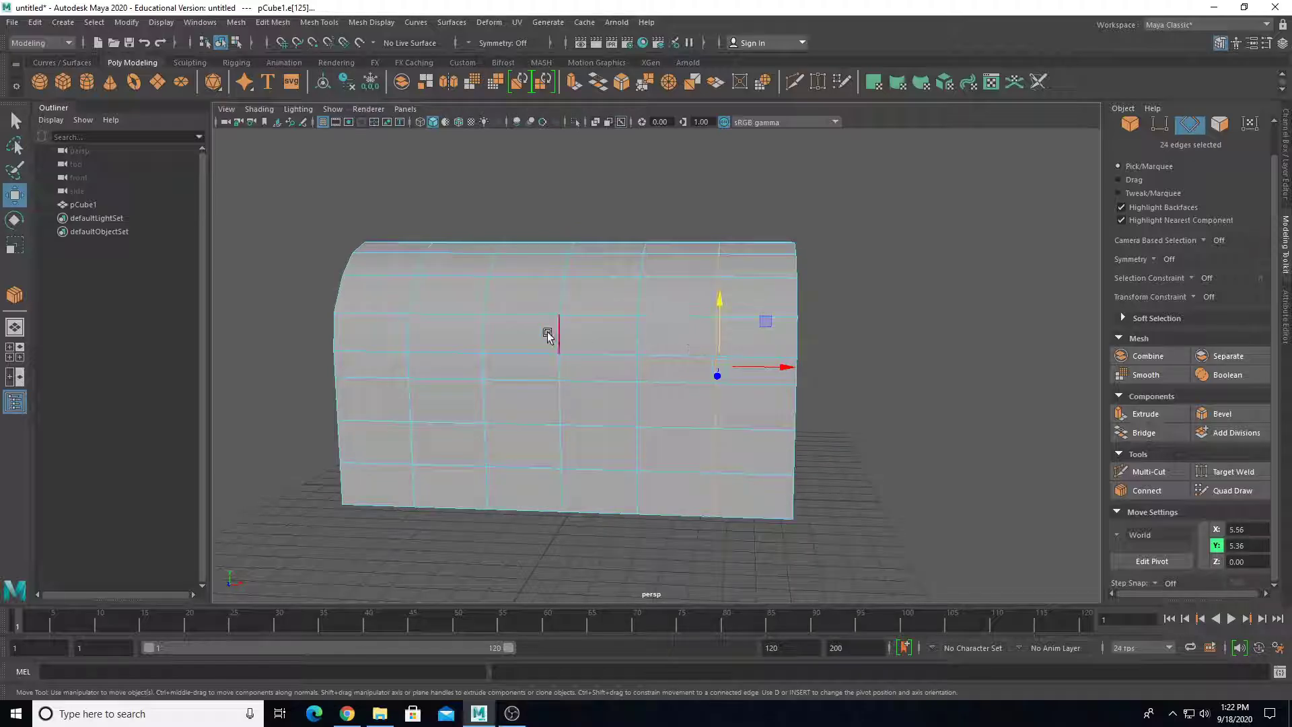
{"action": "double_click", "coordinate": [414, 328], "text": "shift"}
{"action": "key", "text": "r"}
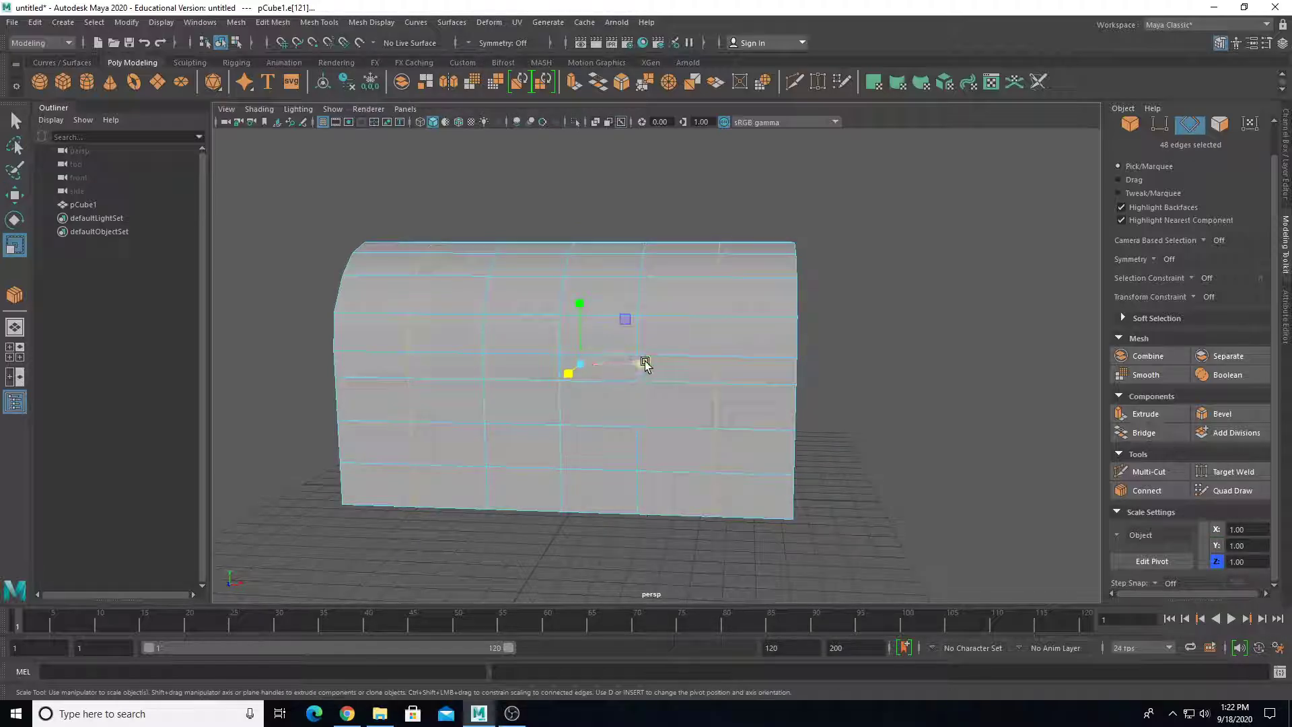
{"action": "left_click_drag", "start_coordinate": [646, 364], "coordinate": [661, 363]}
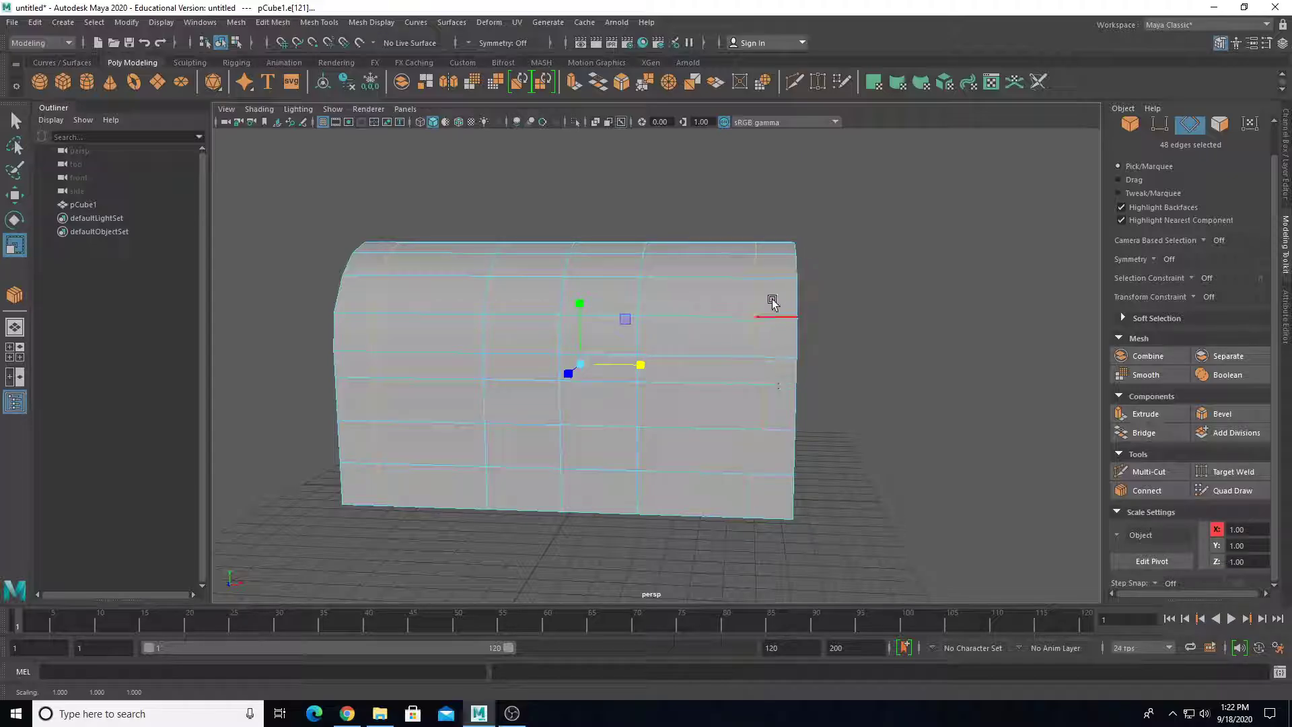
Select the horizontal edge loop second from the base and raise it slightly in Y.
{"action": "mouse_move", "coordinate": [773, 297]}
{"action": "left_mouse_down", "text": "alt"}
{"action": "mouse_move", "coordinate": [730, 289]}
{"action": "mouse_move", "coordinate": [758, 297]}
{"action": "left_mouse_up", "text": "alt"}
{"action": "double_click", "coordinate": [695, 413]}
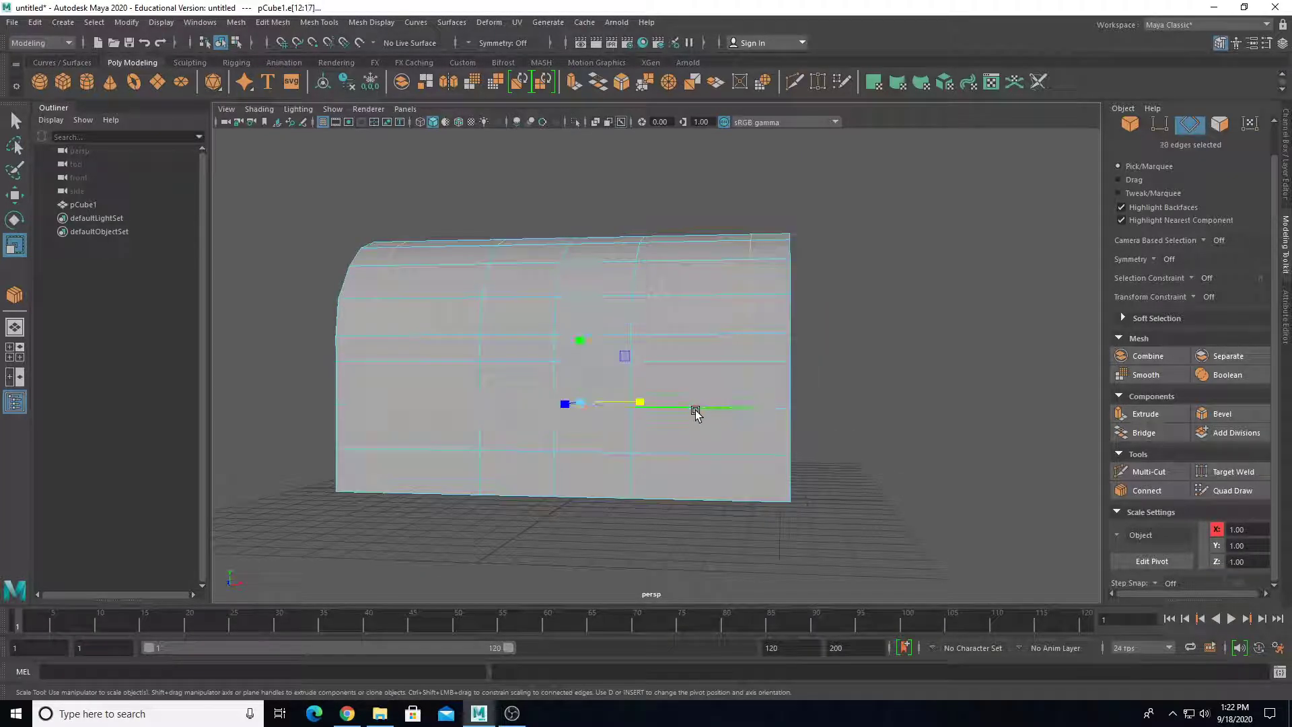
{"action": "key", "text": "w"}
{"action": "left_click_drag", "start_coordinate": [580, 341], "coordinate": [579, 326]}
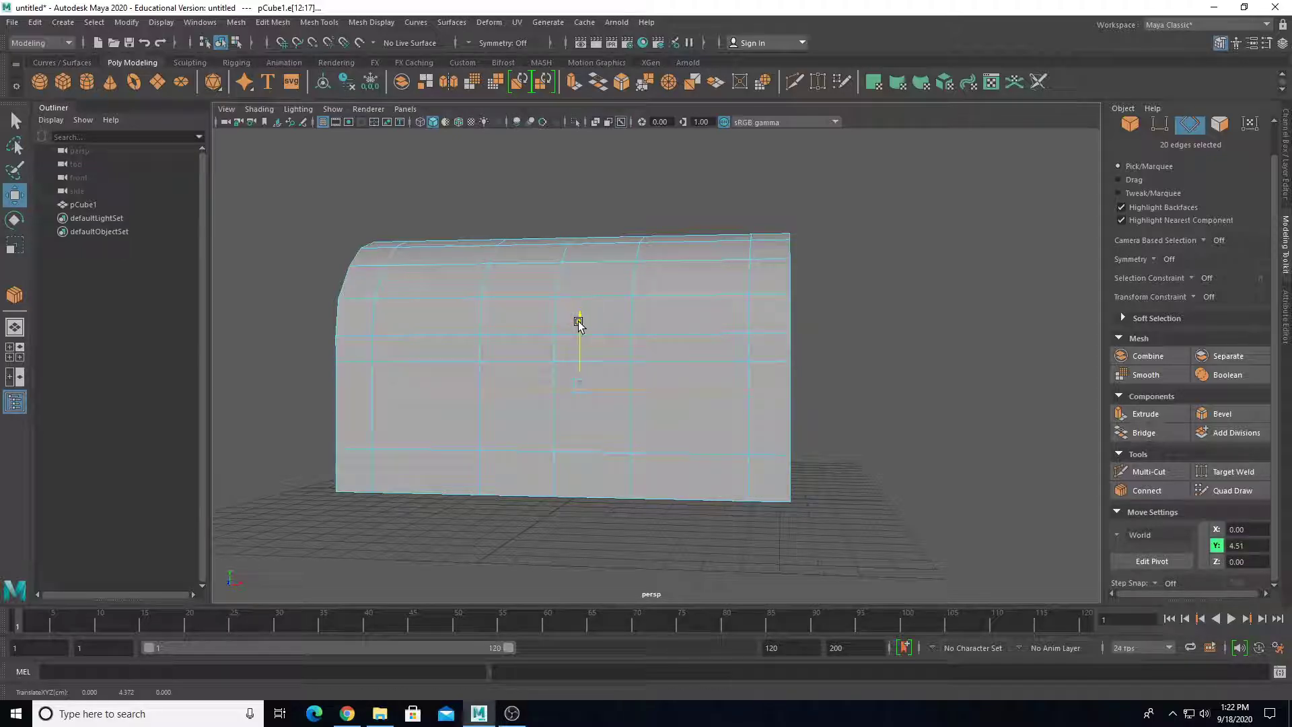
Reselect the two outer vertical edge loops and spread them further along X, close to the box's ends.
{"action": "double_click", "coordinate": [747, 276]}
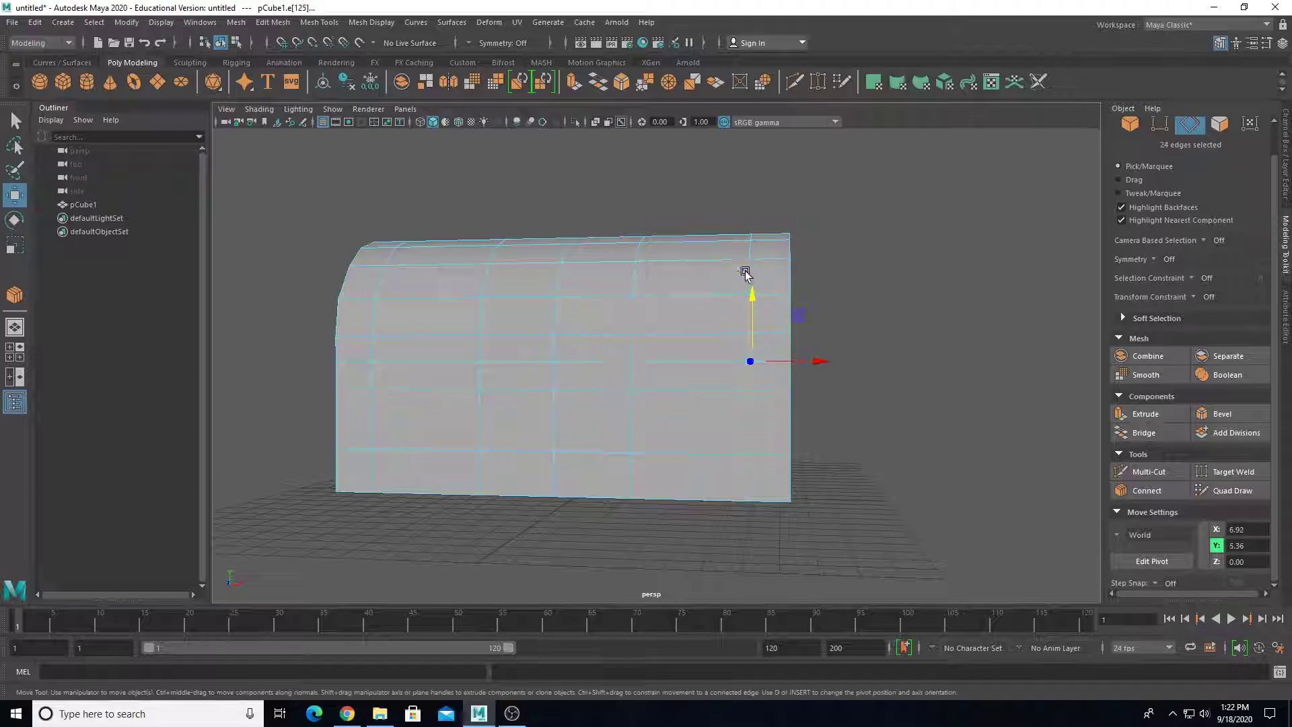
{"action": "double_click", "coordinate": [379, 282], "text": "shift"}
{"action": "key", "text": "r"}
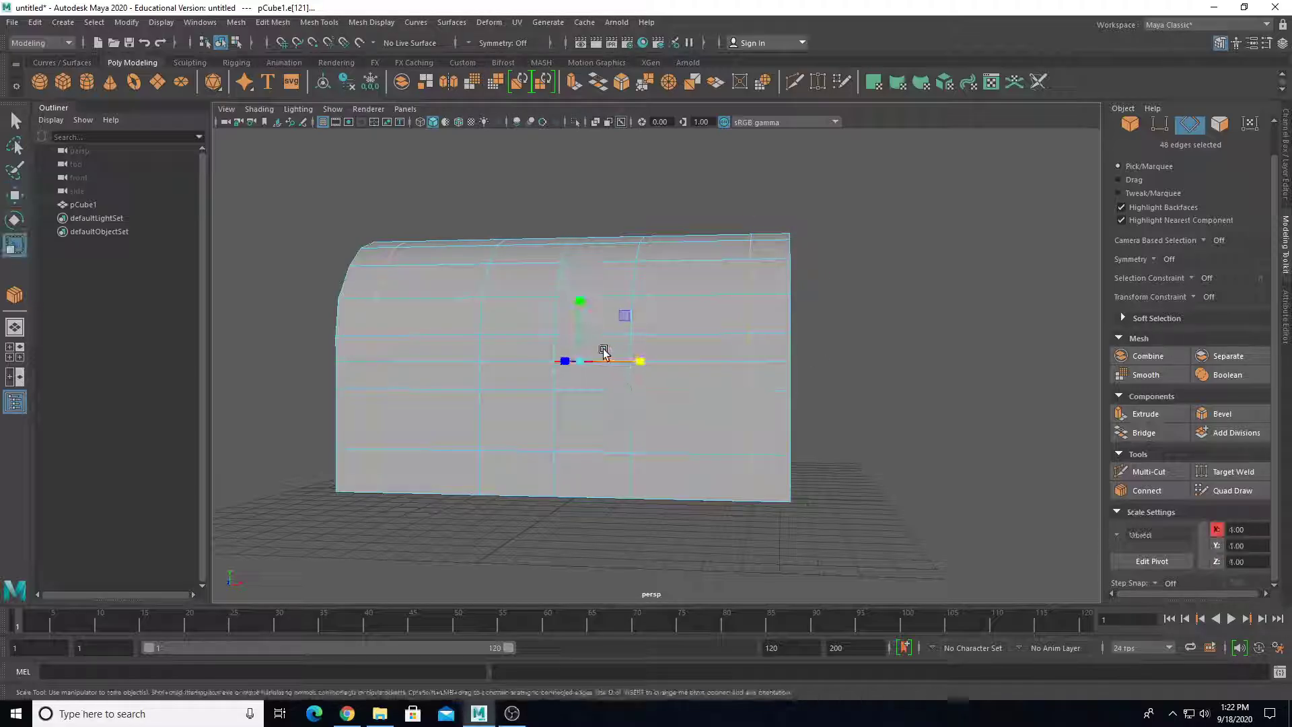
{"action": "left_click_drag", "start_coordinate": [643, 362], "coordinate": [648, 367]}
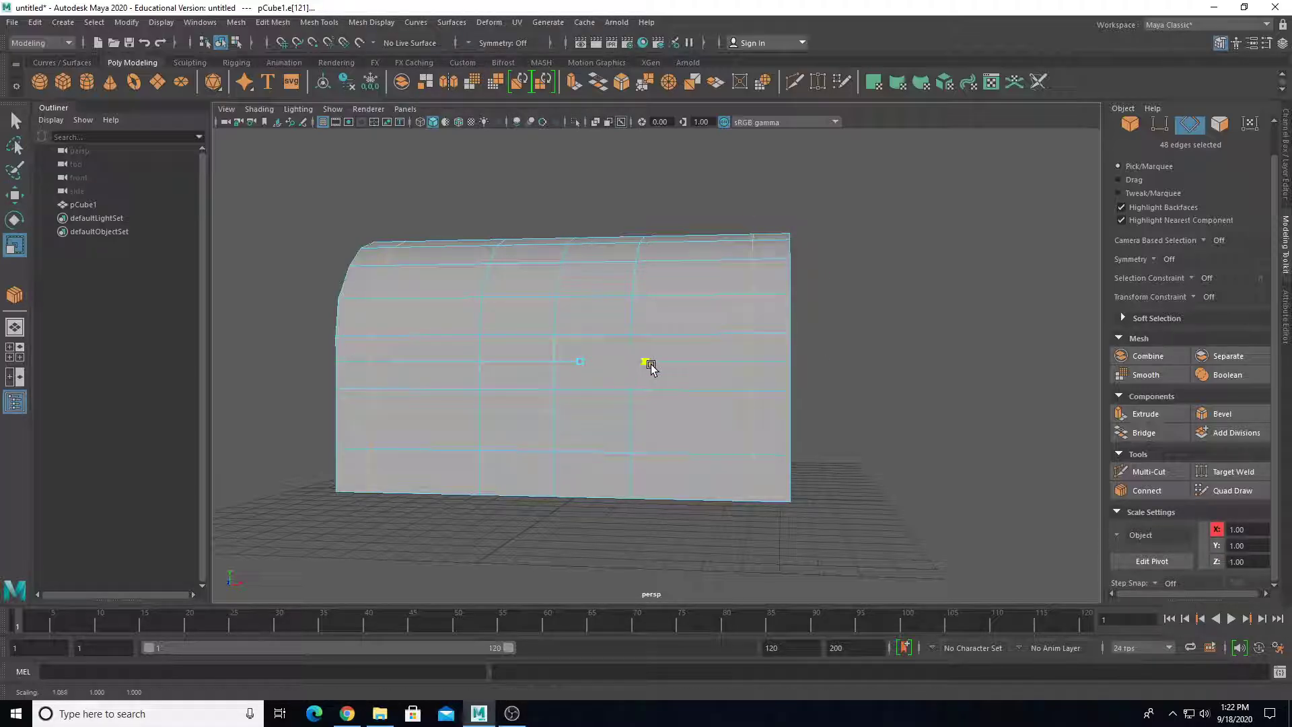
Select the lowest horizontal edge loop and lower it close to the base of the box.
{"action": "double_click", "coordinate": [727, 454]}
{"action": "key", "text": "w"}
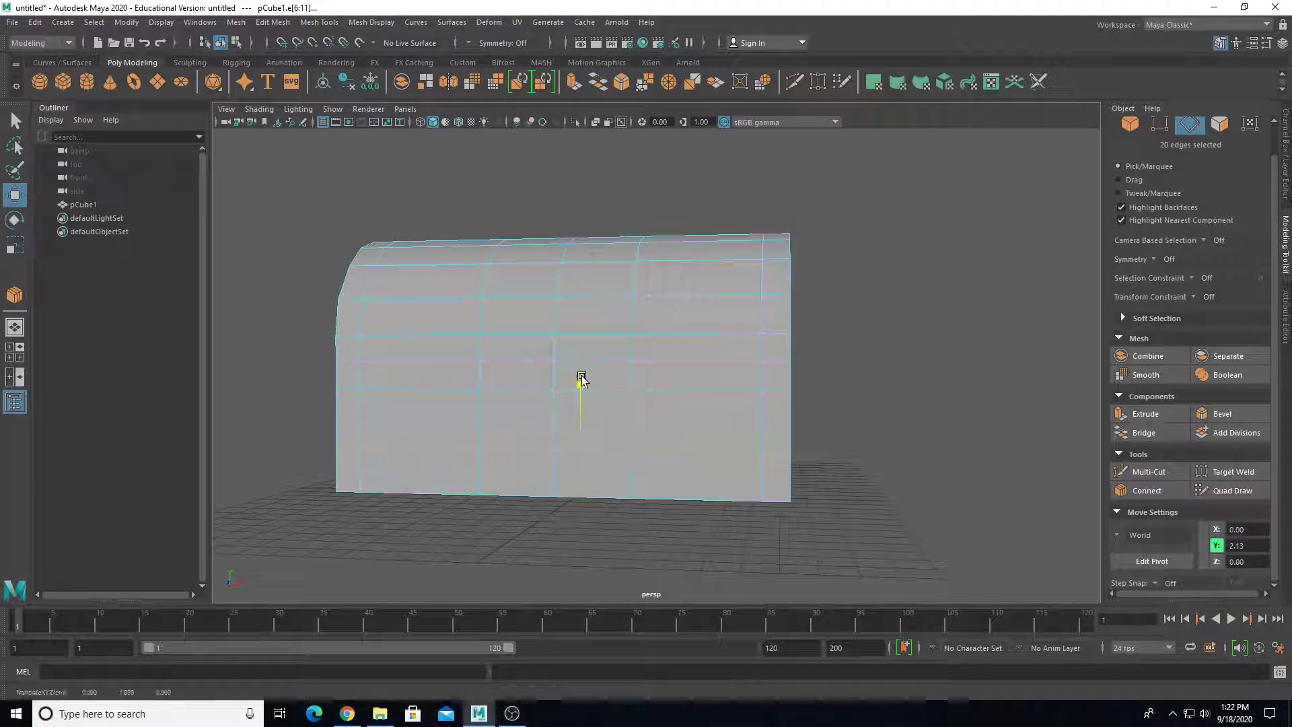
{"action": "left_click_drag", "start_coordinate": [580, 387], "coordinate": [583, 384]}
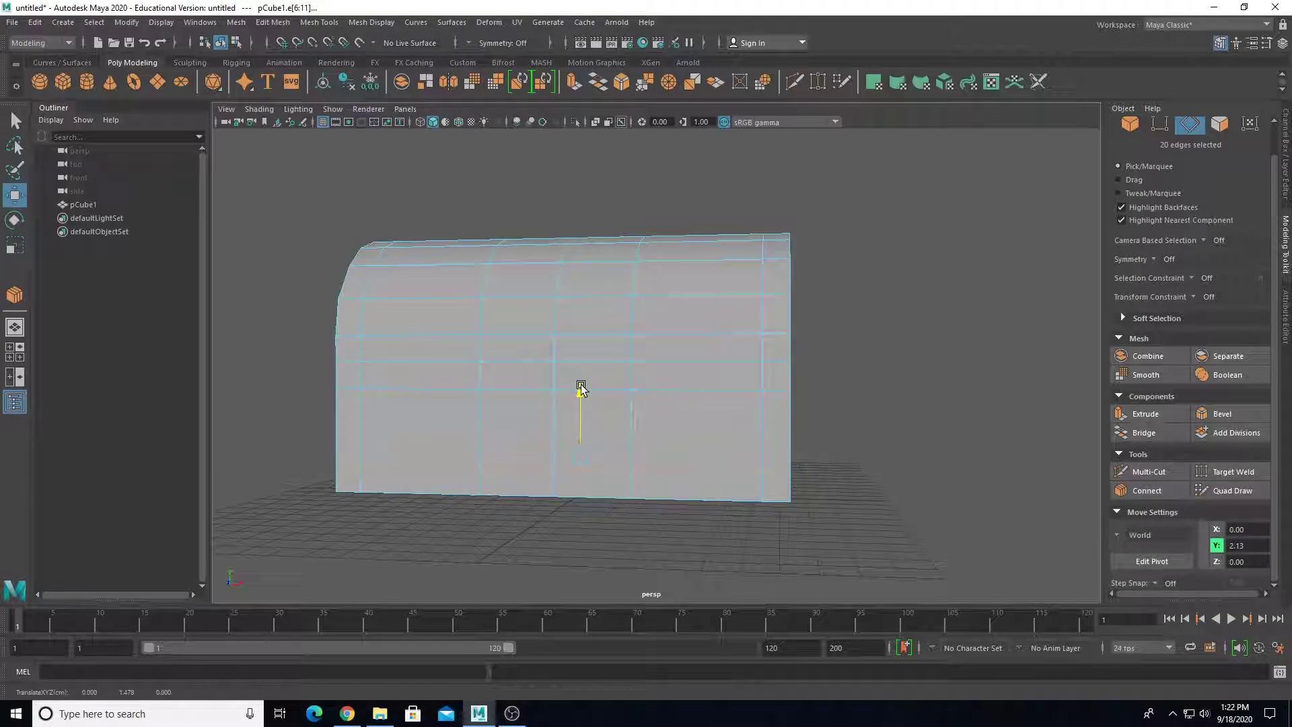
{"action": "left_click_drag", "start_coordinate": [589, 341], "coordinate": [649, 311], "text": "alt"}
Bevel the two inner vertical edge loops on either side of the centre loop with a fraction of 0.2.
{"action": "double_click", "coordinate": [650, 311]}
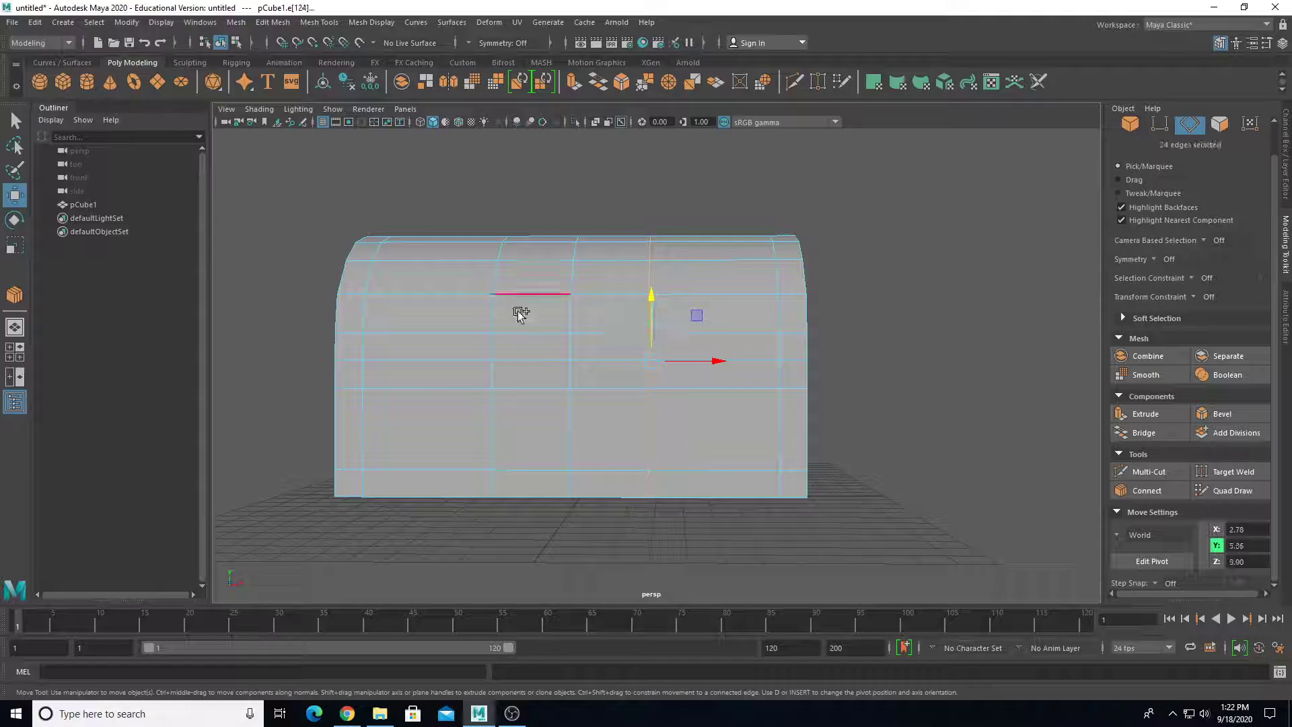
{"action": "double_click", "coordinate": [496, 309], "text": "shift"}
{"action": "left_click_drag", "start_coordinate": [730, 337], "coordinate": [742, 311], "text": "alt"}
{"action": "left_click", "coordinate": [1221, 413]}
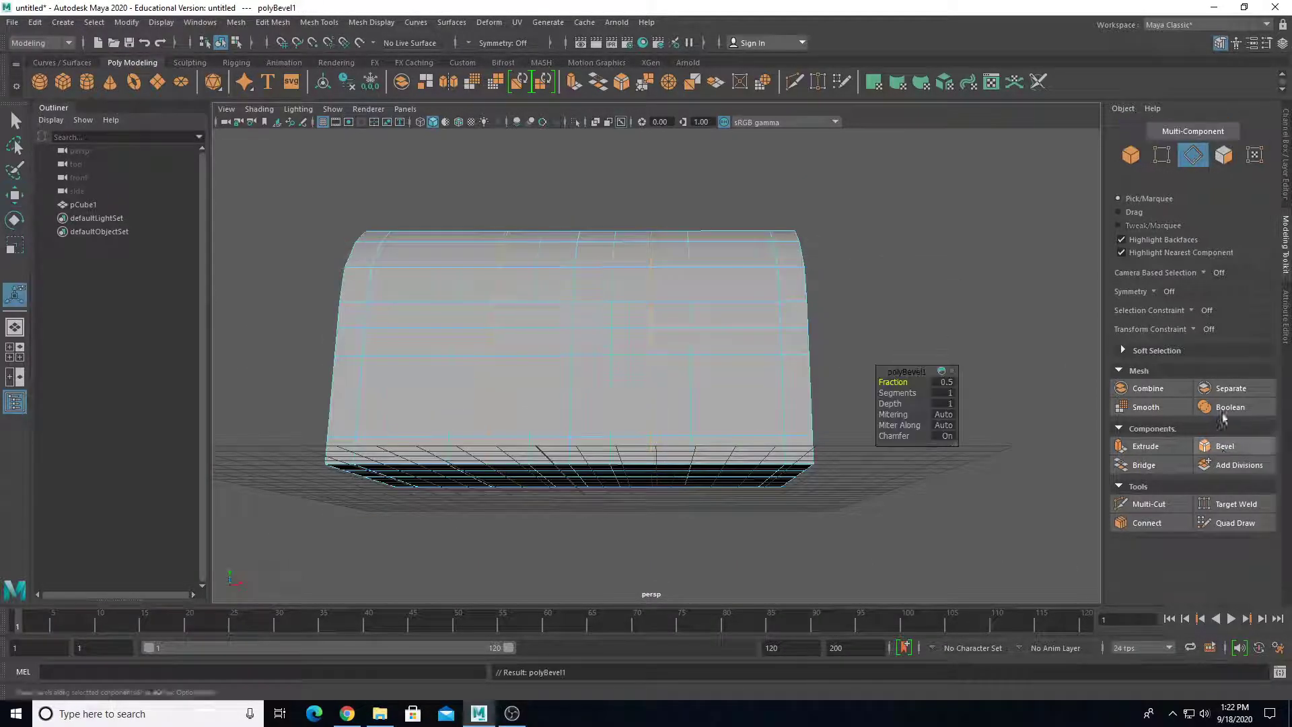
{"action": "left_click", "coordinate": [953, 382]}
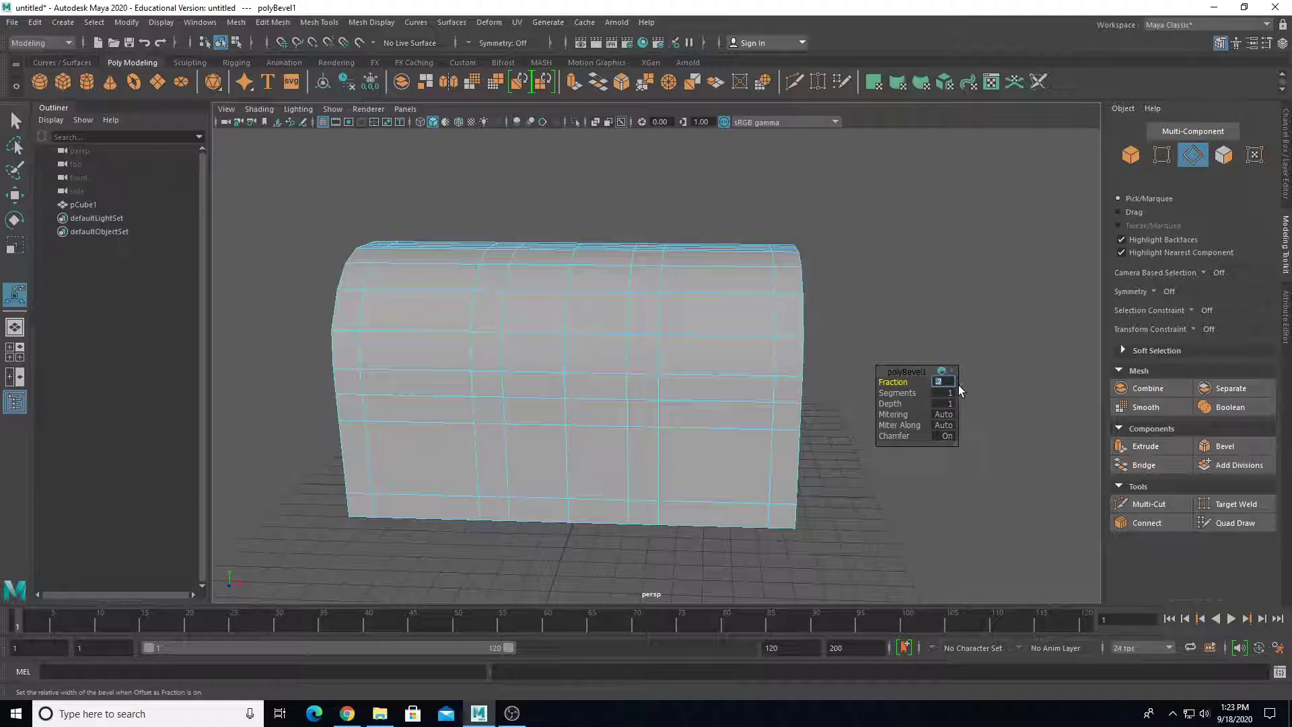
{"action": "type", "text": "0.2"}
{"action": "key", "text": "Return"}
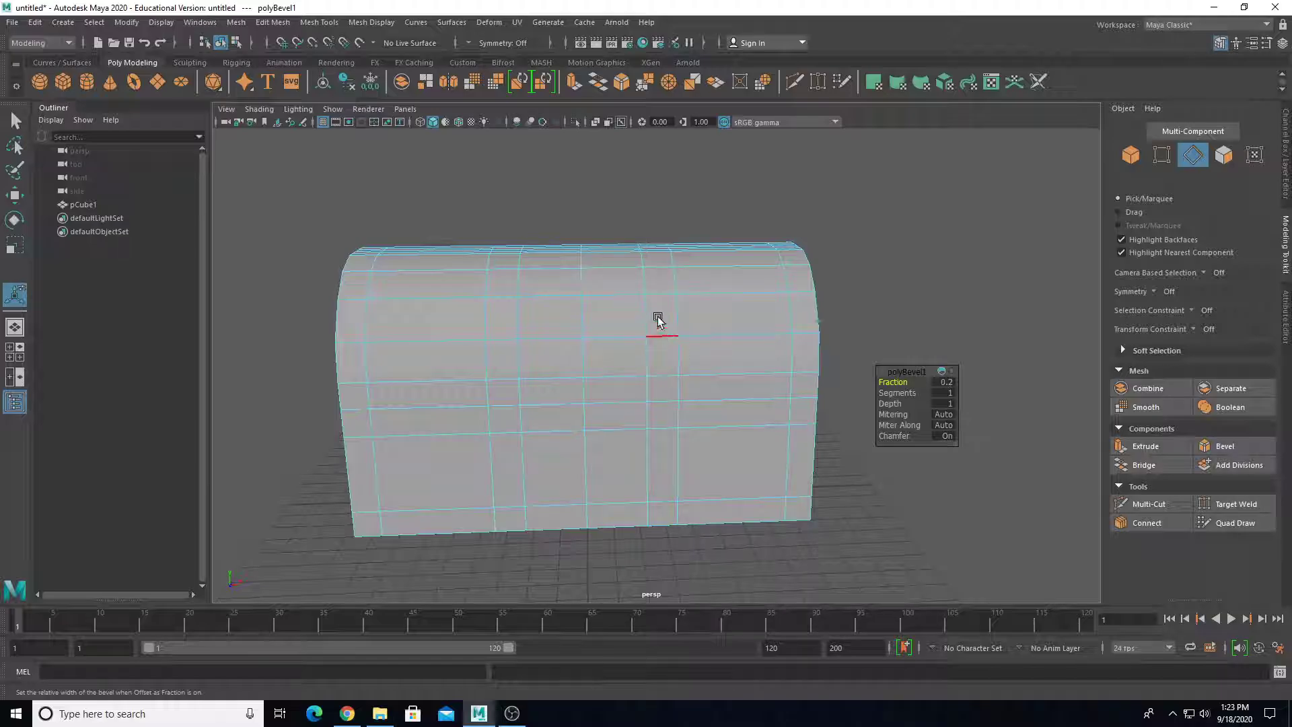
Select the two lengthwise edge loops beside the centre line and widen them along Z by about 1.5, close to the long sides.
{"action": "left_click_drag", "start_coordinate": [696, 389], "coordinate": [583, 289], "text": "alt"}
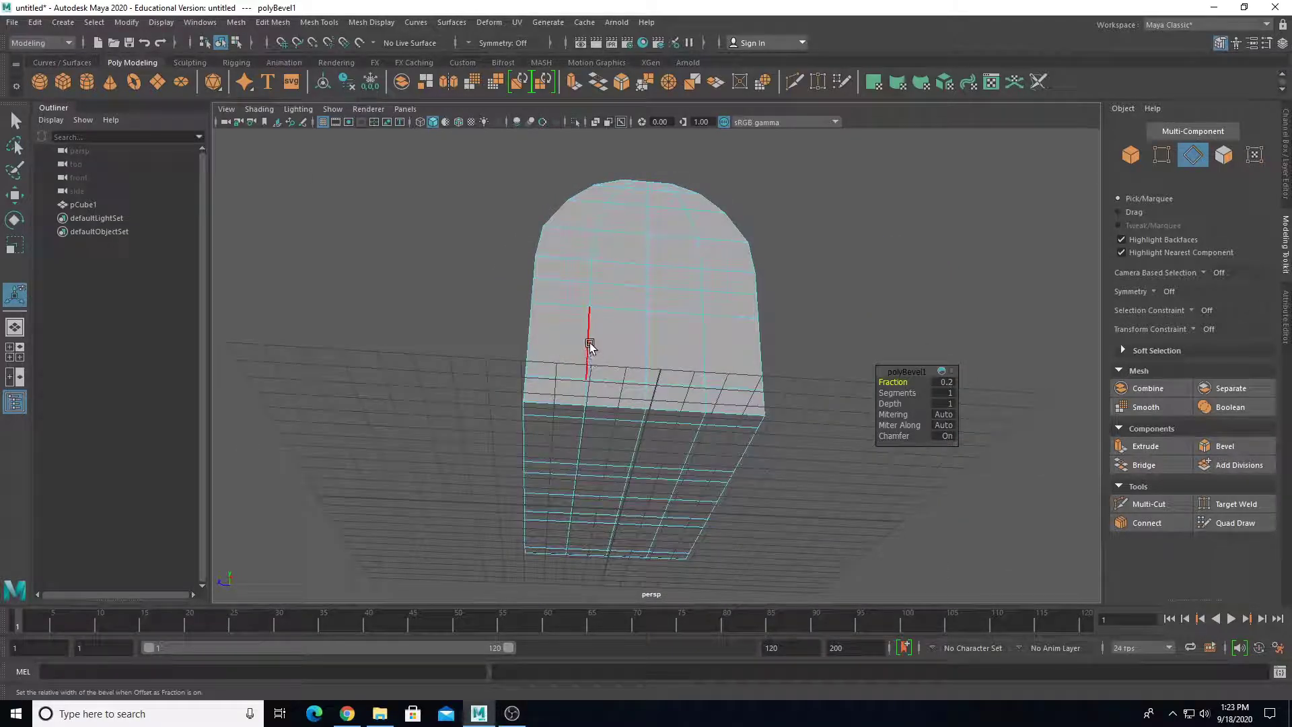
{"action": "left_click_drag", "start_coordinate": [605, 343], "coordinate": [721, 370], "text": "alt"}
{"action": "double_click", "coordinate": [612, 367]}
{"action": "scroll", "coordinate": [808, 376], "scroll_direction": "down", "scroll_amount": 3}
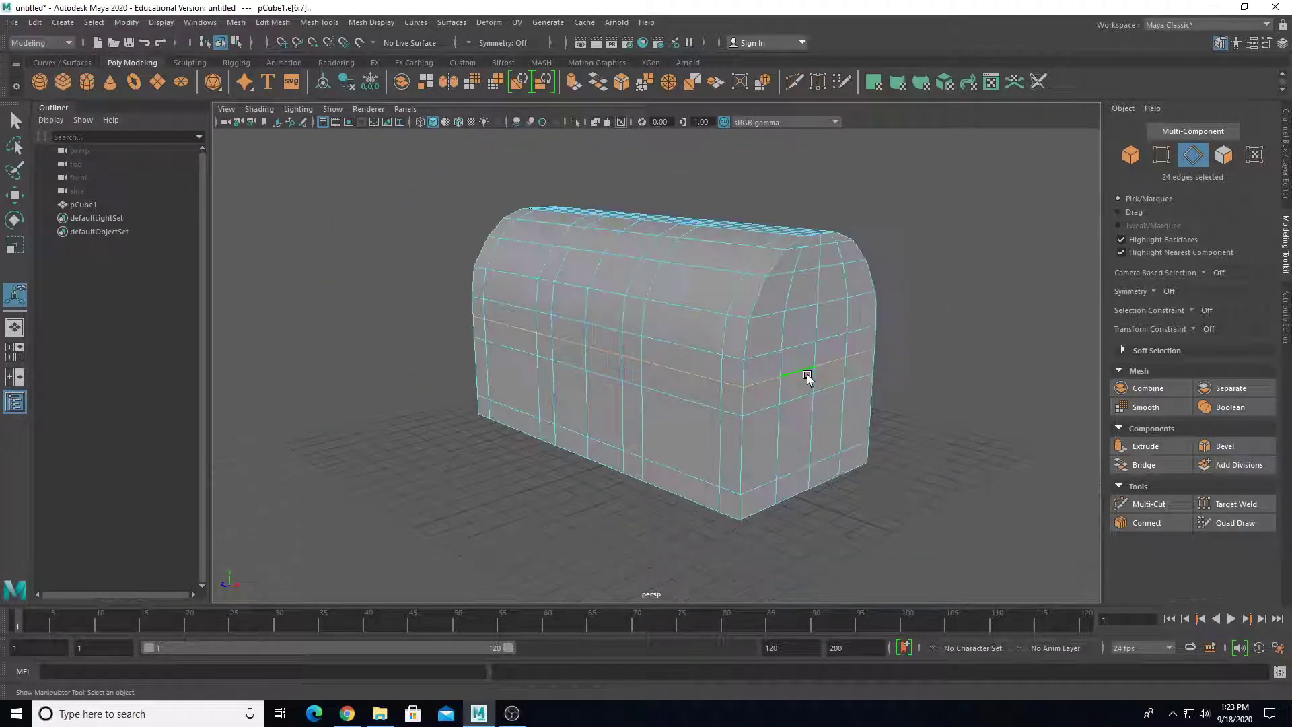
{"action": "middle_click_drag", "start_coordinate": [807, 376], "coordinate": [757, 397], "text": "alt"}
{"action": "scroll", "coordinate": [757, 397], "scroll_direction": "up", "scroll_amount": 2}
{"action": "left_click_drag", "start_coordinate": [765, 412], "coordinate": [616, 364], "text": "alt"}
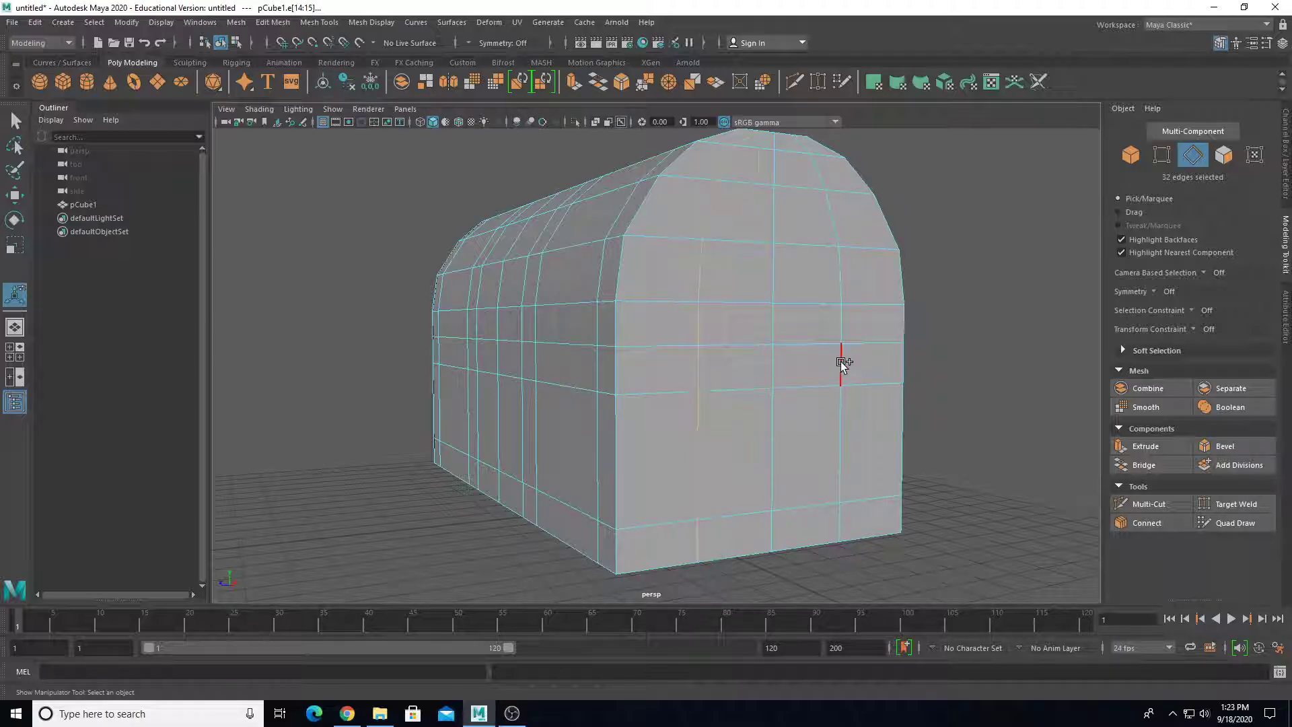
{"action": "left_click_drag", "start_coordinate": [822, 371], "coordinate": [648, 303], "text": "alt"}
{"action": "key", "text": "r"}
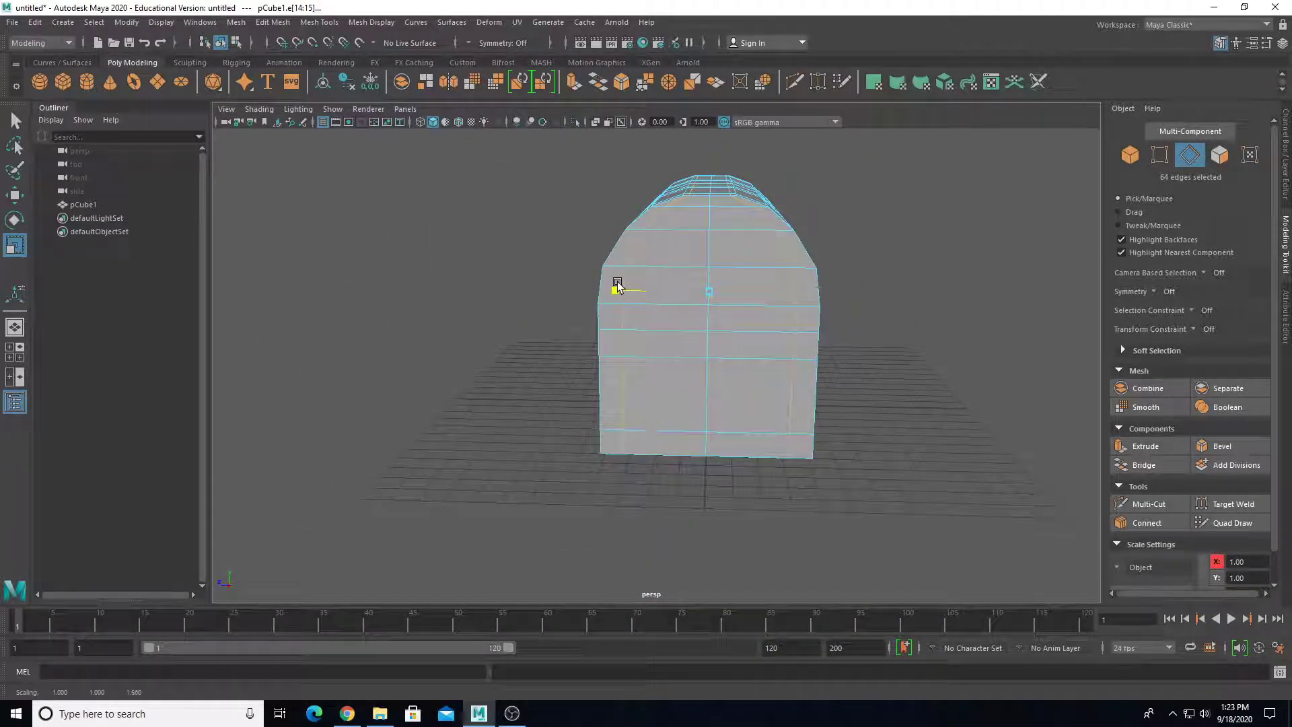
{"action": "mouse_move", "coordinate": [621, 290]}
{"action": "left_mouse_down", "text": "alt"}
{"action": "mouse_move", "coordinate": [747, 291]}
{"action": "mouse_move", "coordinate": [637, 289]}
{"action": "left_mouse_up", "text": "alt"}
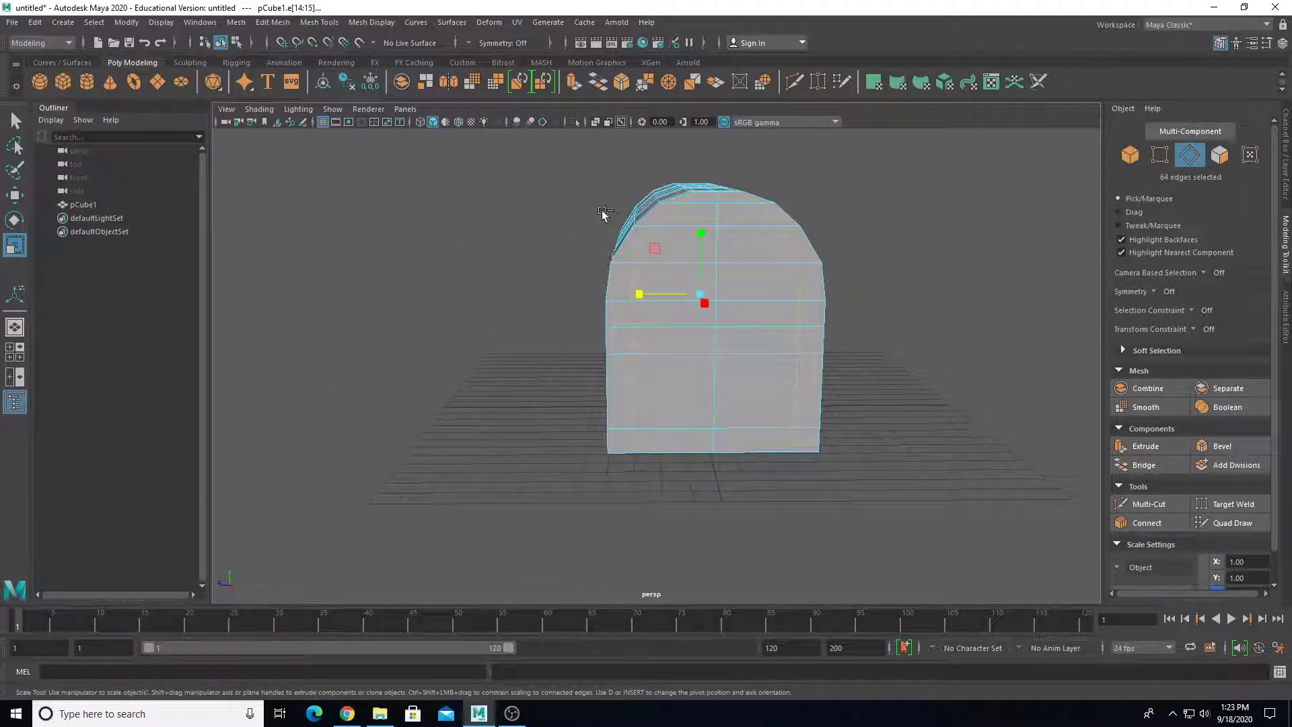
Reduce the selection to the loops' 20 lengthwise edges on top of the arch and narrow them along Z.
{"action": "left_click_drag", "start_coordinate": [590, 210], "coordinate": [922, 388], "text": "ctrl"}
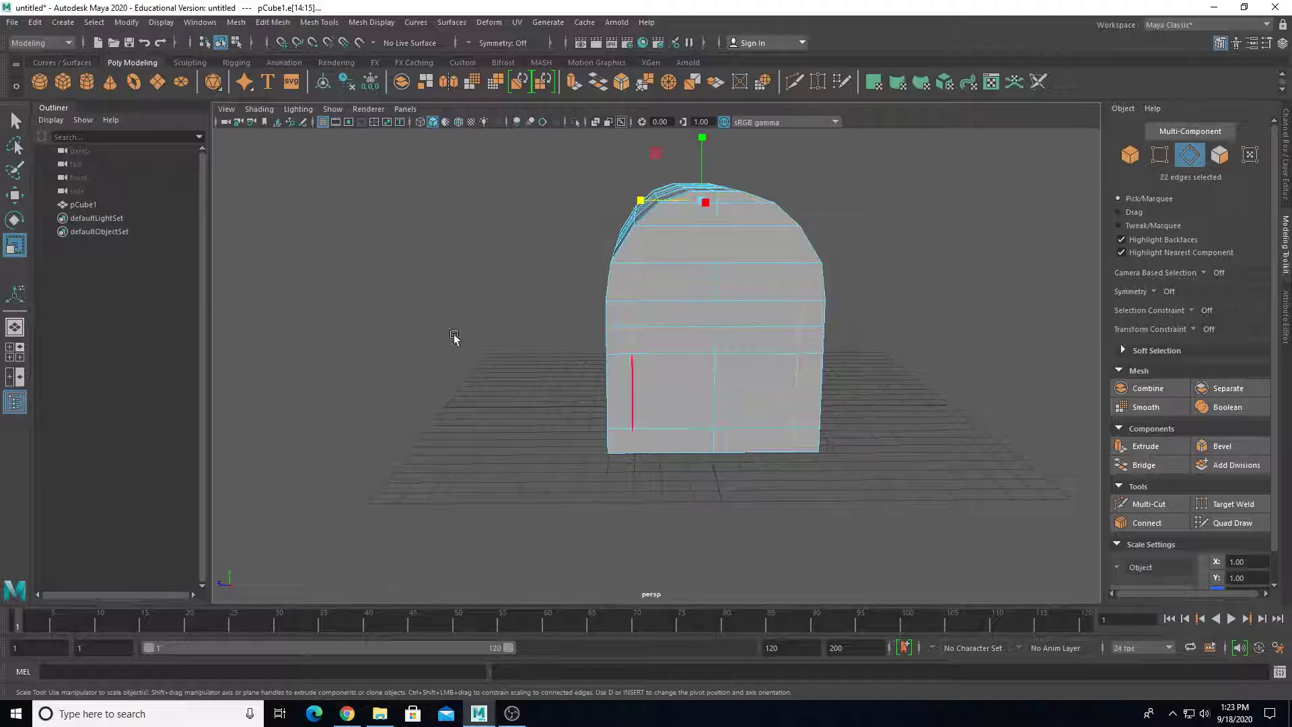
{"action": "left_click_drag", "start_coordinate": [455, 330], "coordinate": [460, 248], "text": "alt"}
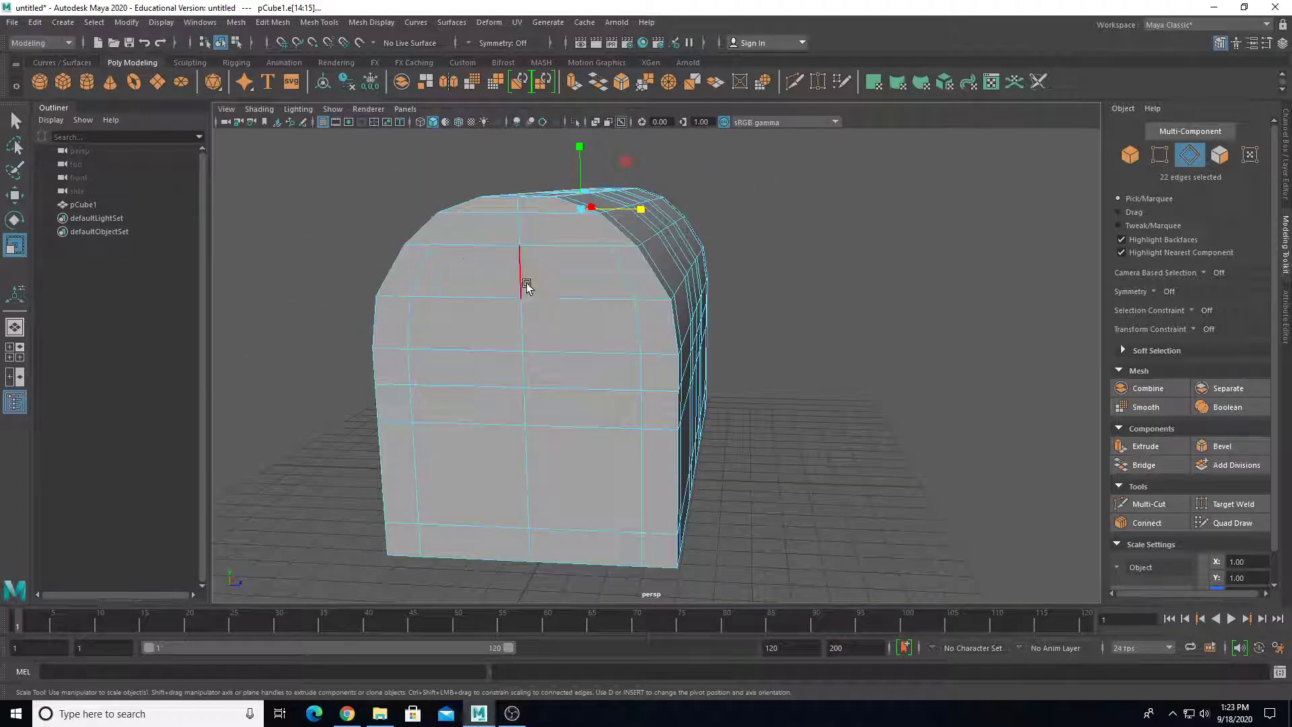
{"action": "left_click_drag", "start_coordinate": [527, 286], "coordinate": [629, 294], "text": "alt"}
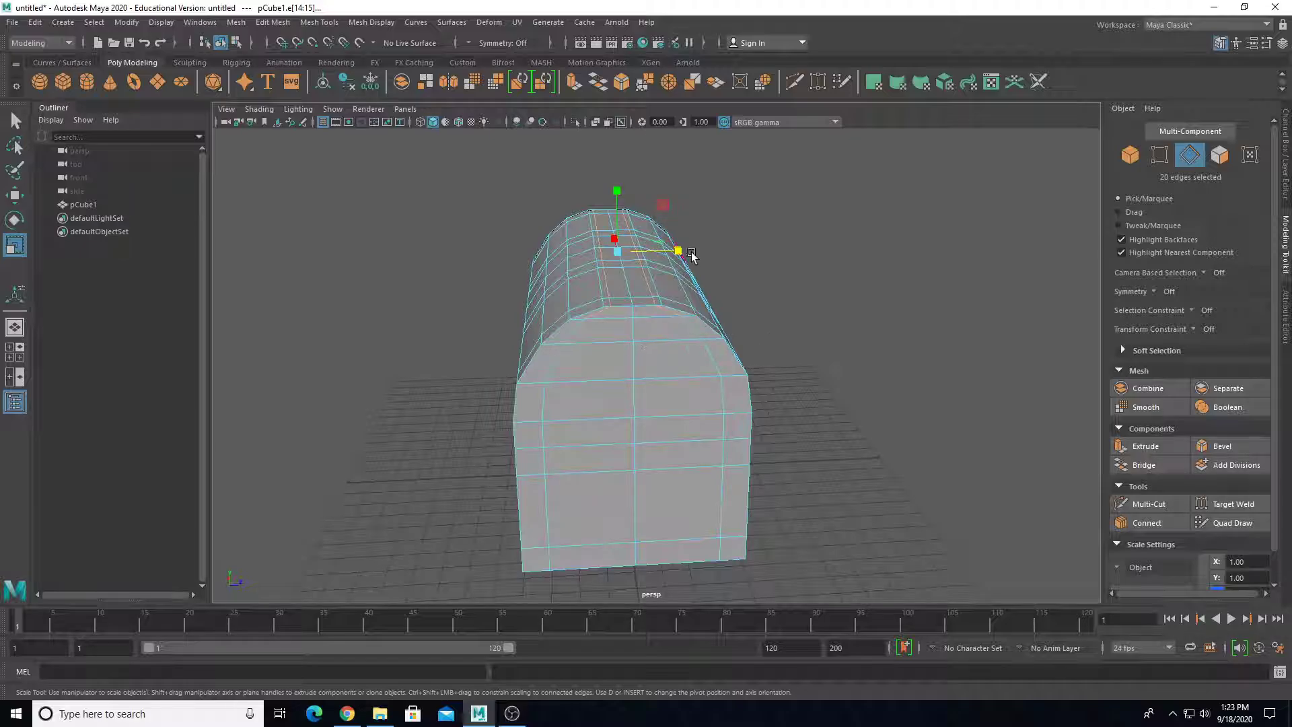
{"action": "left_click_drag", "start_coordinate": [692, 255], "coordinate": [652, 252]}
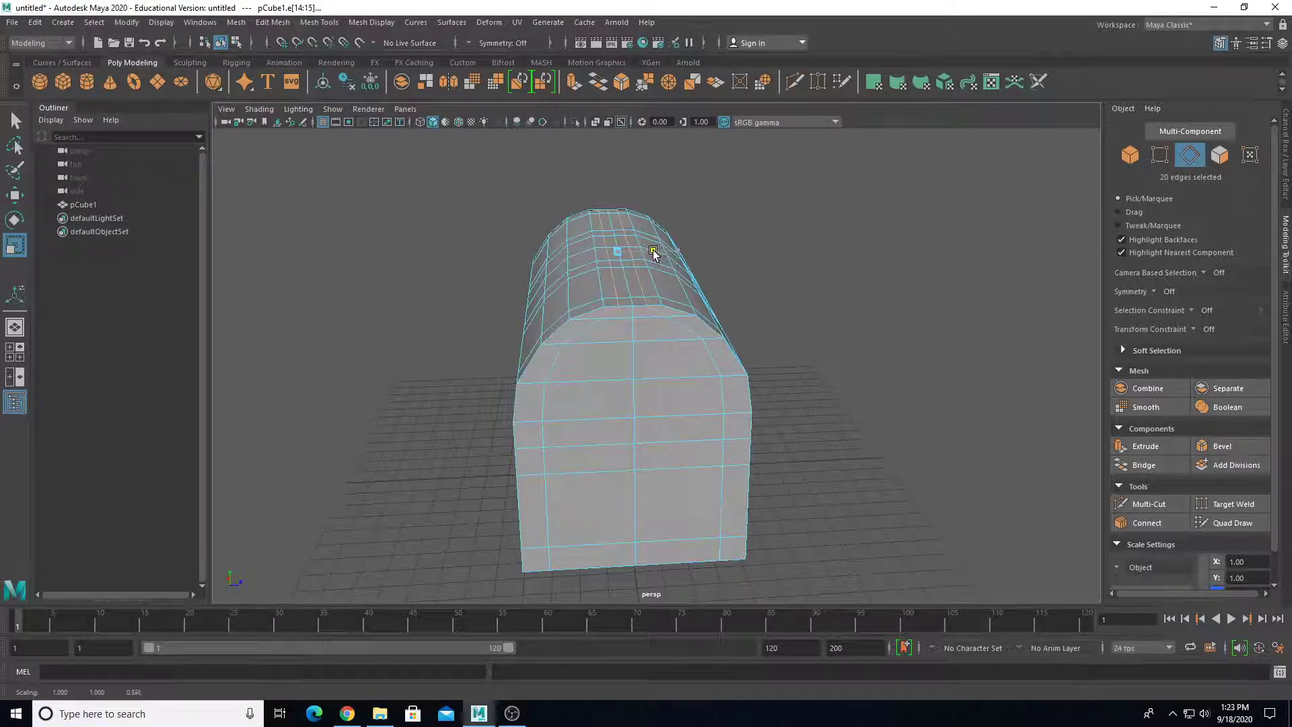
Select the four inner vertices in the row just below the arch's top on both end faces, and activate Scale.
{"action": "scroll", "coordinate": [593, 374], "scroll_direction": "up", "scroll_amount": 2}
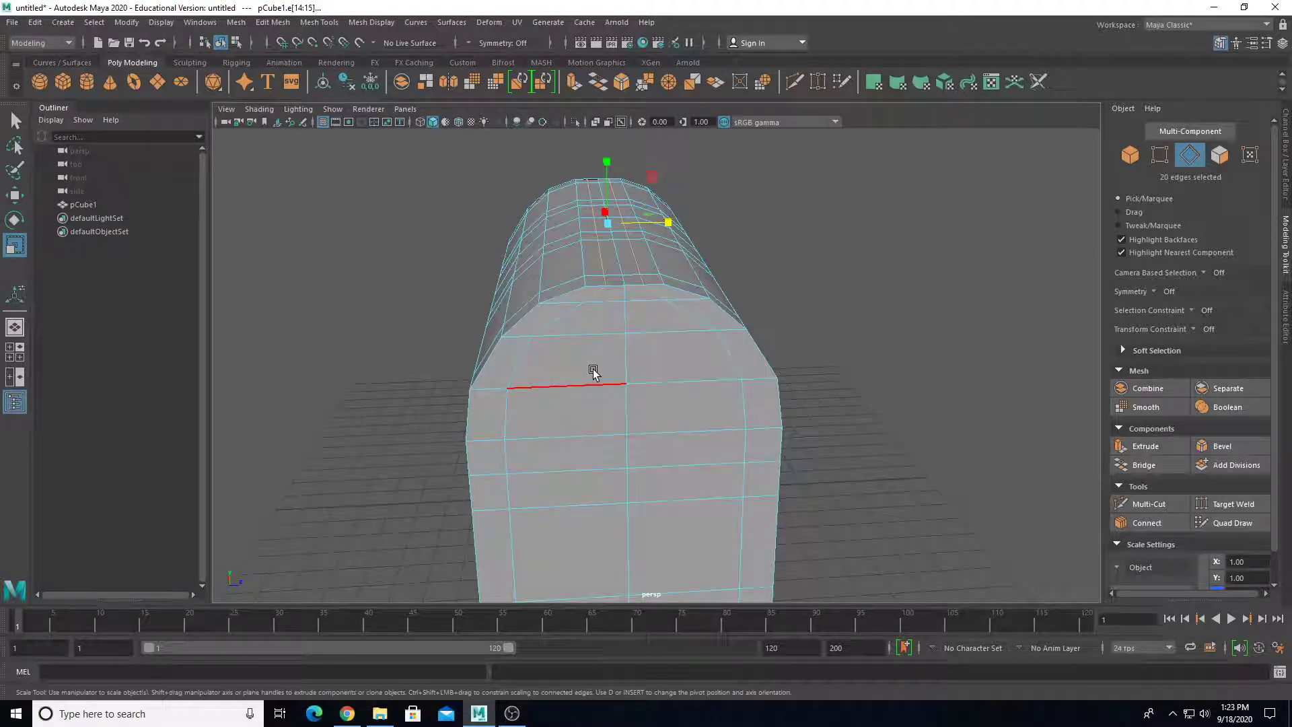
{"action": "right_click_drag", "start_coordinate": [592, 296], "coordinate": [600, 252]}
{"action": "left_click", "coordinate": [581, 303]}
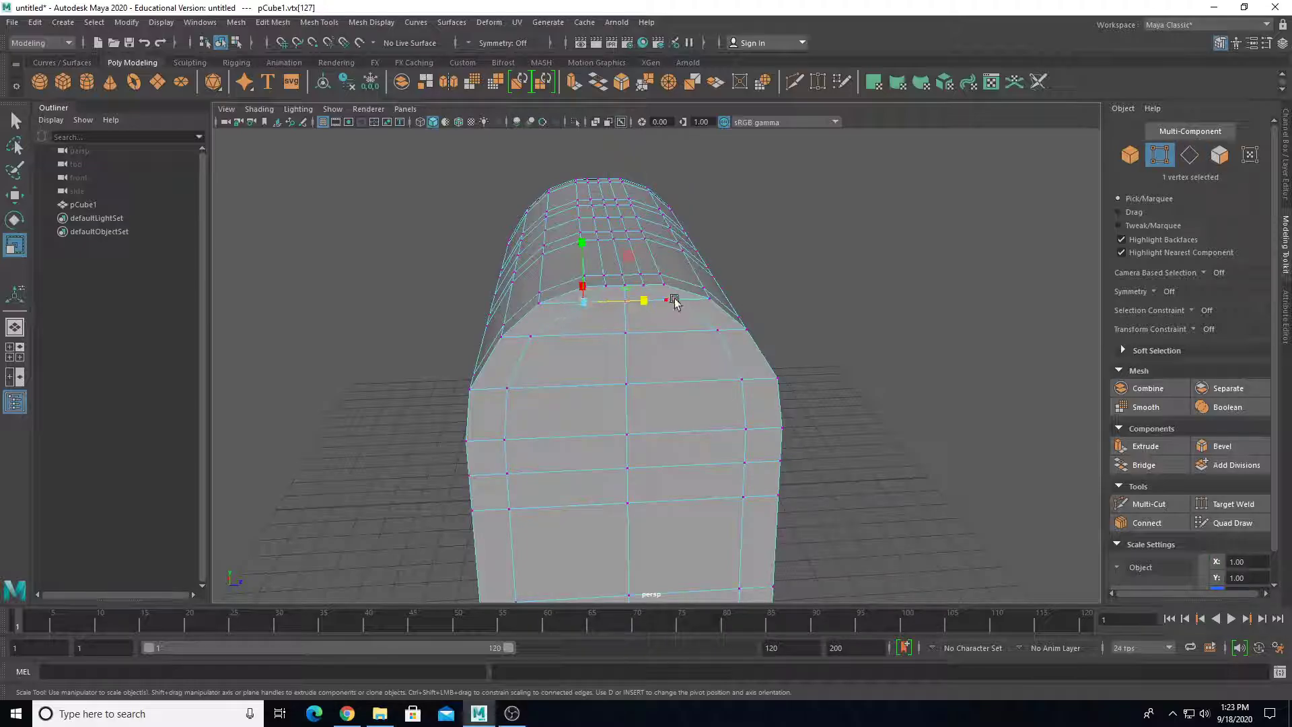
{"action": "key", "text": "q"}
{"action": "left_click_drag", "start_coordinate": [490, 325], "coordinate": [752, 285], "text": "alt"}
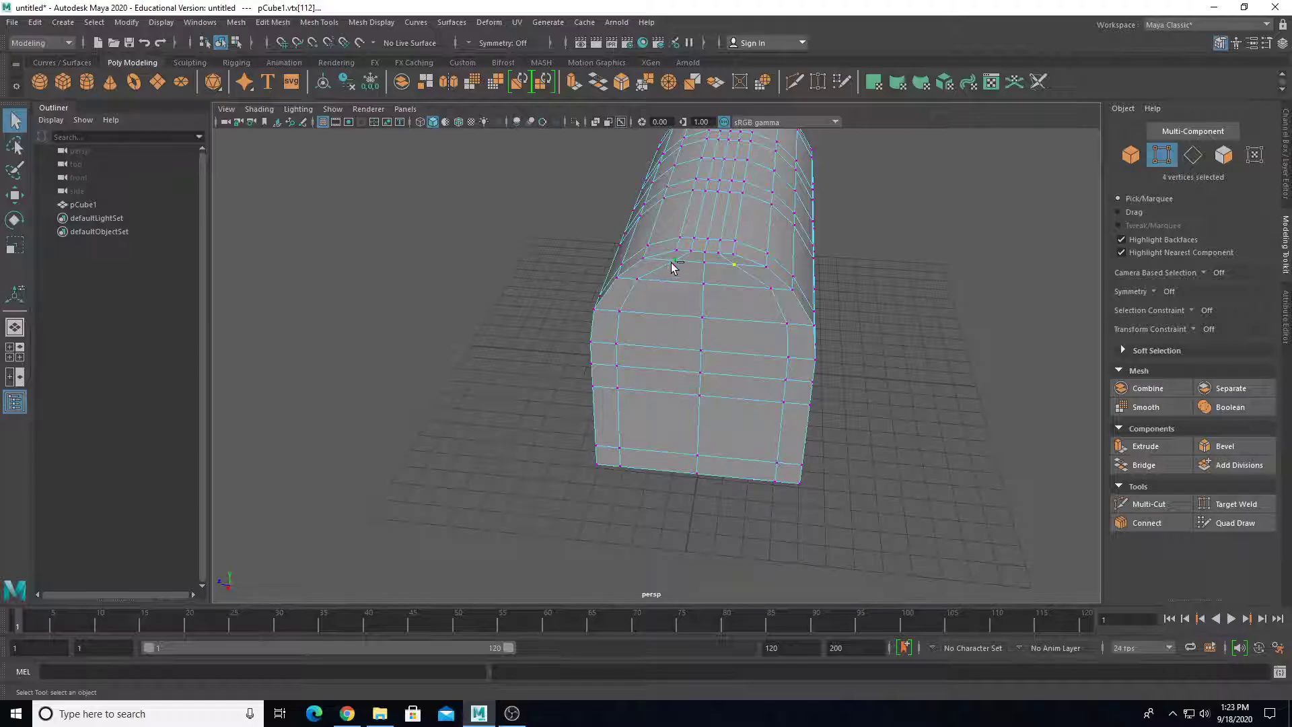
{"action": "key", "text": "r"}
Raise the inner horizontal edges of the third row on both end faces slightly, and try narrowing them along Z.
{"action": "scroll", "coordinate": [685, 231], "scroll_direction": "up", "scroll_amount": 3}
{"action": "middle_click_drag", "start_coordinate": [684, 224], "coordinate": [634, 357], "text": "alt"}
{"action": "left_click_drag", "start_coordinate": [634, 357], "coordinate": [552, 370], "text": "alt"}
{"action": "right_click_drag", "start_coordinate": [592, 353], "coordinate": [591, 307]}
{"action": "left_click", "coordinate": [659, 364], "text": "shift"}
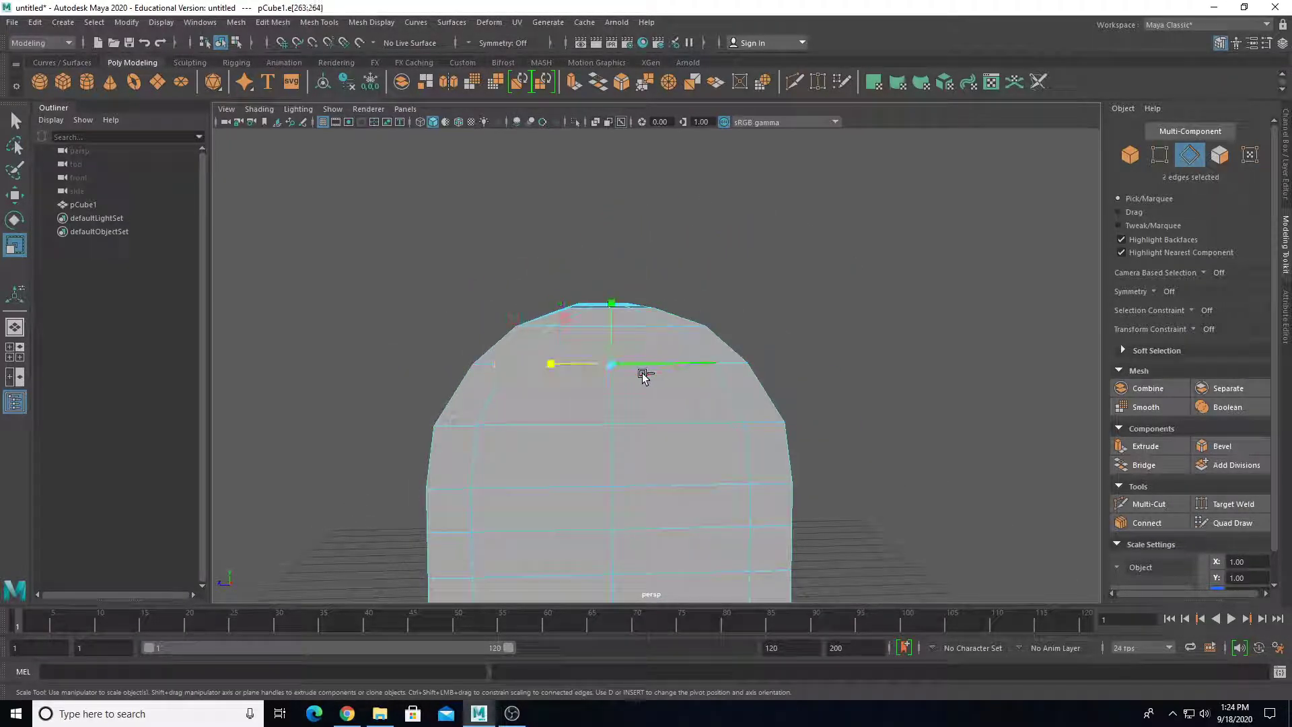
{"action": "scroll", "coordinate": [523, 390], "scroll_direction": "down", "scroll_amount": 2}
{"action": "scroll", "coordinate": [540, 418], "scroll_direction": "up", "scroll_amount": 4}
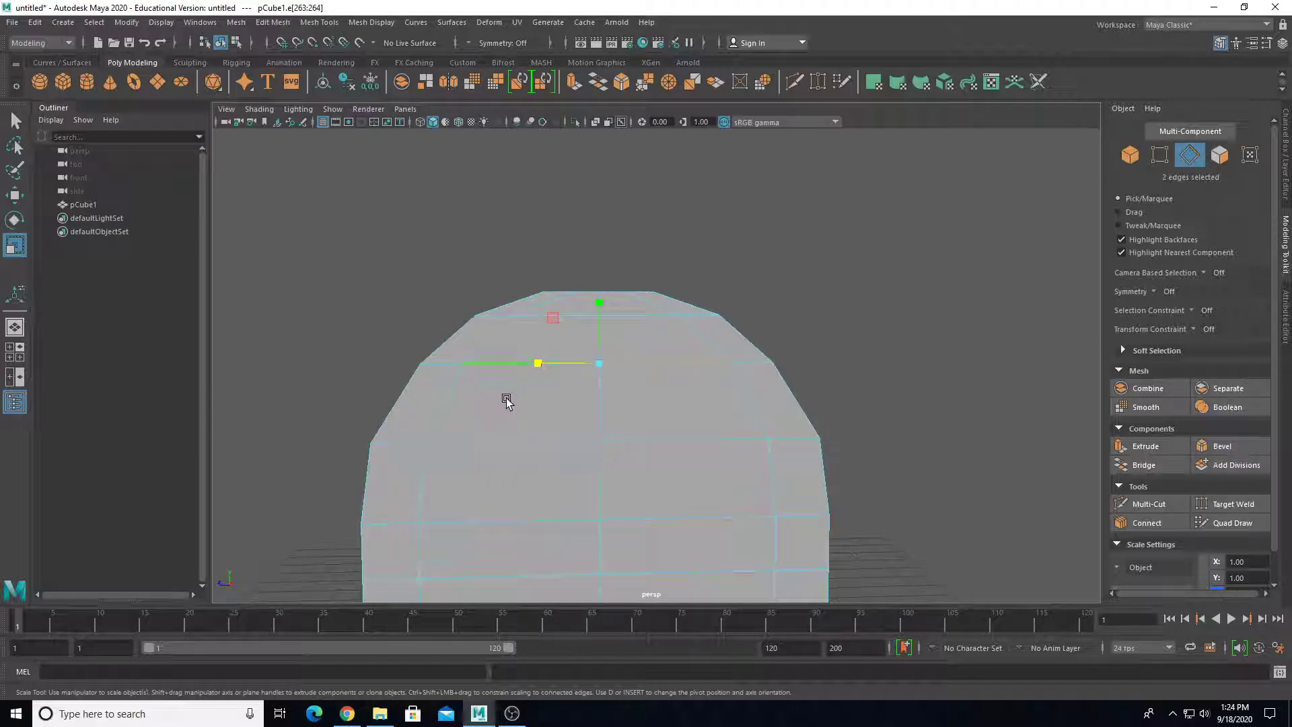
{"action": "left_click_drag", "start_coordinate": [506, 401], "coordinate": [558, 361], "text": "alt"}
{"action": "left_click", "coordinate": [727, 368], "text": "shift"}
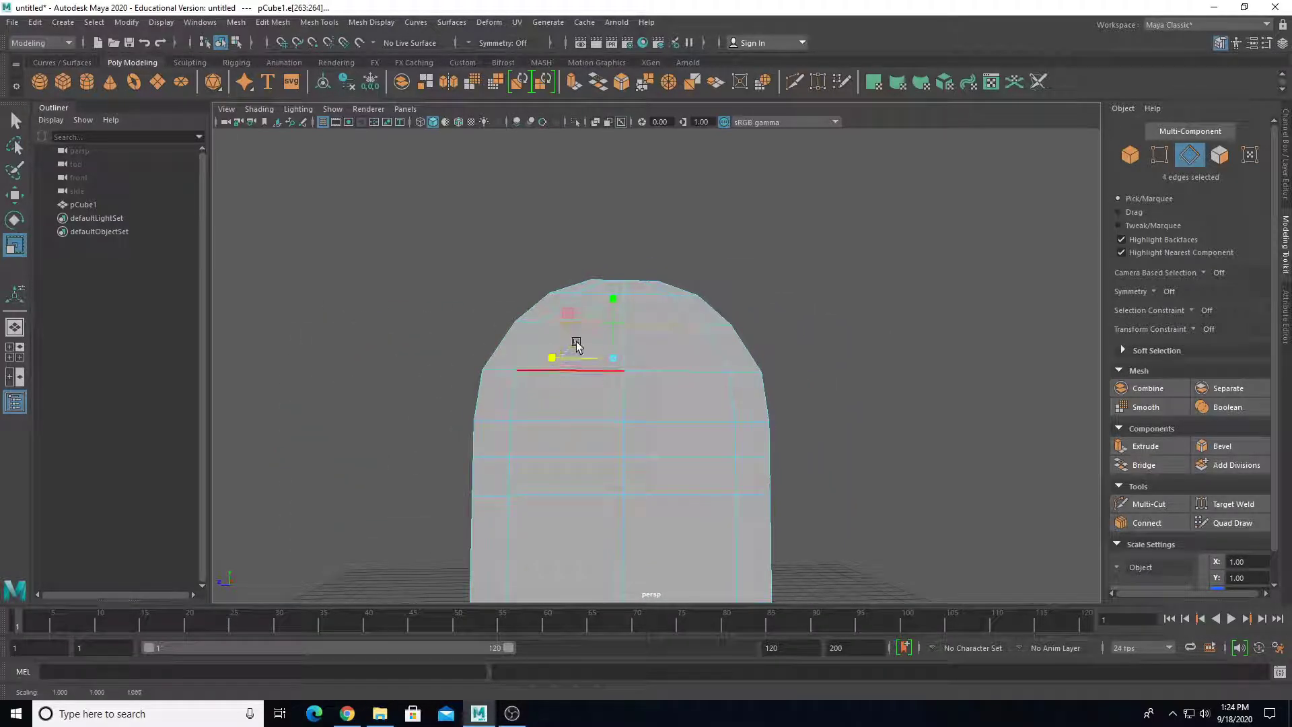
{"action": "key", "text": "w"}
{"action": "left_click_drag", "start_coordinate": [613, 323], "coordinate": [618, 296]}
{"action": "key", "text": "r"}
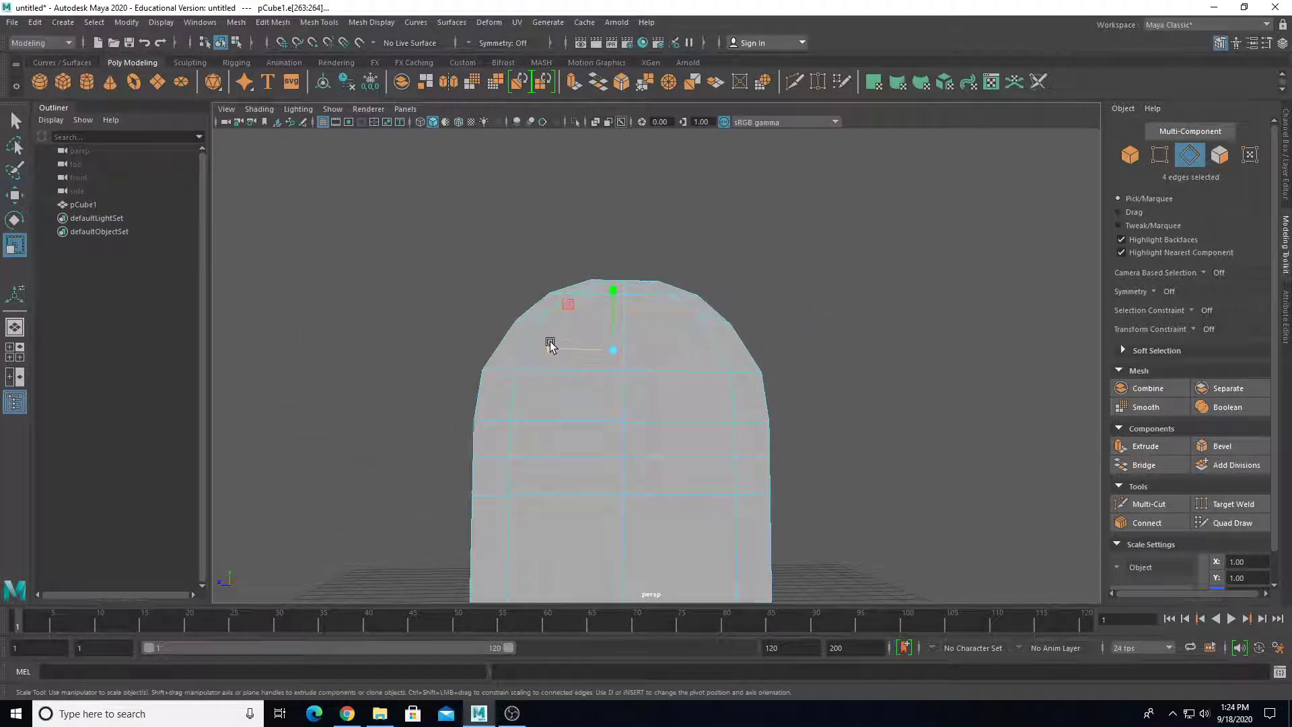
{"action": "left_click_drag", "start_coordinate": [549, 342], "coordinate": [559, 348]}
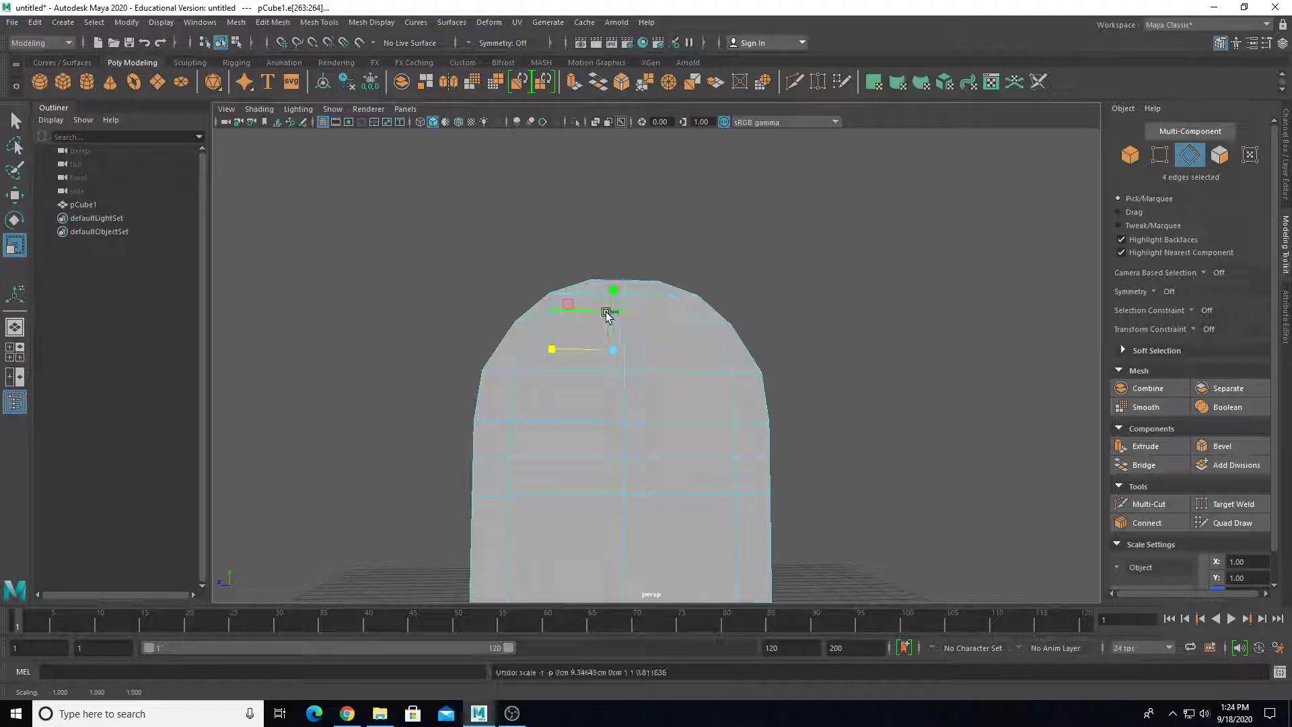
Select the four inner horizontal edges just below the arch's top on both end faces and lower them slightly.
{"action": "left_click", "coordinate": [648, 293]}
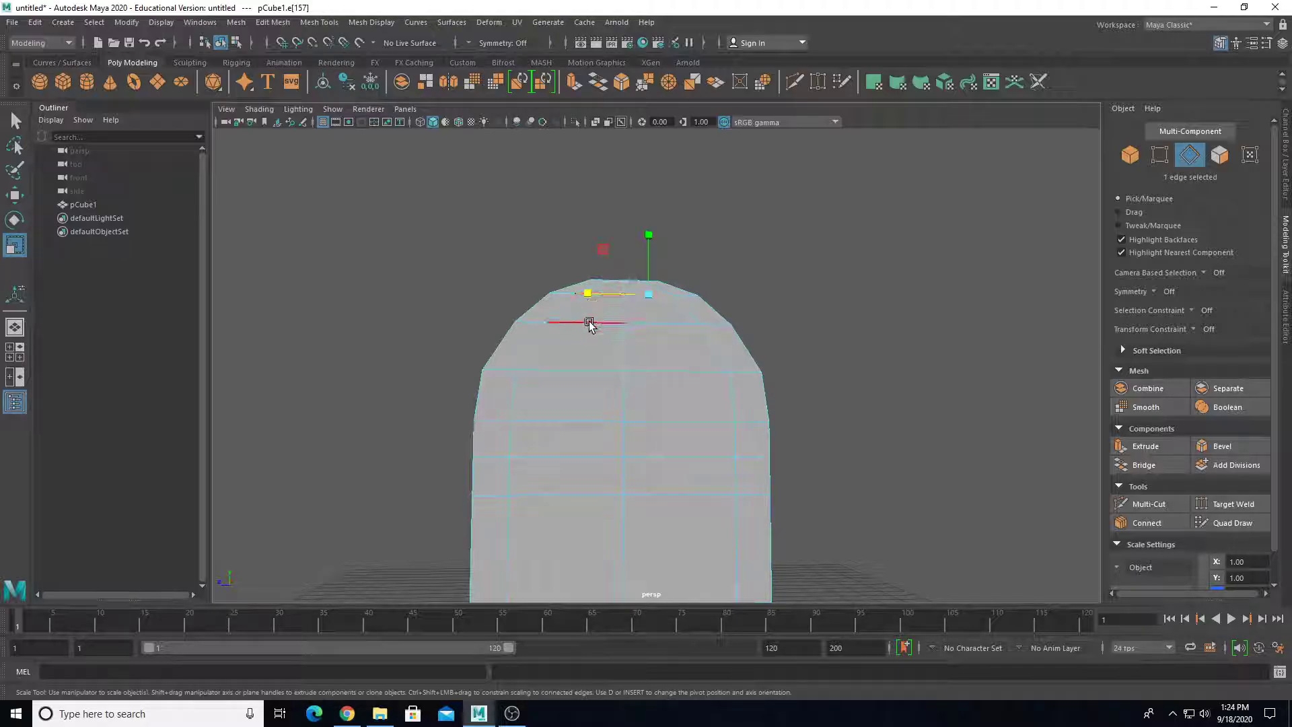
{"action": "scroll", "coordinate": [589, 324], "scroll_direction": "up", "scroll_amount": 2}
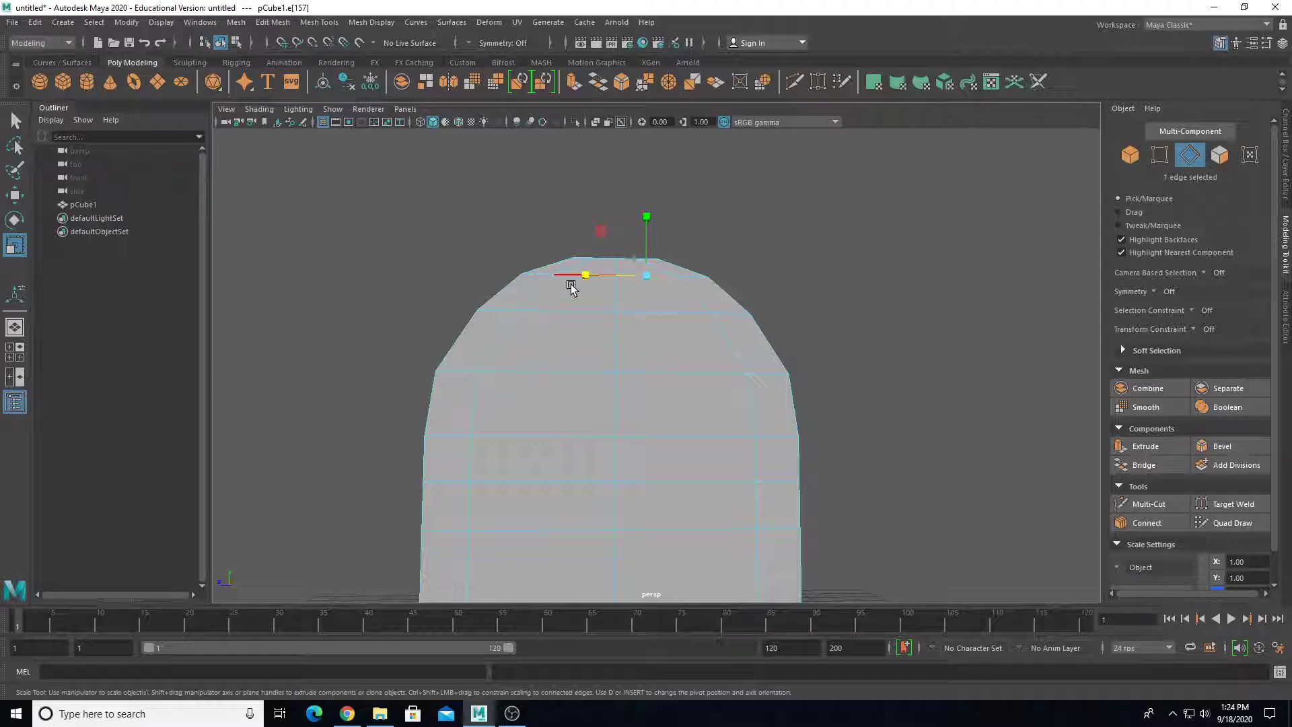
{"action": "key", "text": "q"}
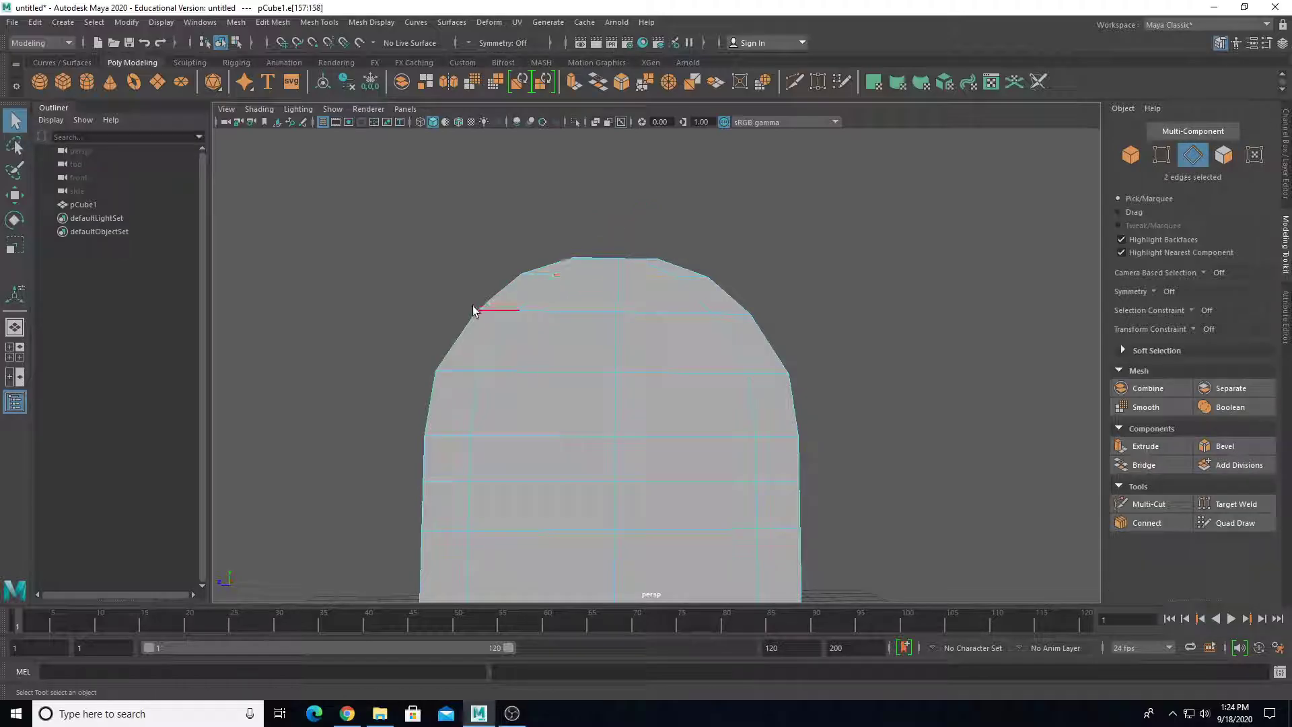
{"action": "left_click_drag", "start_coordinate": [473, 309], "coordinate": [731, 343], "text": "alt"}
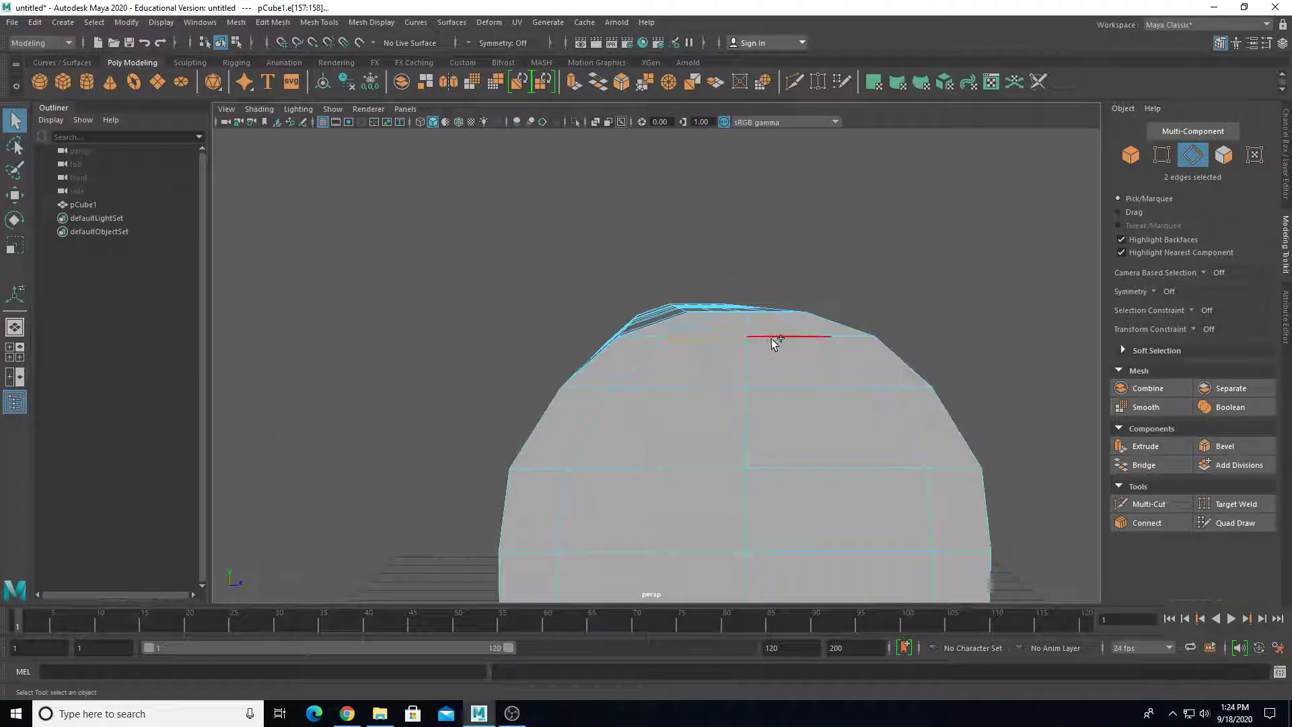
{"action": "left_click", "coordinate": [772, 339], "text": "shift"}
{"action": "key", "text": "w"}
{"action": "left_click_drag", "start_coordinate": [715, 271], "coordinate": [716, 283]}
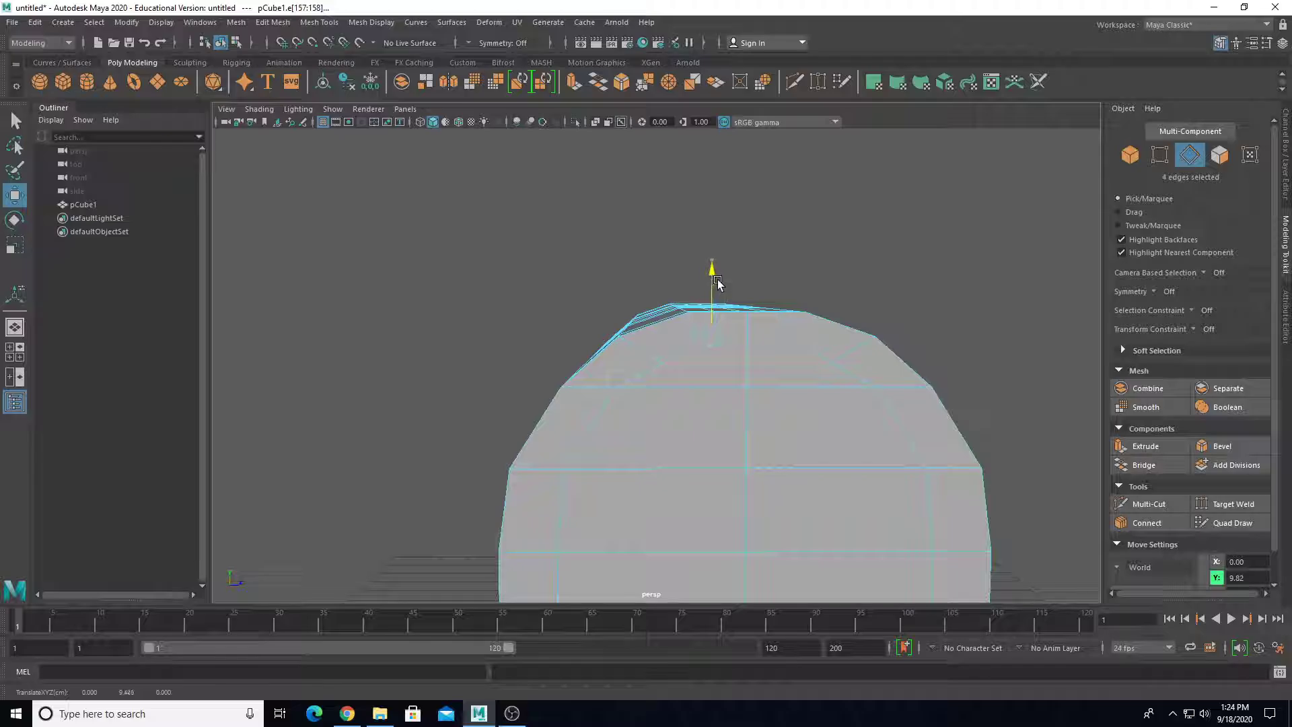
Widen these four edges along Z by about 1.23 and lower them to about Y 9.41.
{"action": "key", "text": "r"}
{"action": "left_click_drag", "start_coordinate": [774, 332], "coordinate": [787, 335]}
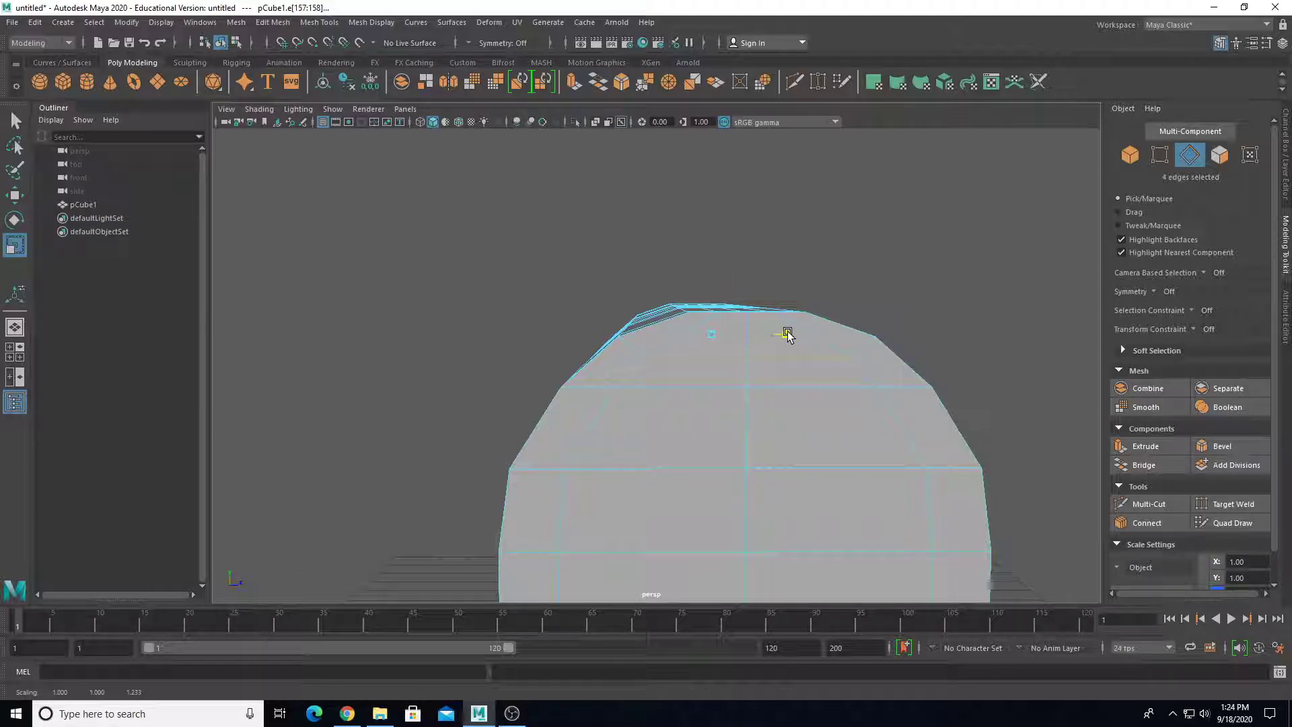
{"action": "key", "text": "w"}
{"action": "left_click", "coordinate": [722, 276]}
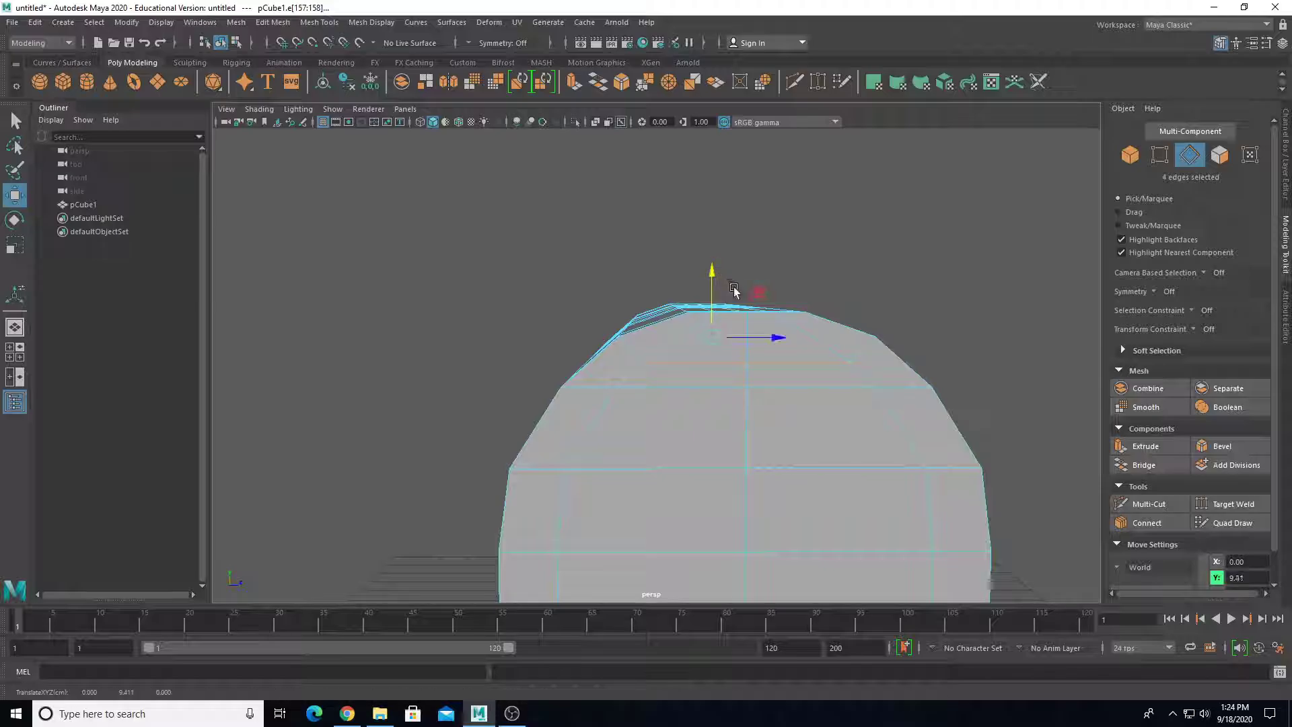
{"action": "key", "text": "r"}
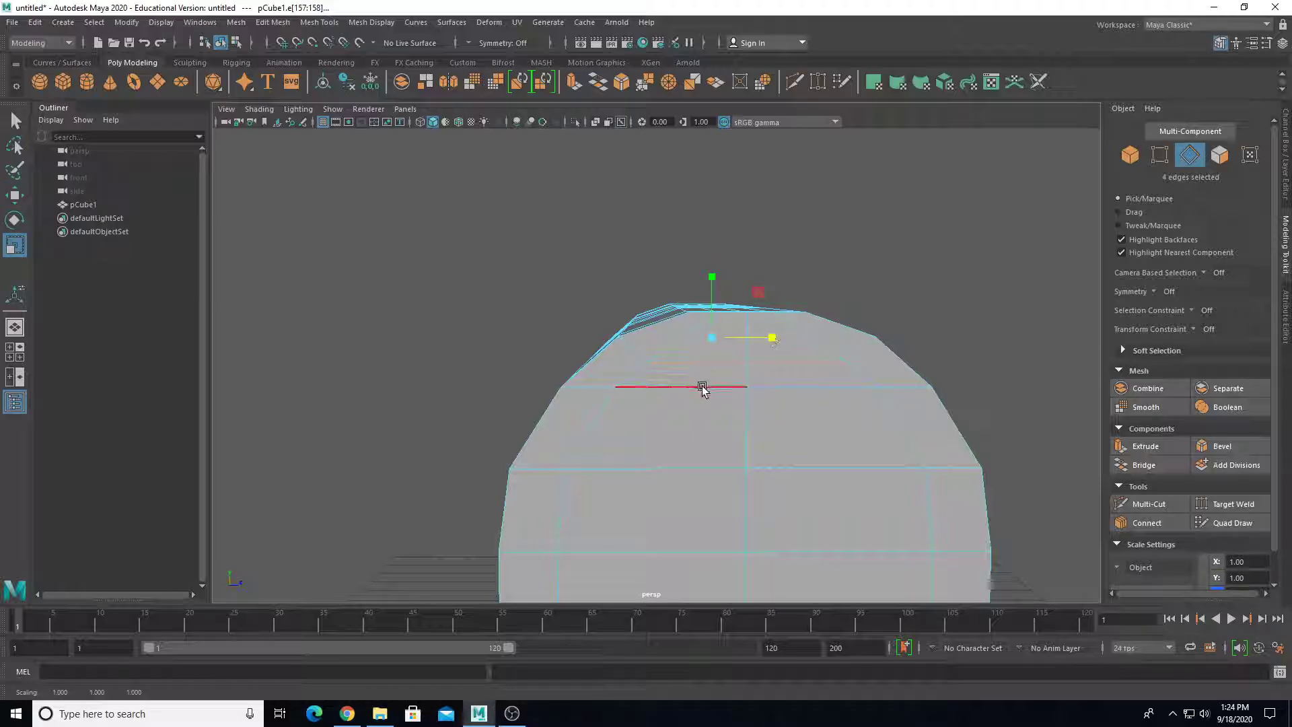
{"action": "left_click", "coordinate": [702, 389]}
{"action": "left_click_drag", "start_coordinate": [706, 389], "coordinate": [607, 337], "text": "alt"}
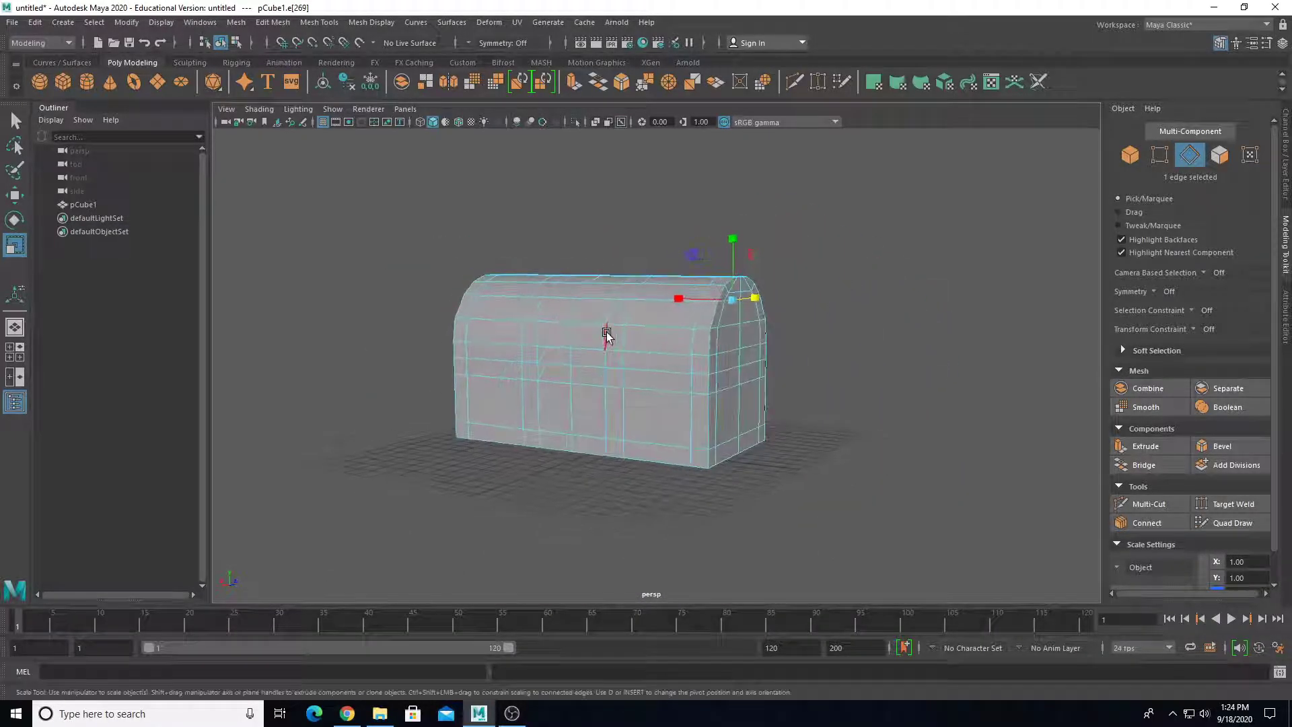
{"action": "right_click_drag", "start_coordinate": [606, 334], "coordinate": [611, 377]}
{"action": "left_click_drag", "start_coordinate": [611, 377], "coordinate": [643, 407], "text": "alt"}
{"action": "scroll", "coordinate": [643, 407], "scroll_direction": "up", "scroll_amount": 2}
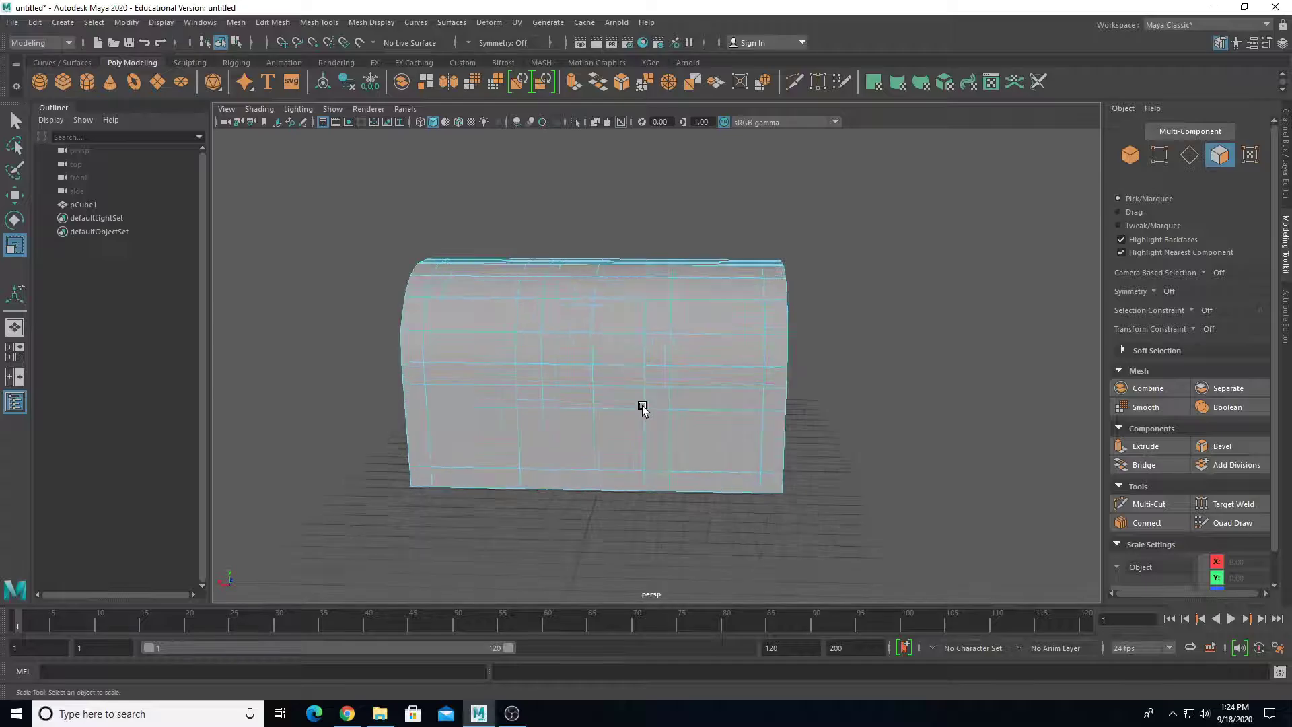
{"action": "scroll", "coordinate": [645, 408], "scroll_direction": "up", "scroll_amount": 2}
{"action": "middle_click_drag", "start_coordinate": [649, 410], "coordinate": [661, 383], "text": "alt"}
{"action": "left_click_drag", "start_coordinate": [683, 420], "coordinate": [684, 386], "text": "alt"}
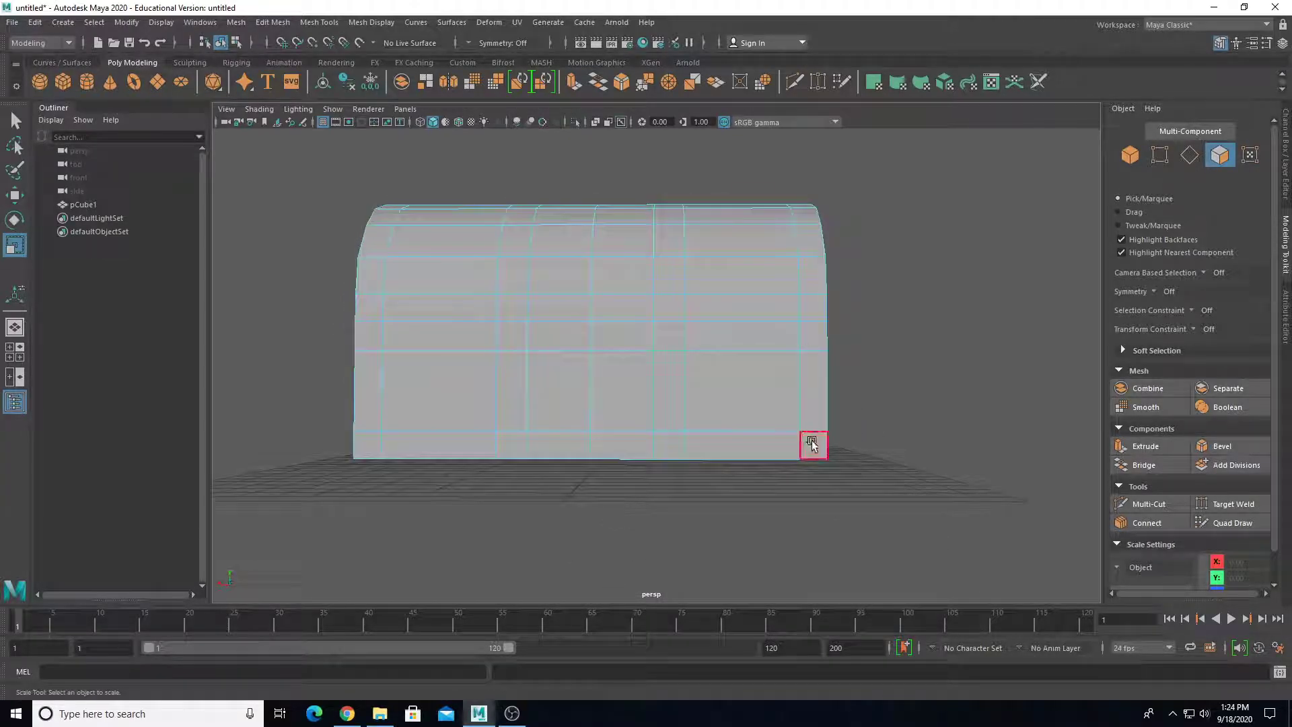
{"action": "key", "text": "q"}
{"action": "left_click", "coordinate": [760, 441]}
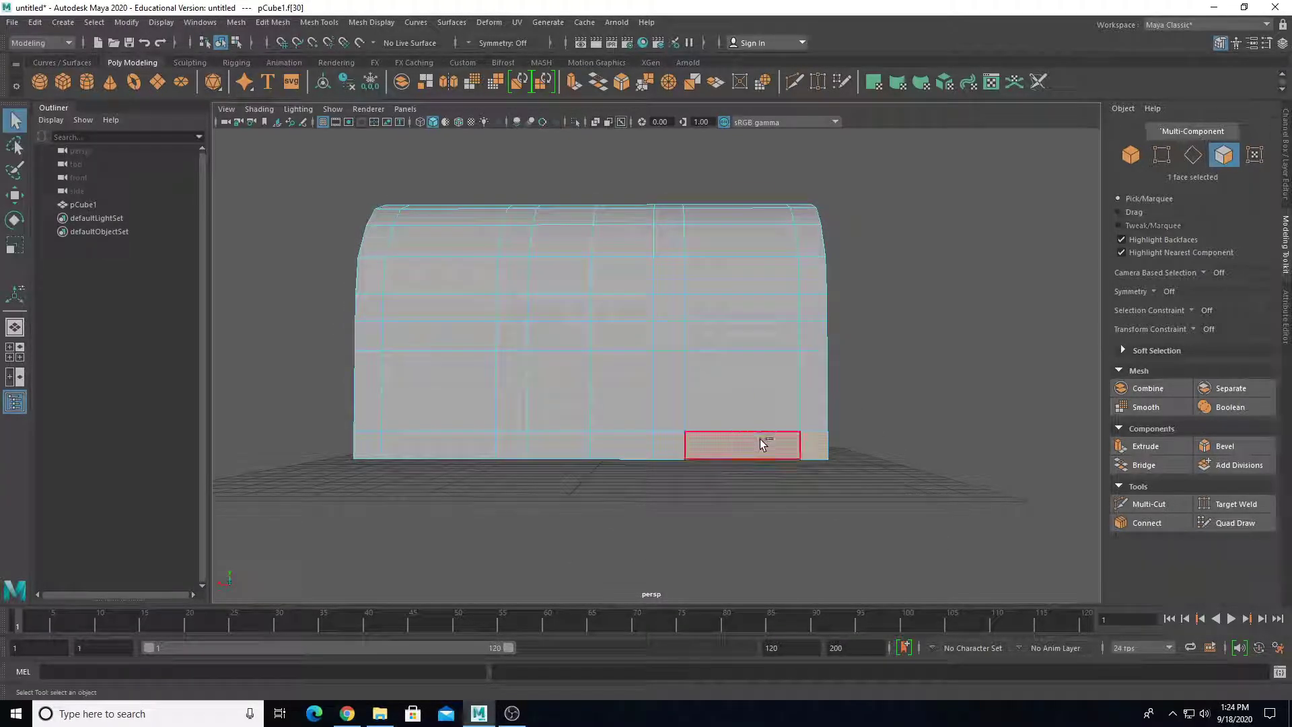
{"action": "key", "text": "ctrl+z"}
{"action": "key", "text": "ctrl+z"}
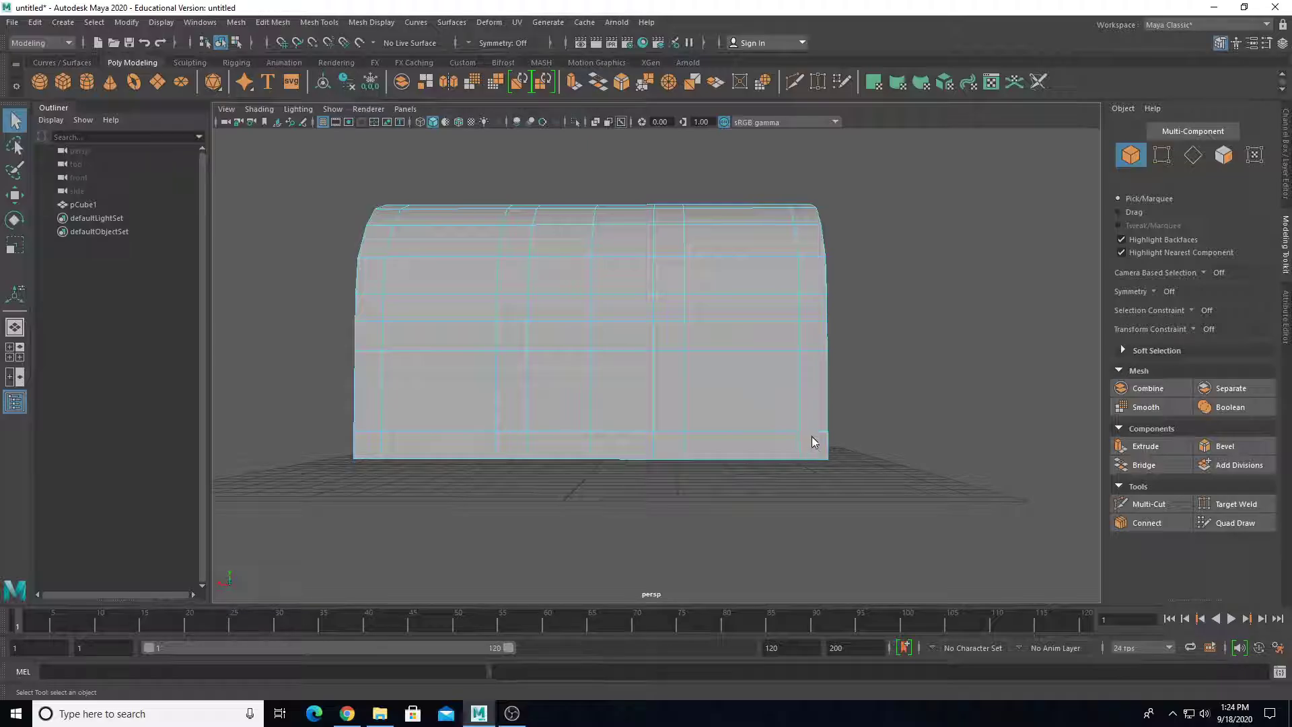
Select the face loop along the chest's bottom border and the two narrow vertical band loops across its middle.
{"action": "right_click_drag", "start_coordinate": [812, 443], "coordinate": [814, 385]}
{"action": "left_click", "coordinate": [814, 445]}
{"action": "double_click", "coordinate": [750, 447], "text": "shift"}
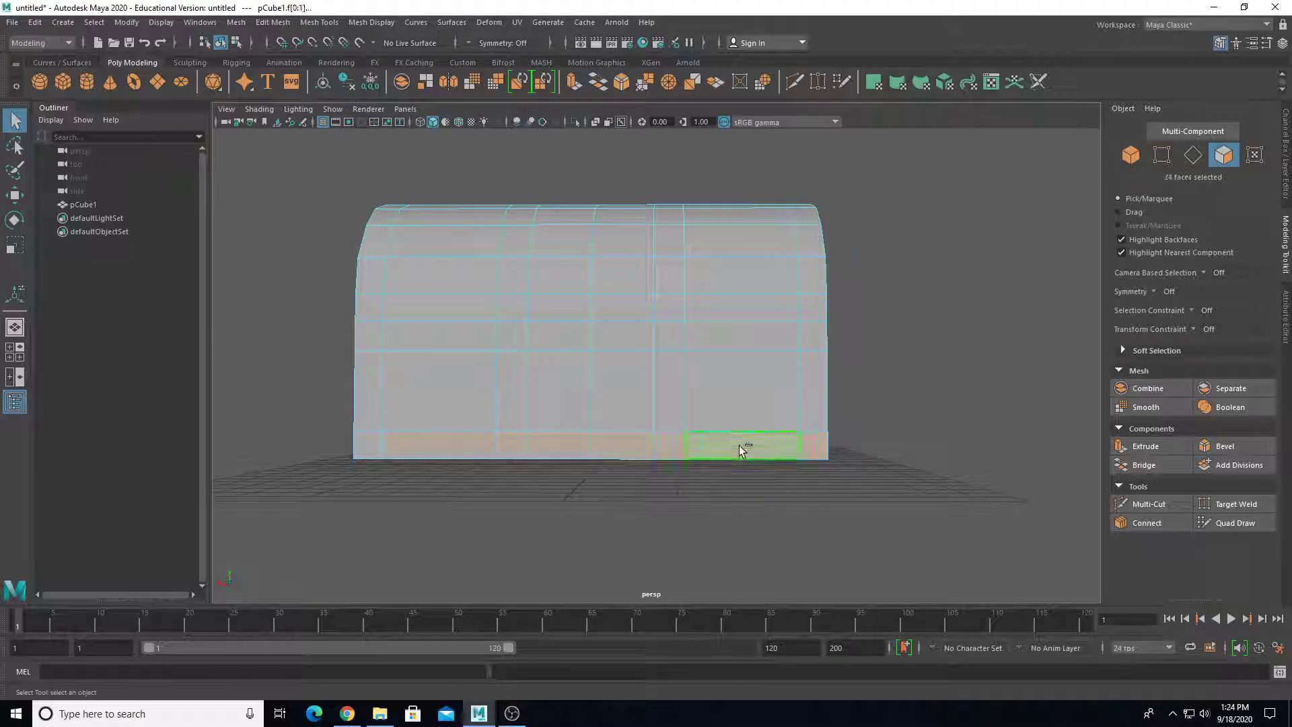
{"action": "double_click", "coordinate": [670, 342], "text": "shift"}
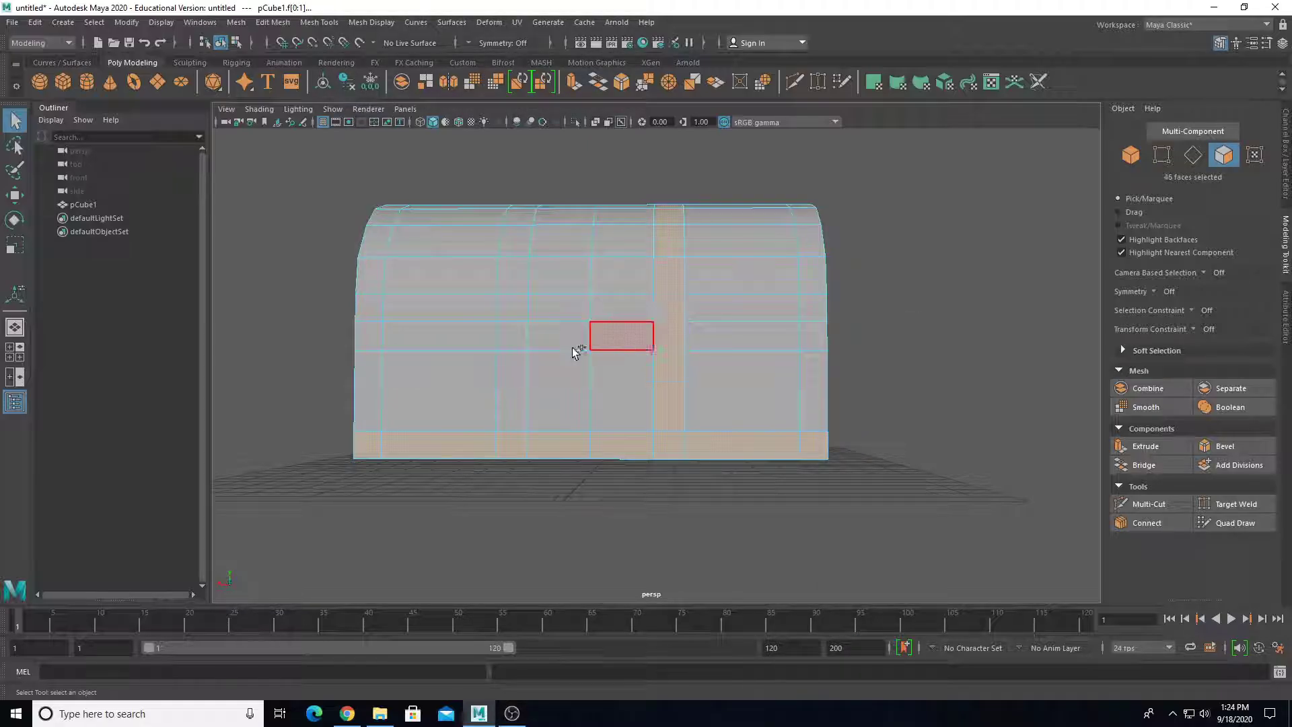
{"action": "left_click", "coordinate": [506, 374], "text": "shift"}
{"action": "double_click", "coordinate": [512, 335], "text": "shift"}
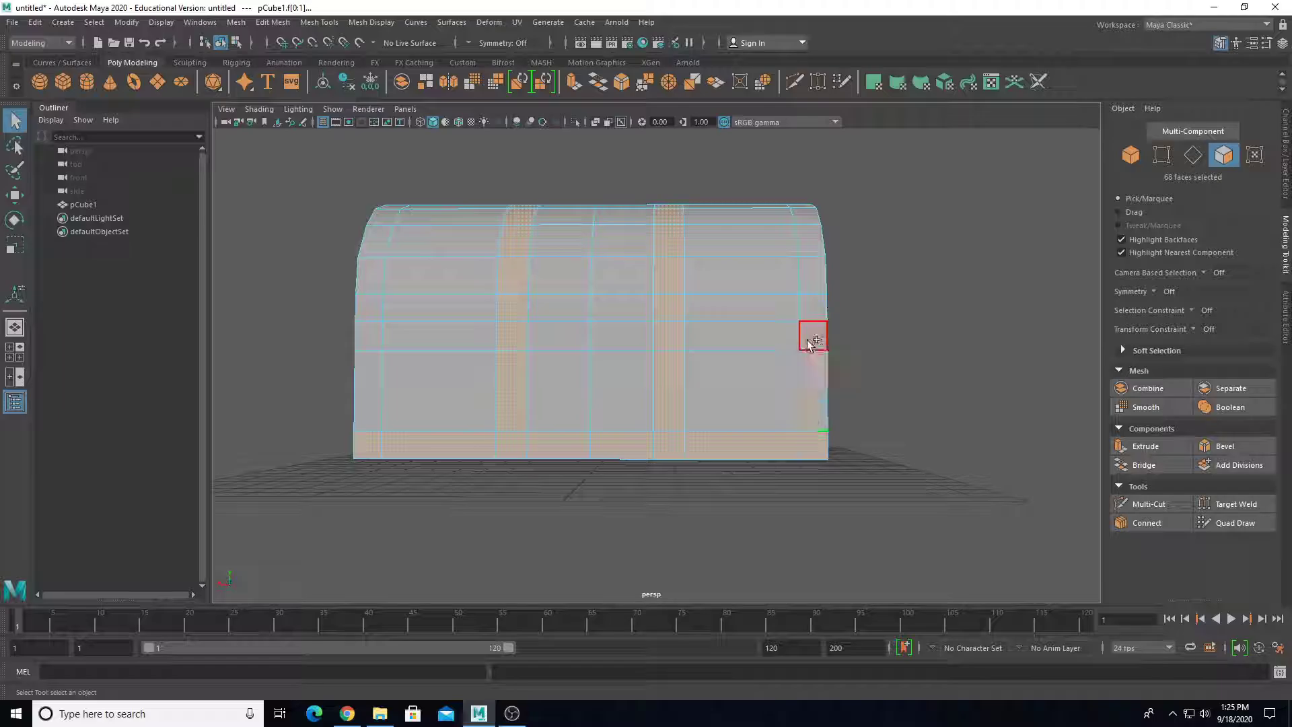
Add the outer vertical band loops at both ends and the narrow border strips of the end faces to the selection.
{"action": "left_click_drag", "start_coordinate": [747, 326], "coordinate": [418, 353], "text": "alt"}
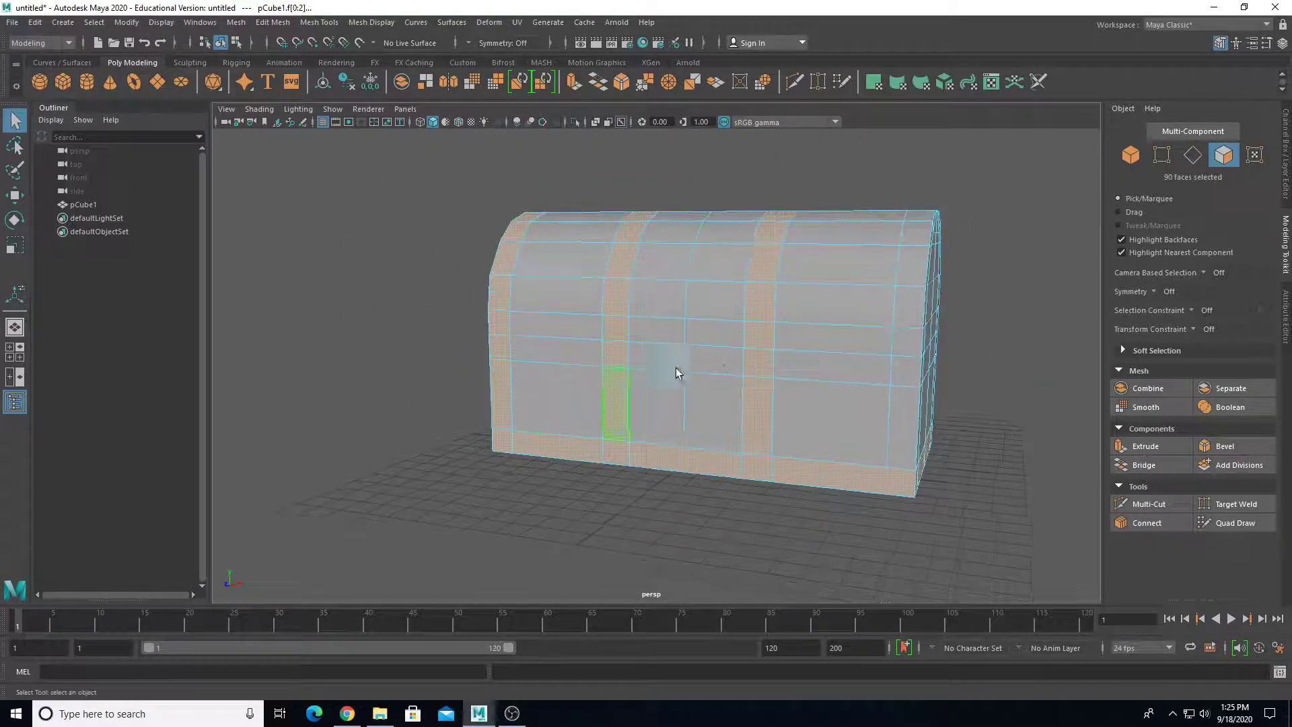
{"action": "double_click", "coordinate": [906, 371], "text": "shift"}
{"action": "left_click_drag", "start_coordinate": [903, 377], "coordinate": [785, 430], "text": "alt"}
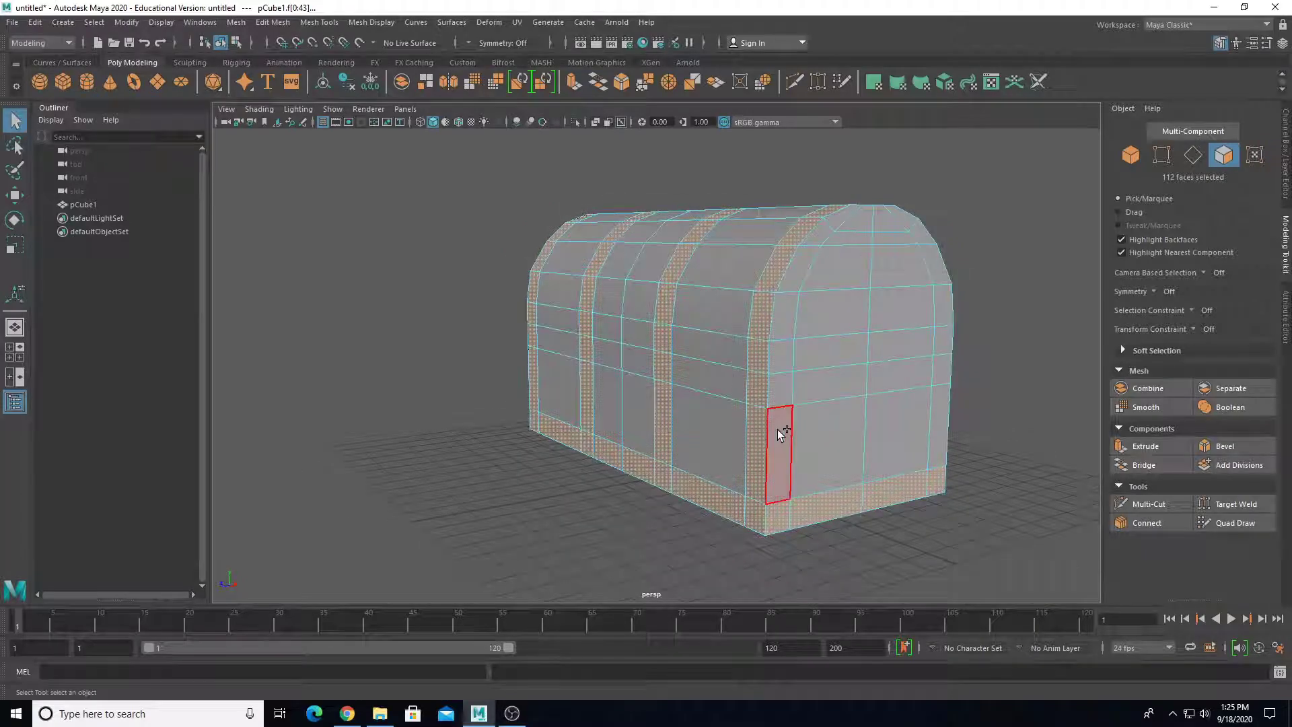
{"action": "left_click", "coordinate": [778, 429], "text": "shift"}
{"action": "left_click", "coordinate": [777, 394], "text": "shift"}
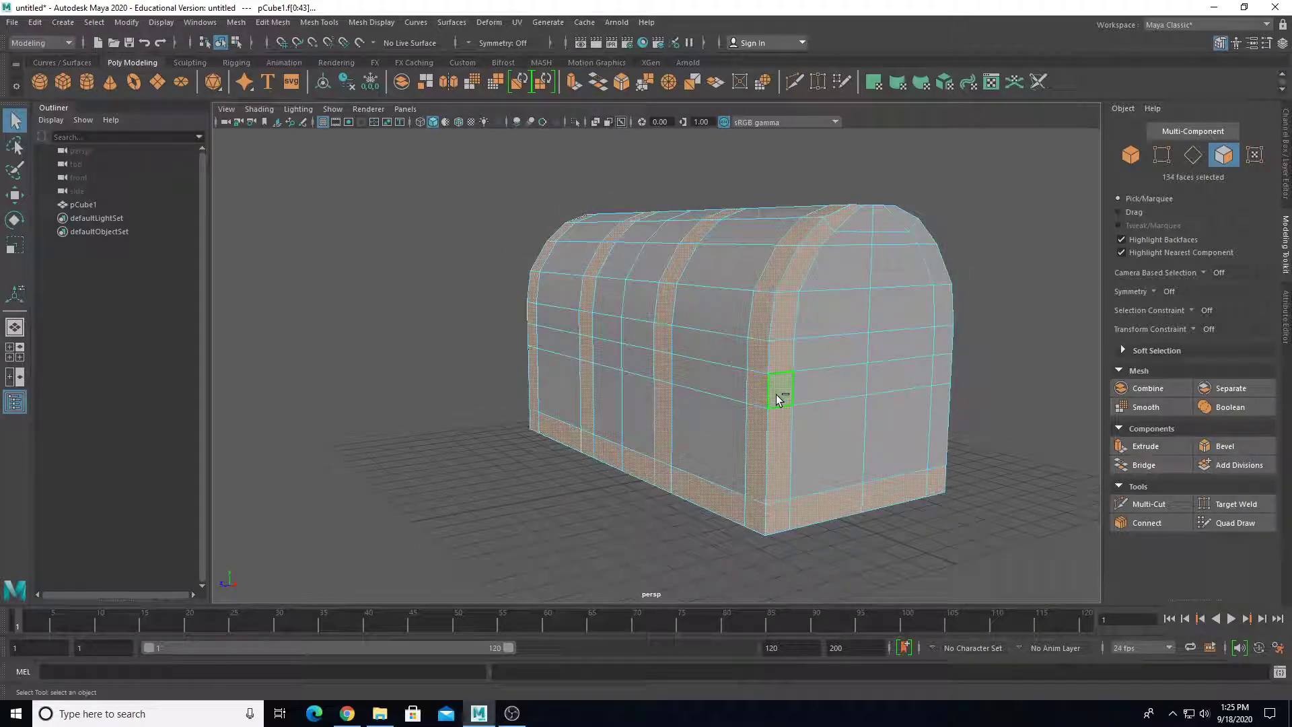
{"action": "double_click", "coordinate": [940, 397], "text": "shift"}
Deselect the narrow lengthwise faces on top of the arch between the vertical bands.
{"action": "left_click_drag", "start_coordinate": [830, 298], "coordinate": [772, 359], "text": "alt"}
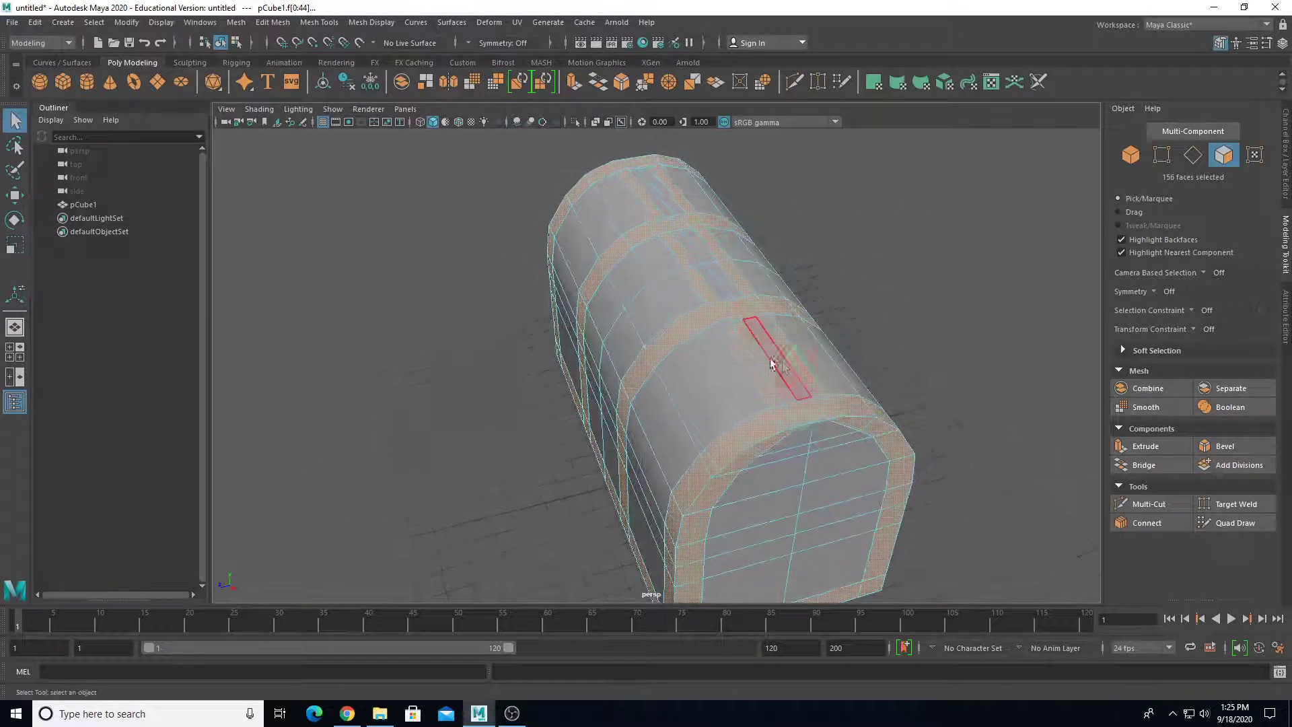
{"action": "left_click", "coordinate": [771, 361], "text": "shift"}
{"action": "left_click", "coordinate": [784, 350], "text": "shift"}
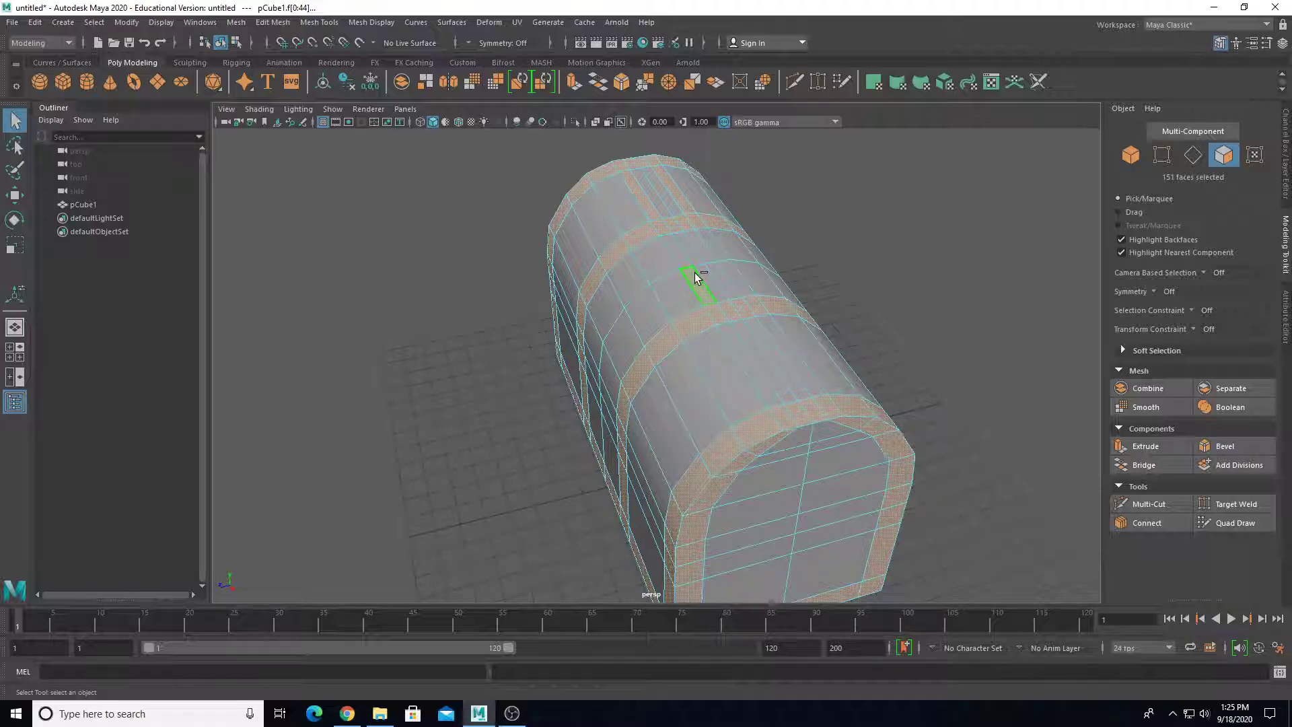
Add the missing faces at the arch's top on both end faces so each end border is complete.
{"action": "left_click_drag", "start_coordinate": [603, 283], "coordinate": [666, 226], "text": "alt"}
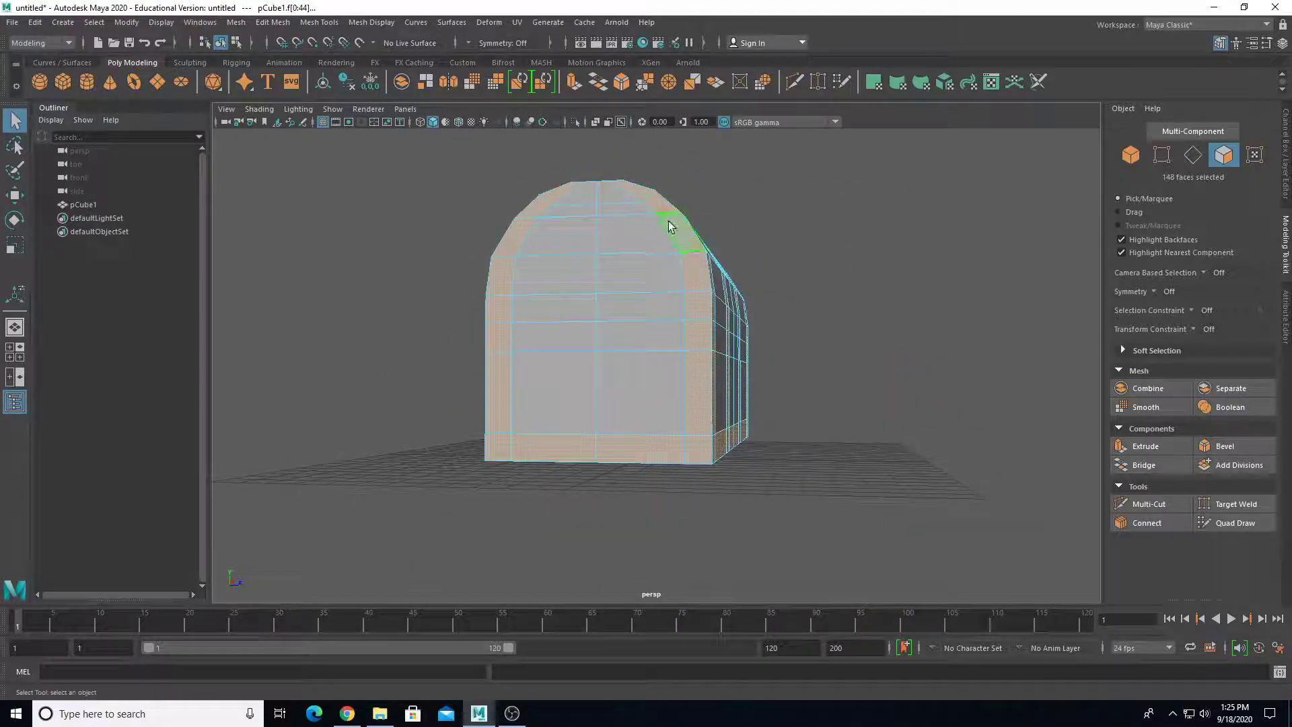
{"action": "left_click", "coordinate": [605, 203], "text": "shift"}
{"action": "left_click_drag", "start_coordinate": [878, 250], "coordinate": [608, 269], "text": "alt"}
{"action": "left_click", "coordinate": [819, 236], "text": "shift"}
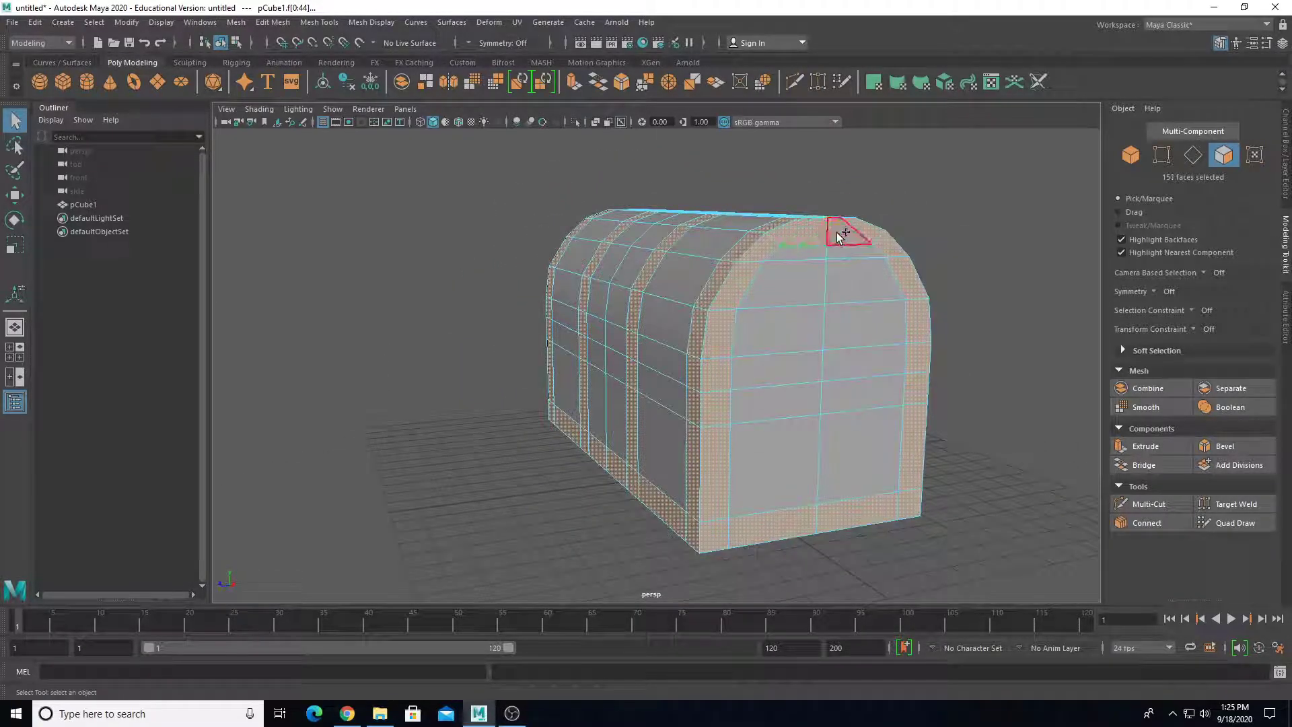
{"action": "left_click", "coordinate": [838, 236], "text": "shift"}
Add the two adjacent horizontal face loops around the middle of the chest to the band selection.
{"action": "left_click_drag", "start_coordinate": [620, 346], "coordinate": [1021, 306], "text": "alt"}
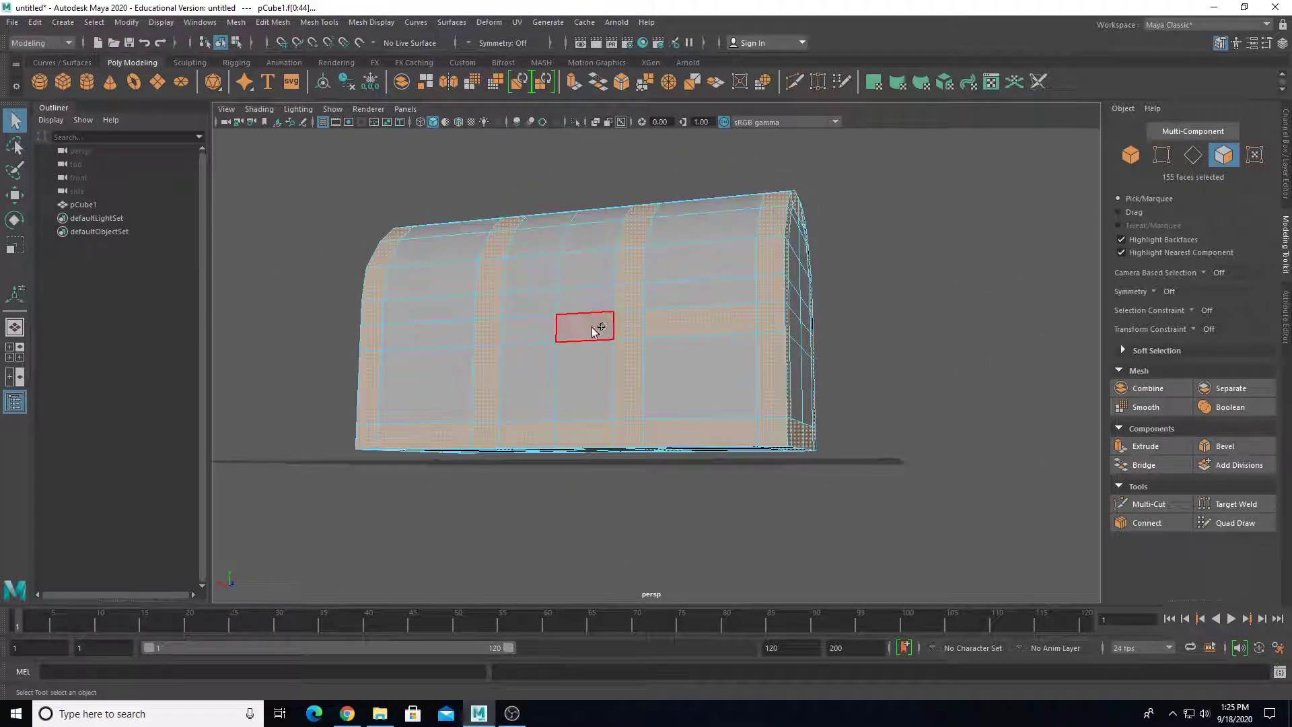
{"action": "left_click", "coordinate": [594, 330], "text": "ctrl"}
{"action": "double_click", "coordinate": [532, 330], "text": "shift"}
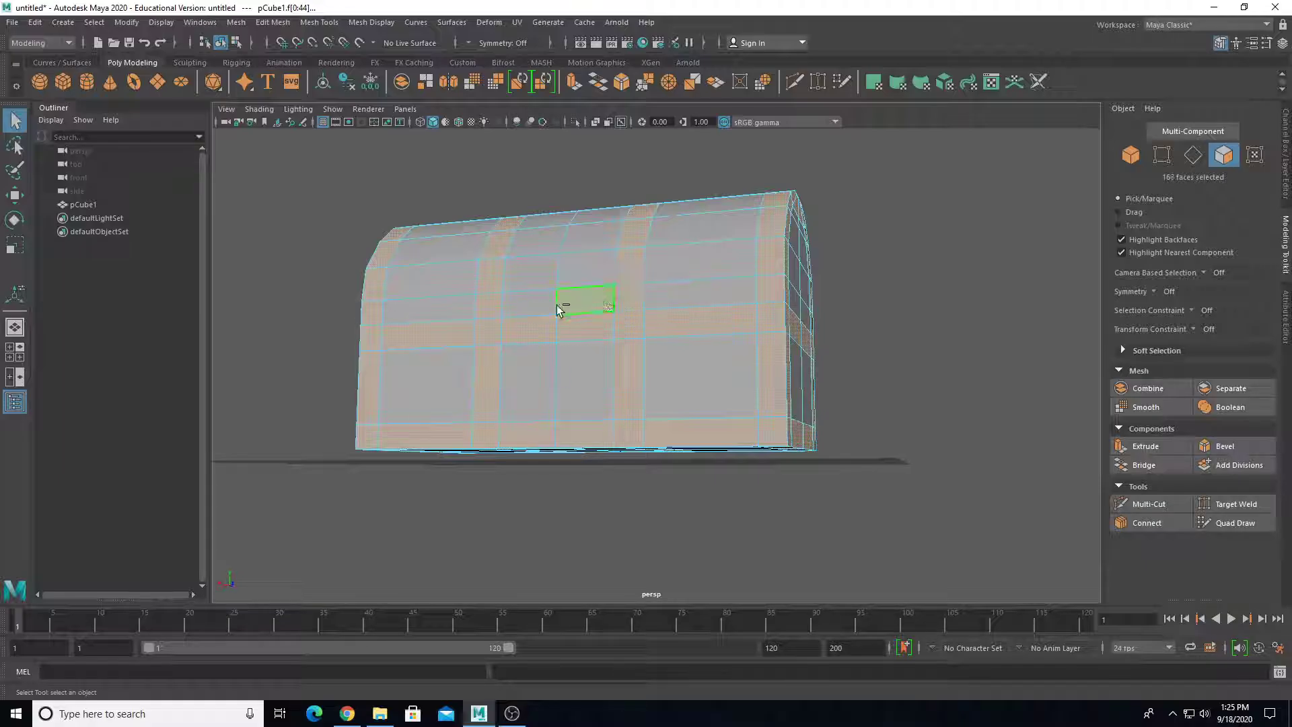
{"action": "double_click", "coordinate": [540, 309], "text": "shift"}
{"action": "left_click_drag", "start_coordinate": [574, 328], "coordinate": [427, 424], "text": "alt"}
{"action": "left_click", "coordinate": [604, 342], "text": "ctrl"}
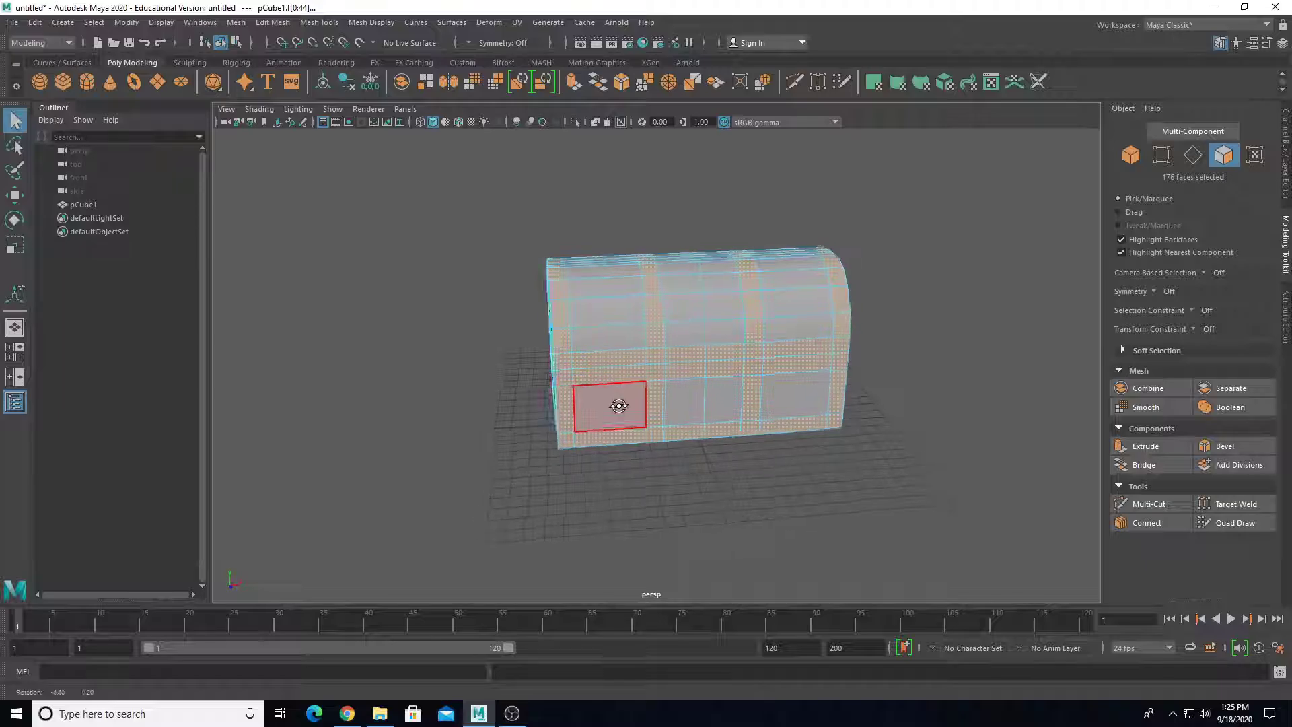
{"action": "left_click_drag", "start_coordinate": [617, 406], "coordinate": [511, 417], "text": "alt"}
Hide the viewport grid and extrude the selected band faces with a thickness of 0.15.
{"action": "left_click", "coordinate": [321, 122]}
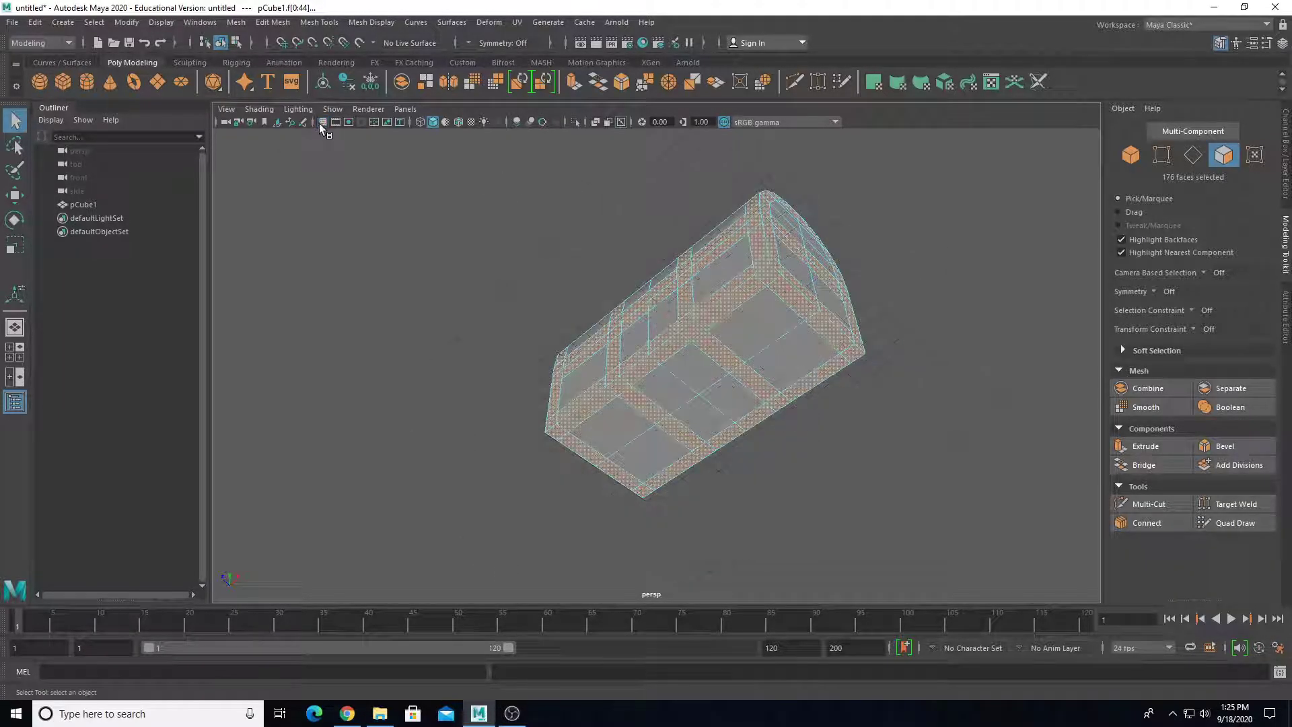
{"action": "left_click_drag", "start_coordinate": [646, 219], "coordinate": [799, 447], "text": "alt"}
{"action": "key", "text": "w"}
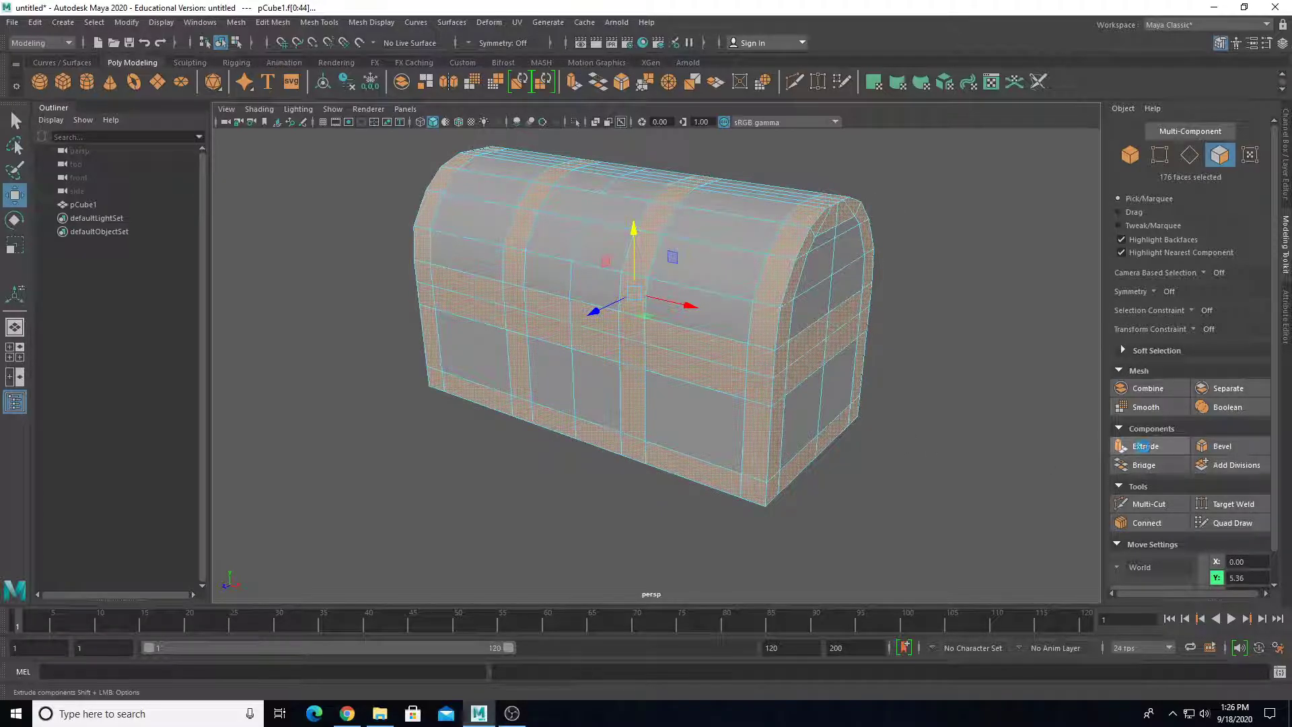
{"action": "left_click", "coordinate": [1143, 446]}
{"action": "left_click", "coordinate": [980, 383]}
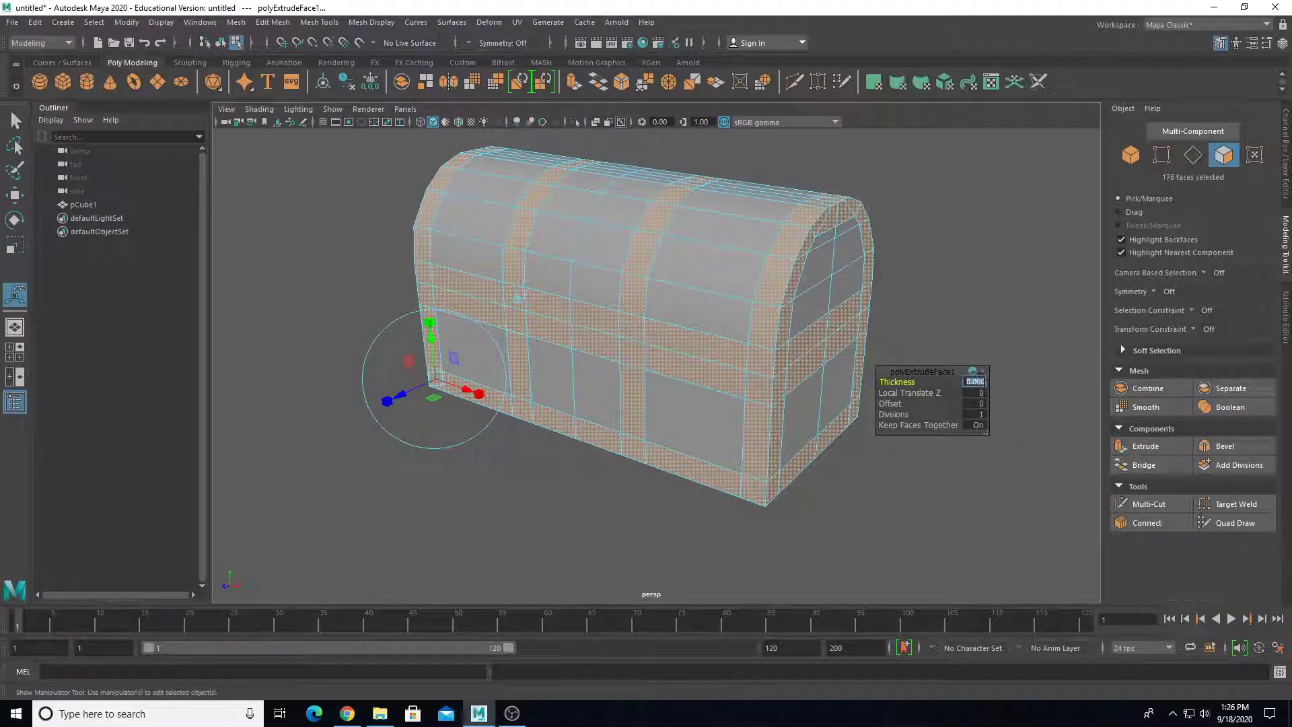
{"action": "key", "text": "Return"}
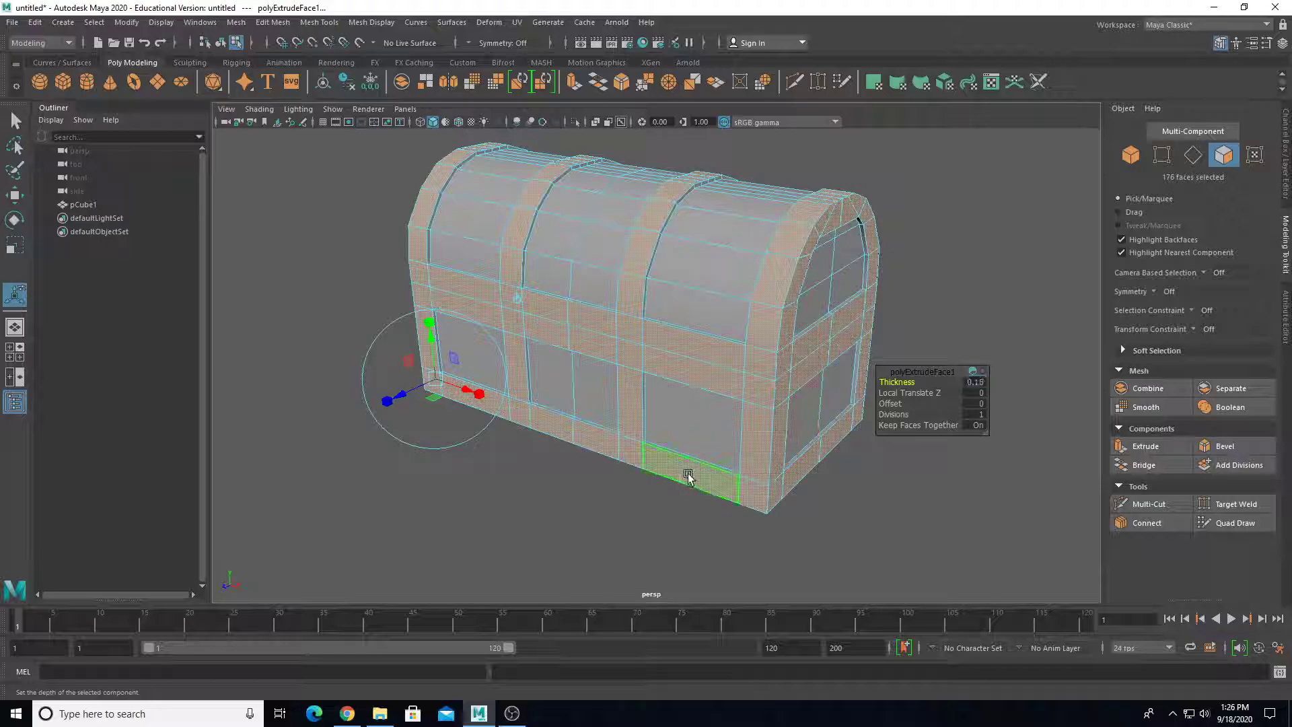
Try shifting the extruded faces along their local Z, and set Local Translate Z back to 0.
{"action": "left_click_drag", "start_coordinate": [673, 470], "coordinate": [716, 419], "text": "alt"}
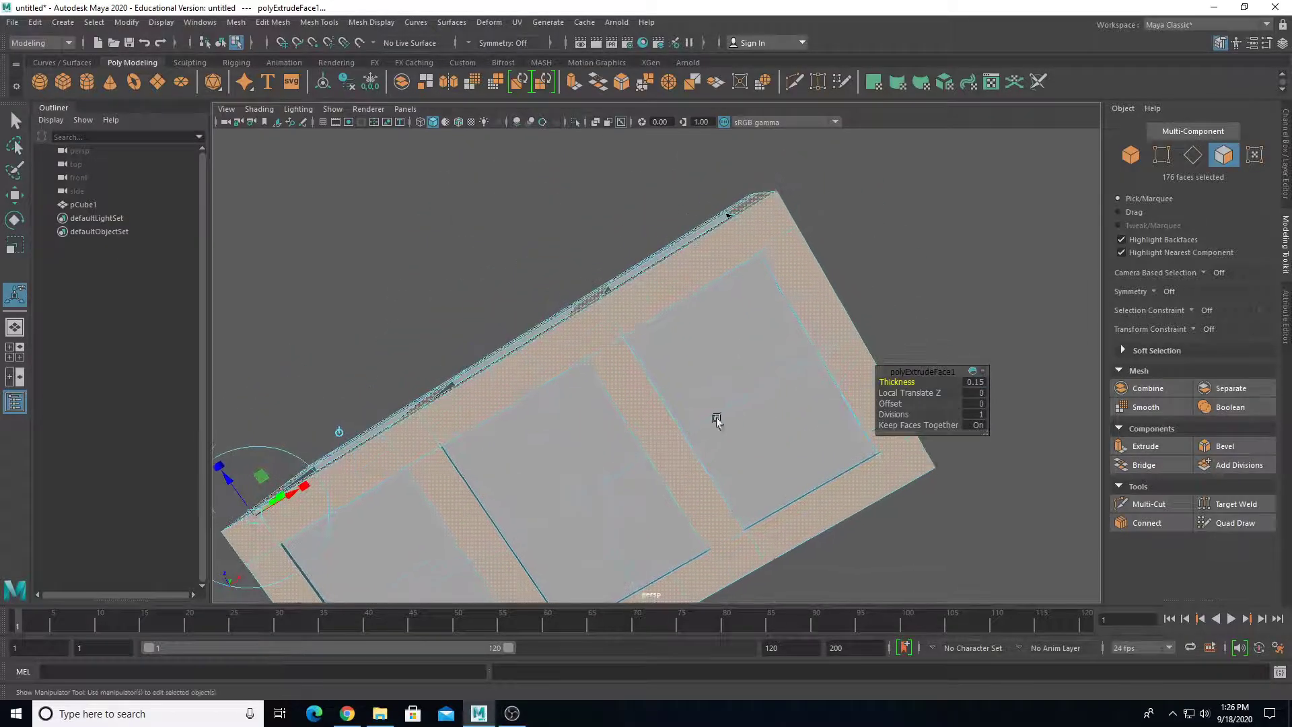
{"action": "left_click_drag", "start_coordinate": [518, 364], "coordinate": [289, 477], "text": "alt"}
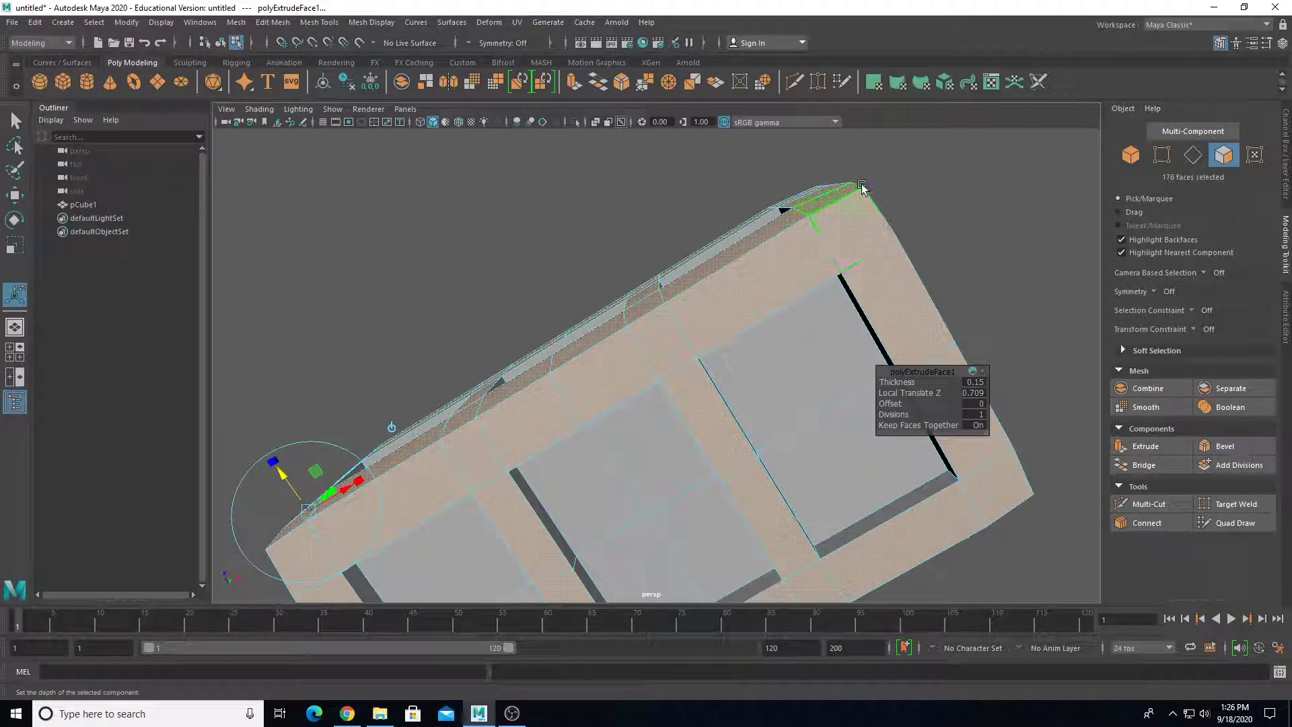
{"action": "left_click", "coordinate": [981, 393]}
{"action": "type", "text": "0"}
{"action": "key", "text": "Return"}
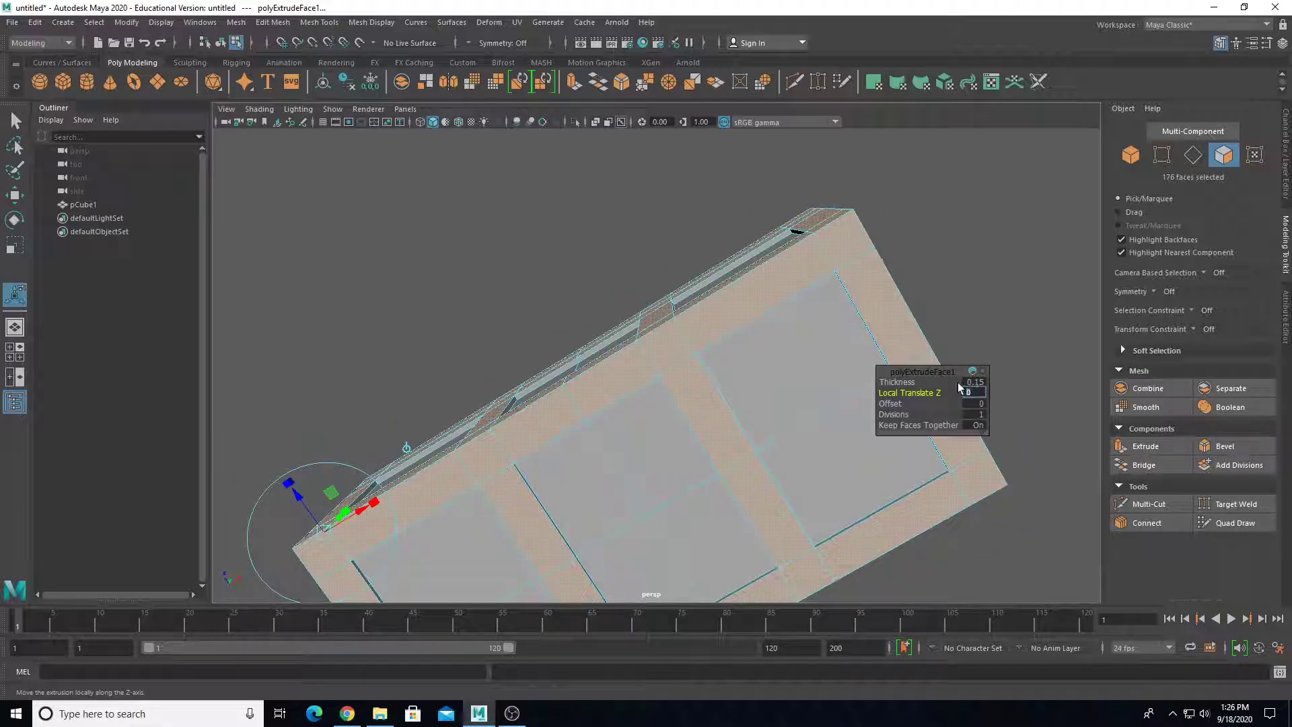
Return to object mode, clear the selection and inspect the raised bands around the chest.
{"action": "left_click_drag", "start_coordinate": [744, 301], "coordinate": [680, 424], "text": "alt"}
{"action": "right_click_drag", "start_coordinate": [761, 264], "coordinate": [551, 252]}
{"action": "left_click", "coordinate": [426, 288]}
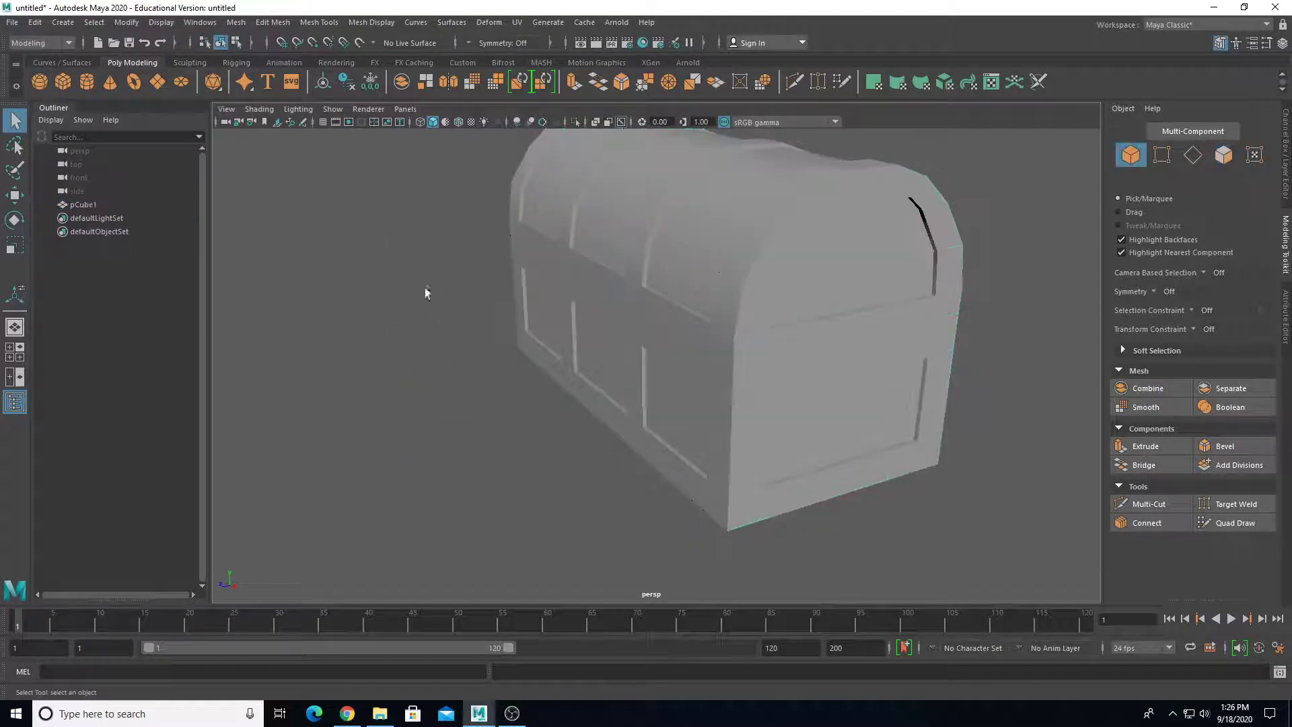
{"action": "left_click_drag", "start_coordinate": [426, 288], "coordinate": [811, 304], "text": "alt"}
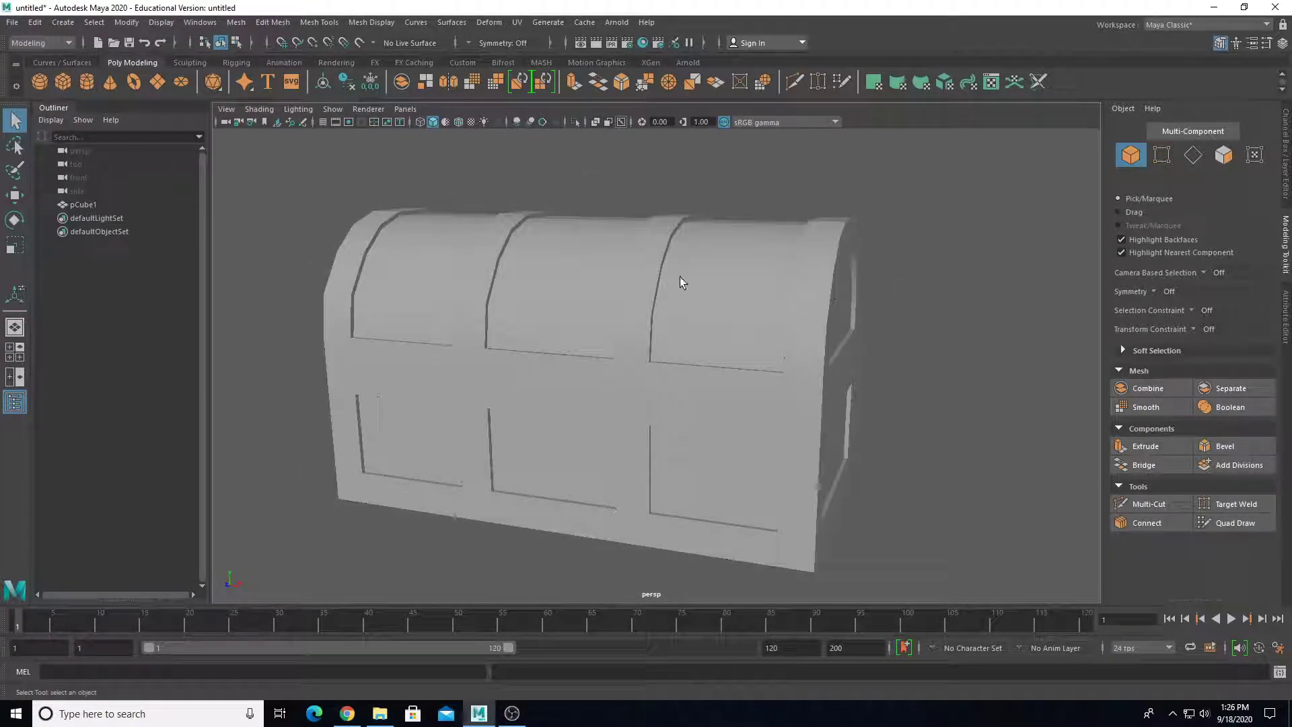
Bevel the horizontal edge loop running around the middle of the chest, using 2 segments.
{"action": "left_click", "coordinate": [651, 280]}
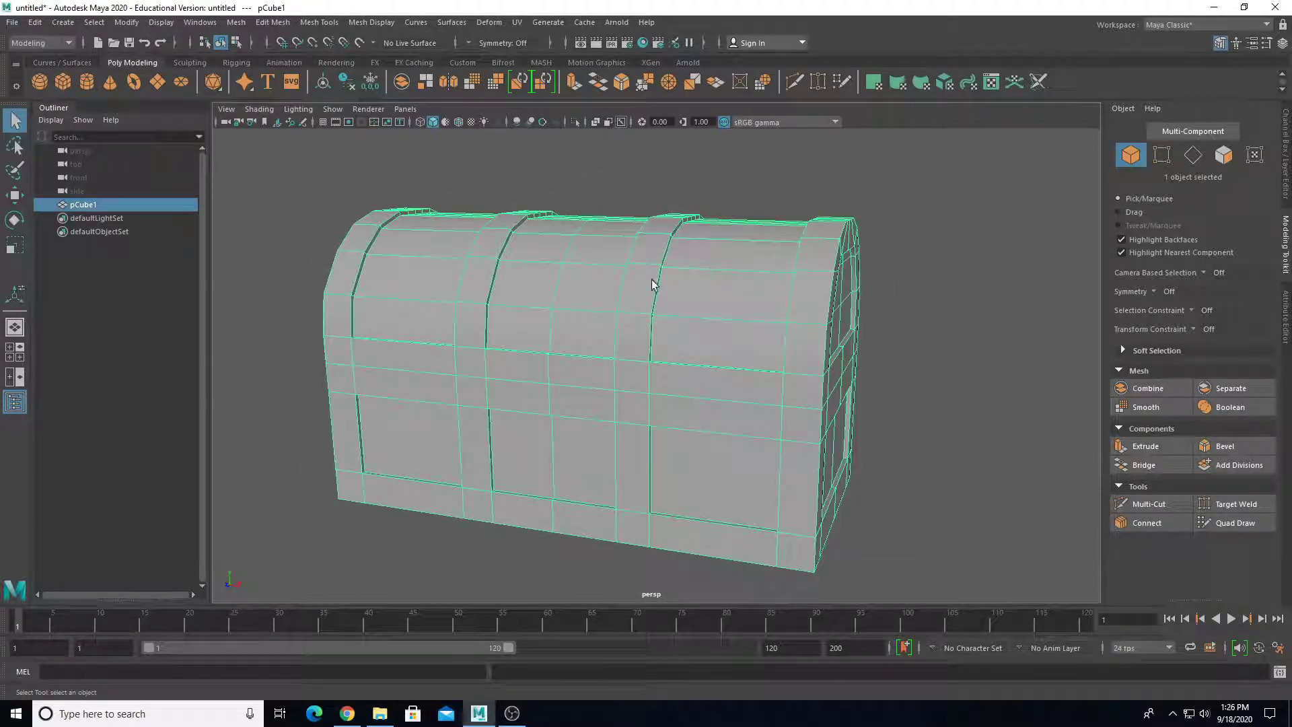
{"action": "left_click", "coordinate": [1007, 378]}
{"action": "left_click_drag", "start_coordinate": [1007, 378], "coordinate": [745, 427], "text": "alt"}
{"action": "left_click", "coordinate": [883, 373]}
{"action": "scroll", "coordinate": [886, 387], "scroll_direction": "up", "scroll_amount": 5}
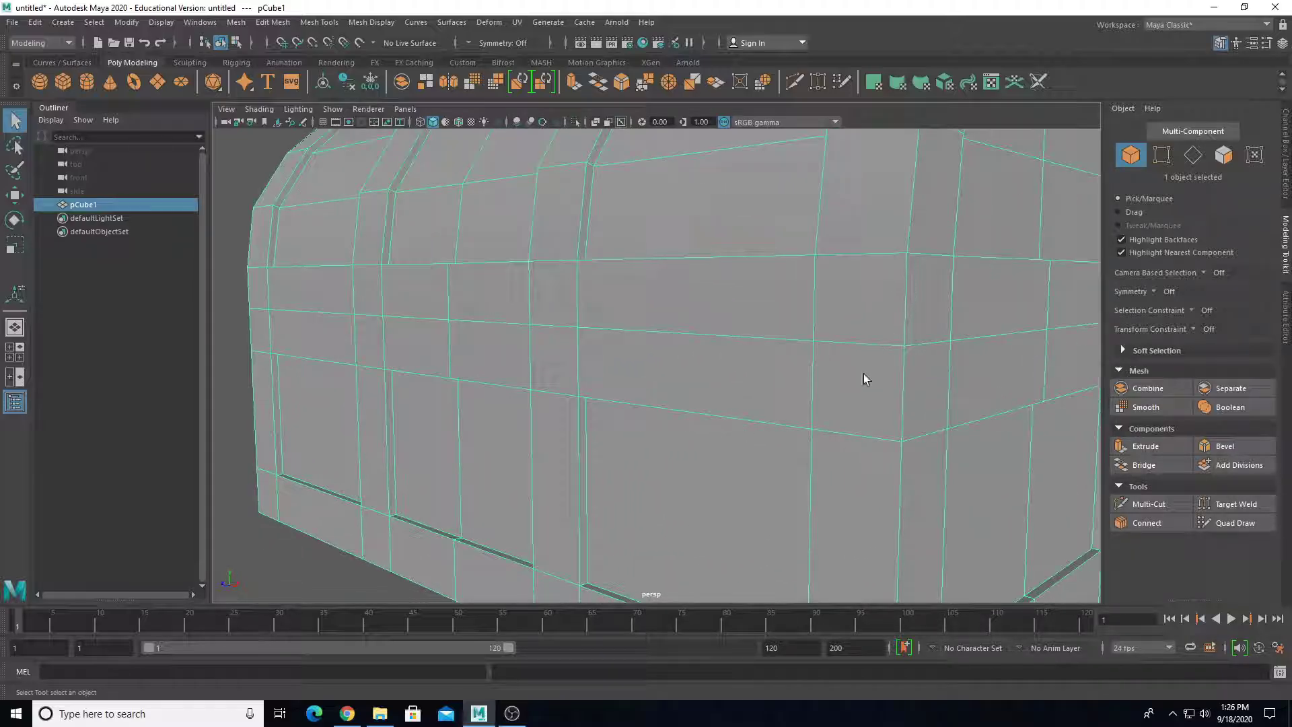
{"action": "right_click_drag", "start_coordinate": [866, 335], "coordinate": [867, 292]}
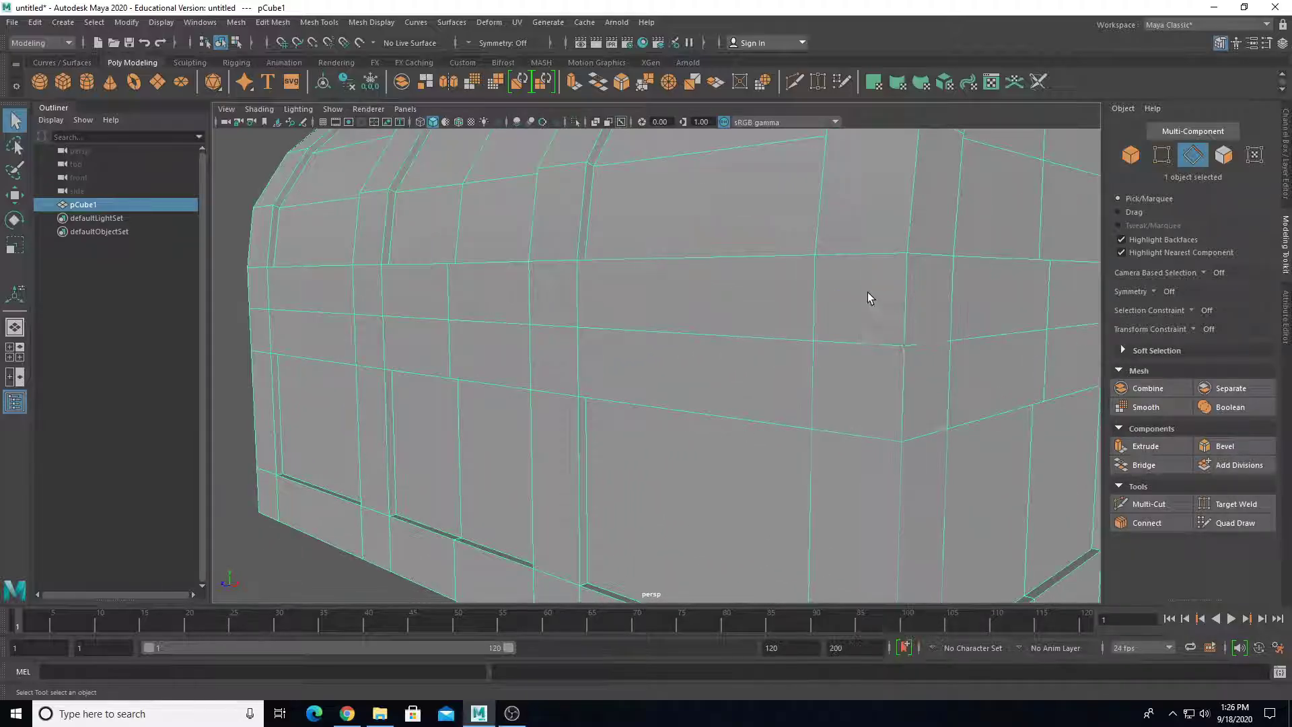
{"action": "double_click", "coordinate": [867, 331]}
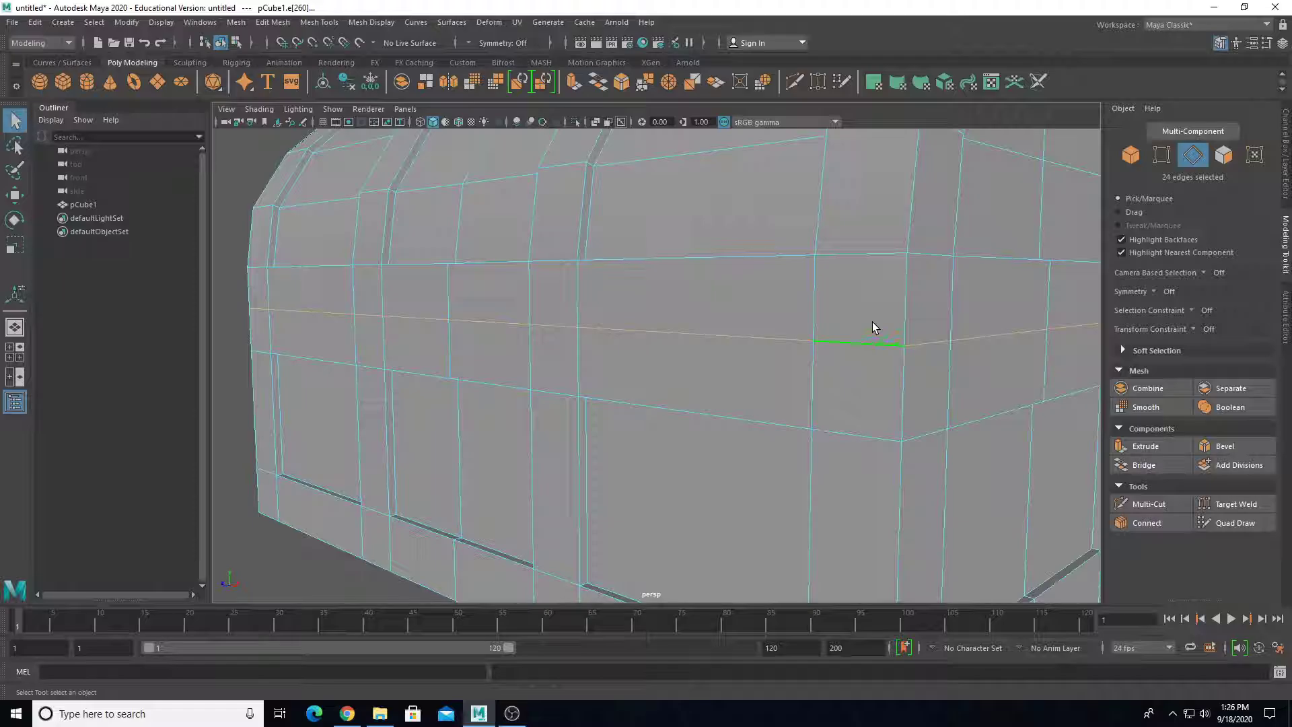
{"action": "left_click", "coordinate": [1230, 448]}
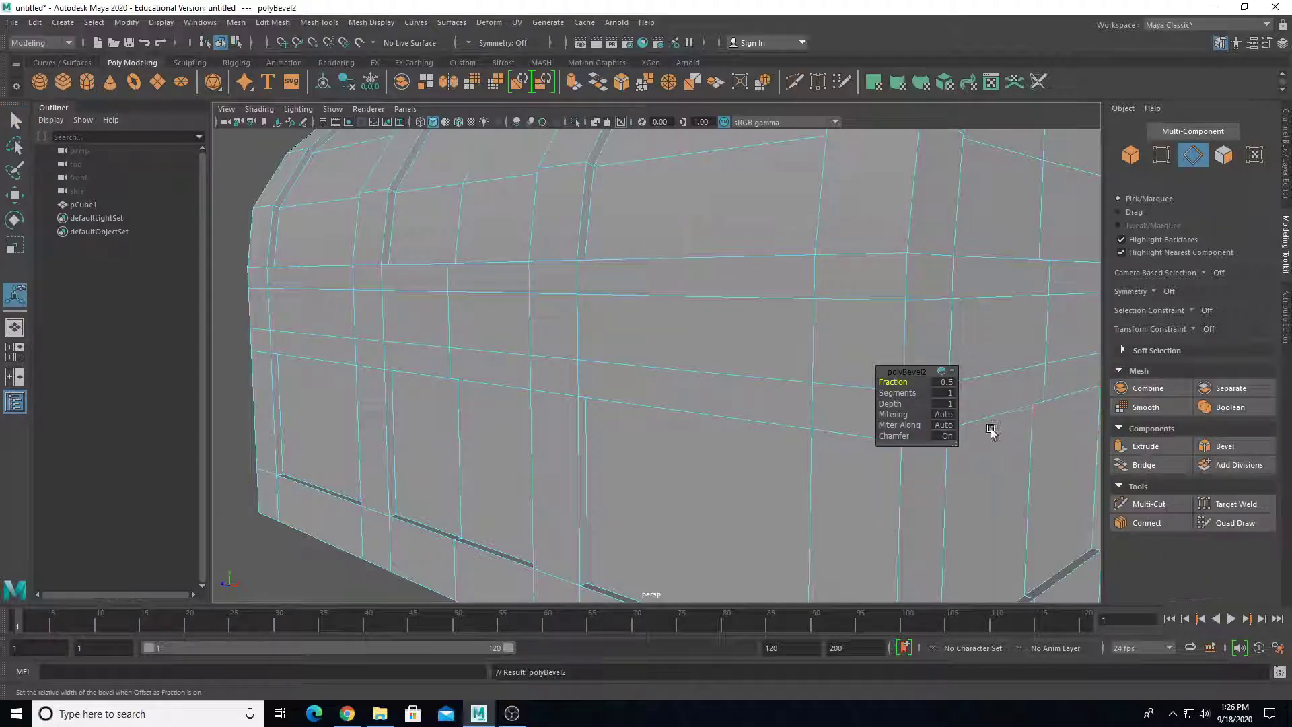
{"action": "left_click", "coordinate": [951, 393]}
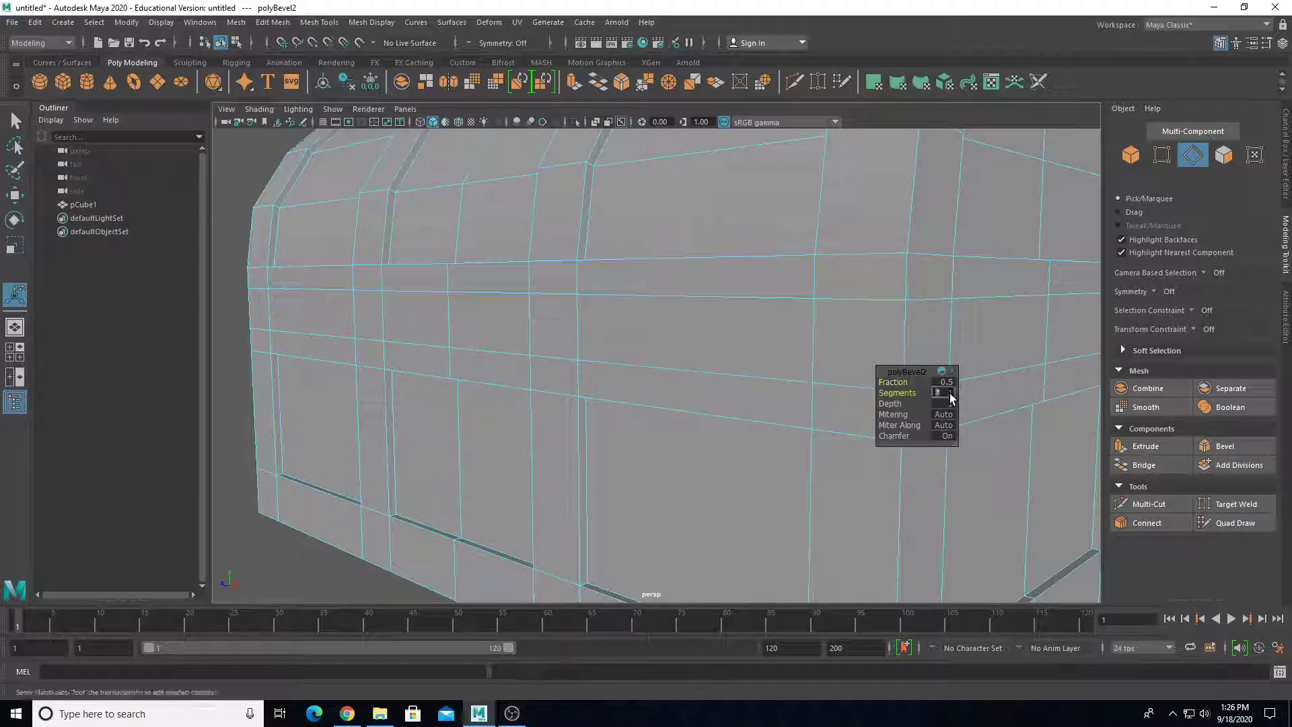
{"action": "type", "text": "2"}
{"action": "key", "text": "Return"}
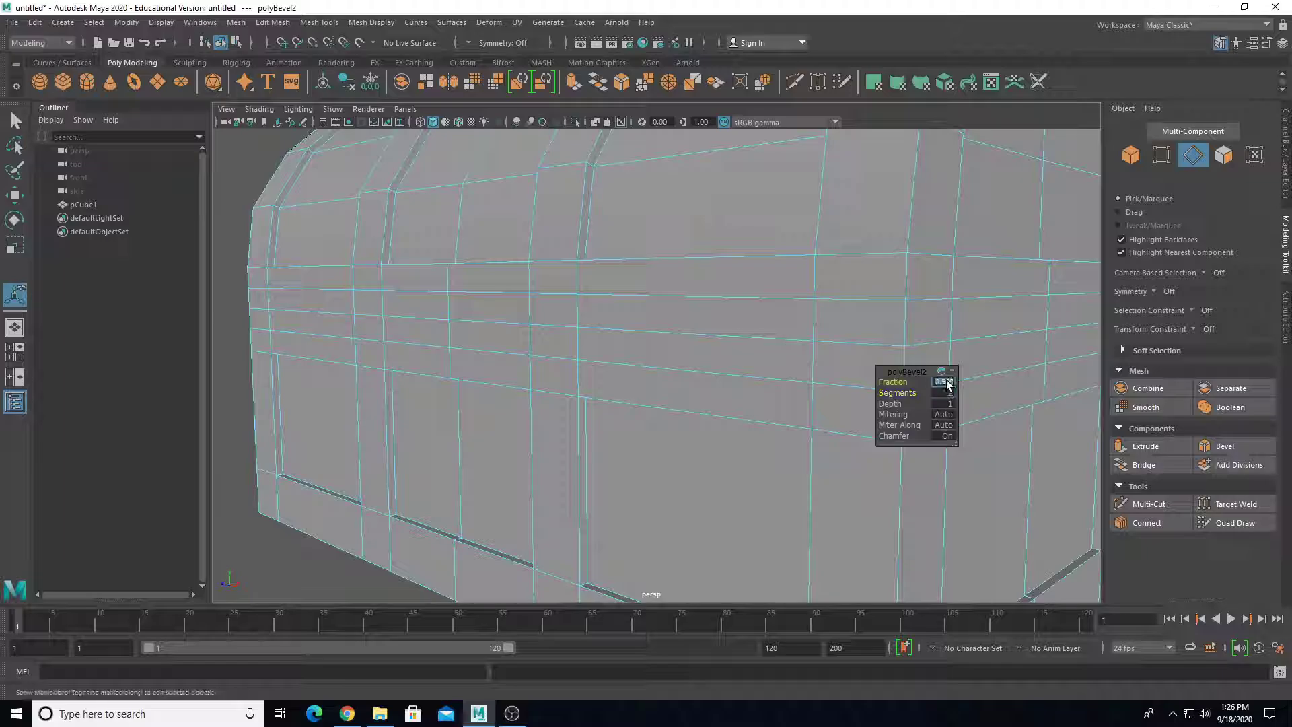
Narrow the bevel around the chest's middle by trying smaller fractions, ending at 0.02.
{"action": "type", "text": ".2"}
{"action": "key", "text": "Return"}
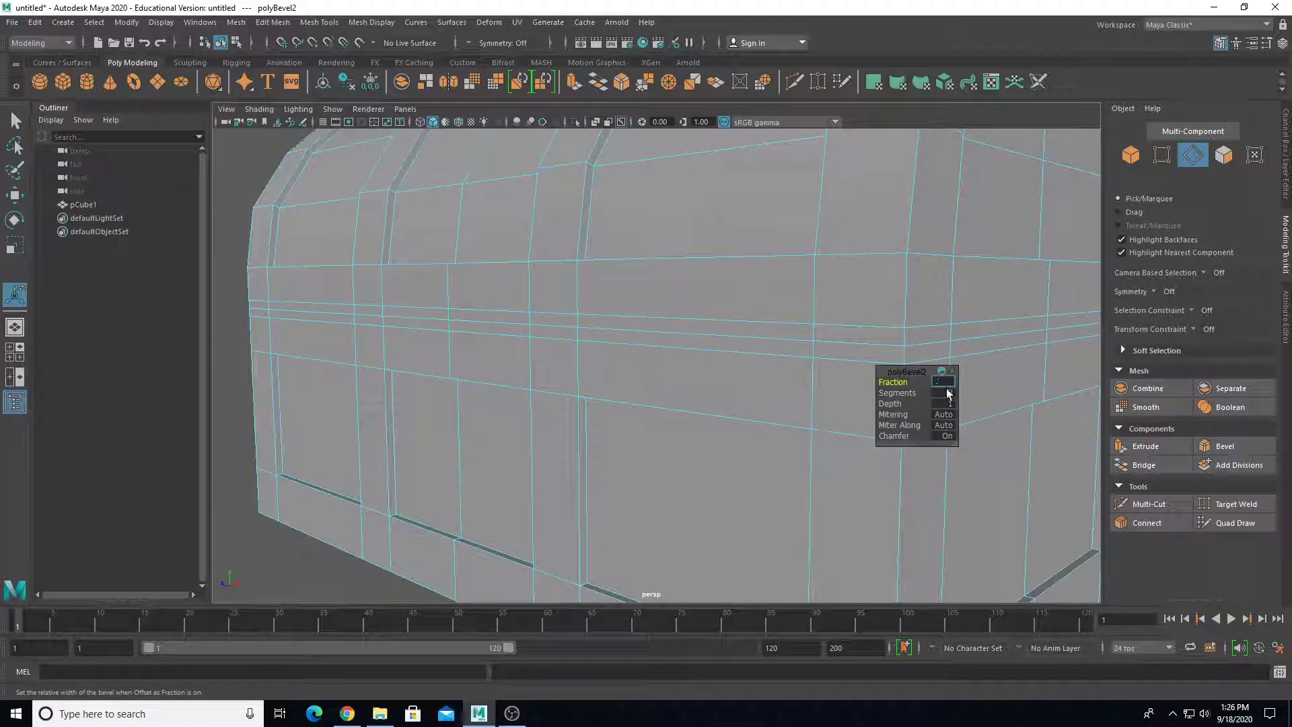
{"action": "key", "text": "Return"}
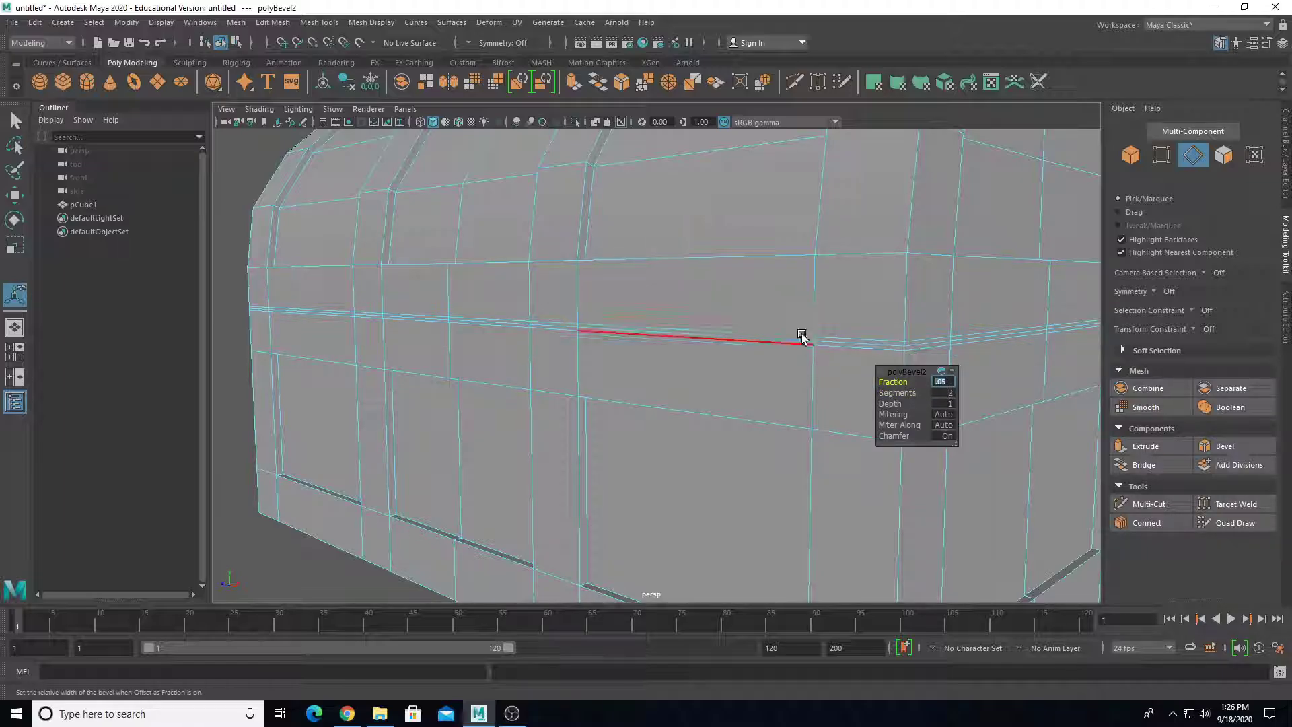
{"action": "left_click_drag", "start_coordinate": [732, 375], "coordinate": [664, 395], "text": "alt"}
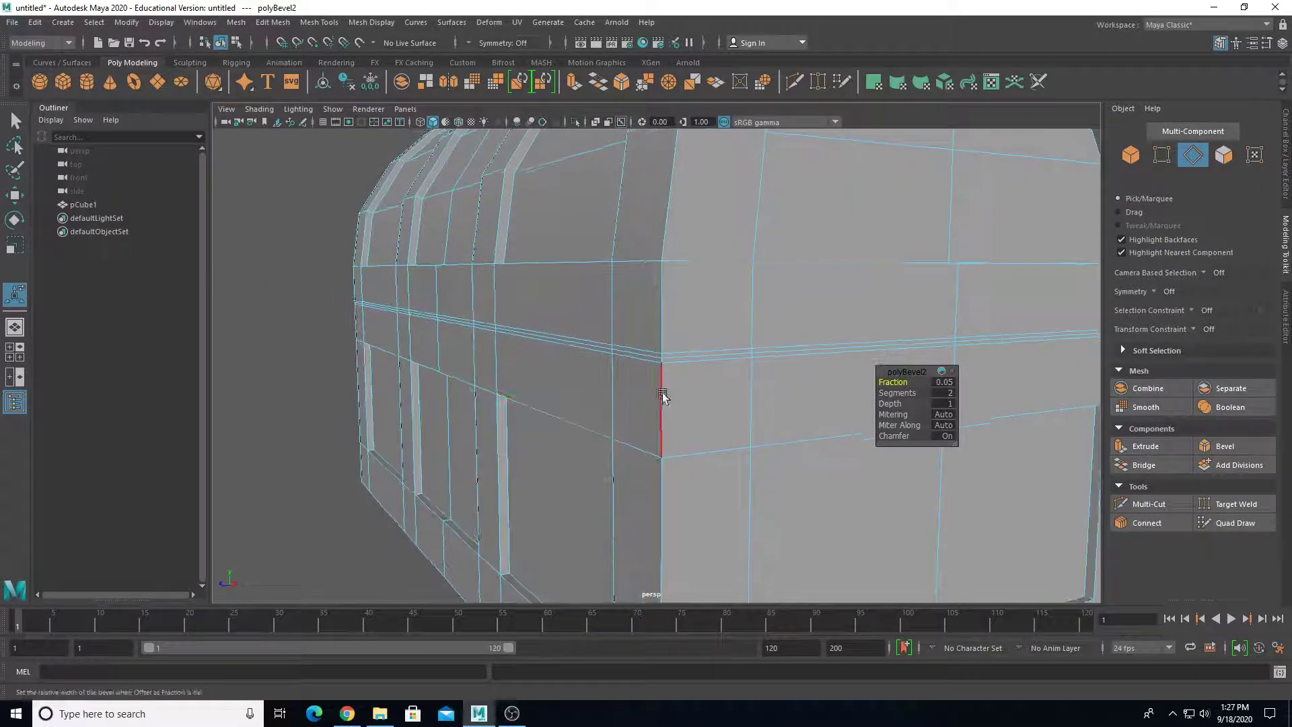
{"action": "scroll", "coordinate": [671, 402], "scroll_direction": "up", "scroll_amount": 3}
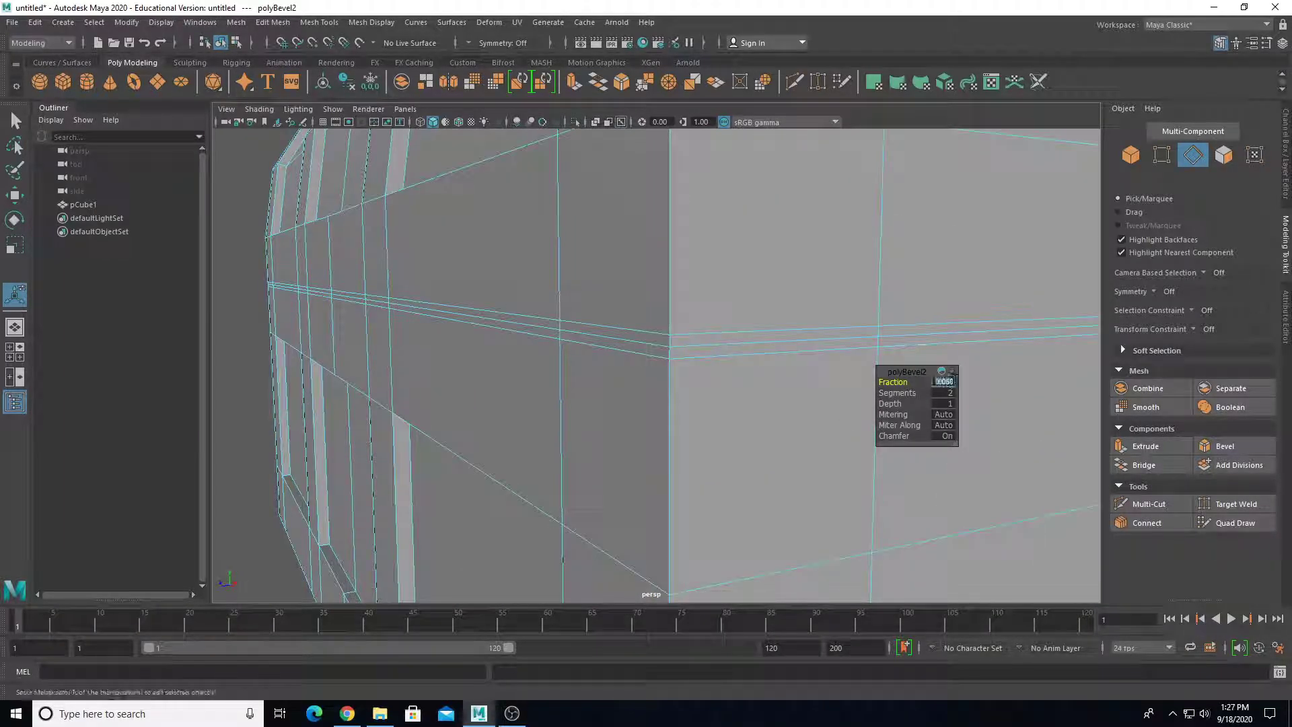
{"action": "type", "text": ".02"}
{"action": "key", "text": "Return"}
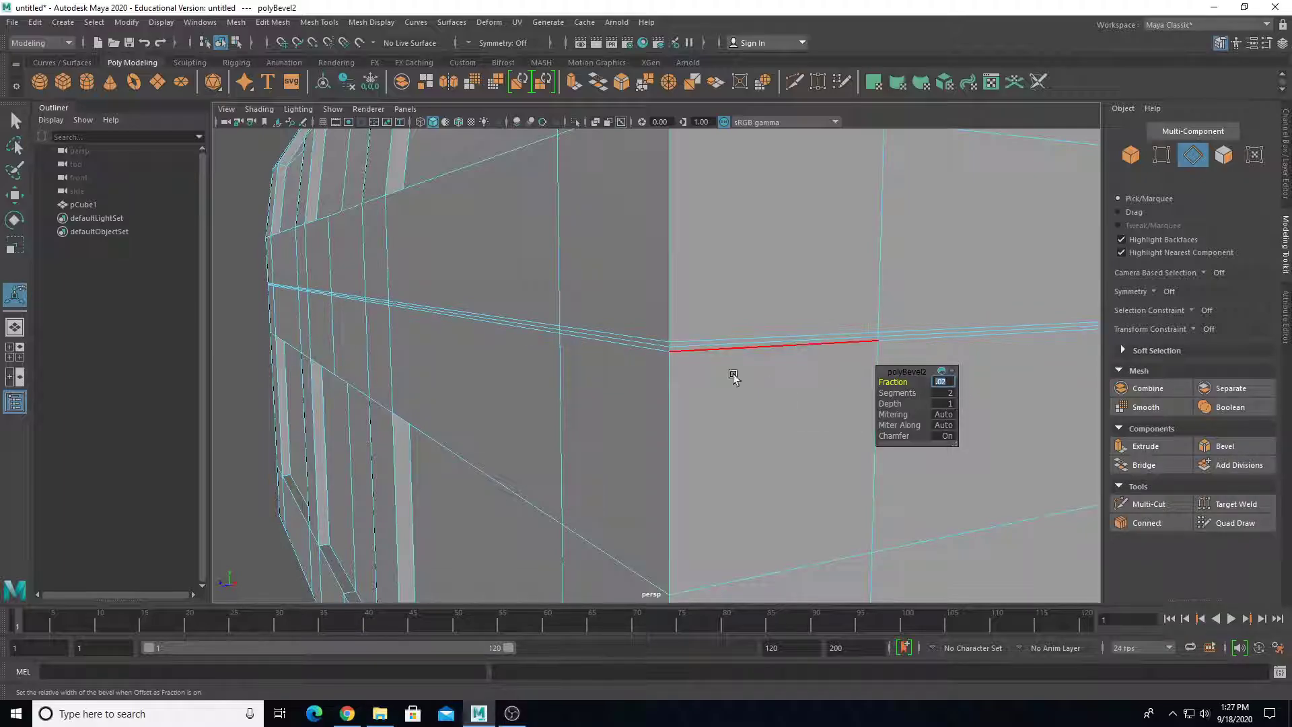
Select the centre edge loop of the narrow bevel and check the selection around the whole chest in wireframe display.
{"action": "right_click_drag", "start_coordinate": [616, 351], "coordinate": [621, 314]}
{"action": "key", "text": "q"}
{"action": "scroll", "coordinate": [636, 318], "scroll_direction": "down", "scroll_amount": 5}
{"action": "left_click_drag", "start_coordinate": [636, 317], "coordinate": [790, 337], "text": "alt"}
{"action": "scroll", "coordinate": [738, 337], "scroll_direction": "up", "scroll_amount": 6}
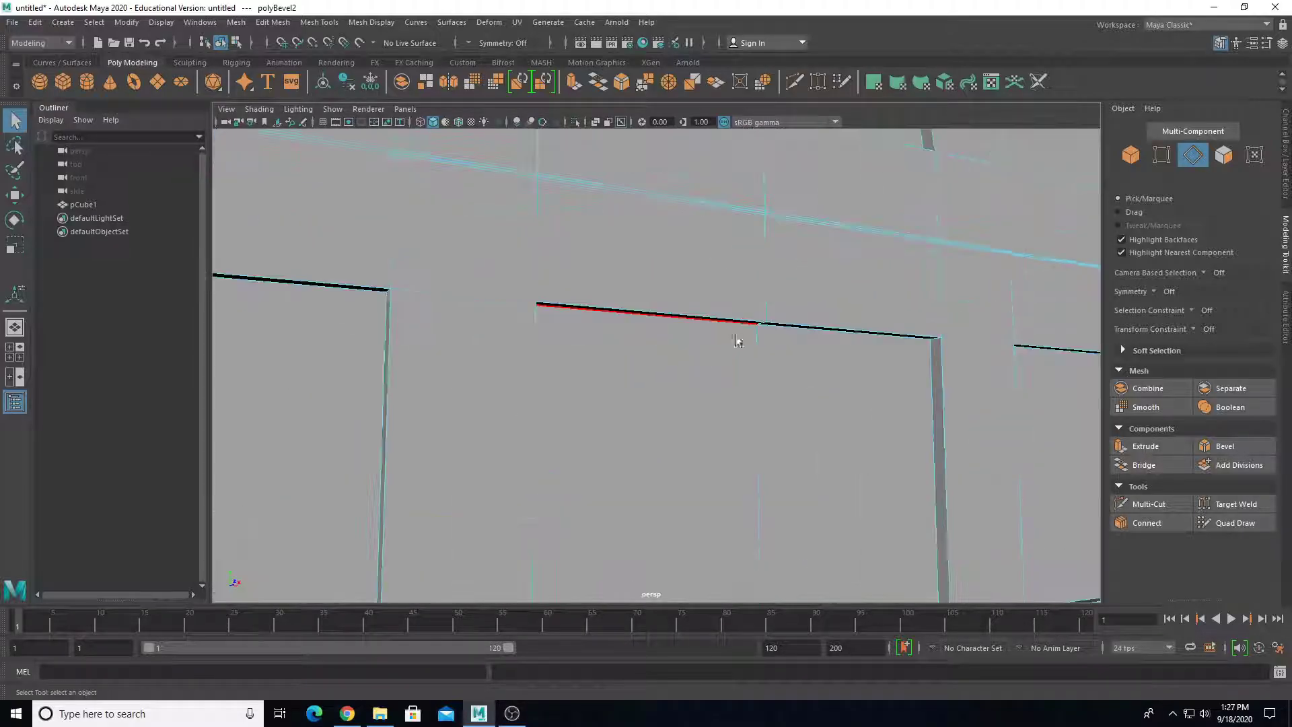
{"action": "right_click_drag", "start_coordinate": [722, 311], "coordinate": [726, 445], "text": "alt"}
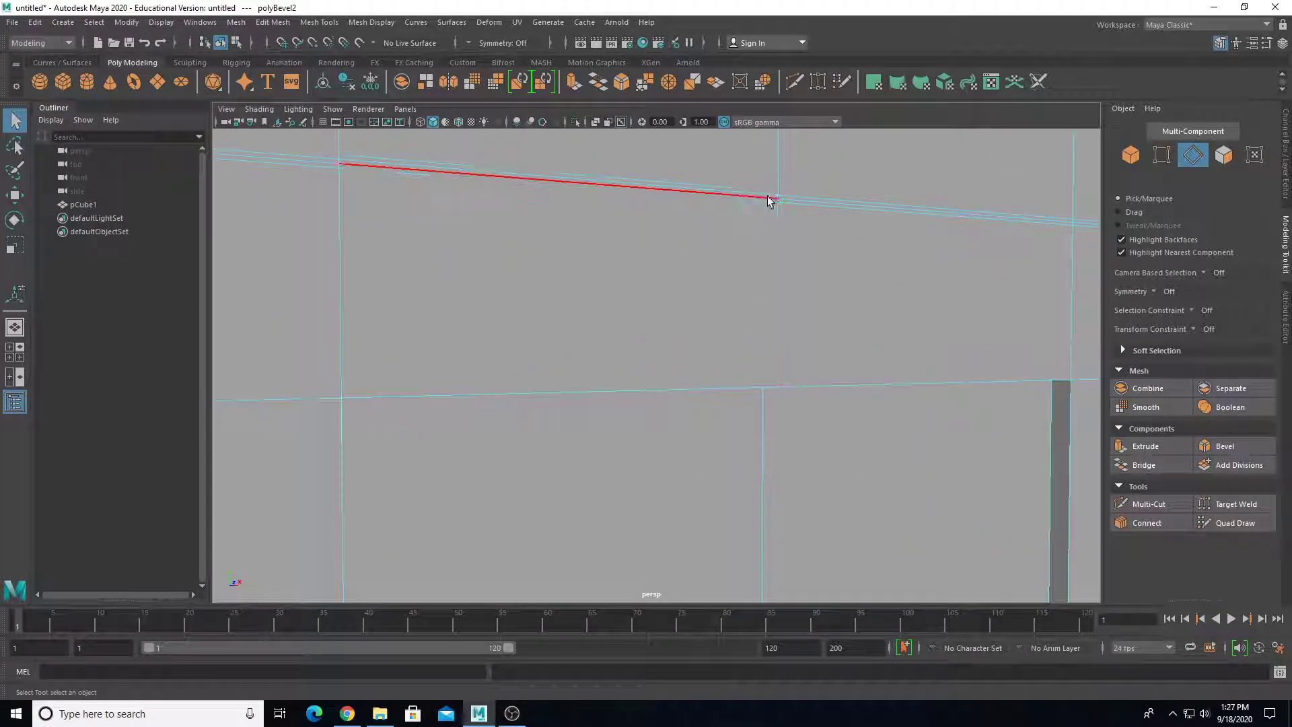
{"action": "right_click_drag", "start_coordinate": [769, 202], "coordinate": [670, 325], "text": "alt"}
{"action": "scroll", "coordinate": [669, 325], "scroll_direction": "down", "scroll_amount": 5}
{"action": "key", "text": "4"}
{"action": "mouse_move", "coordinate": [682, 351]}
{"action": "left_mouse_down", "text": "alt"}
{"action": "mouse_move", "coordinate": [670, 369]}
{"action": "mouse_move", "coordinate": [696, 378]}
{"action": "mouse_move", "coordinate": [649, 385]}
{"action": "left_mouse_up", "text": "alt"}
{"action": "key", "text": "5"}
{"action": "key", "text": "4"}
{"action": "mouse_move", "coordinate": [648, 386]}
{"action": "right_mouse_down", "text": "alt"}
{"action": "mouse_move", "coordinate": [670, 407]}
{"action": "mouse_move", "coordinate": [648, 395]}
{"action": "right_mouse_up", "text": "alt"}
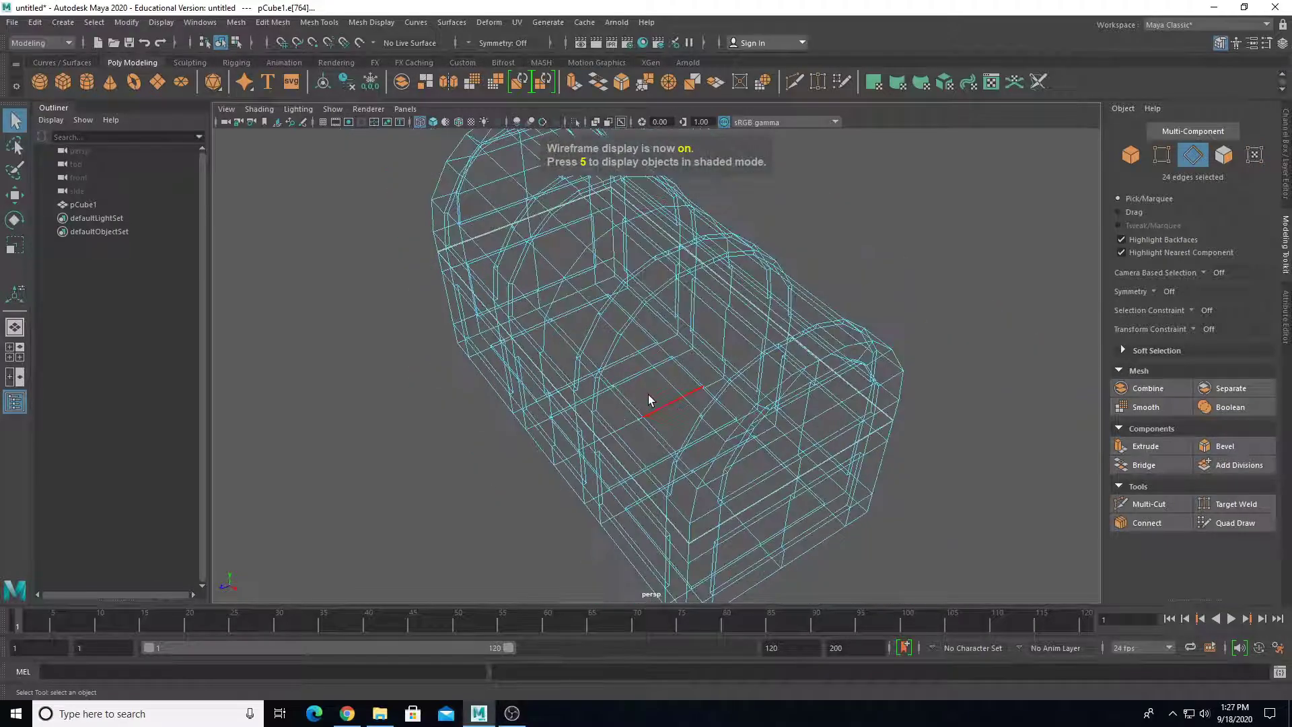
Scale the selected centre loop slightly inward in the horizontal plane to form a seam groove between lid and base.
{"action": "key", "text": "r"}
{"action": "left_click_drag", "start_coordinate": [628, 372], "coordinate": [630, 373]}
{"action": "left_click_drag", "start_coordinate": [652, 390], "coordinate": [698, 435], "text": "alt"}
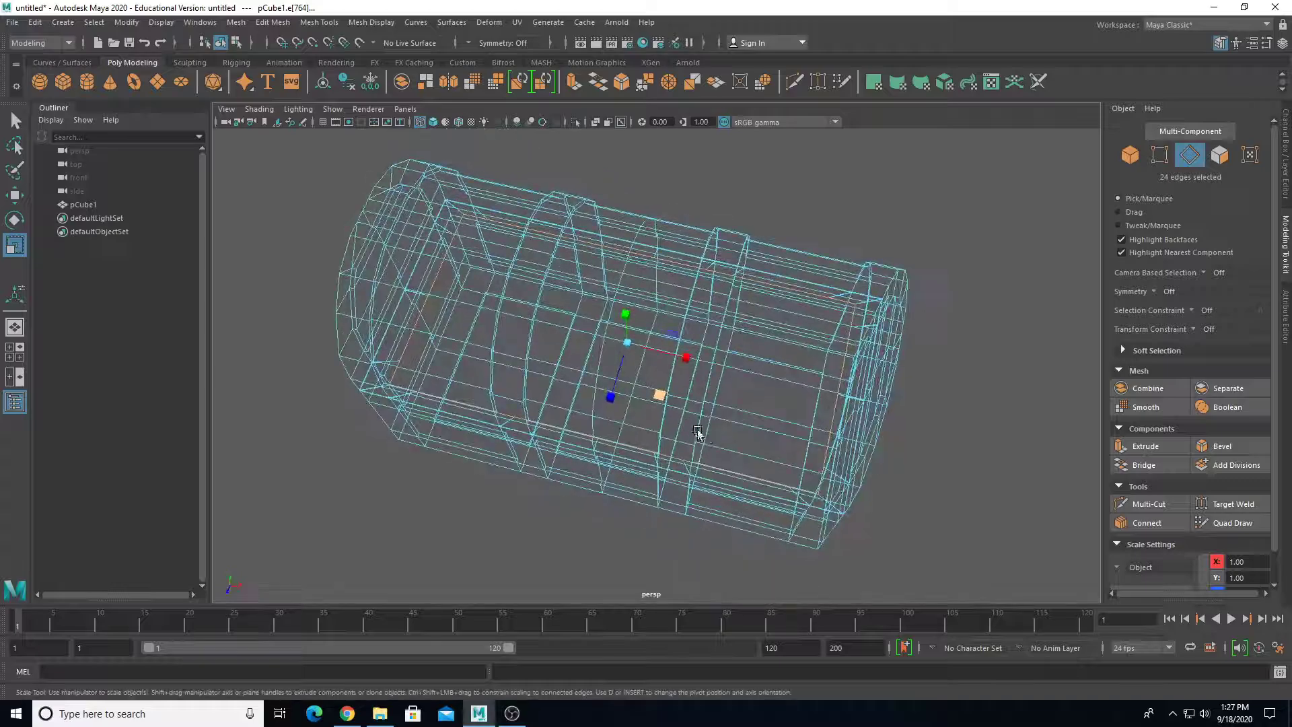
{"action": "right_click_drag", "start_coordinate": [698, 436], "coordinate": [717, 450], "text": "alt"}
{"action": "middle_click_drag", "start_coordinate": [716, 450], "coordinate": [551, 378], "text": "alt"}
{"action": "right_click_drag", "start_coordinate": [550, 378], "coordinate": [558, 385], "text": "alt"}
{"action": "left_click_drag", "start_coordinate": [477, 291], "coordinate": [457, 344]}
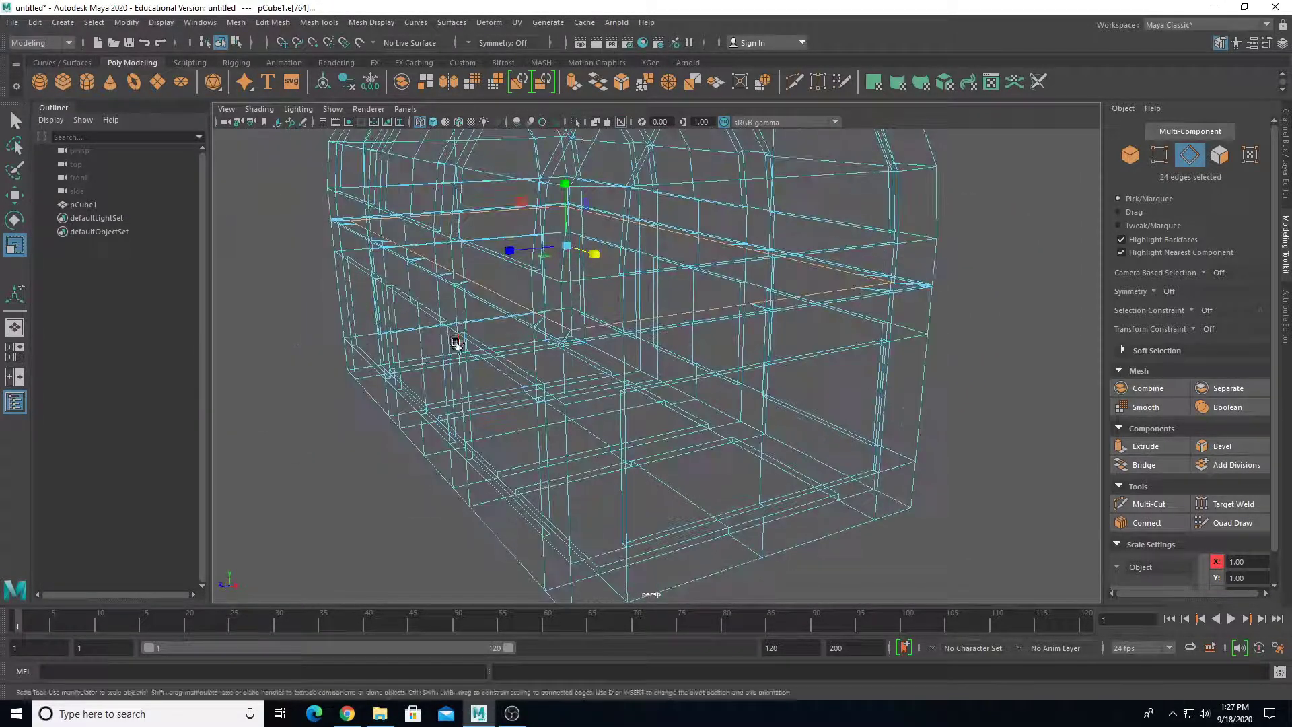
Add the two outer edge loops of the seam to the selection and check all three loops in wireframe display.
{"action": "key", "text": "5"}
{"action": "mouse_move", "coordinate": [475, 364]}
{"action": "right_mouse_down", "text": "alt"}
{"action": "mouse_move", "coordinate": [571, 350]}
{"action": "mouse_move", "coordinate": [653, 425]}
{"action": "mouse_move", "coordinate": [600, 404]}
{"action": "right_mouse_up", "text": "alt"}
{"action": "mouse_move", "coordinate": [600, 404]}
{"action": "left_mouse_down", "text": "alt"}
{"action": "mouse_move", "coordinate": [727, 427]}
{"action": "mouse_move", "coordinate": [683, 384]}
{"action": "mouse_move", "coordinate": [649, 377]}
{"action": "mouse_move", "coordinate": [638, 377]}
{"action": "mouse_move", "coordinate": [692, 384]}
{"action": "mouse_move", "coordinate": [716, 407]}
{"action": "left_mouse_up", "text": "alt"}
{"action": "scroll", "coordinate": [718, 409], "scroll_direction": "down", "scroll_amount": 2}
{"action": "scroll", "coordinate": [726, 416], "scroll_direction": "up", "scroll_amount": 2}
{"action": "scroll", "coordinate": [732, 412], "scroll_direction": "down", "scroll_amount": 2}
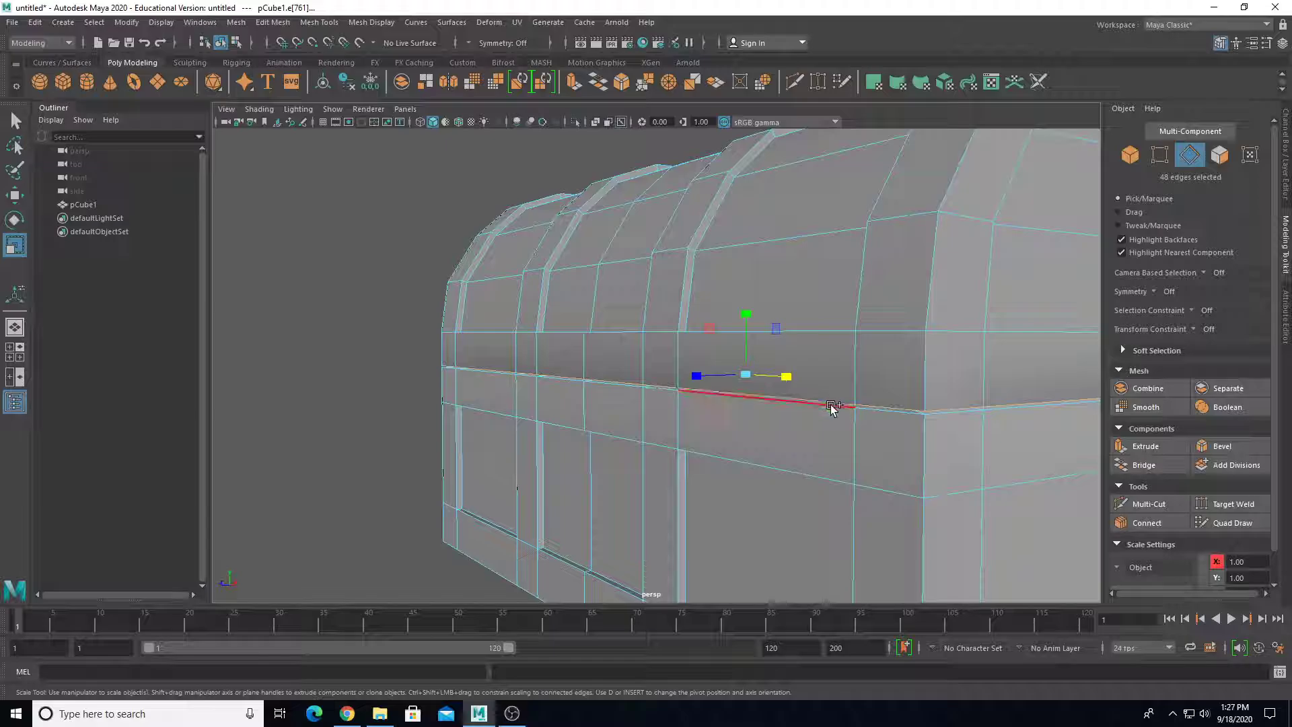
{"action": "key", "text": "4"}
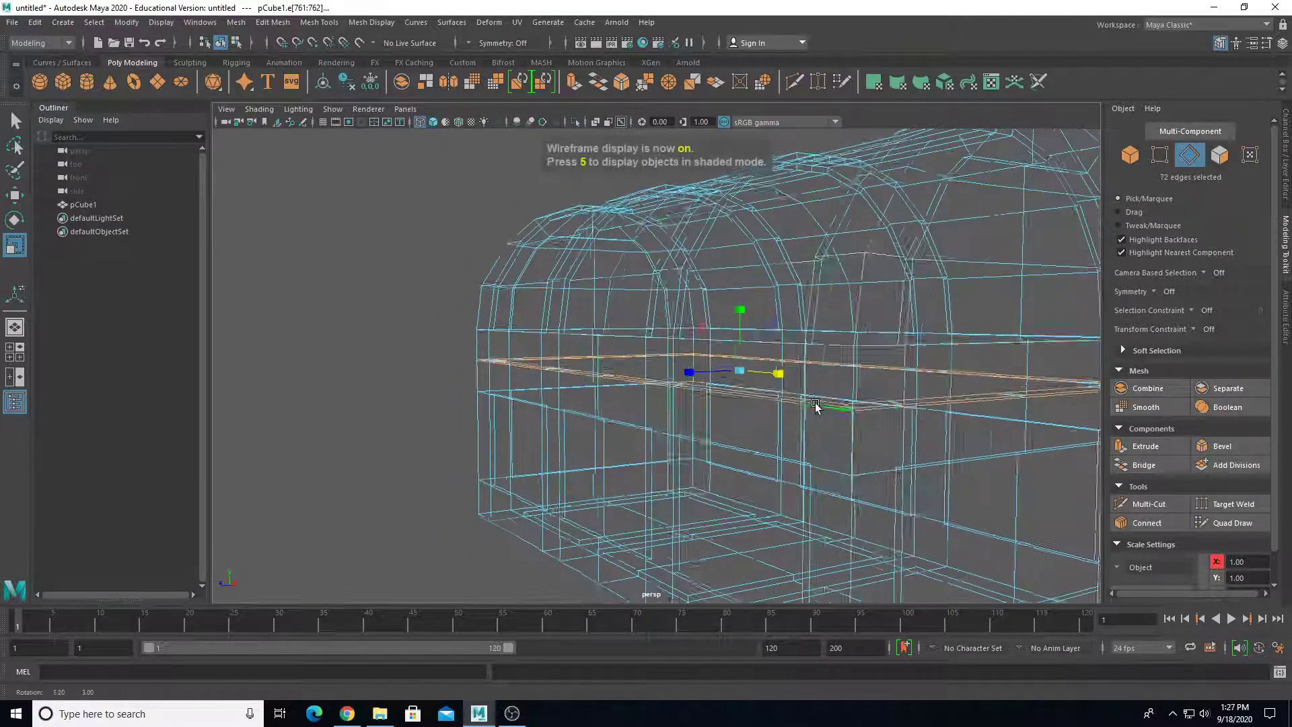
{"action": "mouse_move", "coordinate": [816, 406]}
{"action": "left_mouse_down", "text": "alt"}
{"action": "mouse_move", "coordinate": [772, 430]}
{"action": "mouse_move", "coordinate": [569, 422]}
{"action": "mouse_move", "coordinate": [730, 447]}
{"action": "left_mouse_up", "text": "alt"}
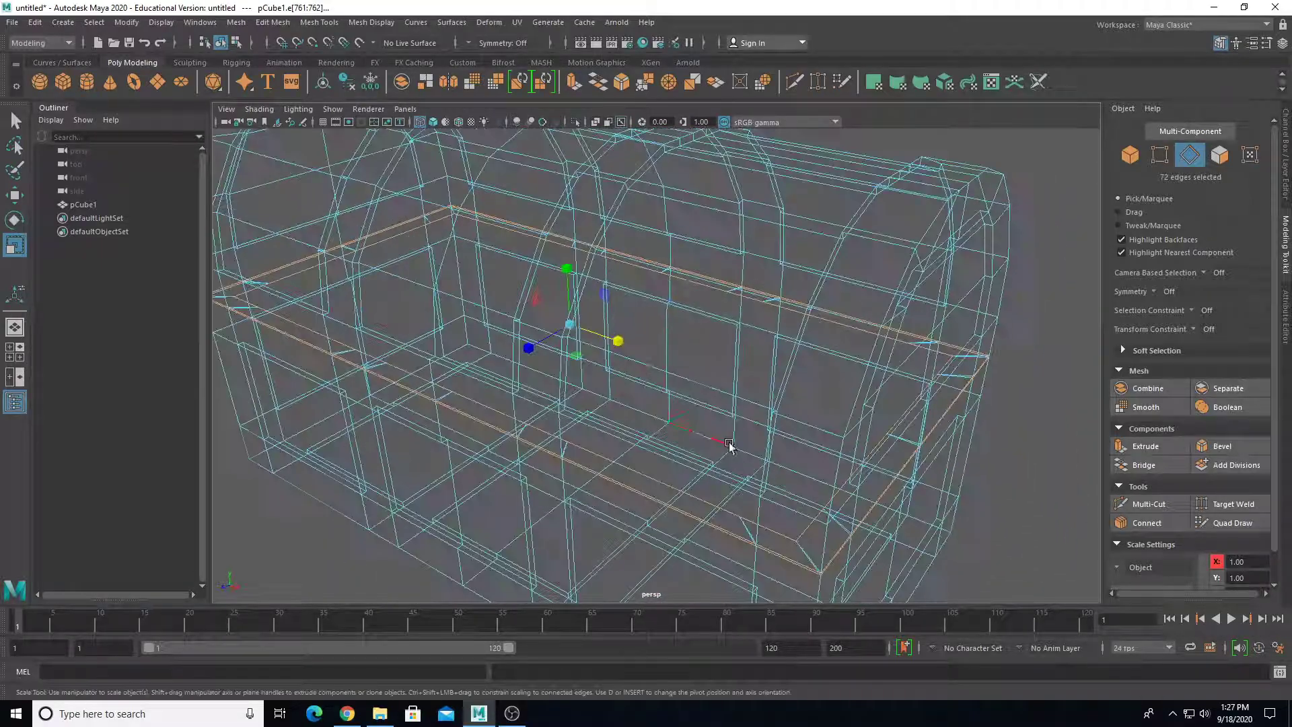
Return to shaded display and harden the selected seam edges.
{"action": "key", "text": "5"}
{"action": "left_click_drag", "start_coordinate": [678, 334], "coordinate": [626, 298], "text": "alt"}
{"action": "middle_click_drag", "start_coordinate": [625, 298], "coordinate": [790, 271], "text": "alt"}
{"action": "scroll", "coordinate": [790, 271], "scroll_direction": "down", "scroll_amount": 3}
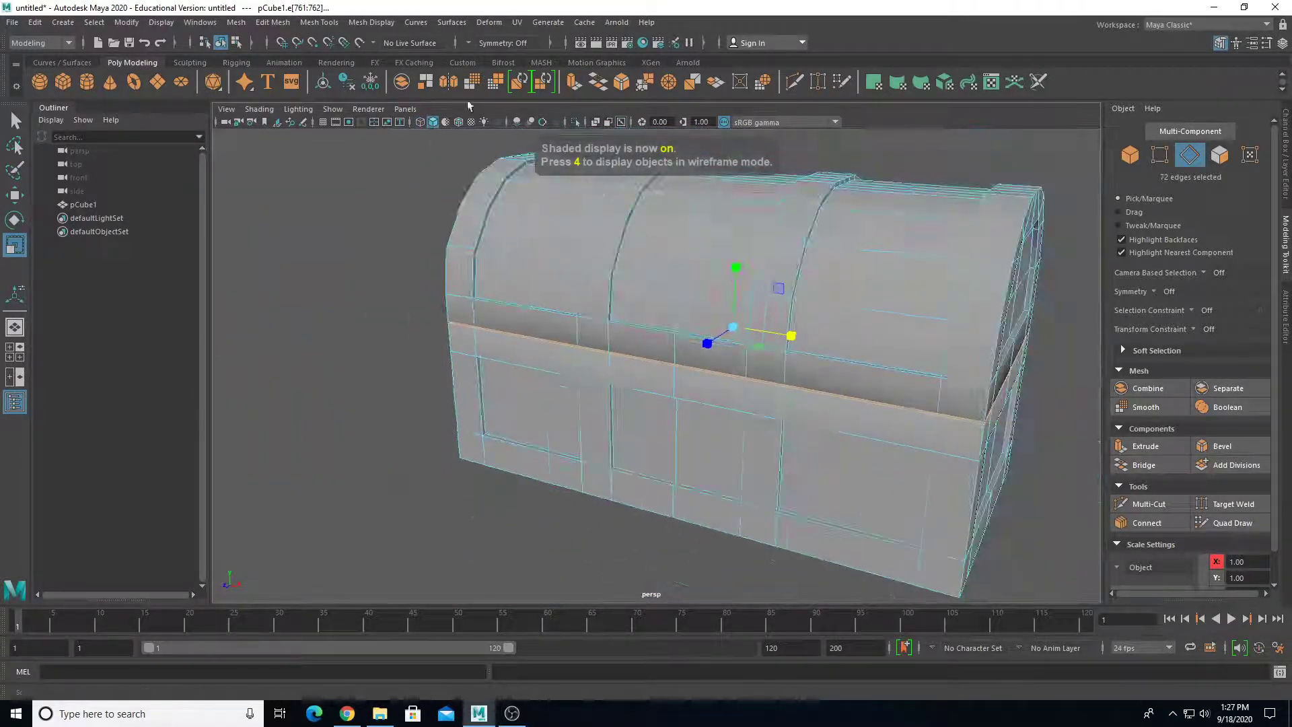
{"action": "left_click", "coordinate": [371, 24]}
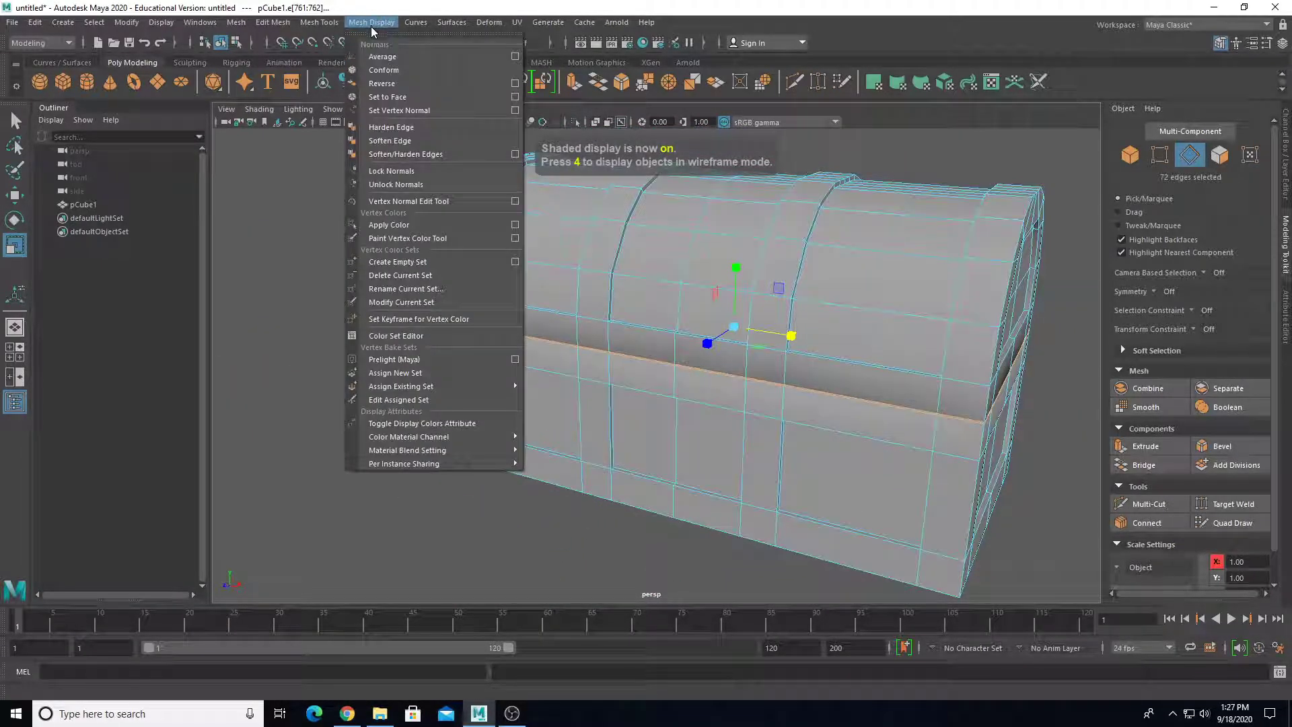
{"action": "left_click", "coordinate": [414, 127]}
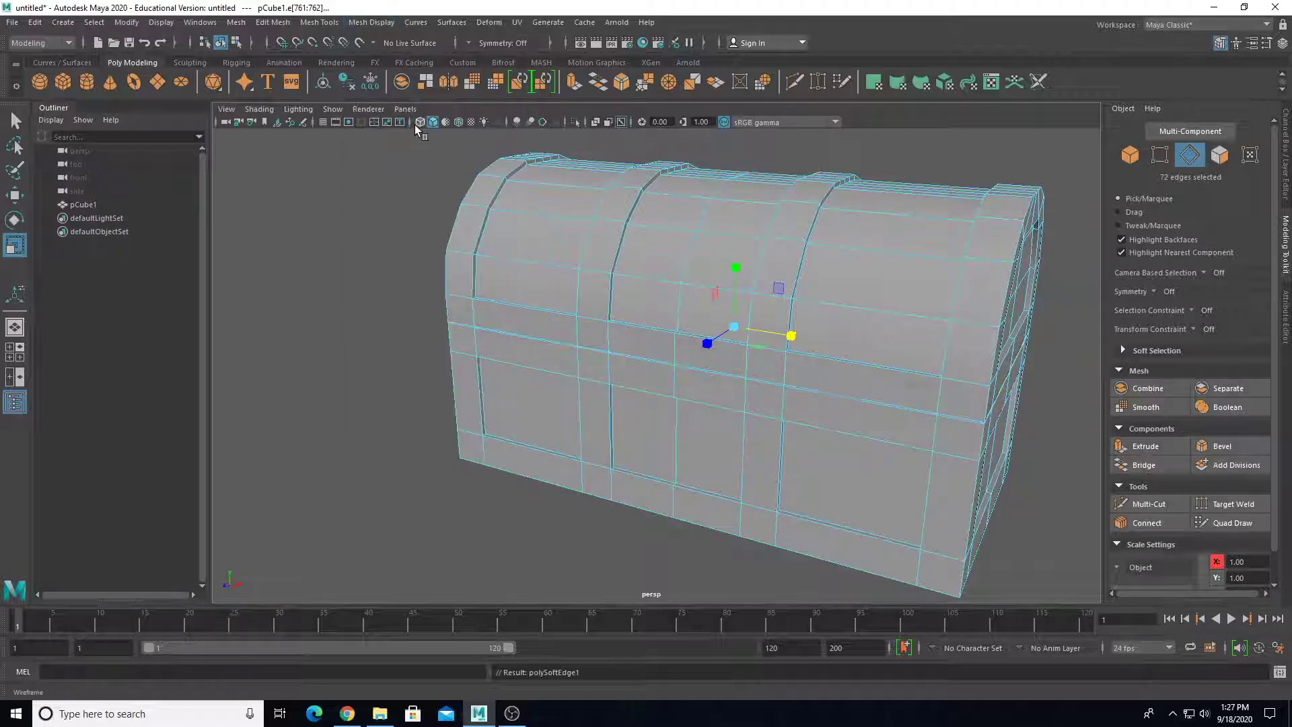
Return to object mode, clear the selection and inspect the seam around the chest.
{"action": "right_click_drag", "start_coordinate": [514, 189], "coordinate": [489, 190]}
{"action": "left_click", "coordinate": [405, 237]}
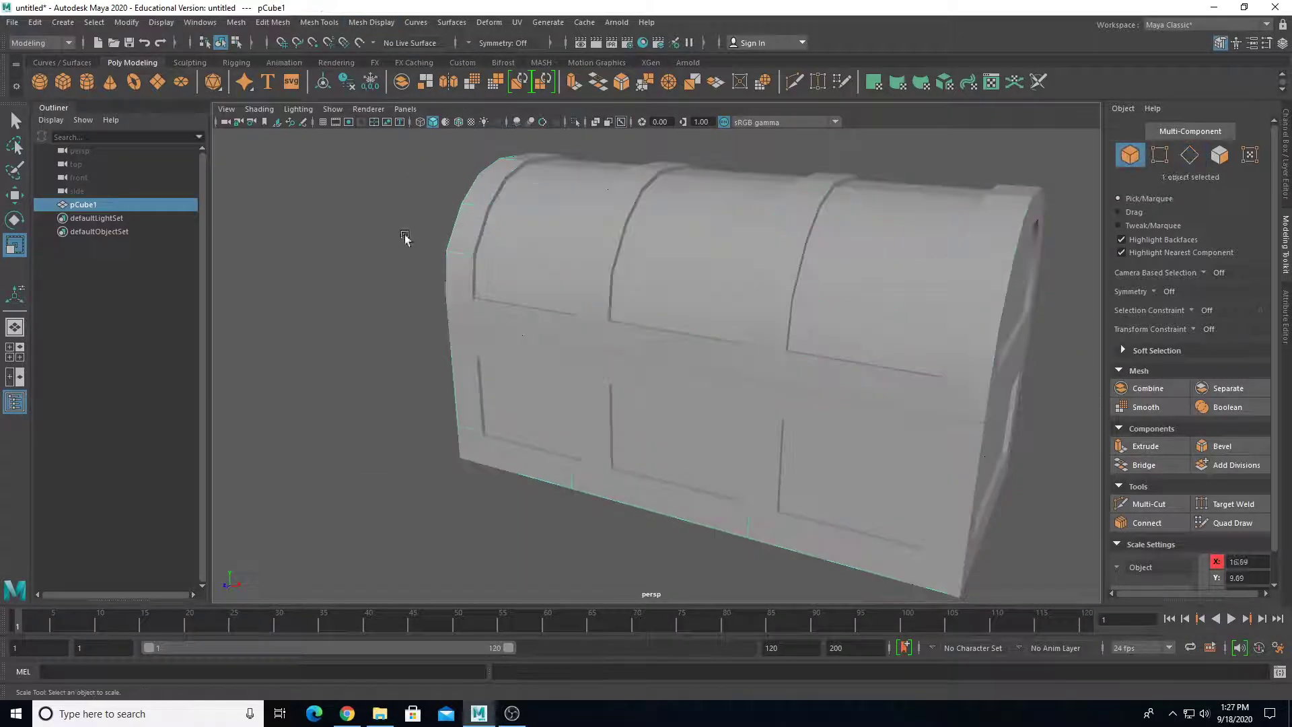
{"action": "scroll", "coordinate": [485, 305], "scroll_direction": "down", "scroll_amount": 3}
{"action": "left_click_drag", "start_coordinate": [669, 365], "coordinate": [684, 390], "text": "alt"}
{"action": "scroll", "coordinate": [626, 383], "scroll_direction": "up", "scroll_amount": 5}
{"action": "scroll", "coordinate": [636, 387], "scroll_direction": "down", "scroll_amount": 1}
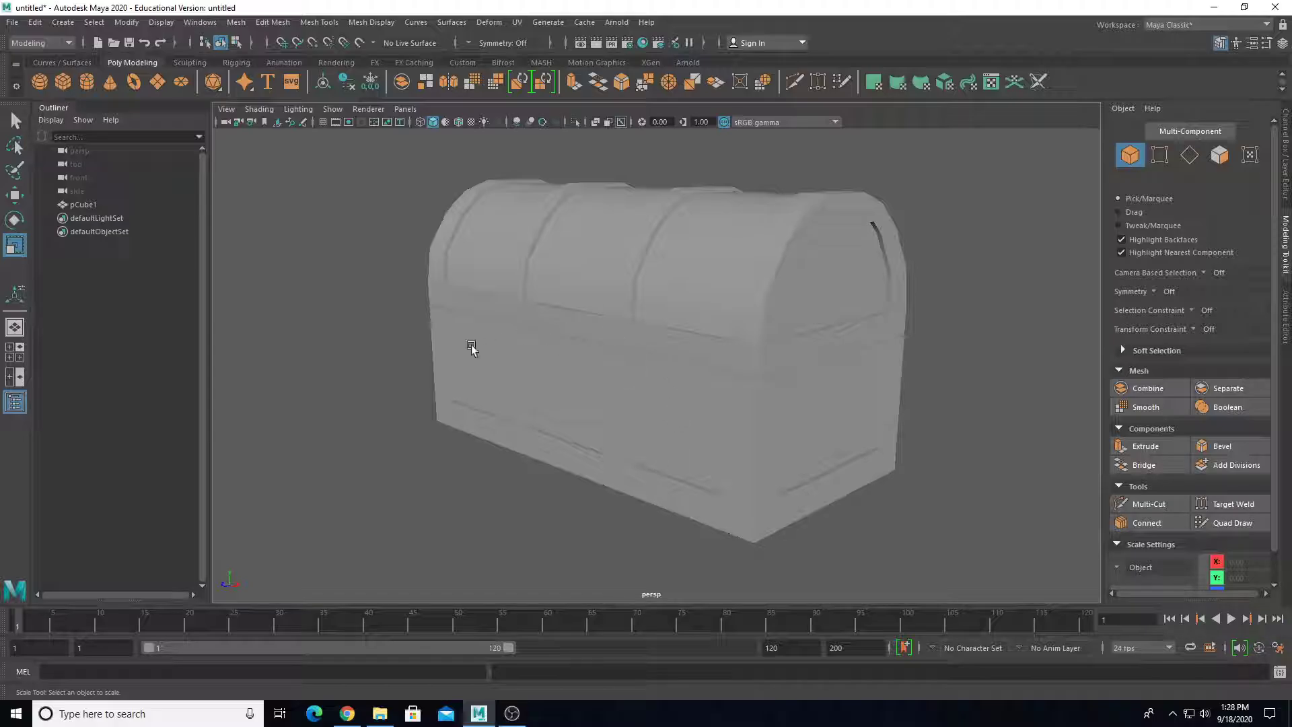
Rename the chest mesh to ChestBase and deselect it.
{"action": "double_click", "coordinate": [83, 205]}
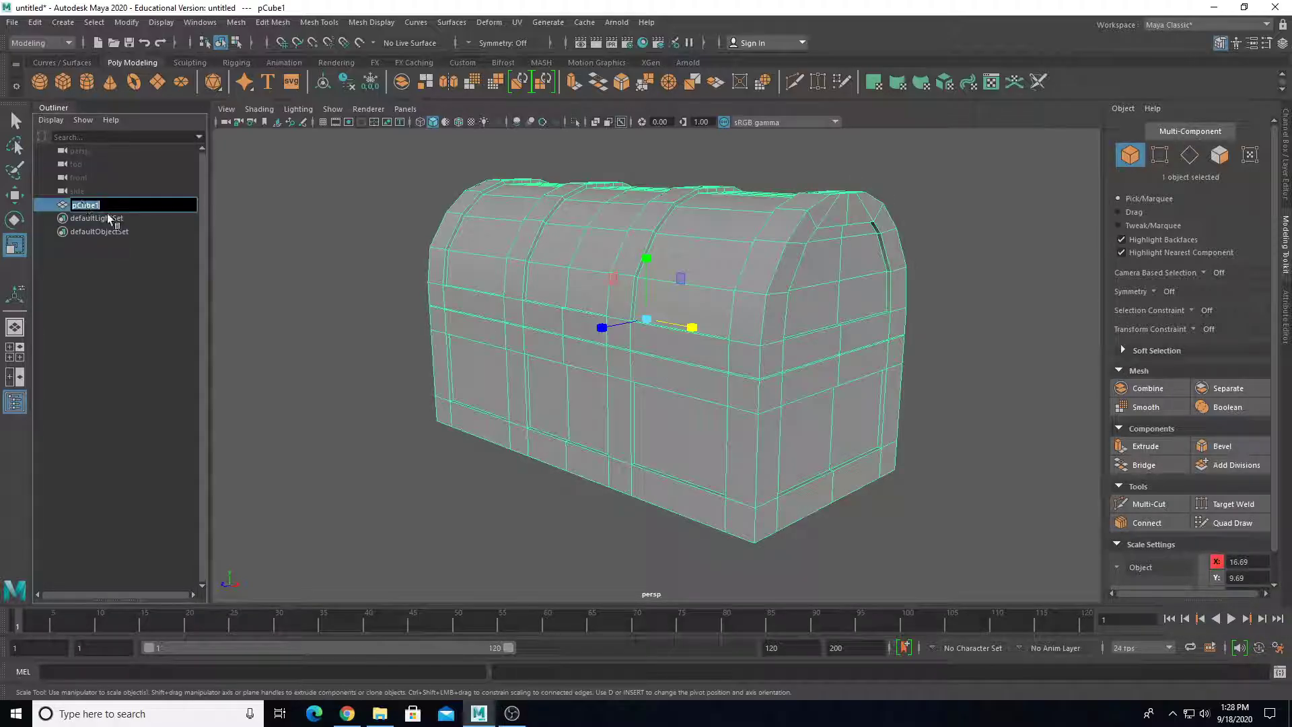
{"action": "type", "text": "ChestBase"}
{"action": "key", "text": "Return"}
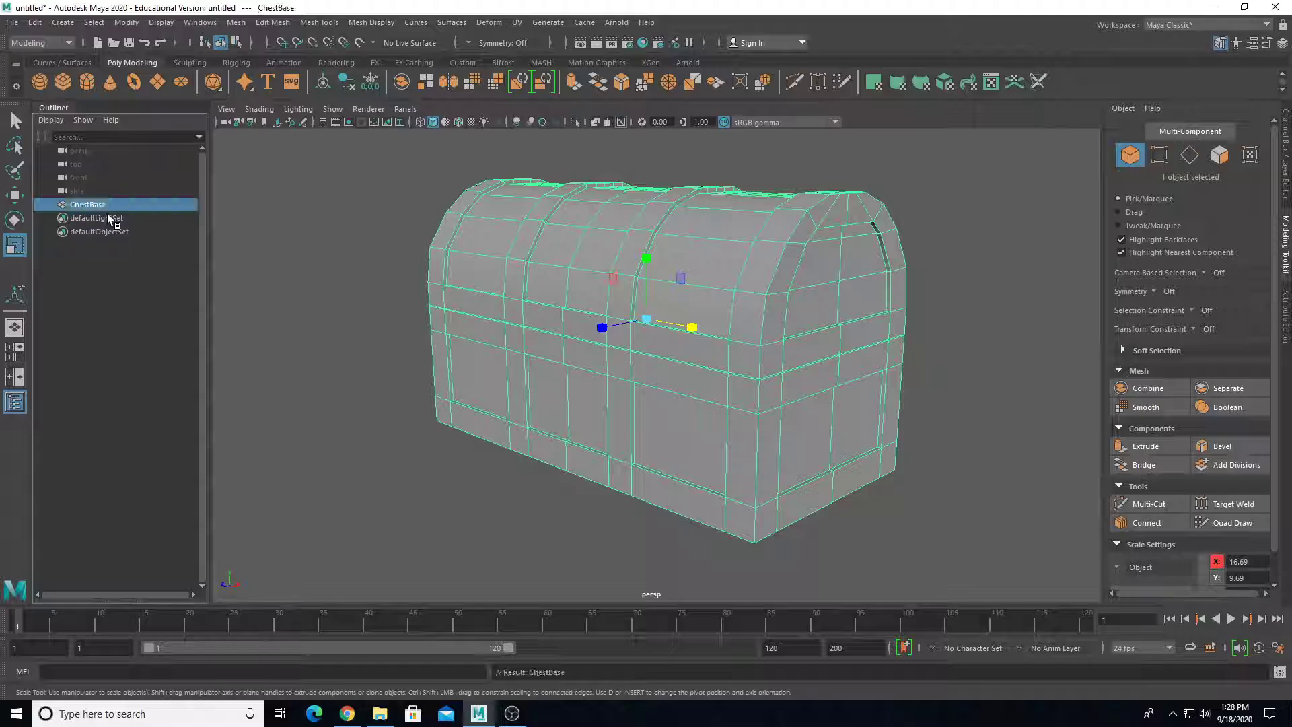
{"action": "left_click", "coordinate": [347, 294]}
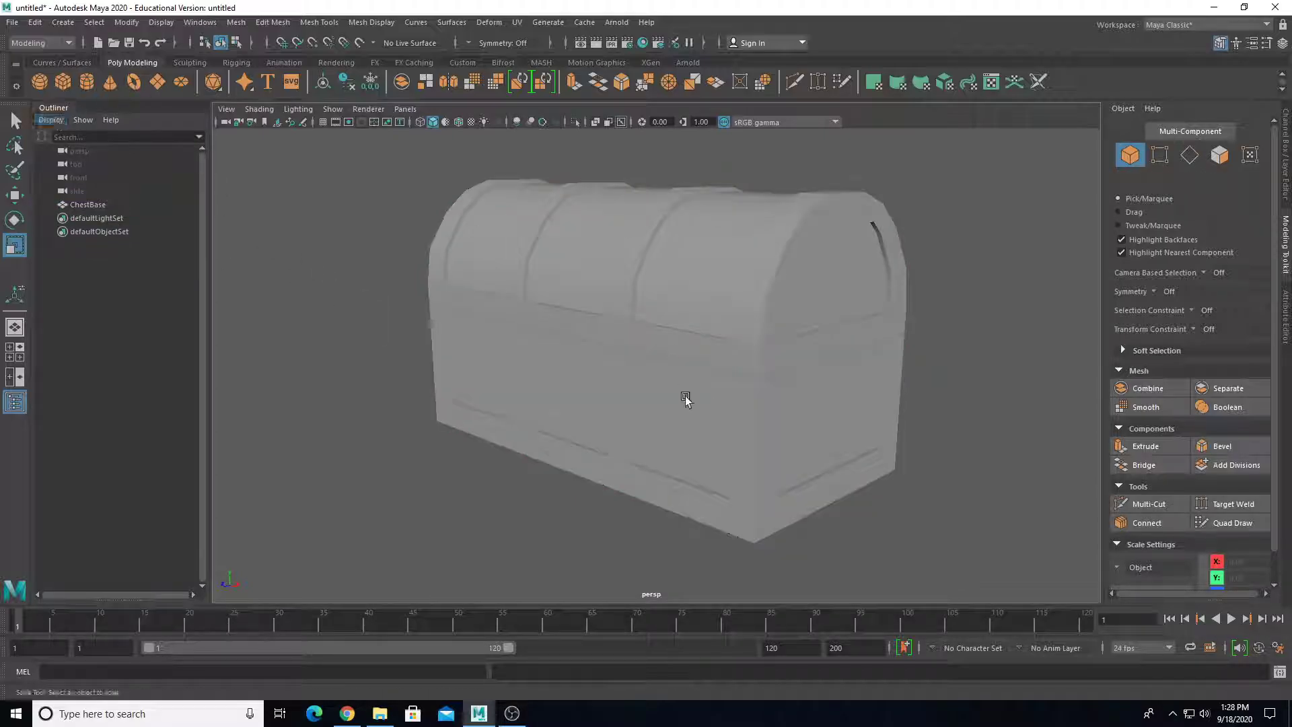
Create a polygon torus and move it beside the chest's end face, to about Translate X 11.59 and Y 5.12.
{"action": "left_click", "coordinate": [132, 83]}
{"action": "key", "text": "w"}
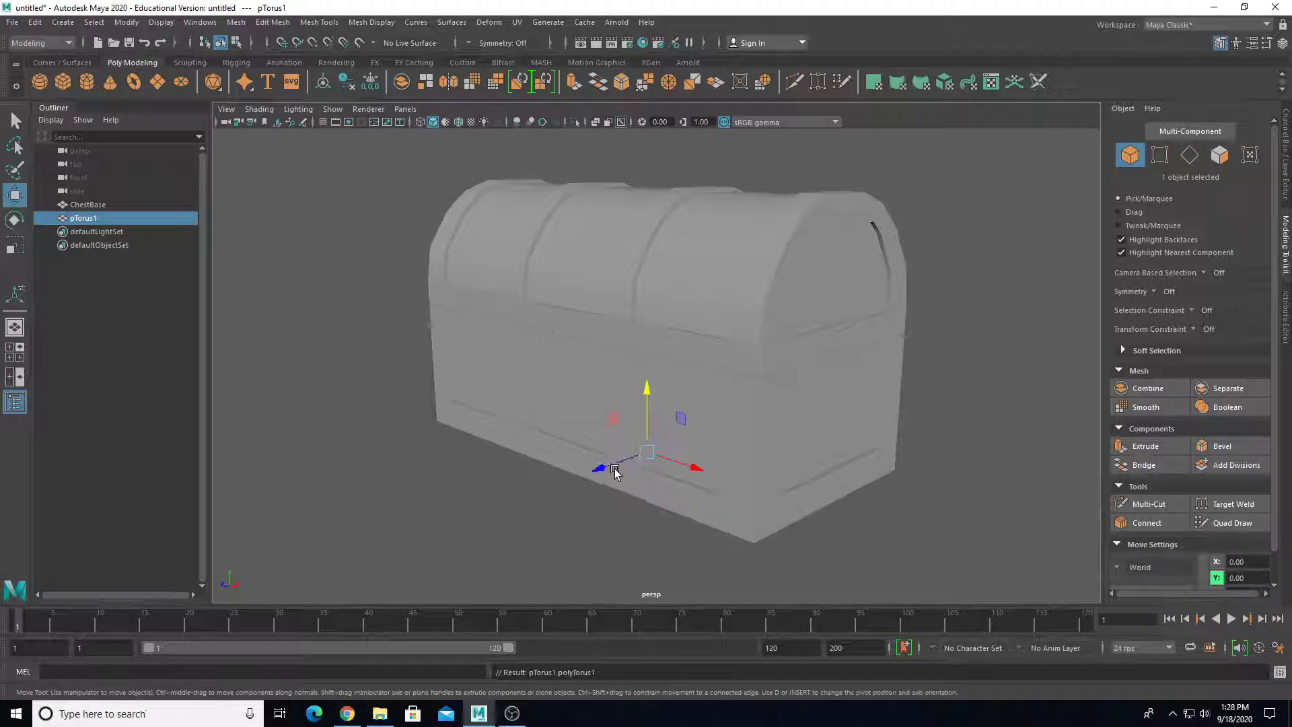
{"action": "left_click_drag", "start_coordinate": [689, 473], "coordinate": [978, 508]}
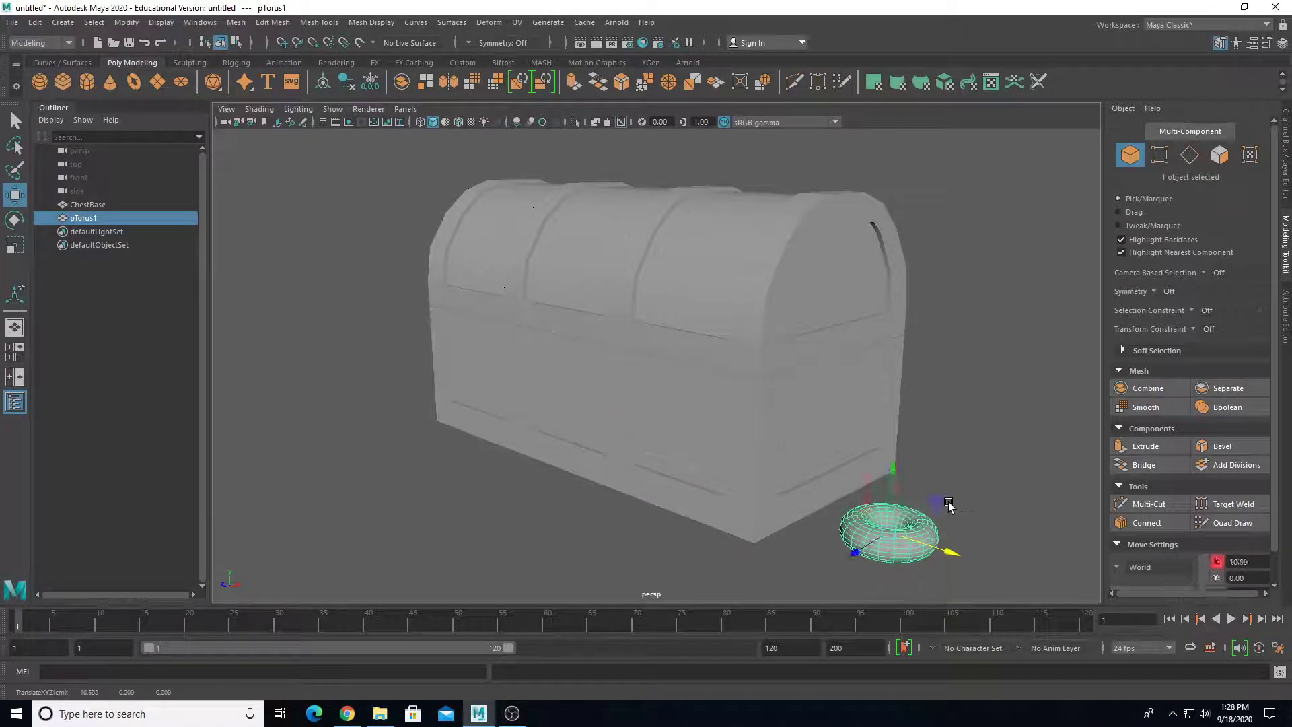
{"action": "left_click_drag", "start_coordinate": [888, 479], "coordinate": [909, 283]}
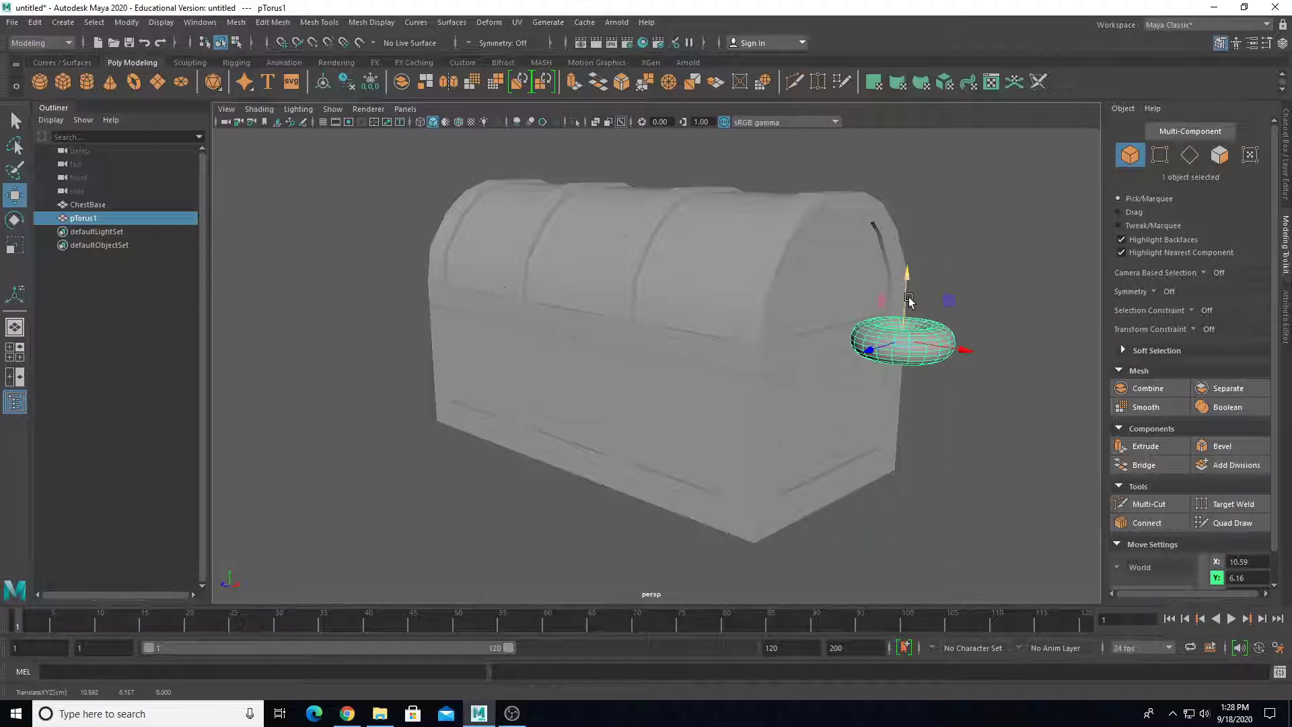
{"action": "key", "text": "f"}
{"action": "scroll", "coordinate": [782, 377], "scroll_direction": "down", "scroll_amount": 5}
{"action": "middle_click_drag", "start_coordinate": [715, 366], "coordinate": [705, 346], "text": "alt"}
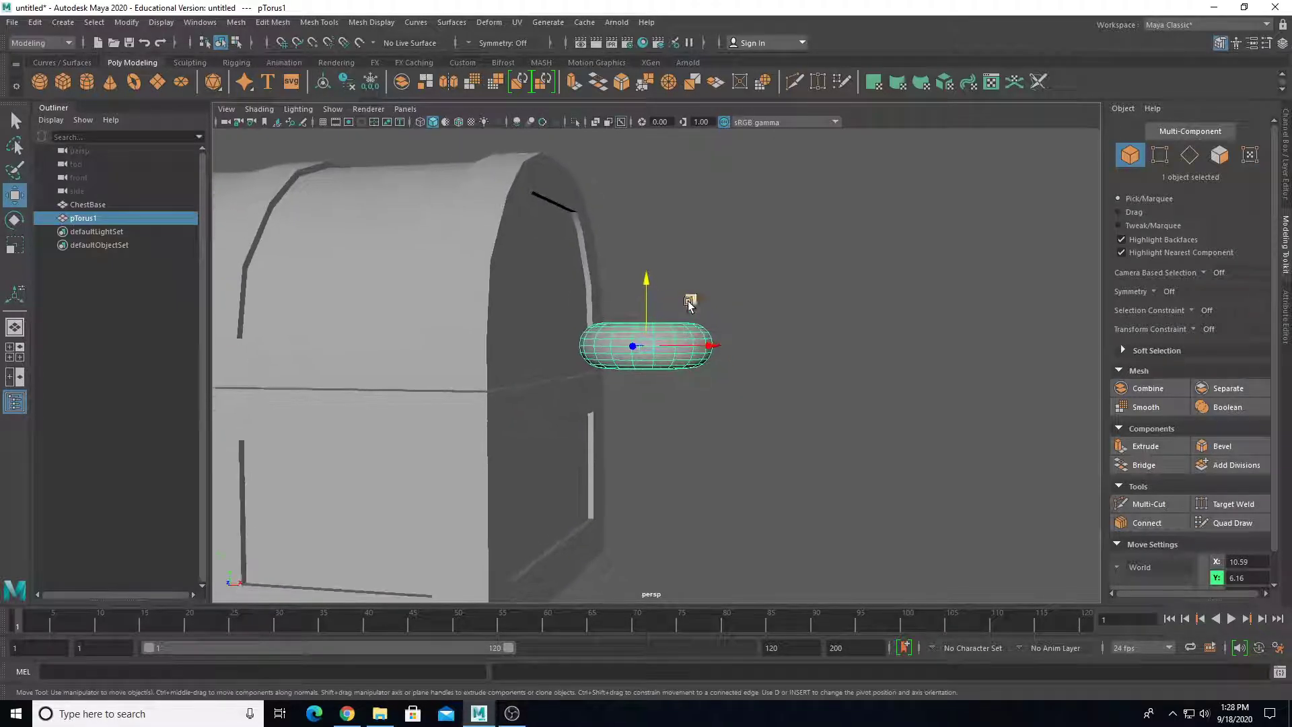
{"action": "left_click_drag", "start_coordinate": [691, 302], "coordinate": [672, 401]}
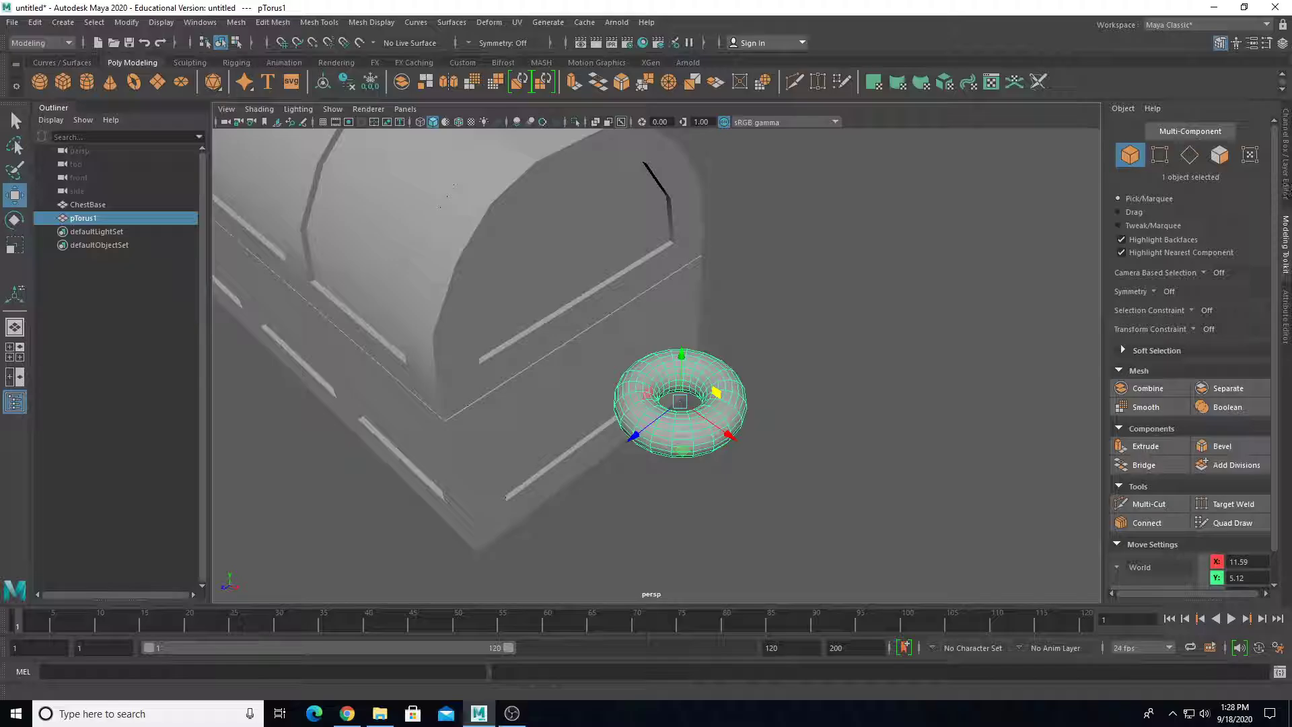
Set the torus's Section Radius to 0.2.
{"action": "left_click", "coordinate": [1287, 183]}
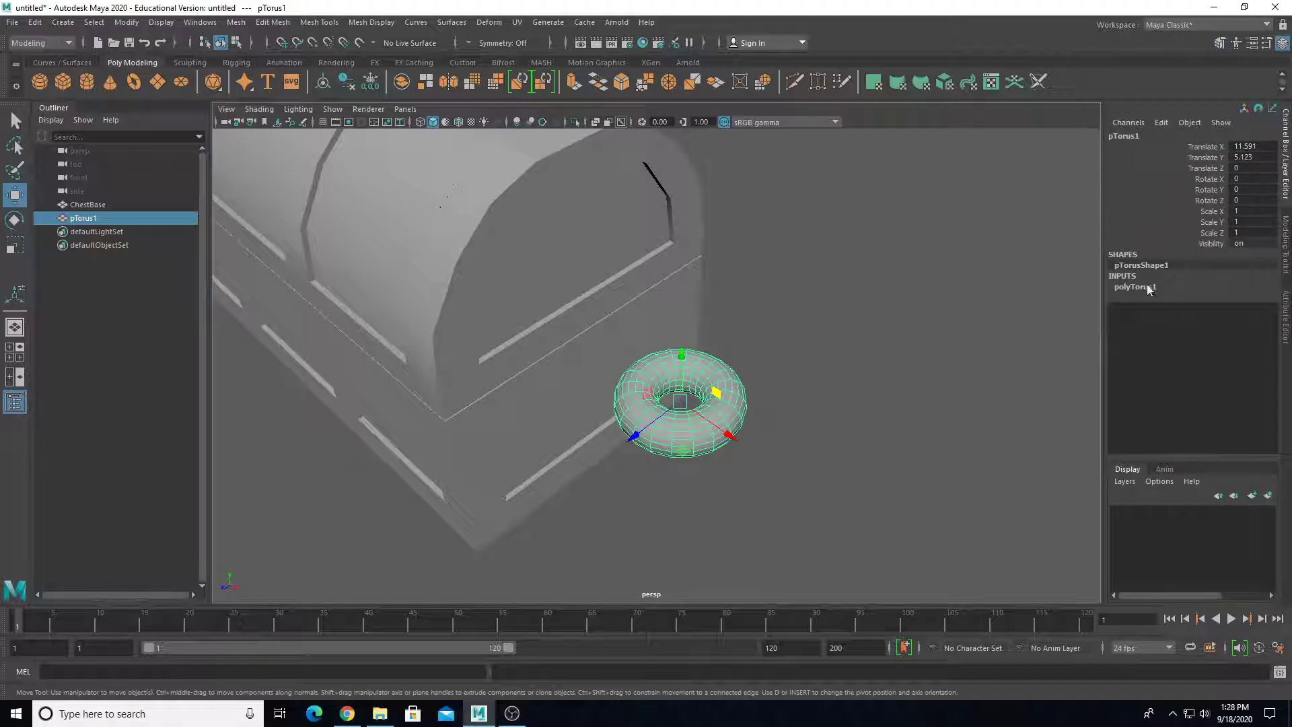
{"action": "left_click", "coordinate": [1126, 287]}
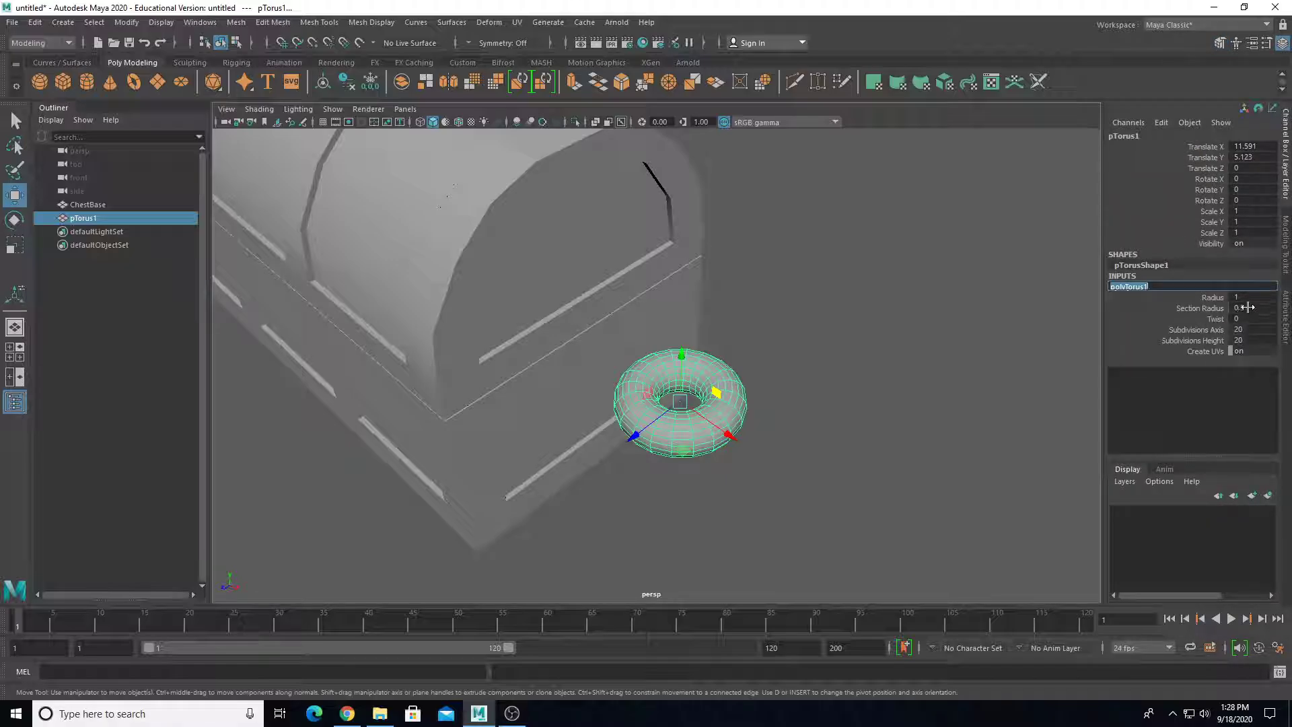
{"action": "key", "text": "Return"}
{"action": "scroll", "coordinate": [770, 418], "scroll_direction": "up", "scroll_amount": 5}
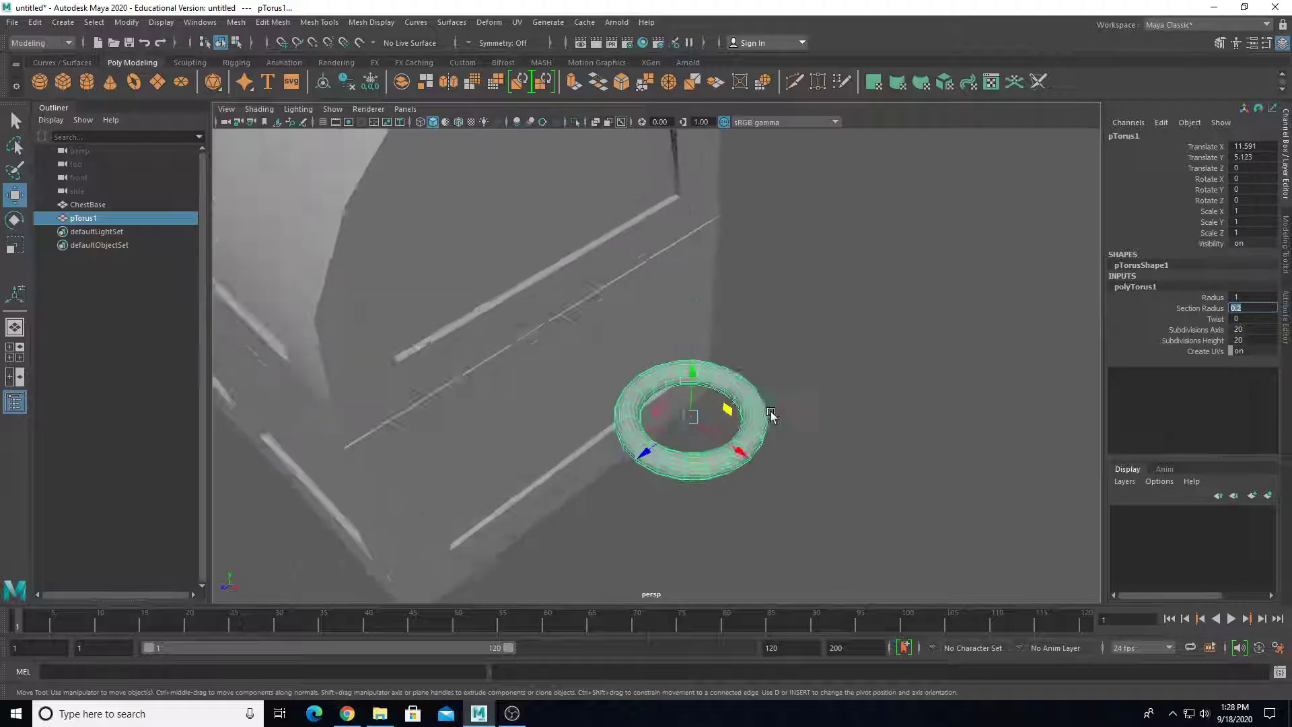
Rotate the torus to -90 degrees in X so it stands upright, perpendicular to the chest's end face.
{"action": "middle_click_drag", "start_coordinate": [727, 396], "coordinate": [698, 325], "text": "alt"}
{"action": "scroll", "coordinate": [696, 323], "scroll_direction": "up", "scroll_amount": 3}
{"action": "mouse_move", "coordinate": [688, 320]}
{"action": "left_mouse_down", "text": "alt"}
{"action": "mouse_move", "coordinate": [739, 301]}
{"action": "mouse_move", "coordinate": [713, 317]}
{"action": "left_mouse_up", "text": "alt"}
{"action": "key", "text": "e"}
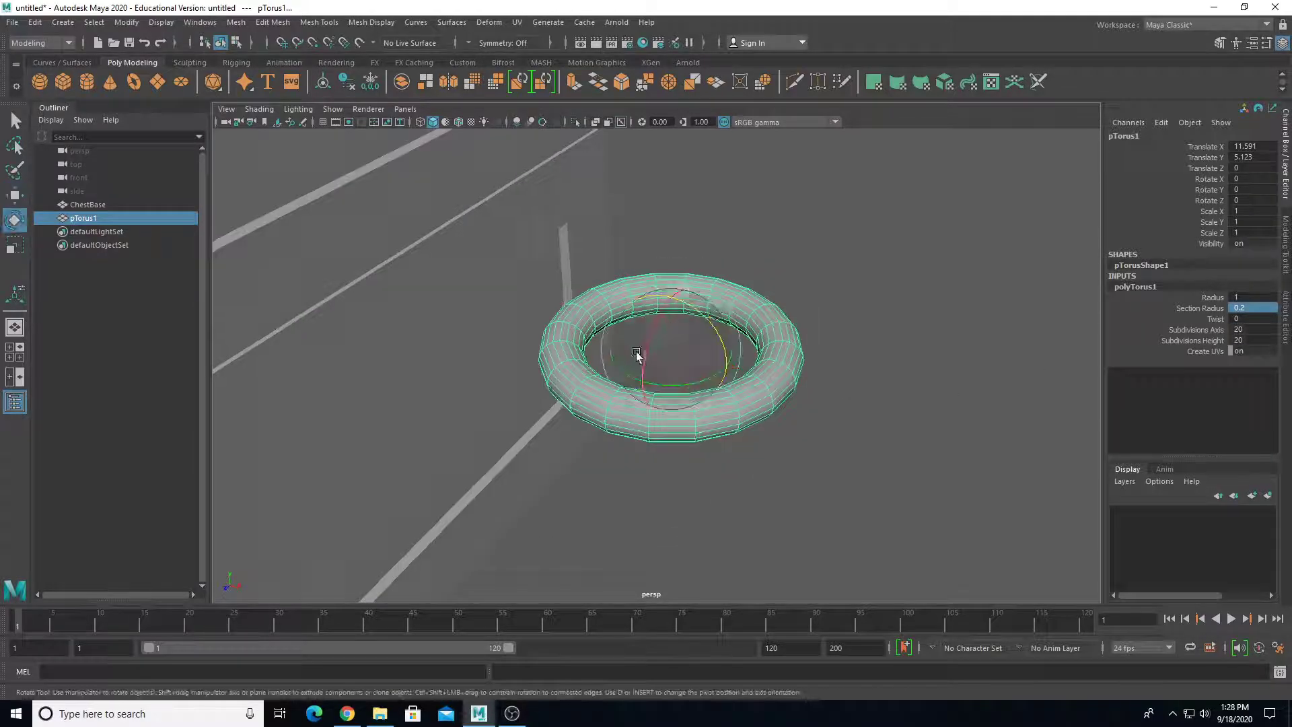
{"action": "left_click_drag", "start_coordinate": [646, 346], "coordinate": [698, 274]}
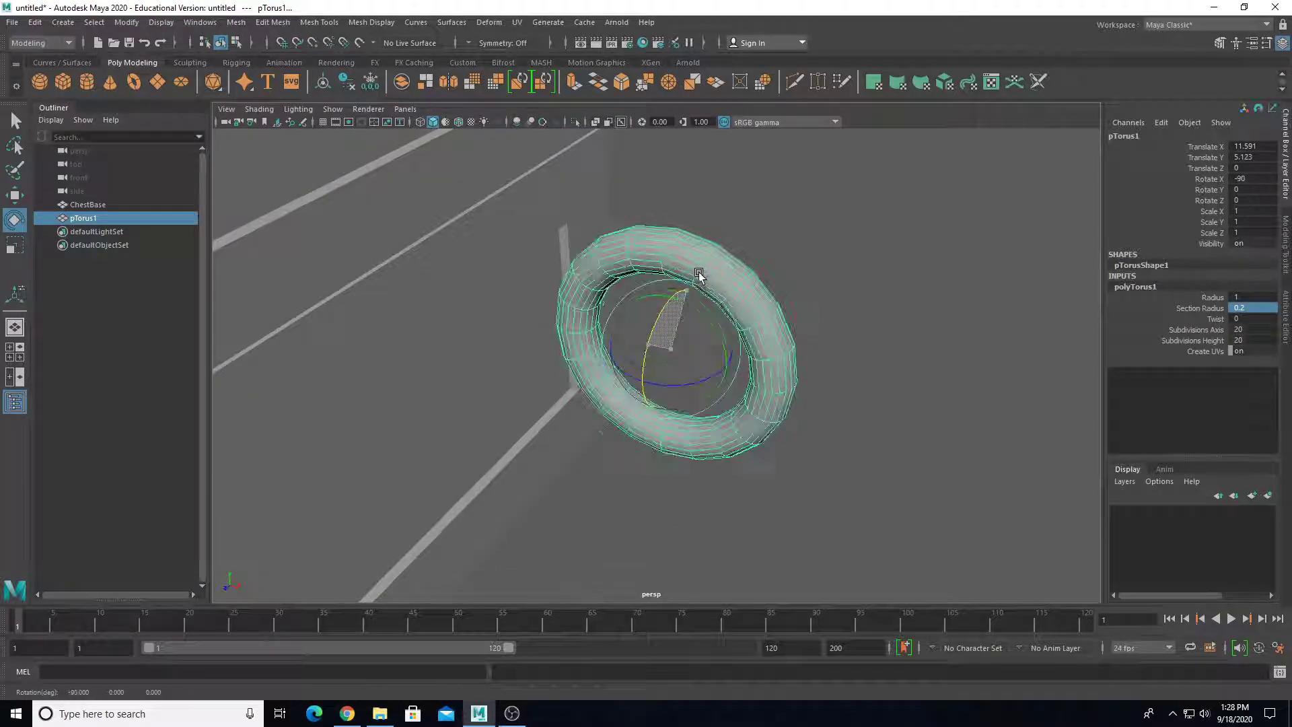
Move the upright torus partly into the chest's end face, to about Translate X 9.05 and Y 5.01.
{"action": "scroll", "coordinate": [681, 302], "scroll_direction": "down", "scroll_amount": 2}
{"action": "left_click_drag", "start_coordinate": [629, 330], "coordinate": [696, 302], "text": "alt"}
{"action": "scroll", "coordinate": [669, 347], "scroll_direction": "down", "scroll_amount": 2}
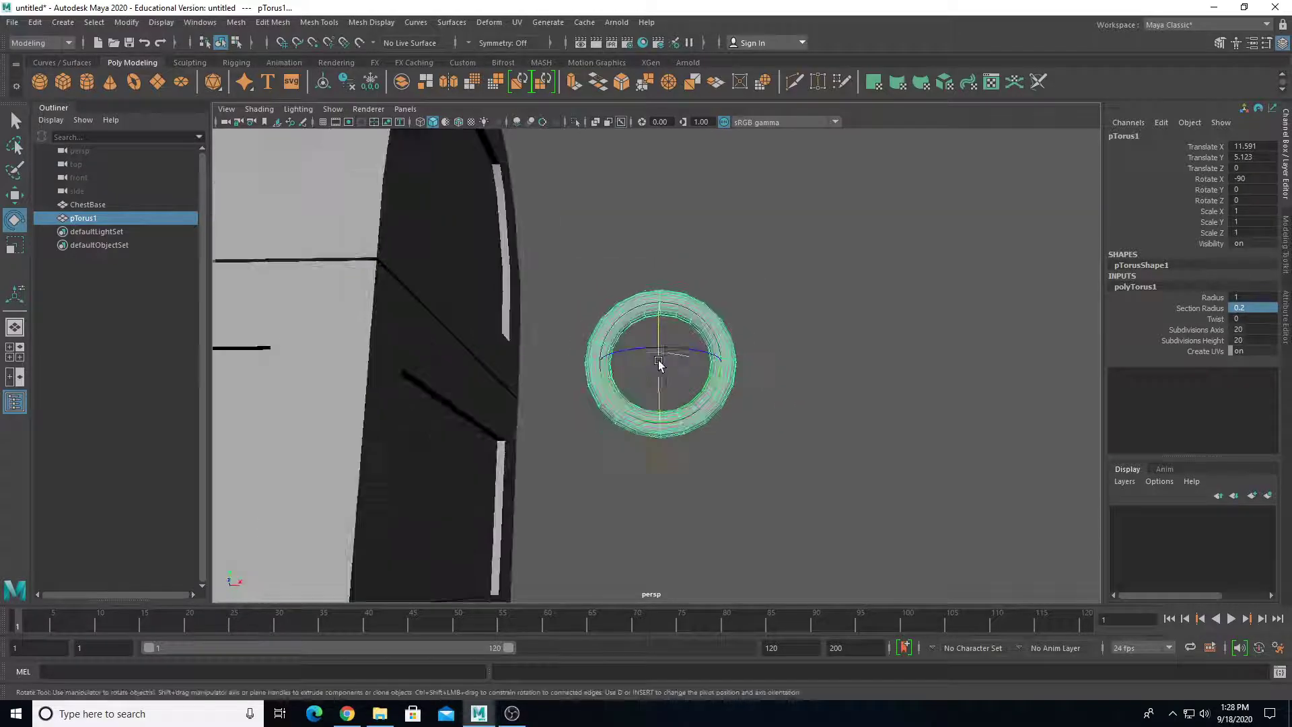
{"action": "middle_click_drag", "start_coordinate": [658, 366], "coordinate": [693, 345], "text": "alt"}
{"action": "mouse_move", "coordinate": [673, 361]}
{"action": "left_mouse_down", "text": "alt"}
{"action": "mouse_move", "coordinate": [638, 388]}
{"action": "mouse_move", "coordinate": [669, 388]}
{"action": "mouse_move", "coordinate": [678, 371]}
{"action": "left_mouse_up", "text": "alt"}
{"action": "key", "text": "w"}
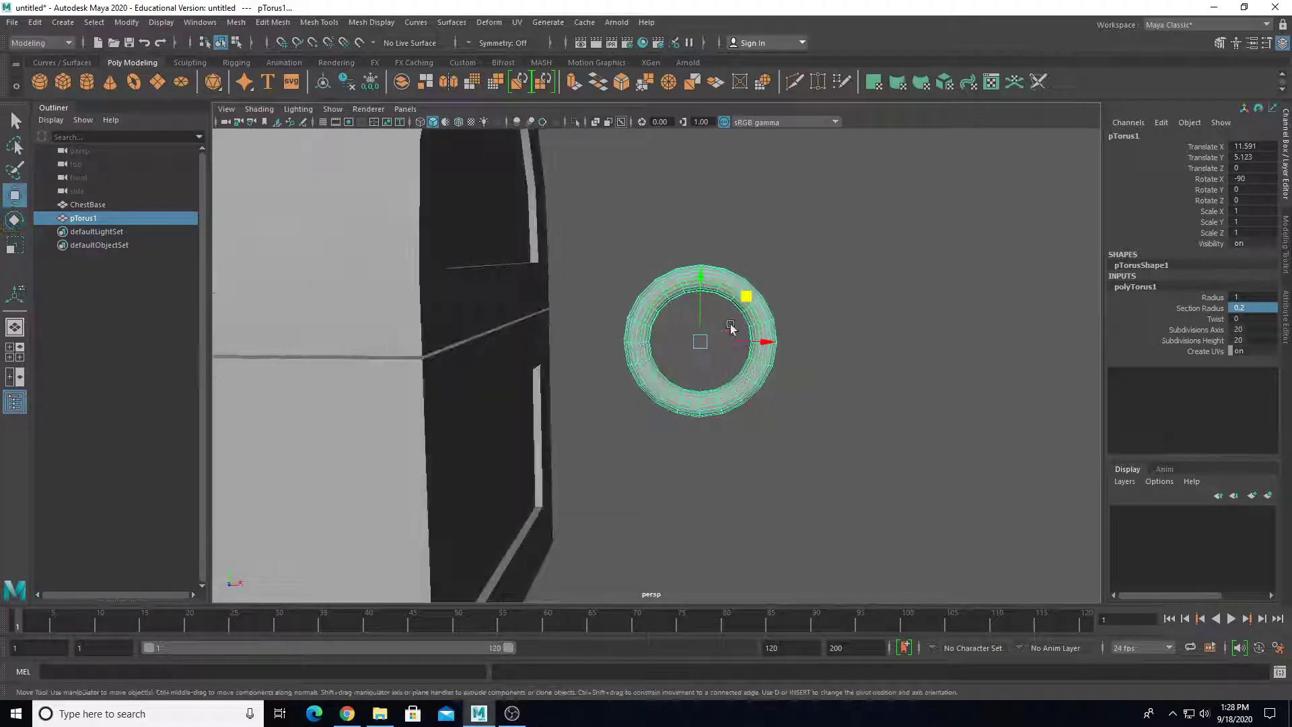
{"action": "left_click_drag", "start_coordinate": [746, 294], "coordinate": [587, 302]}
Scale the torus uniformly to about 0.221 and move it into the chest's end face, to about Translate X 8.50.
{"action": "key", "text": "r"}
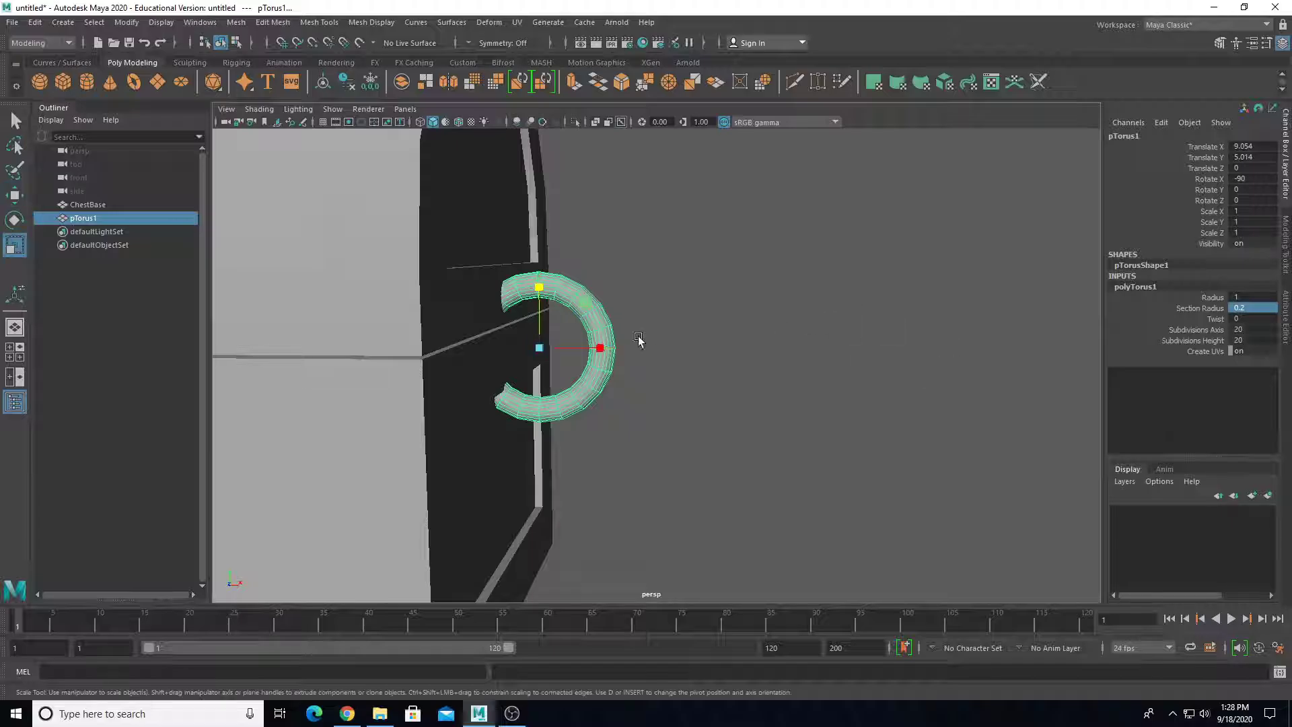
{"action": "left_click_drag", "start_coordinate": [539, 348], "coordinate": [738, 307]}
{"action": "key", "text": "w"}
{"action": "key", "text": "r"}
{"action": "key", "text": "w"}
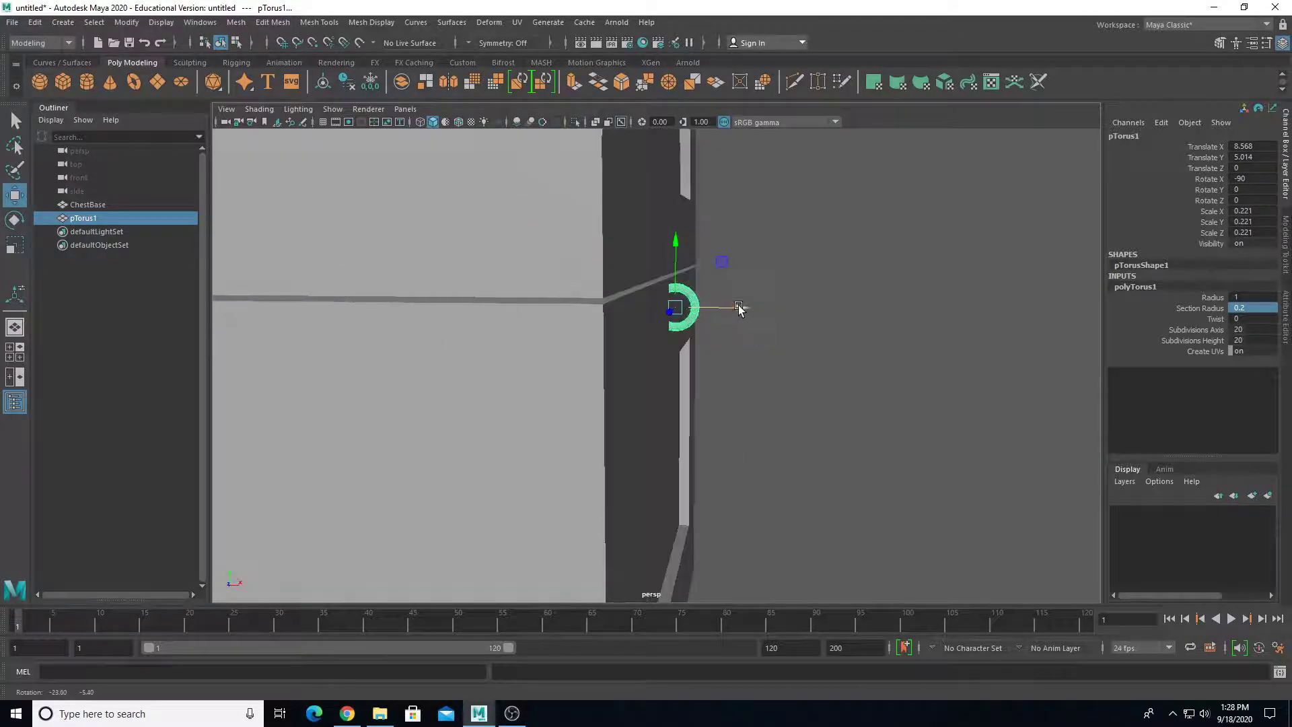
{"action": "scroll", "coordinate": [738, 309], "scroll_direction": "up", "scroll_amount": 4}
{"action": "middle_click_drag", "start_coordinate": [735, 260], "coordinate": [704, 324], "text": "alt"}
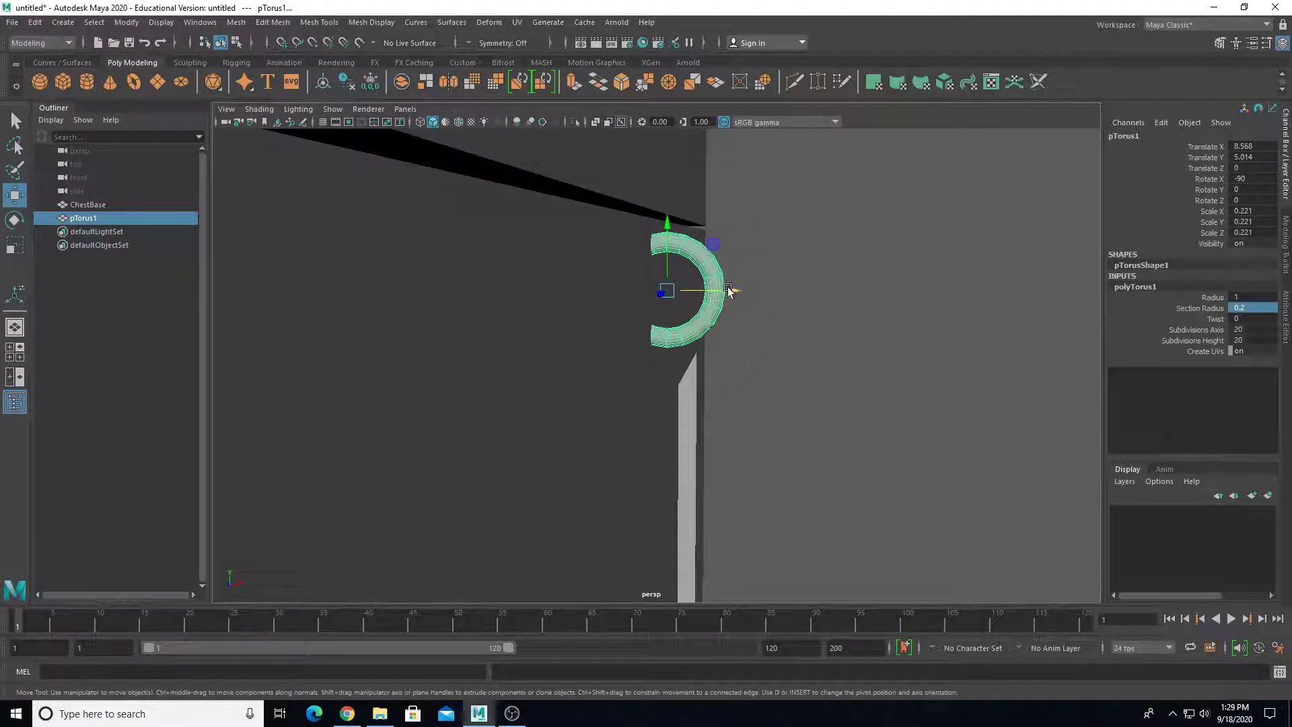
{"action": "left_click_drag", "start_coordinate": [730, 291], "coordinate": [681, 389]}
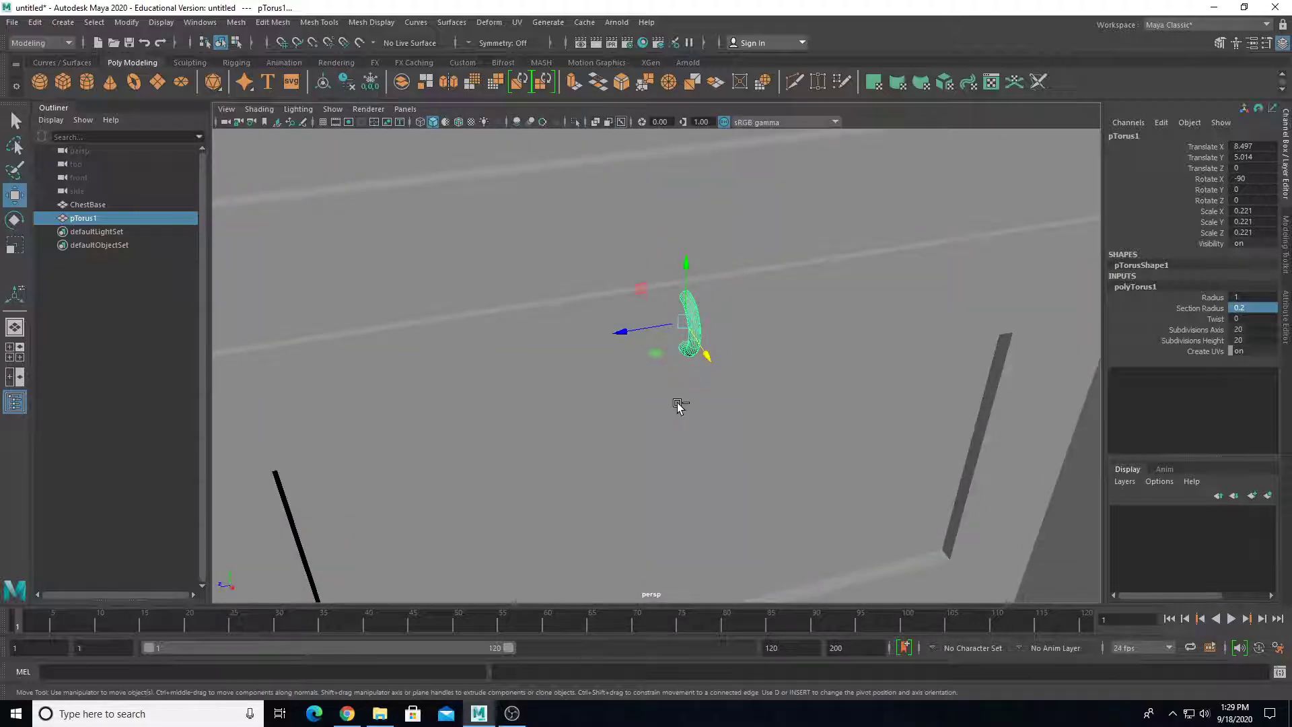
Duplicate the small torus and set the copy's Rotate X and Rotate Y to 0 so it lies flat.
{"action": "key", "text": "ctrl+d"}
{"action": "key", "text": "e"}
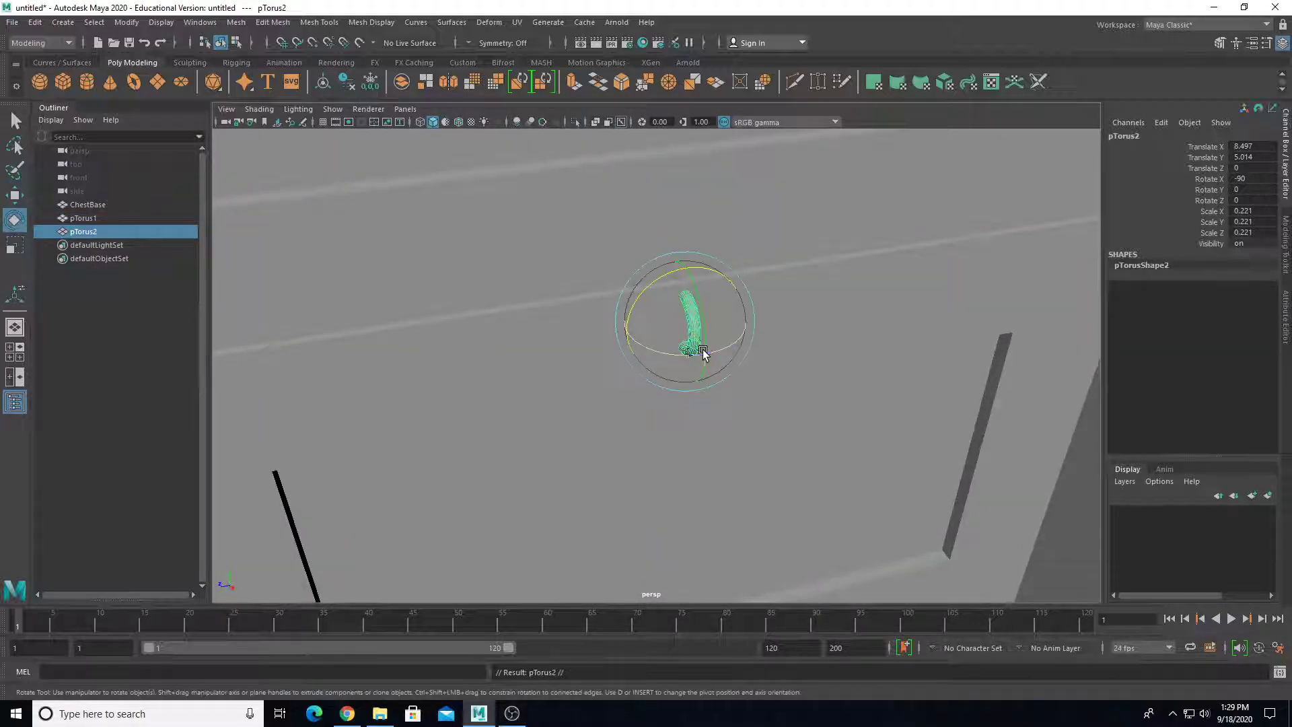
{"action": "left_click_drag", "start_coordinate": [685, 357], "coordinate": [654, 346]}
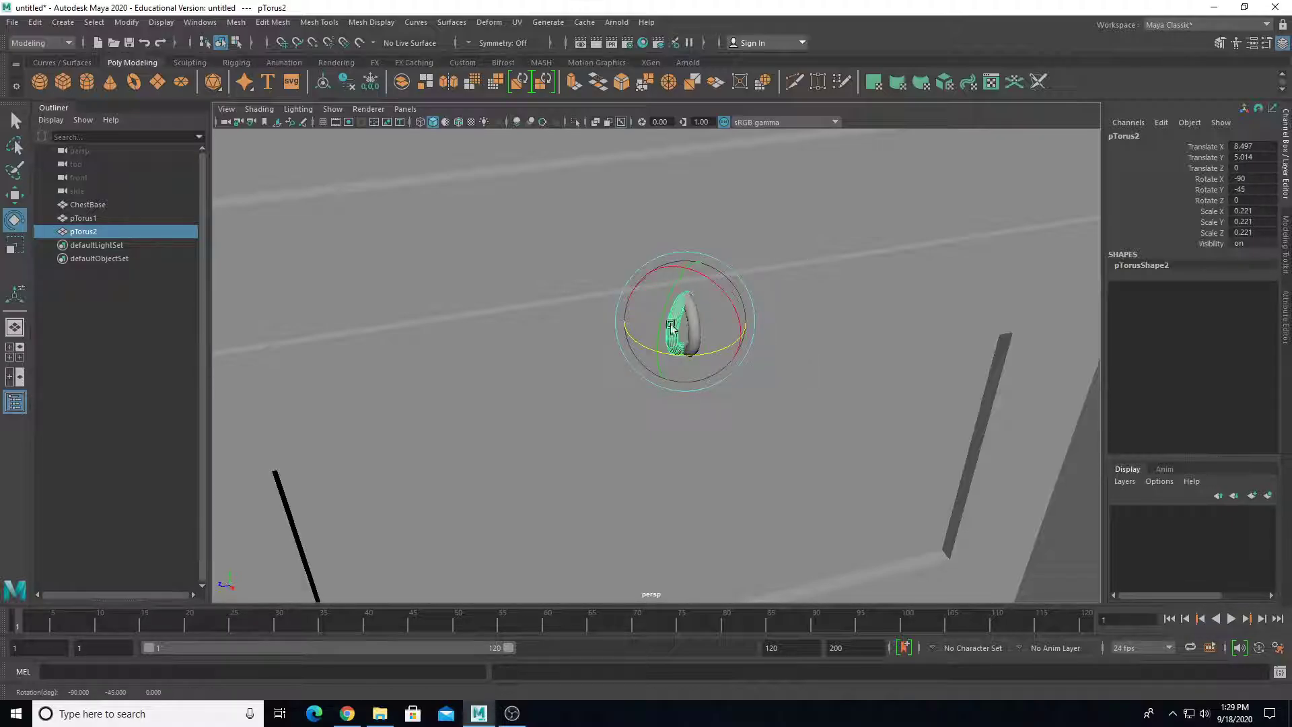
{"action": "type", "text": "0"}
{"action": "key", "text": "Return"}
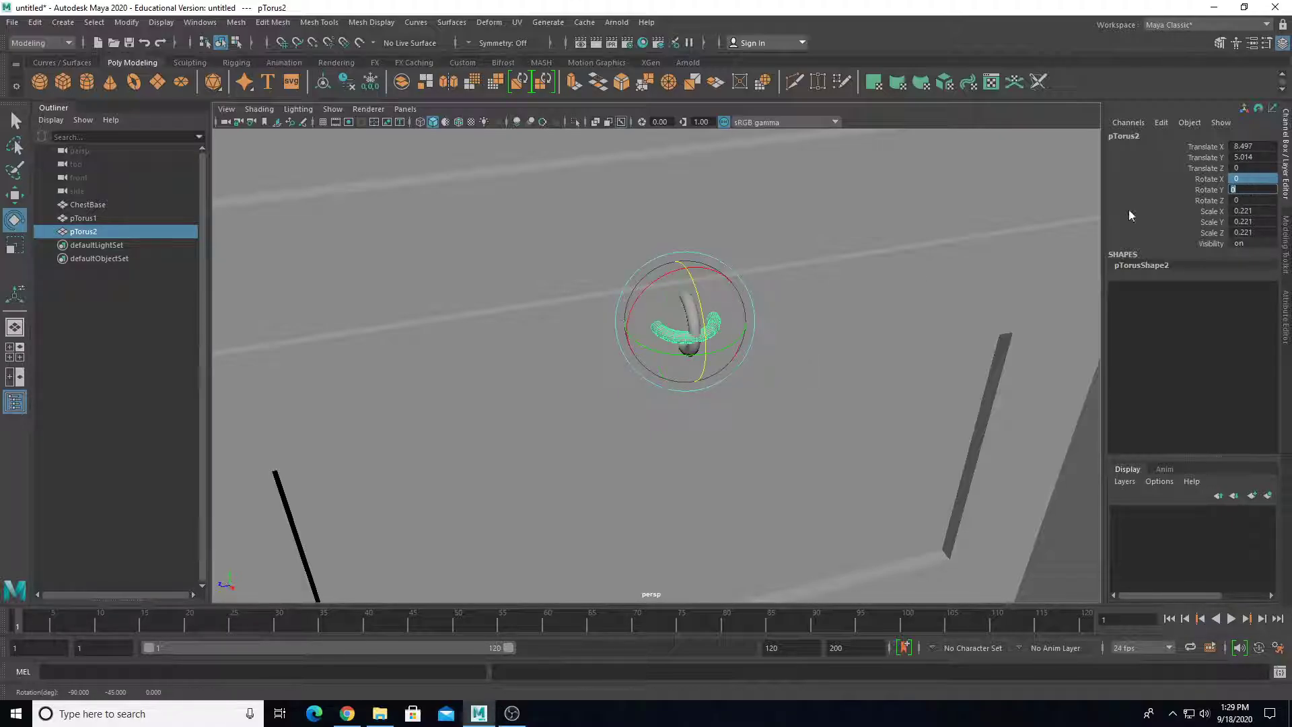
Enlarge the duplicate ring to about scale 0.591 and move it outward to about Translate X 9.41 and Y 5.04.
{"action": "left_click_drag", "start_coordinate": [661, 355], "coordinate": [715, 336], "text": "alt"}
{"action": "key", "text": "w"}
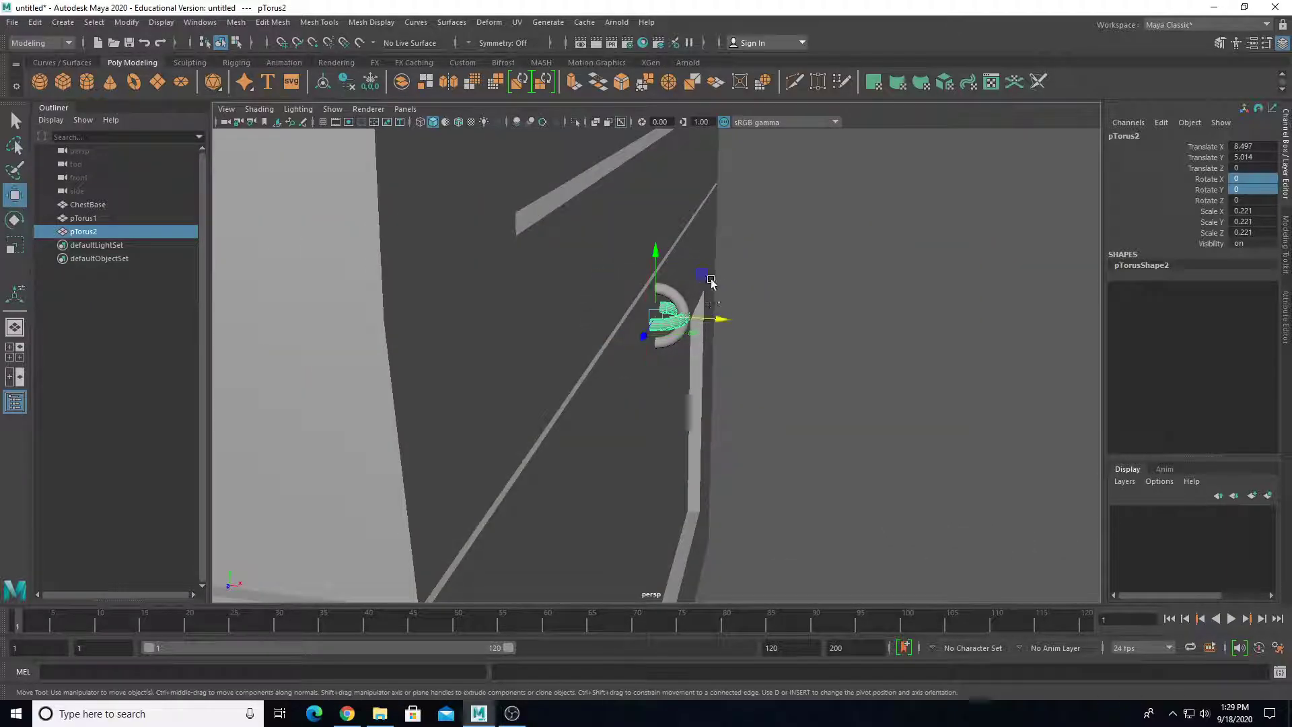
{"action": "left_click_drag", "start_coordinate": [707, 280], "coordinate": [813, 275]}
{"action": "key", "text": "r"}
{"action": "key", "text": "w"}
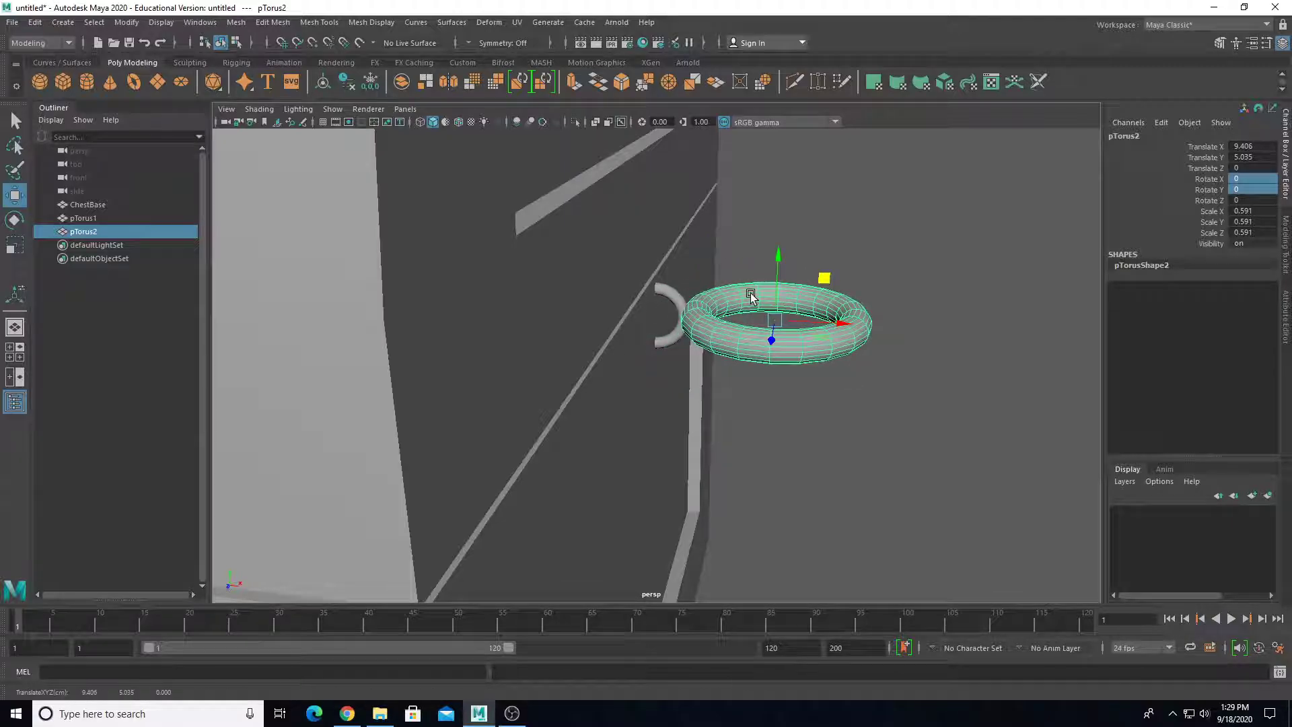
Move the small ring outward to about Translate X 8.78 so it links with the larger ring.
{"action": "left_click", "coordinate": [687, 304]}
{"action": "left_click_drag", "start_coordinate": [718, 317], "coordinate": [781, 343]}
{"action": "left_click", "coordinate": [816, 344]}
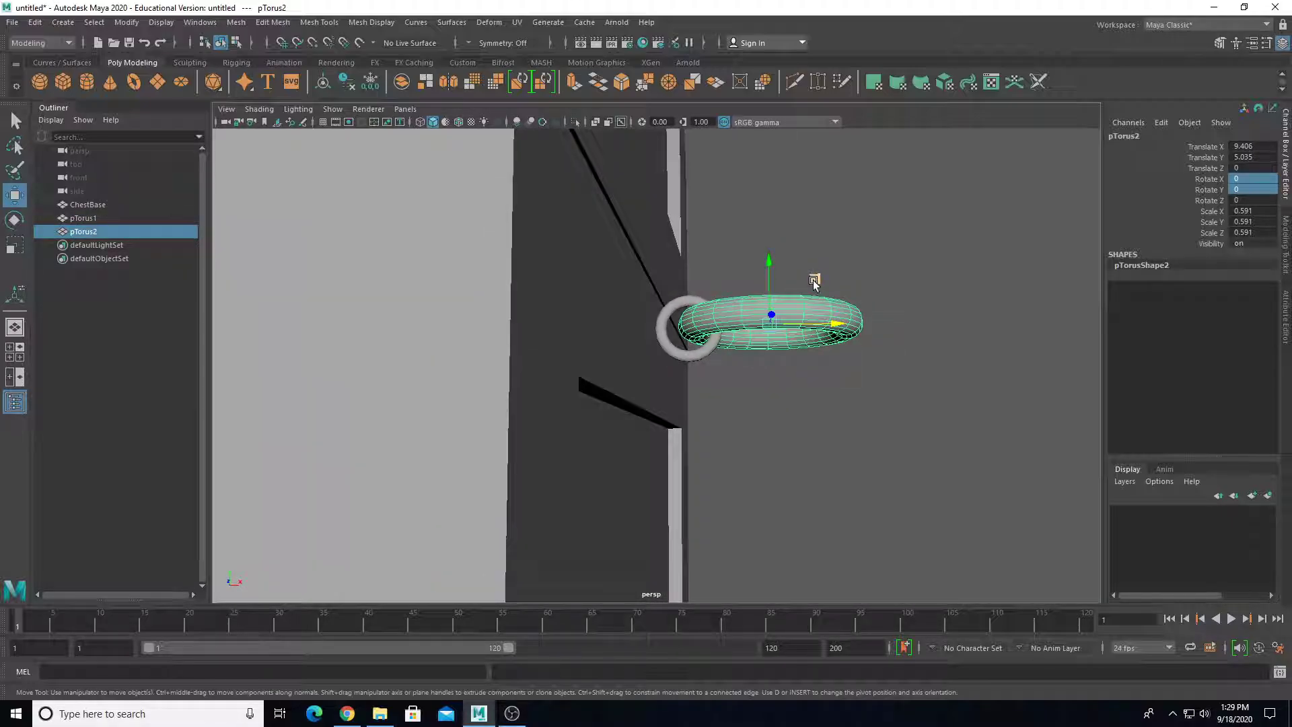
Inspect how the two rings interlock and delete the larger duplicate ring.
{"action": "left_click_drag", "start_coordinate": [761, 414], "coordinate": [479, 430], "text": "alt"}
{"action": "scroll", "coordinate": [631, 334], "scroll_direction": "up", "scroll_amount": 5}
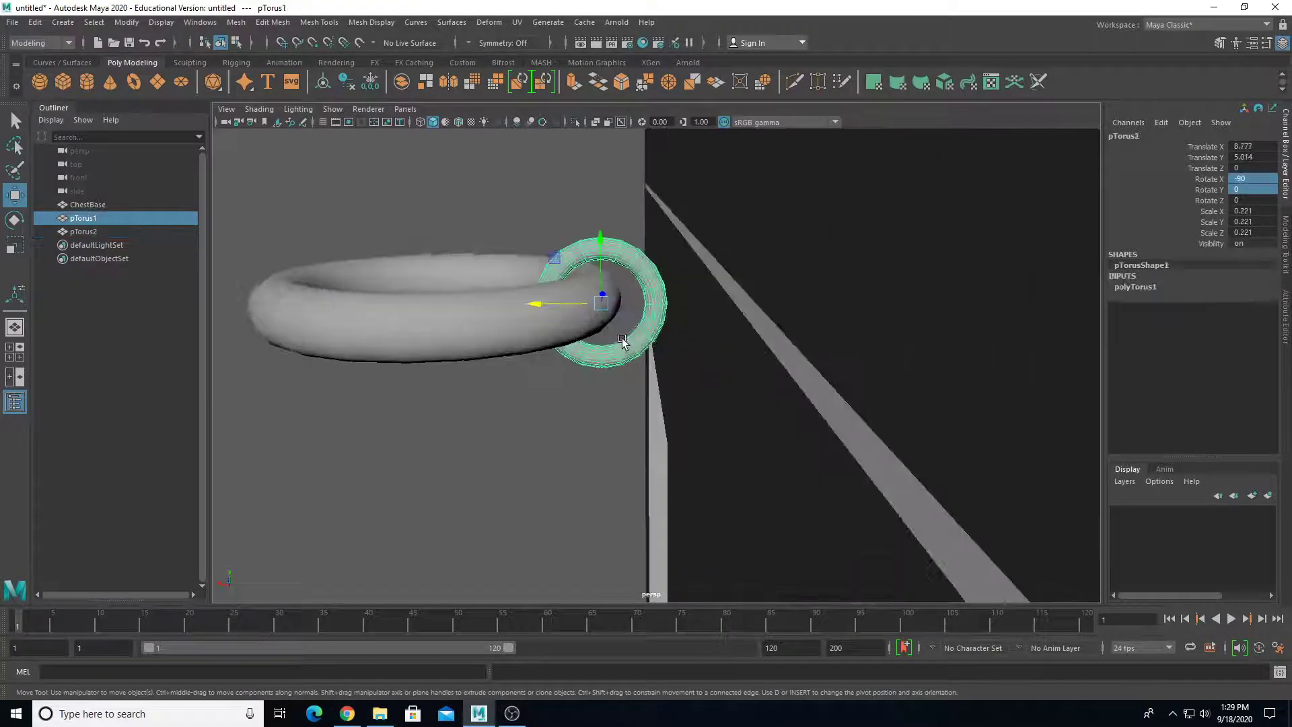
{"action": "middle_click_drag", "start_coordinate": [620, 344], "coordinate": [717, 352], "text": "alt"}
{"action": "left_click", "coordinate": [574, 295]}
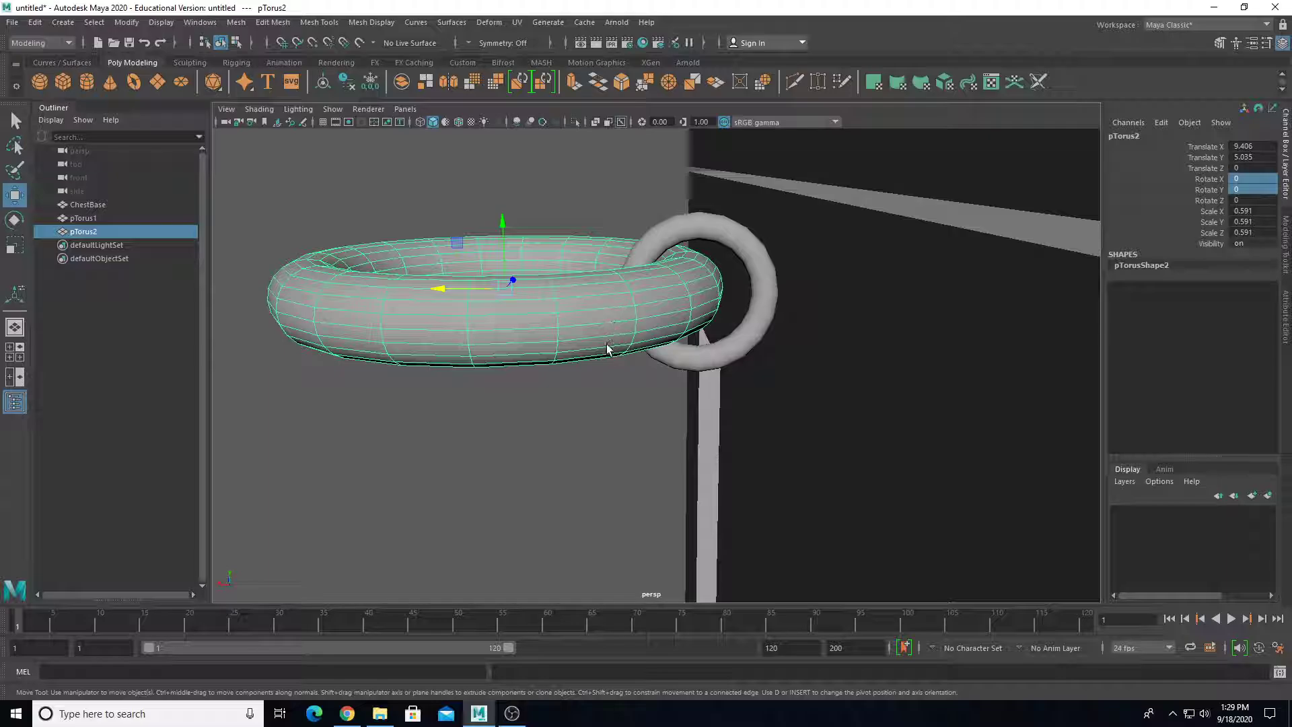
{"action": "left_click_drag", "start_coordinate": [623, 335], "coordinate": [713, 262], "text": "alt"}
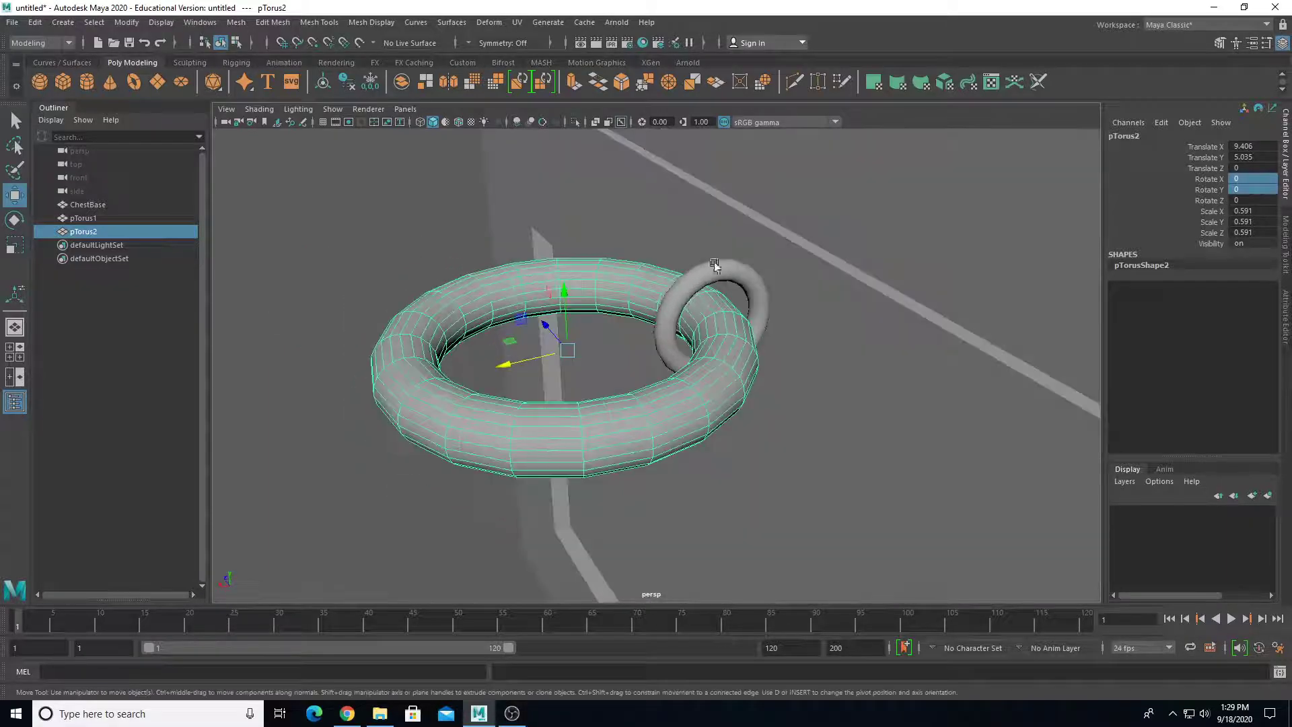
{"action": "left_click", "coordinate": [713, 263]}
{"action": "left_click", "coordinate": [1153, 286]}
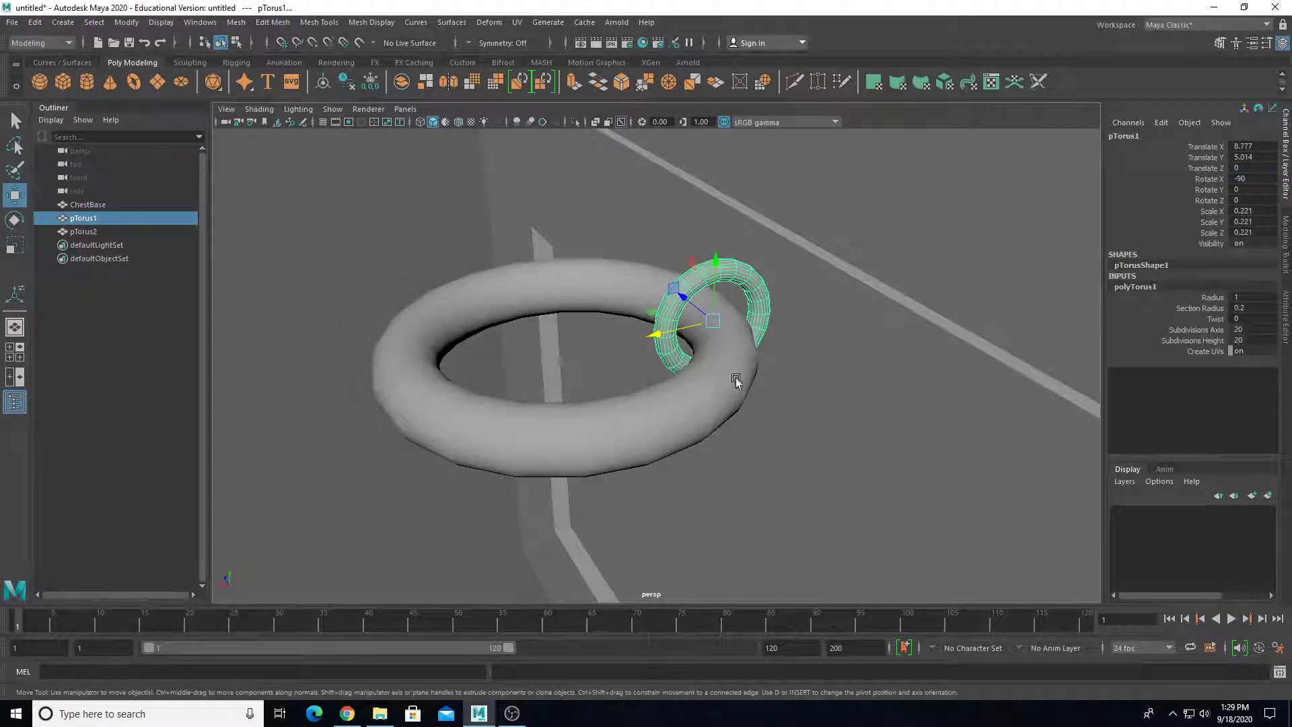
{"action": "left_click_drag", "start_coordinate": [700, 357], "coordinate": [591, 345], "text": "alt"}
{"action": "left_click", "coordinate": [591, 348]}
{"action": "key", "text": "Delete"}
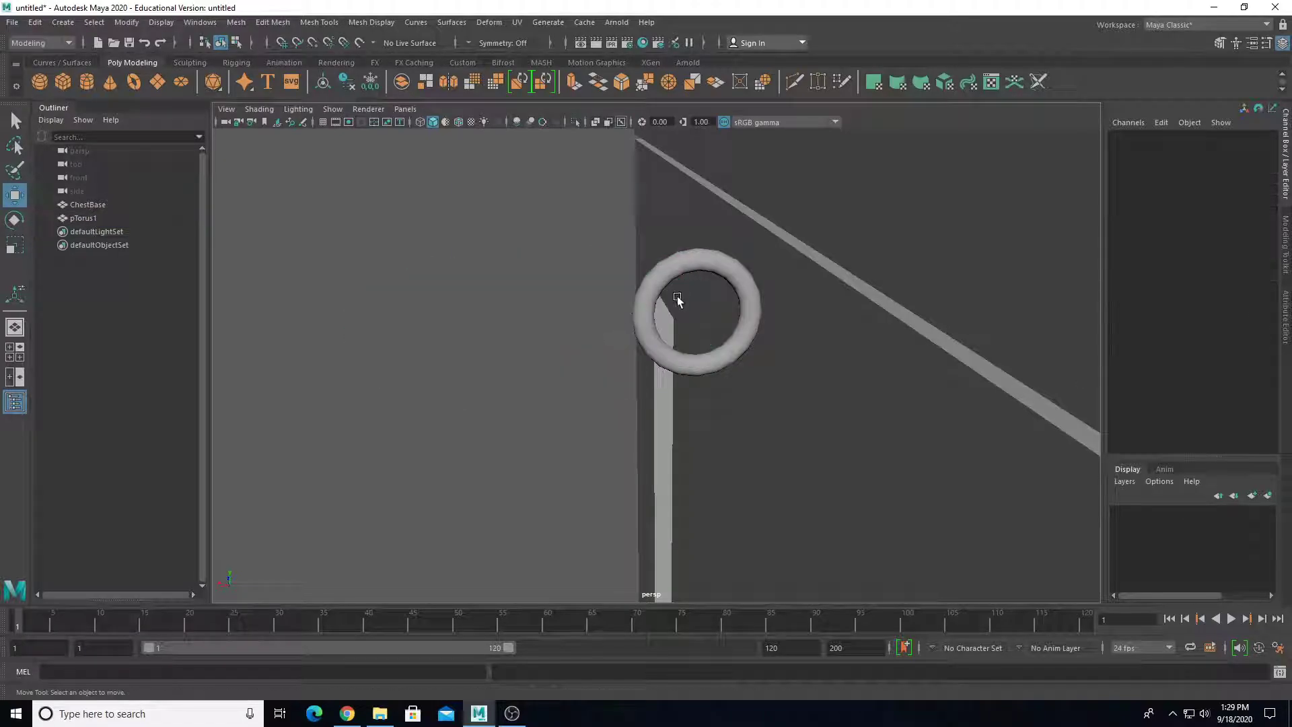
Set the small ring's Subdivisions Axis and Subdivisions Height to 12.
{"action": "left_click", "coordinate": [672, 273]}
{"action": "left_click", "coordinate": [1154, 287]}
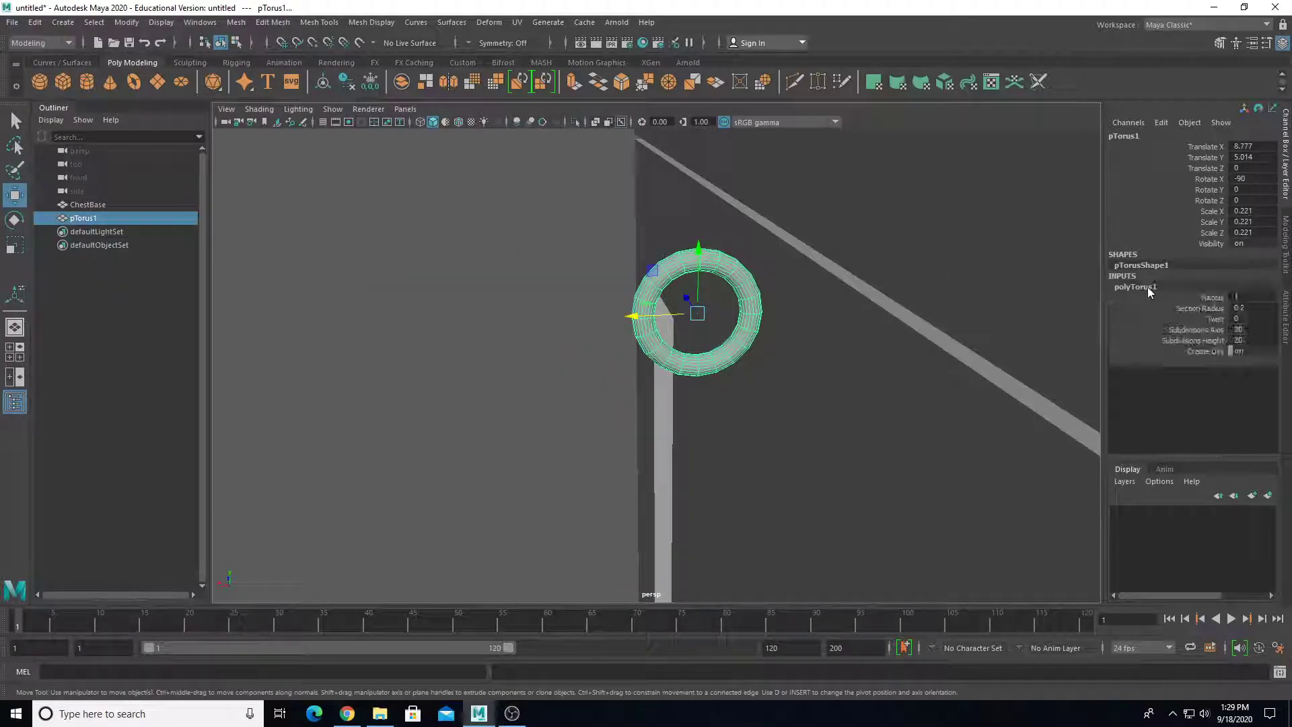
{"action": "left_click", "coordinate": [1246, 337]}
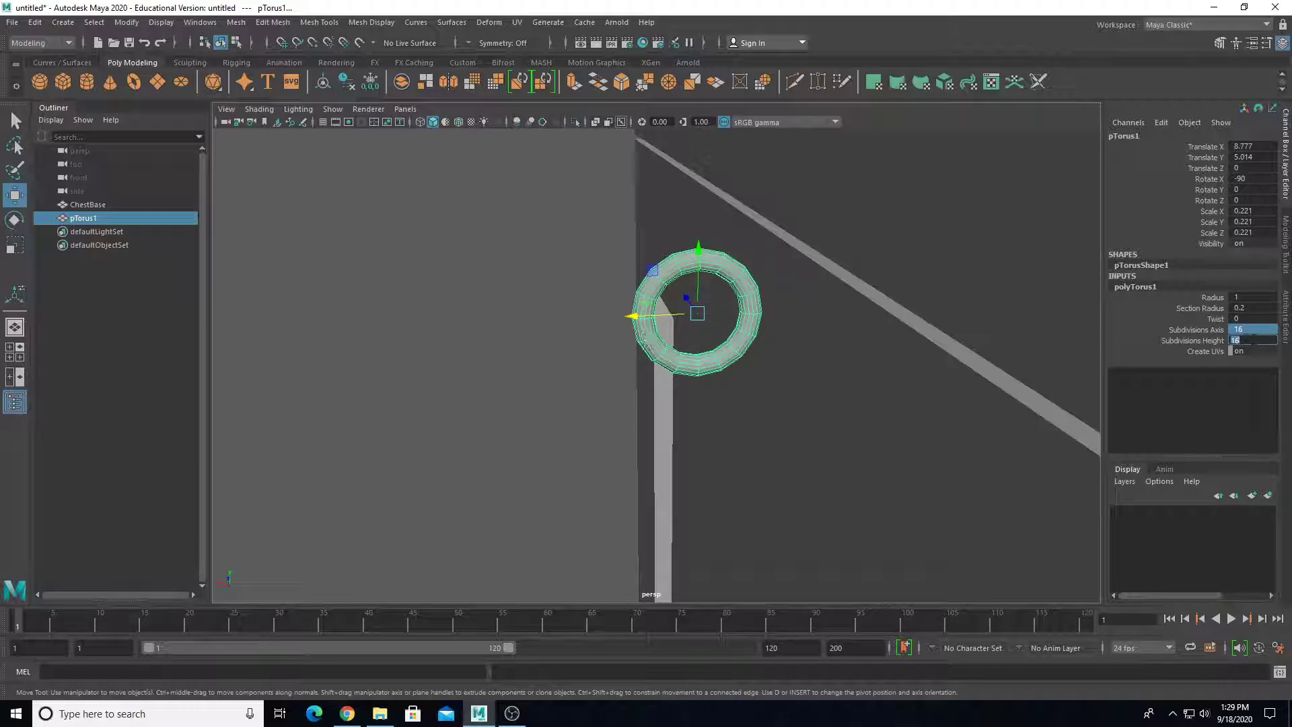
{"action": "type", "text": "12"}
{"action": "key", "text": "Return"}
Soften the edges of the small ring and reselect it.
{"action": "left_click_drag", "start_coordinate": [631, 400], "coordinate": [802, 317], "text": "alt"}
{"action": "left_click", "coordinate": [826, 352]}
{"action": "left_click", "coordinate": [673, 276]}
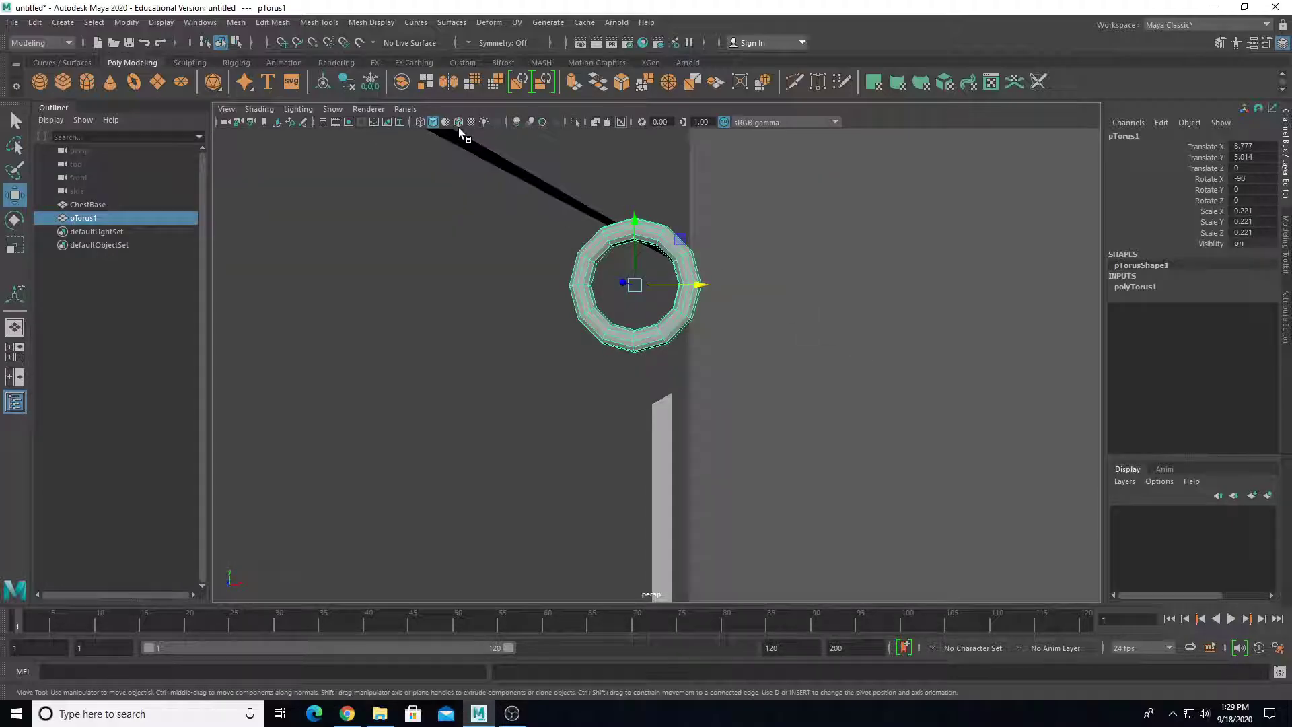
{"action": "left_click", "coordinate": [388, 24]}
{"action": "left_click", "coordinate": [401, 128]}
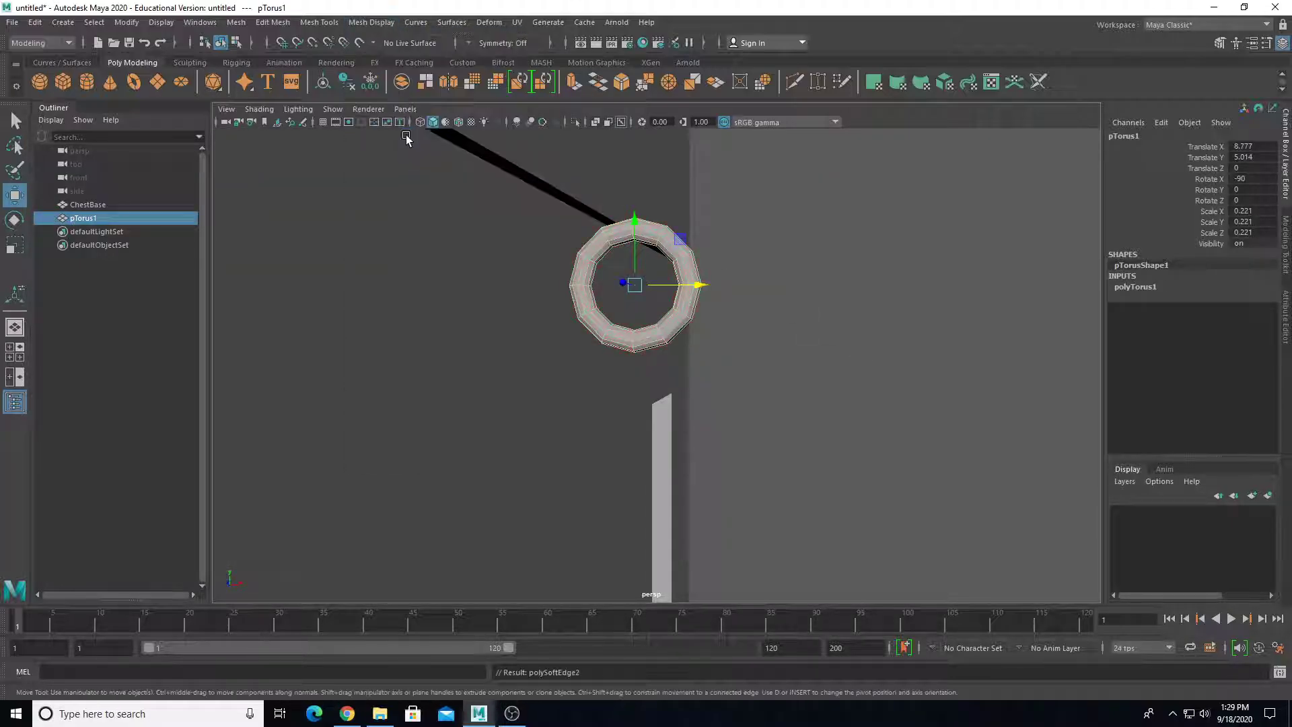
{"action": "left_click", "coordinate": [852, 222]}
{"action": "left_click", "coordinate": [693, 264]}
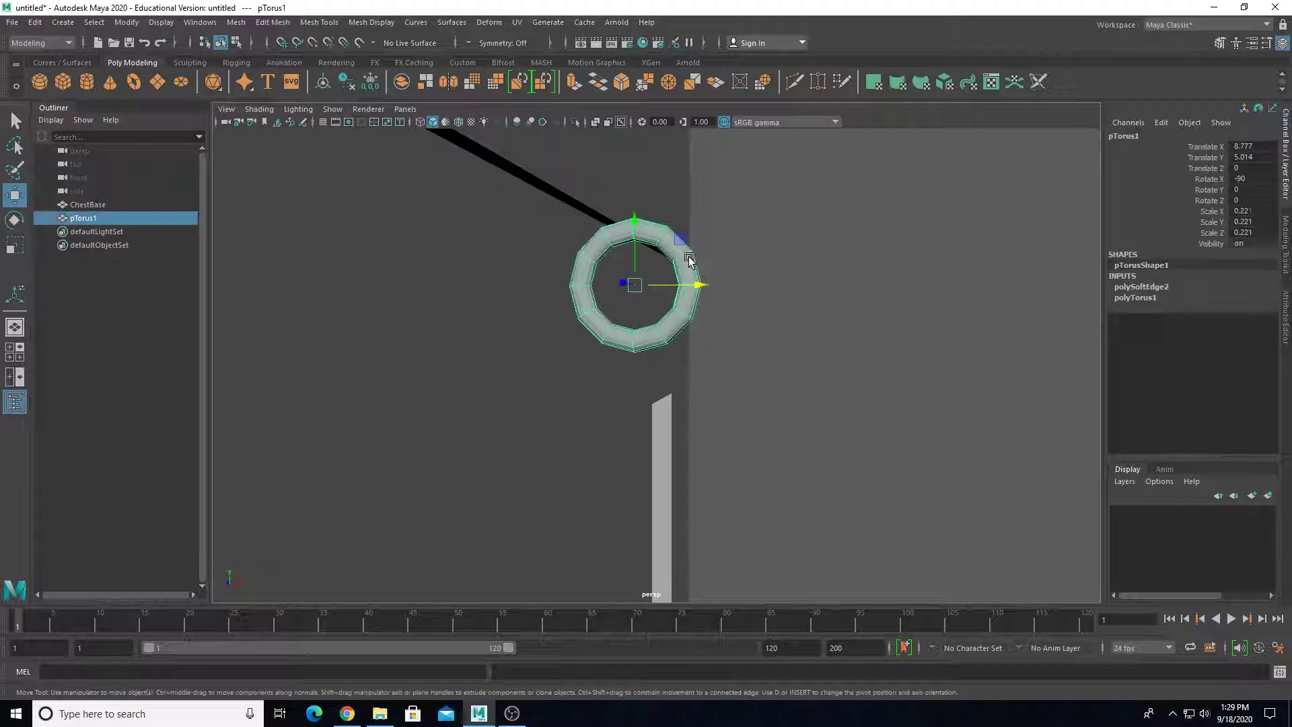
Duplicate the small ring and rotate the copy to -180 degrees in X so it lies flat.
{"action": "scroll", "coordinate": [693, 262], "scroll_direction": "down", "scroll_amount": 2}
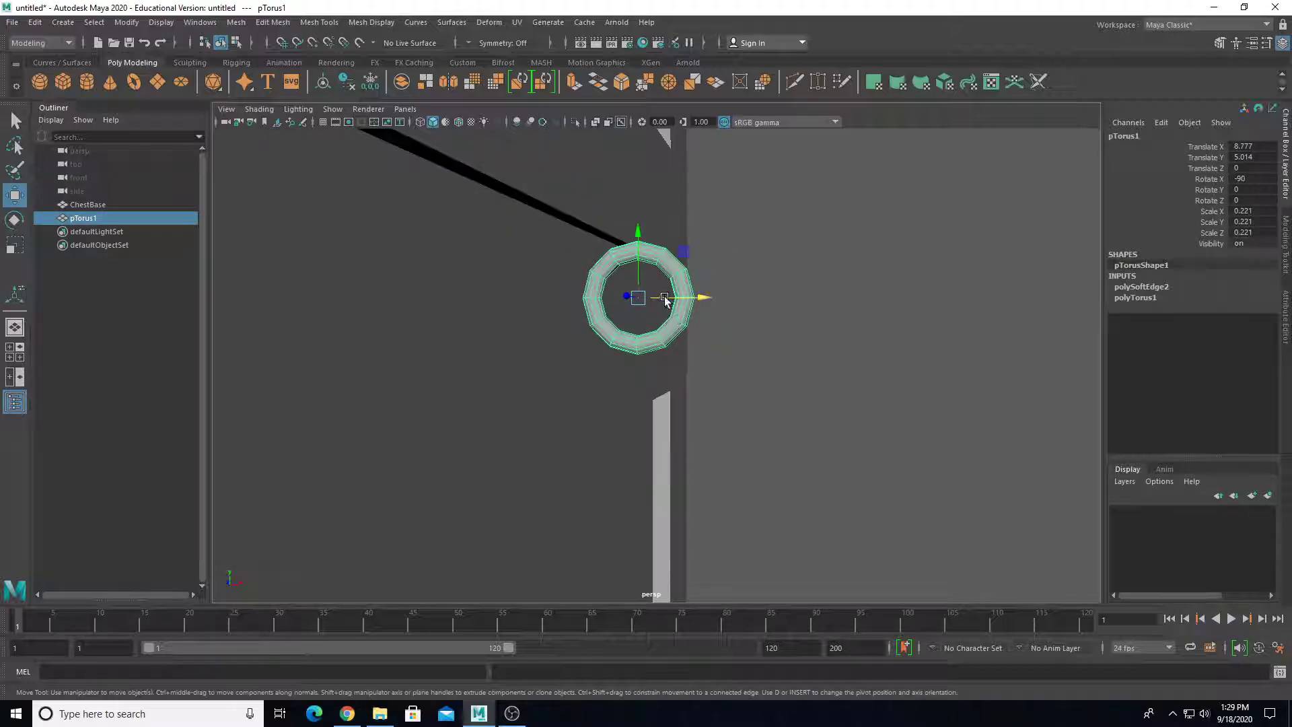
{"action": "key", "text": "ctrl+d"}
{"action": "key", "text": "e"}
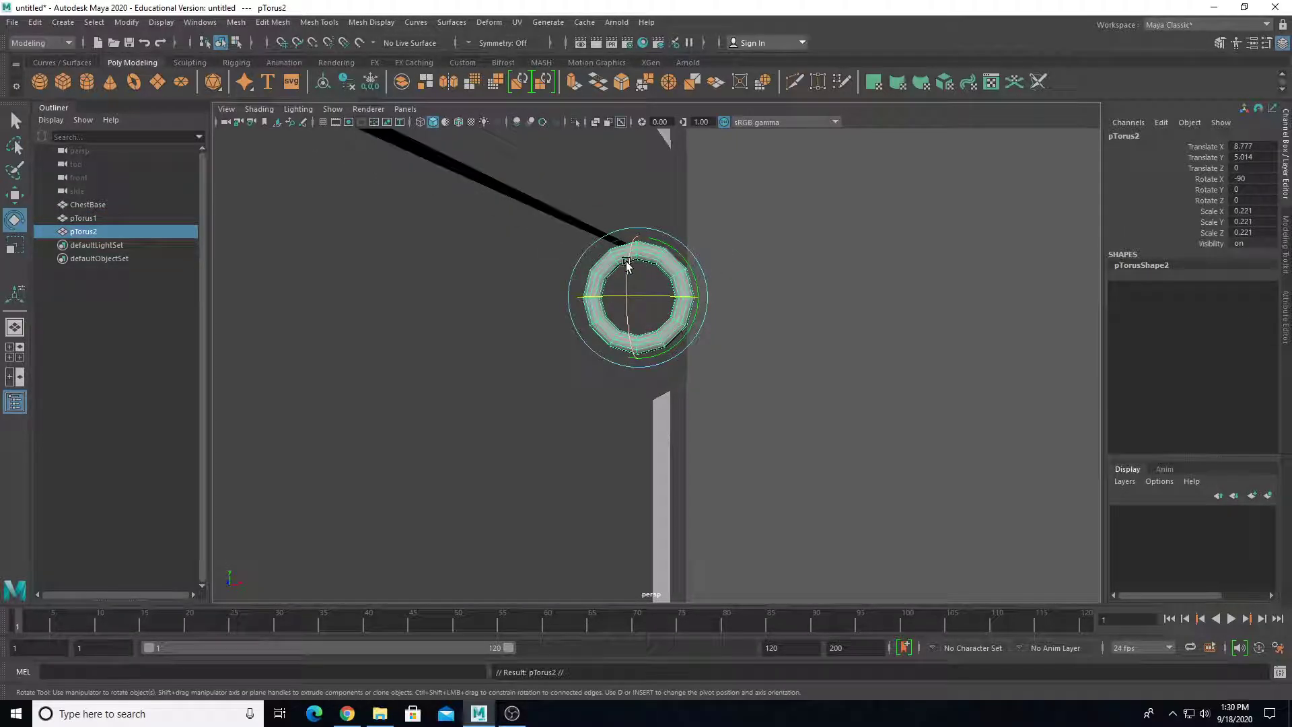
{"action": "left_click_drag", "start_coordinate": [626, 264], "coordinate": [610, 358]}
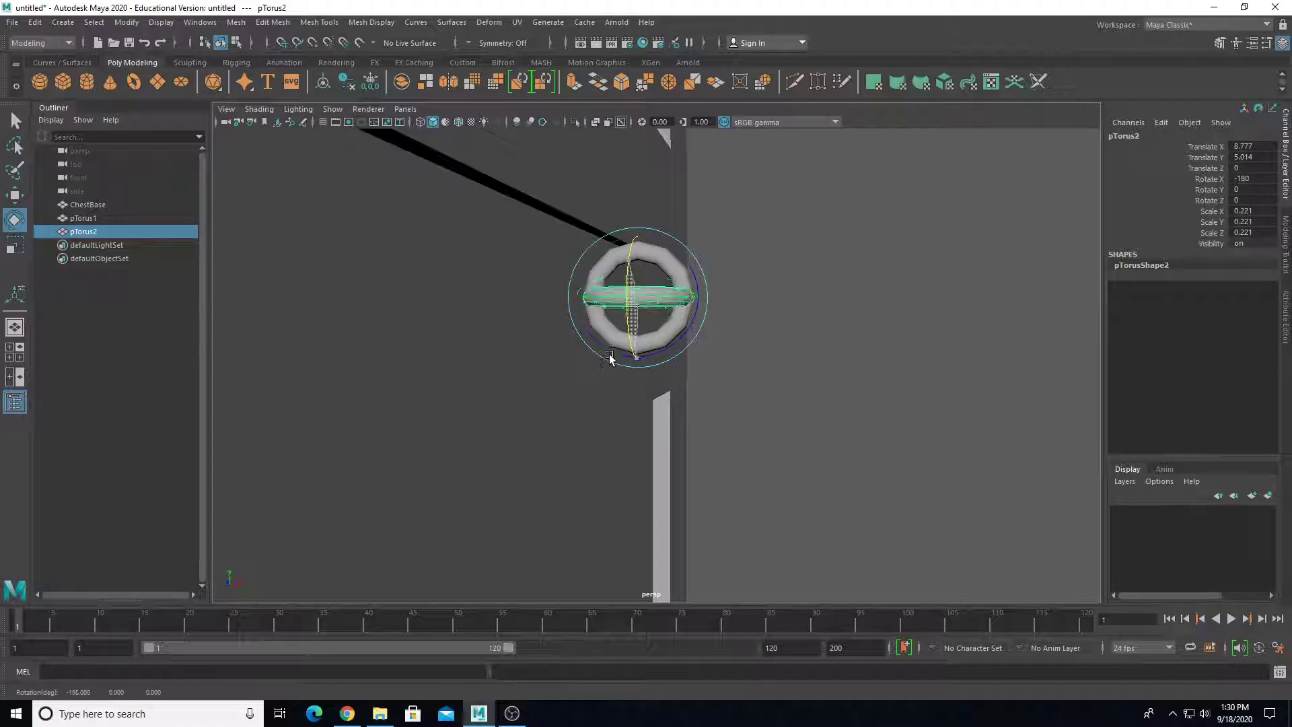
Enlarge the flat duplicate ring and move it outward from the chest so it passes through the small ring.
{"action": "key", "text": "w"}
{"action": "middle_click_drag", "start_coordinate": [655, 280], "coordinate": [701, 280]}
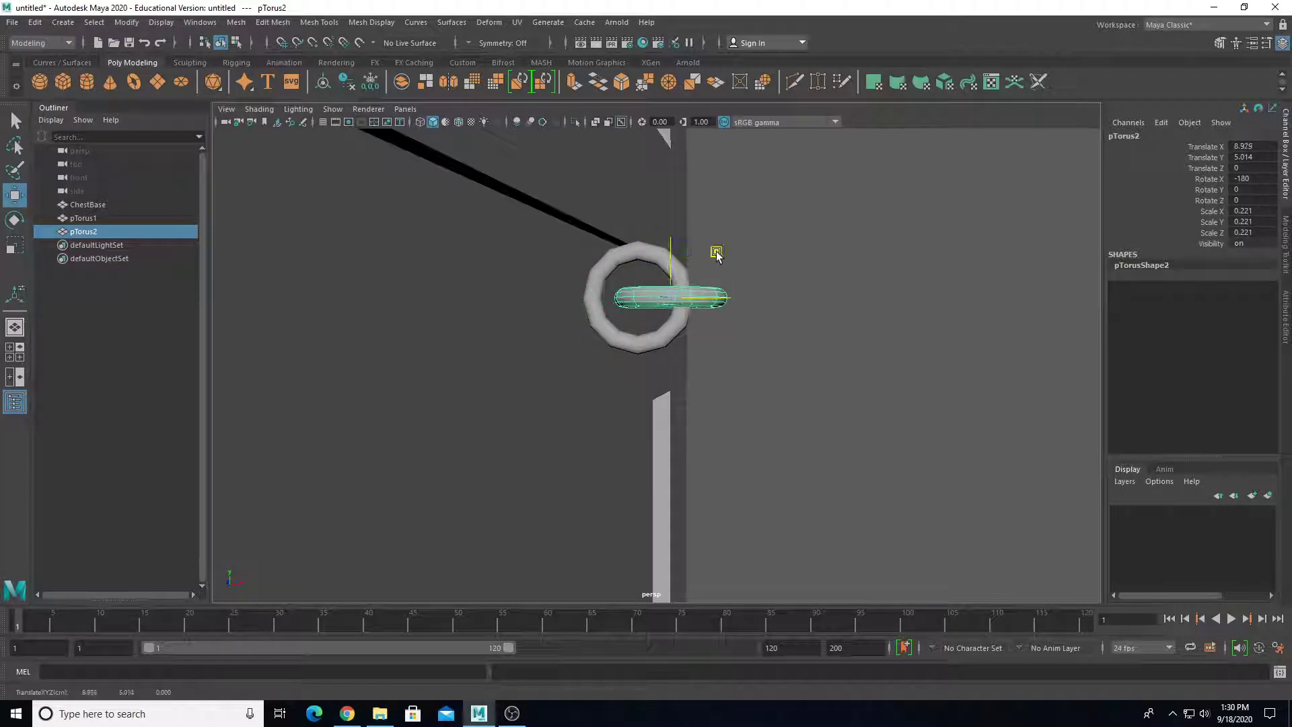
{"action": "left_click_drag", "start_coordinate": [687, 291], "coordinate": [710, 266]}
{"action": "key", "text": "w"}
{"action": "middle_click_drag", "start_coordinate": [710, 265], "coordinate": [815, 251]}
{"action": "left_click_drag", "start_coordinate": [815, 251], "coordinate": [592, 311], "text": "alt"}
Delete the faces of the small ring's half nearest the chest, leaving the outer half.
{"action": "left_click", "coordinate": [693, 249]}
{"action": "scroll", "coordinate": [595, 312], "scroll_direction": "up", "scroll_amount": 5}
{"action": "scroll", "coordinate": [575, 361], "scroll_direction": "down", "scroll_amount": 1}
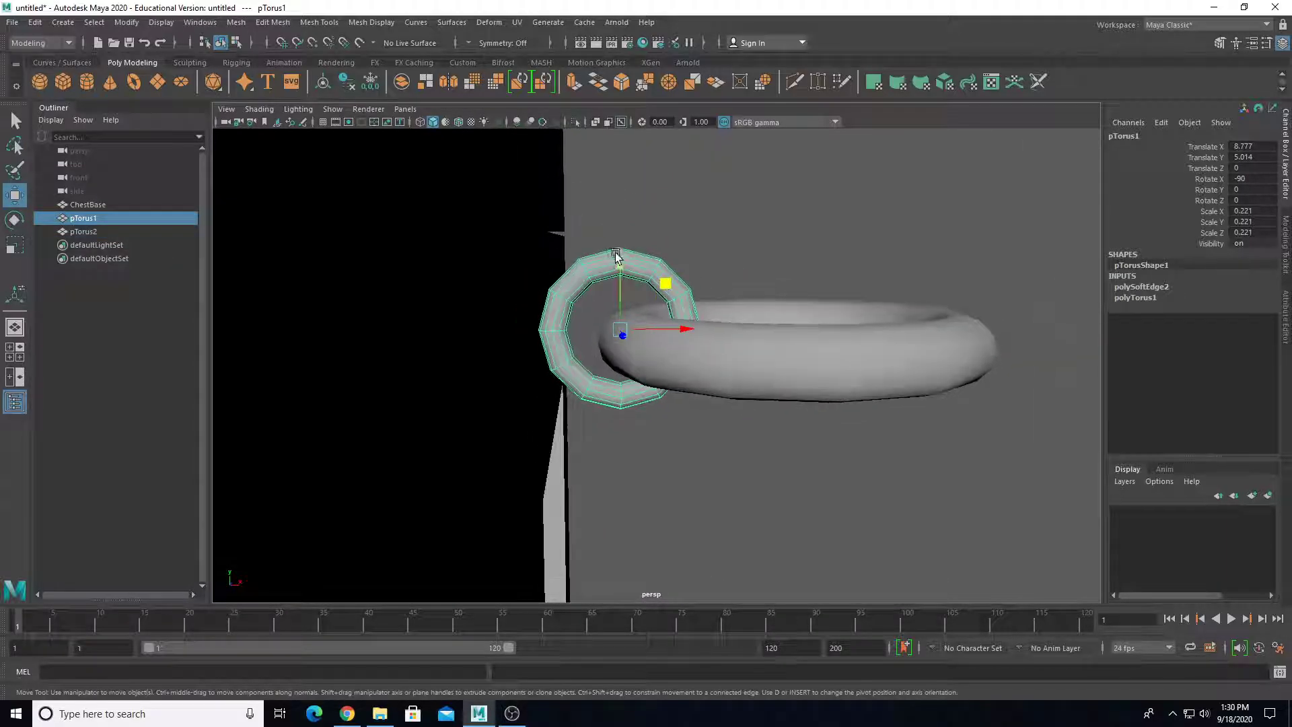
{"action": "right_click", "coordinate": [597, 263]}
{"action": "left_click", "coordinate": [598, 286]}
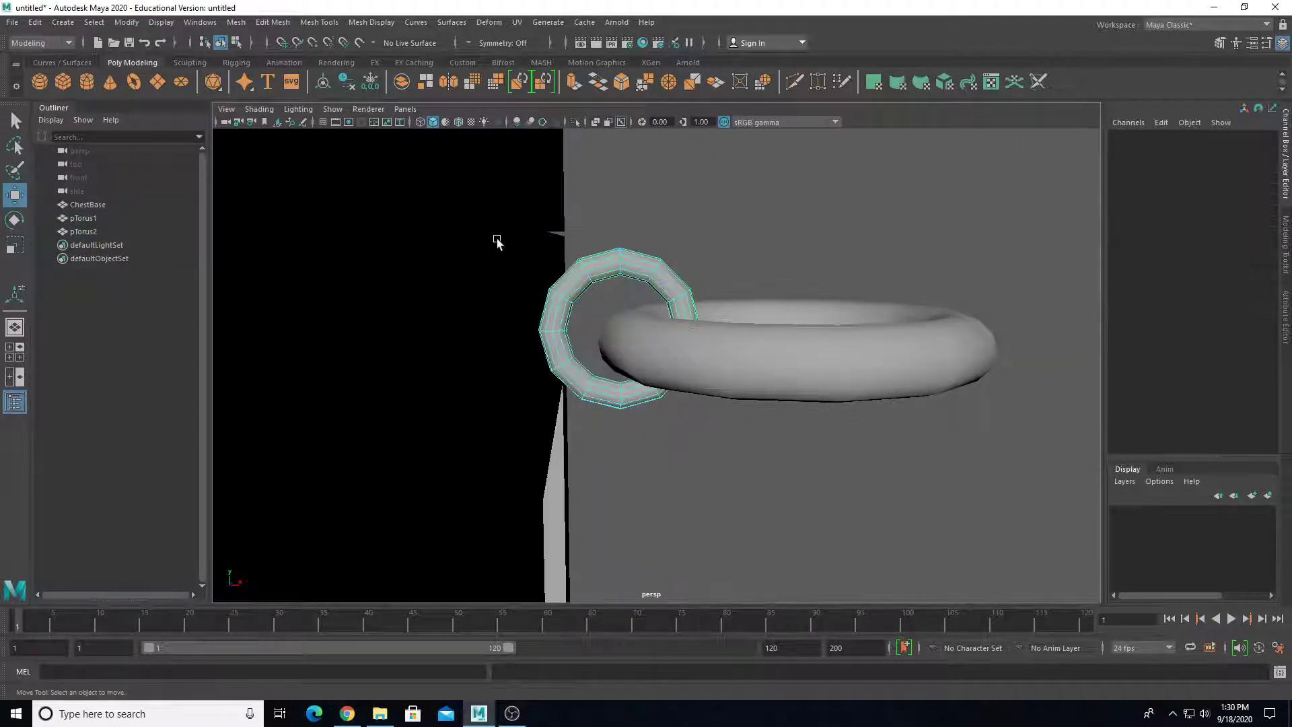
{"action": "left_click_drag", "start_coordinate": [604, 439], "coordinate": [601, 439]}
{"action": "key", "text": "Delete"}
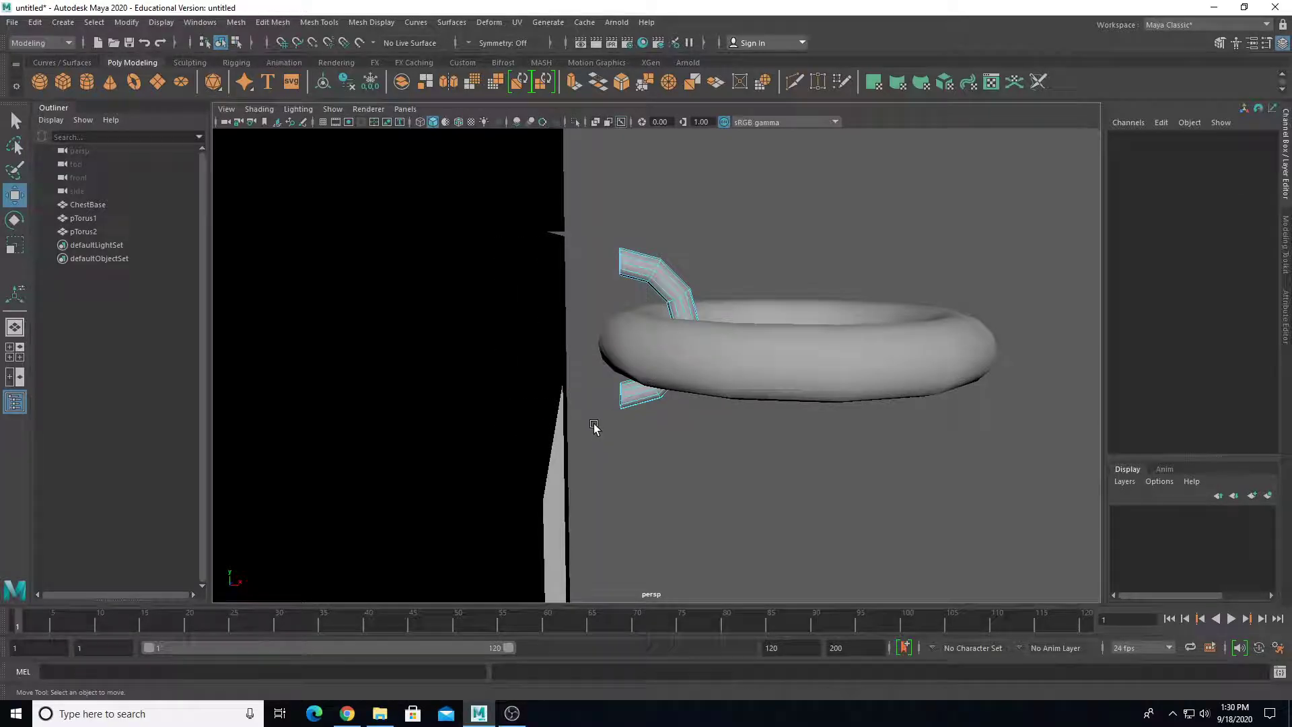
Extrude the edge loops at both open ends of the half-ring bracket straight toward the chest.
{"action": "right_click", "coordinate": [645, 263]}
{"action": "left_click", "coordinate": [634, 246]}
{"action": "left_click", "coordinate": [619, 256]}
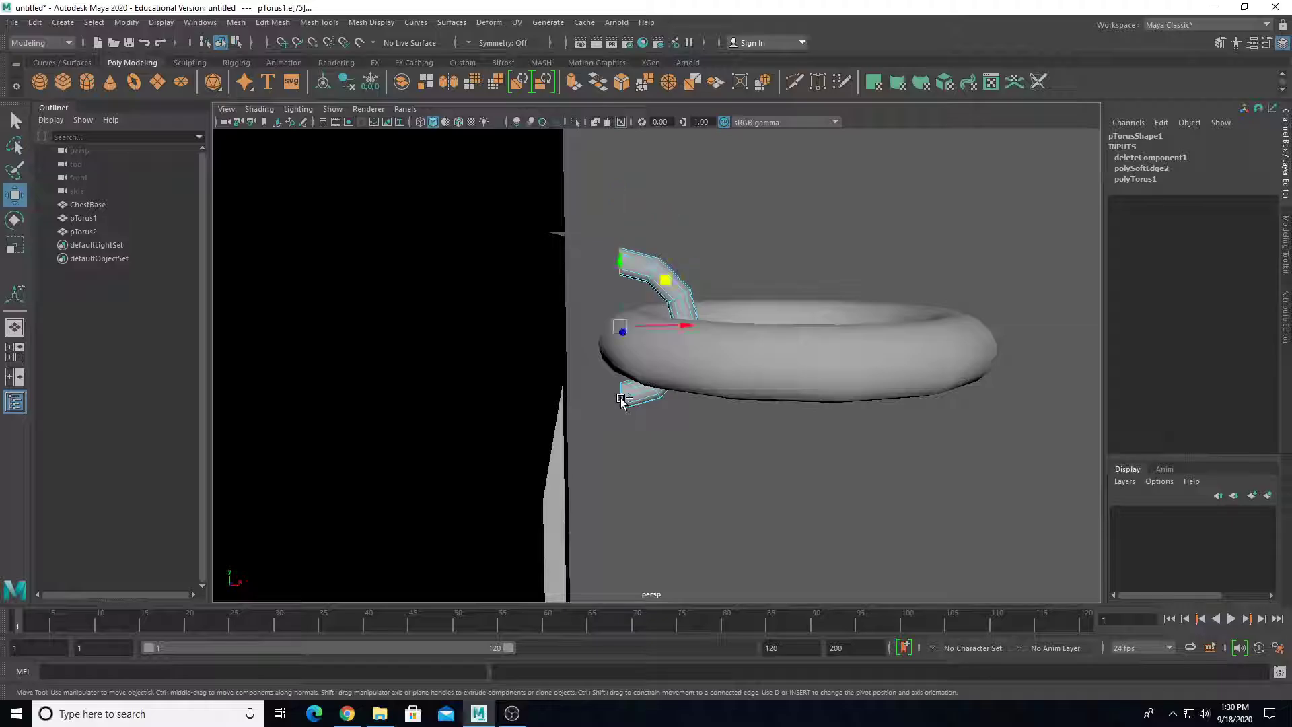
{"action": "mouse_move", "coordinate": [628, 418]}
{"action": "left_mouse_down", "text": "alt"}
{"action": "mouse_move", "coordinate": [657, 378]}
{"action": "mouse_move", "coordinate": [595, 414]}
{"action": "mouse_move", "coordinate": [519, 504]}
{"action": "mouse_move", "coordinate": [300, 505]}
{"action": "mouse_move", "coordinate": [265, 462]}
{"action": "mouse_move", "coordinate": [285, 449]}
{"action": "mouse_move", "coordinate": [620, 476]}
{"action": "mouse_move", "coordinate": [595, 468]}
{"action": "mouse_move", "coordinate": [621, 442]}
{"action": "left_mouse_up", "text": "alt"}
{"action": "left_click", "coordinate": [1285, 251]}
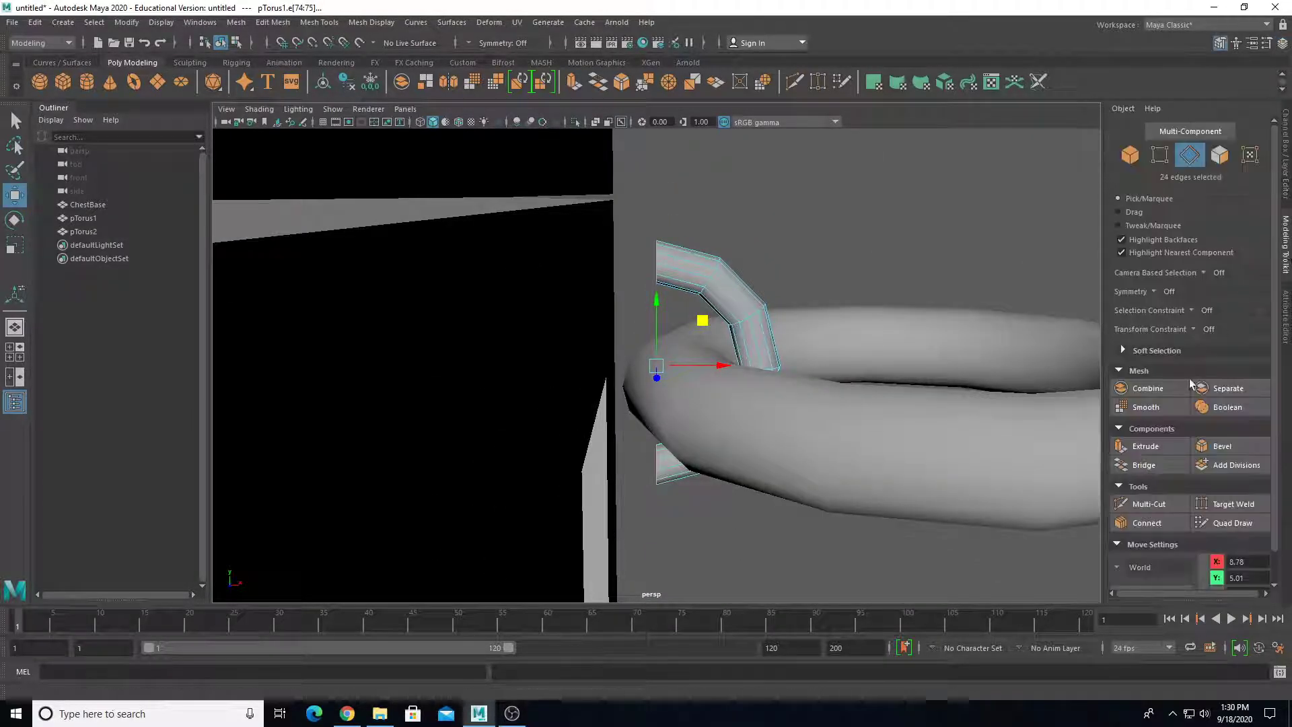
{"action": "left_click", "coordinate": [1159, 446]}
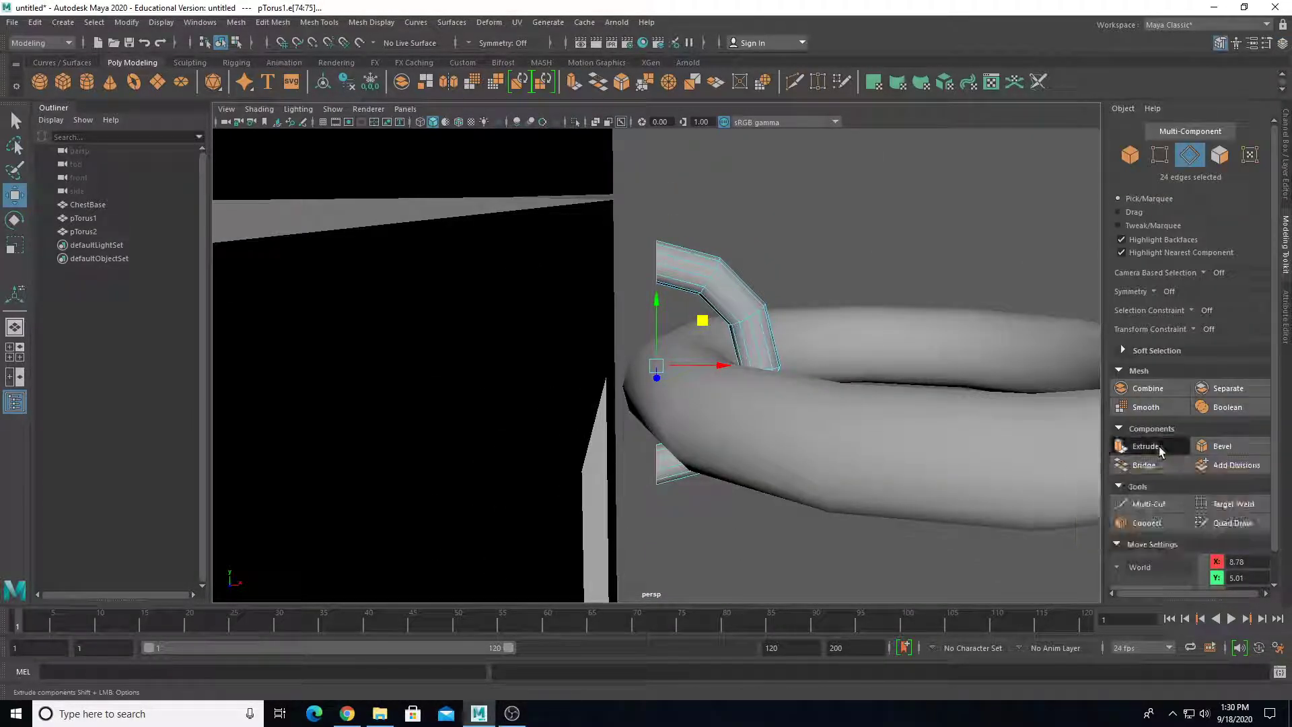
{"action": "key", "text": "w"}
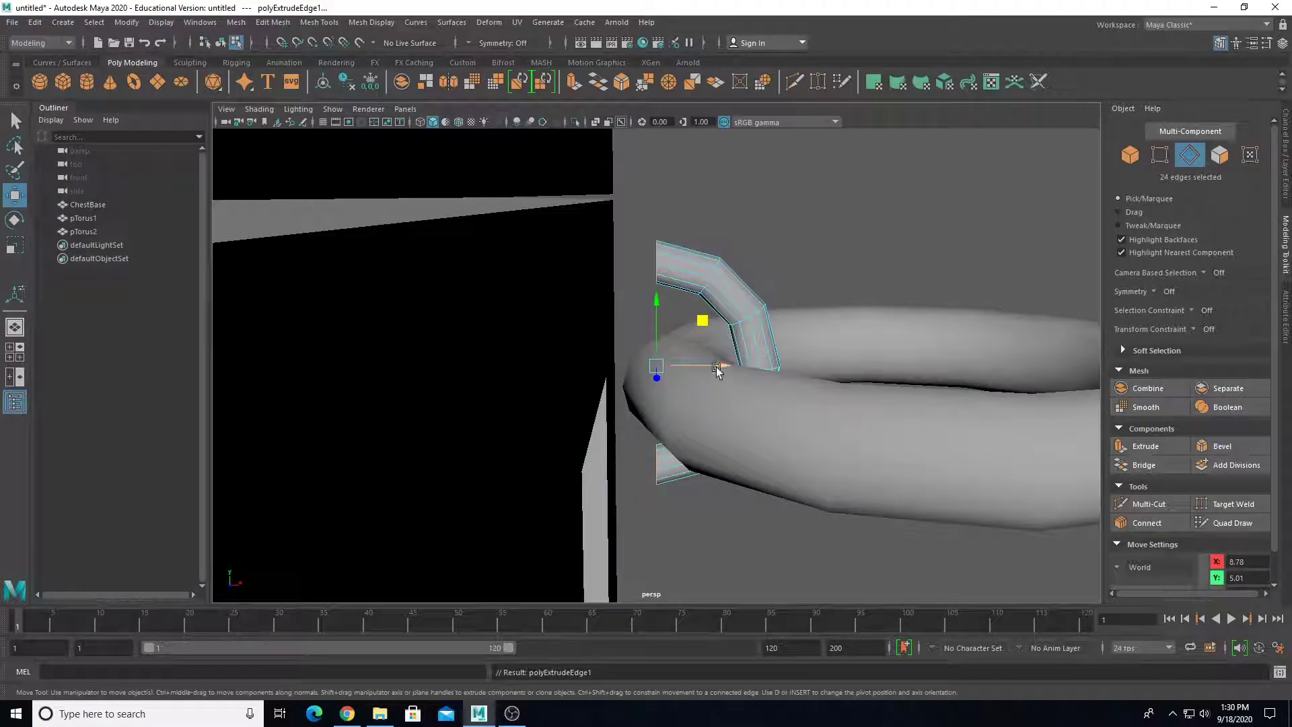
{"action": "left_click_drag", "start_coordinate": [717, 370], "coordinate": [669, 388]}
{"action": "right_click_drag", "start_coordinate": [698, 333], "coordinate": [746, 315]}
Soften the edges of the extended half-ring bracket.
{"action": "left_click", "coordinate": [899, 356]}
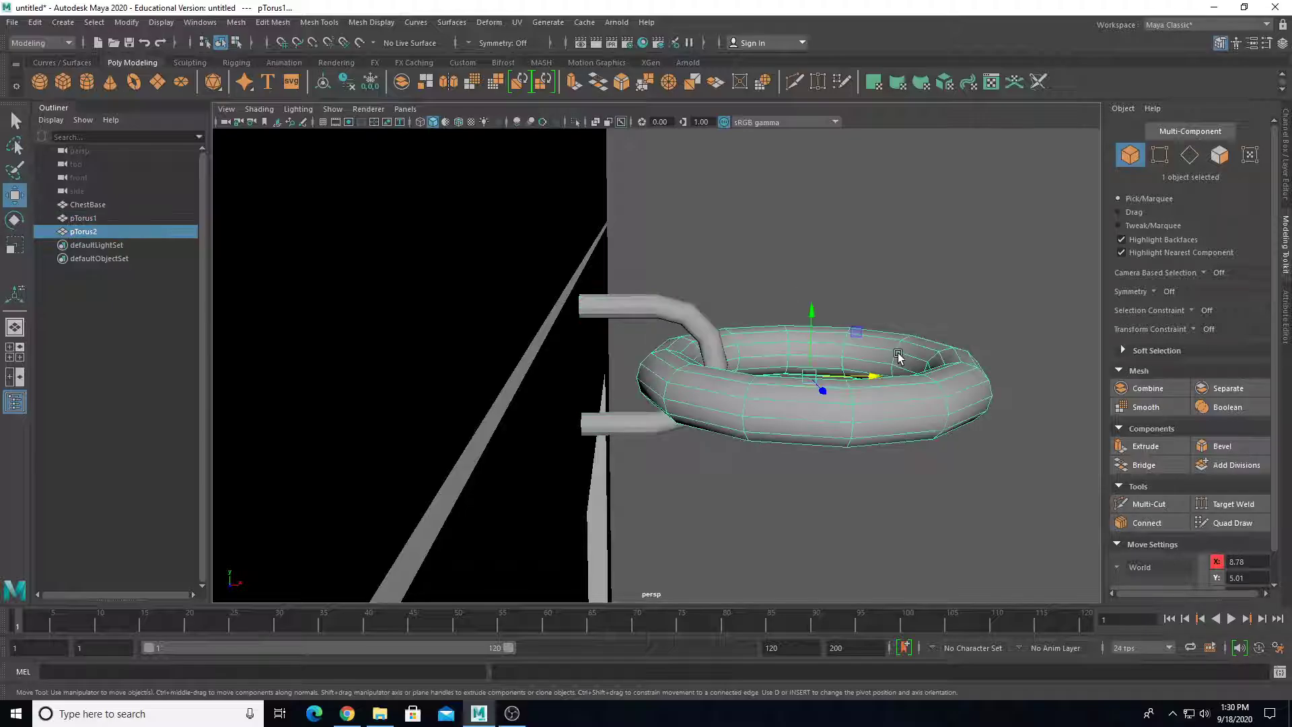
{"action": "left_click", "coordinate": [617, 308]}
{"action": "left_click", "coordinate": [721, 280]}
{"action": "left_click", "coordinate": [658, 316]}
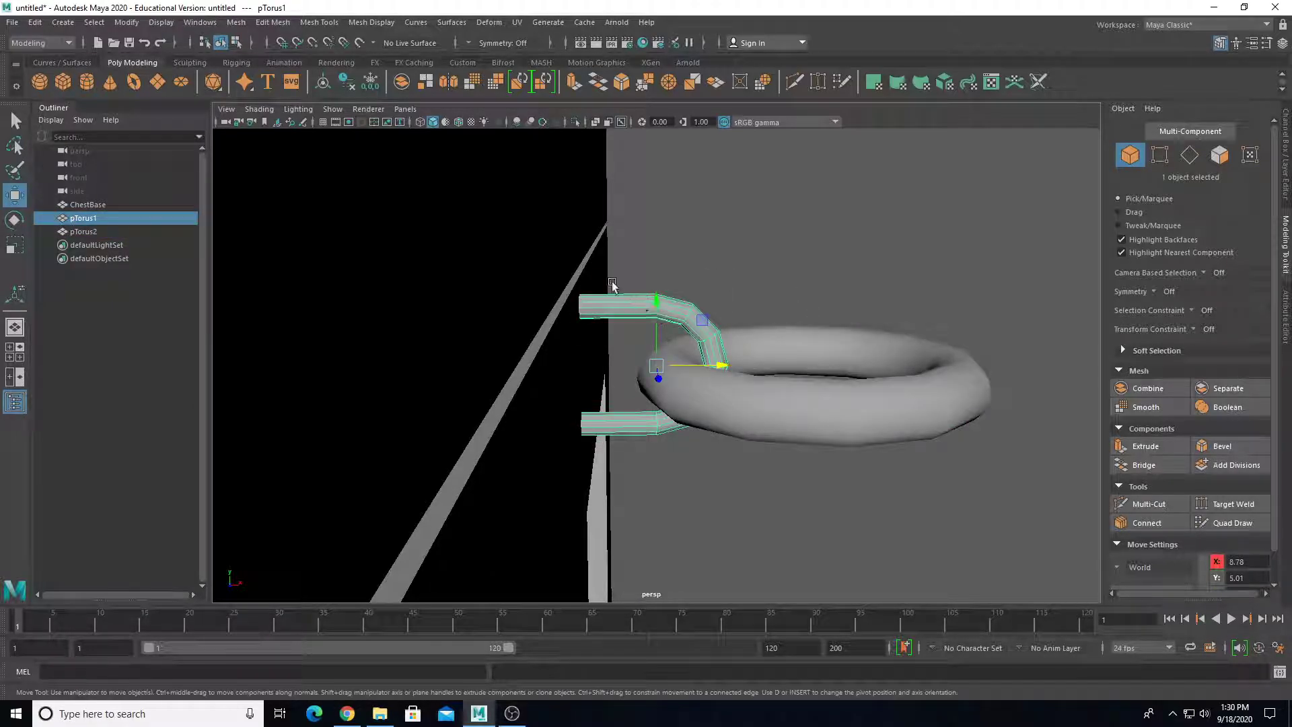
{"action": "left_click", "coordinate": [320, 23]}
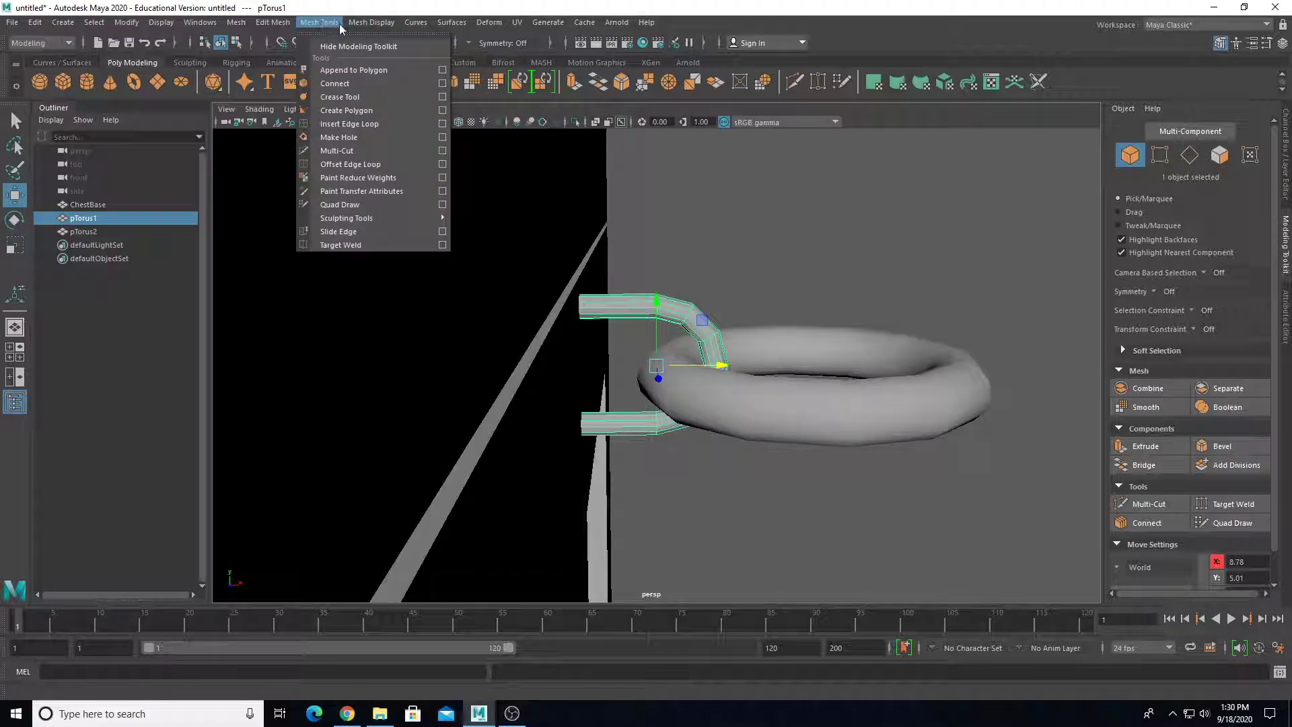
{"action": "mouse_move", "coordinate": [381, 26]}
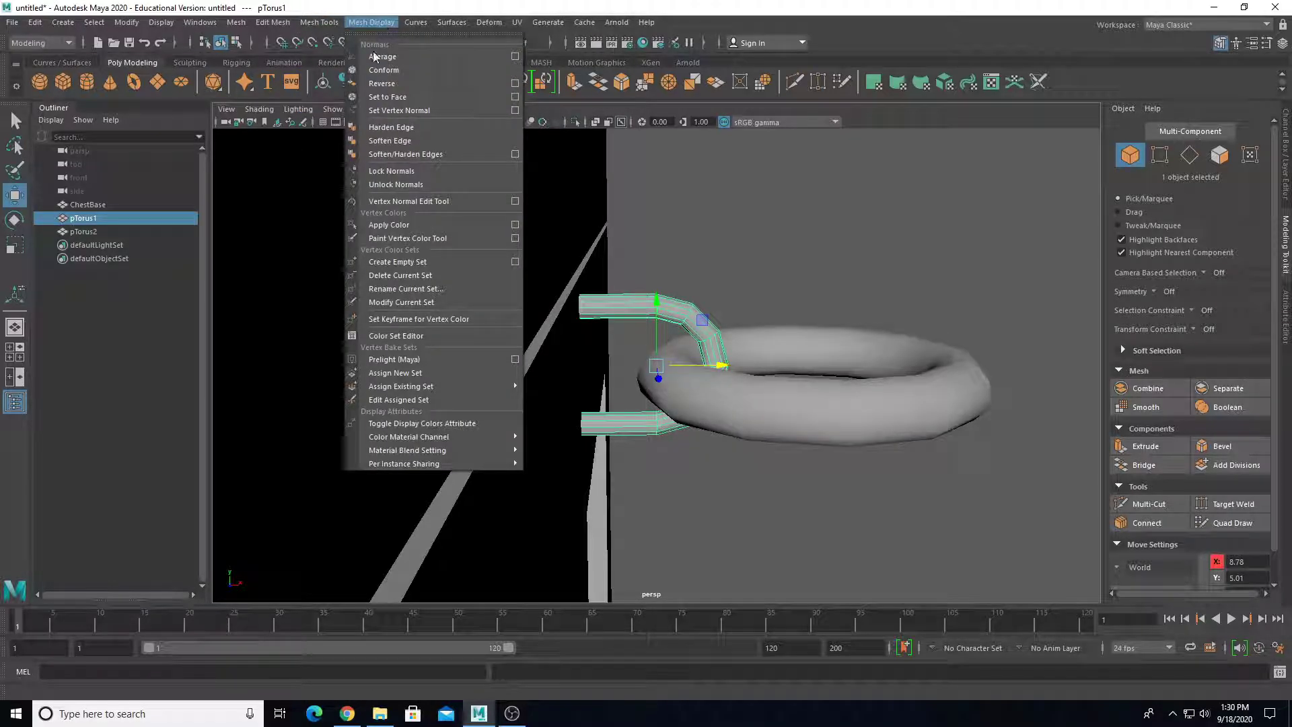
{"action": "left_click", "coordinate": [392, 140]}
{"action": "left_click", "coordinate": [771, 310]}
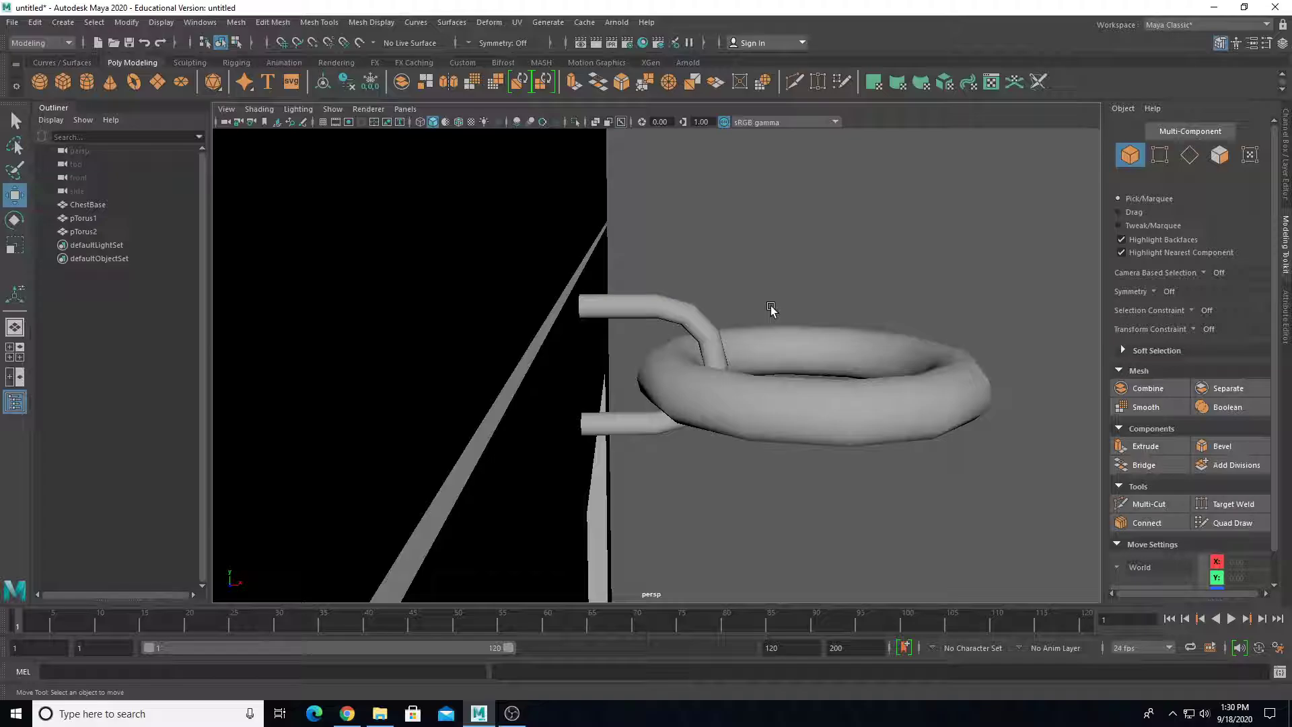
Create a polygon cube and move it along X out past the end of the chest.
{"action": "left_click", "coordinate": [704, 316]}
{"action": "left_click_drag", "start_coordinate": [705, 316], "coordinate": [641, 447], "text": "alt"}
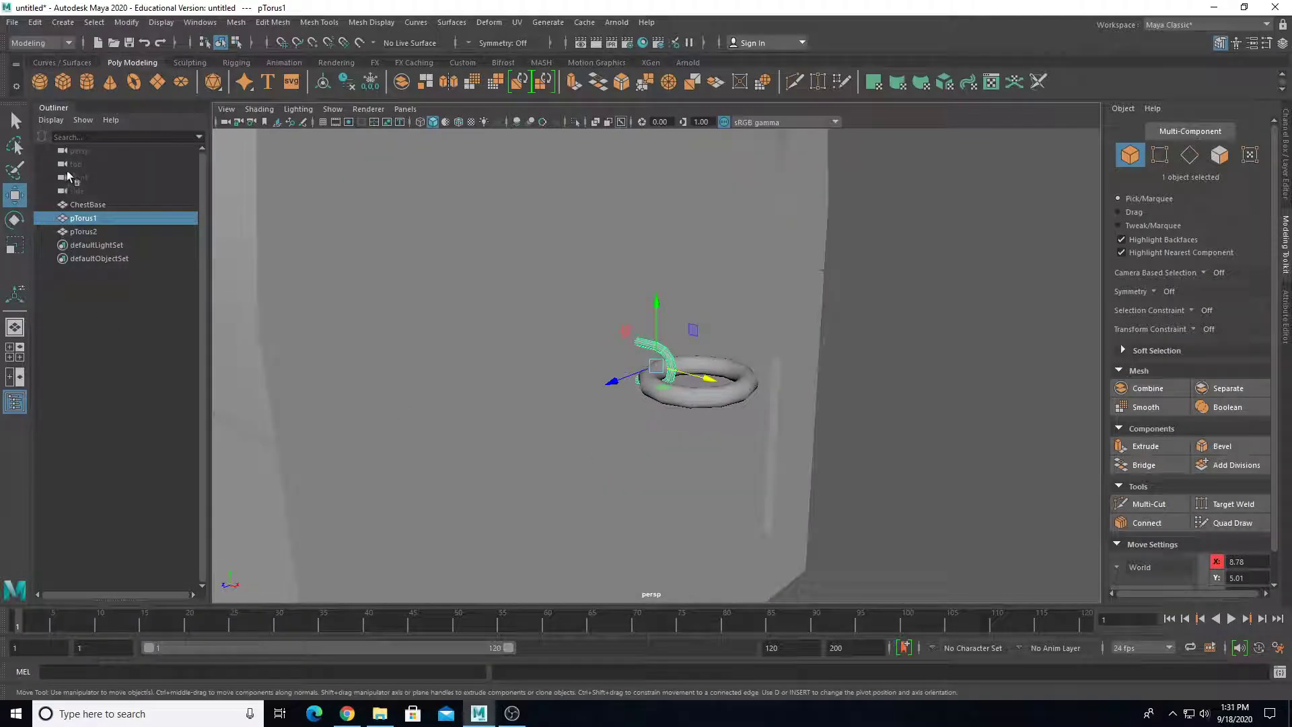
{"action": "left_click", "coordinate": [64, 83]}
{"action": "scroll", "coordinate": [509, 547], "scroll_direction": "down", "scroll_amount": 5}
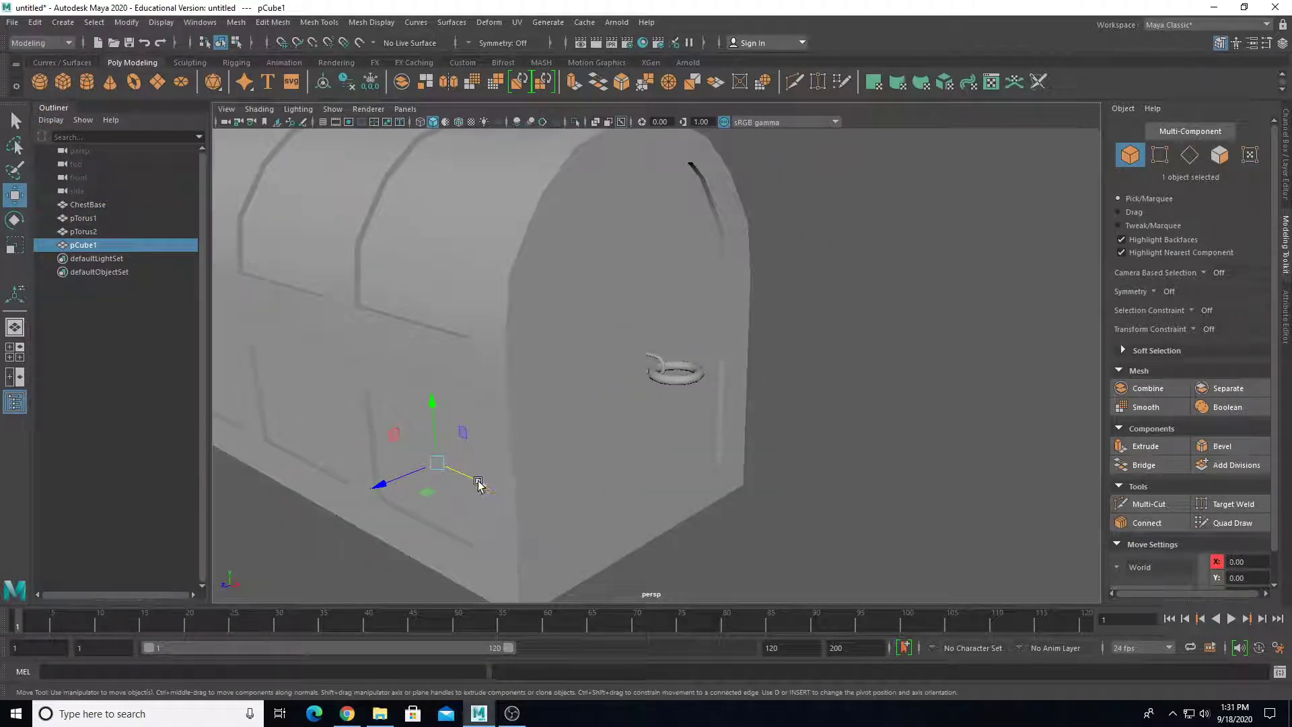
{"action": "left_click_drag", "start_coordinate": [478, 482], "coordinate": [817, 543]}
Scale the cube down into a small thin plate with an X scale of about 0.14.
{"action": "key", "text": "r"}
{"action": "middle_click_drag", "start_coordinate": [735, 567], "coordinate": [681, 461], "text": "alt"}
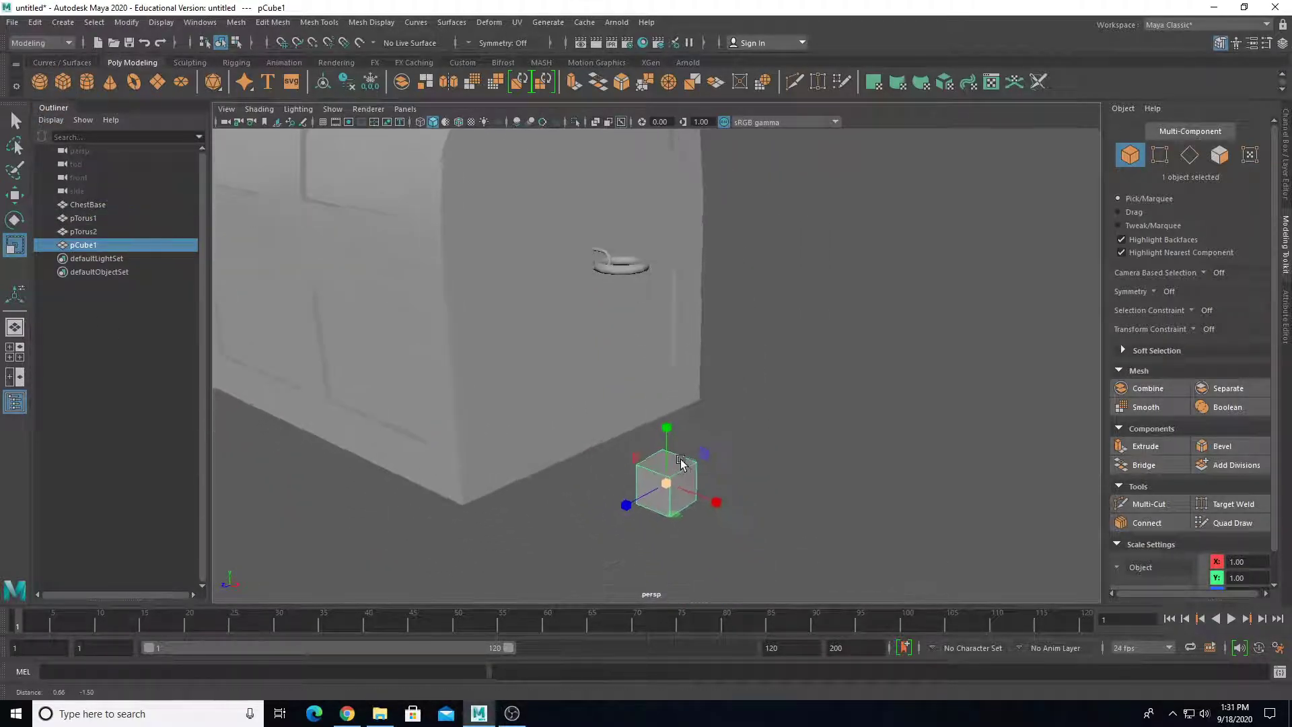
{"action": "left_click_drag", "start_coordinate": [682, 461], "coordinate": [610, 439], "text": "alt"}
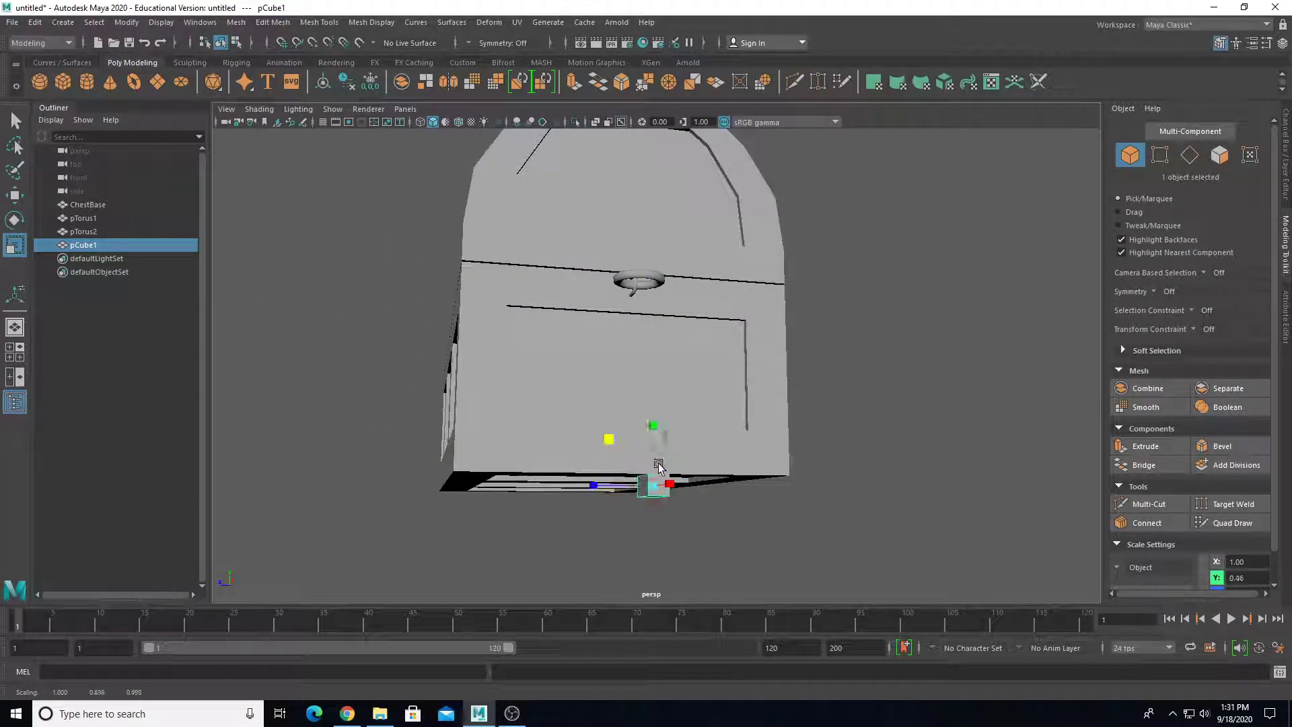
{"action": "left_click_drag", "start_coordinate": [644, 486], "coordinate": [624, 482]}
{"action": "left_click_drag", "start_coordinate": [625, 482], "coordinate": [711, 497], "text": "alt"}
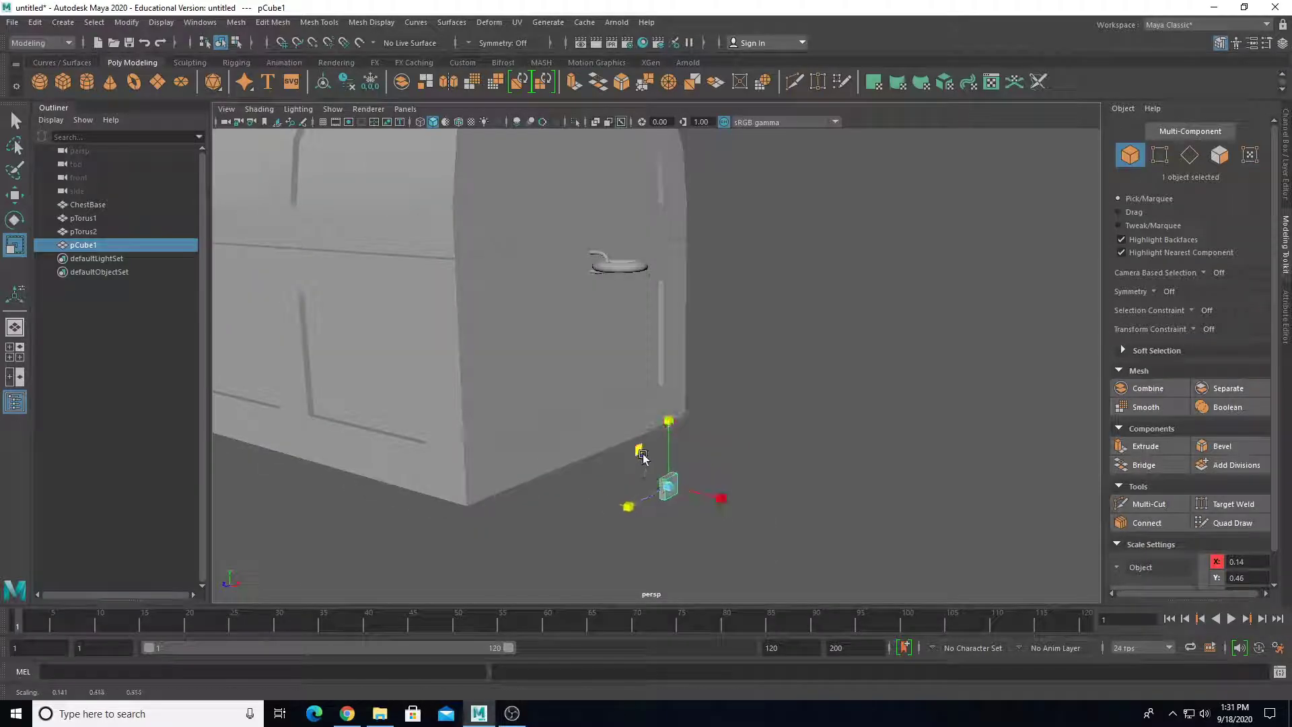
Move the thin plate up against the chest end behind the bracket, at about 8.52 in X and 5.08 in Y.
{"action": "key", "text": "w"}
{"action": "left_click_drag", "start_coordinate": [708, 462], "coordinate": [631, 232]}
{"action": "key", "text": "f"}
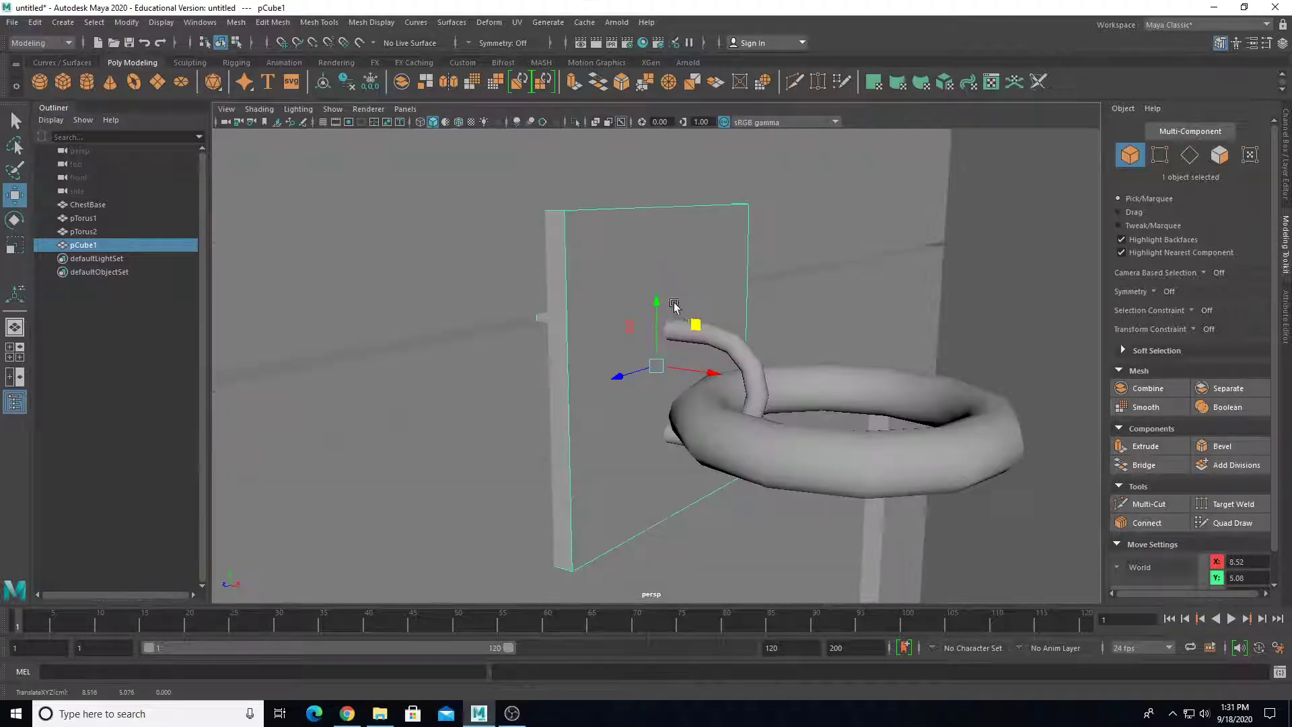
{"action": "left_click_drag", "start_coordinate": [673, 307], "coordinate": [658, 335], "text": "alt"}
Scale the plate to about 0.63 in Y and 1.32 in Z, and lower it to about 4.84 in Y.
{"action": "key", "text": "r"}
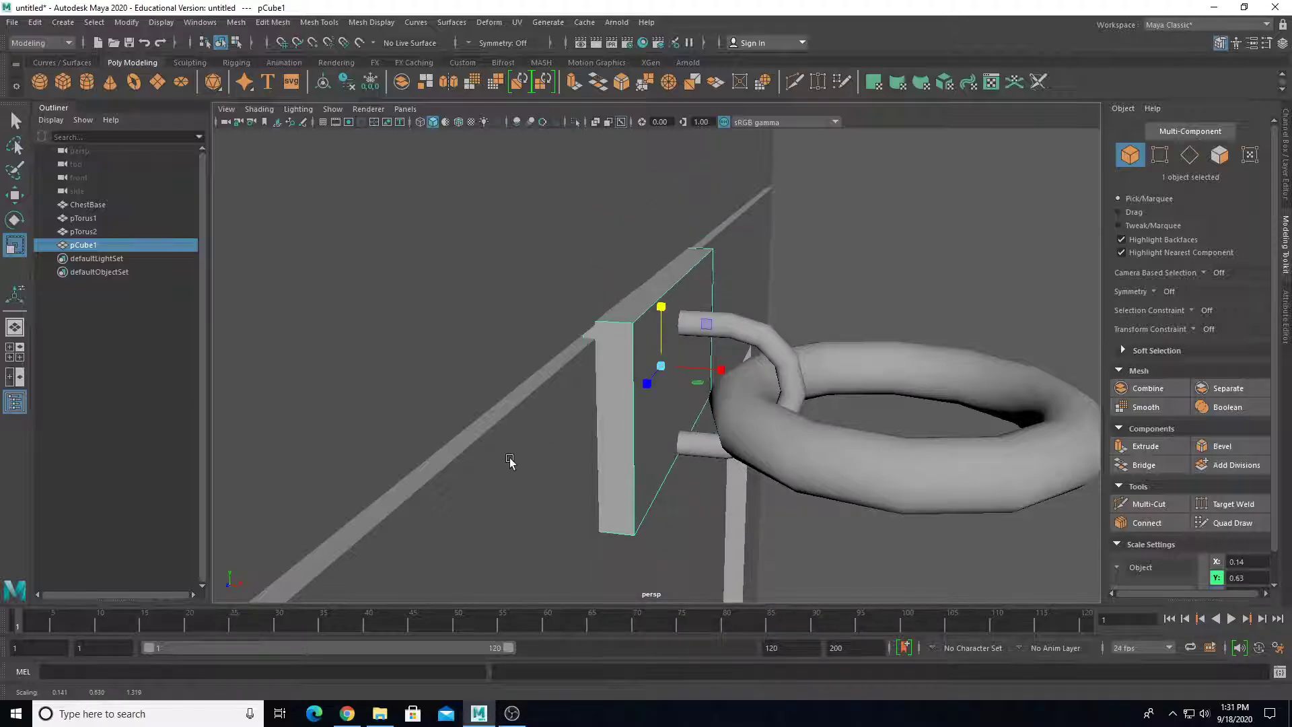
{"action": "mouse_move", "coordinate": [514, 462]}
{"action": "left_mouse_down", "text": "alt"}
{"action": "mouse_move", "coordinate": [522, 433]}
{"action": "mouse_move", "coordinate": [511, 438]}
{"action": "left_mouse_up", "text": "alt"}
{"action": "key", "text": "w"}
{"action": "left_click_drag", "start_coordinate": [703, 355], "coordinate": [653, 409], "text": "alt"}
{"action": "left_click_drag", "start_coordinate": [658, 305], "coordinate": [744, 453]}
Set the plate's subdivisions to 1 in width, 5 in height and 6 in depth.
{"action": "left_click", "coordinate": [1286, 180]}
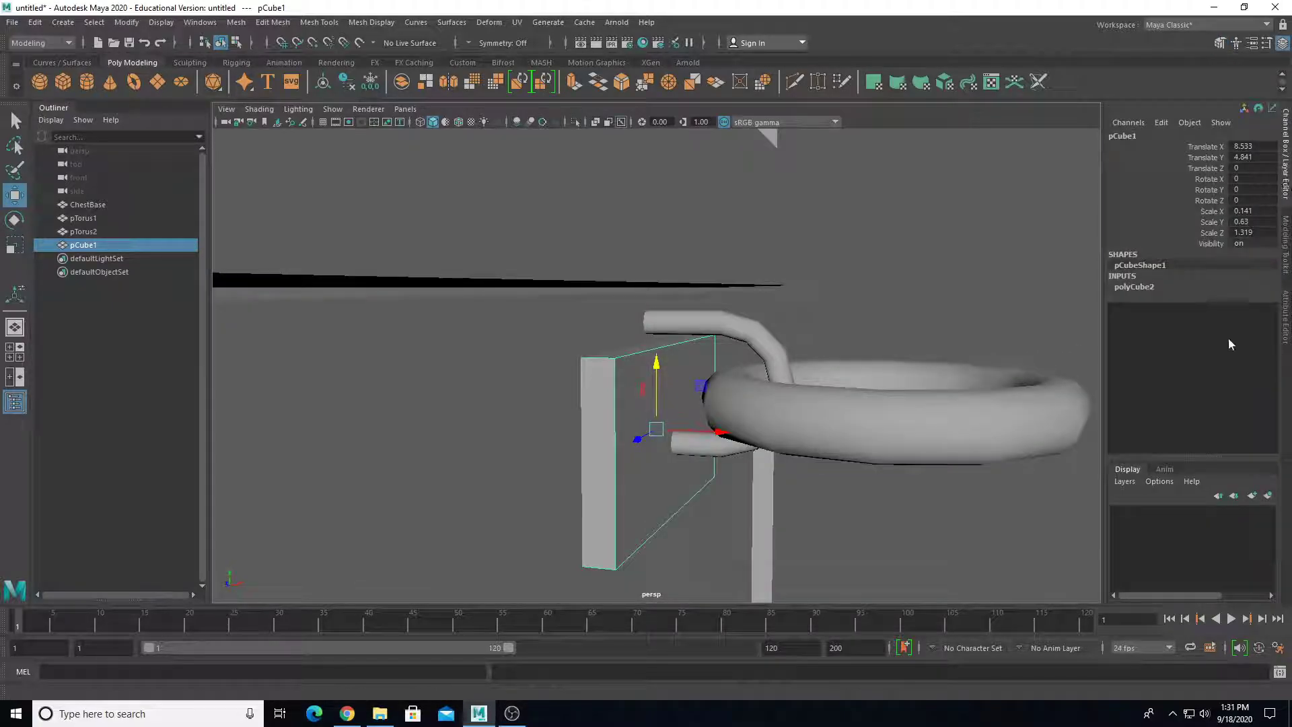
{"action": "left_click", "coordinate": [1168, 288]}
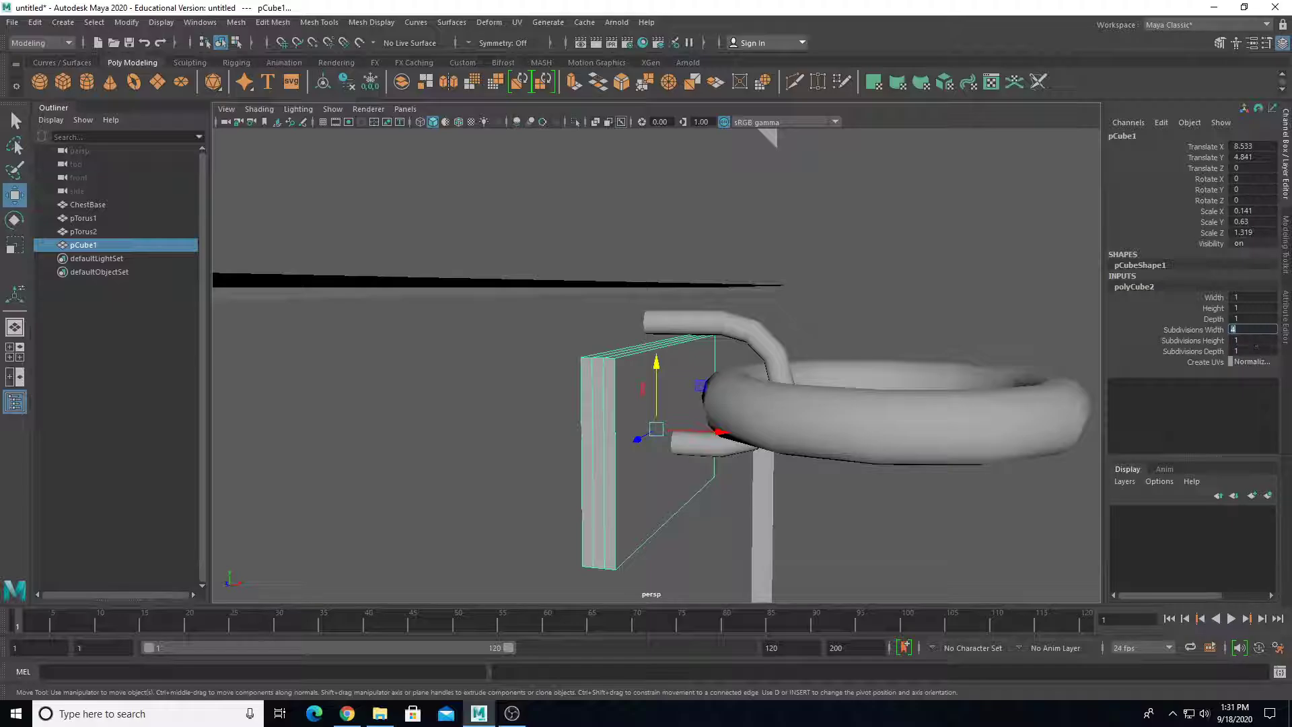
{"action": "type", "text": "1"}
{"action": "key", "text": "Tab"}
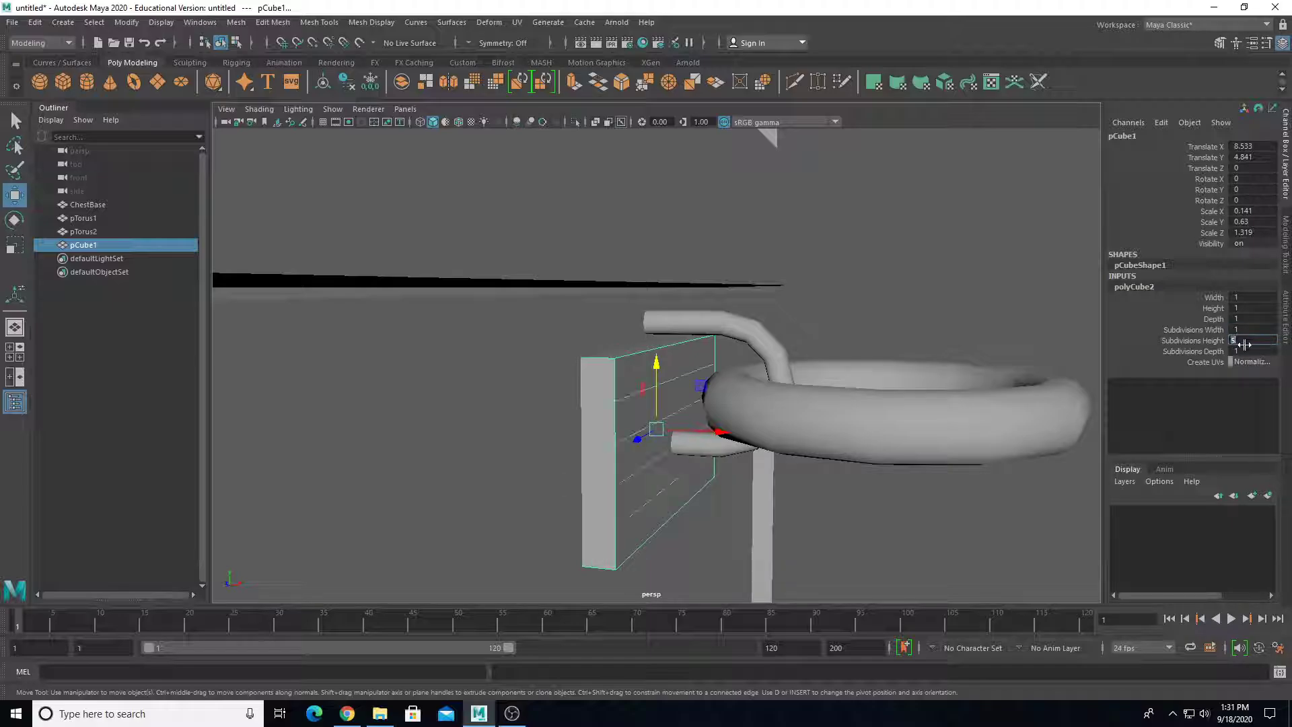
{"action": "type", "text": "5"}
{"action": "key", "text": "Return"}
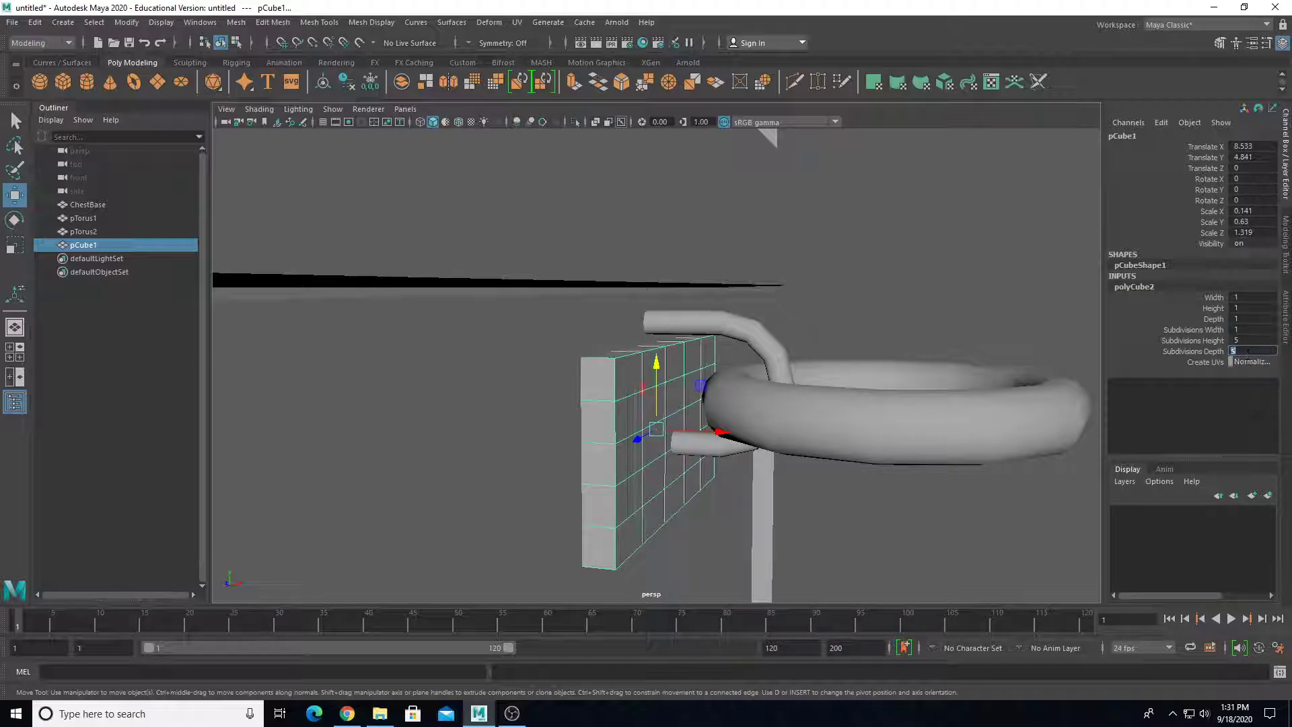
{"action": "left_click_drag", "start_coordinate": [792, 356], "coordinate": [725, 373], "text": "alt"}
{"action": "key", "text": "Return"}
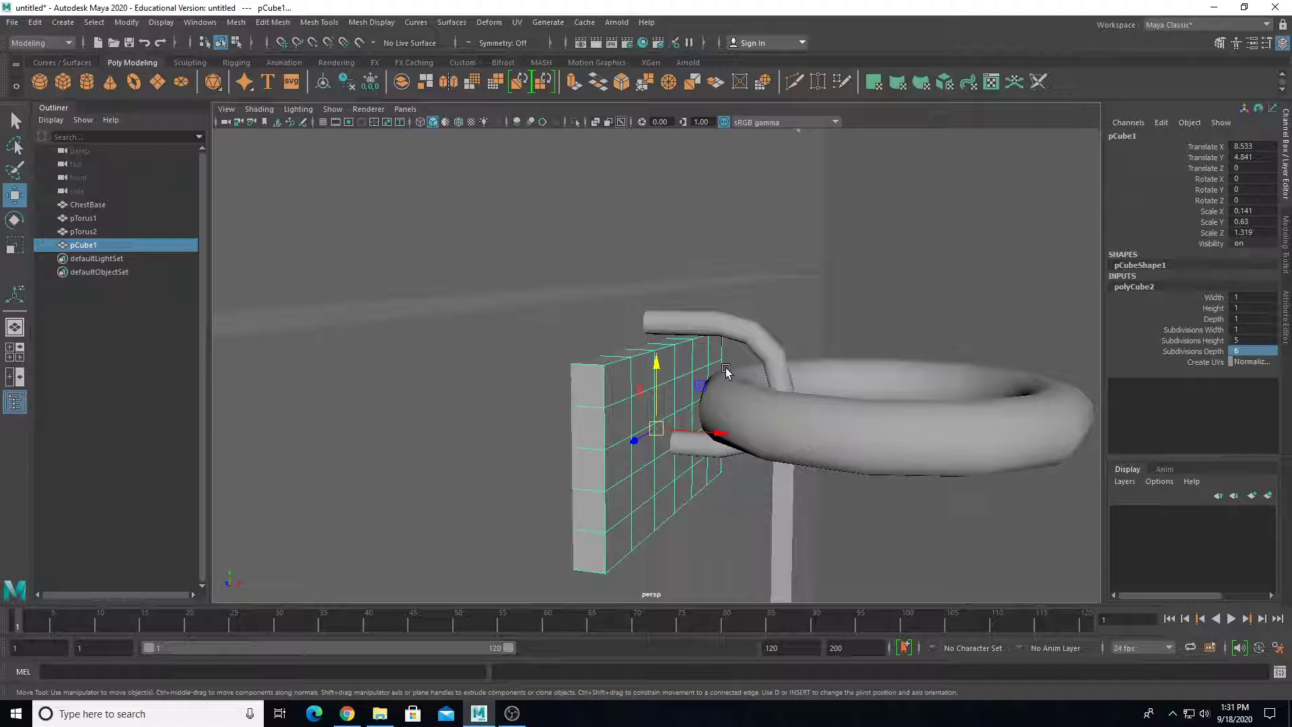
Stretch the plate vertically to a Y scale of about 0.92.
{"action": "right_click", "coordinate": [612, 370]}
{"action": "left_click", "coordinate": [675, 324]}
{"action": "key", "text": "r"}
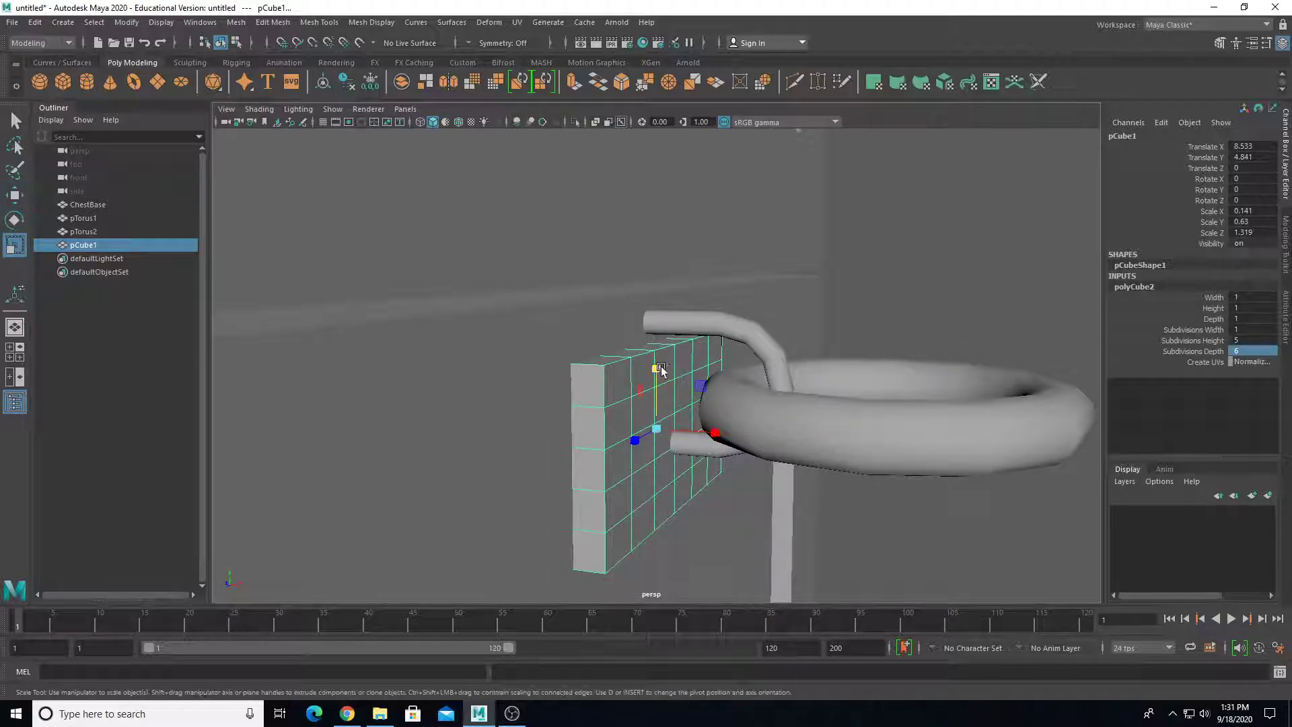
{"action": "left_click_drag", "start_coordinate": [658, 368], "coordinate": [666, 342]}
Select the half-ring bracket and the large ring together and move them down in front of the plate.
{"action": "left_click", "coordinate": [741, 332]}
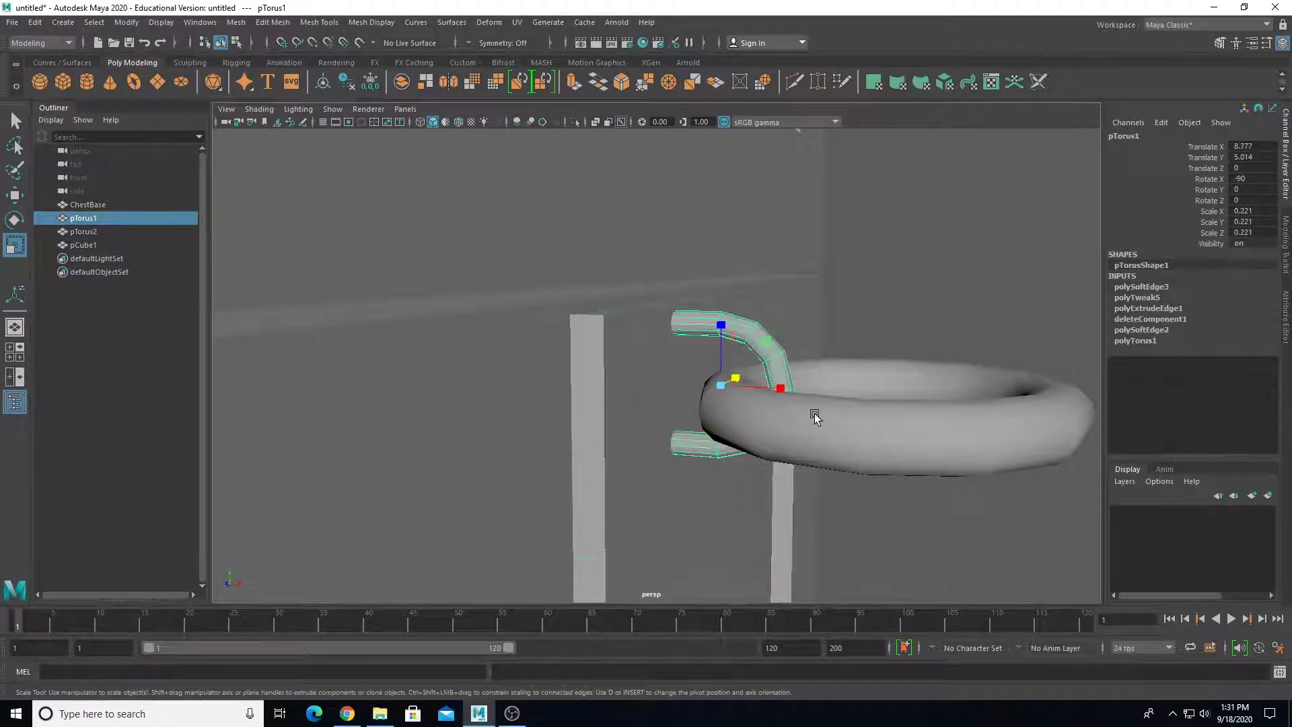
{"action": "left_click_drag", "start_coordinate": [814, 414], "coordinate": [783, 379]}
{"action": "left_click", "coordinate": [805, 296], "text": "shift"}
{"action": "key", "text": "w"}
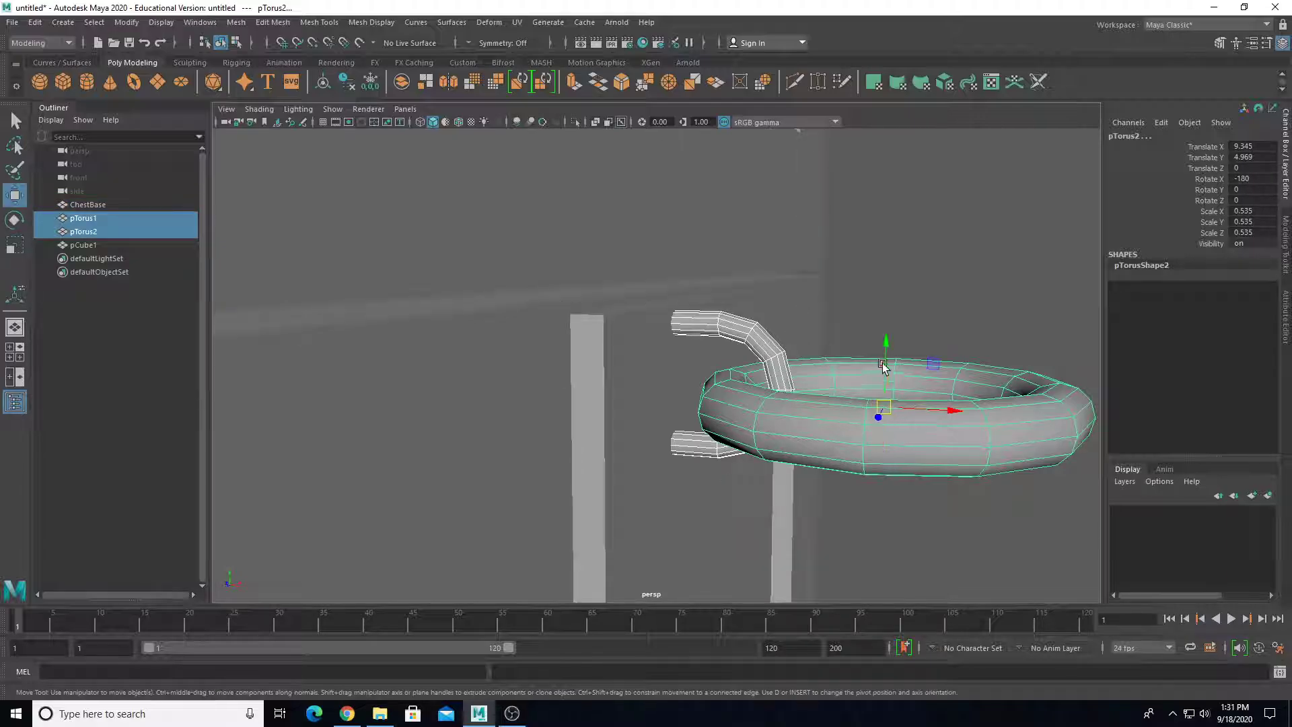
{"action": "left_click_drag", "start_coordinate": [884, 380], "coordinate": [623, 465]}
Scale the plate's top row of vertices inward along Z to narrow its upper edge.
{"action": "left_click", "coordinate": [603, 422]}
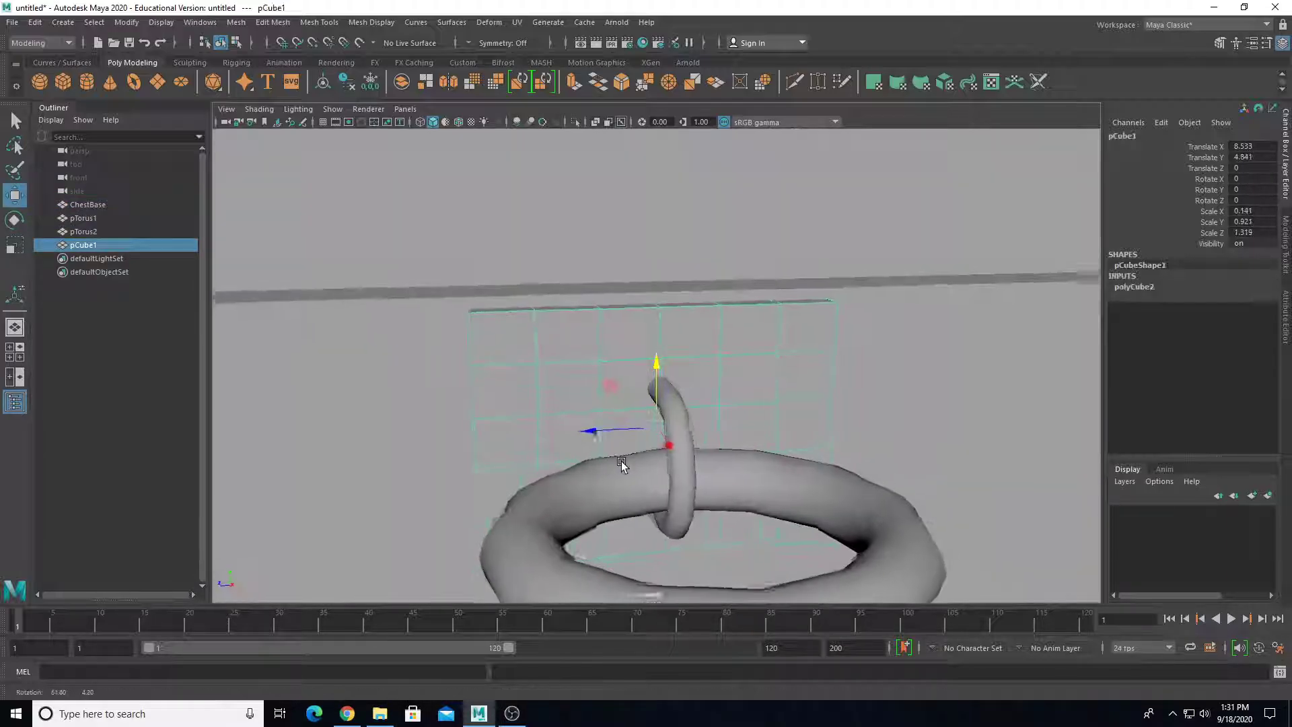
{"action": "middle_click_drag", "start_coordinate": [623, 464], "coordinate": [672, 384], "text": "alt"}
{"action": "left_click_drag", "start_coordinate": [672, 383], "coordinate": [698, 340], "text": "alt"}
{"action": "left_click_drag", "start_coordinate": [675, 294], "coordinate": [607, 277]}
{"action": "right_click_drag", "start_coordinate": [608, 265], "coordinate": [552, 263]}
{"action": "left_click_drag", "start_coordinate": [589, 270], "coordinate": [539, 186], "text": "alt"}
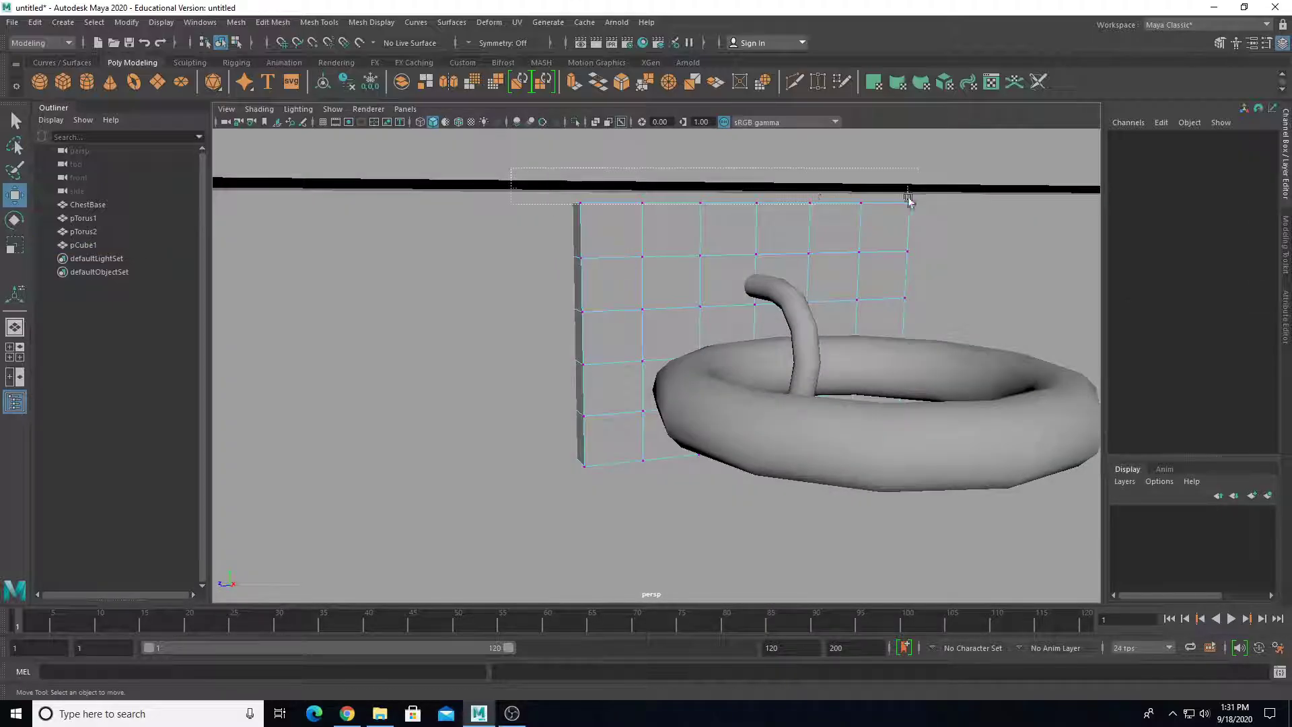
{"action": "left_click_drag", "start_coordinate": [909, 200], "coordinate": [910, 200]}
{"action": "key", "text": "r"}
{"action": "mouse_move", "coordinate": [704, 202]}
{"action": "left_mouse_down"}
{"action": "mouse_move", "coordinate": [747, 218]}
{"action": "mouse_move", "coordinate": [693, 224]}
{"action": "left_mouse_up"}
Narrow the plate's second and third vertex rows from the top to form stepped, tapering sides.
{"action": "left_click_drag", "start_coordinate": [504, 244], "coordinate": [1033, 286]}
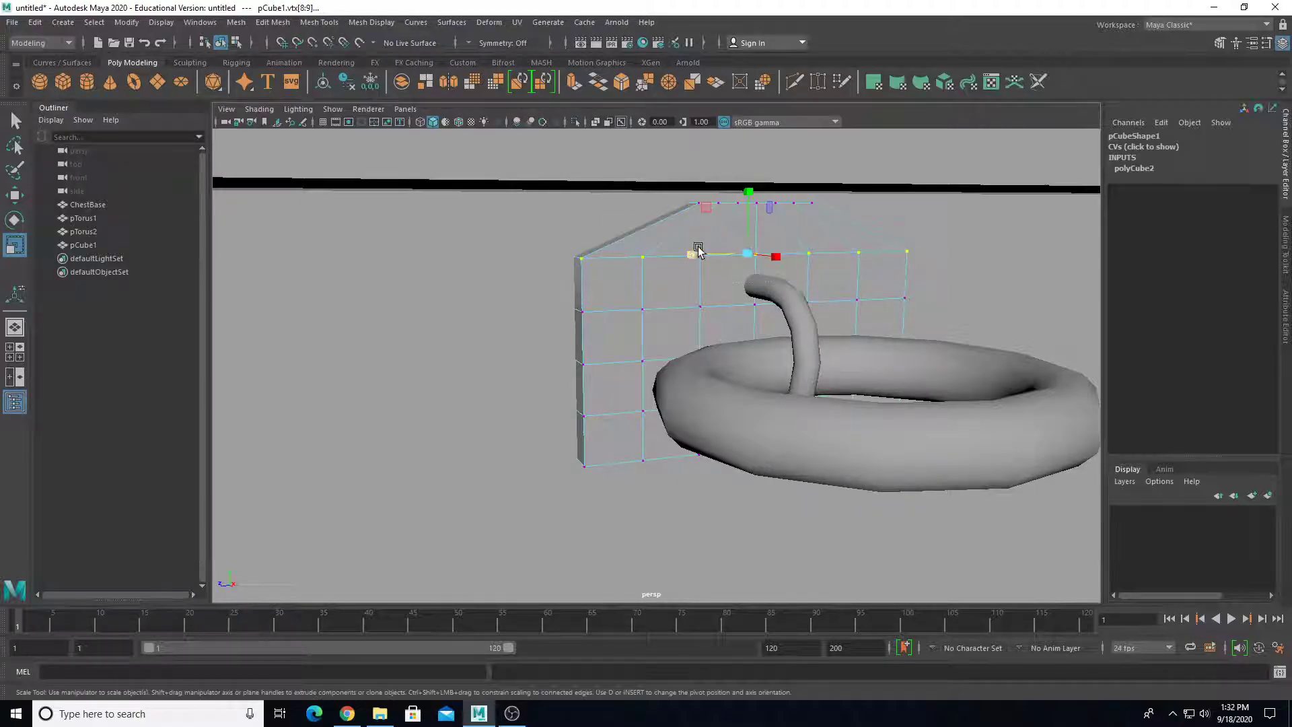
{"action": "left_click_drag", "start_coordinate": [698, 251], "coordinate": [699, 255]}
{"action": "left_click_drag", "start_coordinate": [681, 293], "coordinate": [623, 311], "text": "alt"}
{"action": "left_click_drag", "start_coordinate": [540, 284], "coordinate": [815, 319]}
{"action": "left_click_drag", "start_coordinate": [1023, 326], "coordinate": [1023, 326]}
{"action": "left_click_drag", "start_coordinate": [1023, 327], "coordinate": [873, 332], "text": "alt"}
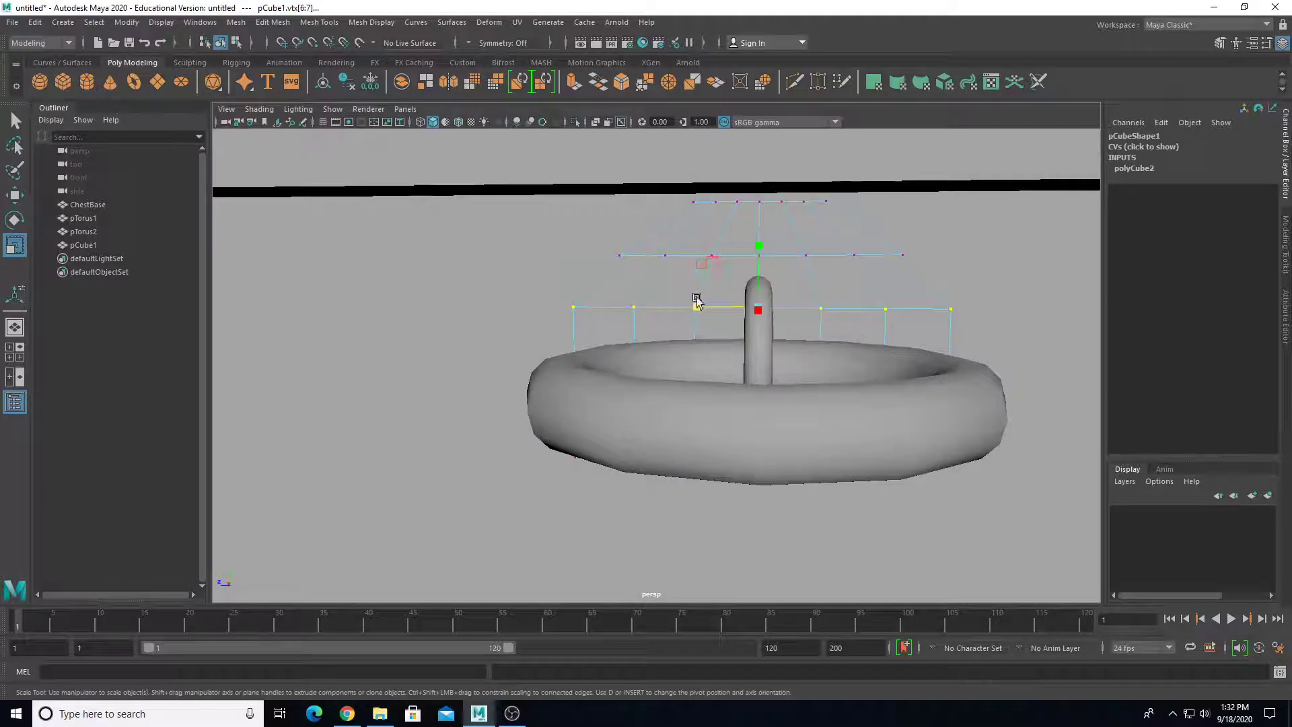
{"action": "left_click_drag", "start_coordinate": [697, 301], "coordinate": [530, 389]}
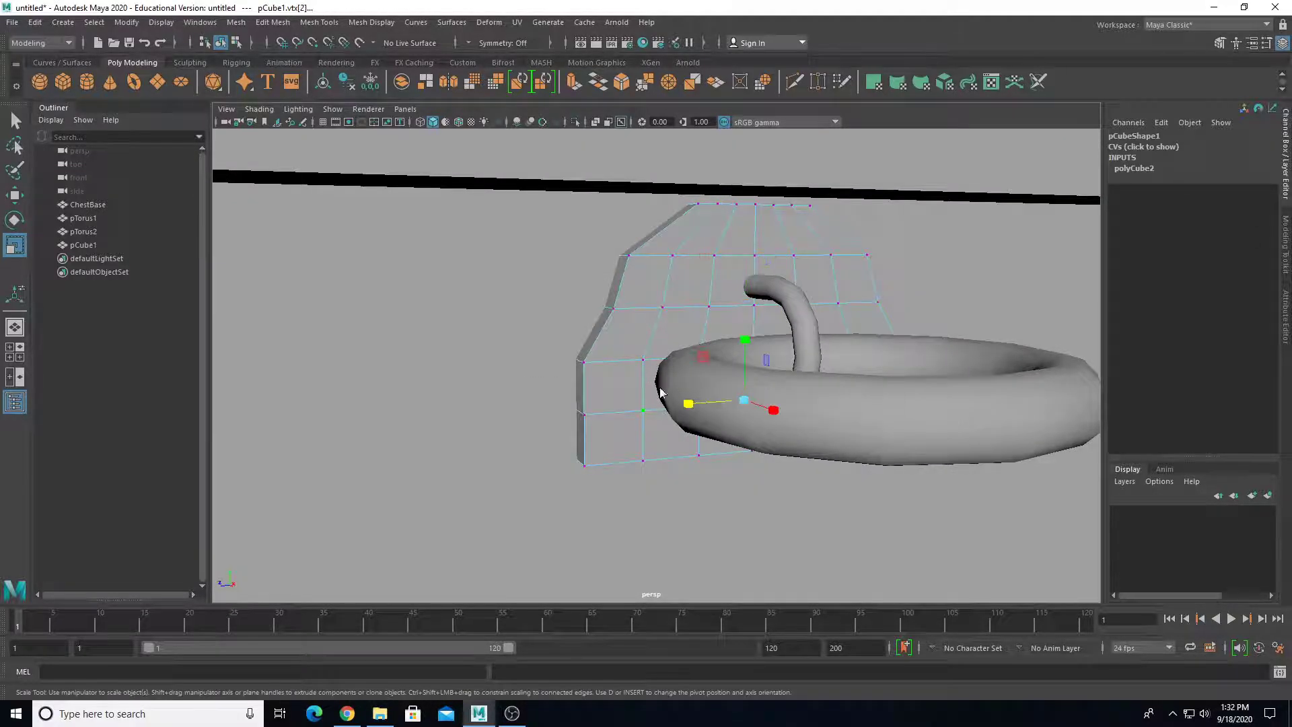
Scale the plate's horizontal edge loop just above the bottom outward so the lower sides bulge.
{"action": "right_click_drag", "start_coordinate": [659, 344], "coordinate": [658, 302]}
{"action": "left_click", "coordinate": [610, 407]}
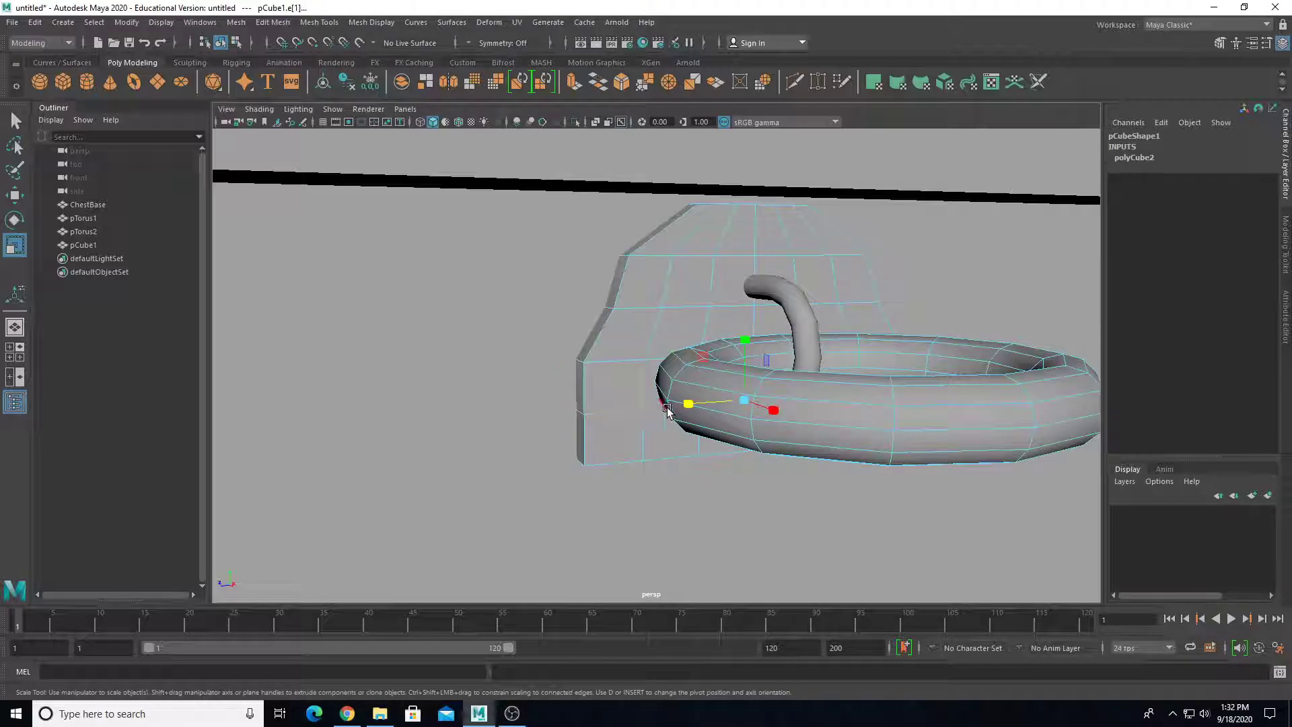
{"action": "left_click_drag", "start_coordinate": [693, 407], "coordinate": [632, 435]}
{"action": "left_click", "coordinate": [633, 435]}
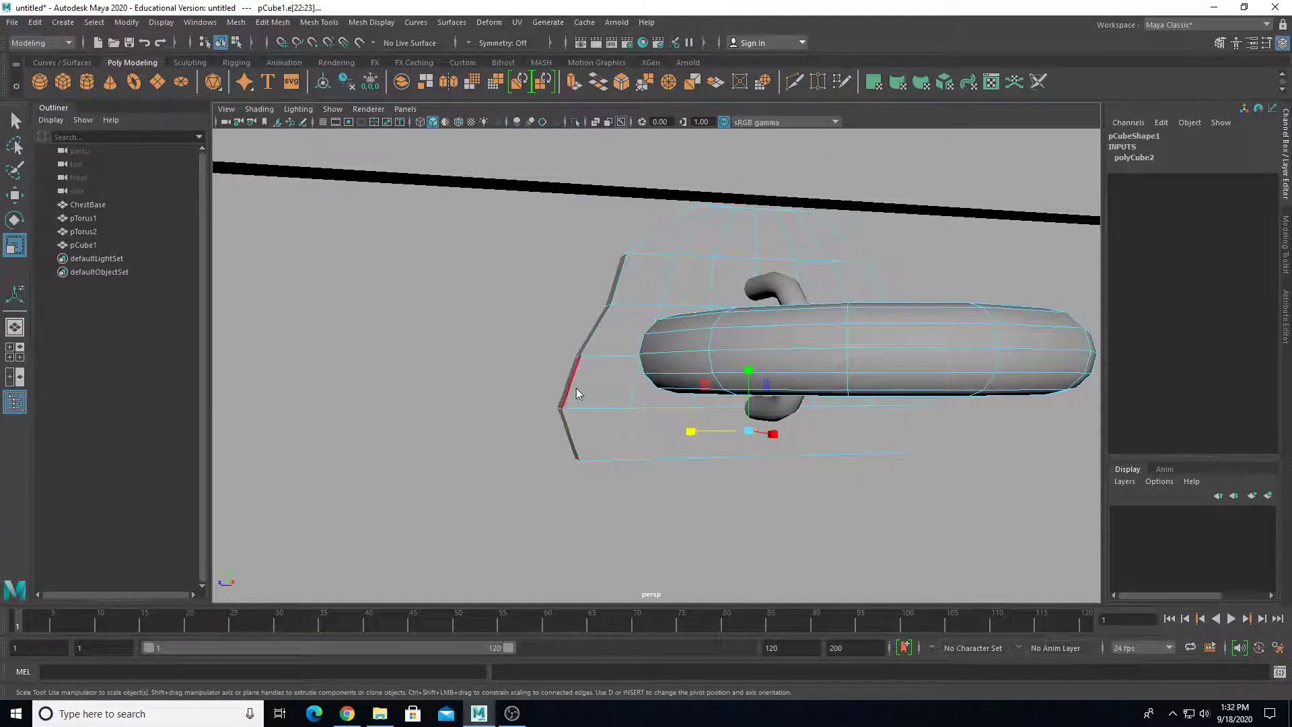
Bevel the plate's widest horizontal edge loop and reduce the bevel fraction to round the bulging sides.
{"action": "left_click", "coordinate": [601, 408]}
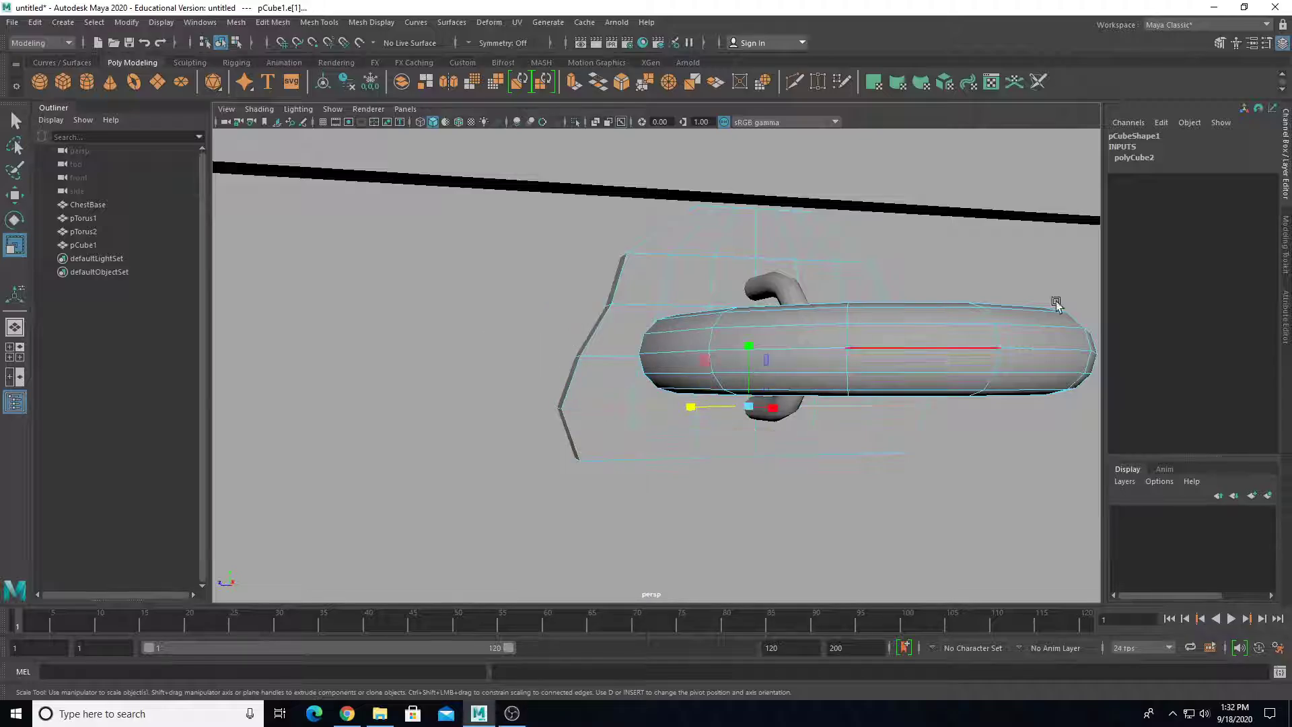
{"action": "left_click", "coordinate": [1283, 236]}
{"action": "left_click", "coordinate": [1222, 446]}
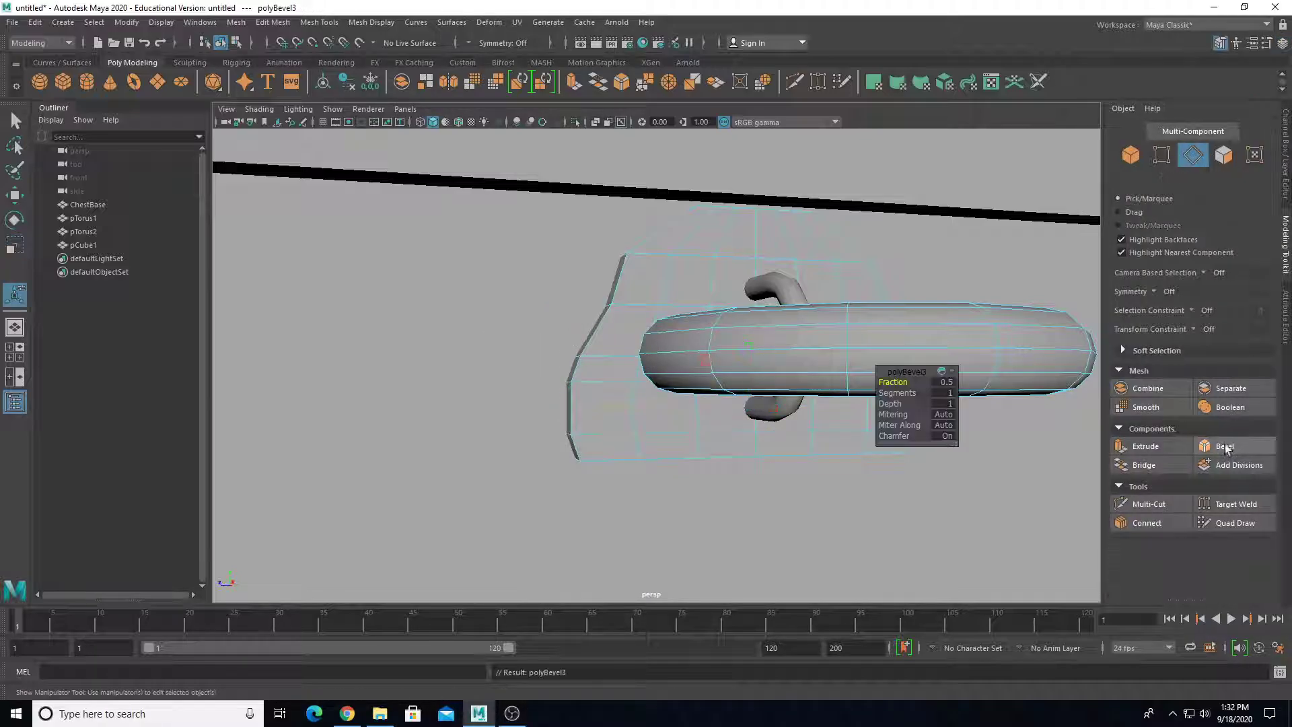
{"action": "left_click", "coordinate": [945, 381]}
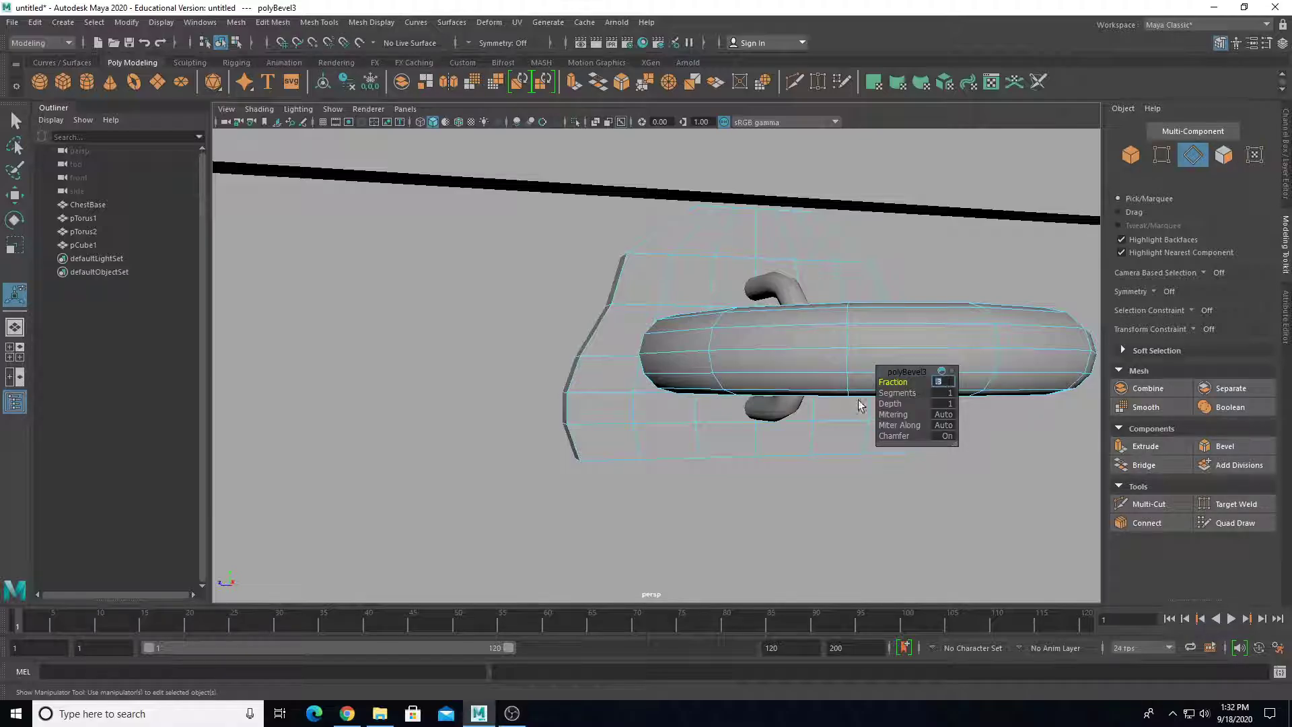
{"action": "left_click_drag", "start_coordinate": [589, 335], "coordinate": [592, 329], "text": "alt"}
Bevel the horizontal edge loop at the backing plate's upper shoulders to round that corner, and return to object selection.
{"action": "double_click", "coordinate": [651, 259]}
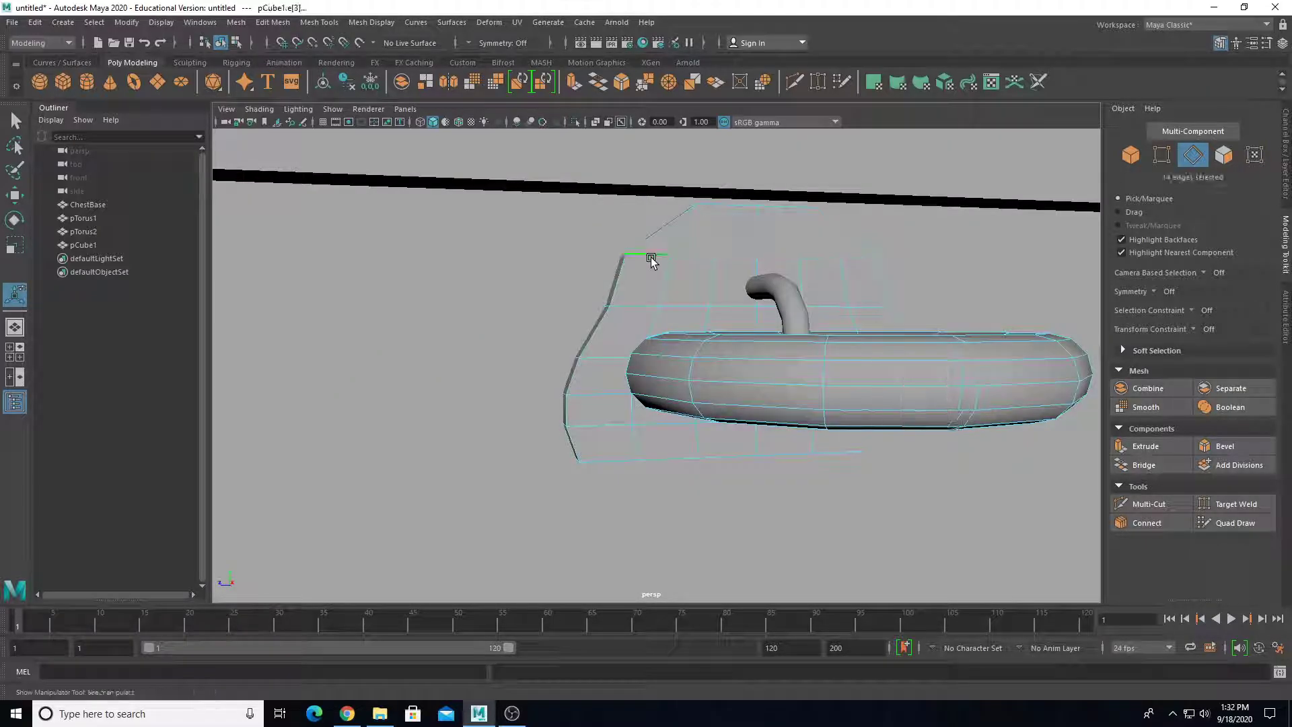
{"action": "left_click", "coordinate": [1236, 445]}
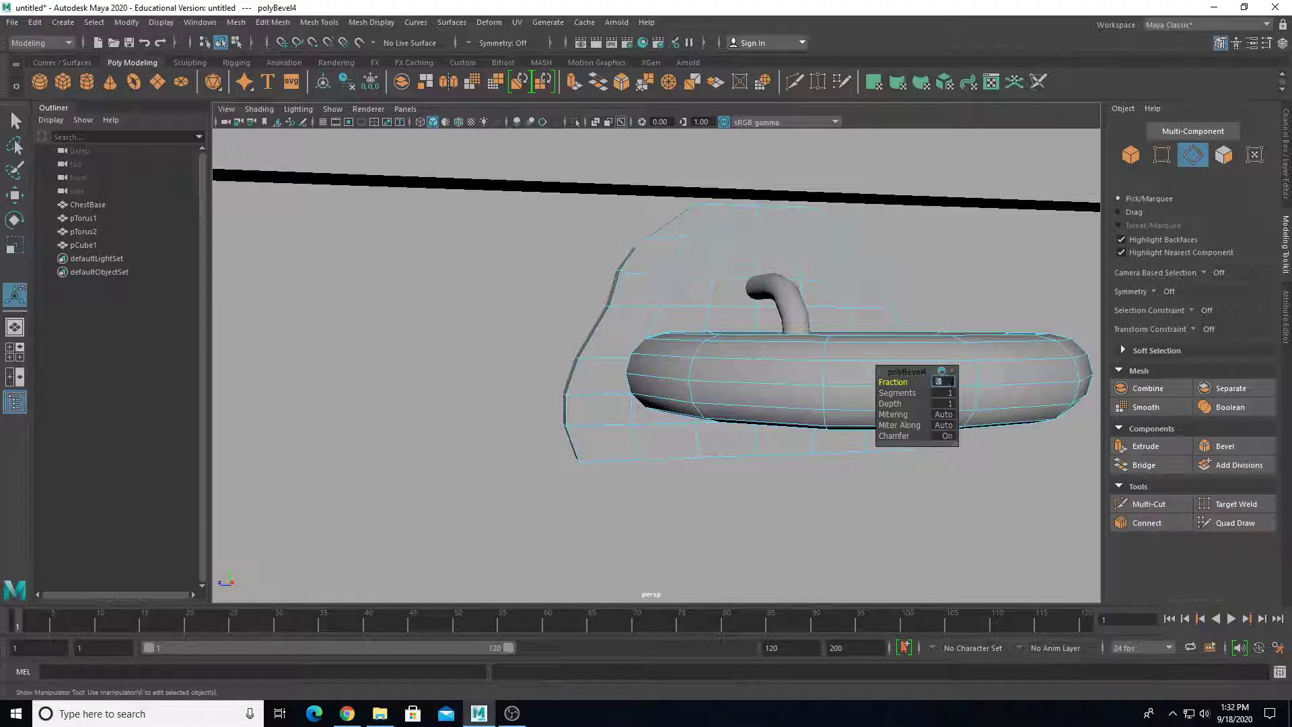
{"action": "key", "text": "Return"}
{"action": "left_click_drag", "start_coordinate": [567, 280], "coordinate": [663, 250], "text": "alt"}
{"action": "right_click_drag", "start_coordinate": [681, 280], "coordinate": [733, 264]}
{"action": "scroll", "coordinate": [842, 296], "scroll_direction": "down", "scroll_amount": 5}
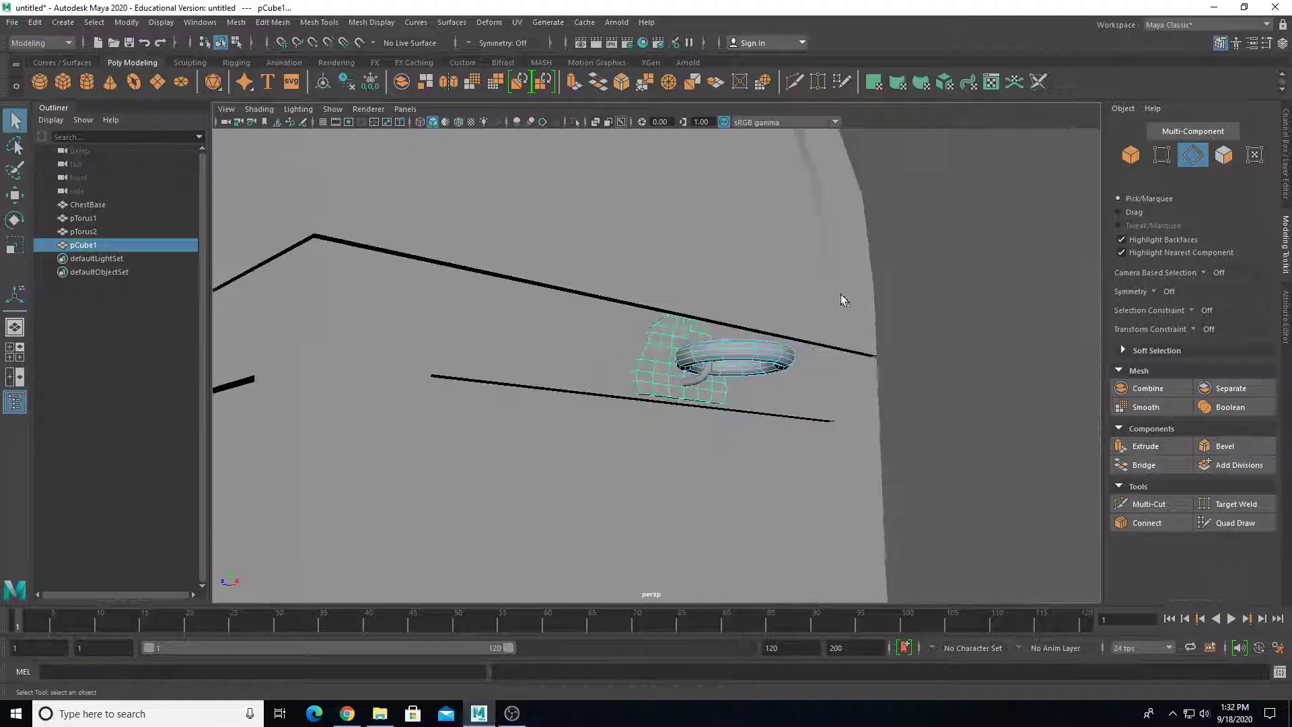
{"action": "left_click", "coordinate": [1015, 307]}
{"action": "left_click_drag", "start_coordinate": [1015, 308], "coordinate": [914, 354], "text": "alt"}
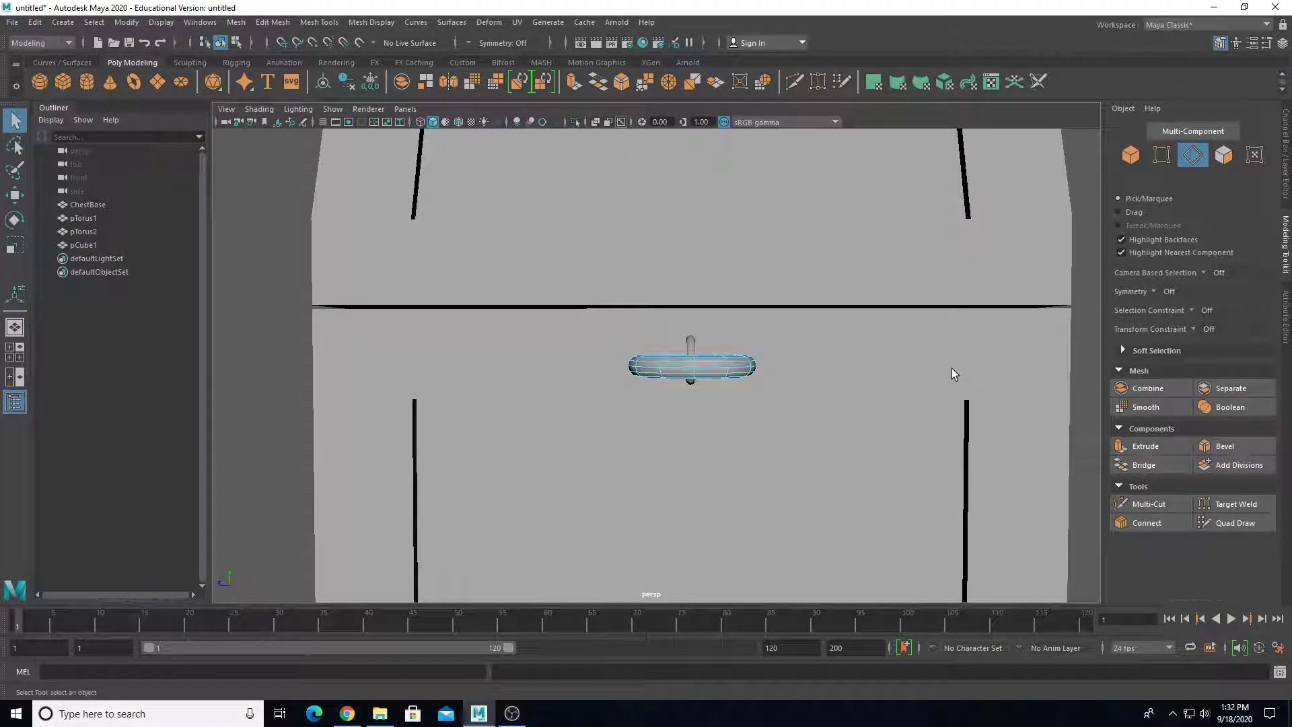
{"action": "left_click_drag", "start_coordinate": [606, 239], "coordinate": [765, 274], "text": "alt"}
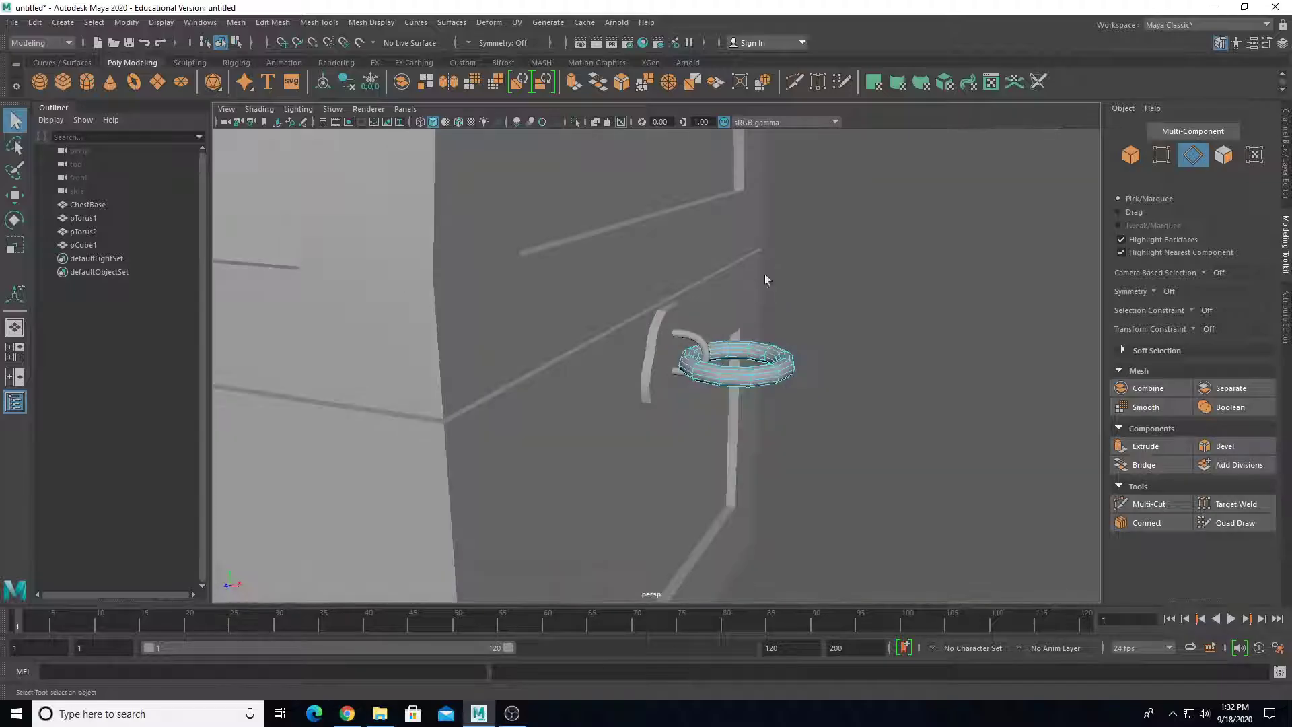
{"action": "right_click_drag", "start_coordinate": [914, 269], "coordinate": [1006, 250]}
{"action": "left_click", "coordinate": [657, 328]}
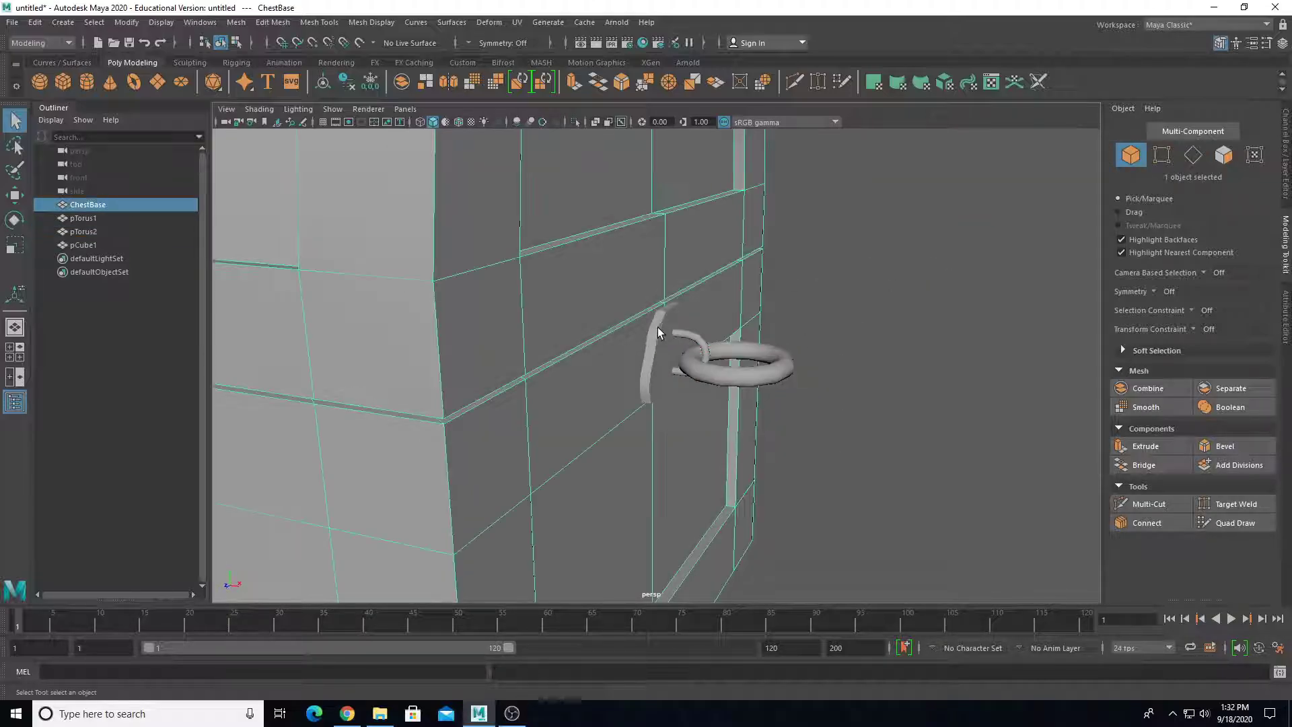
{"action": "left_click", "coordinate": [668, 329]}
{"action": "key", "text": "ctrl+d"}
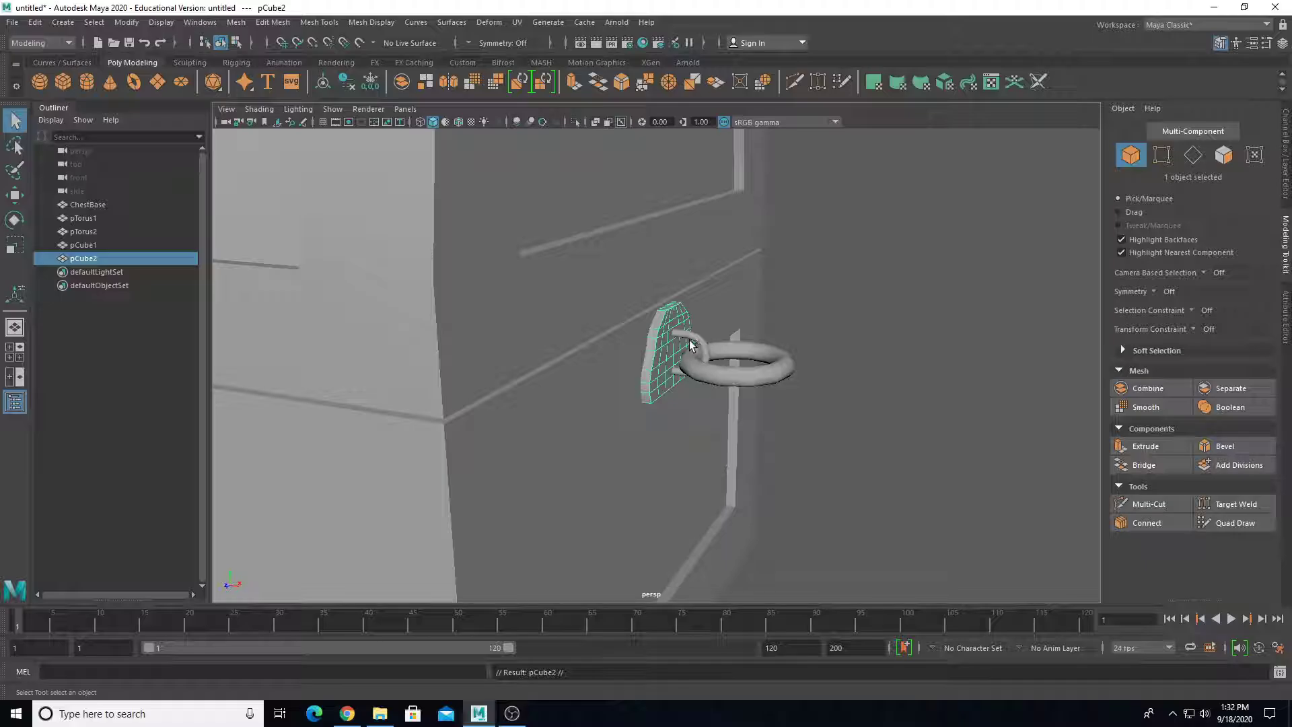
{"action": "key", "text": "Delete"}
Move the backing plate away from the chest to about X 11.33 and delete the faces on its back side.
{"action": "left_click", "coordinate": [662, 348]}
{"action": "key", "text": "w"}
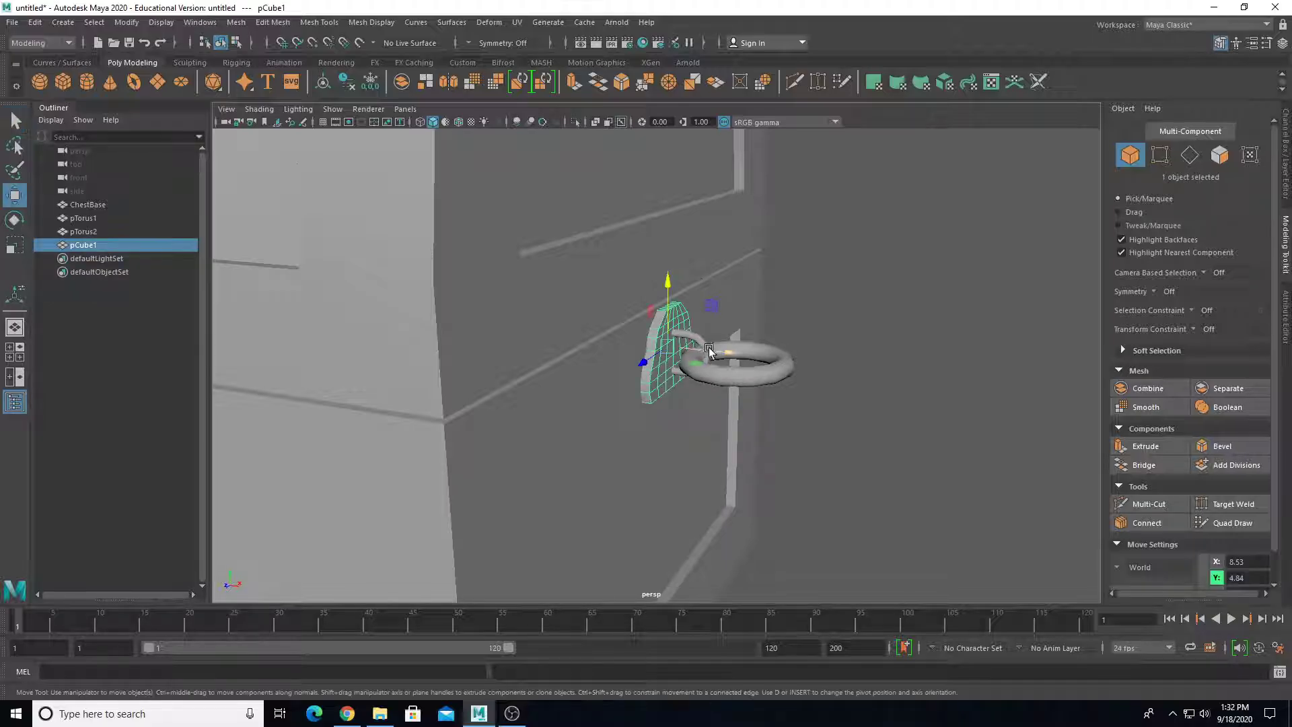
{"action": "left_click_drag", "start_coordinate": [733, 358], "coordinate": [680, 343]}
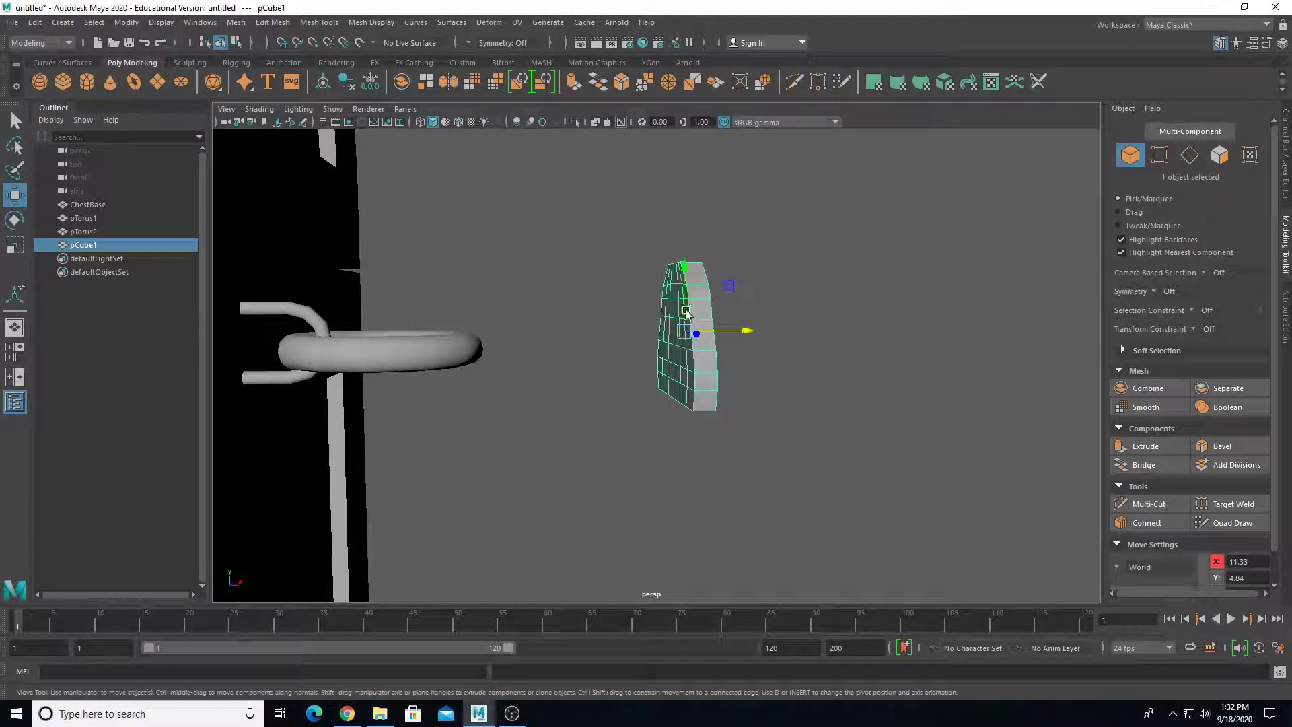
{"action": "right_click_drag", "start_coordinate": [680, 300], "coordinate": [741, 299]}
{"action": "left_click_drag", "start_coordinate": [740, 298], "coordinate": [655, 333], "text": "alt"}
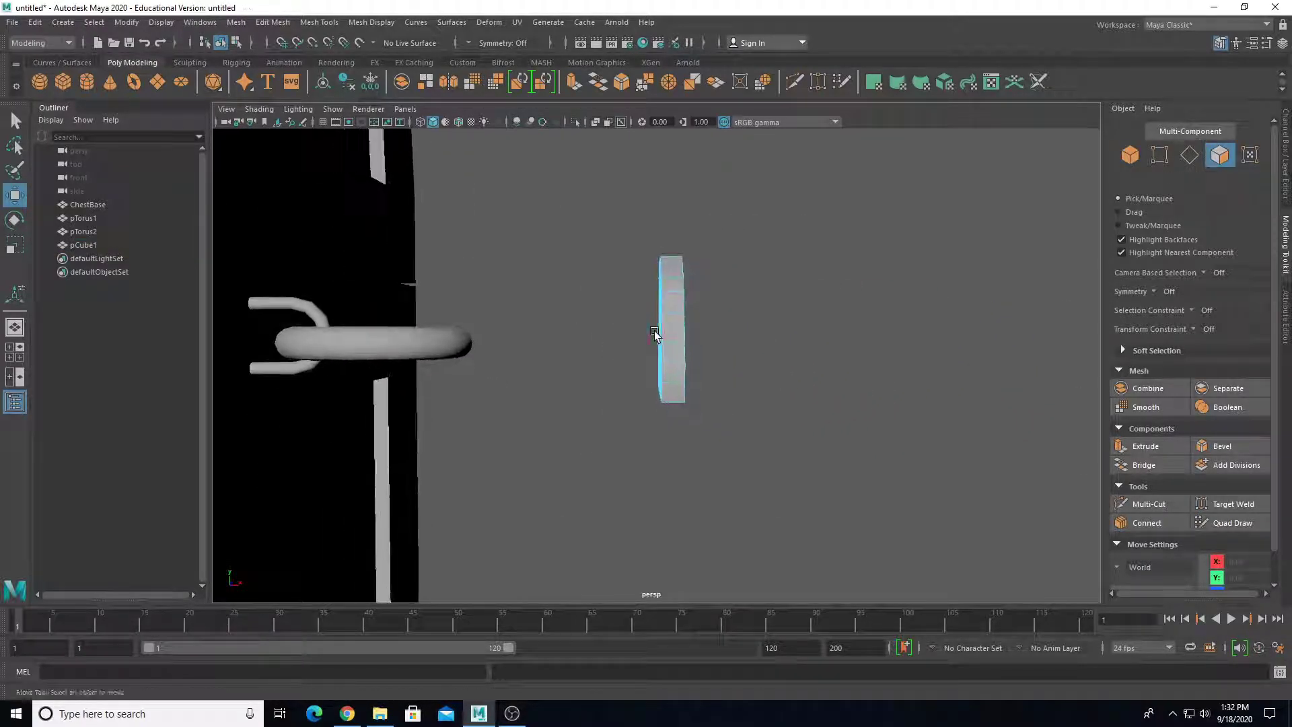
{"action": "left_click_drag", "start_coordinate": [663, 423], "coordinate": [389, 432]}
{"action": "left_click", "coordinate": [625, 381]}
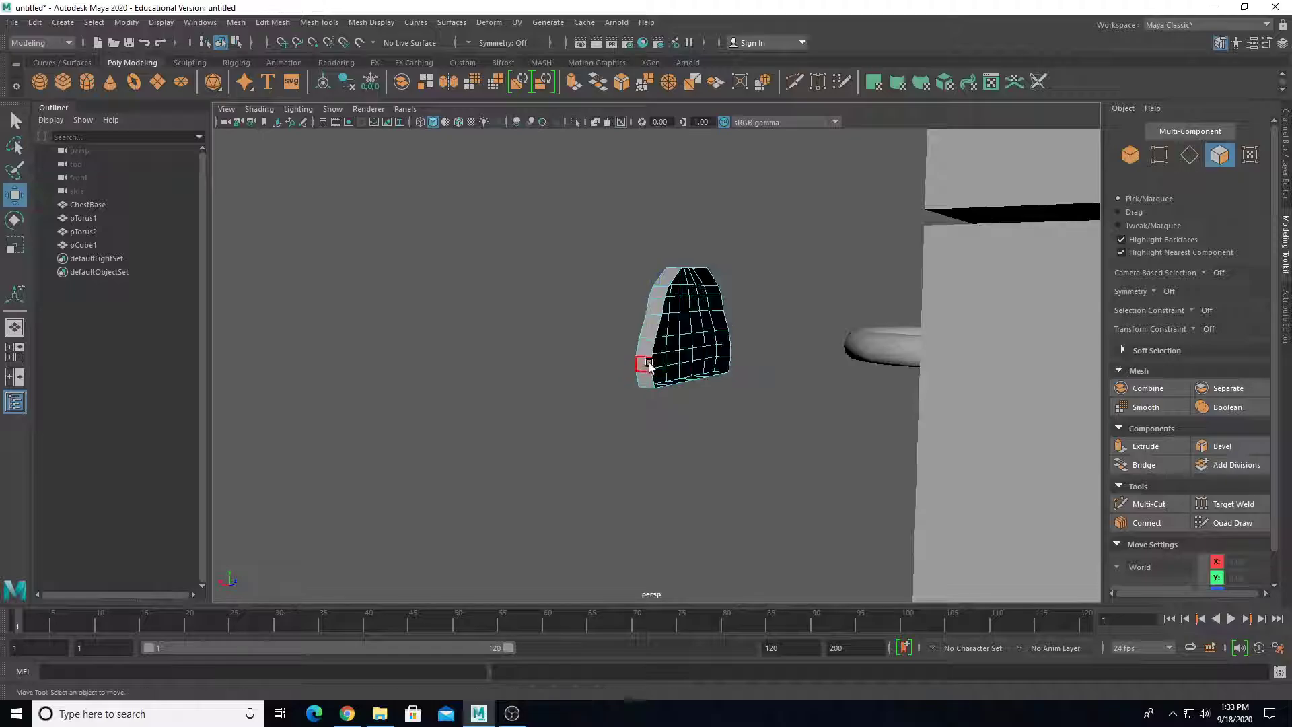
Move the whole backing plate back against the end of the chest at about X 8.55.
{"action": "right_click_drag", "start_coordinate": [651, 304], "coordinate": [670, 289]}
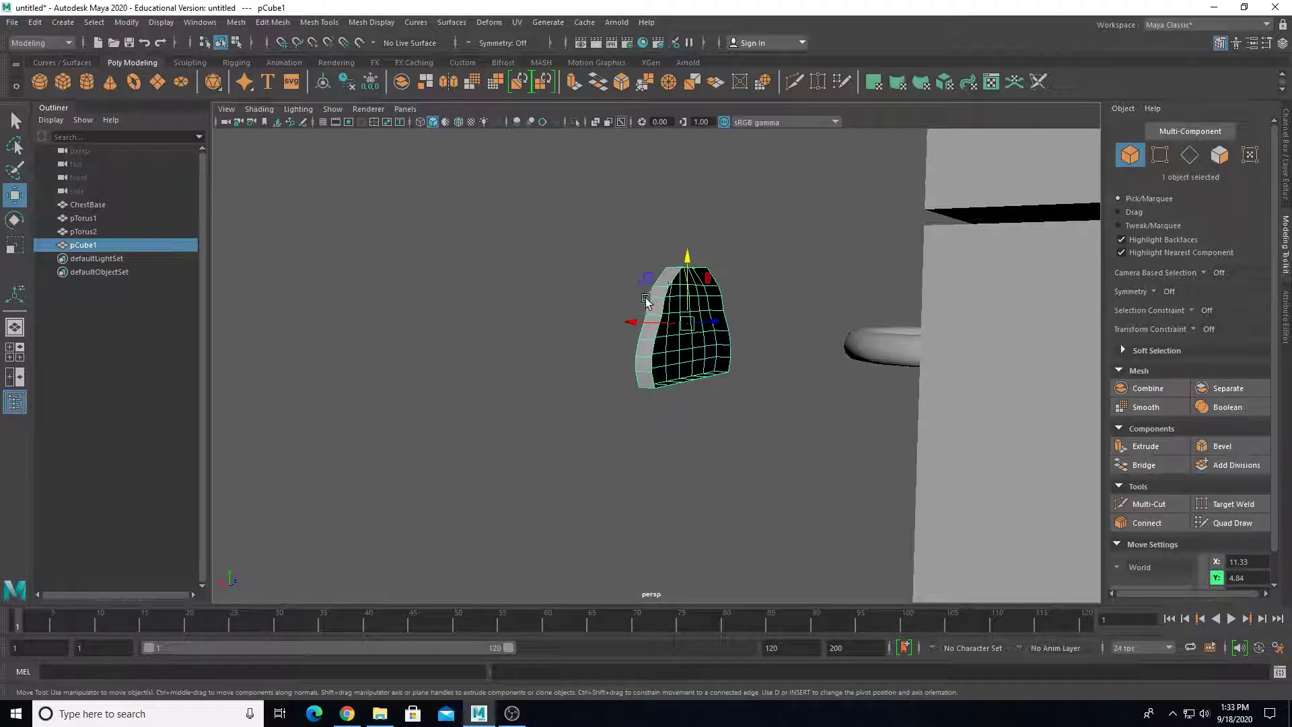
{"action": "left_click_drag", "start_coordinate": [647, 301], "coordinate": [604, 388], "text": "alt"}
Move the bracket to about X 8.89, Y 4.82 and the ring to about X 9.48, Y 4.82.
{"action": "left_click", "coordinate": [892, 410]}
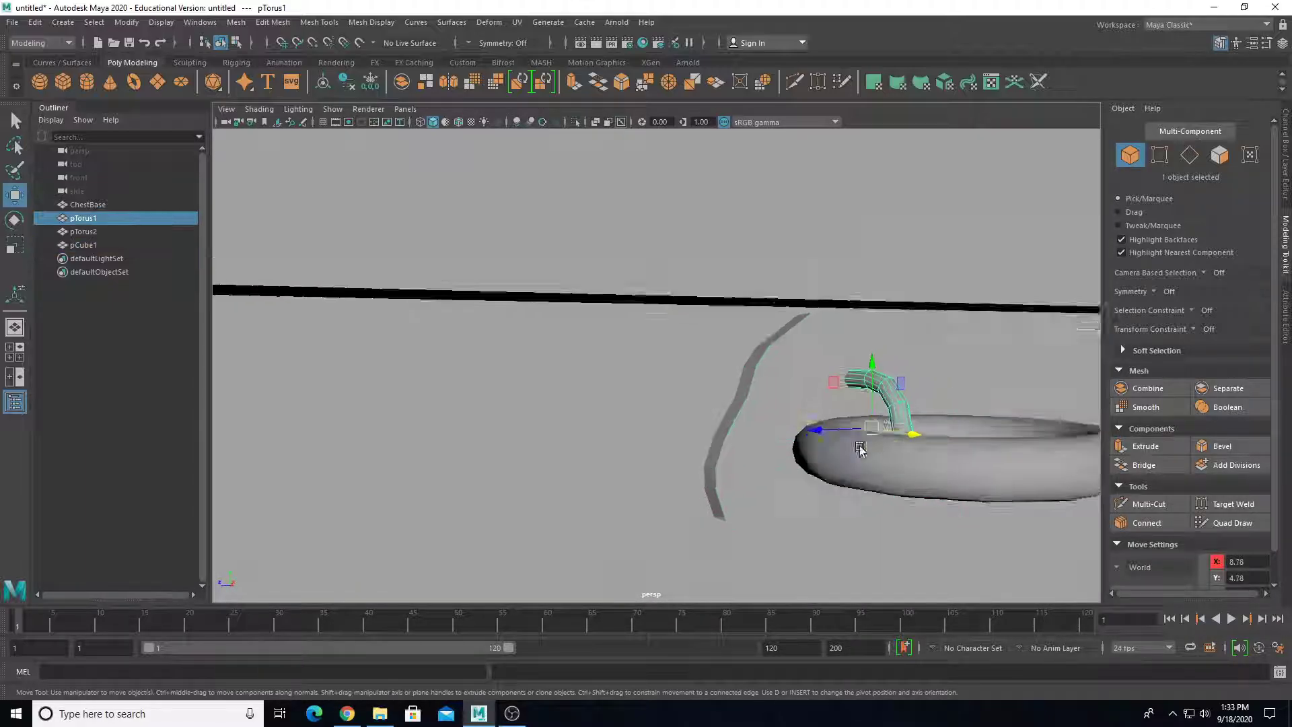
{"action": "left_click_drag", "start_coordinate": [892, 411], "coordinate": [666, 386], "text": "alt"}
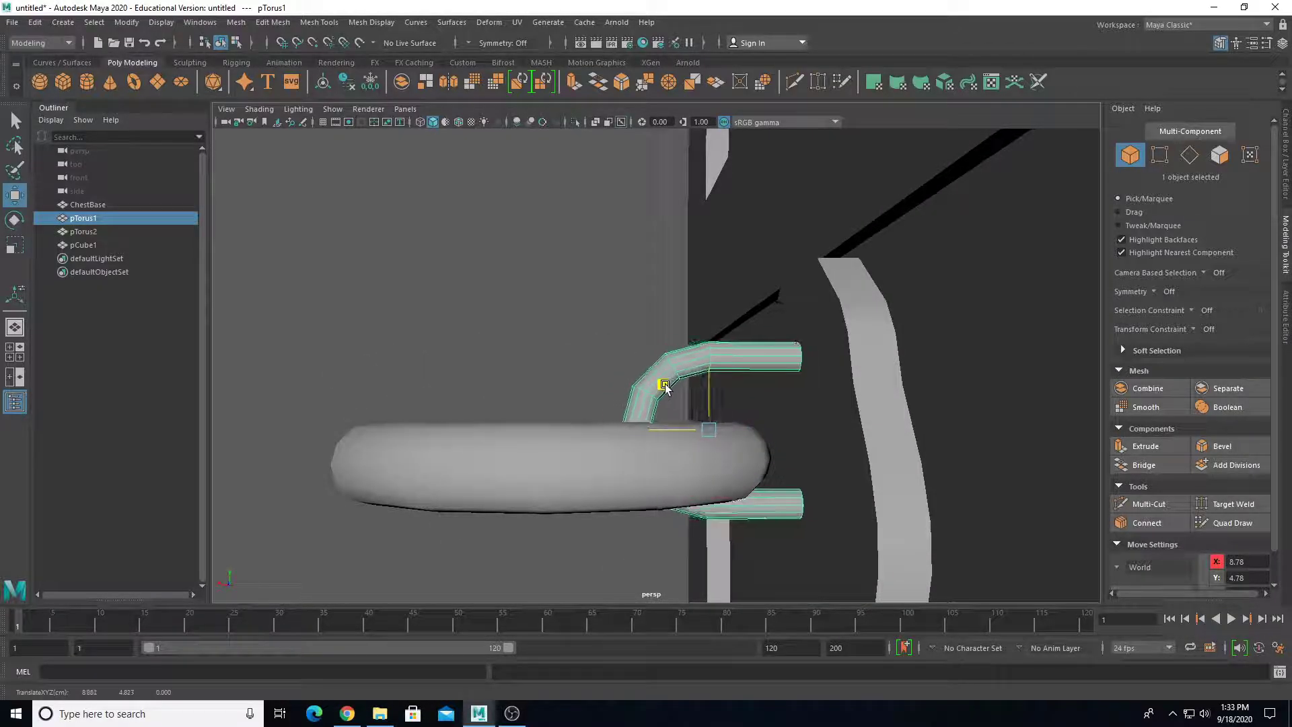
{"action": "left_click", "coordinate": [579, 477]}
{"action": "left_click_drag", "start_coordinate": [579, 477], "coordinate": [540, 453], "text": "alt"}
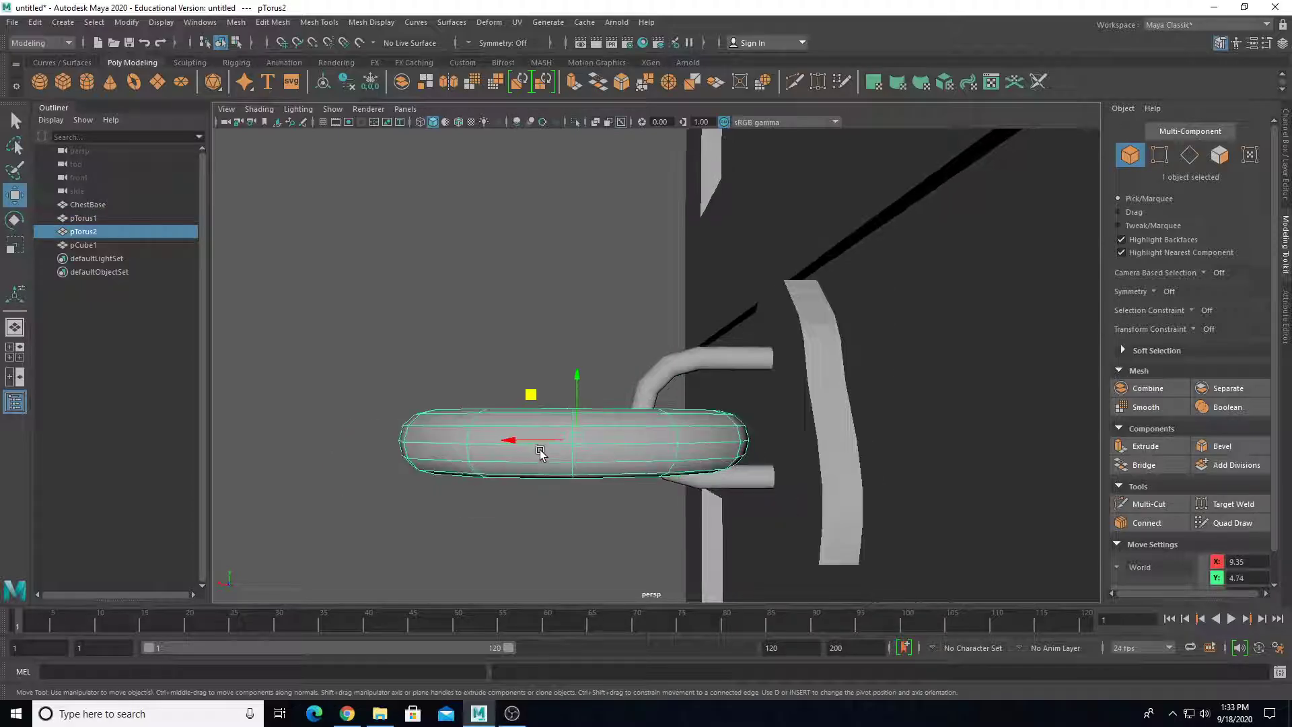
{"action": "left_click_drag", "start_coordinate": [530, 396], "coordinate": [742, 354], "text": "alt"}
{"action": "middle_click_drag", "start_coordinate": [823, 338], "coordinate": [838, 349]}
Move the bracket along X toward the backing plate to about X 8.71.
{"action": "left_click_drag", "start_coordinate": [715, 370], "coordinate": [665, 357], "text": "alt"}
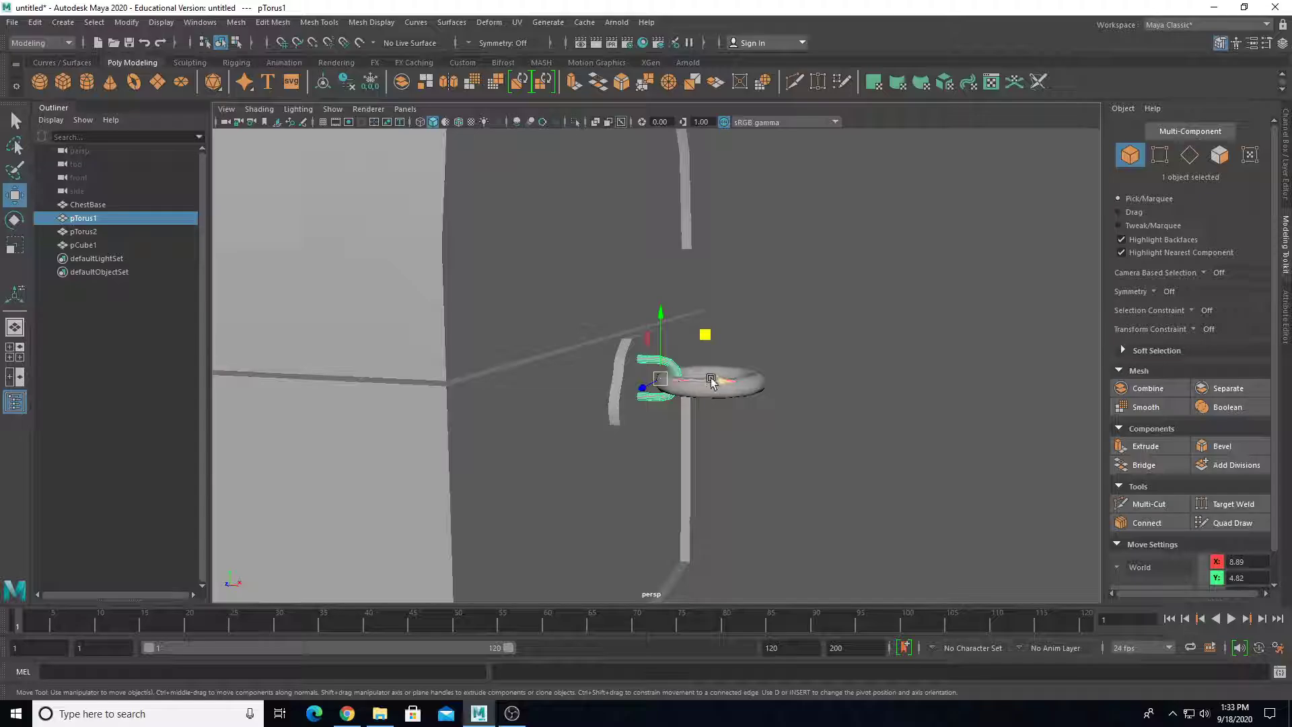
{"action": "left_click_drag", "start_coordinate": [712, 383], "coordinate": [695, 379]}
{"action": "scroll", "coordinate": [673, 416], "scroll_direction": "up", "scroll_amount": 4}
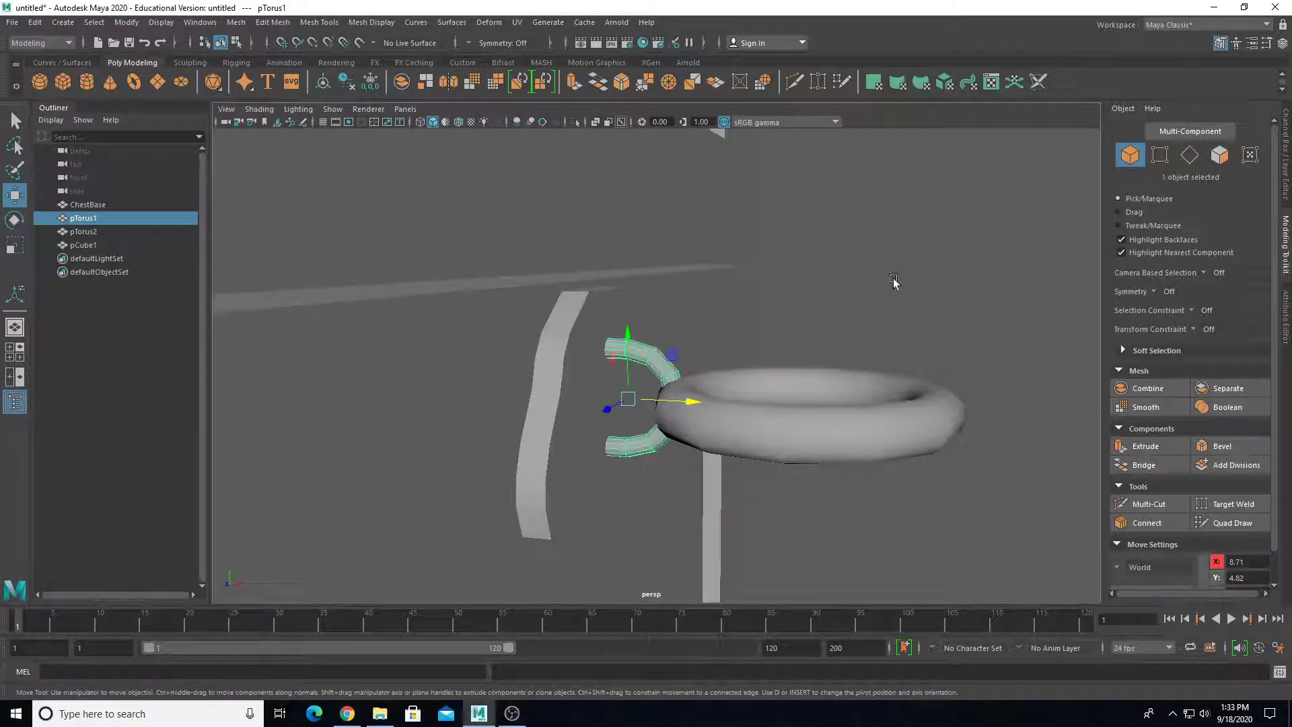
Move the vertices at the bracket's two open ends along X toward the ring to shorten its prongs.
{"action": "right_click_drag", "start_coordinate": [894, 281], "coordinate": [891, 241]}
{"action": "key", "text": "4"}
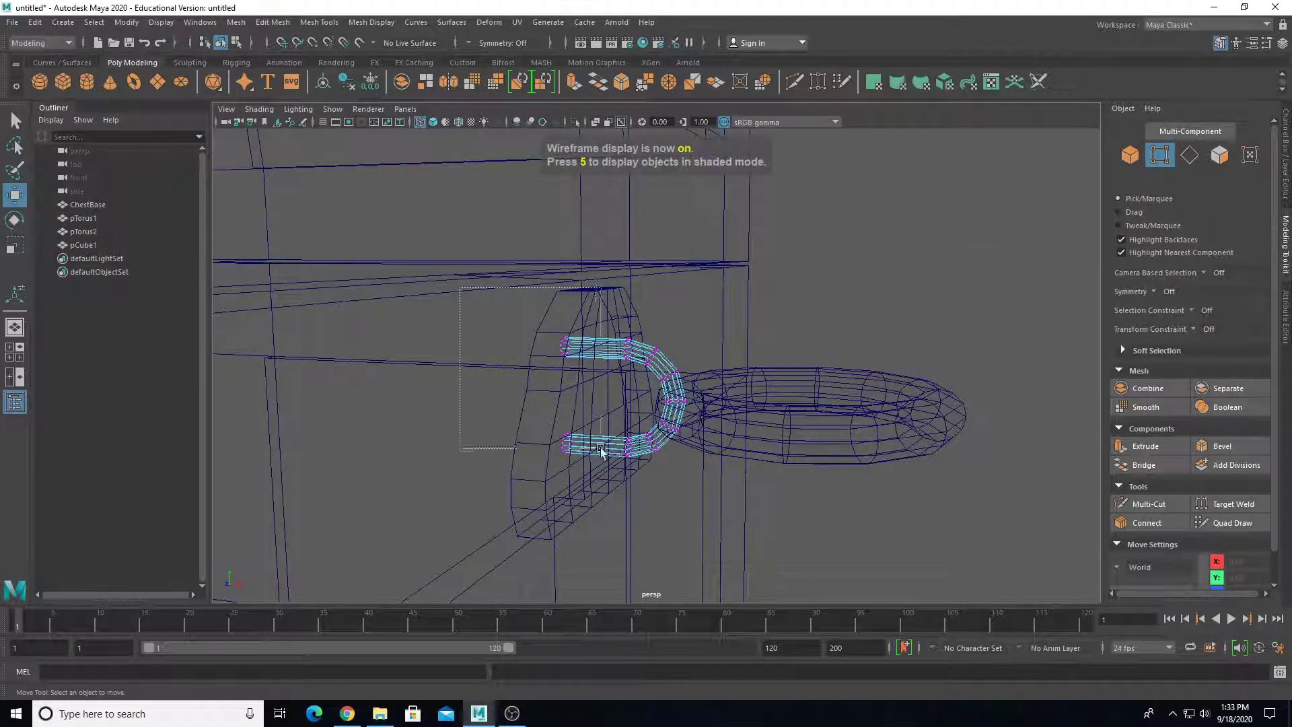
{"action": "left_click_drag", "start_coordinate": [601, 449], "coordinate": [602, 451]}
{"action": "left_click_drag", "start_coordinate": [664, 404], "coordinate": [670, 403]}
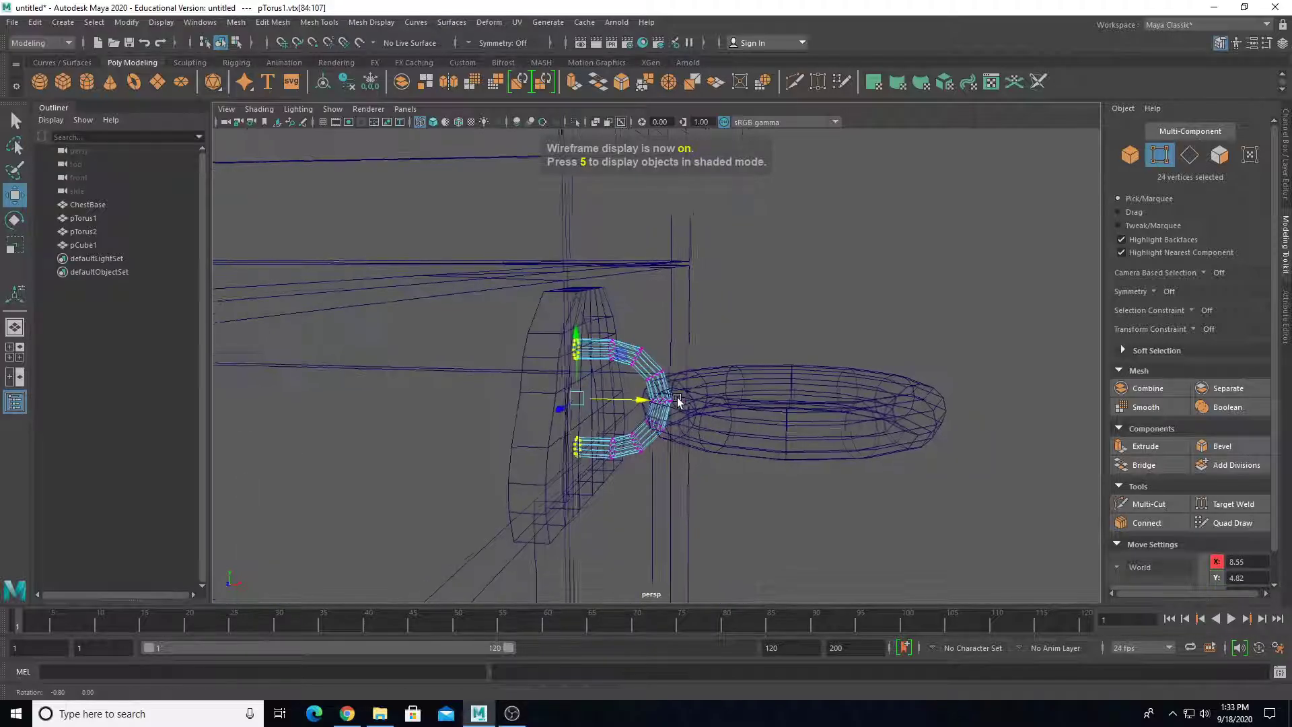
{"action": "key", "text": "5"}
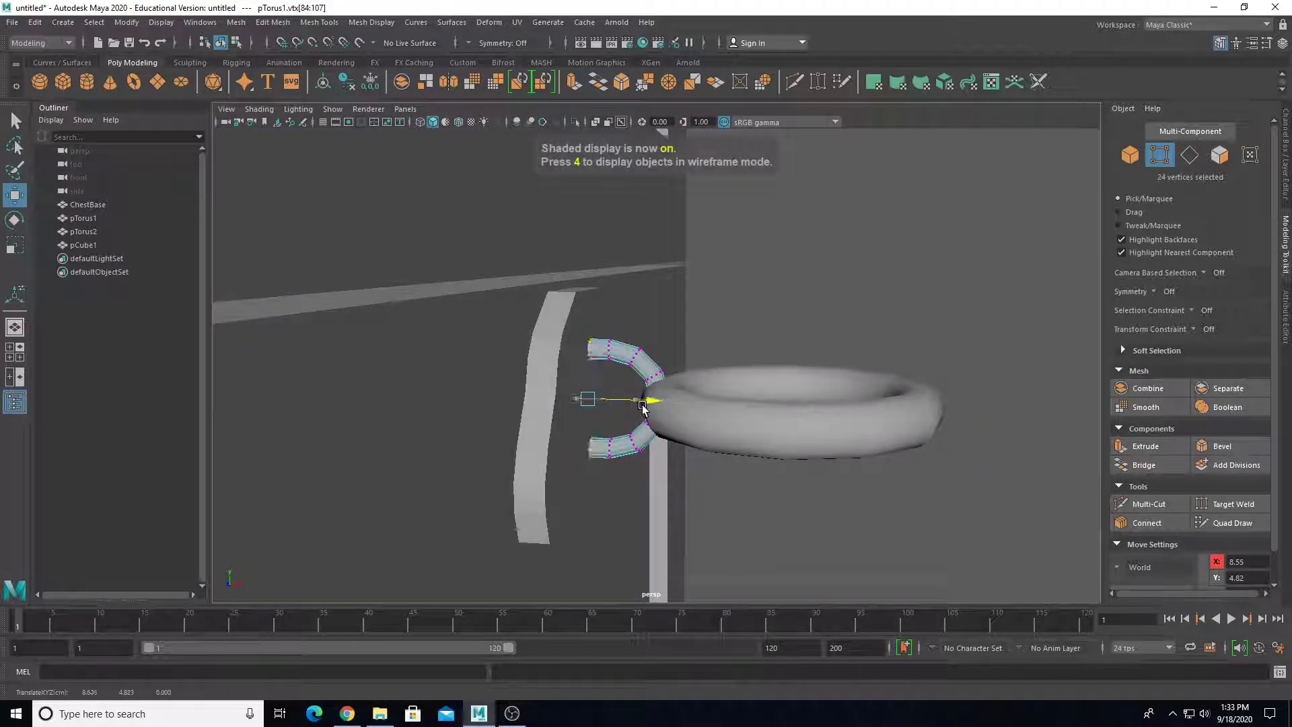
{"action": "key", "text": "F8"}
Move the ring to about X 9.29, Y 4.79 so that it hooks through the bracket.
{"action": "left_click", "coordinate": [751, 385]}
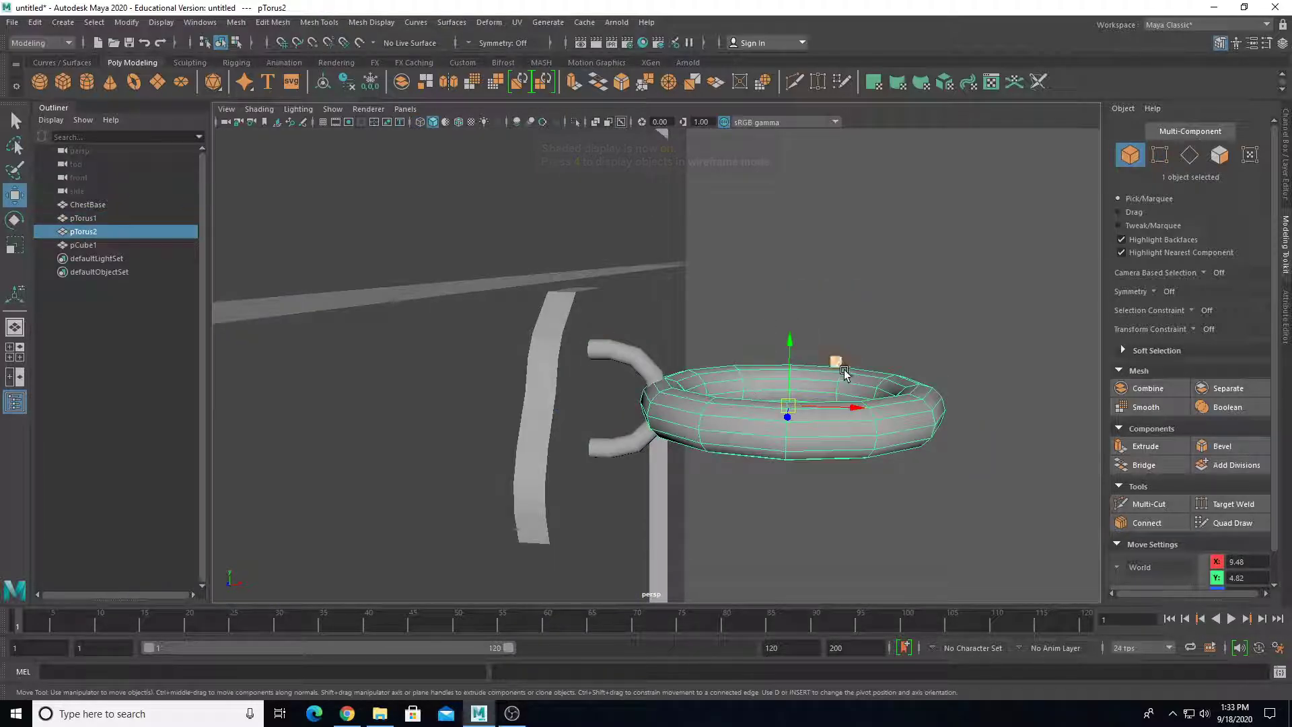
{"action": "left_click_drag", "start_coordinate": [835, 369], "coordinate": [724, 403]}
{"action": "right_click_drag", "start_coordinate": [724, 403], "coordinate": [630, 402], "text": "alt"}
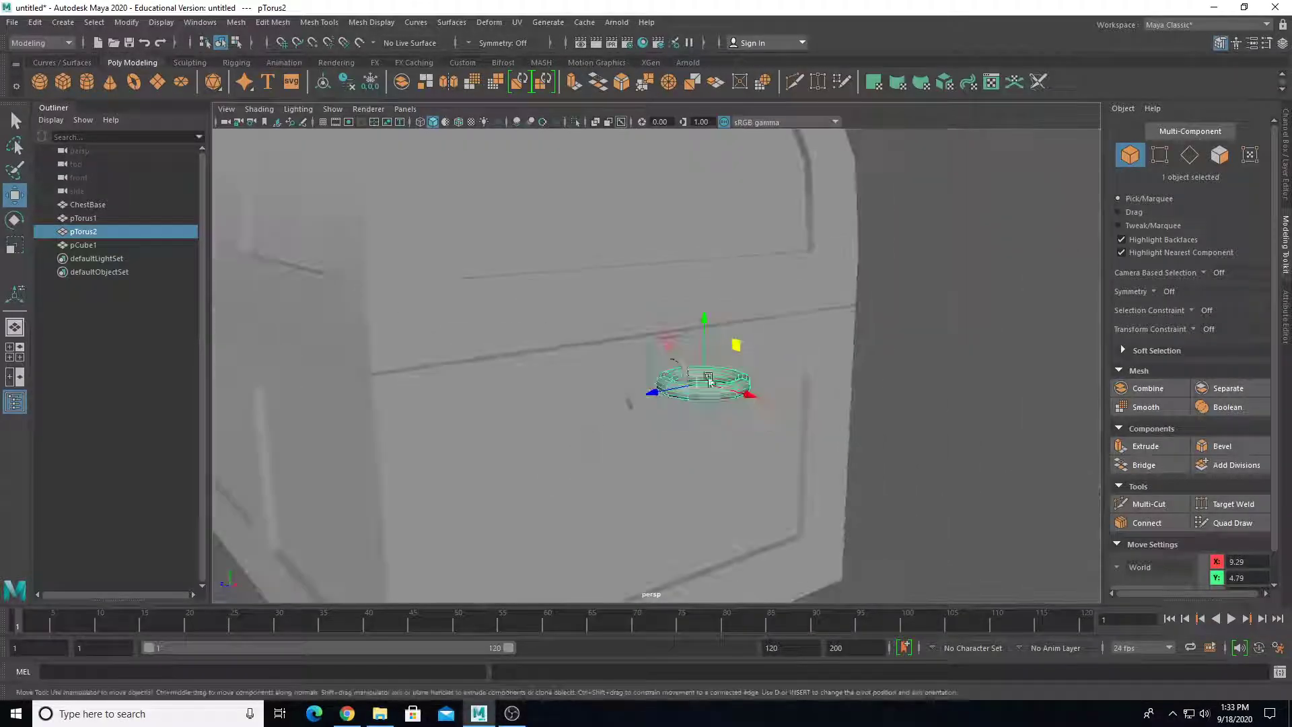
{"action": "mouse_move", "coordinate": [682, 400]}
{"action": "left_mouse_down", "text": "alt"}
{"action": "mouse_move", "coordinate": [767, 426]}
{"action": "mouse_move", "coordinate": [680, 404]}
{"action": "left_mouse_up", "text": "alt"}
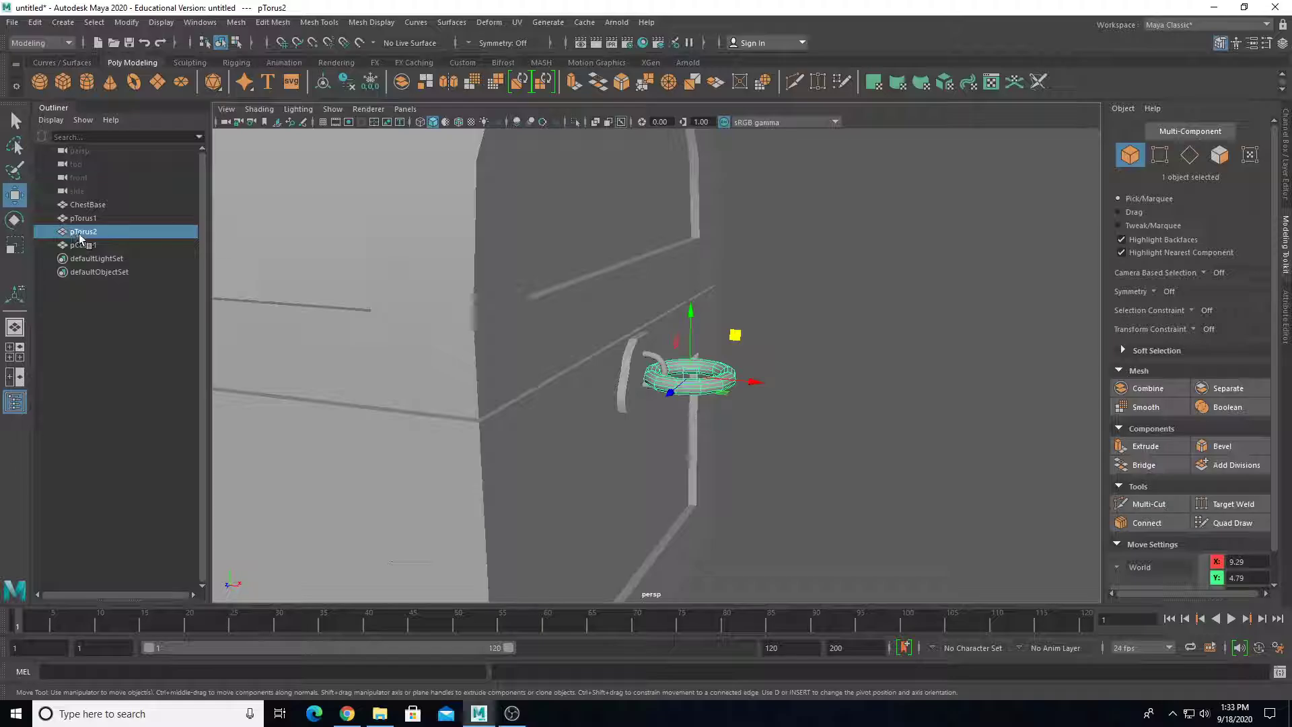
Rename the ring as Handle and the backing plate as HandleFrame.
{"action": "double_click", "coordinate": [78, 232]}
{"action": "type", "text": "Handle"}
{"action": "key", "text": "Return"}
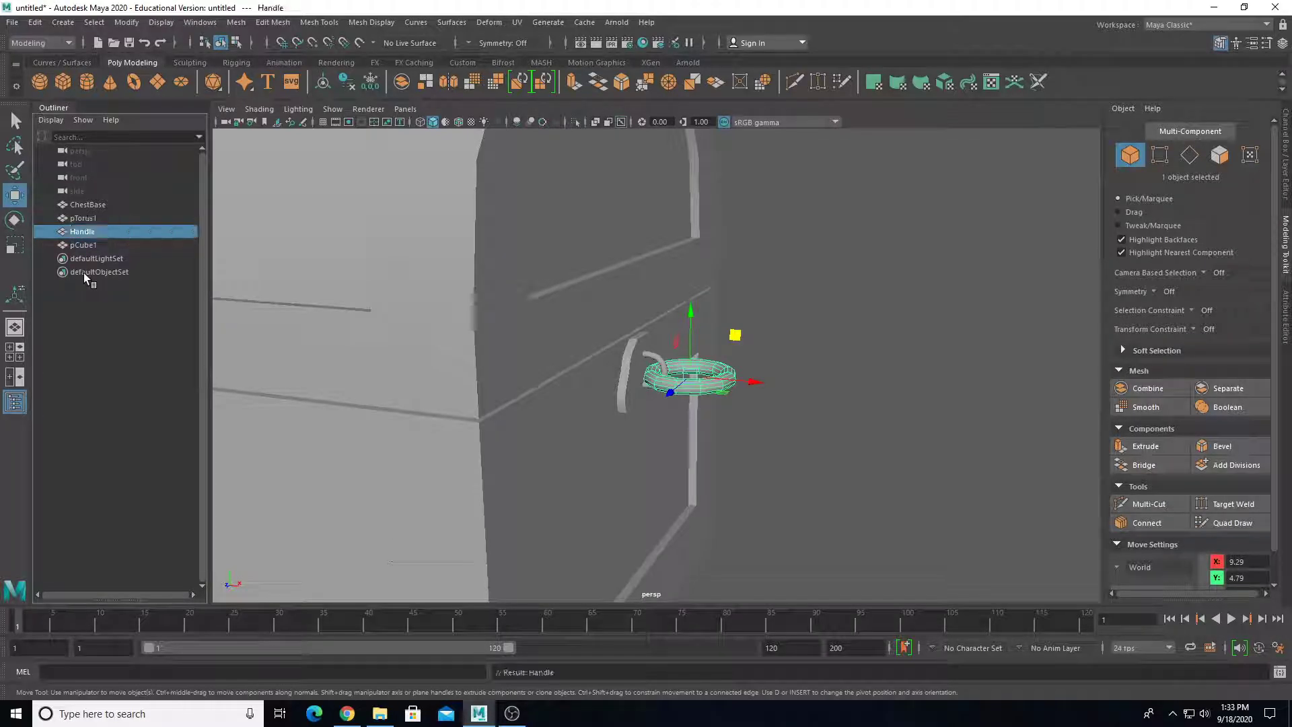
{"action": "left_click", "coordinate": [99, 245]}
{"action": "double_click", "coordinate": [95, 244]}
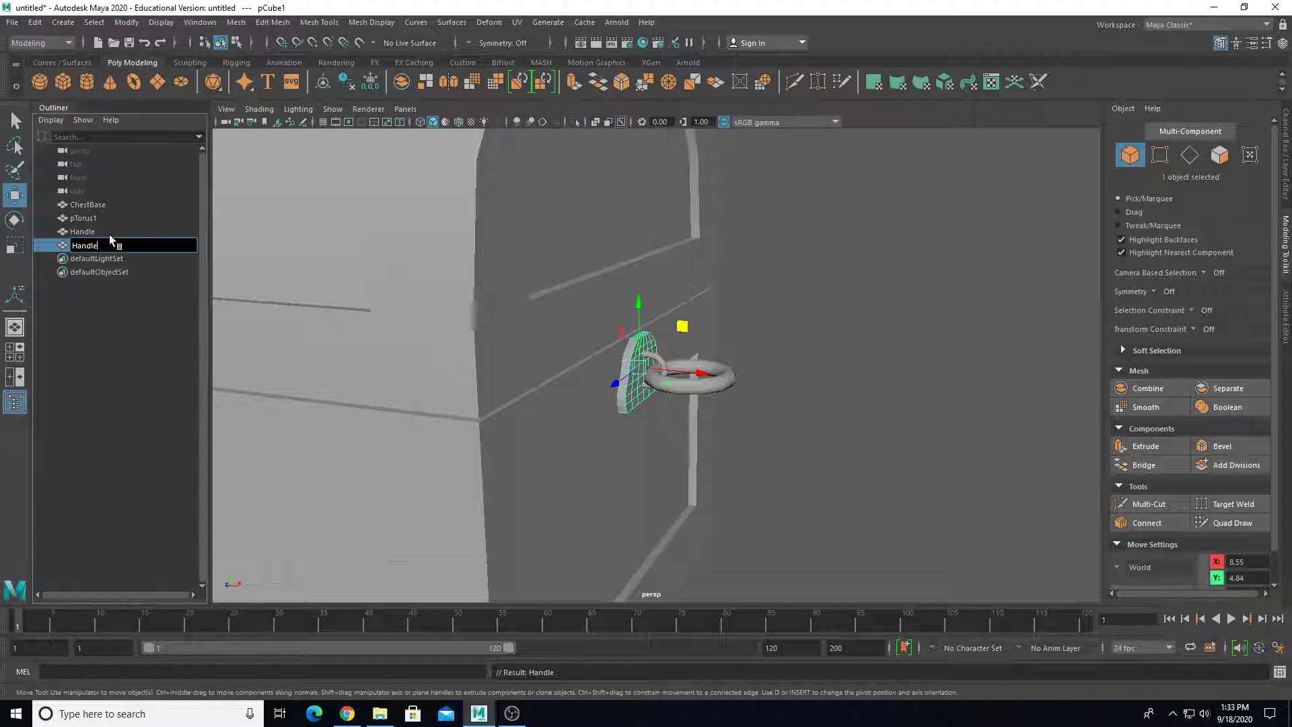
{"action": "type", "text": "HandleFrame"}
{"action": "key", "text": "Return"}
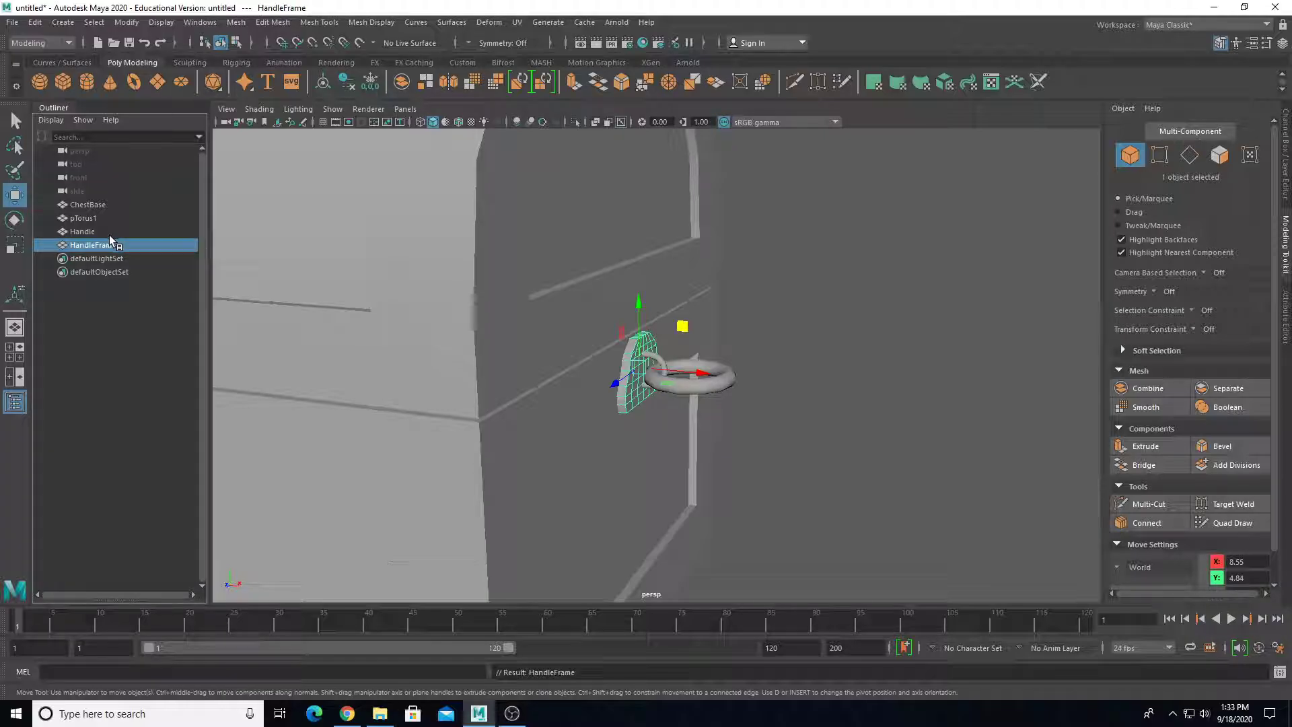
Rename the bracket as HandleBaseSection.
{"action": "left_click", "coordinate": [85, 216]}
{"action": "double_click", "coordinate": [84, 218]}
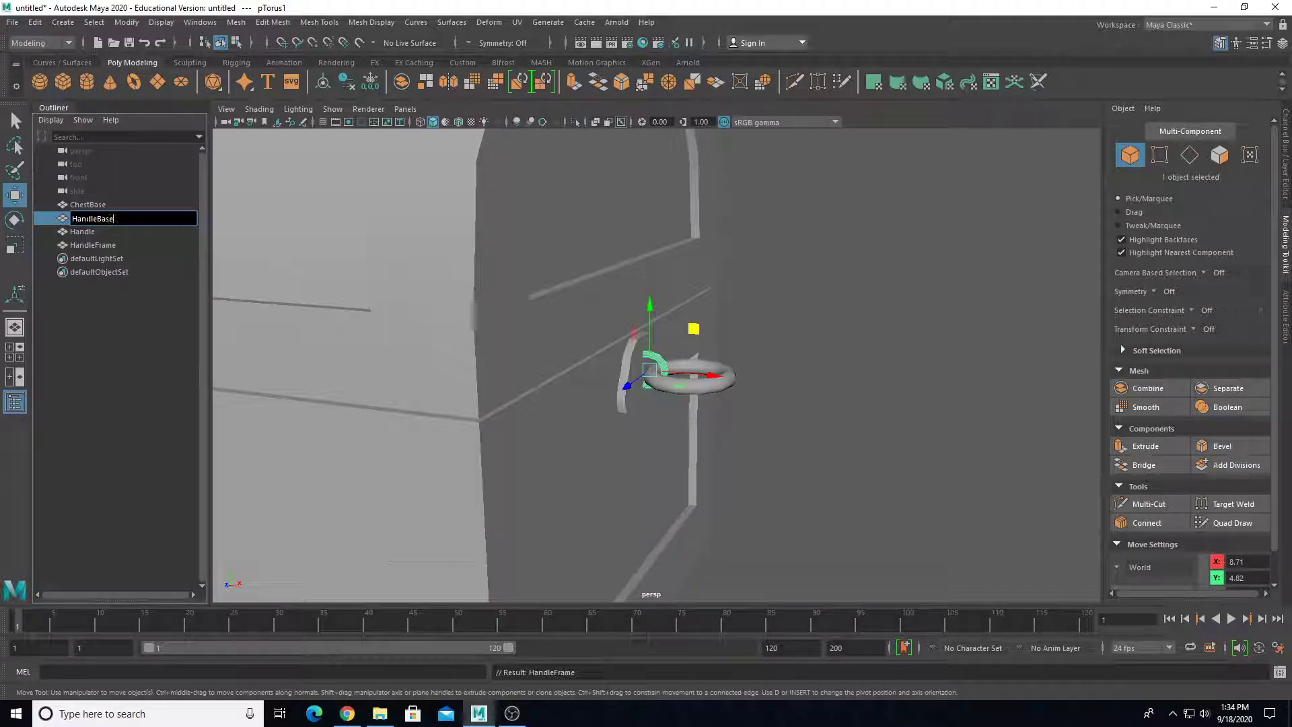
{"action": "key", "text": "Return"}
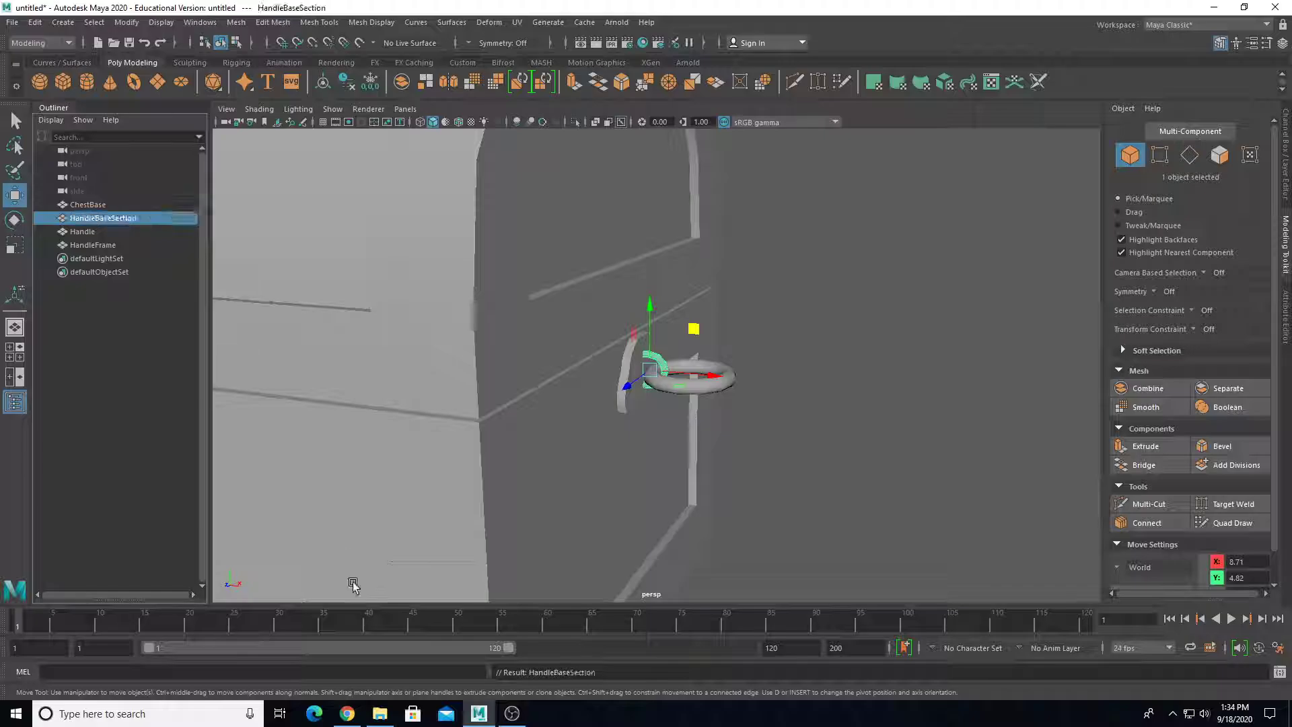
Duplicate HandleBaseSection, Handle and HandleFrame together and move the copies along X toward the chest's opposite end.
{"action": "left_click", "coordinate": [119, 236], "text": "ctrl"}
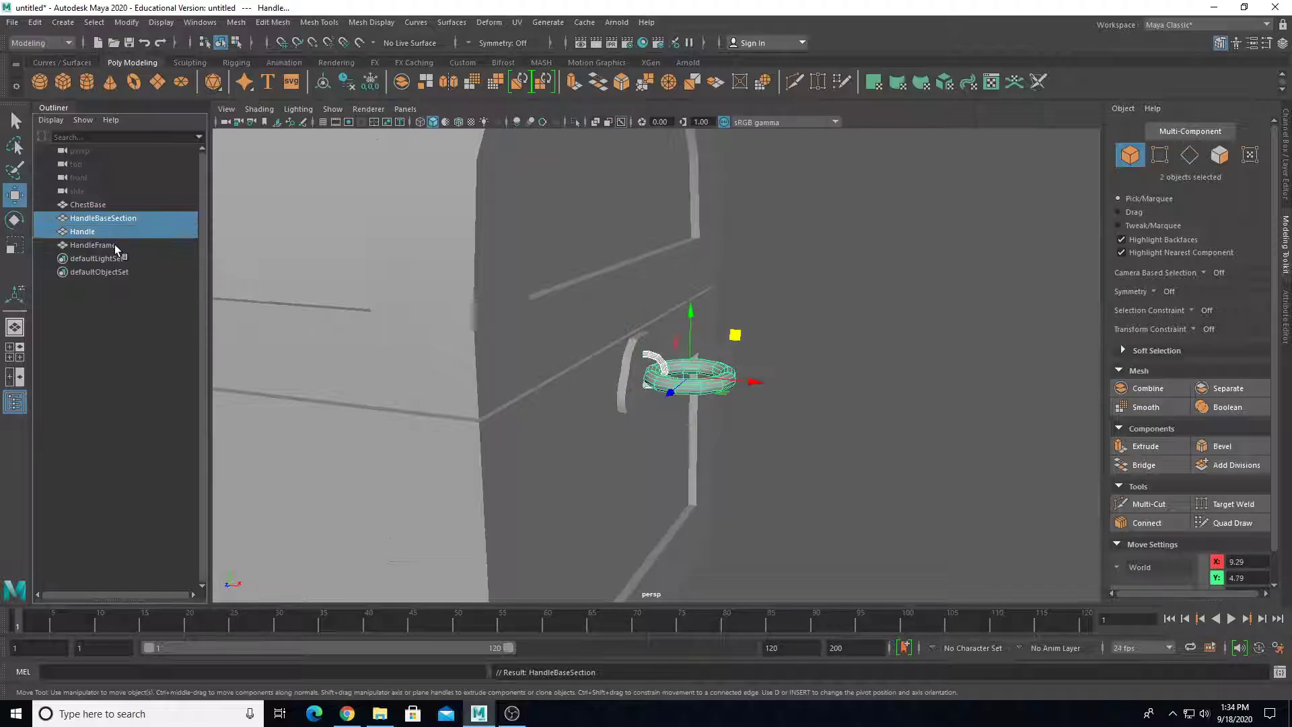
{"action": "left_click", "coordinate": [114, 244], "text": "ctrl"}
{"action": "scroll", "coordinate": [672, 325], "scroll_direction": "down", "scroll_amount": 5}
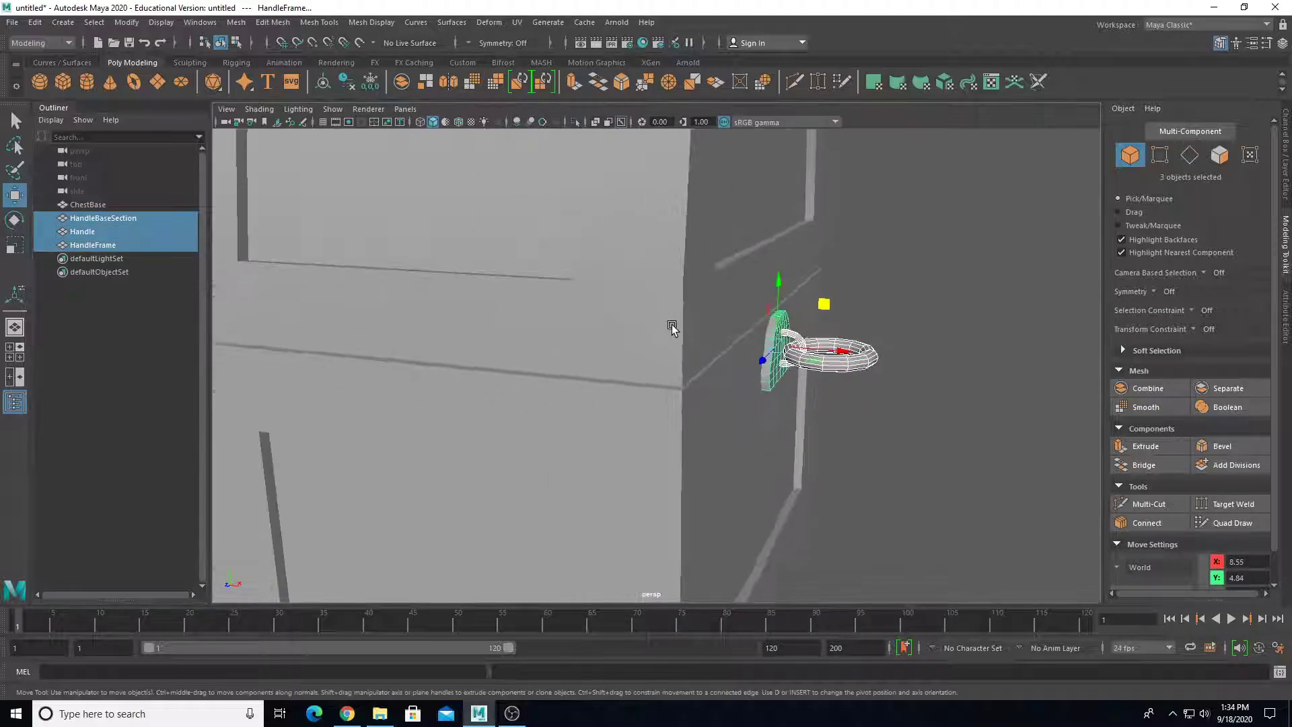
{"action": "key", "text": "ctrl+d"}
{"action": "left_click_drag", "start_coordinate": [794, 362], "coordinate": [578, 339]}
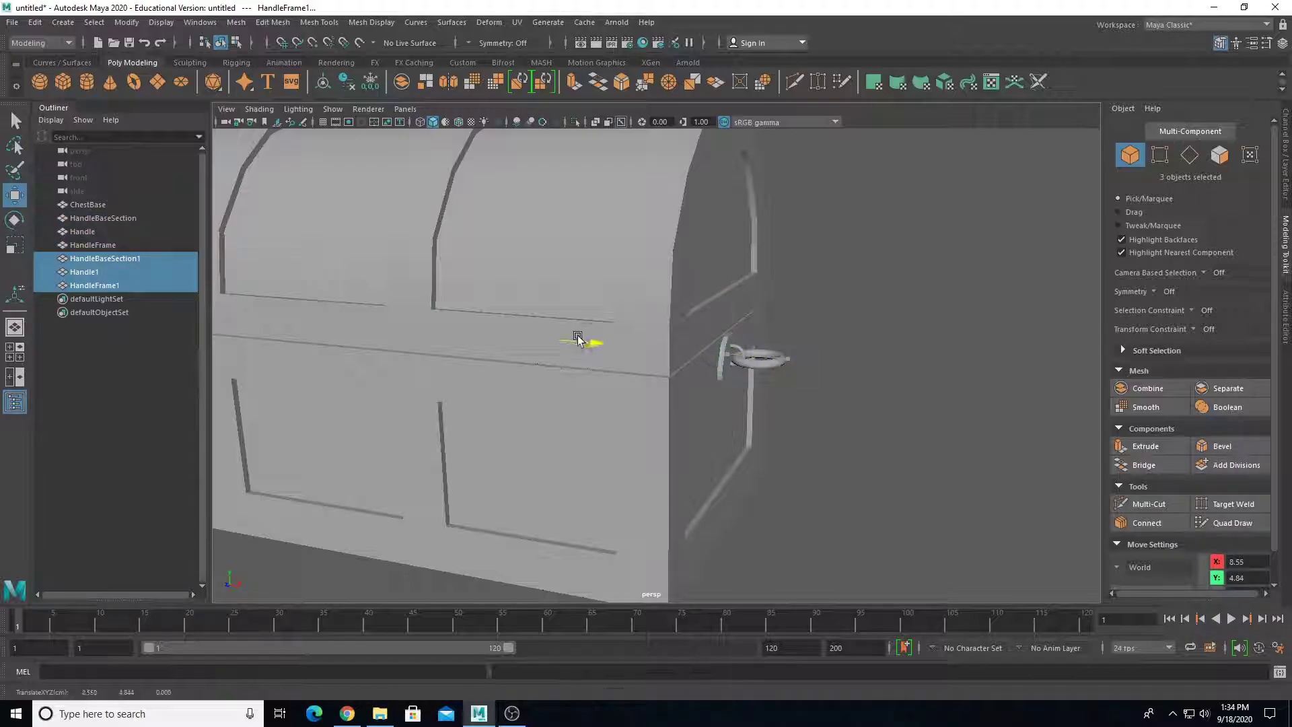
{"action": "left_click_drag", "start_coordinate": [254, 306], "coordinate": [243, 305]}
Move the three copied handle parts along X to about -10.09, clear of the chest's opposite end.
{"action": "middle_click_drag", "start_coordinate": [390, 340], "coordinate": [929, 360], "text": "alt"}
{"action": "left_click_drag", "start_coordinate": [579, 375], "coordinate": [710, 386], "text": "alt"}
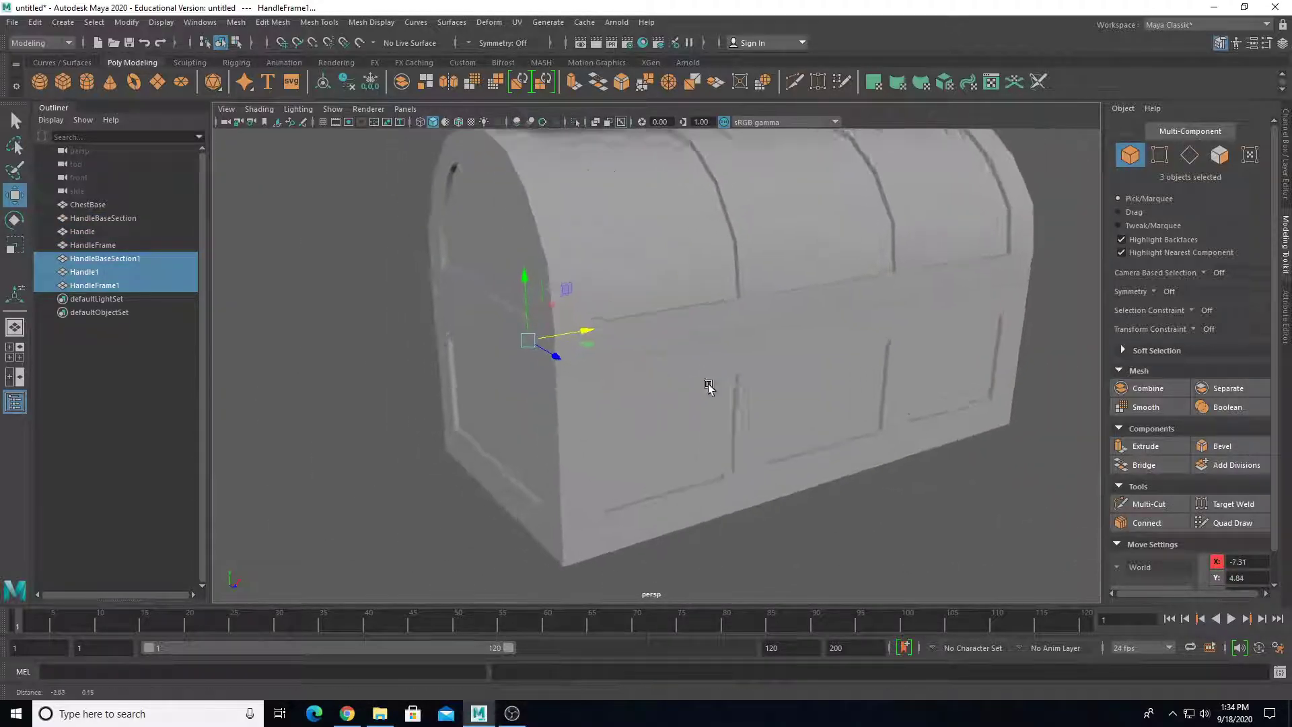
{"action": "middle_click_drag", "start_coordinate": [710, 387], "coordinate": [942, 383], "text": "alt"}
{"action": "left_click_drag", "start_coordinate": [942, 381], "coordinate": [849, 369], "text": "alt"}
{"action": "left_click_drag", "start_coordinate": [972, 398], "coordinate": [835, 374]}
{"action": "middle_click_drag", "start_coordinate": [835, 374], "coordinate": [537, 303], "text": "alt"}
{"action": "scroll", "coordinate": [537, 303], "scroll_direction": "up", "scroll_amount": 3}
{"action": "left_click_drag", "start_coordinate": [536, 303], "coordinate": [588, 359], "text": "alt"}
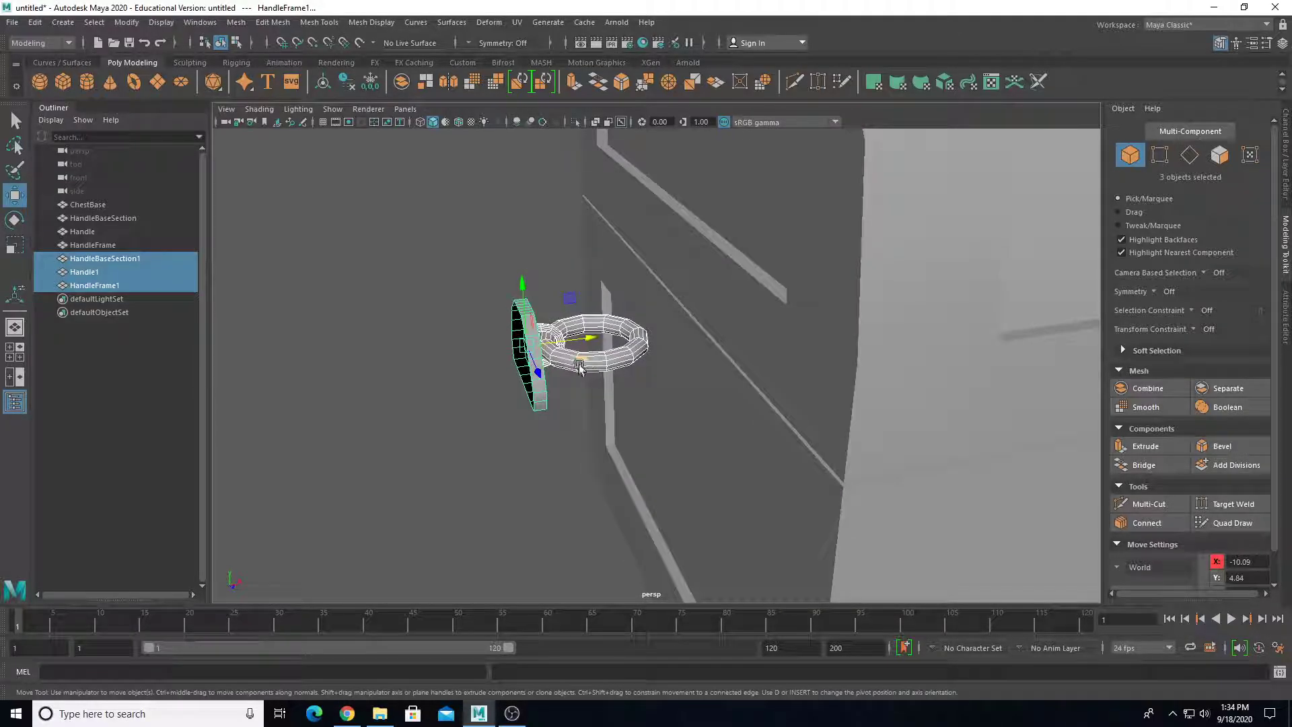
{"action": "key", "text": "e"}
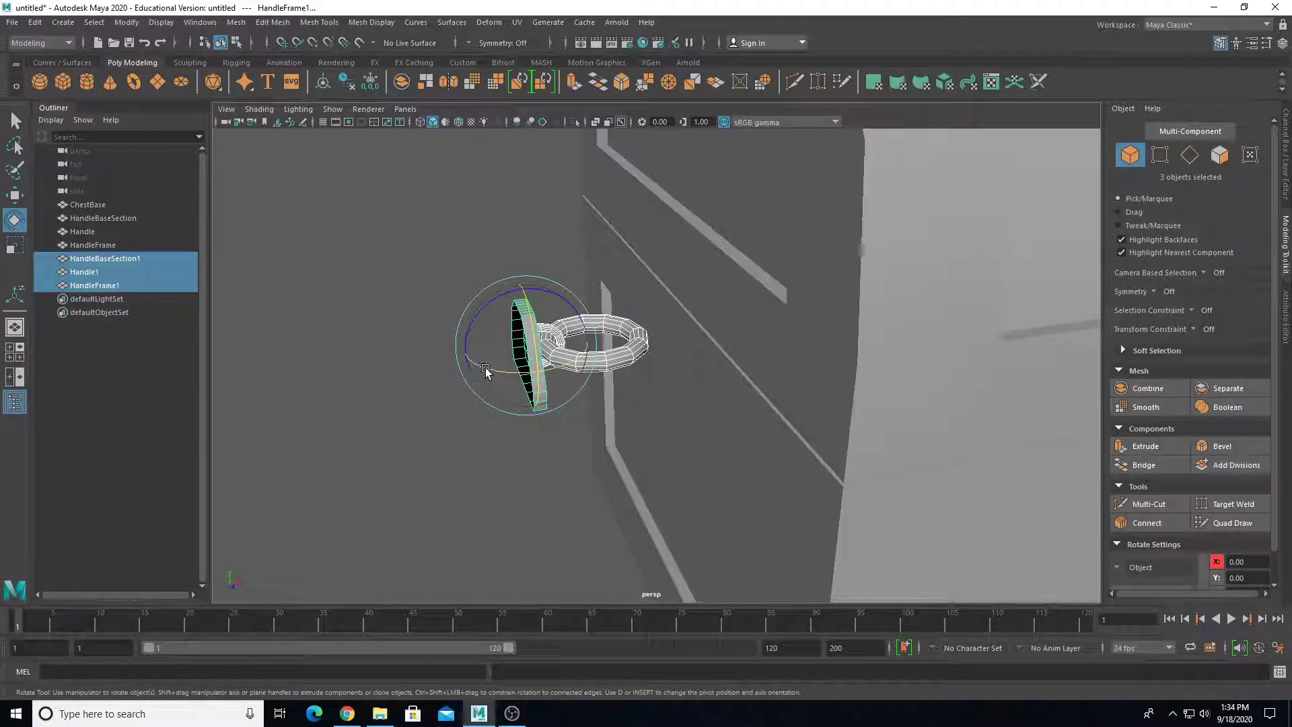
{"action": "left_click_drag", "start_coordinate": [485, 370], "coordinate": [886, 375]}
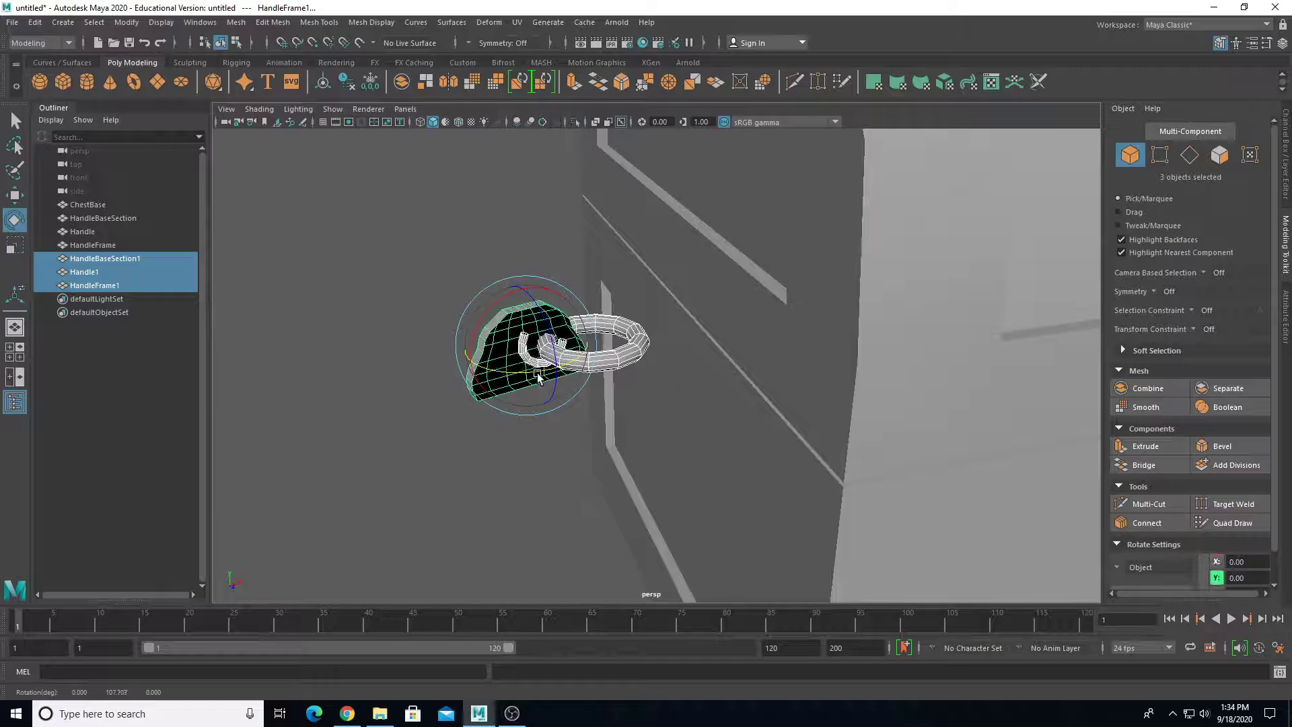
{"action": "left_click_drag", "start_coordinate": [538, 377], "coordinate": [568, 388]}
{"action": "key", "text": "ctrl+z"}
{"action": "key", "text": "ctrl+z"}
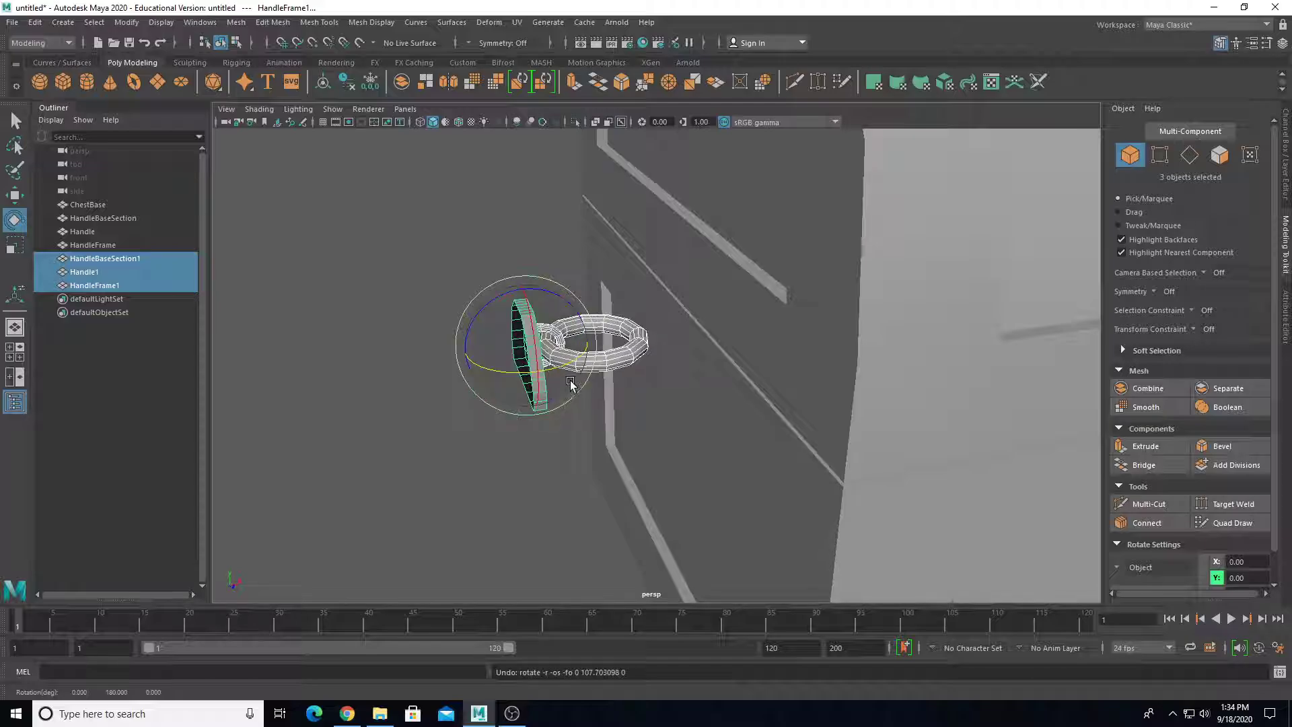
Rotate the three copied handle parts 180 degrees about Y and move them along X until the plate sits at about -8.57.
{"action": "left_click_drag", "start_coordinate": [484, 366], "coordinate": [830, 352]}
{"action": "key", "text": "ctrl+z"}
{"action": "key", "text": "w"}
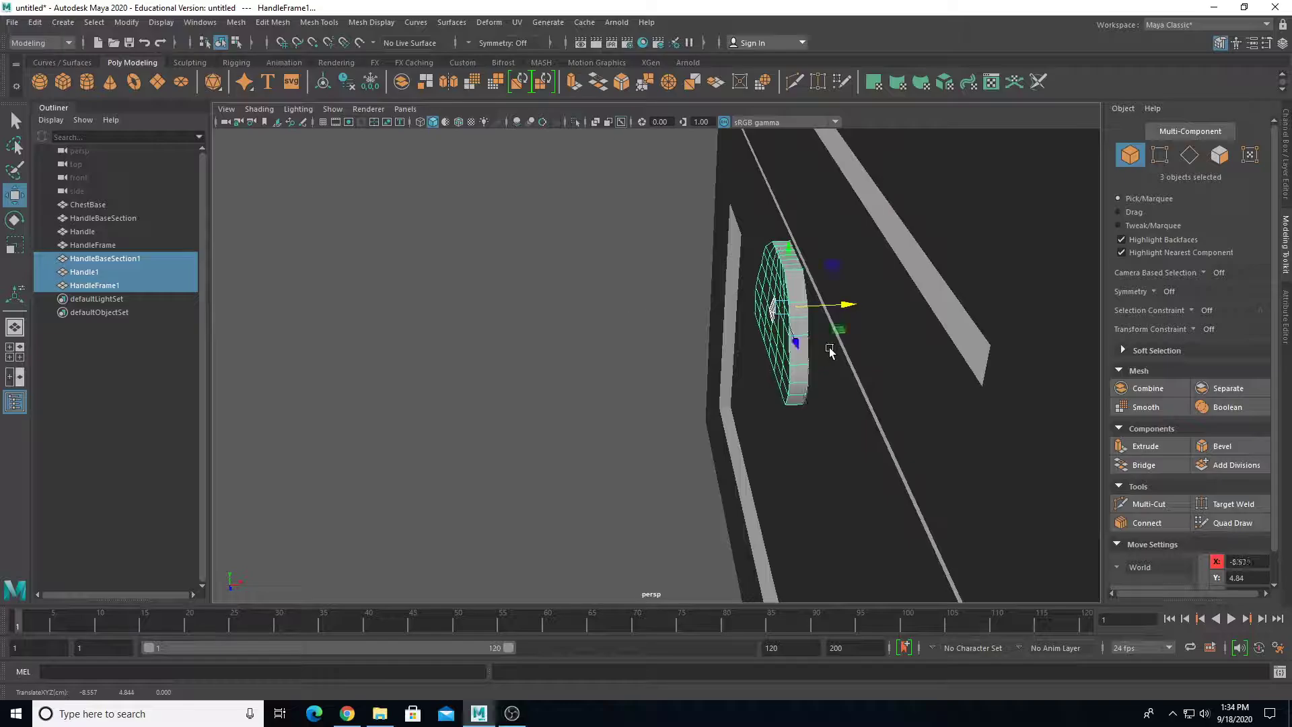
Move only the copied bracket and ring outward along X, placing the ring at about X -9.29.
{"action": "left_click", "coordinate": [776, 352], "text": "ctrl"}
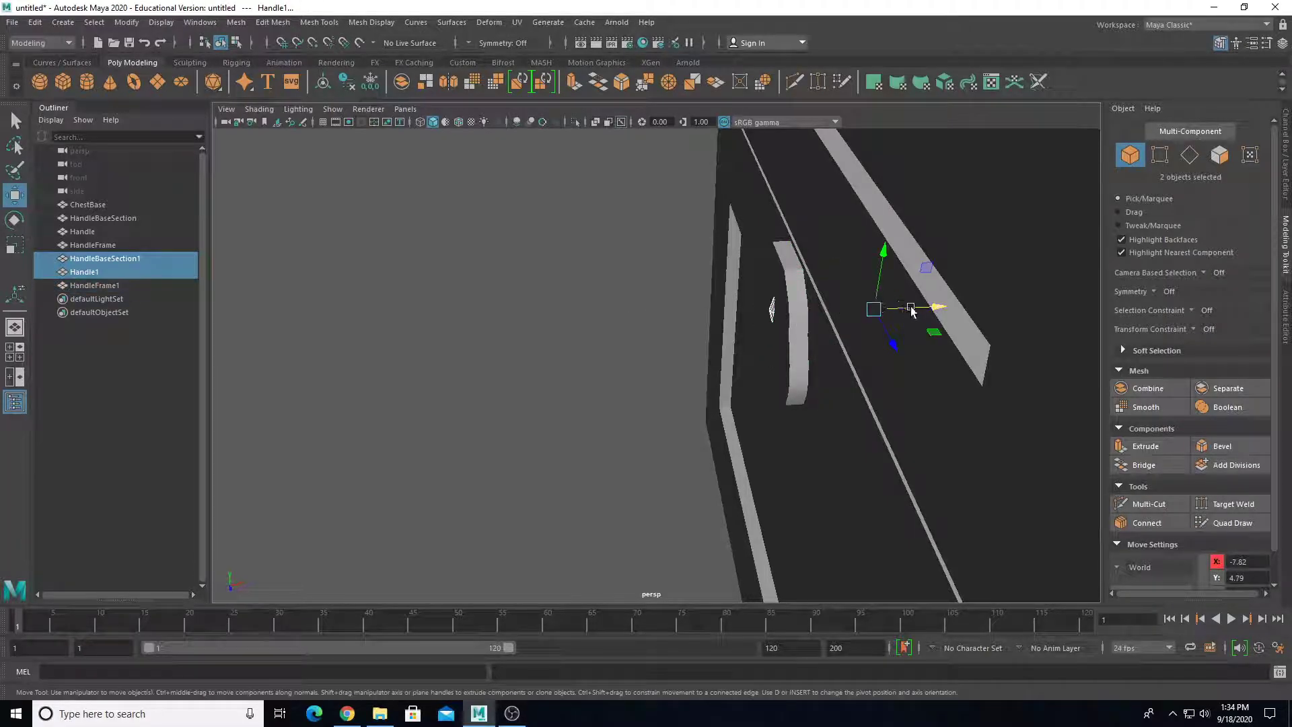
{"action": "left_click_drag", "start_coordinate": [912, 310], "coordinate": [732, 335]}
{"action": "left_click", "coordinate": [741, 325]}
Examine the chest from both ends to compare the placement of the original and copied handles.
{"action": "scroll", "coordinate": [735, 337], "scroll_direction": "down", "scroll_amount": 3}
{"action": "left_click_drag", "start_coordinate": [834, 397], "coordinate": [696, 458], "text": "alt"}
{"action": "scroll", "coordinate": [695, 458], "scroll_direction": "down", "scroll_amount": 3}
{"action": "middle_click_drag", "start_coordinate": [1050, 552], "coordinate": [609, 434], "text": "alt"}
{"action": "scroll", "coordinate": [694, 537], "scroll_direction": "up", "scroll_amount": 3}
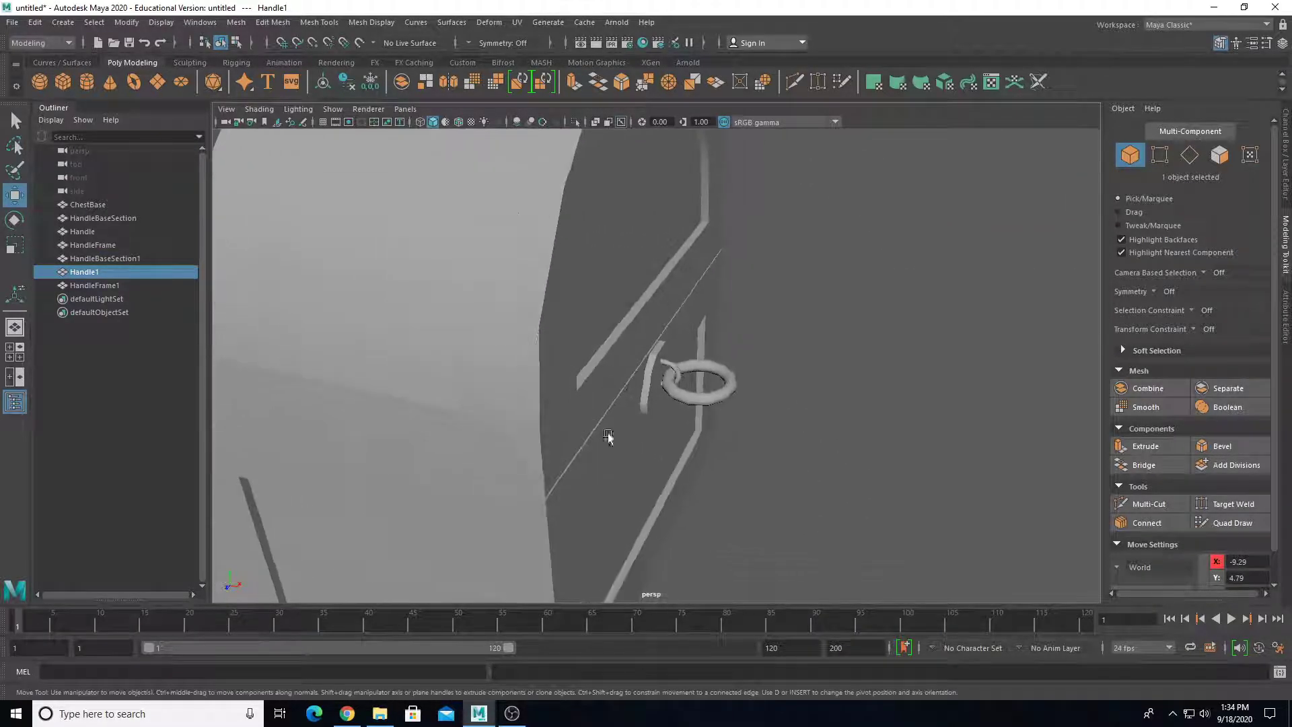
{"action": "left_click_drag", "start_coordinate": [656, 535], "coordinate": [620, 445], "text": "alt"}
{"action": "scroll", "coordinate": [643, 471], "scroll_direction": "down", "scroll_amount": 5}
{"action": "left_click", "coordinate": [671, 511]}
{"action": "left_click_drag", "start_coordinate": [532, 505], "coordinate": [675, 450], "text": "alt"}
{"action": "left_click", "coordinate": [531, 330]}
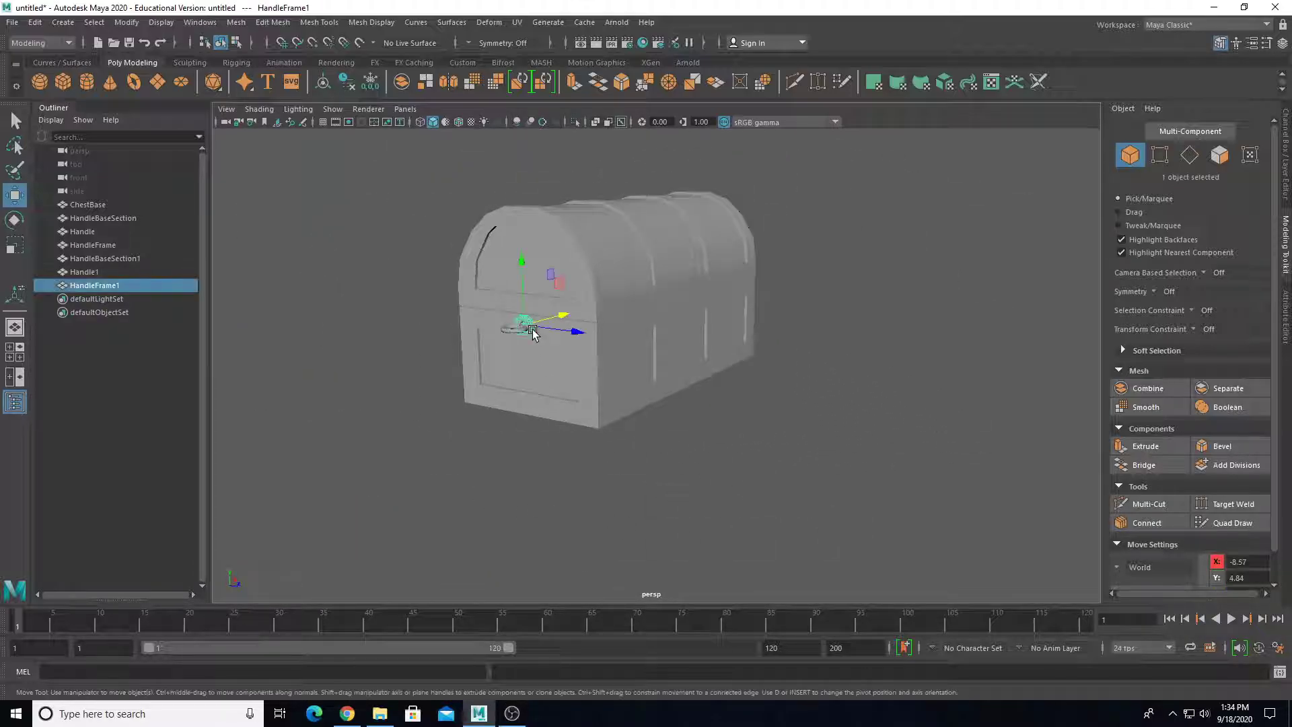
Duplicate the end handle's mounting plate and small bracket loop, and move the copies to the chest's long face near X -4.17, Z 4.73.
{"action": "scroll", "coordinate": [518, 346], "scroll_direction": "up", "scroll_amount": 2}
{"action": "scroll", "coordinate": [515, 374], "scroll_direction": "up", "scroll_amount": 5}
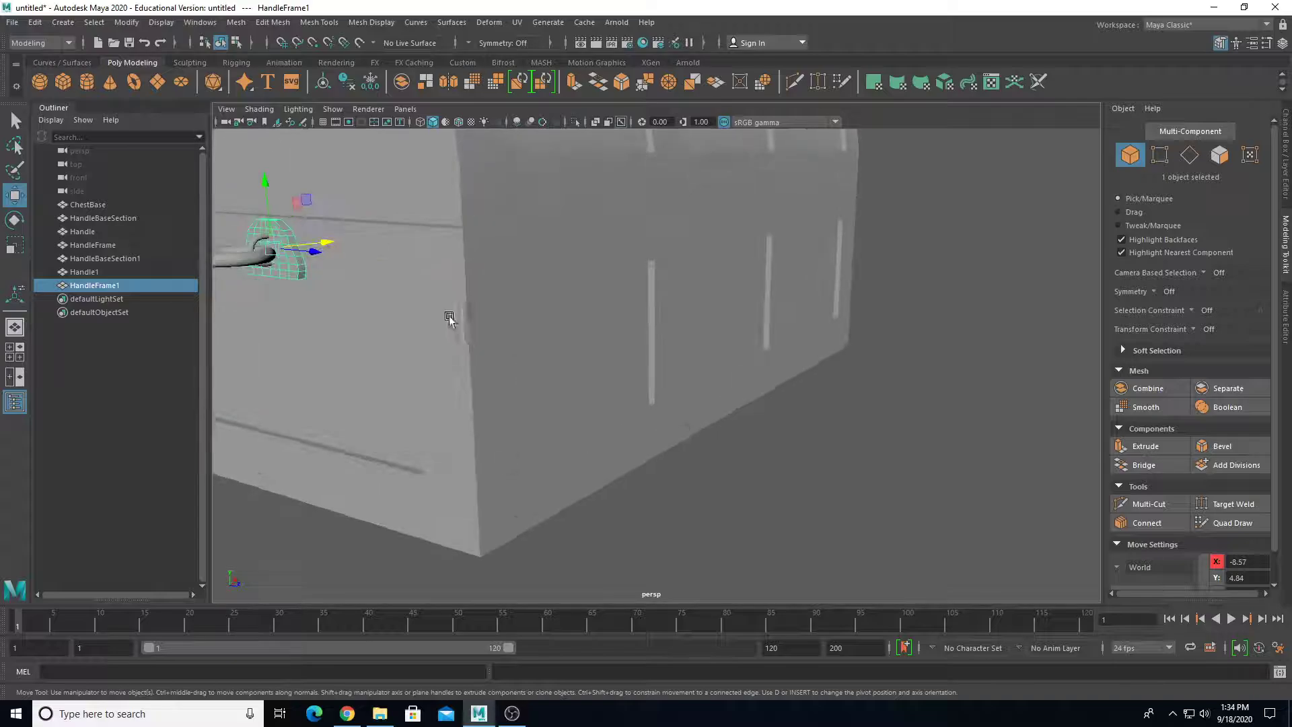
{"action": "middle_click_drag", "start_coordinate": [450, 316], "coordinate": [705, 390], "text": "alt"}
{"action": "left_click_drag", "start_coordinate": [706, 390], "coordinate": [660, 395], "text": "alt"}
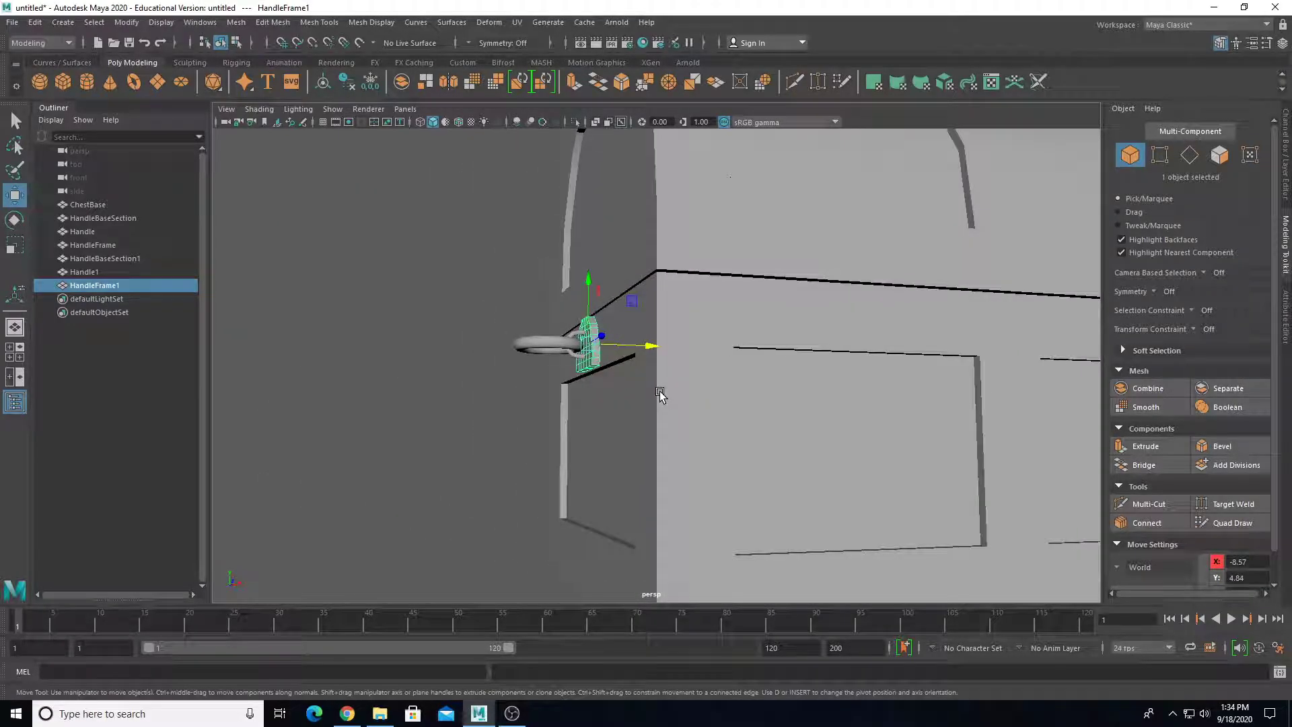
{"action": "left_click_drag", "start_coordinate": [525, 313], "coordinate": [501, 244], "text": "alt"}
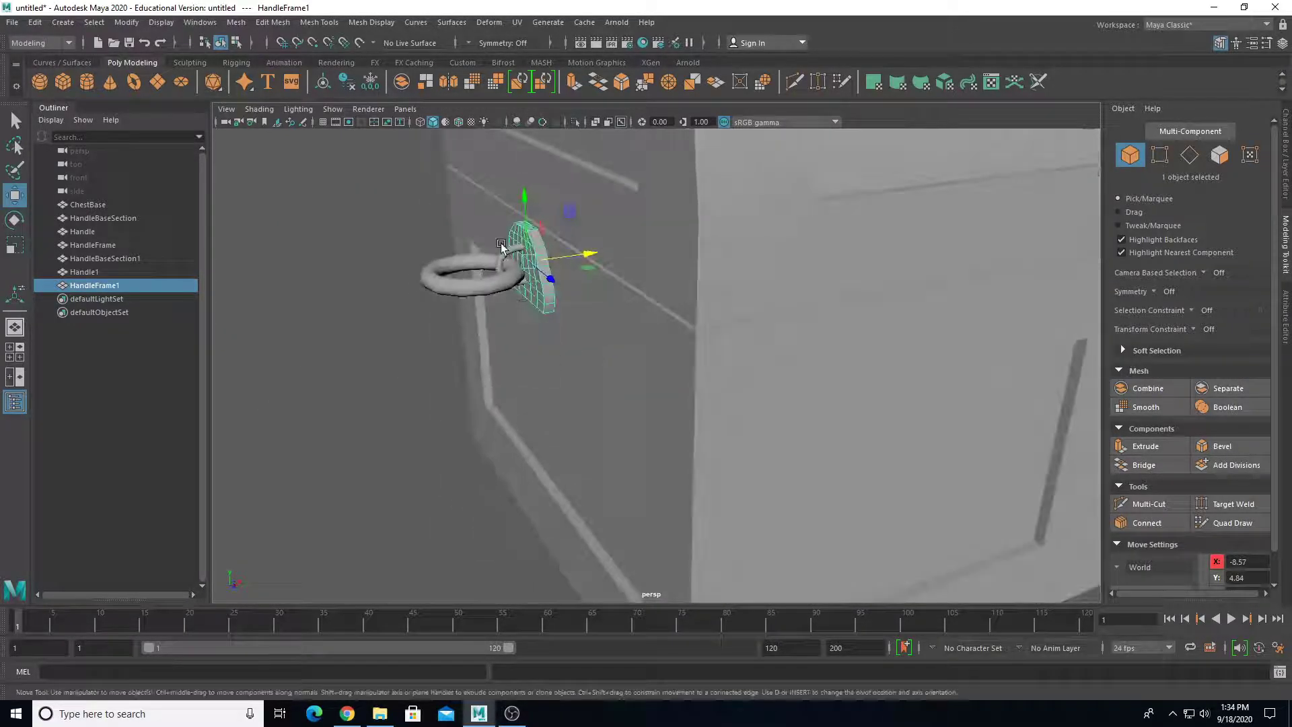
{"action": "left_click", "coordinate": [543, 276], "text": "shift"}
{"action": "scroll", "coordinate": [558, 291], "scroll_direction": "down", "scroll_amount": 2}
{"action": "key", "text": "ctrl+d"}
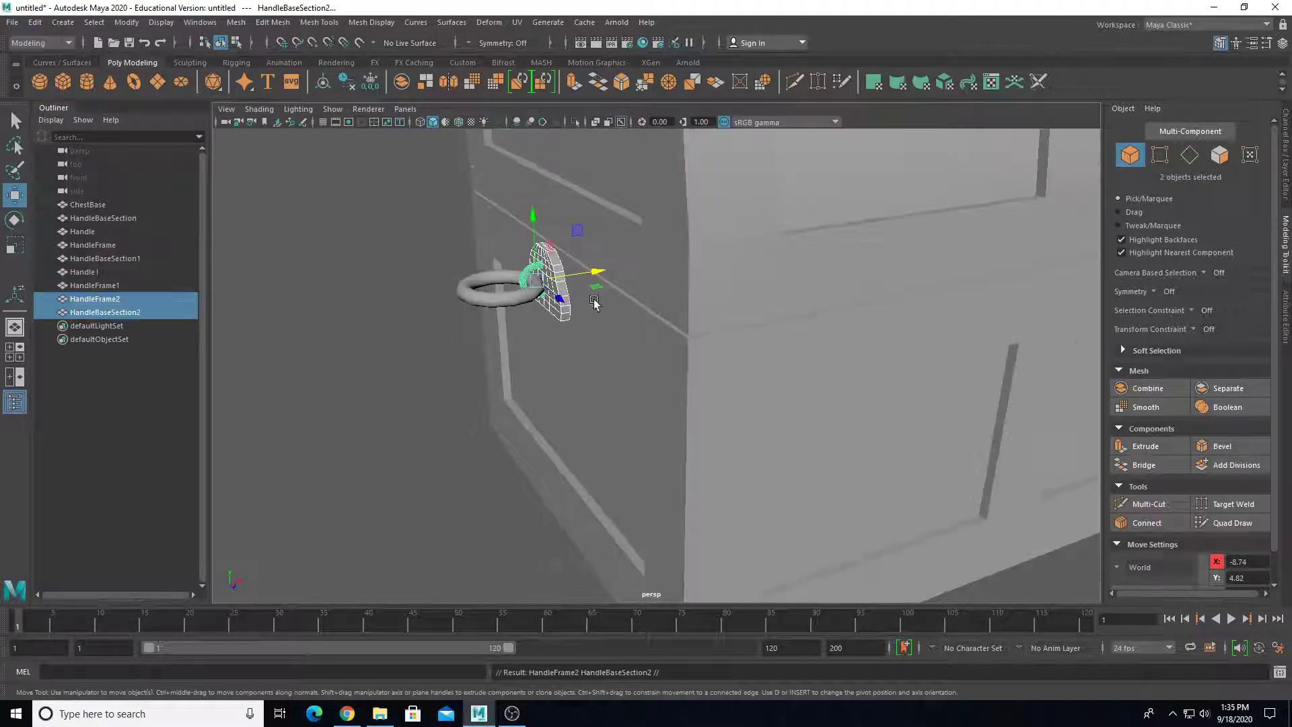
{"action": "left_click_drag", "start_coordinate": [588, 288], "coordinate": [1069, 349]}
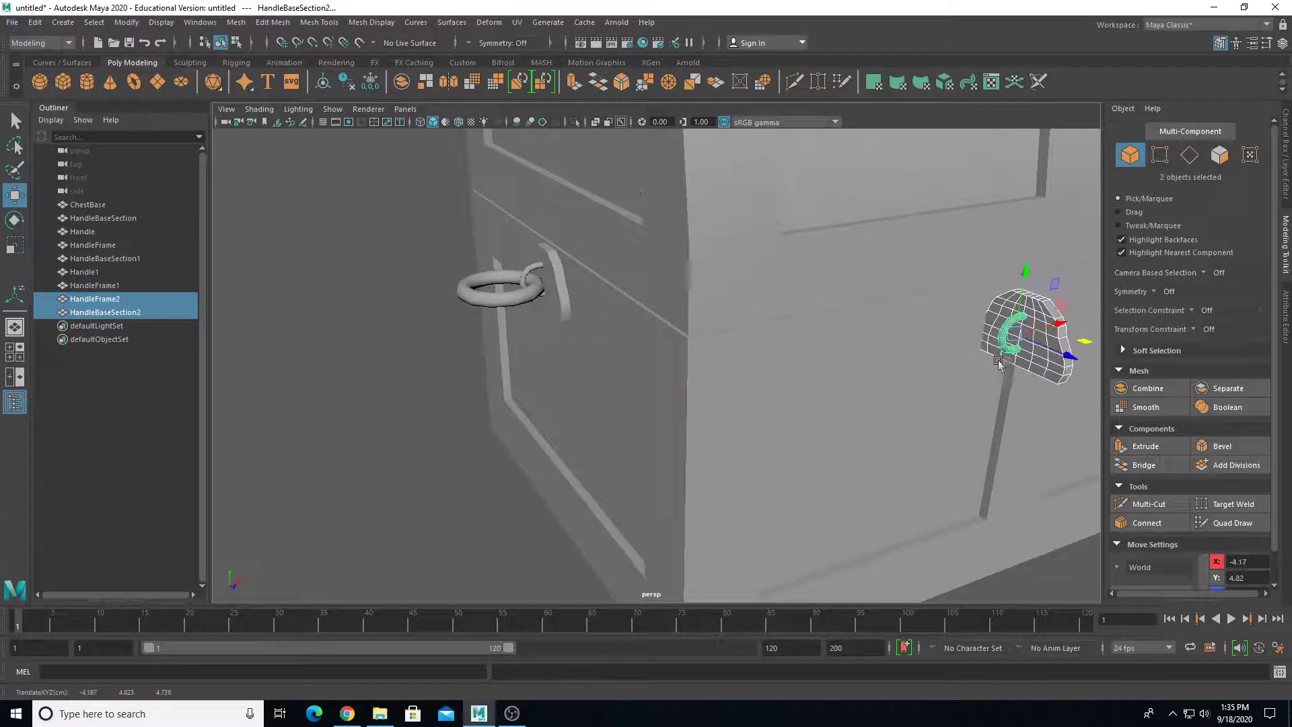
{"action": "middle_click_drag", "start_coordinate": [938, 387], "coordinate": [669, 401], "text": "alt"}
{"action": "left_click_drag", "start_coordinate": [669, 401], "coordinate": [546, 433], "text": "alt"}
{"action": "key", "text": "e"}
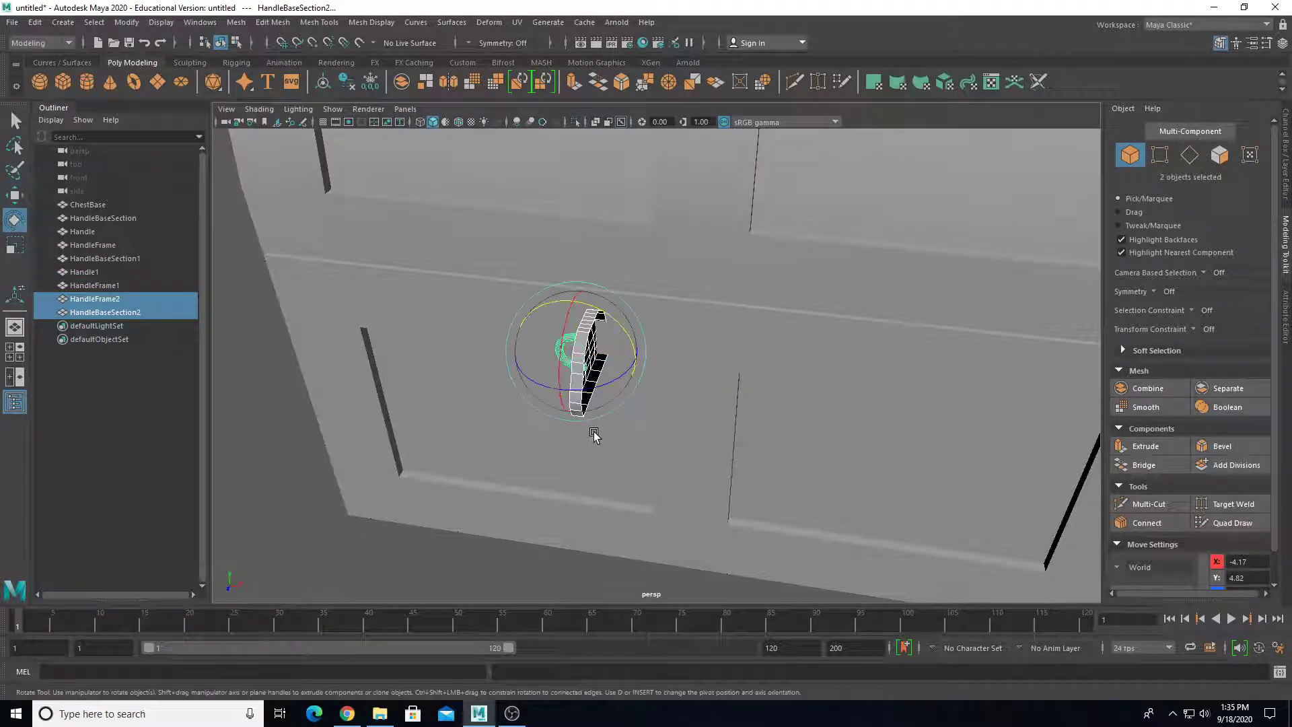
{"action": "left_click_drag", "start_coordinate": [597, 389], "coordinate": [629, 379]}
{"action": "key", "text": "ctrl+z"}
{"action": "key", "text": "ctrl+z"}
Rotate the duplicated mounting plate HandleFrame2 to 270 degrees about Y and show its transform values.
{"action": "left_click_drag", "start_coordinate": [553, 445], "coordinate": [356, 480], "text": "alt"}
{"action": "left_click", "coordinate": [356, 480]}
{"action": "scroll", "coordinate": [465, 407], "scroll_direction": "up", "scroll_amount": 3}
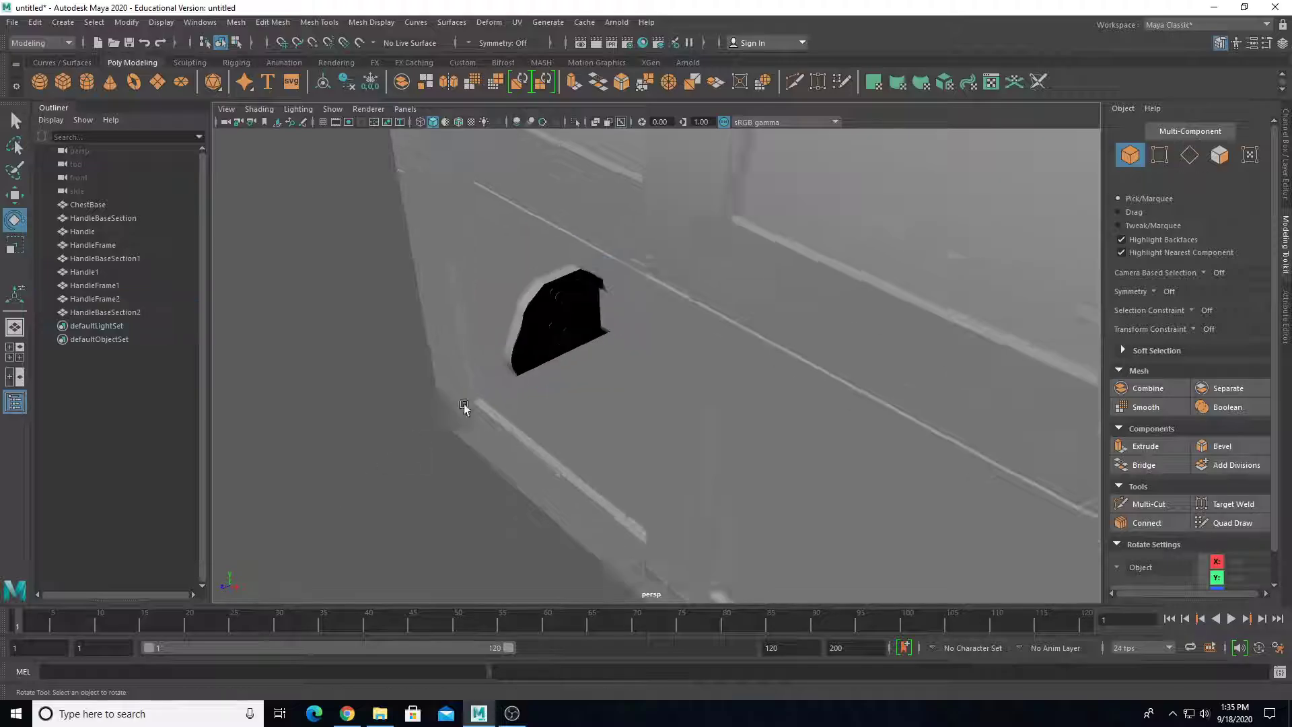
{"action": "left_click", "coordinate": [494, 330]}
{"action": "left_click_drag", "start_coordinate": [509, 335], "coordinate": [597, 357]}
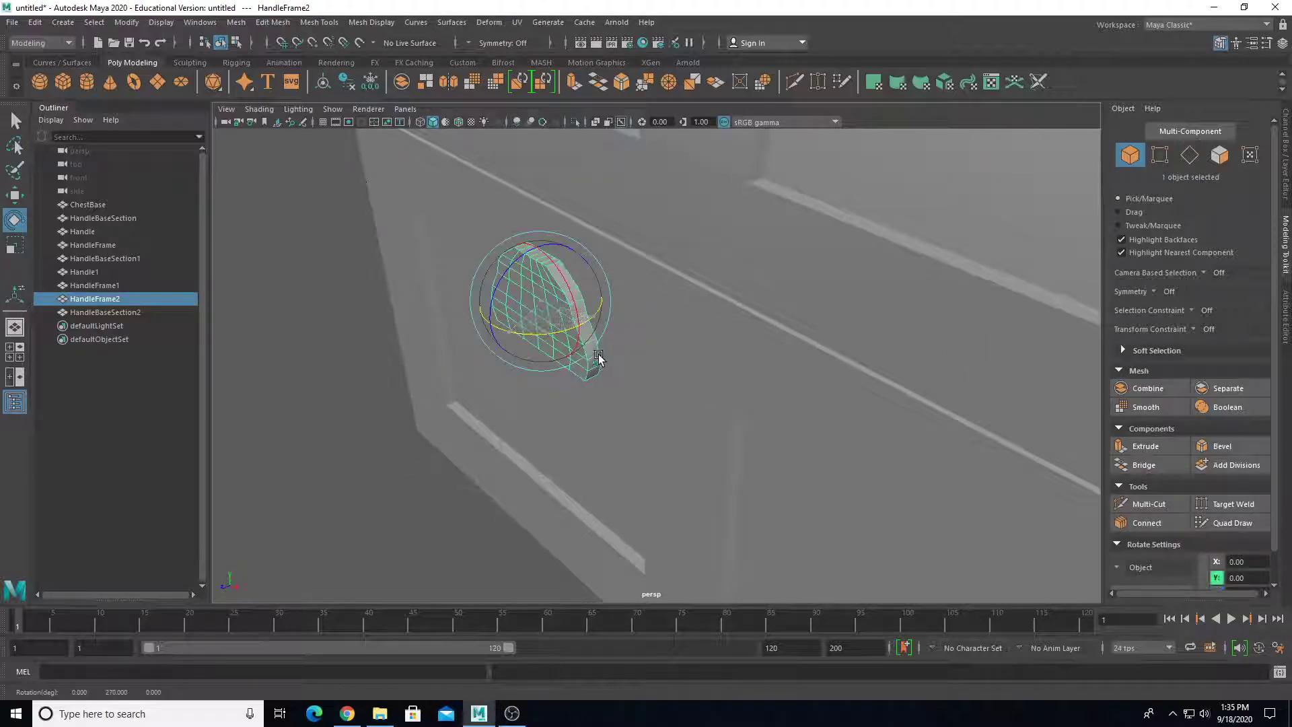
{"action": "left_click_drag", "start_coordinate": [774, 346], "coordinate": [842, 337], "text": "alt"}
{"action": "left_click", "coordinate": [1285, 200]}
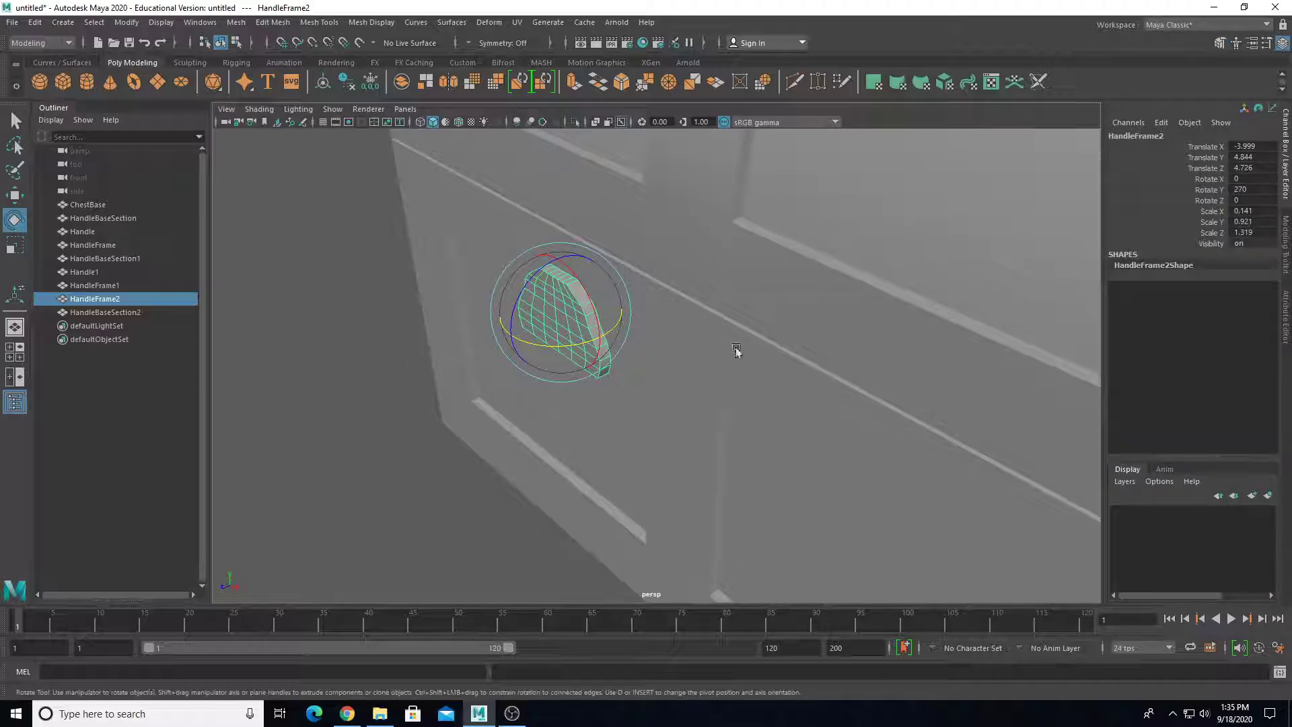
Rotate the duplicated loop HandleBaseSection2 to -270, -90, -360 so it stands perpendicular to the plate.
{"action": "left_click_drag", "start_coordinate": [738, 352], "coordinate": [581, 352], "text": "alt"}
{"action": "key", "text": "w"}
{"action": "left_click", "coordinate": [548, 342]}
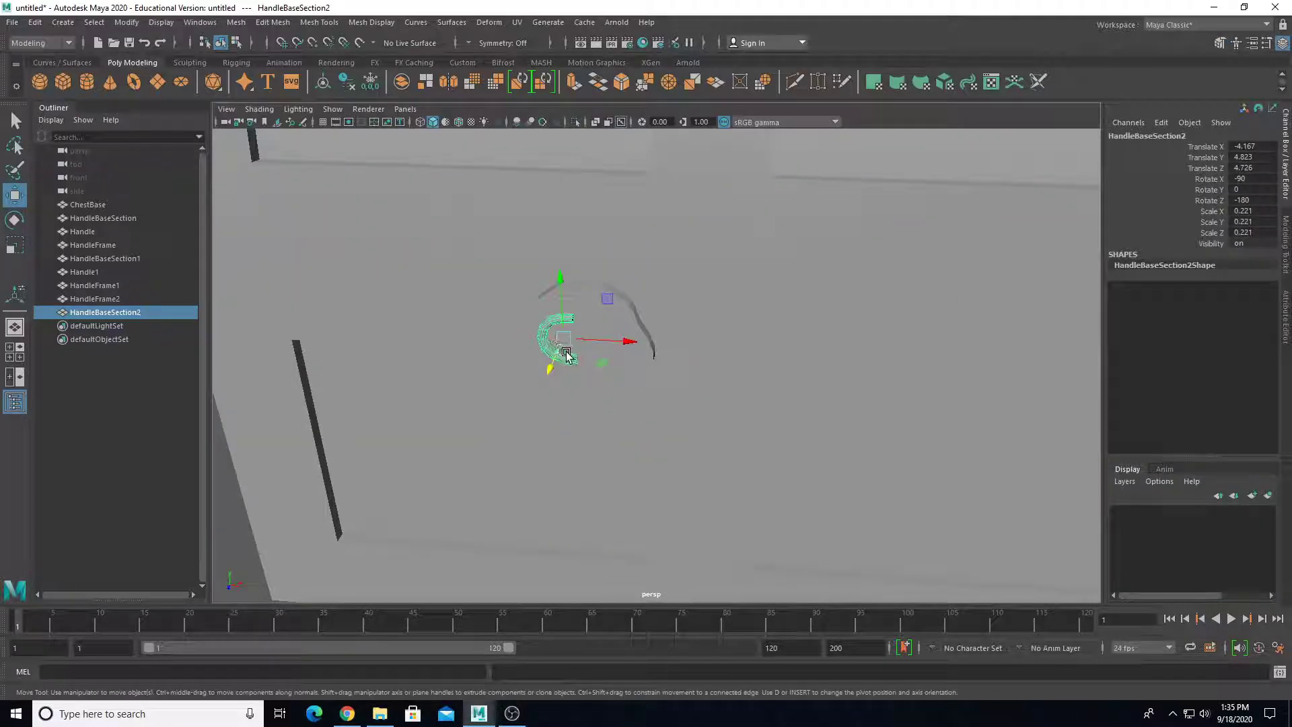
{"action": "key", "text": "e"}
{"action": "left_click_drag", "start_coordinate": [539, 365], "coordinate": [598, 391]}
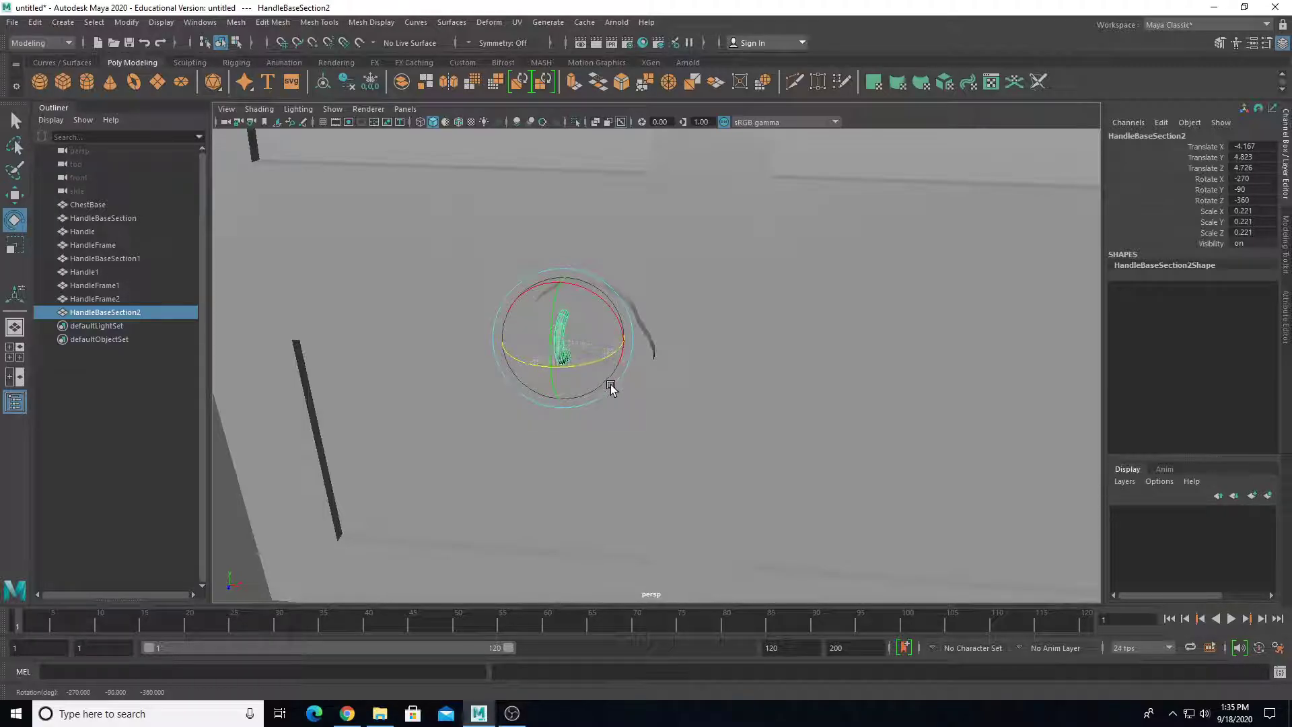
Select the duplicated plate and loop together and move them to the middle of the chest front, above the lid seam.
{"action": "scroll", "coordinate": [610, 386], "scroll_direction": "down", "scroll_amount": 5}
{"action": "left_click_drag", "start_coordinate": [603, 378], "coordinate": [552, 396], "text": "alt"}
{"action": "key", "text": "q"}
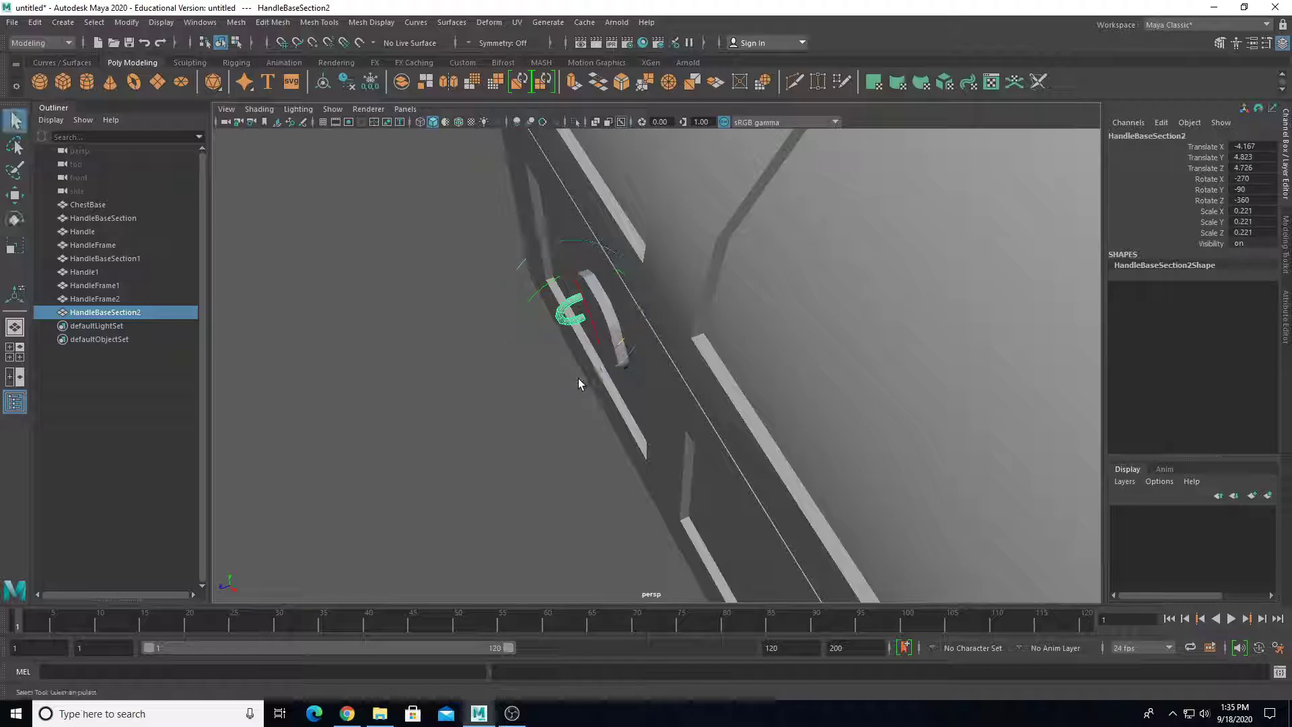
{"action": "left_click", "coordinate": [615, 342], "text": "shift"}
{"action": "scroll", "coordinate": [587, 365], "scroll_direction": "down", "scroll_amount": 3}
{"action": "left_click_drag", "start_coordinate": [558, 347], "coordinate": [727, 243], "text": "alt"}
{"action": "key", "text": "w"}
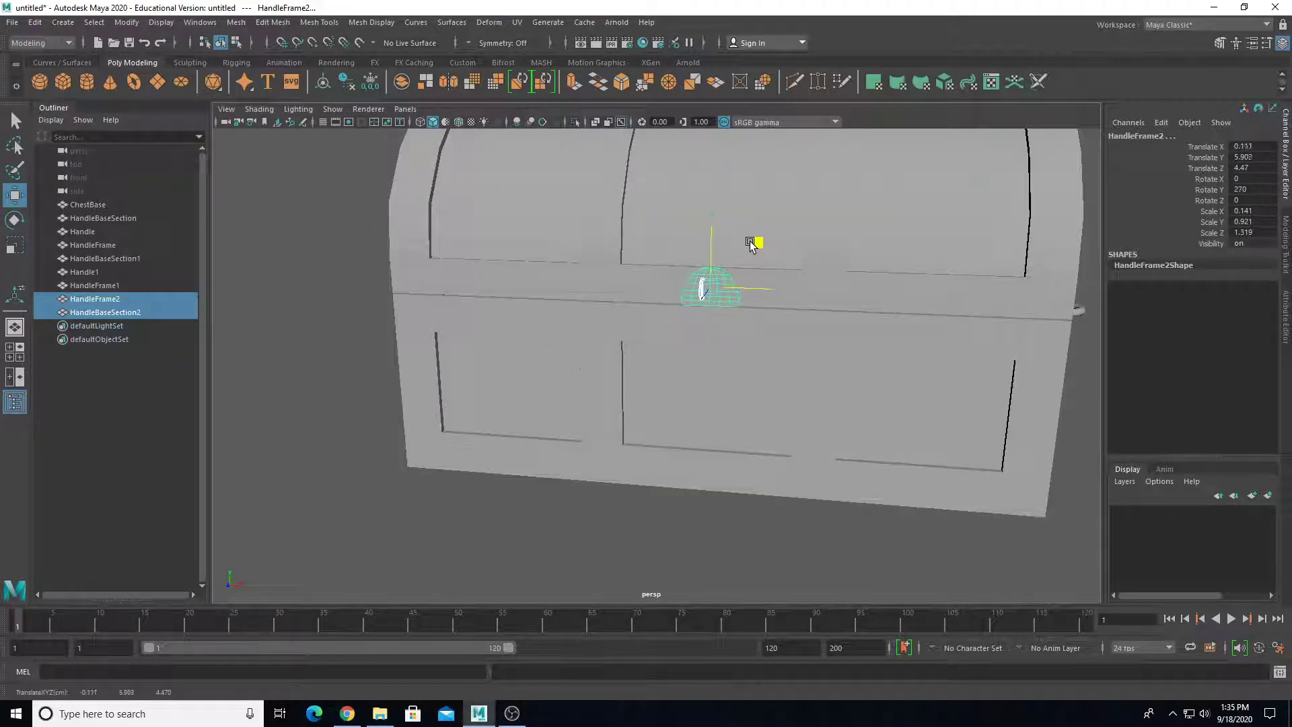
Show wireframe on the shaded model and align plate and loop with the chest's centre line, the plate at about X 0, Y 5.85, Z 4.22.
{"action": "left_click", "coordinate": [458, 122]}
{"action": "scroll", "coordinate": [646, 369], "scroll_direction": "up", "scroll_amount": 10}
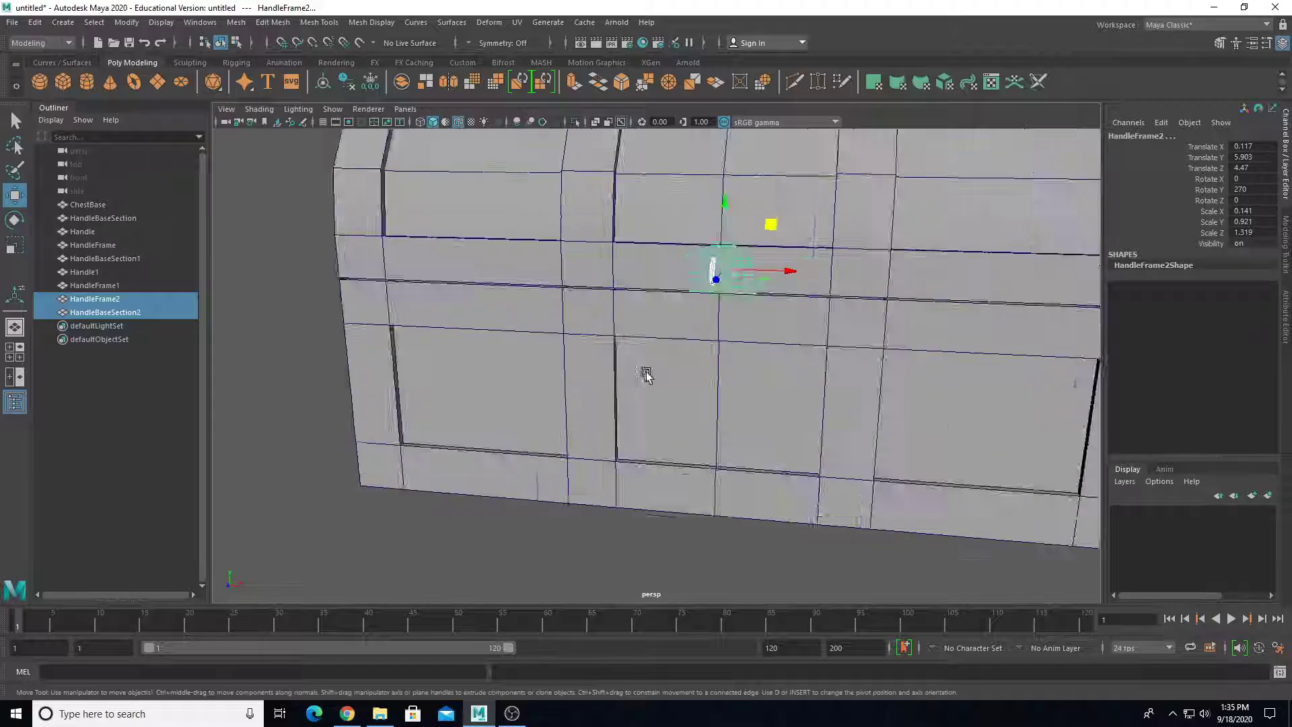
{"action": "left_click_drag", "start_coordinate": [532, 450], "coordinate": [577, 475], "text": "alt"}
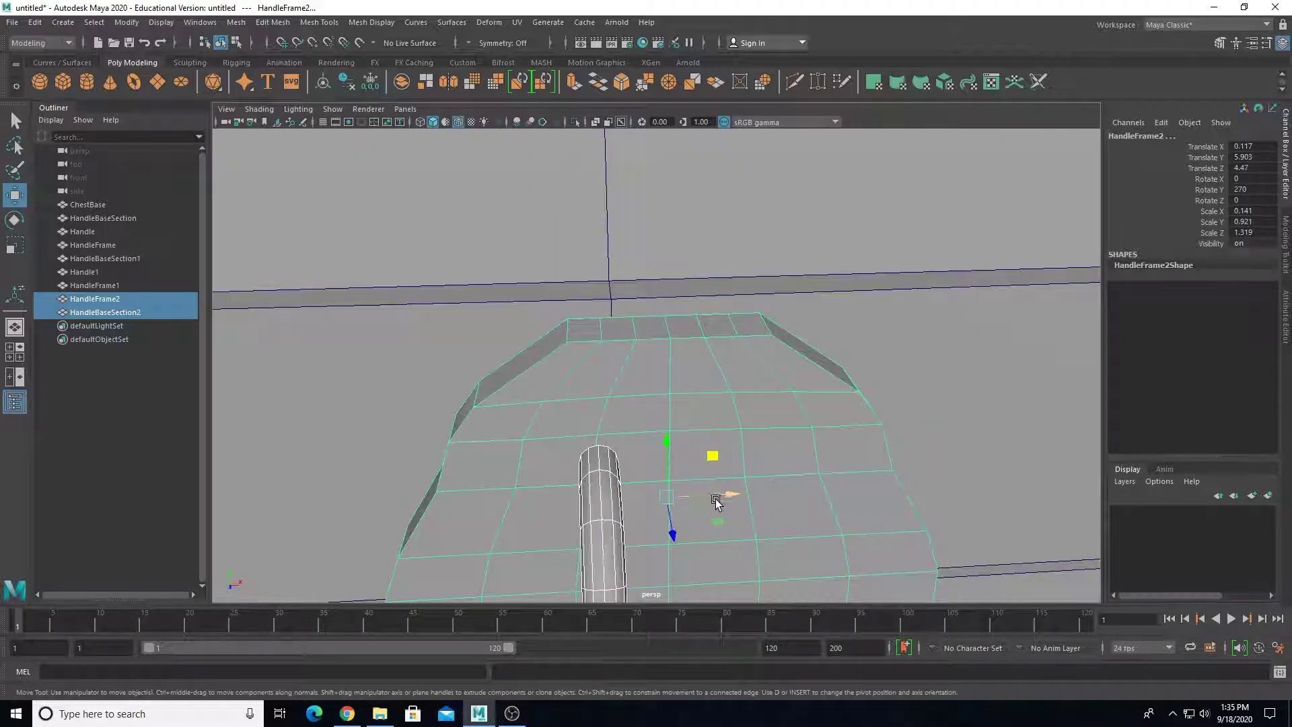
{"action": "left_click_drag", "start_coordinate": [716, 502], "coordinate": [690, 470]}
{"action": "left_click_drag", "start_coordinate": [661, 376], "coordinate": [752, 386]}
{"action": "left_click", "coordinate": [607, 374]}
Scale the front plate HandleFrame2 down to about 0.747 in Y and 1.07 in Z.
{"action": "left_click", "coordinate": [732, 300]}
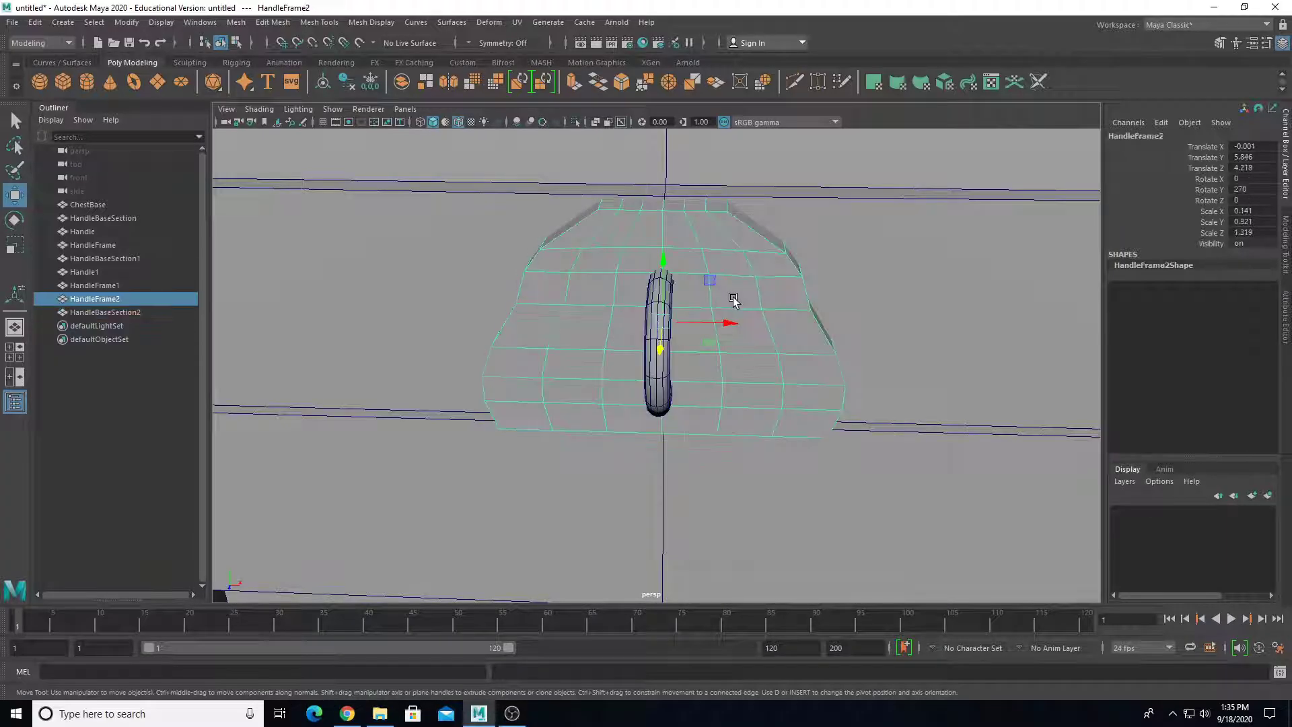
{"action": "key", "text": "r"}
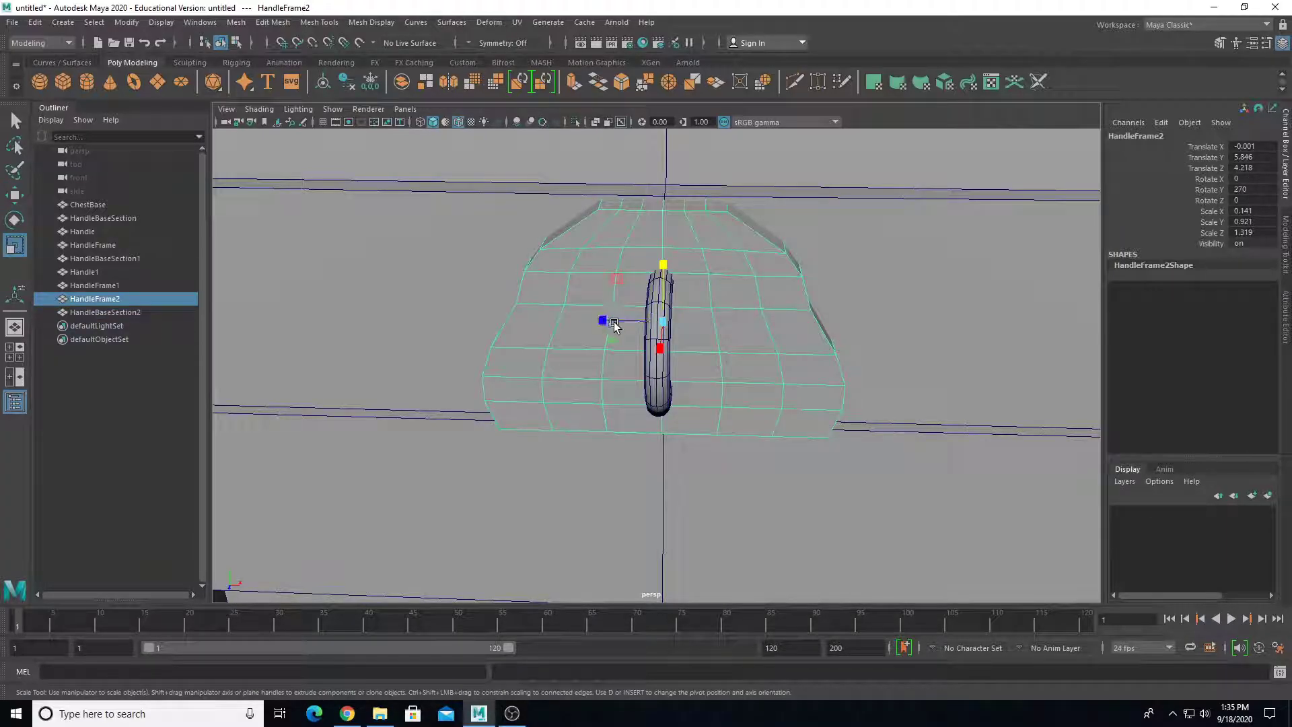
{"action": "left_click_drag", "start_coordinate": [614, 326], "coordinate": [747, 374]}
Duplicate the front plate and its loop, and move the copies straight down below the lid seam to about Y 4.93.
{"action": "key", "text": "w"}
{"action": "left_click", "coordinate": [626, 412], "text": "shift"}
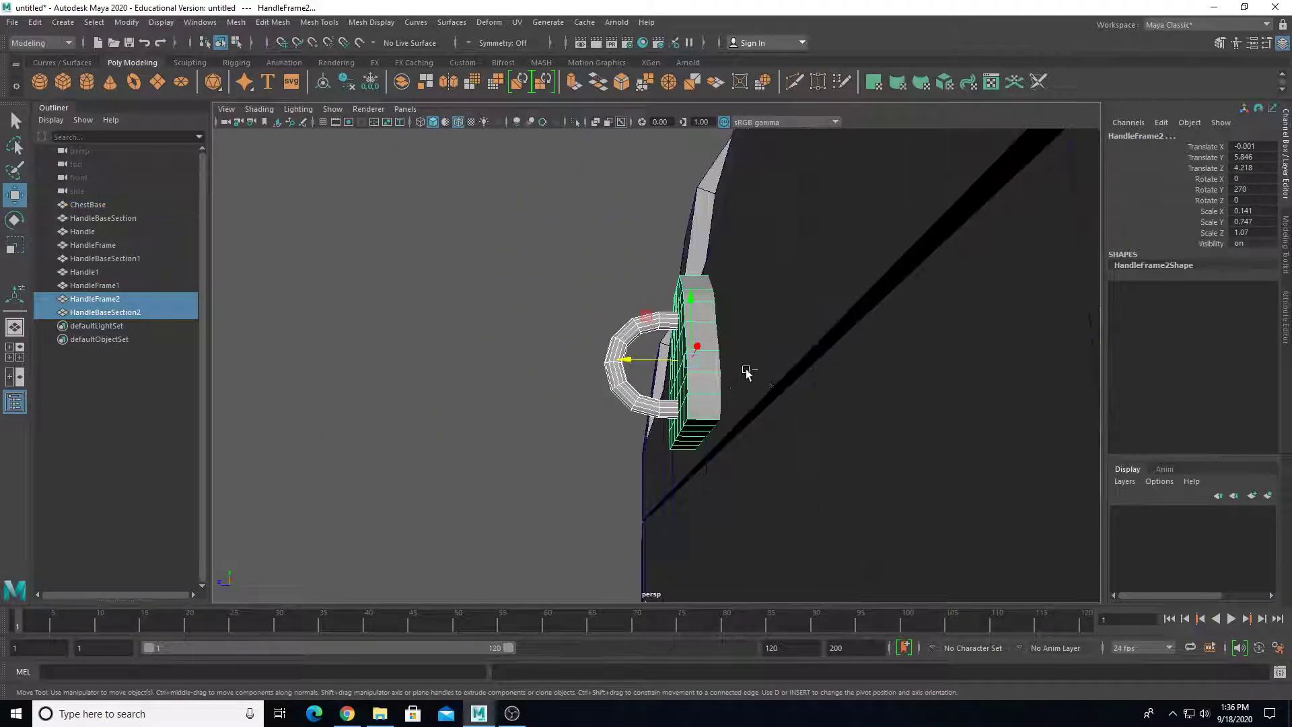
{"action": "left_click_drag", "start_coordinate": [677, 414], "coordinate": [636, 361], "text": "alt"}
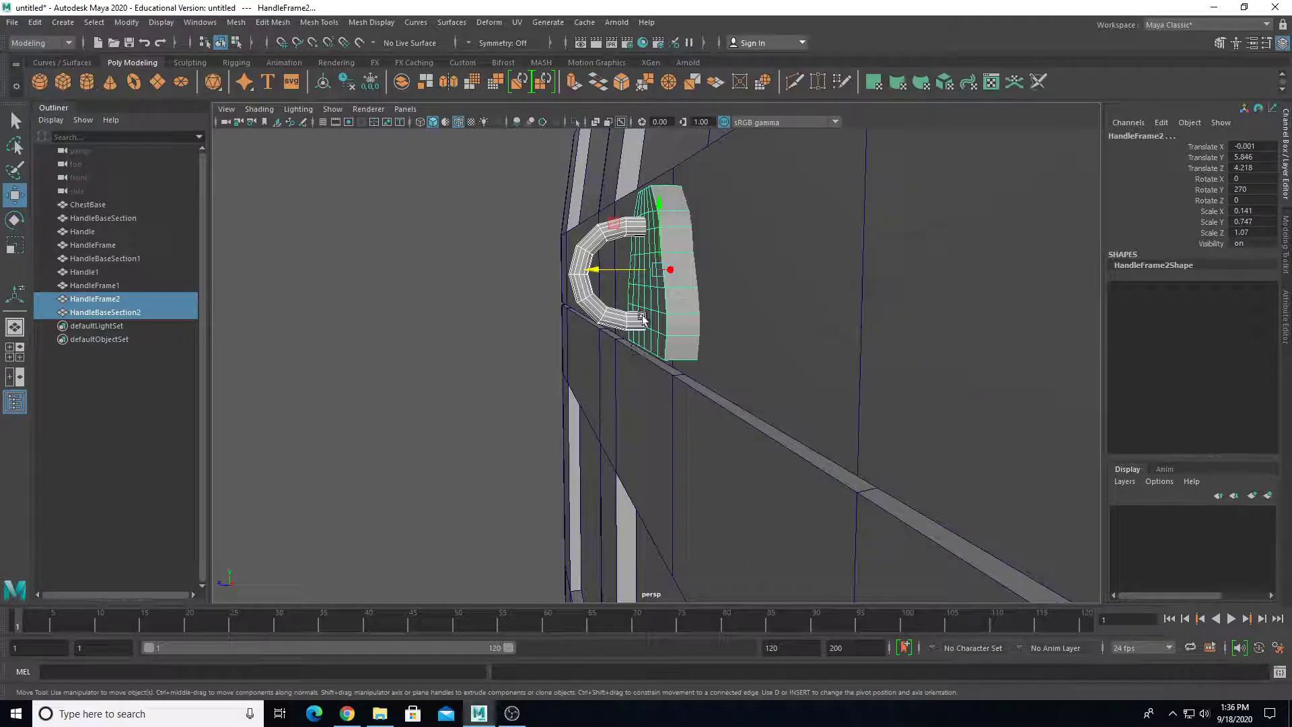
{"action": "left_click_drag", "start_coordinate": [661, 205], "coordinate": [676, 297]}
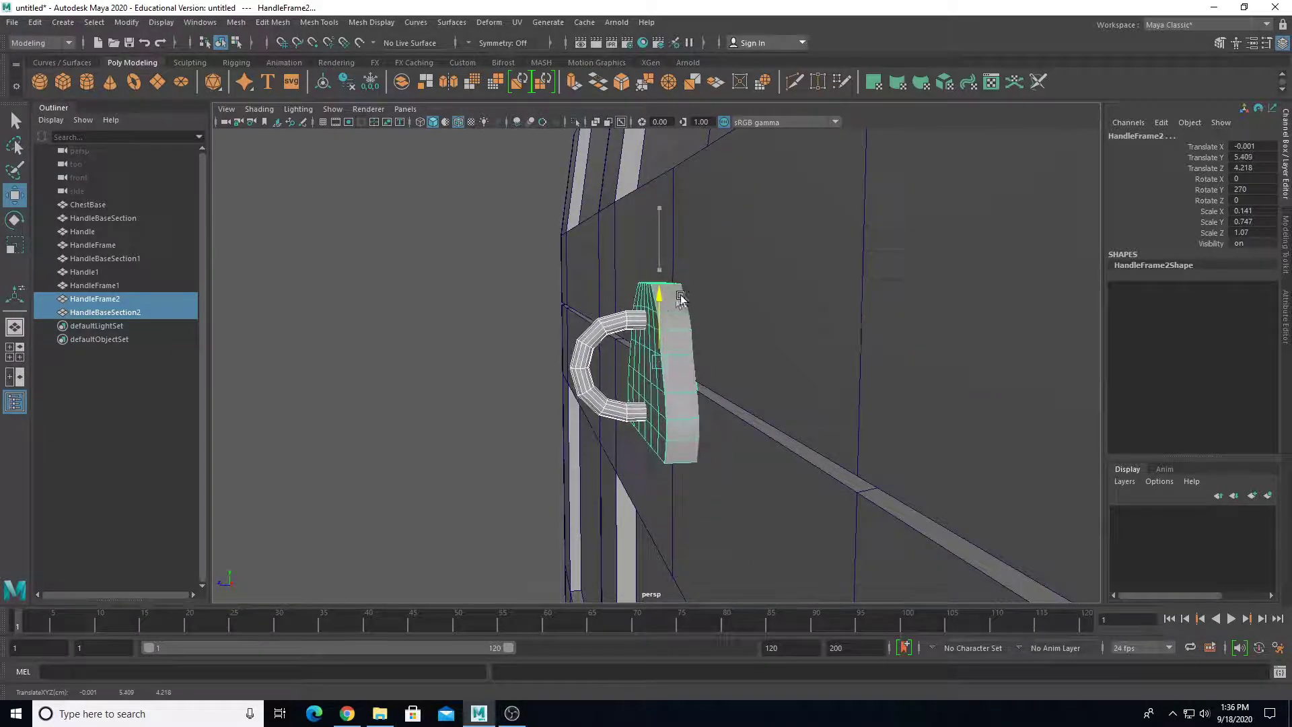
{"action": "key", "text": "ctrl+z"}
{"action": "key", "text": "ctrl+d"}
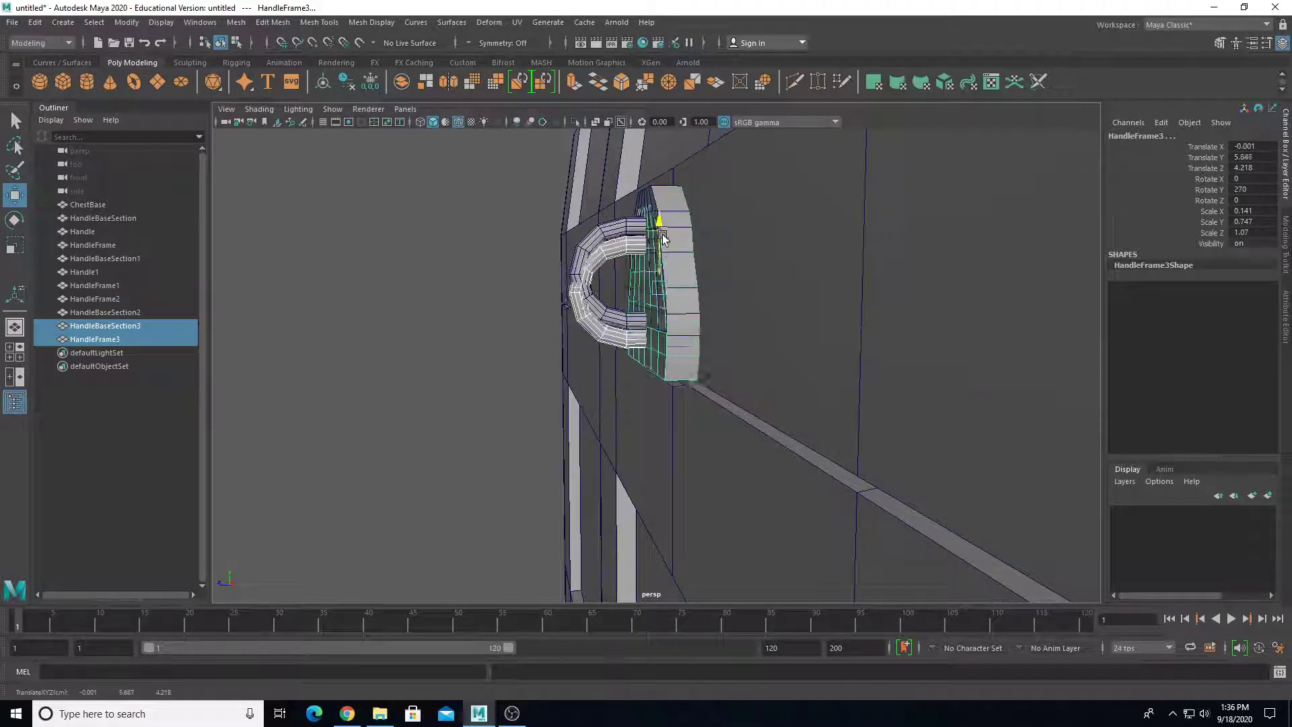
{"action": "middle_click_drag", "start_coordinate": [675, 293], "coordinate": [675, 401]}
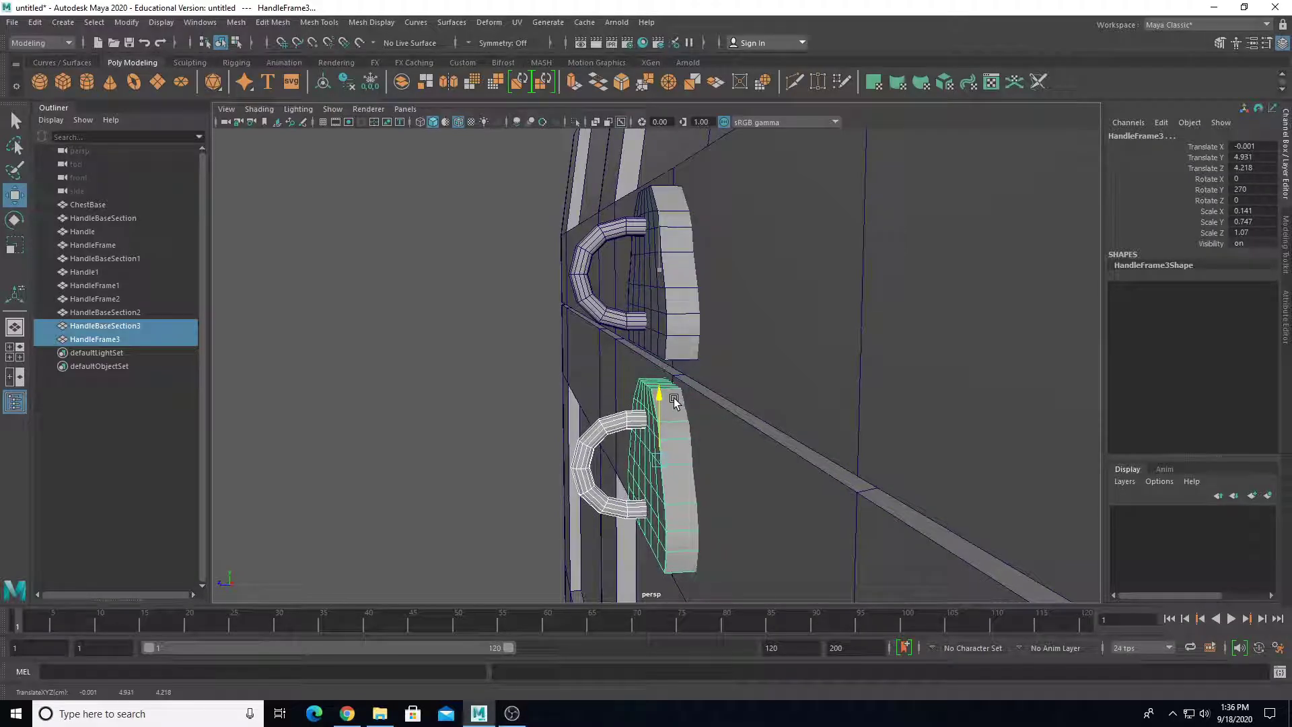
Delete the loop on the upper front plate.
{"action": "left_click", "coordinate": [632, 317]}
{"action": "key", "text": "Delete"}
{"action": "left_click", "coordinate": [636, 398]}
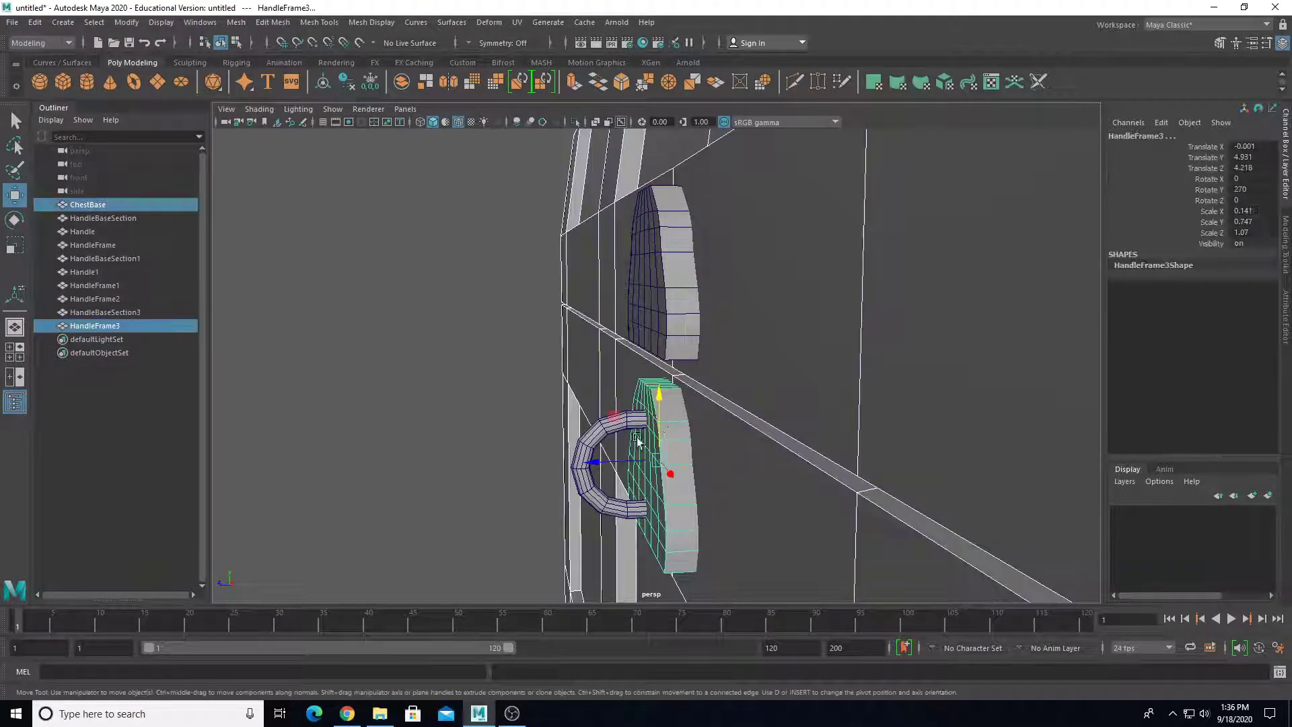
Flip the lower plate to -180 degrees about X and position it with its loop just under the lid seam at about Y 4.85.
{"action": "left_click_drag", "start_coordinate": [636, 399], "coordinate": [606, 562], "text": "alt"}
{"action": "key", "text": "e"}
{"action": "key", "text": "ctrl+z"}
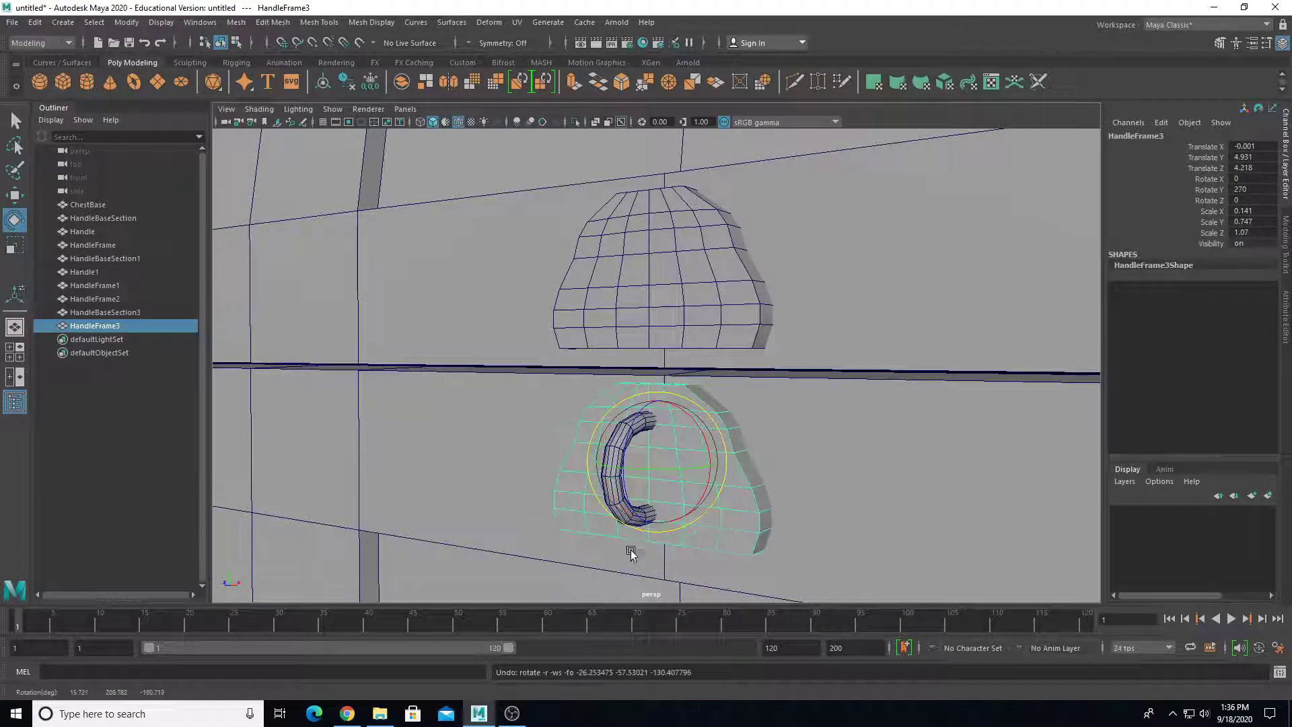
{"action": "left_click_drag", "start_coordinate": [708, 481], "coordinate": [637, 350]}
{"action": "key", "text": "w"}
{"action": "left_click", "coordinate": [598, 421]}
{"action": "scroll", "coordinate": [673, 368], "scroll_direction": "down", "scroll_amount": 3}
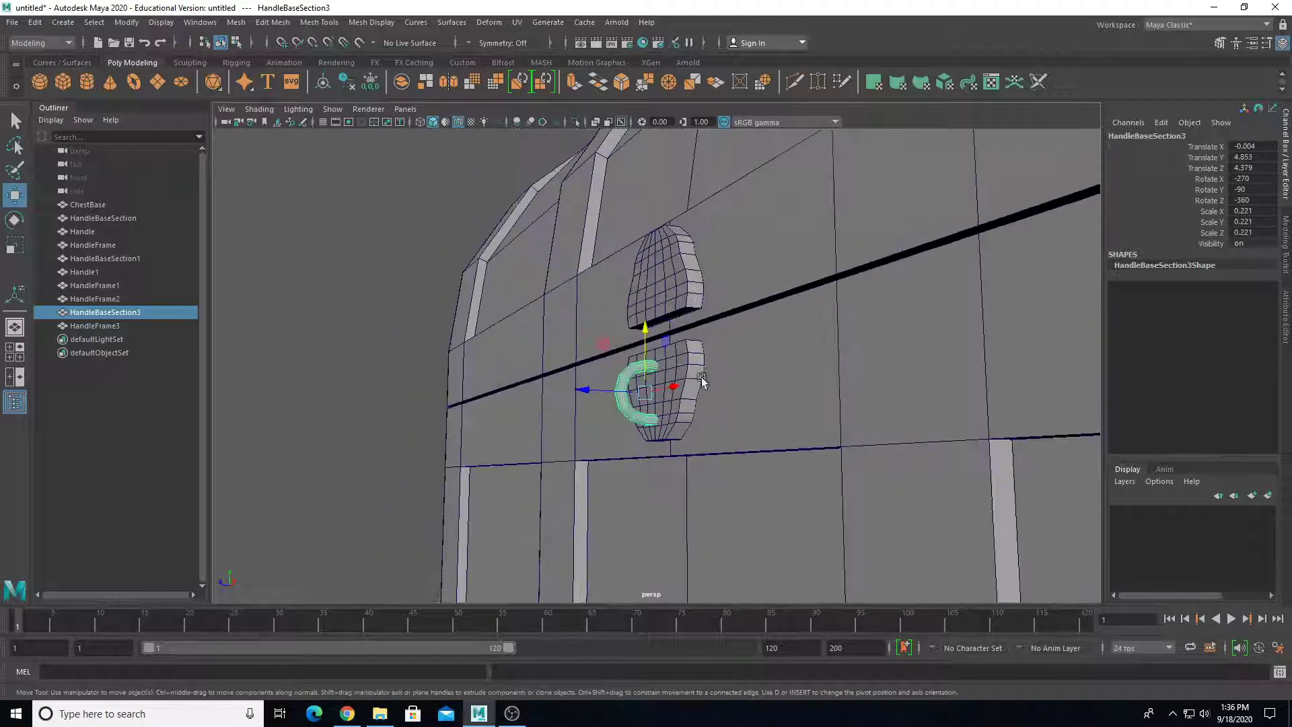
Create a polygon cube in front of the chest and scale it to about 0.878 in X and 0.259 in Z.
{"action": "left_click", "coordinate": [63, 82]}
{"action": "left_click_drag", "start_coordinate": [652, 391], "coordinate": [601, 479], "text": "alt"}
{"action": "key", "text": "r"}
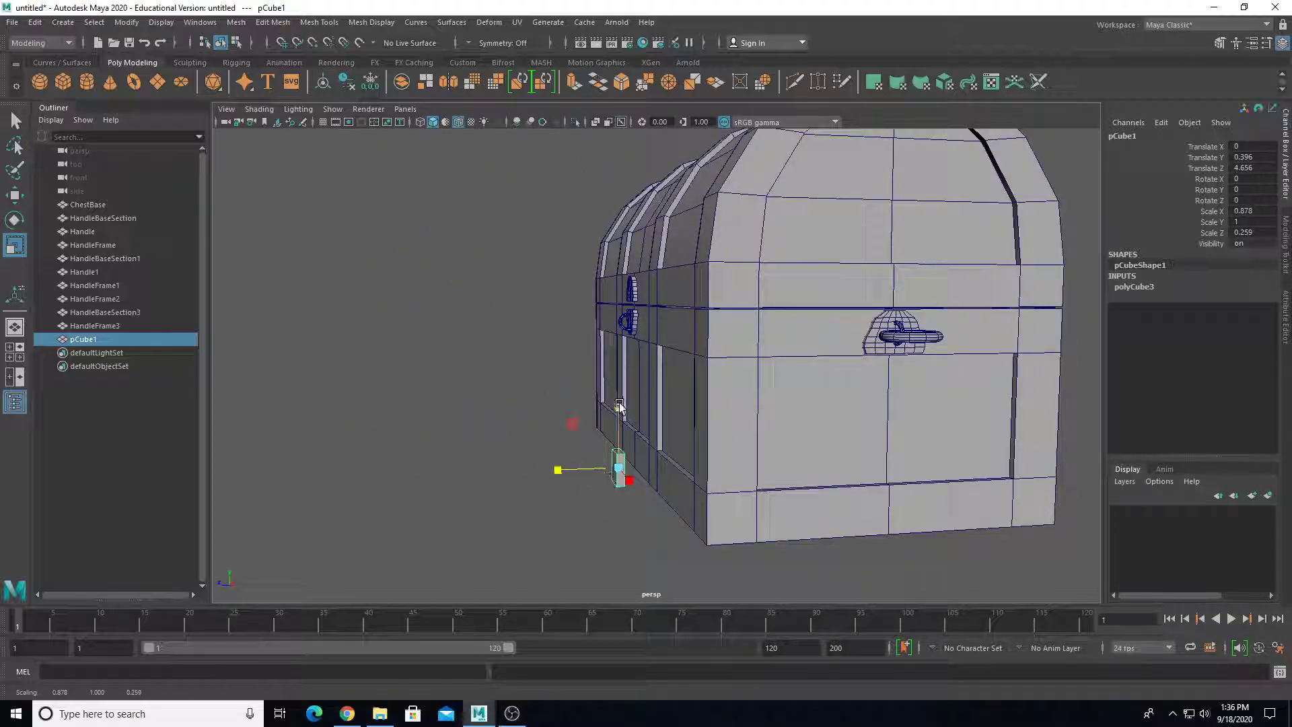
Move the cube in front of the two plates at about Y 5.01, Z 4.48, and scale it to about 2.019 in Y and 0.127 in Z.
{"action": "key", "text": "w"}
{"action": "left_click_drag", "start_coordinate": [577, 426], "coordinate": [625, 373]}
{"action": "key", "text": "f"}
{"action": "key", "text": "r"}
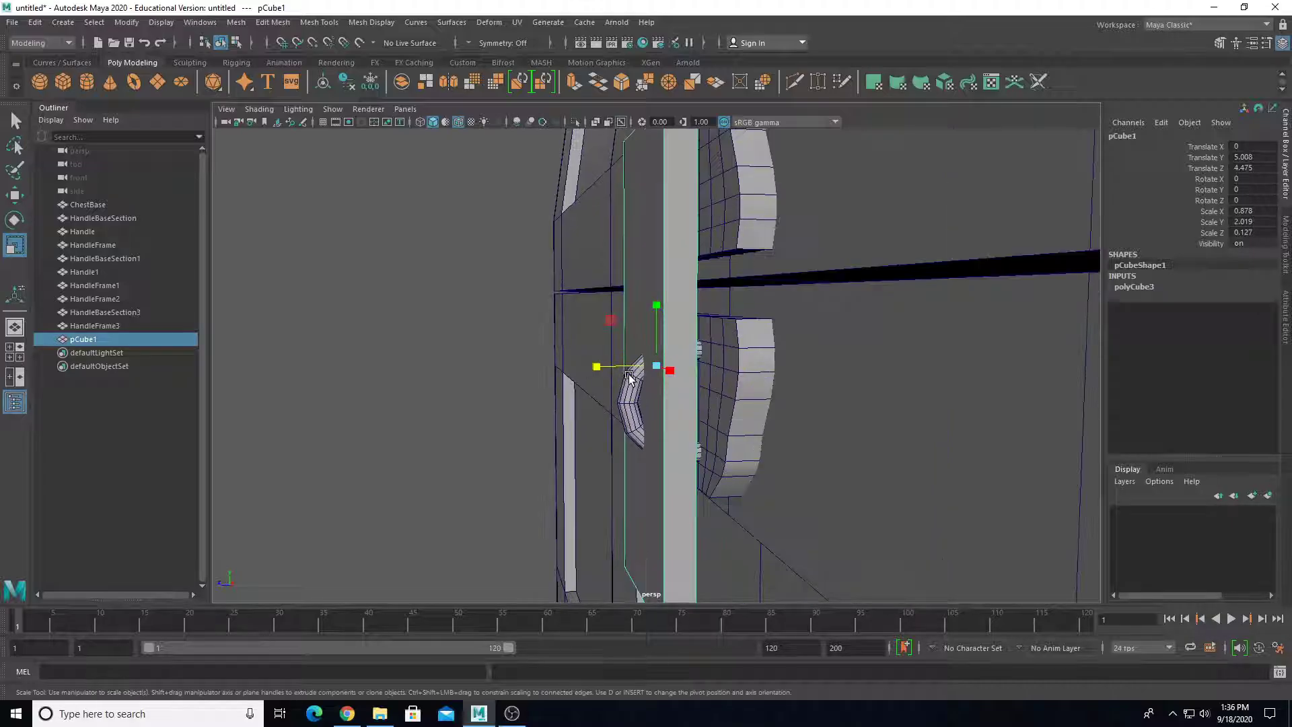
{"action": "key", "text": "w"}
Raise the cube's bottom vertices to shorten the bar to the lower plate's bottom edge.
{"action": "left_click_drag", "start_coordinate": [476, 344], "coordinate": [627, 240], "text": "alt"}
{"action": "right_click_drag", "start_coordinate": [592, 240], "coordinate": [561, 214]}
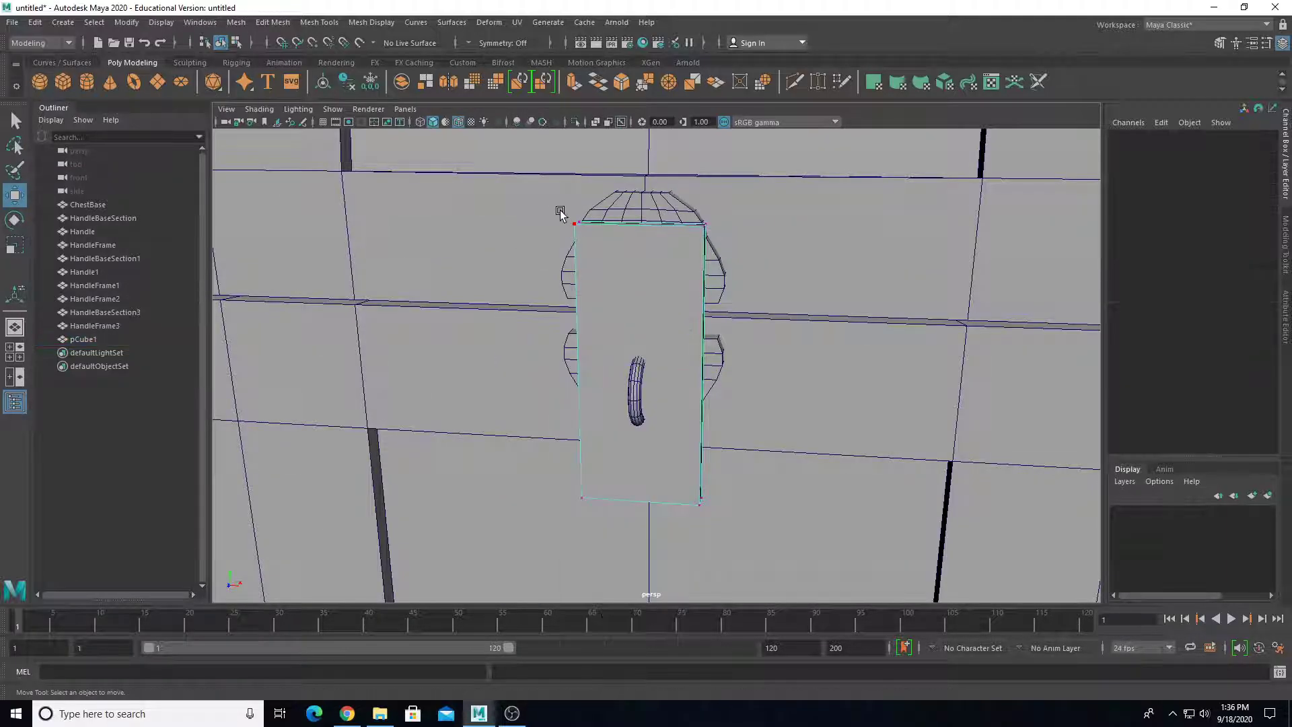
{"action": "left_click_drag", "start_coordinate": [650, 517], "coordinate": [650, 518]}
{"action": "left_click_drag", "start_coordinate": [540, 457], "coordinate": [755, 506]}
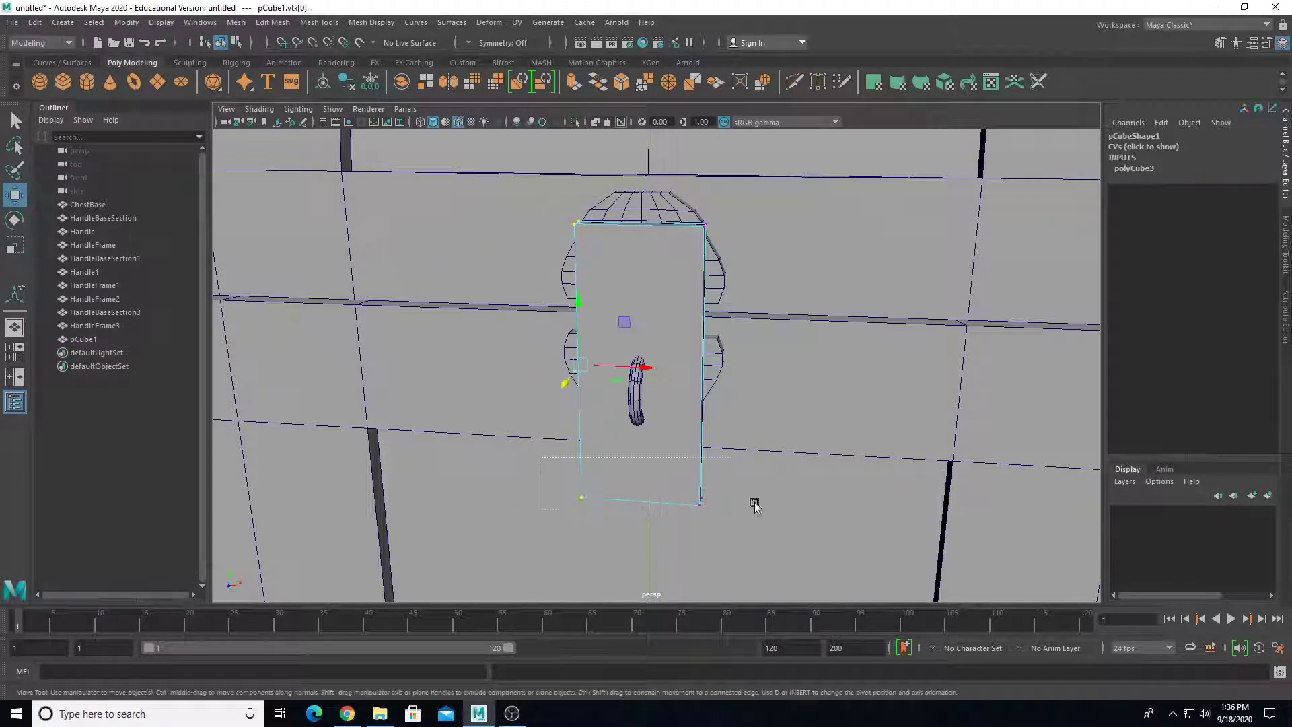
{"action": "left_click_drag", "start_coordinate": [642, 443], "coordinate": [644, 380]}
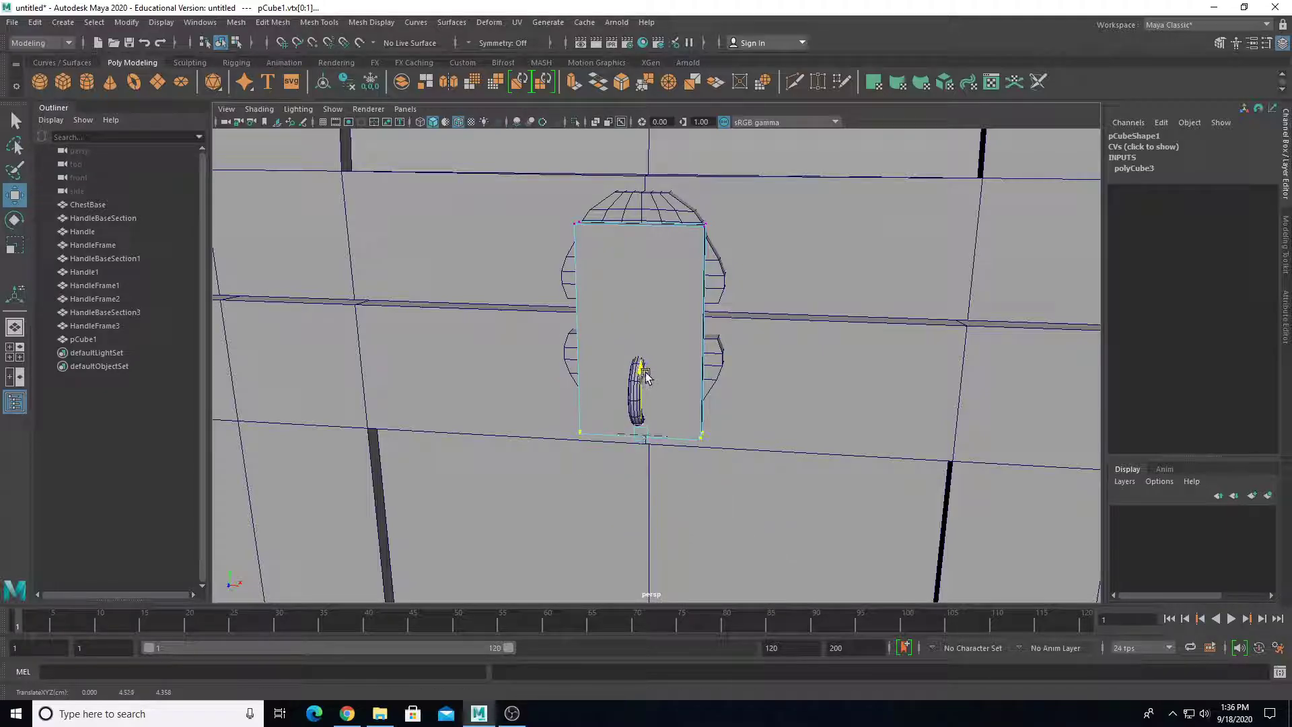
Select all vertices of the bar and scale them narrower in X so both plates show on either side.
{"action": "left_click_drag", "start_coordinate": [490, 191], "coordinate": [903, 556]}
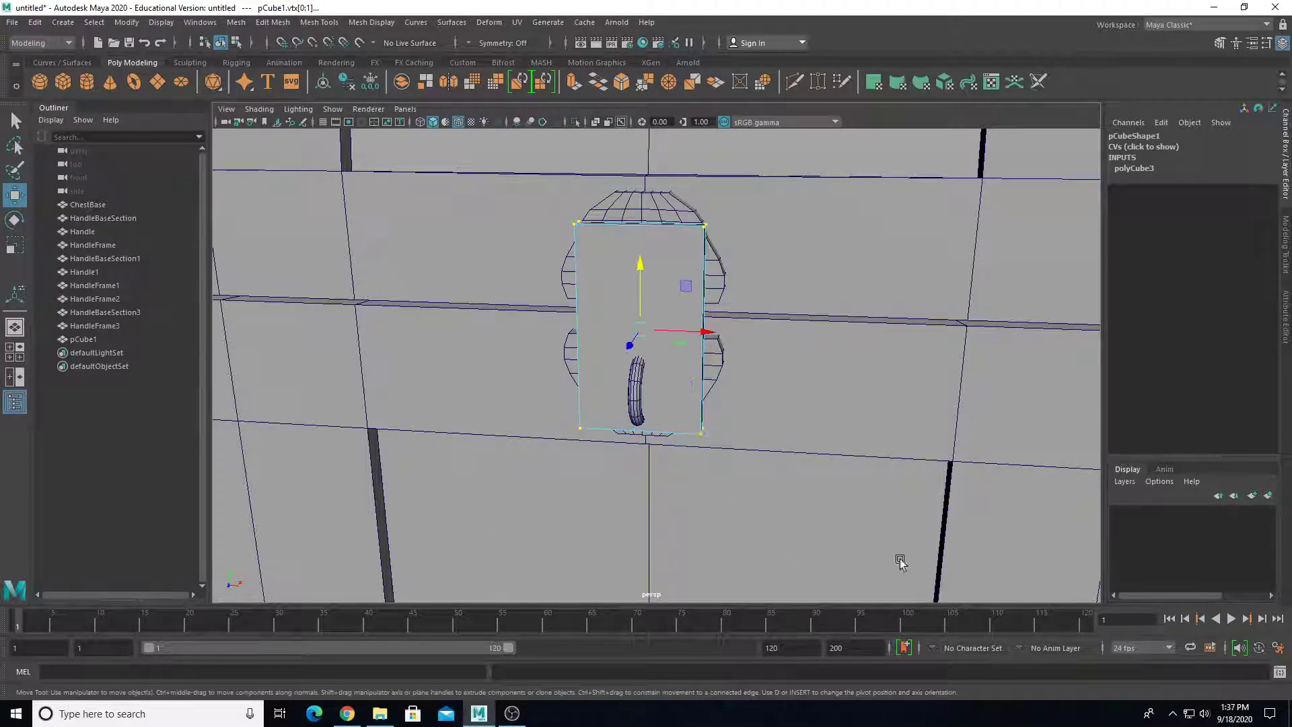
{"action": "key", "text": "r"}
{"action": "left_click_drag", "start_coordinate": [703, 330], "coordinate": [670, 330]}
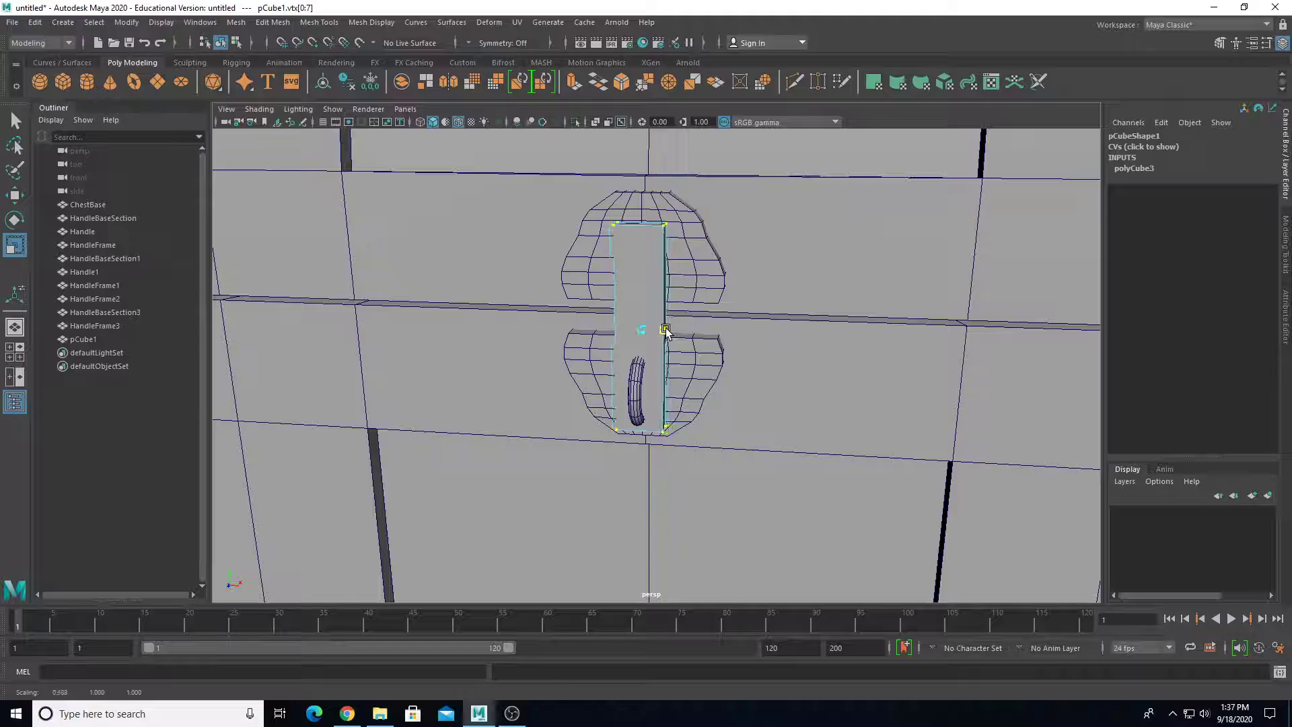
Bevel all twelve edges of the latch bar with a fraction of 0.2 and 2 segments.
{"action": "scroll", "coordinate": [679, 387], "scroll_direction": "up", "scroll_amount": 4}
{"action": "left_click", "coordinate": [718, 379]}
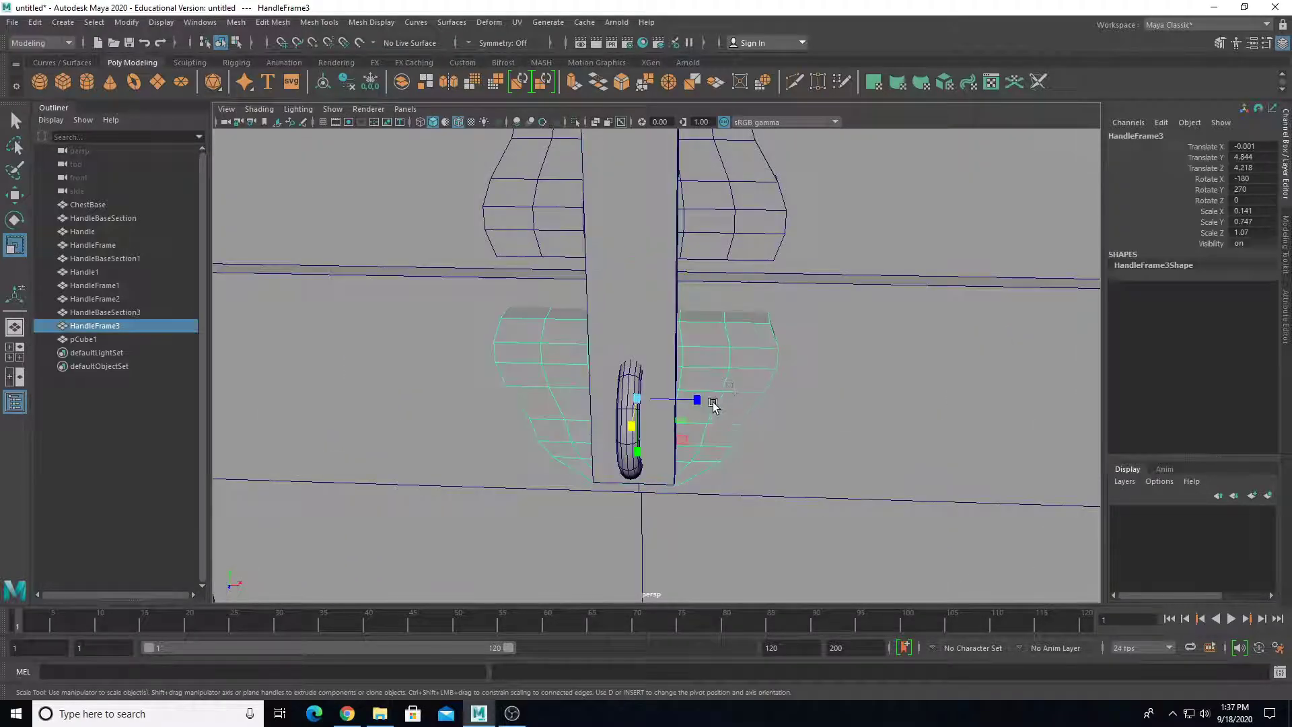
{"action": "left_click", "coordinate": [660, 301]}
{"action": "left_click_drag", "start_coordinate": [660, 300], "coordinate": [626, 210], "text": "alt"}
{"action": "right_click_drag", "start_coordinate": [626, 175], "coordinate": [625, 143]}
{"action": "left_click_drag", "start_coordinate": [623, 144], "coordinate": [573, 219], "text": "alt"}
{"action": "left_click", "coordinate": [642, 258]}
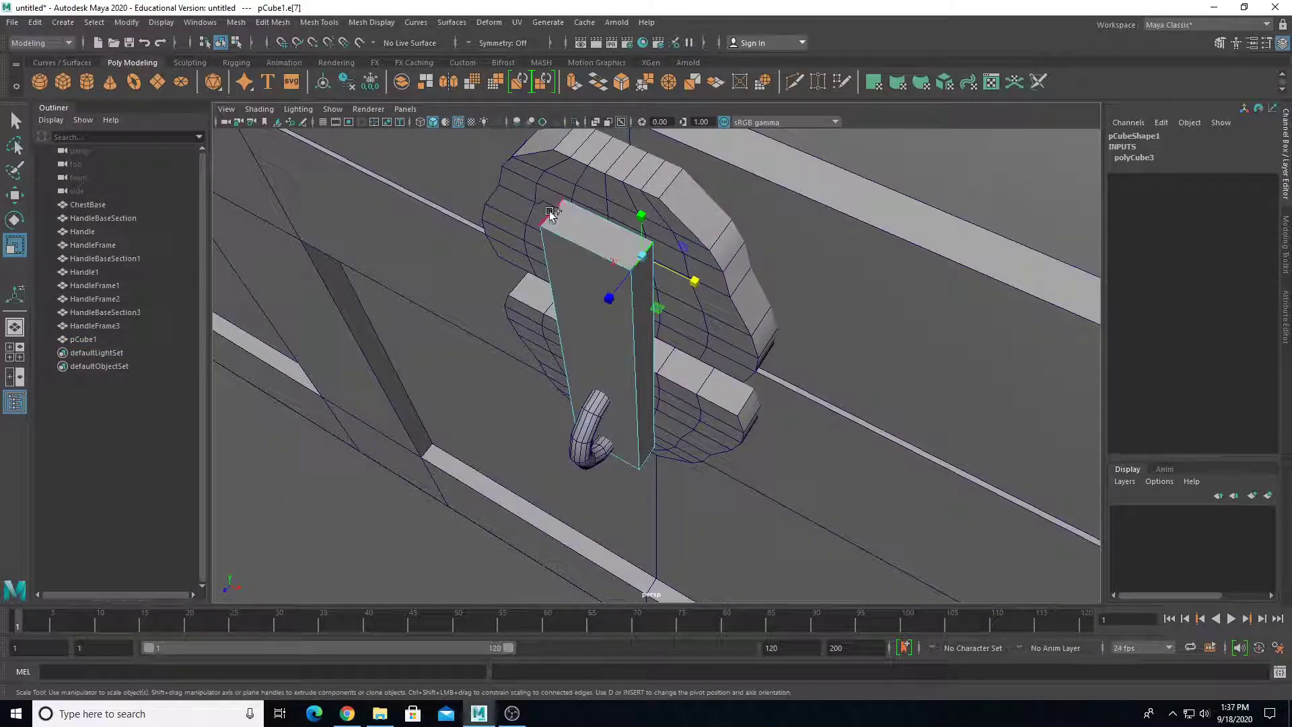
{"action": "left_click", "coordinate": [625, 438], "text": "shift"}
{"action": "left_click_drag", "start_coordinate": [454, 166], "coordinate": [740, 595]}
{"action": "left_click", "coordinate": [1286, 246]}
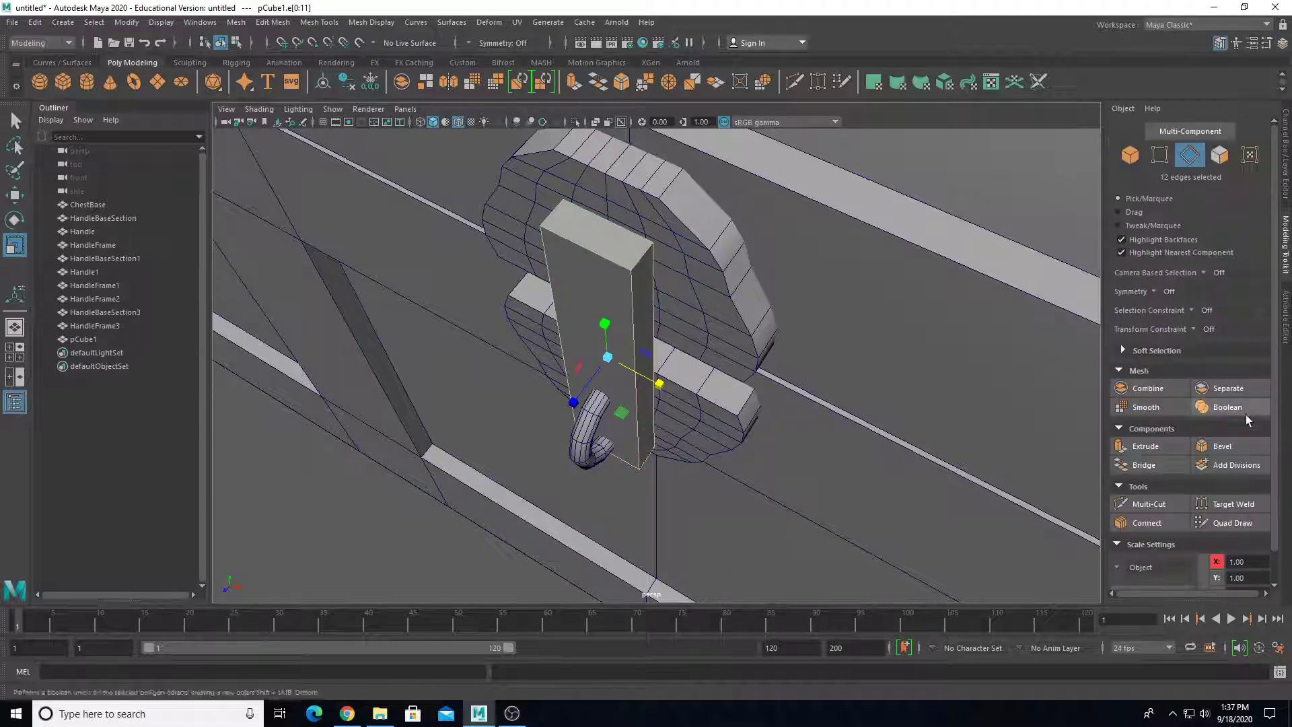
{"action": "left_click", "coordinate": [1222, 446]}
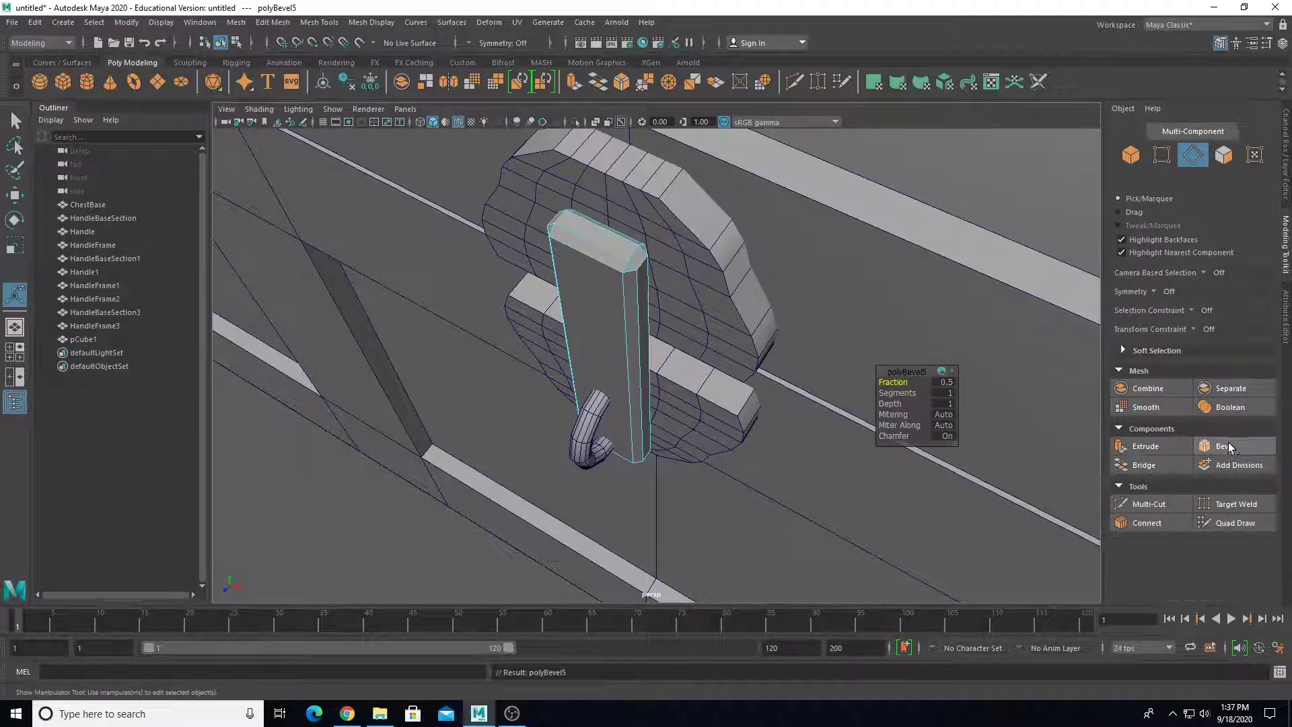
{"action": "left_click", "coordinate": [951, 393]}
{"action": "type", "text": "2"}
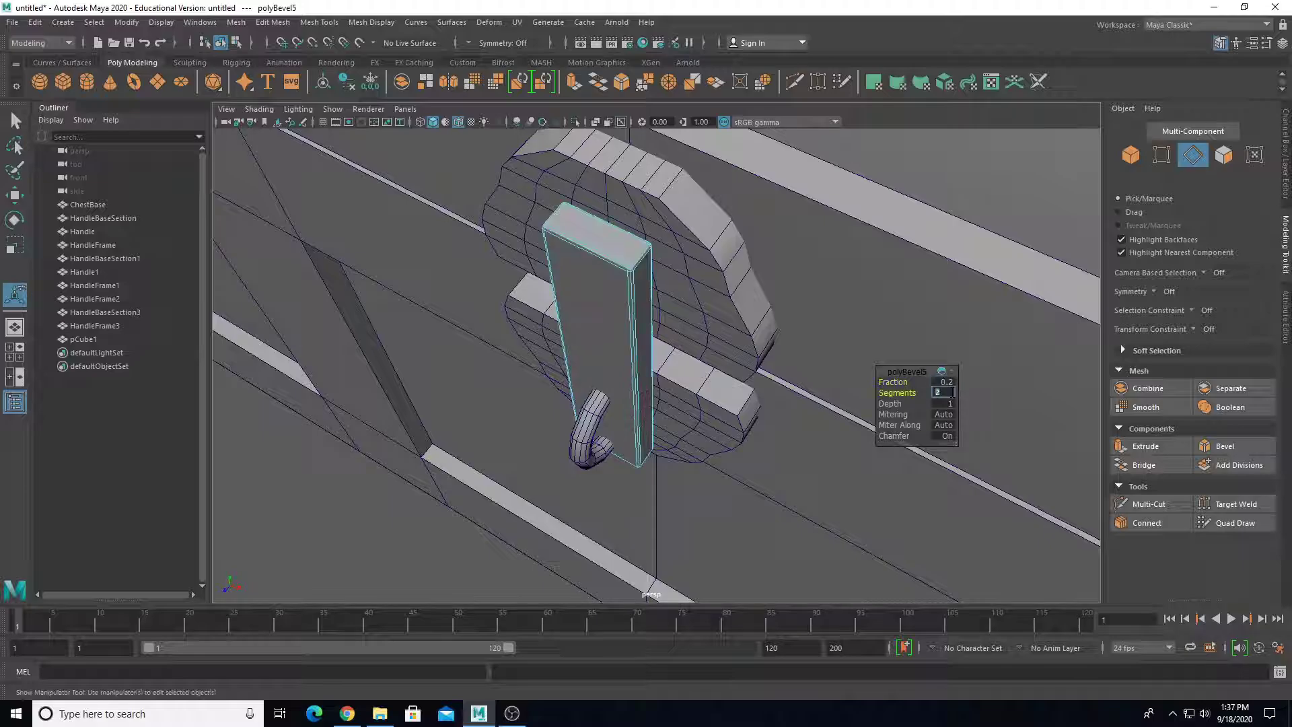
{"action": "key", "text": "Return"}
Insert two crosswise edge loops in the bar by connecting its long vertical edges with 2 segments.
{"action": "left_click_drag", "start_coordinate": [646, 354], "coordinate": [697, 289], "text": "alt"}
{"action": "right_click_drag", "start_coordinate": [617, 256], "coordinate": [541, 311]}
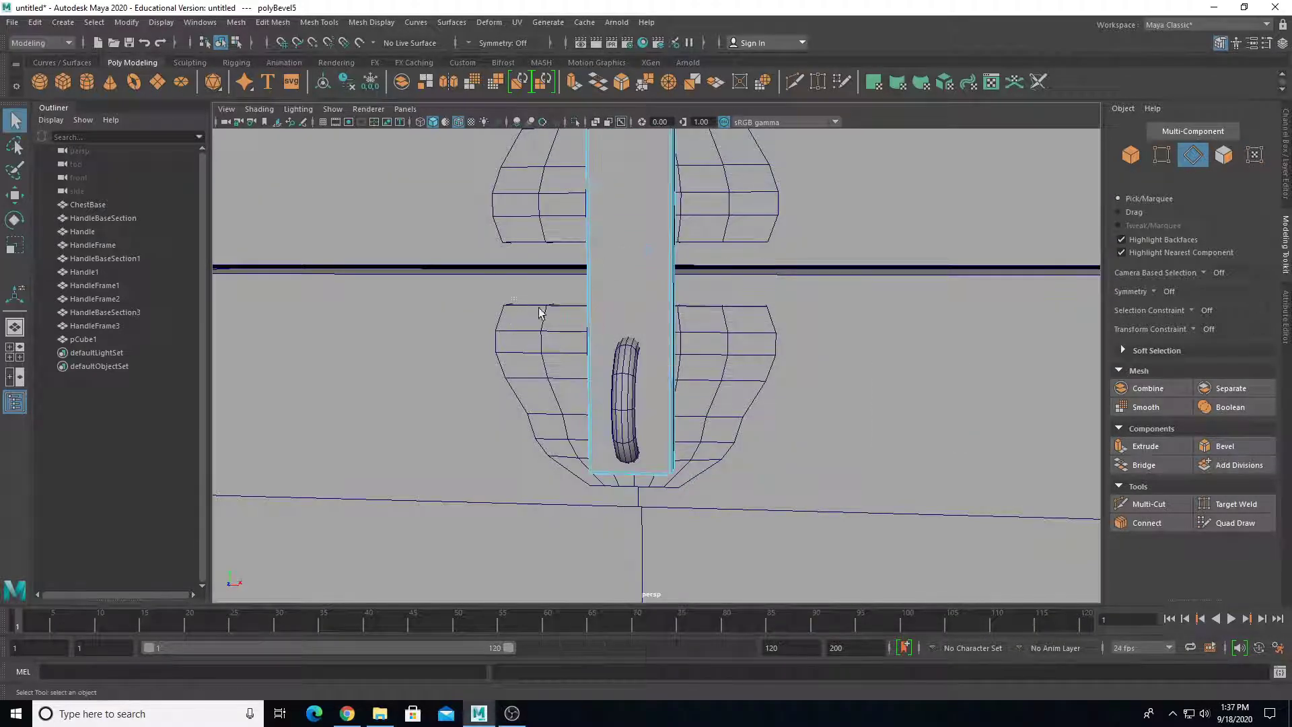
{"action": "left_click", "coordinate": [1150, 524]}
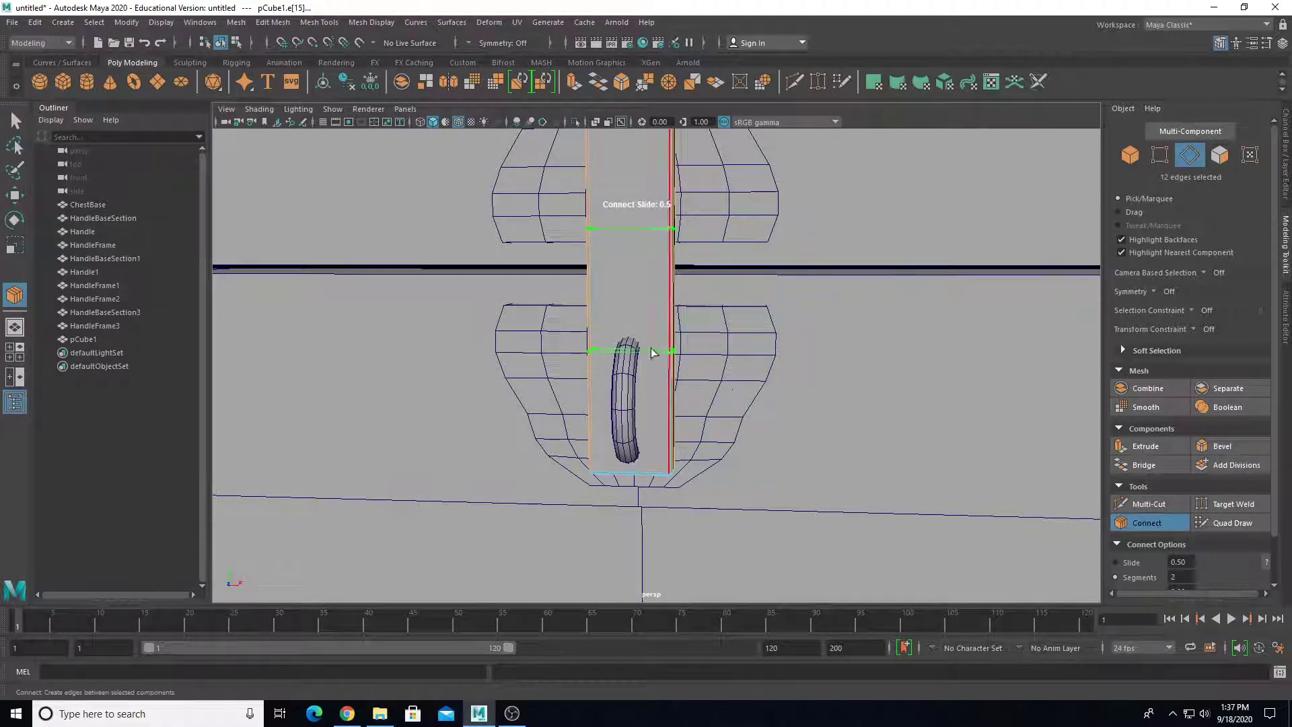
{"action": "key", "text": "q"}
Scale and move the new crosswise edge loops vertically so they sit just above and below the metal loop.
{"action": "left_click_drag", "start_coordinate": [661, 353], "coordinate": [661, 251], "text": "alt"}
{"action": "key", "text": "r"}
{"action": "key", "text": "w"}
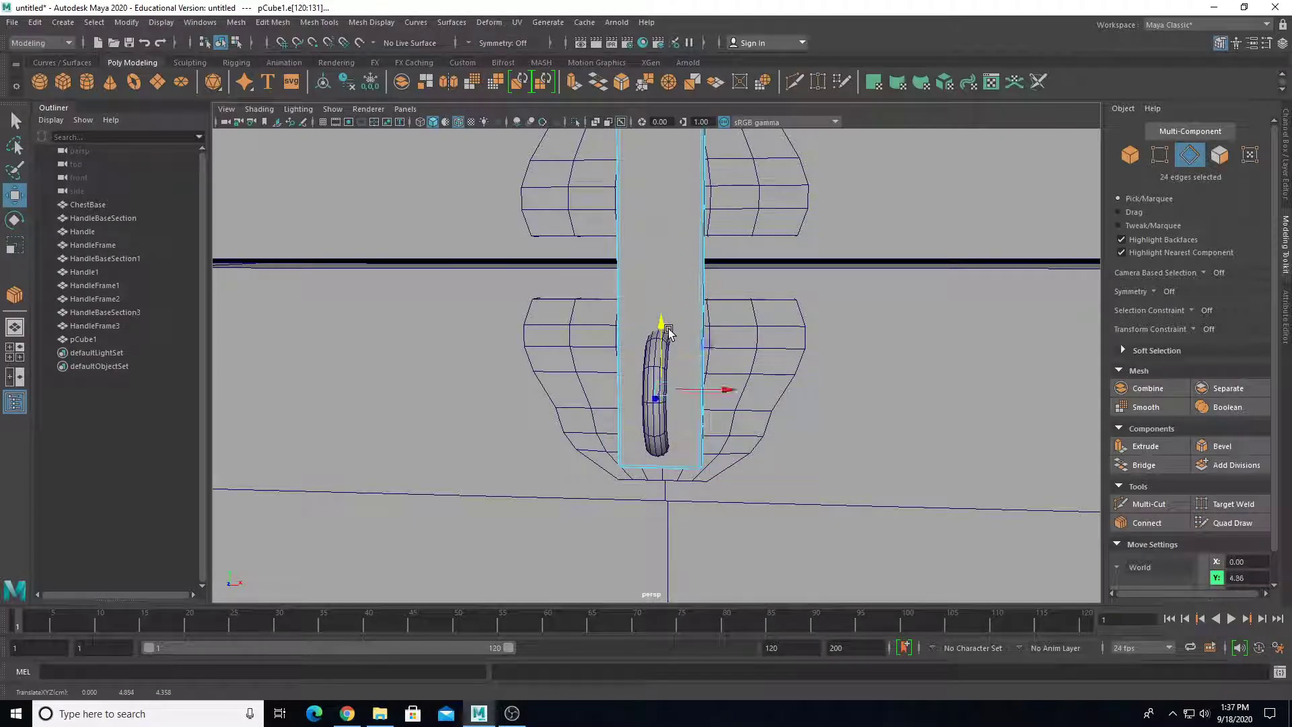
{"action": "key", "text": "r"}
{"action": "left_click_drag", "start_coordinate": [667, 319], "coordinate": [707, 277]}
{"action": "key", "text": "w"}
{"action": "key", "text": "r"}
{"action": "key", "text": "w"}
Connect the bar's crosswise edges with 2 segments to add two lengthwise edge loops beside the metal loop.
{"action": "scroll", "coordinate": [707, 277], "scroll_direction": "down", "scroll_amount": 5}
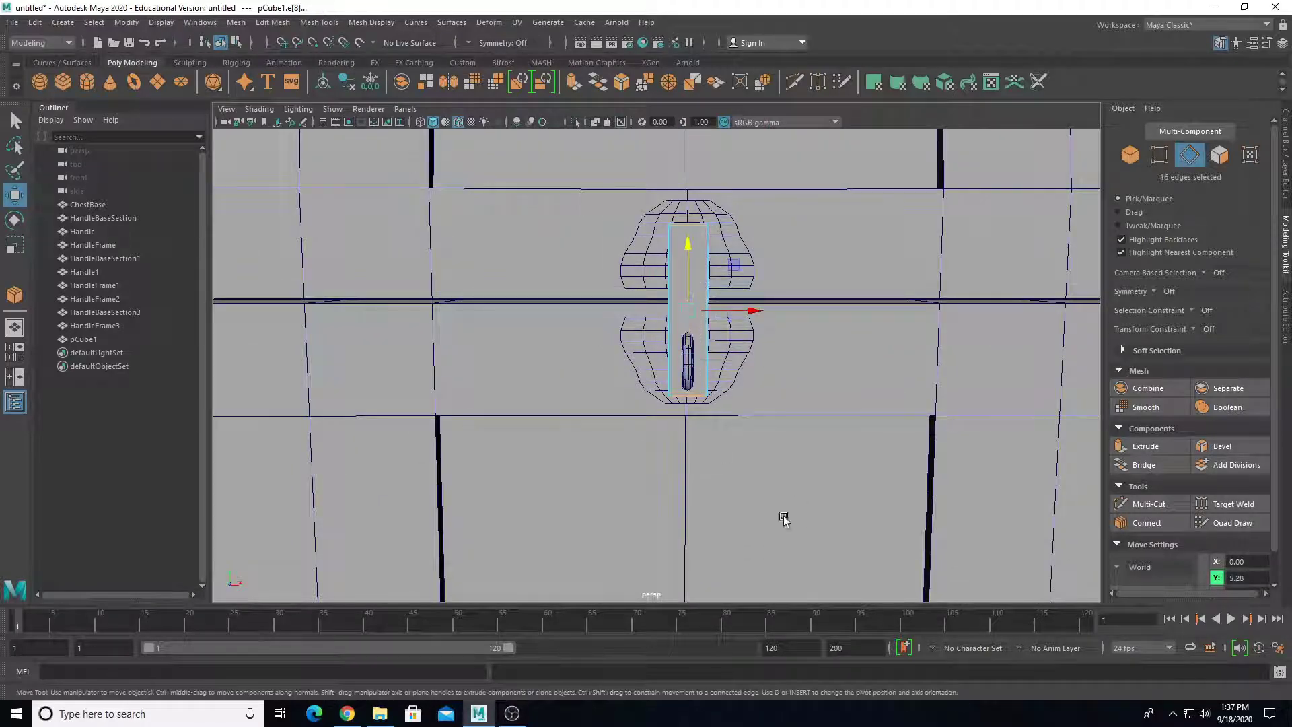
{"action": "scroll", "coordinate": [785, 518], "scroll_direction": "up", "scroll_amount": 3}
{"action": "left_click", "coordinate": [1155, 522]}
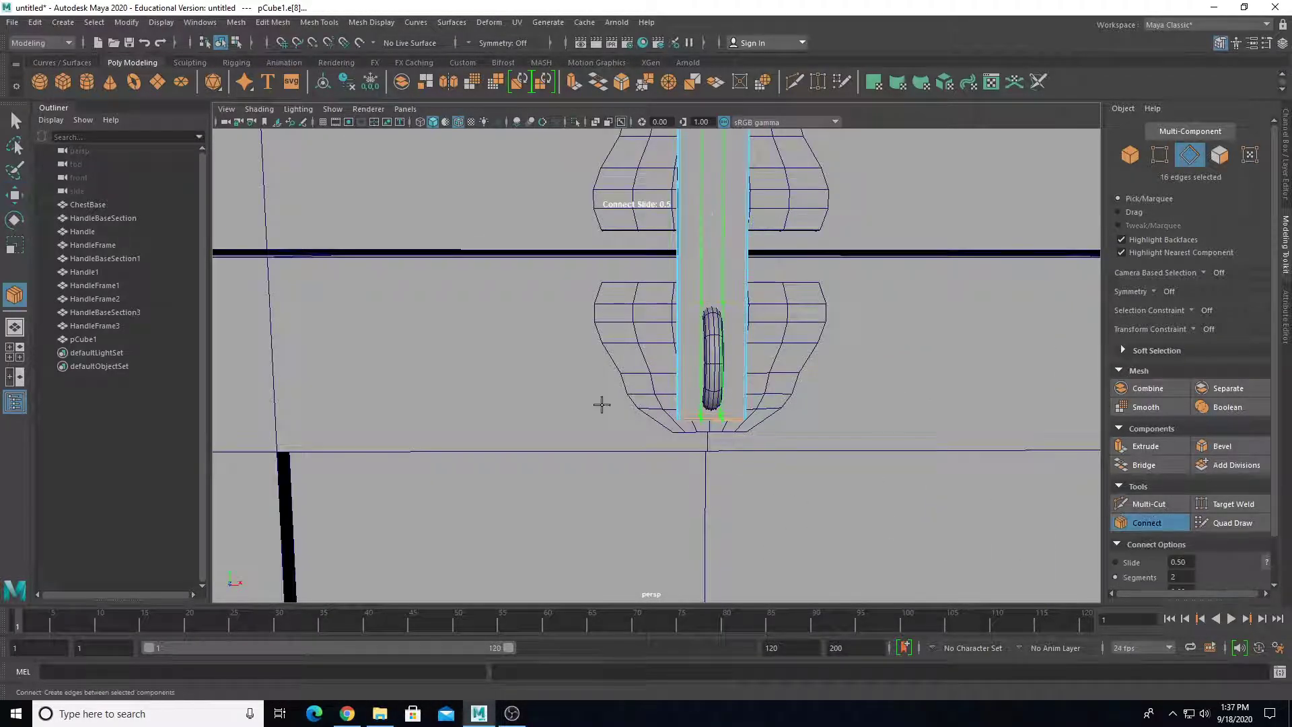
{"action": "scroll", "coordinate": [726, 322], "scroll_direction": "up", "scroll_amount": 5}
{"action": "key", "text": "r"}
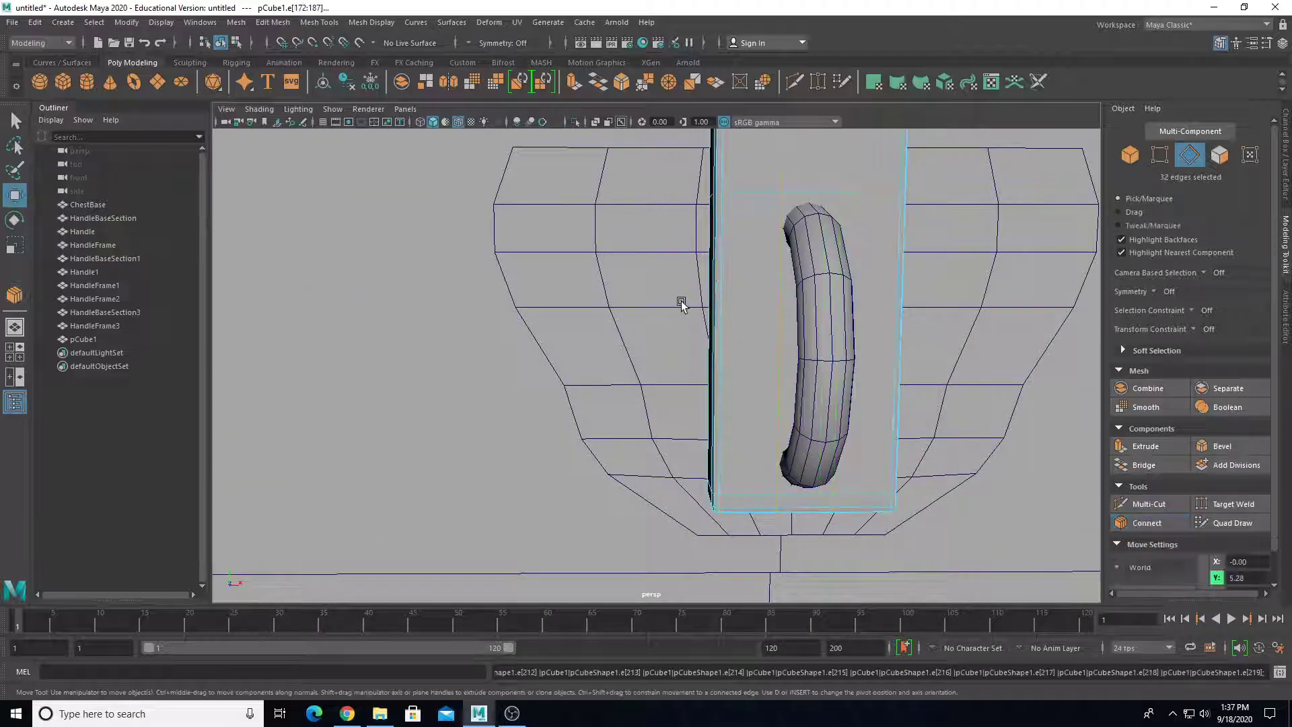
{"action": "left_click_drag", "start_coordinate": [709, 231], "coordinate": [776, 228], "text": "alt"}
Delete the bar's faces around the metal loop to open a slot through the bar.
{"action": "left_click_drag", "start_coordinate": [741, 296], "coordinate": [681, 317], "text": "alt"}
{"action": "right_click_drag", "start_coordinate": [681, 299], "coordinate": [692, 256]}
{"action": "left_click", "coordinate": [680, 294]}
{"action": "key", "text": "Delete"}
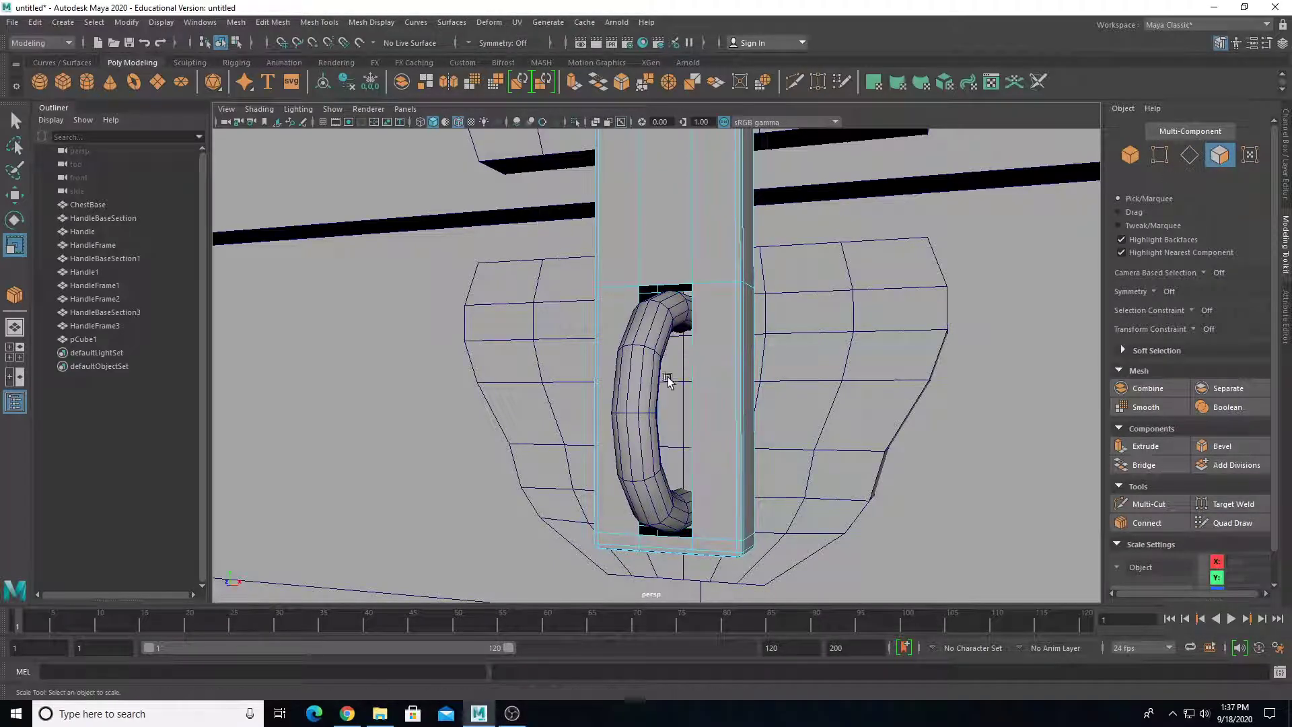
{"action": "left_click_drag", "start_coordinate": [680, 377], "coordinate": [652, 384], "text": "alt"}
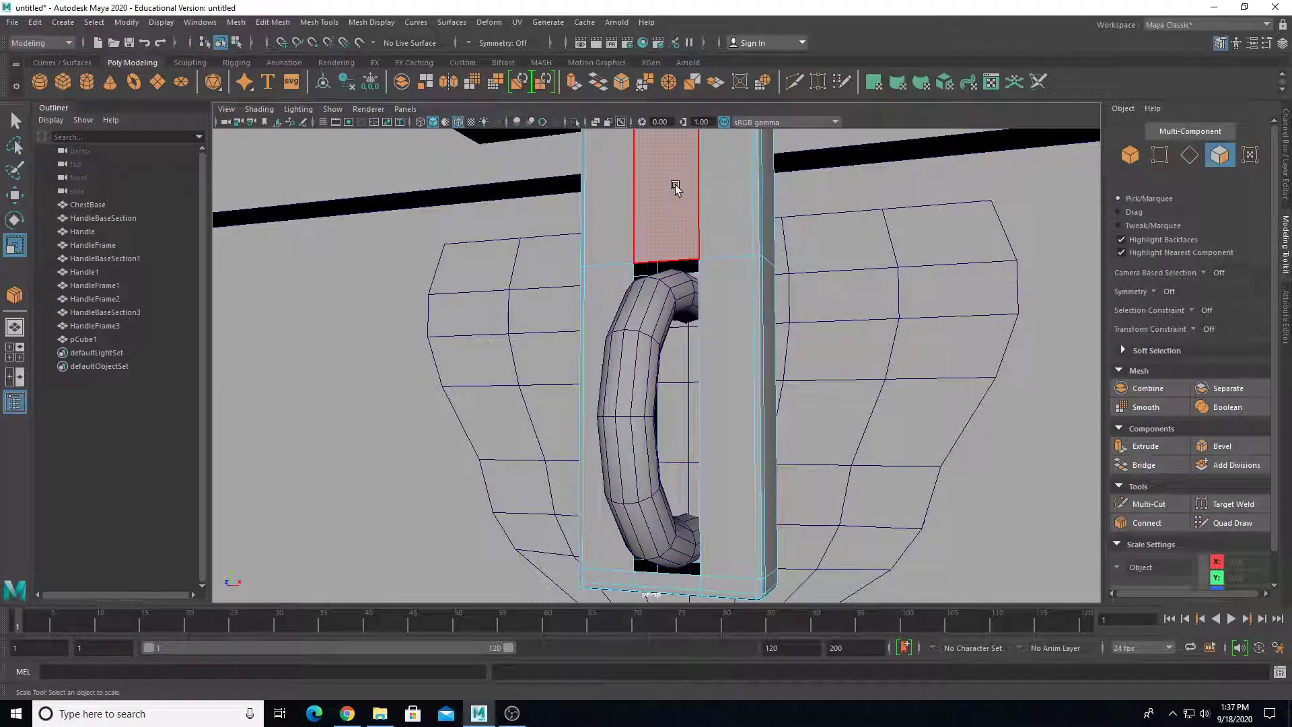
Select the bar as an object and move it forward, clear of the plates and the metal loop.
{"action": "right_click_drag", "start_coordinate": [676, 204], "coordinate": [739, 183]}
{"action": "scroll", "coordinate": [693, 282], "scroll_direction": "down", "scroll_amount": 5}
{"action": "key", "text": "w"}
{"action": "left_click_drag", "start_coordinate": [666, 366], "coordinate": [522, 439], "text": "alt"}
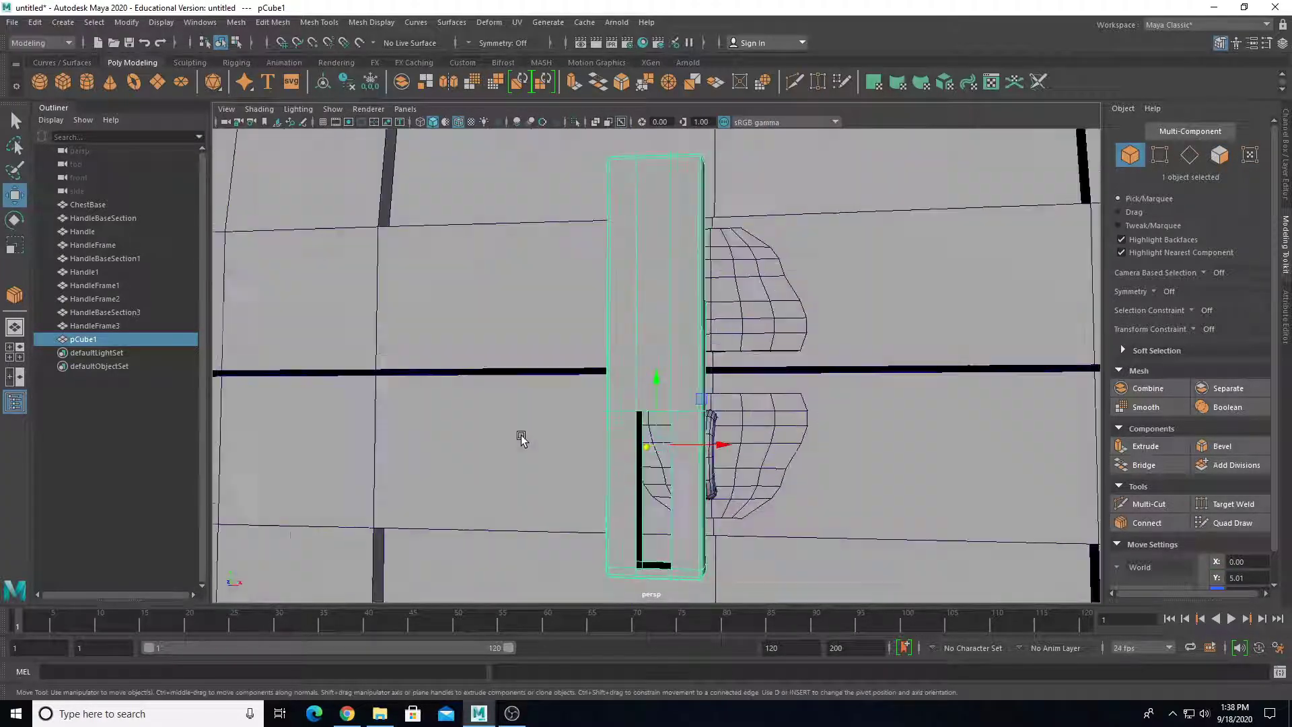
Bridge the slot's front and back border edges to close its inner walls.
{"action": "scroll", "coordinate": [522, 439], "scroll_direction": "up", "scroll_amount": 5}
{"action": "middle_click_drag", "start_coordinate": [543, 485], "coordinate": [548, 406], "text": "alt"}
{"action": "middle_click_drag", "start_coordinate": [516, 362], "coordinate": [574, 211], "text": "alt"}
{"action": "scroll", "coordinate": [574, 211], "scroll_direction": "up", "scroll_amount": 4}
{"action": "left_click_drag", "start_coordinate": [605, 249], "coordinate": [555, 294], "text": "alt"}
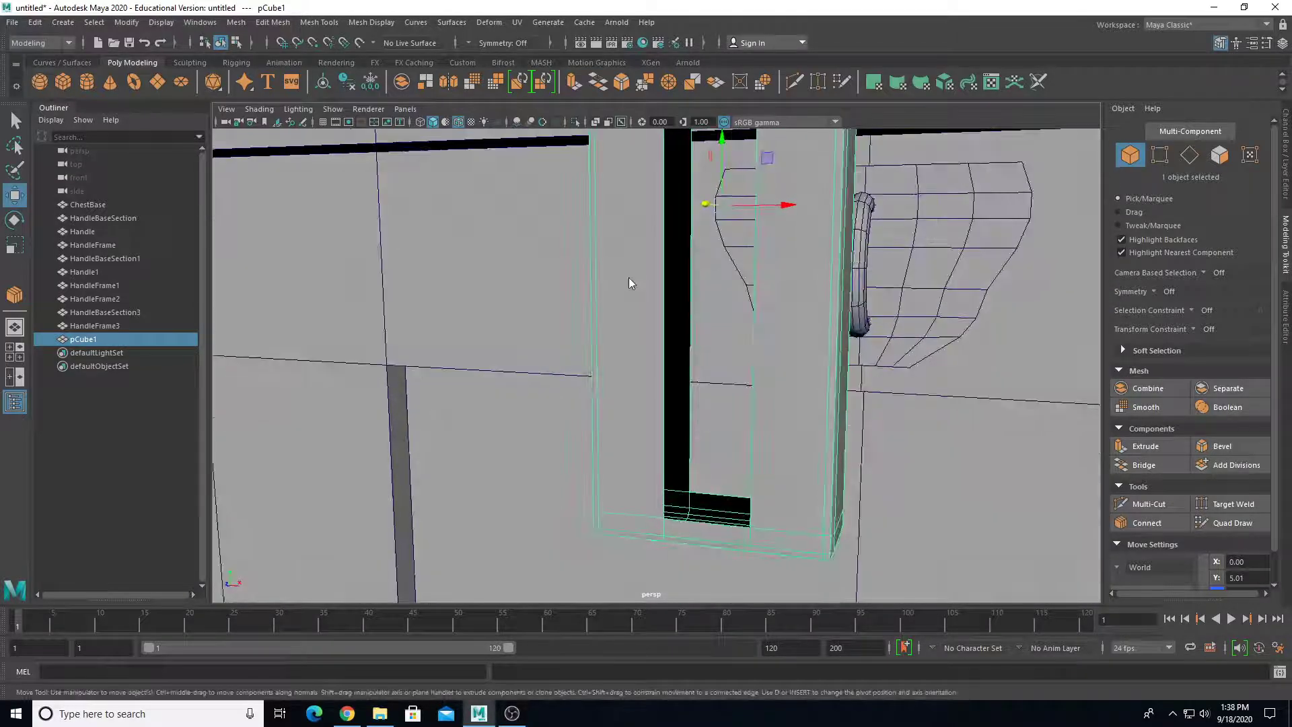
{"action": "key", "text": "F10"}
{"action": "left_click", "coordinate": [691, 285]}
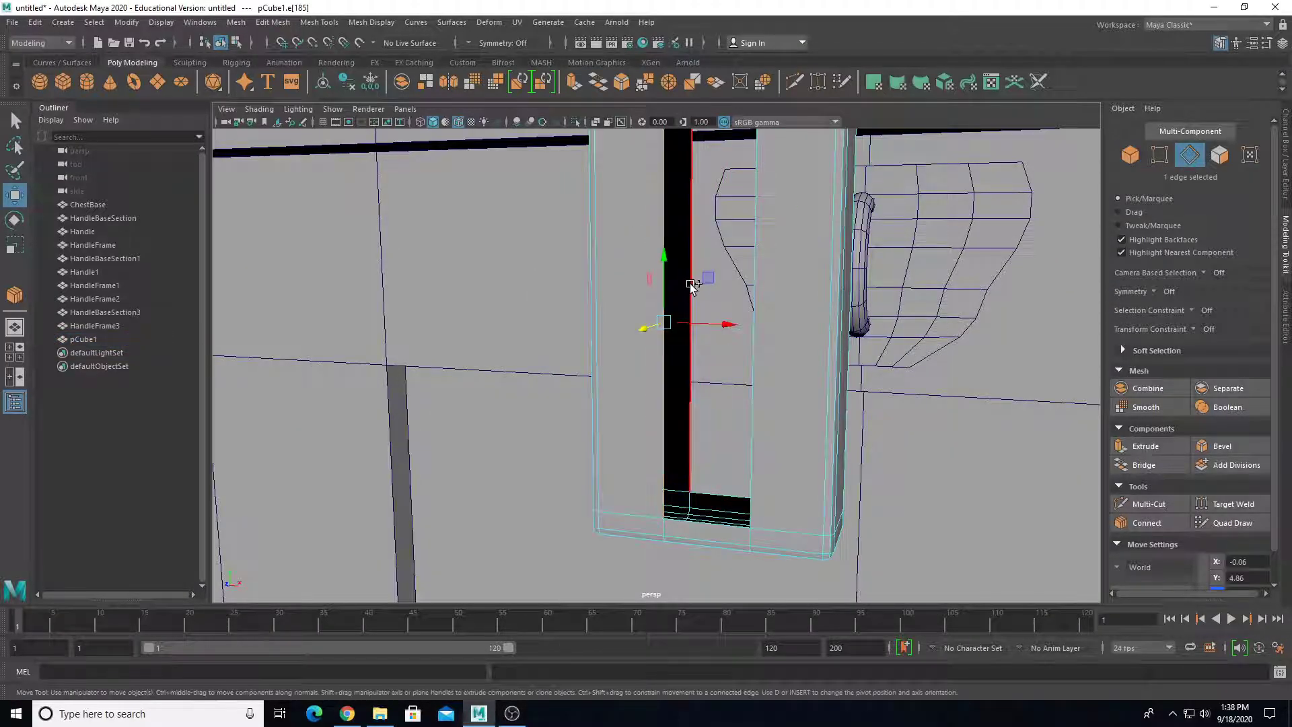
{"action": "left_click", "coordinate": [690, 286], "text": "shift"}
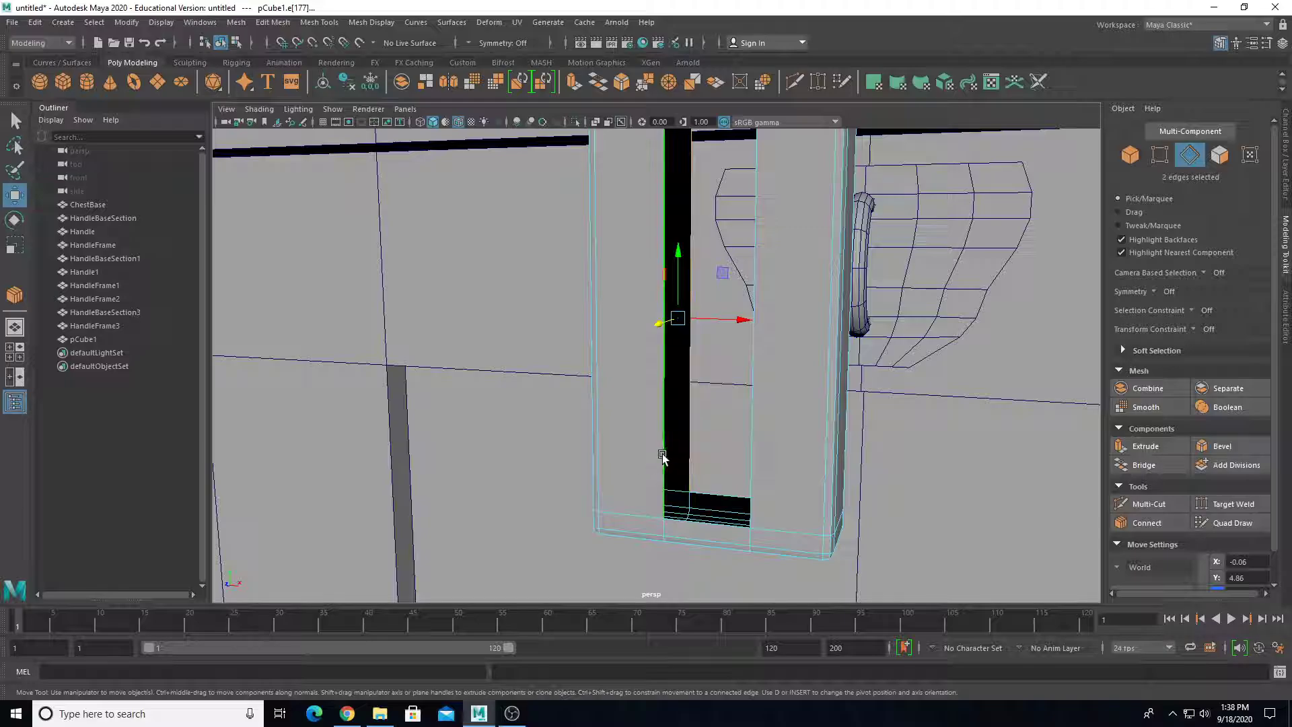
{"action": "double_click", "coordinate": [688, 434], "text": "shift"}
{"action": "scroll", "coordinate": [689, 433], "scroll_direction": "down", "scroll_amount": 4}
{"action": "left_click_drag", "start_coordinate": [689, 433], "coordinate": [888, 490], "text": "alt"}
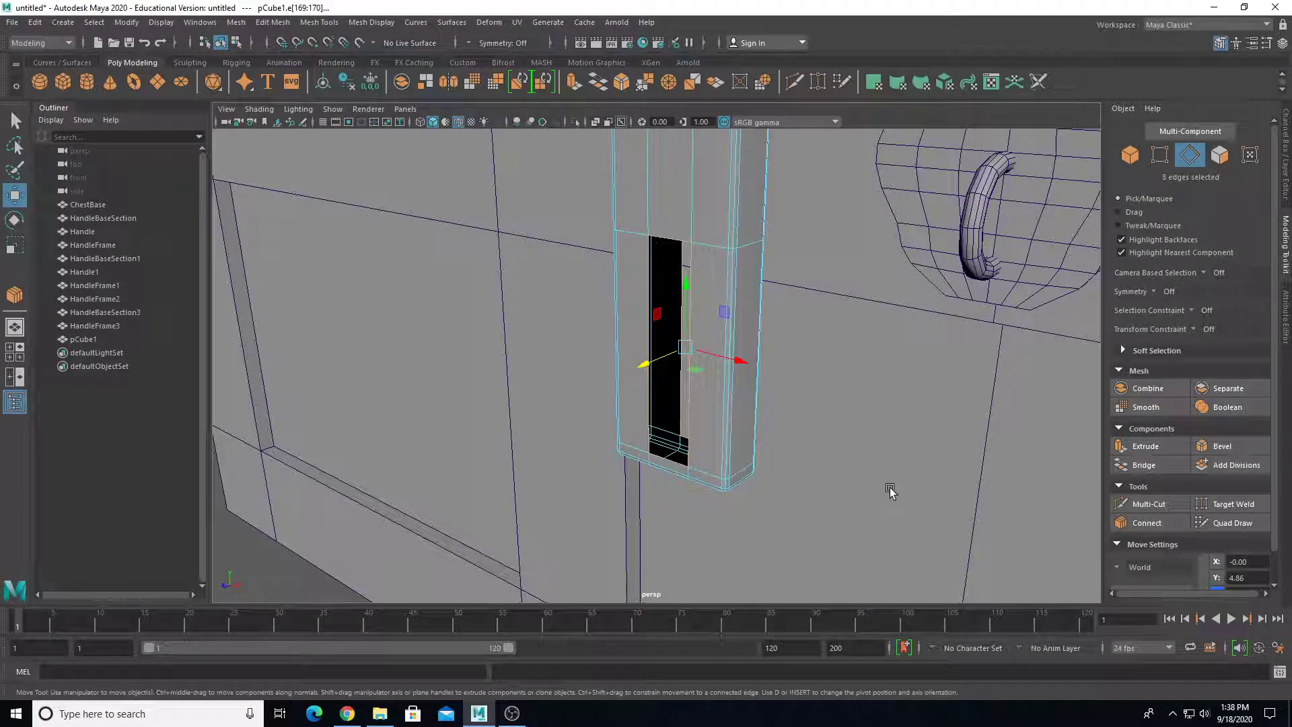
{"action": "left_click", "coordinate": [1157, 465]}
Merge the bar's vertices with a distance threshold of 0.01.
{"action": "left_click_drag", "start_coordinate": [639, 464], "coordinate": [669, 245], "text": "alt"}
{"action": "right_click_drag", "start_coordinate": [669, 245], "coordinate": [705, 222]}
{"action": "scroll", "coordinate": [739, 405], "scroll_direction": "down", "scroll_amount": 5}
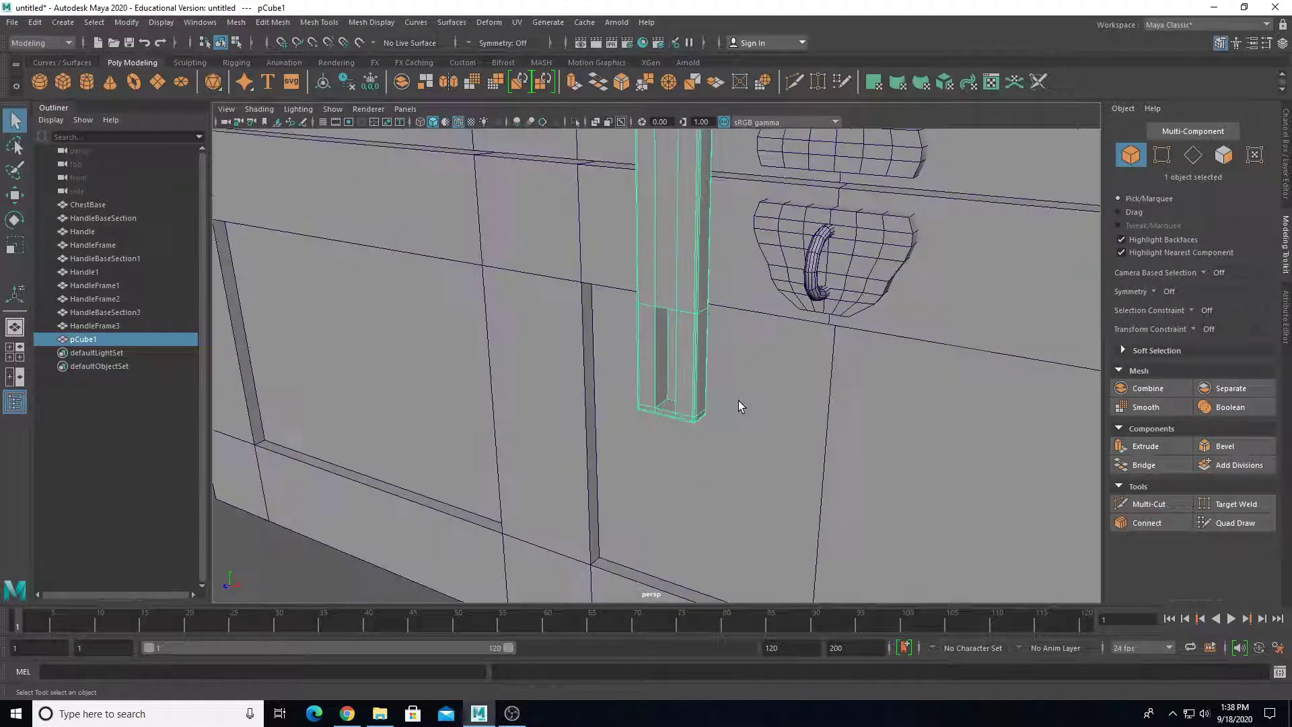
{"action": "left_click", "coordinate": [292, 22]}
{"action": "left_click", "coordinate": [294, 162]}
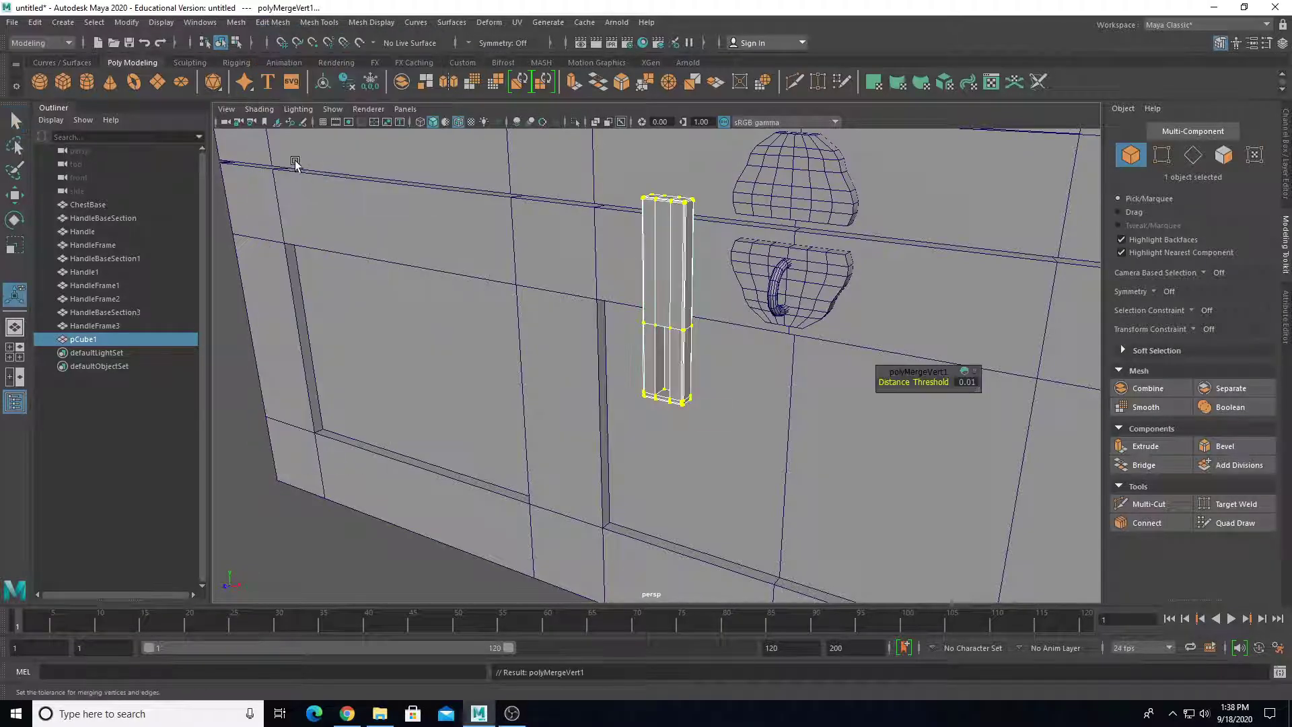
Move the bar back against the two plates so the metal loop passes through its slot.
{"action": "scroll", "coordinate": [687, 353], "scroll_direction": "up", "scroll_amount": 4}
{"action": "right_click_drag", "start_coordinate": [698, 228], "coordinate": [732, 214]}
{"action": "left_click_drag", "start_coordinate": [732, 222], "coordinate": [618, 300], "text": "alt"}
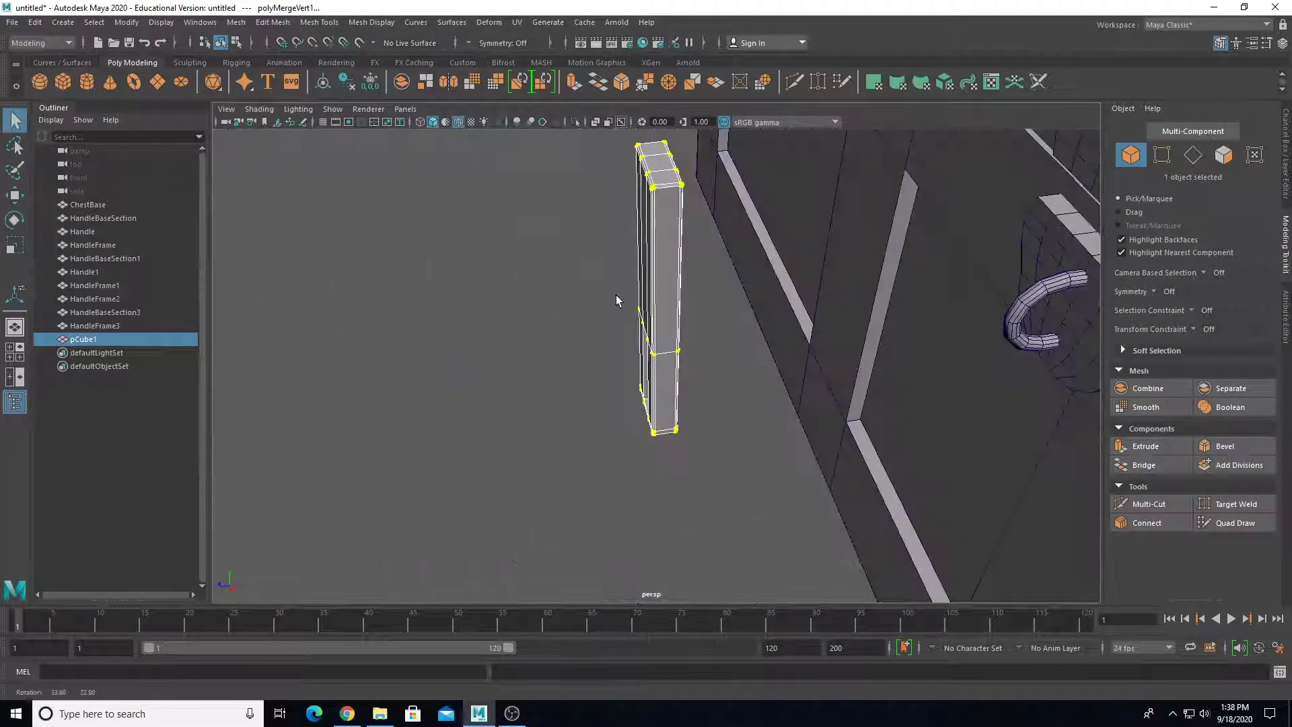
{"action": "left_click", "coordinate": [620, 351]}
{"action": "left_click", "coordinate": [664, 351]}
{"action": "scroll", "coordinate": [664, 351], "scroll_direction": "down", "scroll_amount": 3}
{"action": "key", "text": "w"}
{"action": "left_click_drag", "start_coordinate": [615, 363], "coordinate": [729, 425]}
{"action": "key", "text": "r"}
{"action": "key", "text": "w"}
{"action": "scroll", "coordinate": [715, 424], "scroll_direction": "down", "scroll_amount": 6}
{"action": "scroll", "coordinate": [713, 428], "scroll_direction": "up", "scroll_amount": 7}
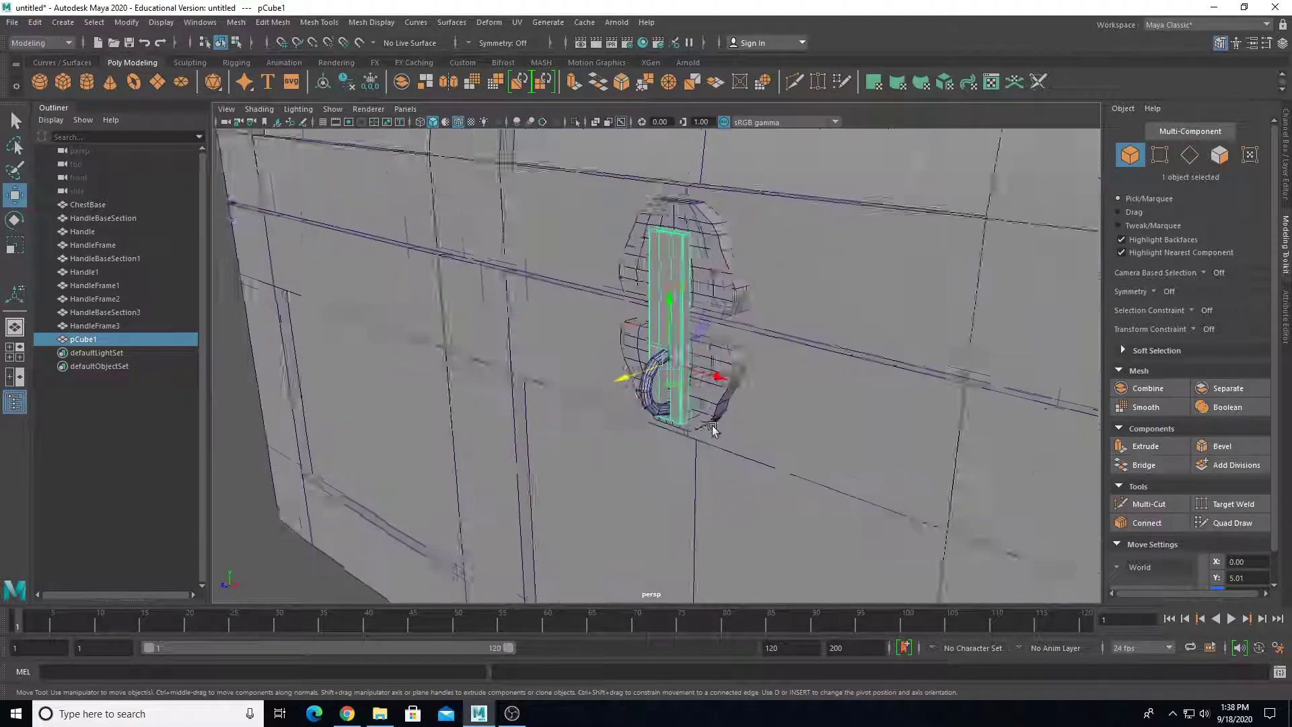
Turn off the wireframe overlay on shaded objects and inspect the latch on the whole chest.
{"action": "scroll", "coordinate": [761, 424], "scroll_direction": "down", "scroll_amount": 11}
{"action": "middle_click_drag", "start_coordinate": [767, 438], "coordinate": [644, 452], "text": "alt"}
{"action": "scroll", "coordinate": [937, 490], "scroll_direction": "up", "scroll_amount": 2}
{"action": "left_click", "coordinate": [938, 490]}
{"action": "left_click_drag", "start_coordinate": [892, 498], "coordinate": [813, 502], "text": "alt"}
{"action": "scroll", "coordinate": [795, 499], "scroll_direction": "down", "scroll_amount": 3}
{"action": "middle_click_drag", "start_coordinate": [644, 482], "coordinate": [702, 476], "text": "alt"}
{"action": "scroll", "coordinate": [701, 476], "scroll_direction": "up", "scroll_amount": 2}
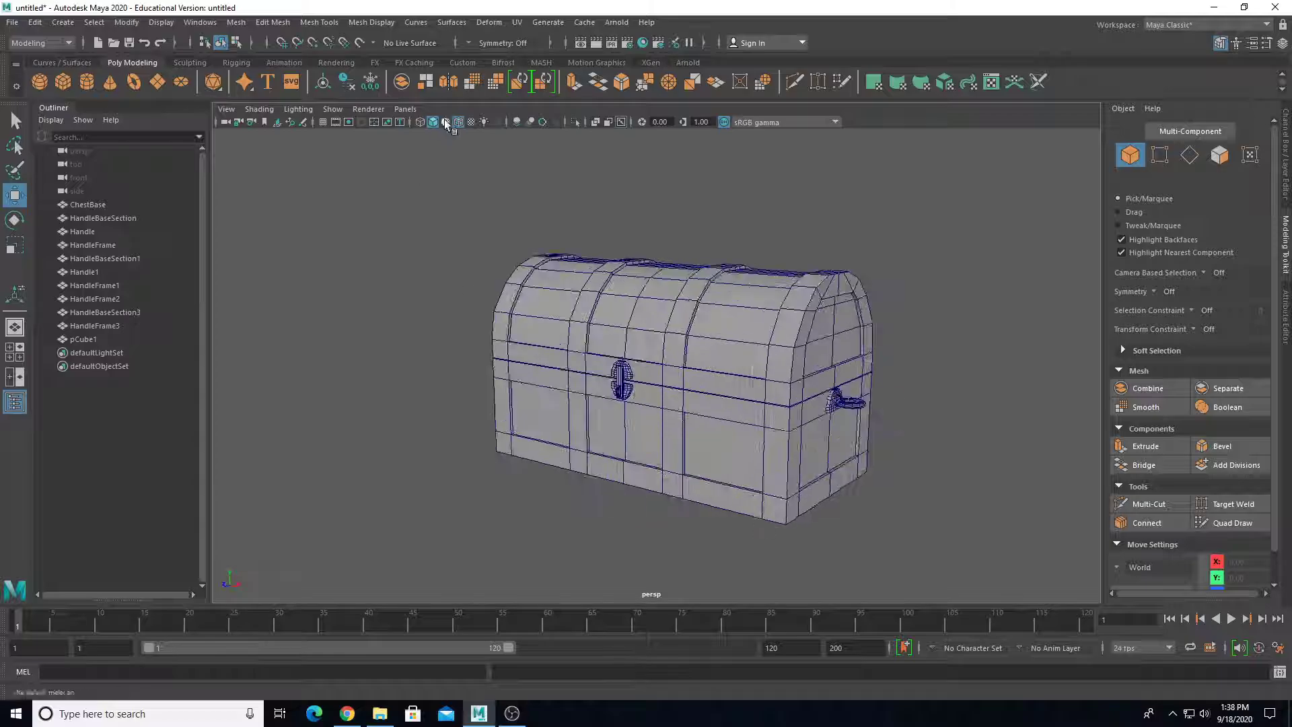
{"action": "left_click", "coordinate": [460, 125]}
{"action": "mouse_move", "coordinate": [495, 377]}
{"action": "left_mouse_down", "text": "alt"}
{"action": "mouse_move", "coordinate": [502, 402]}
{"action": "mouse_move", "coordinate": [455, 363]}
{"action": "mouse_move", "coordinate": [546, 404]}
{"action": "mouse_move", "coordinate": [413, 352]}
{"action": "mouse_move", "coordinate": [366, 297]}
{"action": "left_mouse_up", "text": "alt"}
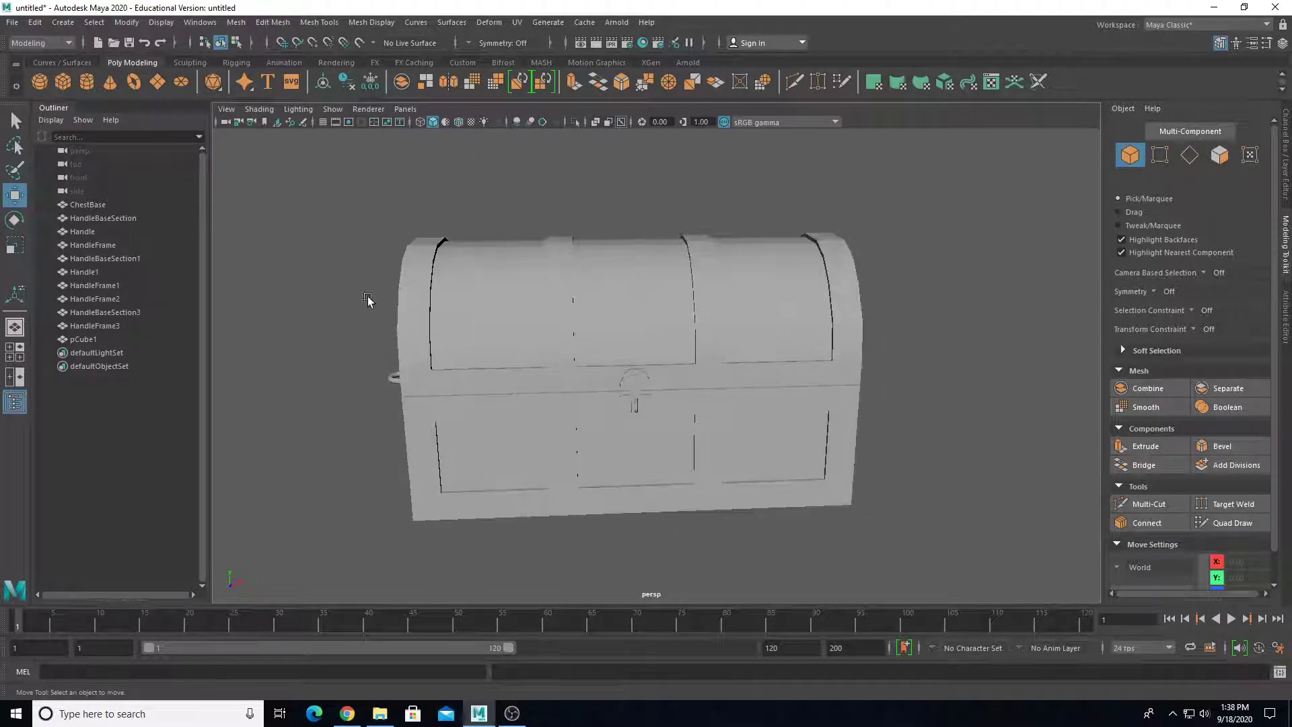
{"action": "scroll", "coordinate": [435, 361], "scroll_direction": "up", "scroll_amount": 5}
{"action": "scroll", "coordinate": [577, 418], "scroll_direction": "up", "scroll_amount": 6}
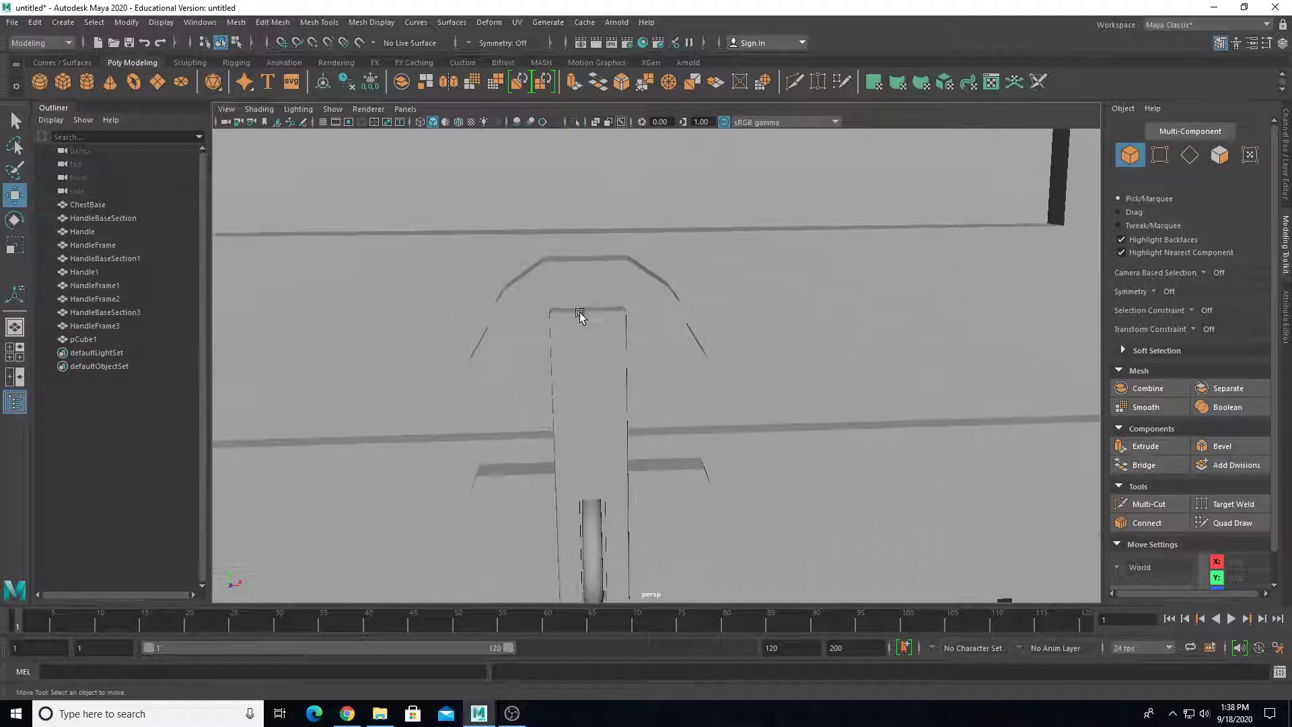
{"action": "scroll", "coordinate": [586, 298], "scroll_direction": "down", "scroll_amount": 8}
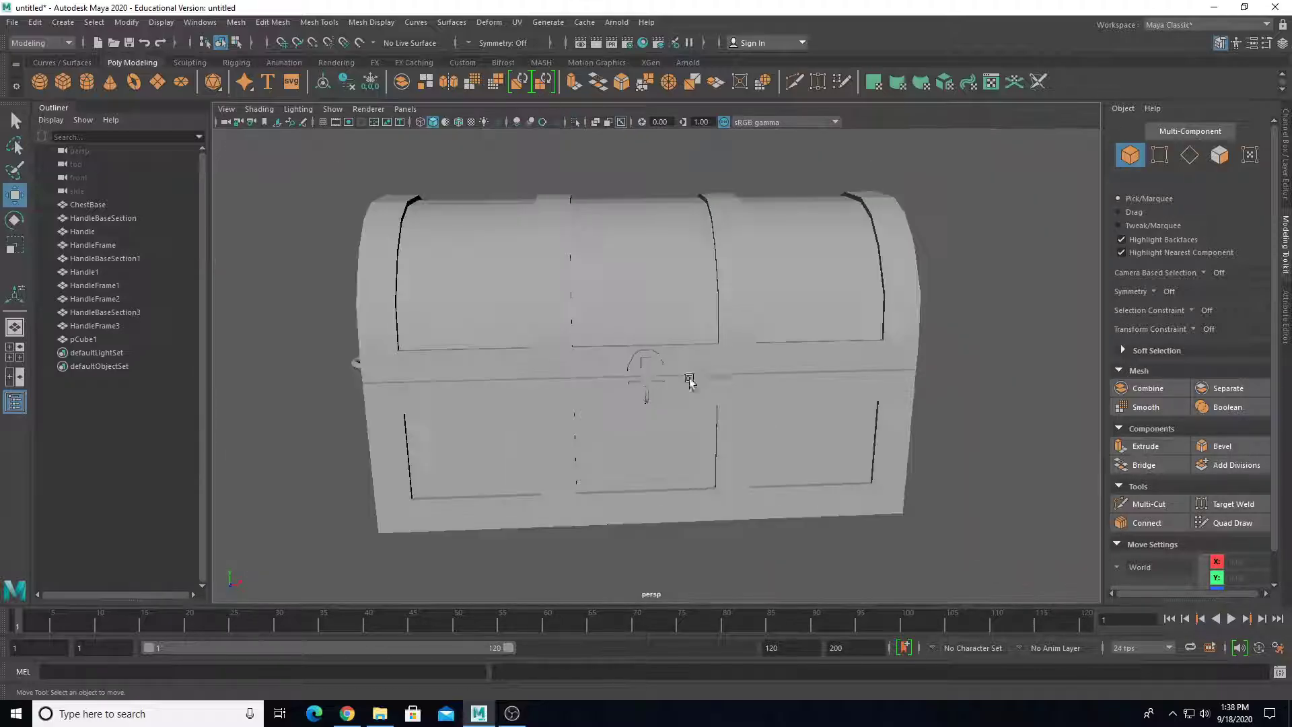
Create a polygon cylinder and move it out in front of the chest to about Z 12.264.
{"action": "left_click_drag", "start_coordinate": [586, 298], "coordinate": [564, 392], "text": "alt"}
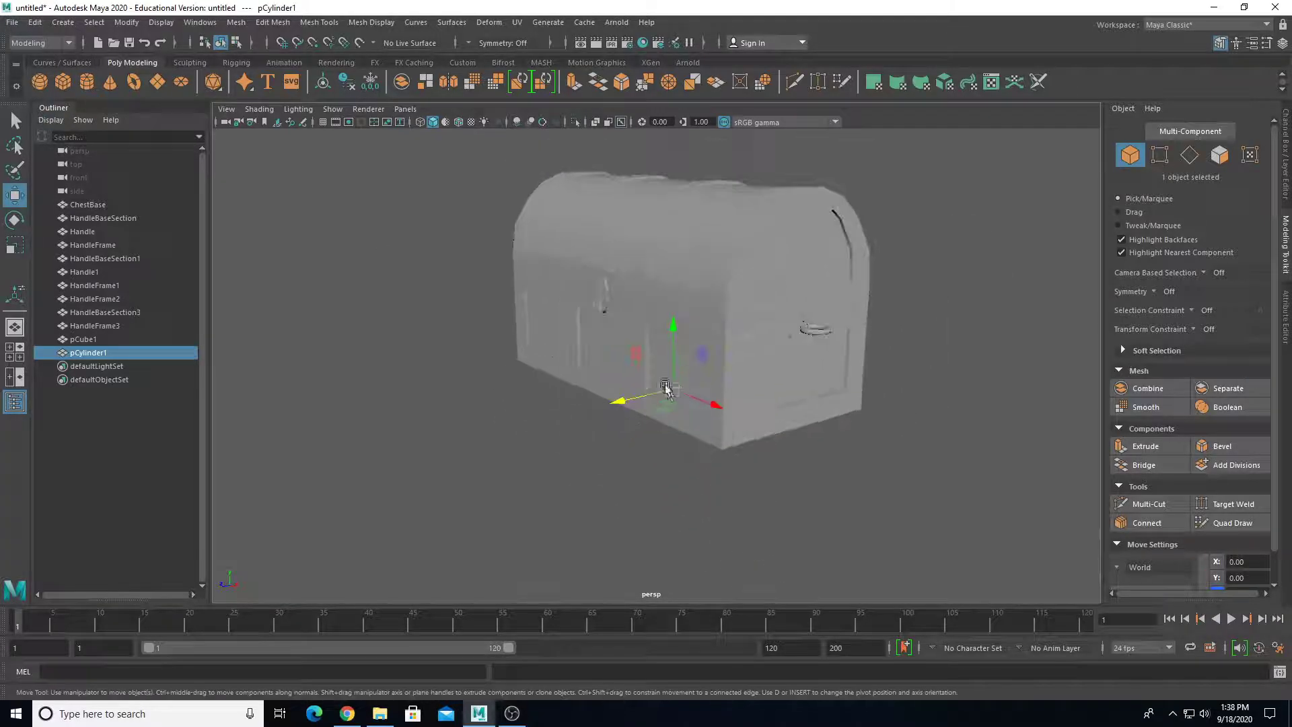
{"action": "key", "text": "e"}
{"action": "left_click_drag", "start_coordinate": [701, 380], "coordinate": [698, 345]}
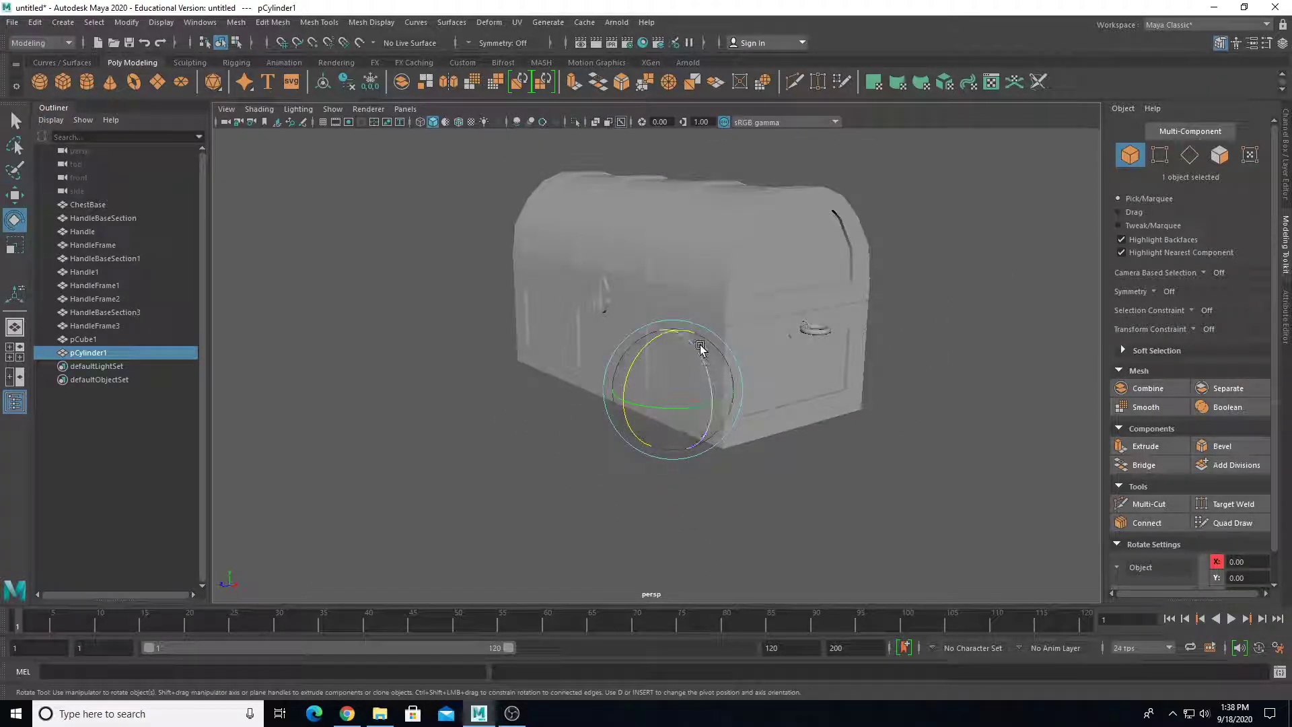
{"action": "key", "text": "w"}
{"action": "left_click_drag", "start_coordinate": [623, 406], "coordinate": [383, 464]}
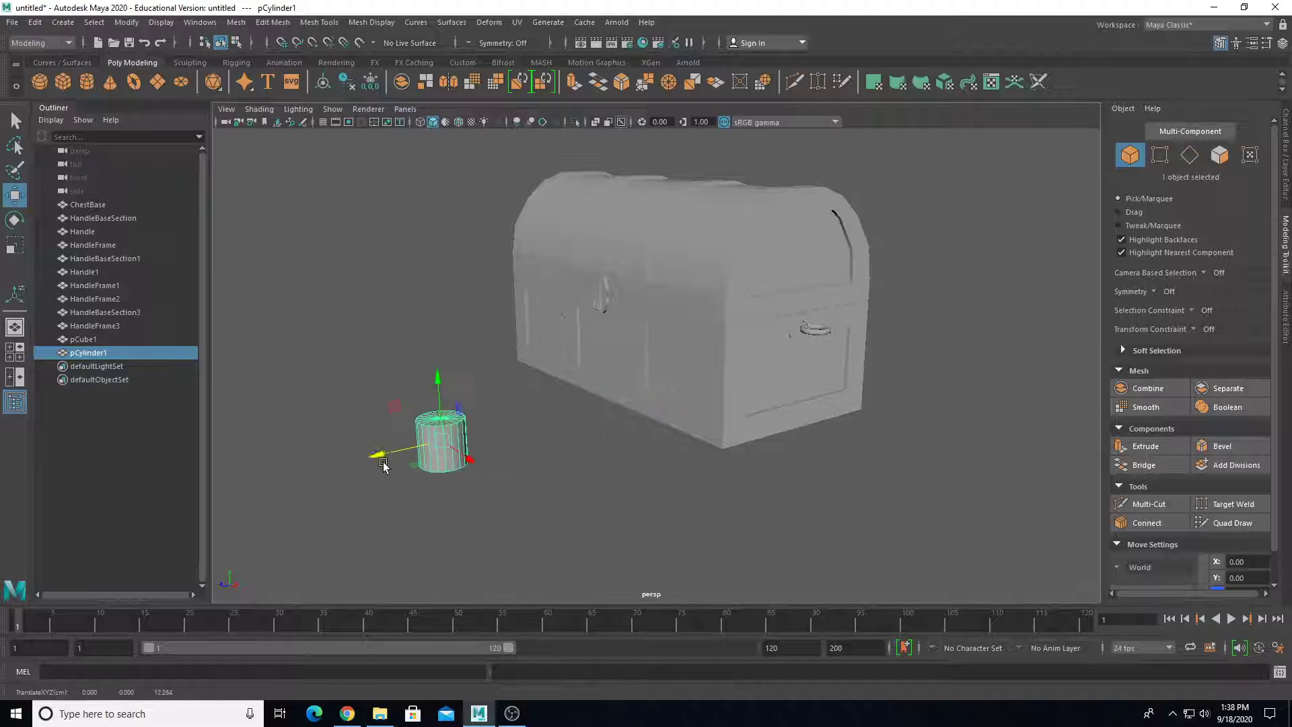
{"action": "key", "text": "f"}
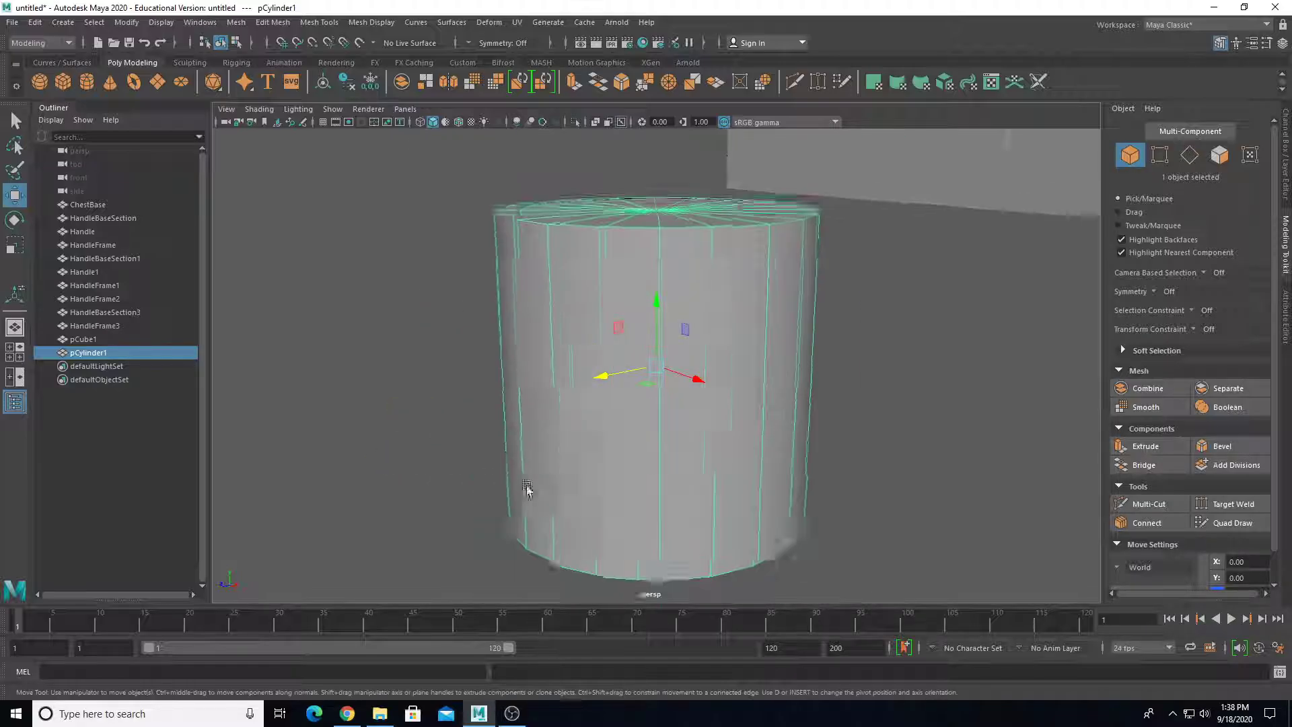
Rotate the cylinder to -90 degrees in Z so it lies on its side.
{"action": "key", "text": "e"}
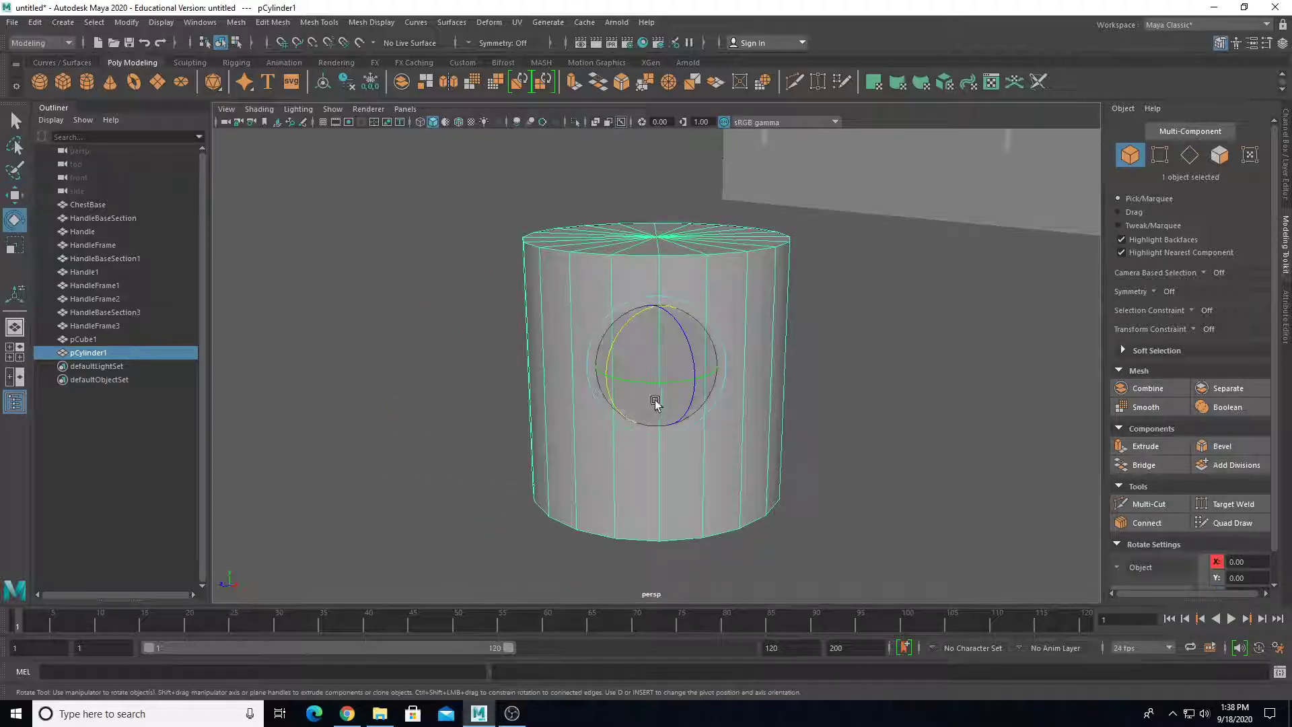
{"action": "left_click_drag", "start_coordinate": [684, 346], "coordinate": [1211, 203]}
{"action": "scroll", "coordinate": [679, 441], "scroll_direction": "down", "scroll_amount": 3}
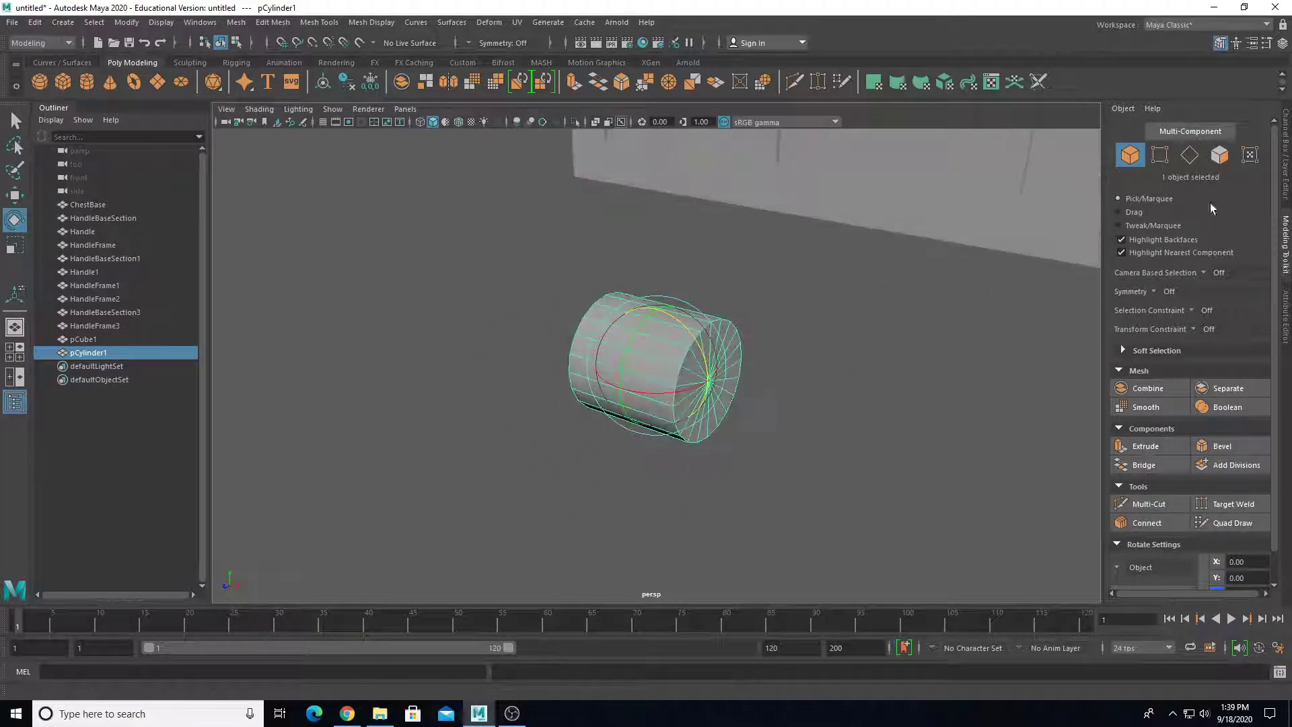
Set the cylinder's axis subdivisions to 8 and view its octagonal end.
{"action": "left_click", "coordinate": [1287, 159]}
{"action": "left_click", "coordinate": [1182, 284]}
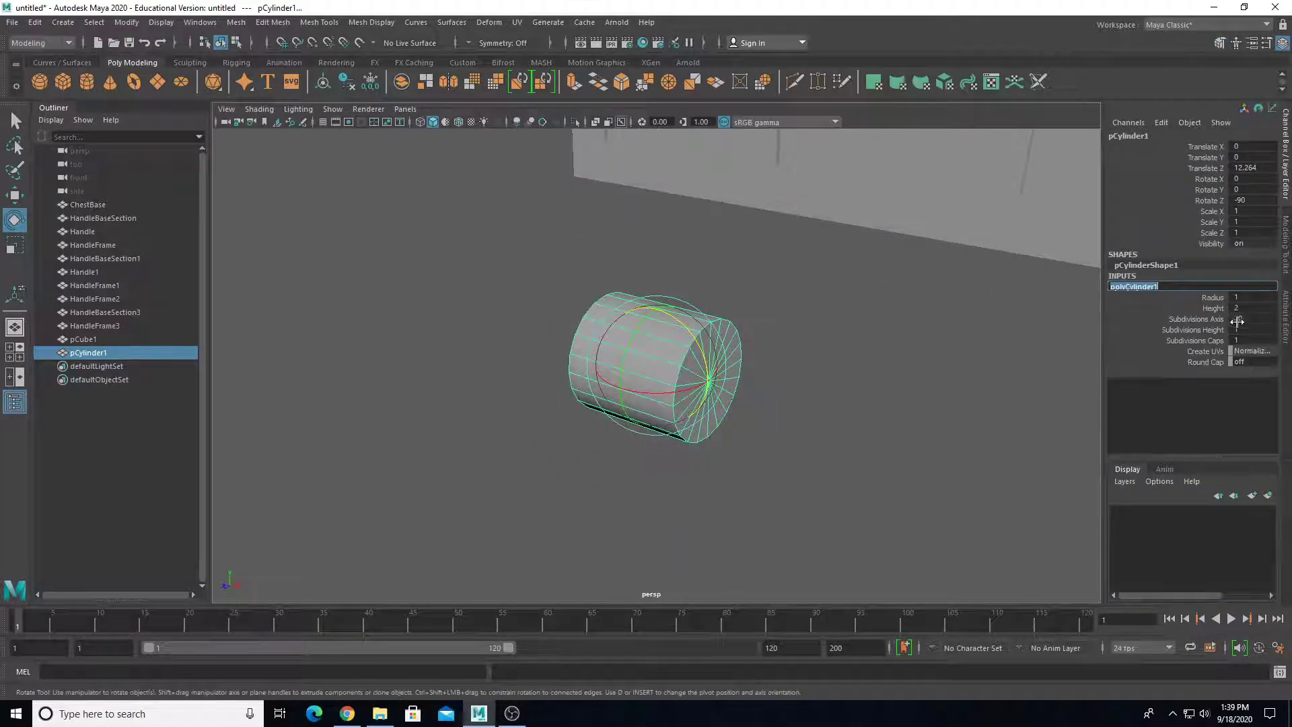
{"action": "double_click", "coordinate": [1252, 319]}
{"action": "type", "text": "8"}
{"action": "key", "text": "Return"}
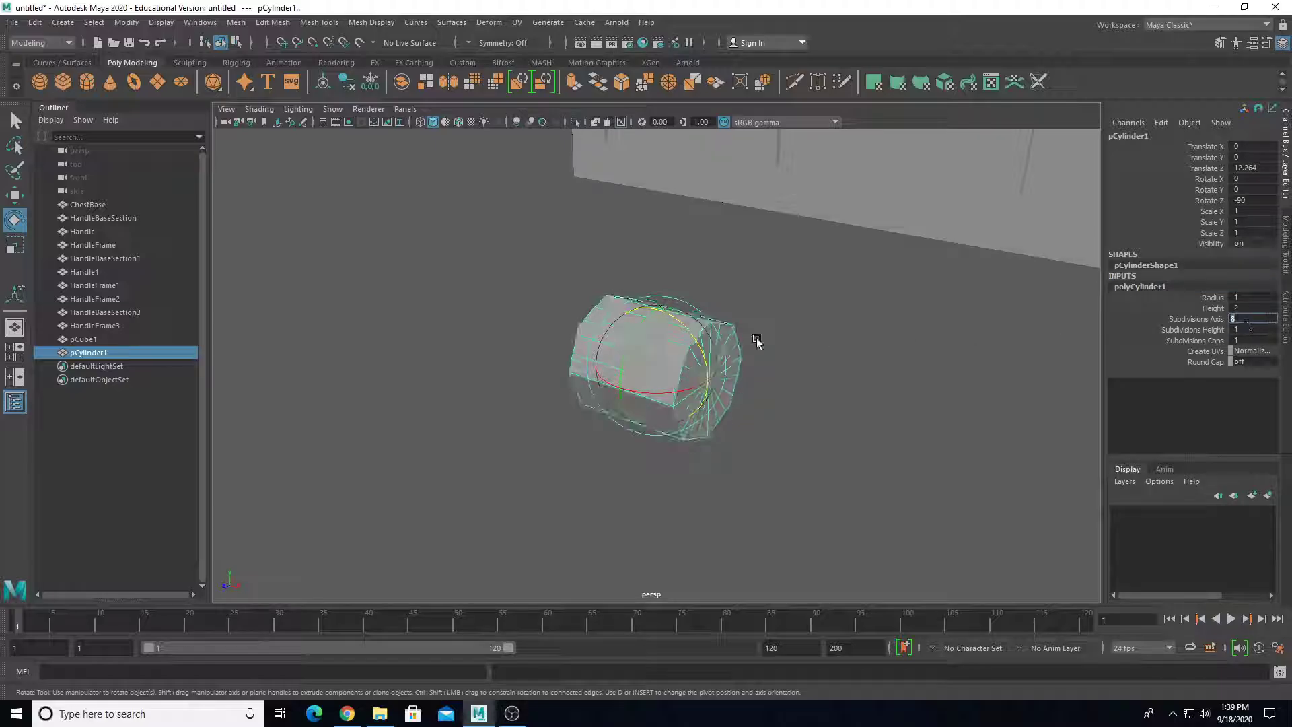
{"action": "left_click_drag", "start_coordinate": [756, 343], "coordinate": [673, 365], "text": "alt"}
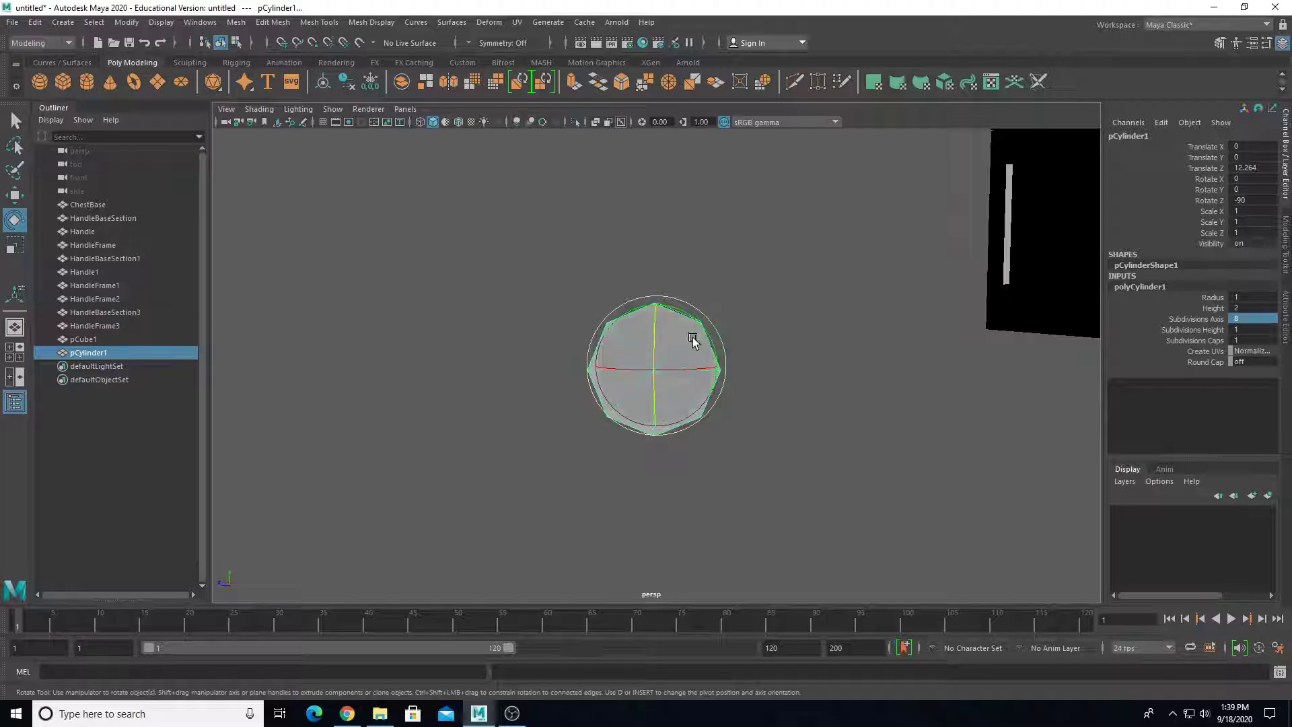
Delete the diagonal edges on both octagonal end caps, keeping only the vertical and horizontal cross edges.
{"action": "key", "text": "w"}
{"action": "left_click_drag", "start_coordinate": [694, 342], "coordinate": [698, 312], "text": "alt"}
{"action": "right_click_drag", "start_coordinate": [698, 312], "coordinate": [695, 283]}
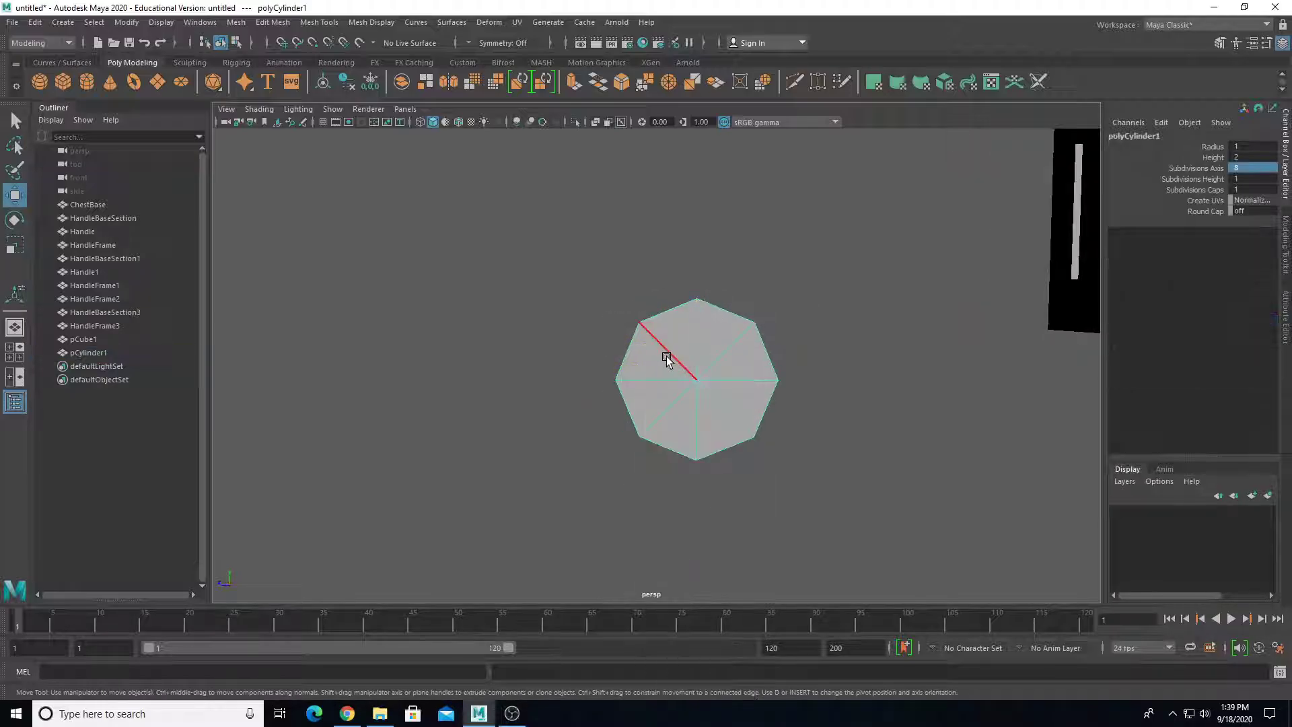
{"action": "left_click", "coordinate": [667, 359]}
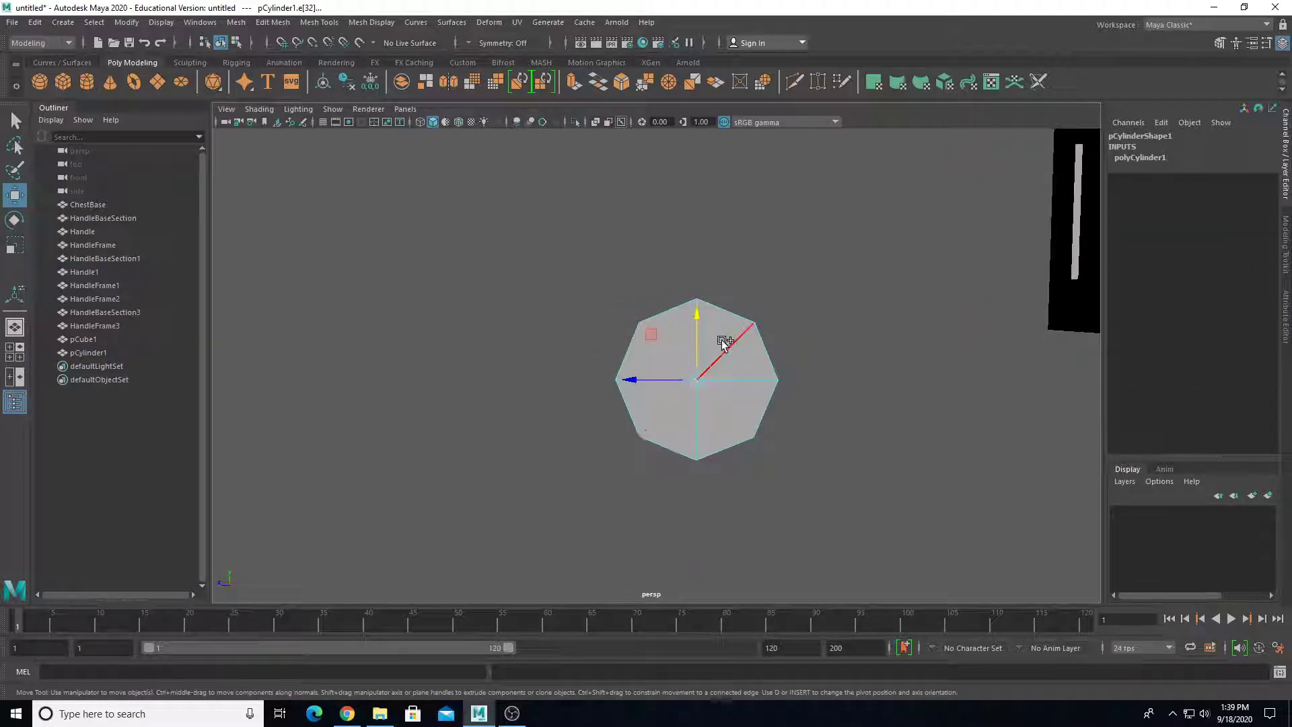
{"action": "left_click_drag", "start_coordinate": [575, 407], "coordinate": [822, 407], "text": "alt"}
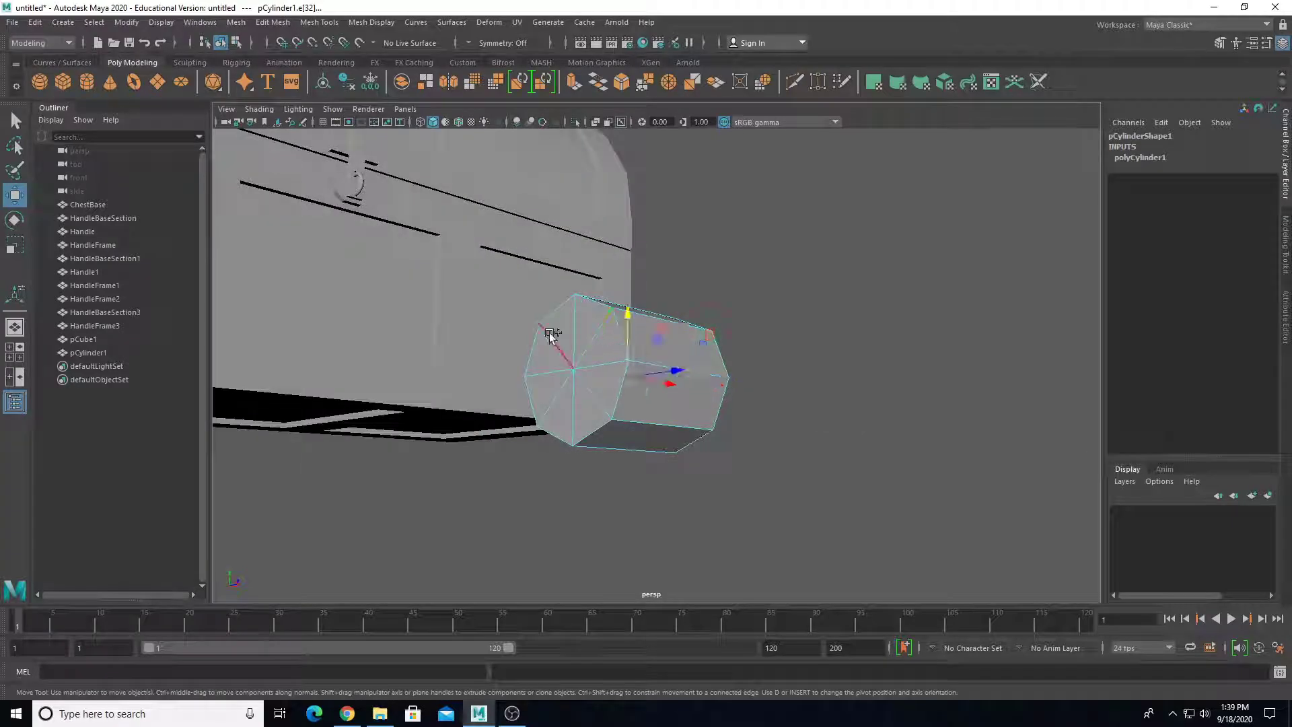
{"action": "left_click_drag", "start_coordinate": [584, 394], "coordinate": [388, 402], "text": "alt"}
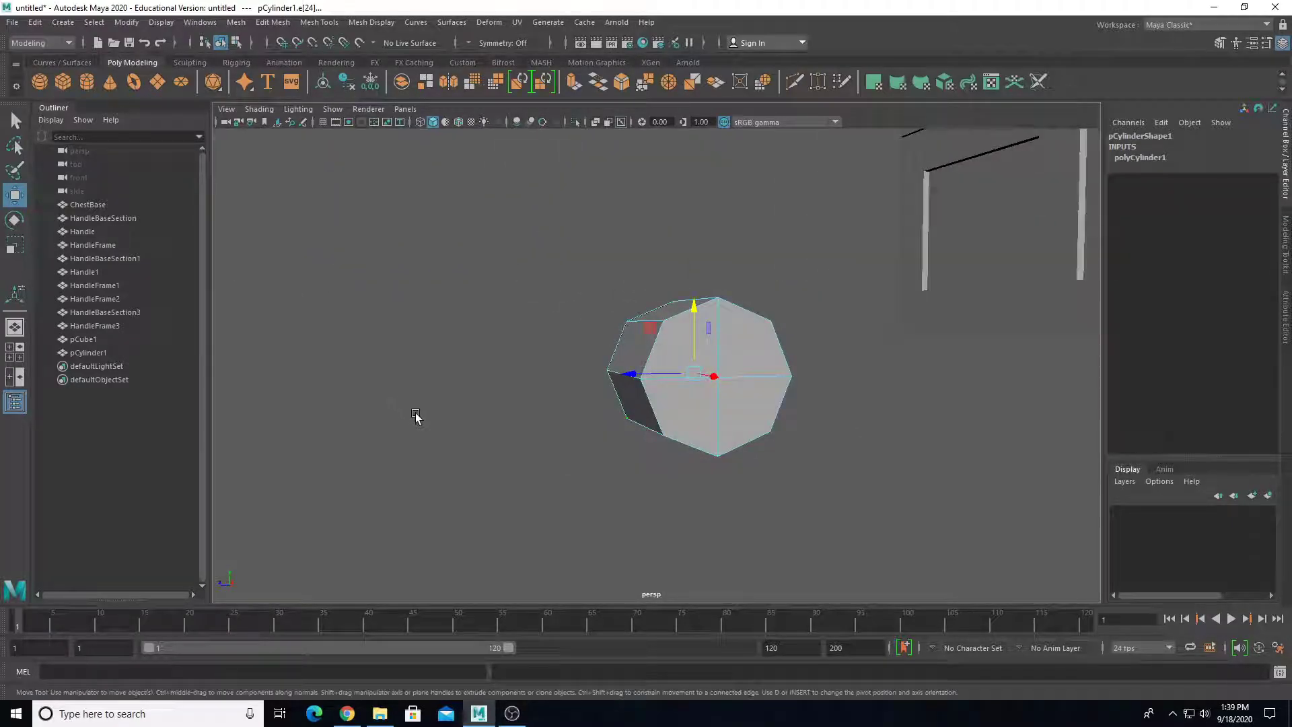
{"action": "left_click", "coordinate": [503, 374]}
{"action": "left_click_drag", "start_coordinate": [681, 381], "coordinate": [693, 355], "text": "alt"}
{"action": "right_click_drag", "start_coordinate": [692, 355], "coordinate": [756, 323]}
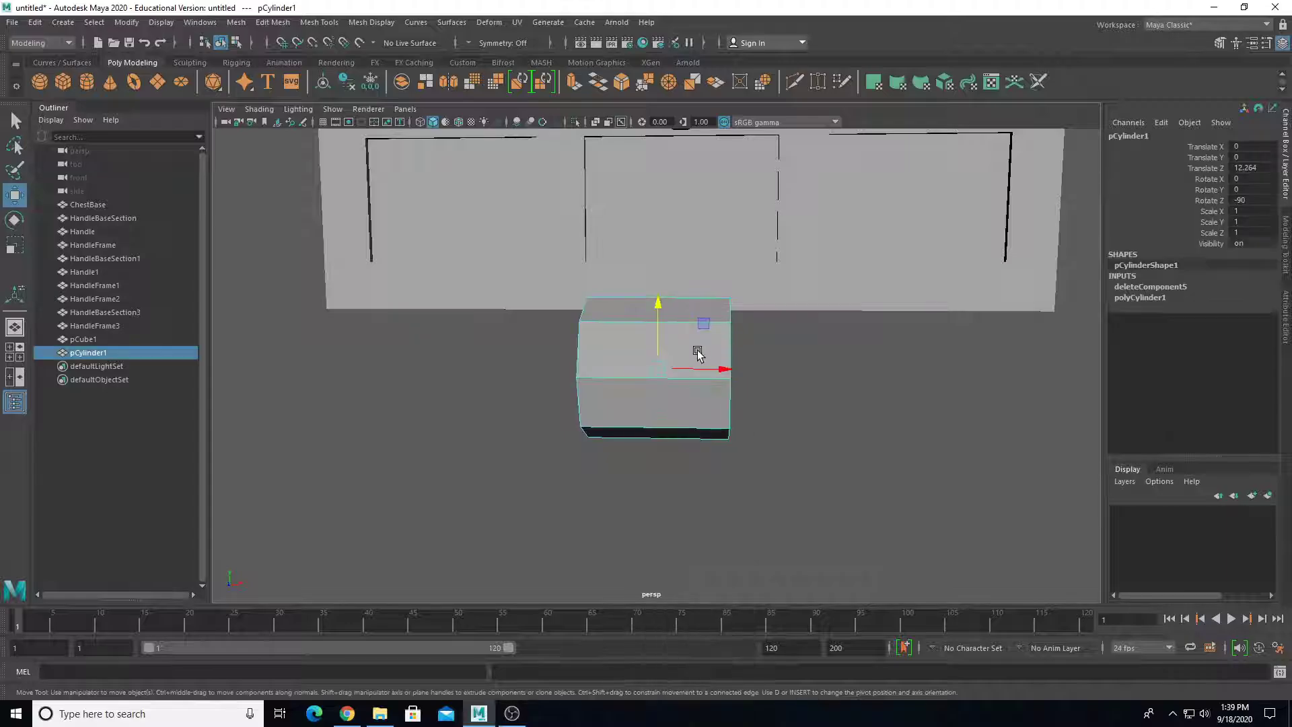
Stretch the cylinder along its length to a Y scale of about 4.661.
{"action": "scroll", "coordinate": [697, 374], "scroll_direction": "down", "scroll_amount": 3}
{"action": "key", "text": "r"}
{"action": "left_click_drag", "start_coordinate": [713, 369], "coordinate": [946, 370]}
{"action": "left_click_drag", "start_coordinate": [822, 403], "coordinate": [743, 419], "text": "alt"}
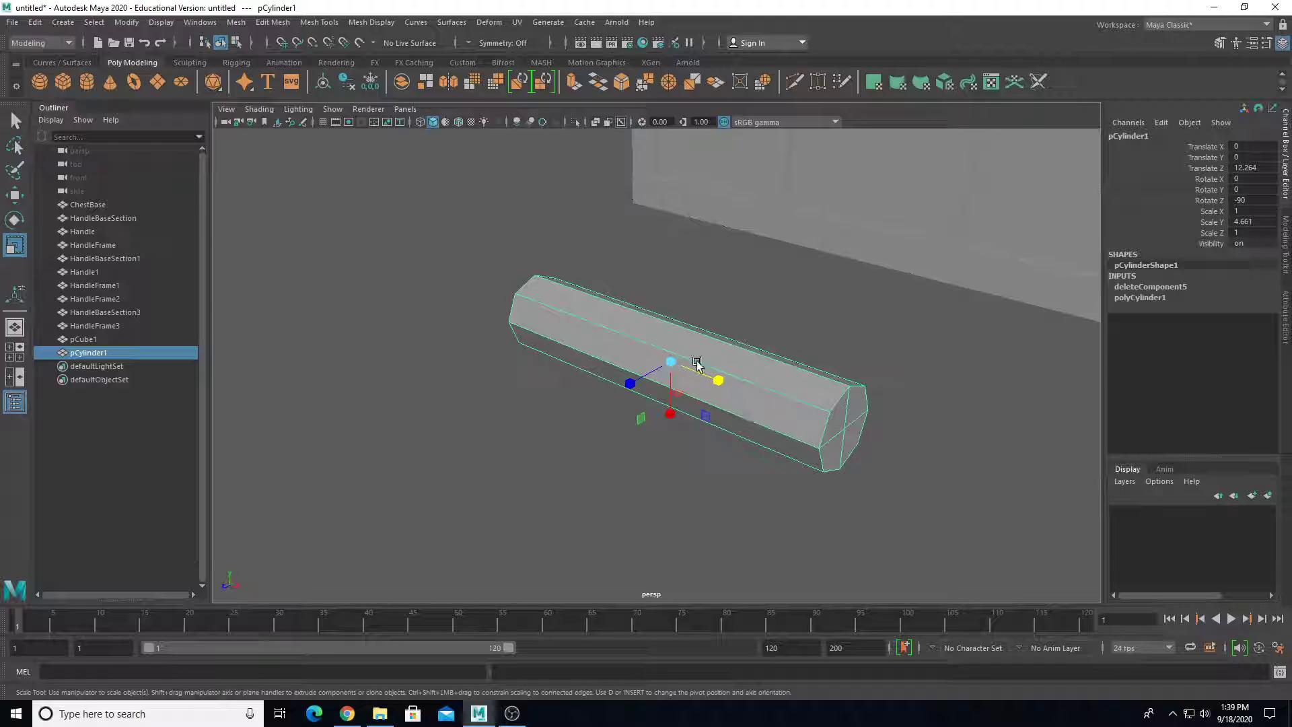
Connect the cylinder's lengthwise edges with 2 segments, dividing the bar into three equal sections.
{"action": "right_click_drag", "start_coordinate": [647, 322], "coordinate": [649, 310]}
{"action": "left_click_drag", "start_coordinate": [680, 288], "coordinate": [702, 469]}
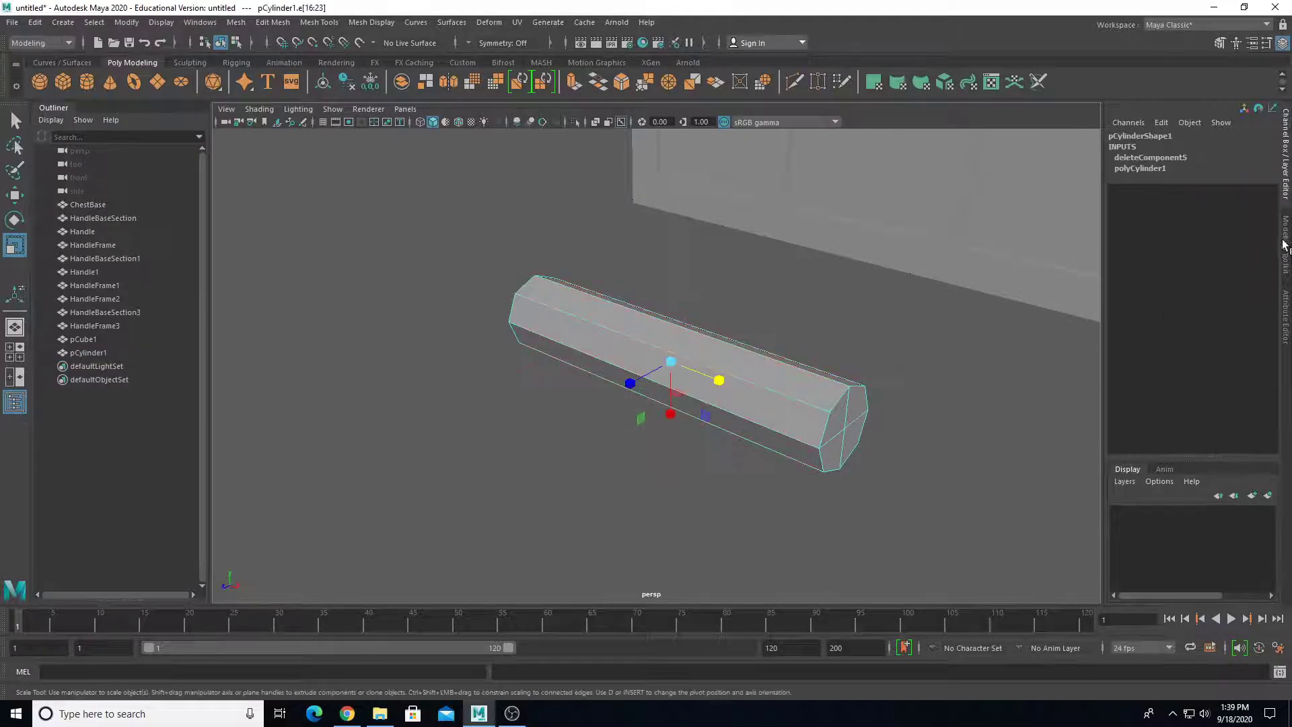
{"action": "left_click", "coordinate": [1285, 249]}
{"action": "left_click_drag", "start_coordinate": [1069, 343], "coordinate": [1001, 495], "text": "alt"}
{"action": "left_click", "coordinate": [1144, 522]}
{"action": "right_click_drag", "start_coordinate": [816, 496], "coordinate": [863, 504], "text": "alt"}
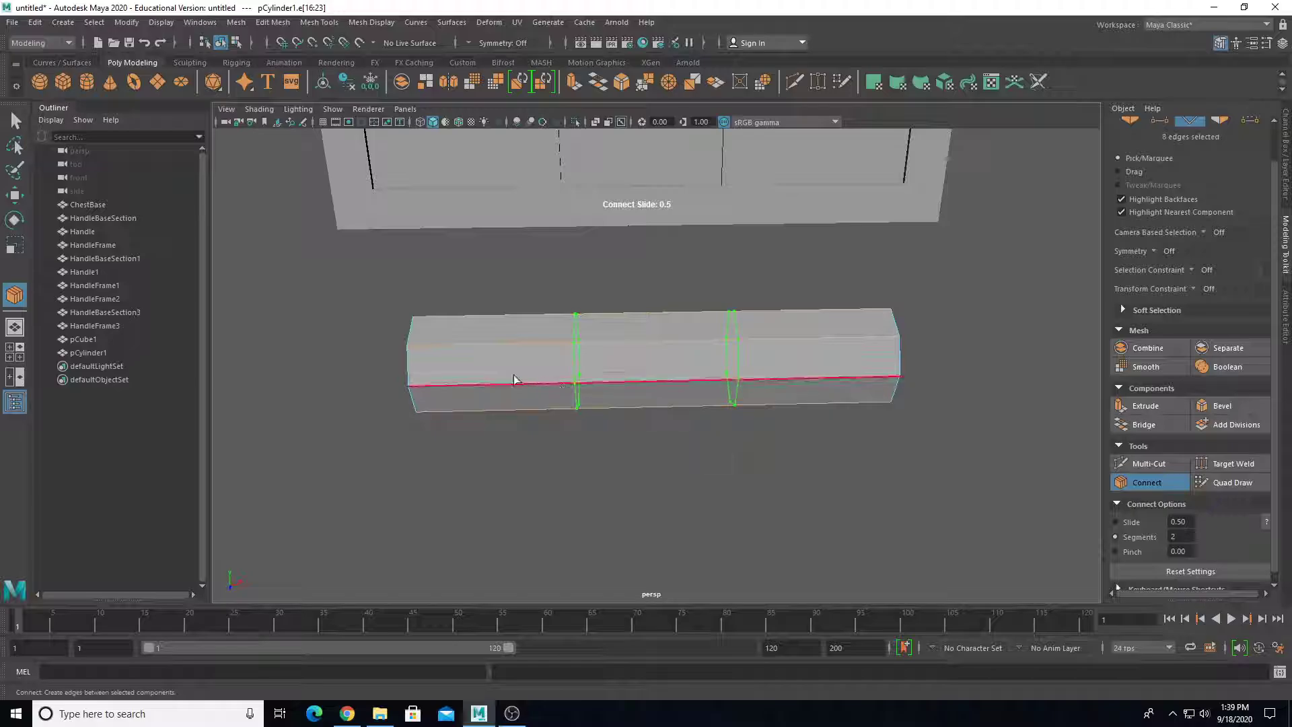
{"action": "left_click_drag", "start_coordinate": [738, 385], "coordinate": [638, 374], "text": "alt"}
{"action": "key", "text": "r"}
{"action": "mouse_move", "coordinate": [651, 371]}
{"action": "right_mouse_down"}
{"action": "mouse_move", "coordinate": [673, 353]}
{"action": "mouse_move", "coordinate": [663, 375]}
{"action": "right_mouse_up"}
{"action": "mouse_move", "coordinate": [663, 375]}
{"action": "left_mouse_down", "text": "alt"}
{"action": "mouse_move", "coordinate": [650, 352]}
{"action": "mouse_move", "coordinate": [649, 369]}
{"action": "left_mouse_up", "text": "alt"}
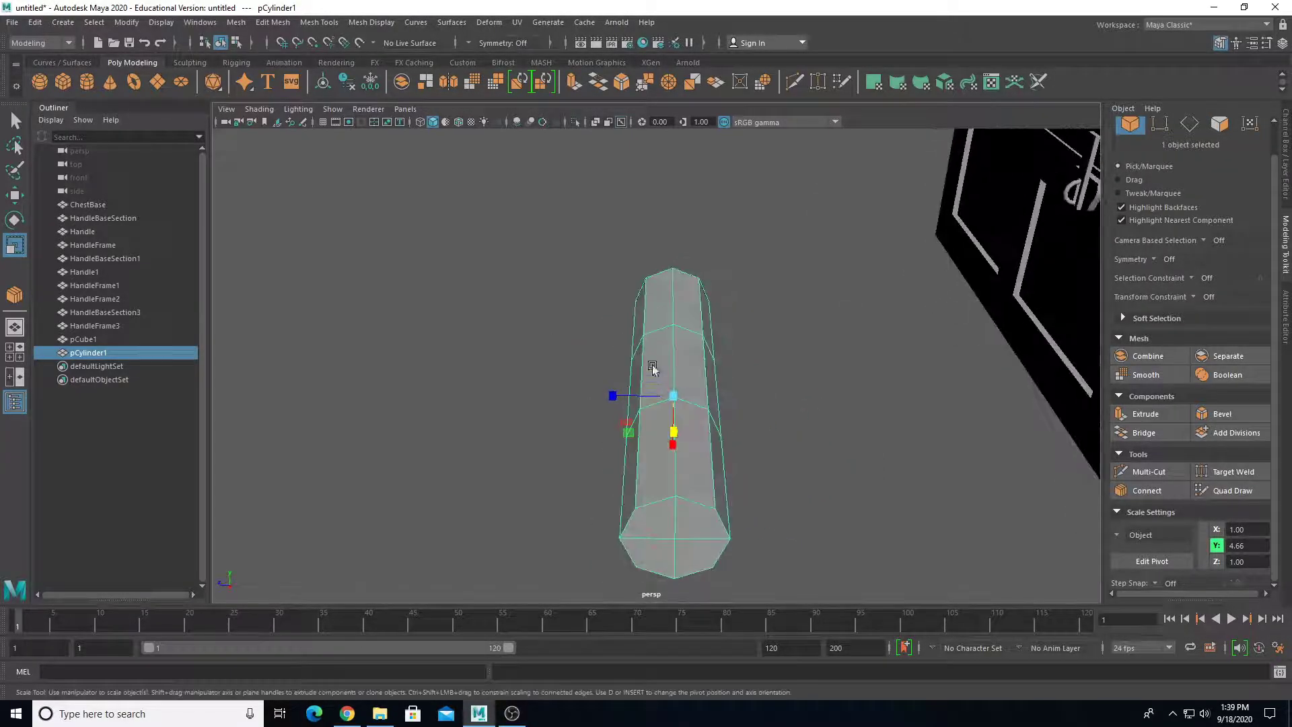
{"action": "right_click_drag", "start_coordinate": [659, 343], "coordinate": [659, 379]}
{"action": "left_click", "coordinate": [656, 377]}
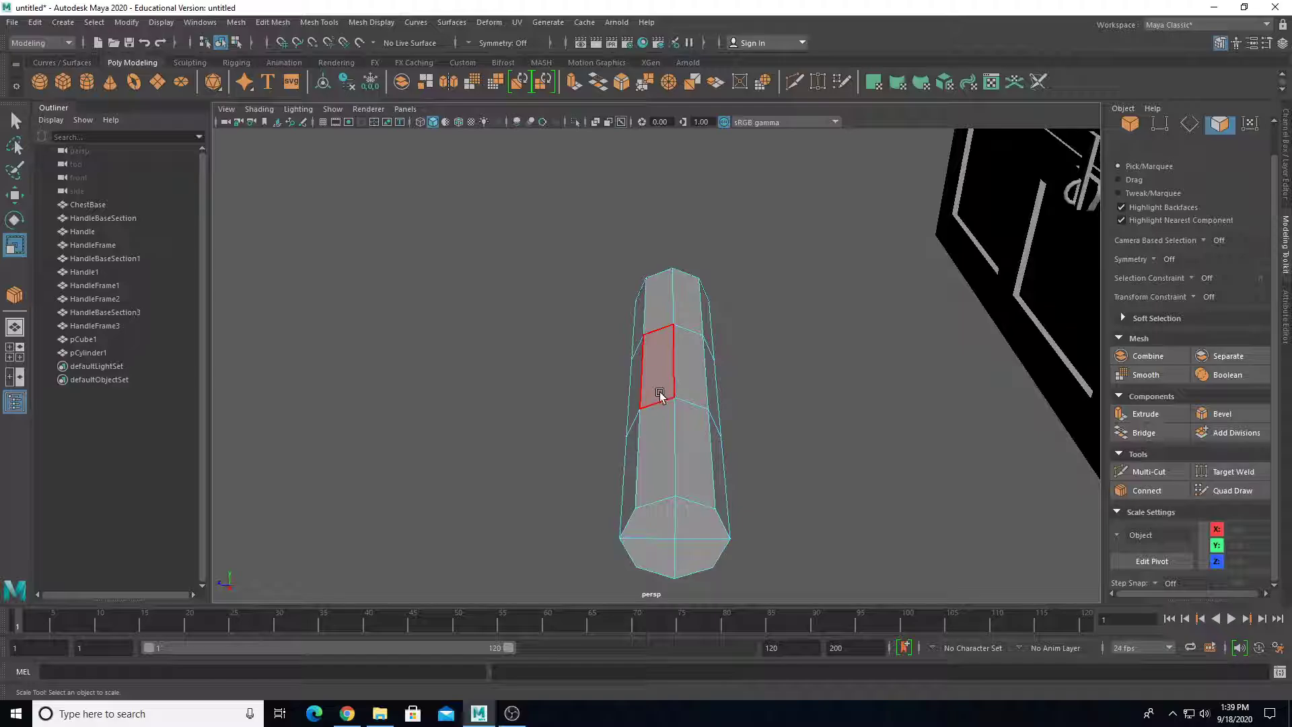
{"action": "left_click_drag", "start_coordinate": [487, 394], "coordinate": [693, 300], "text": "alt"}
{"action": "left_click", "coordinate": [693, 300]}
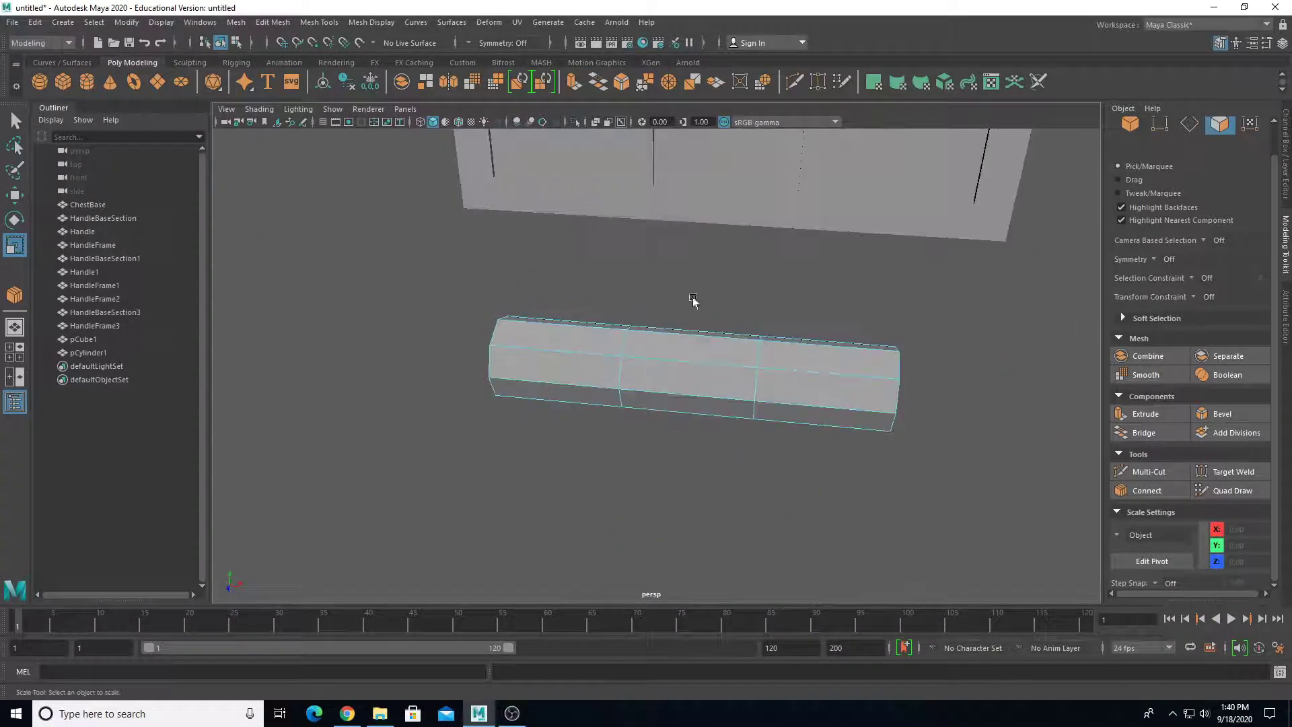
{"action": "right_click_drag", "start_coordinate": [744, 365], "coordinate": [811, 322]}
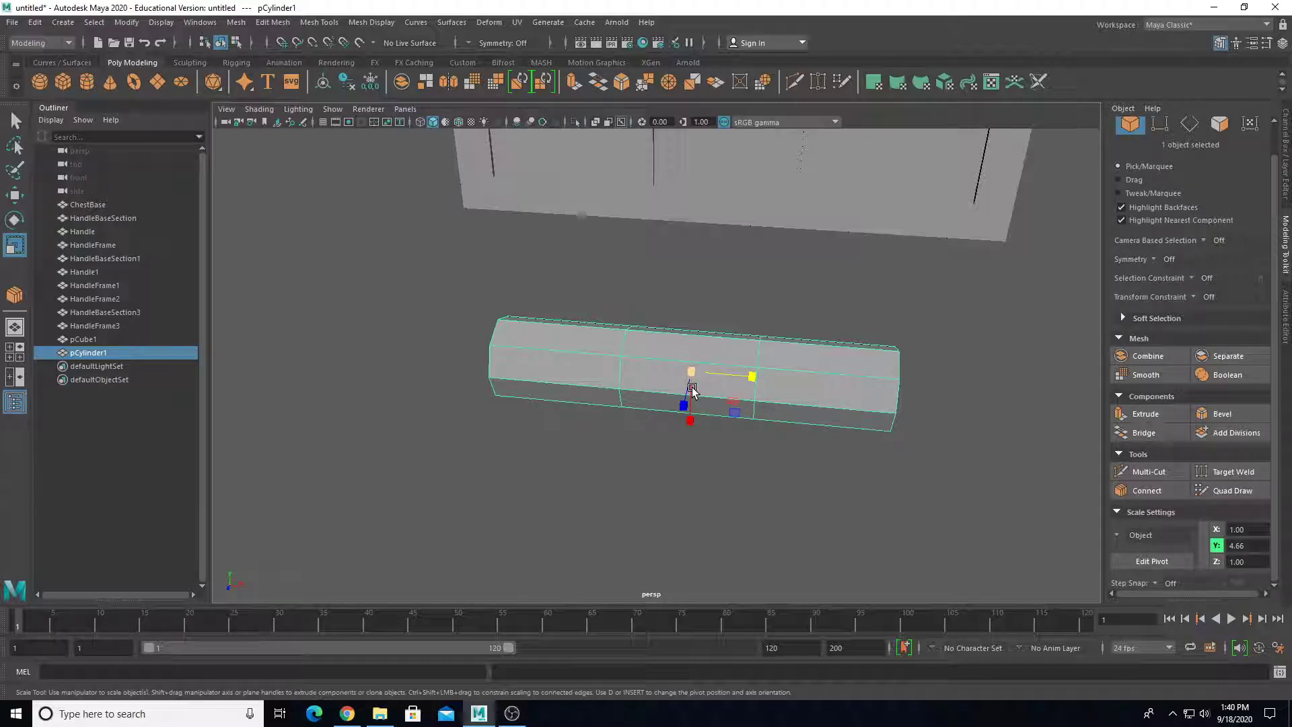
Duplicate the cylinder and delete the middle section's faces from the copy.
{"action": "key", "text": "ctrl+d"}
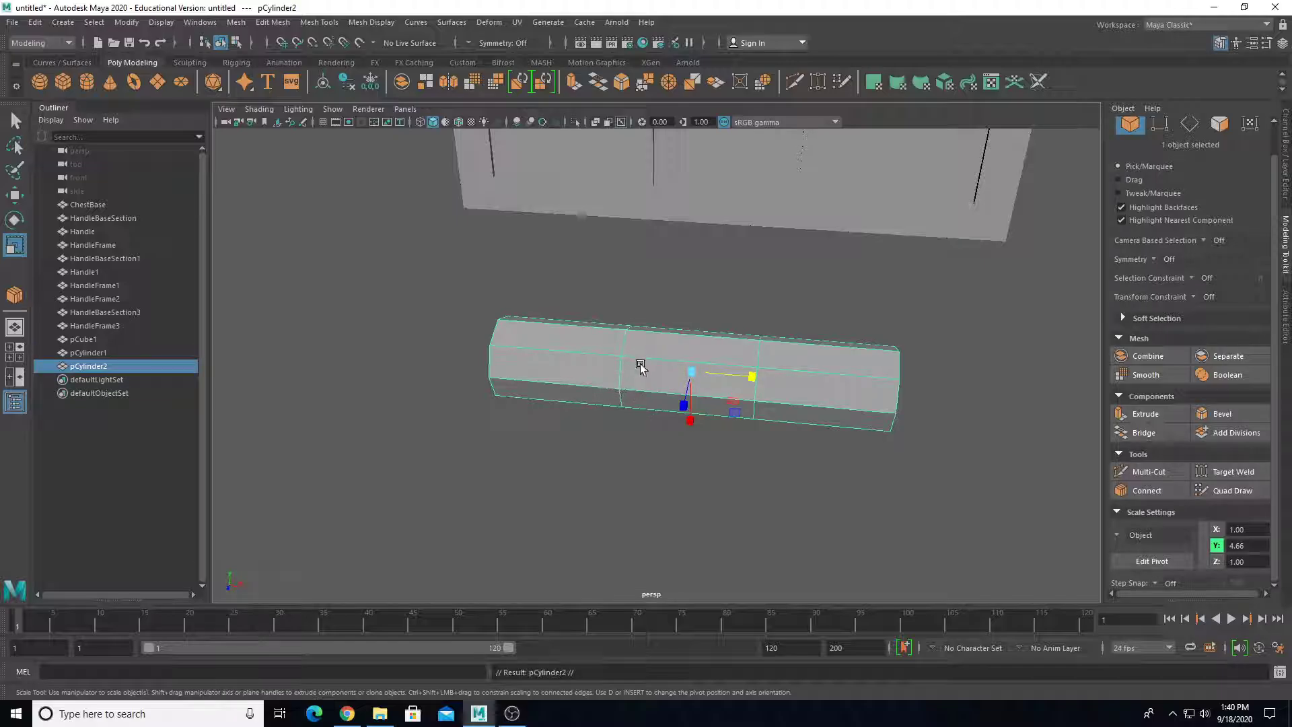
{"action": "right_click_drag", "start_coordinate": [591, 281], "coordinate": [589, 313]}
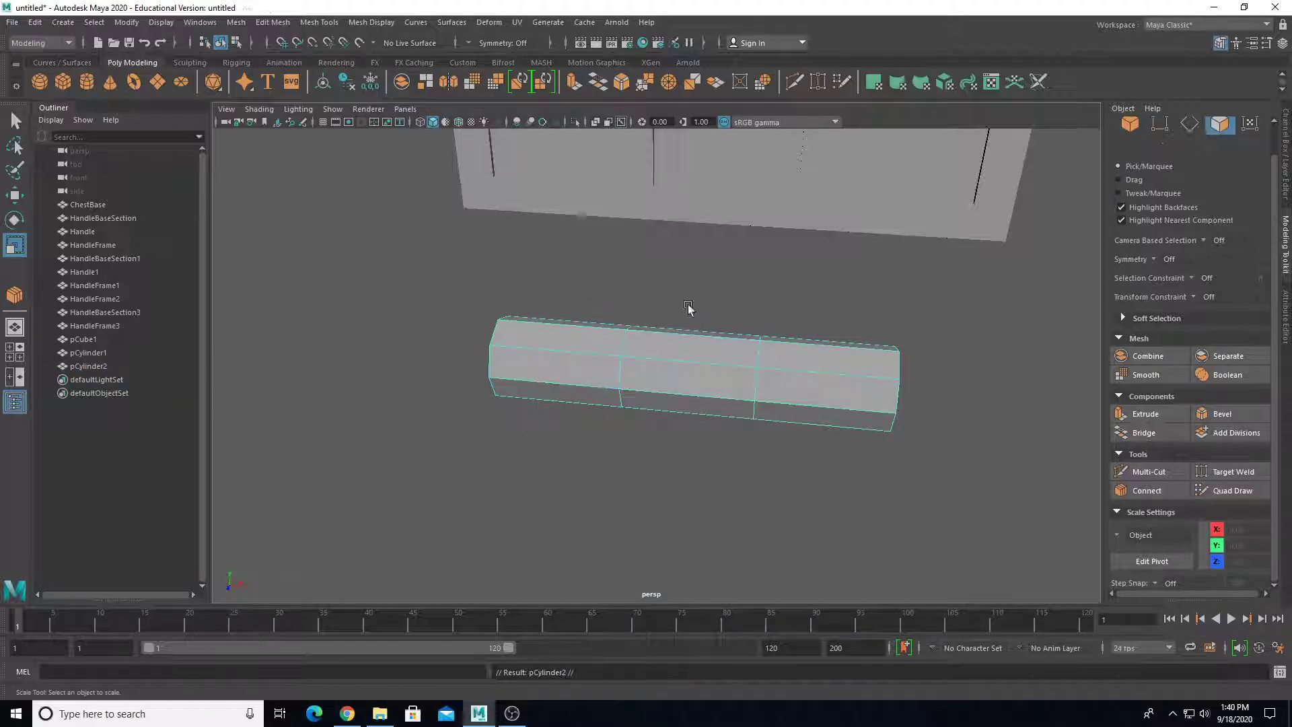
{"action": "left_click_drag", "start_coordinate": [700, 501], "coordinate": [707, 514]}
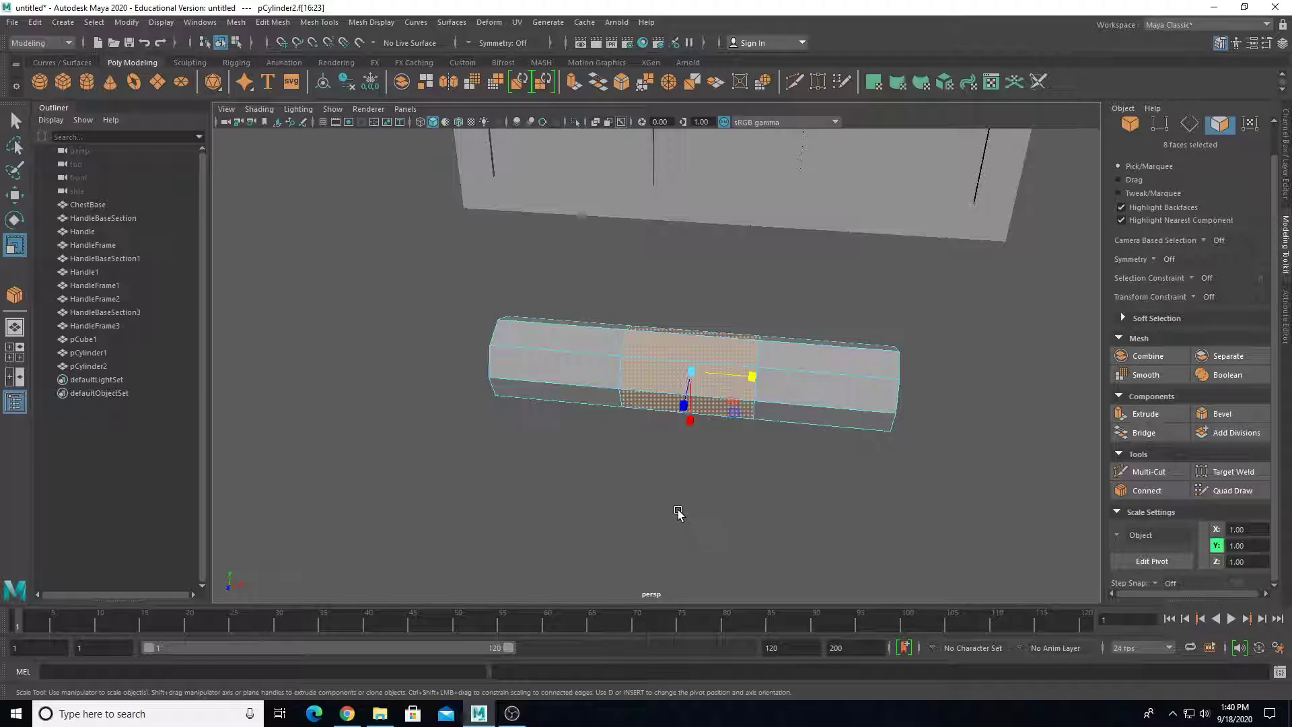
{"action": "key", "text": "Delete"}
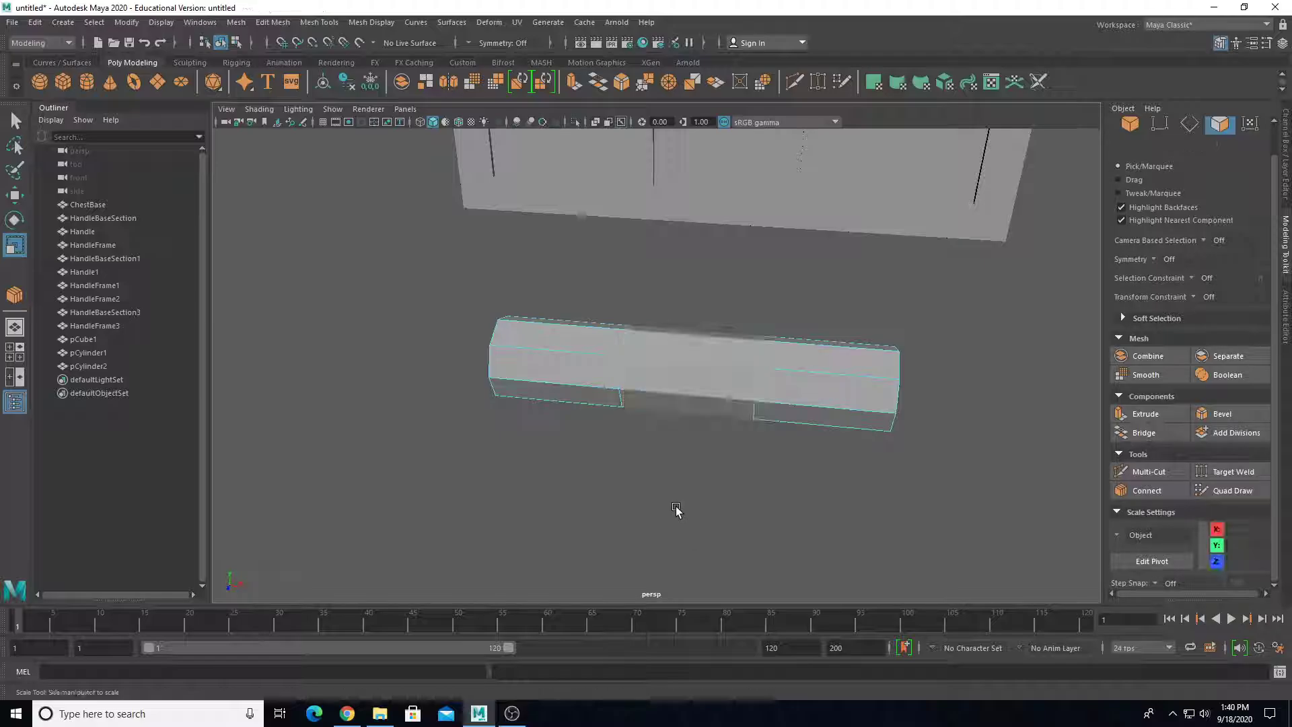
Delete the faces of both end sections from the original cylinder, keeping only its middle section.
{"action": "left_click", "coordinate": [90, 351]}
{"action": "right_click_drag", "start_coordinate": [474, 237], "coordinate": [471, 274]}
{"action": "left_click_drag", "start_coordinate": [446, 249], "coordinate": [529, 379]}
{"action": "left_click", "coordinate": [886, 312]}
{"action": "left_click_drag", "start_coordinate": [821, 313], "coordinate": [947, 495]}
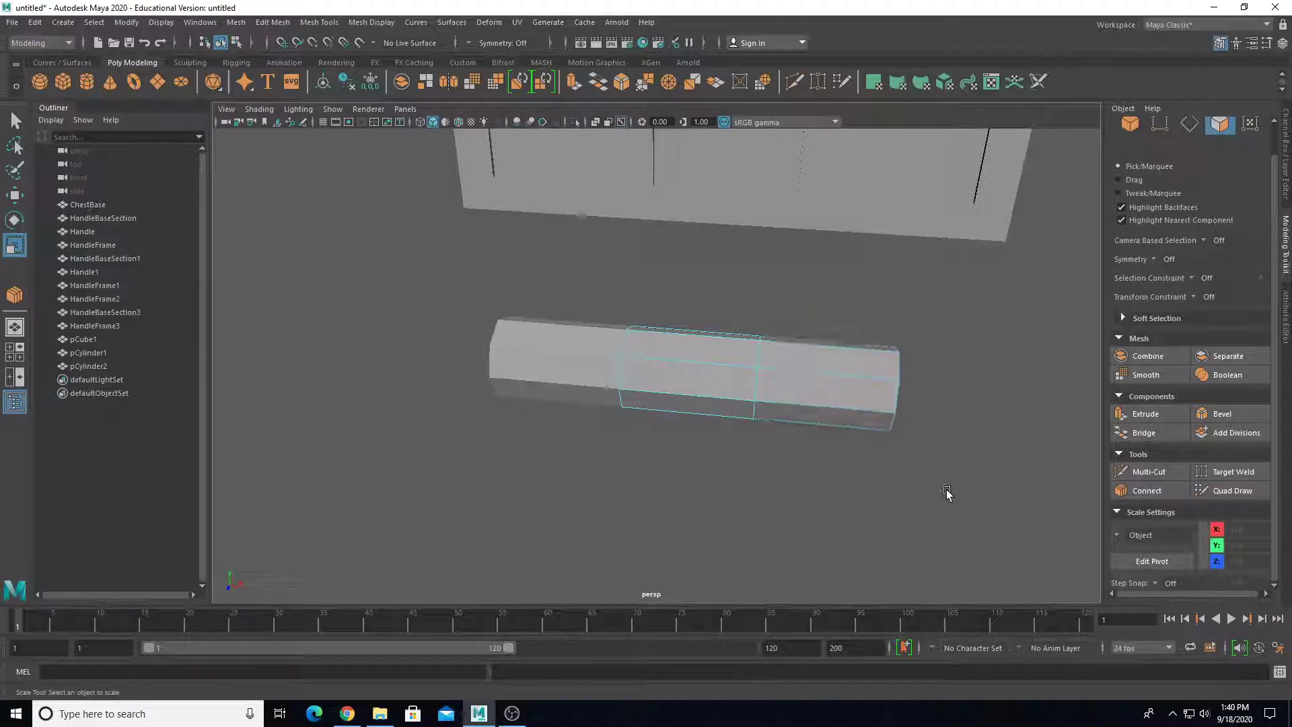
{"action": "key", "text": "Delete"}
Try moving the middle section and the end sections forward separately in Z, undoing each move.
{"action": "left_click", "coordinate": [88, 352]}
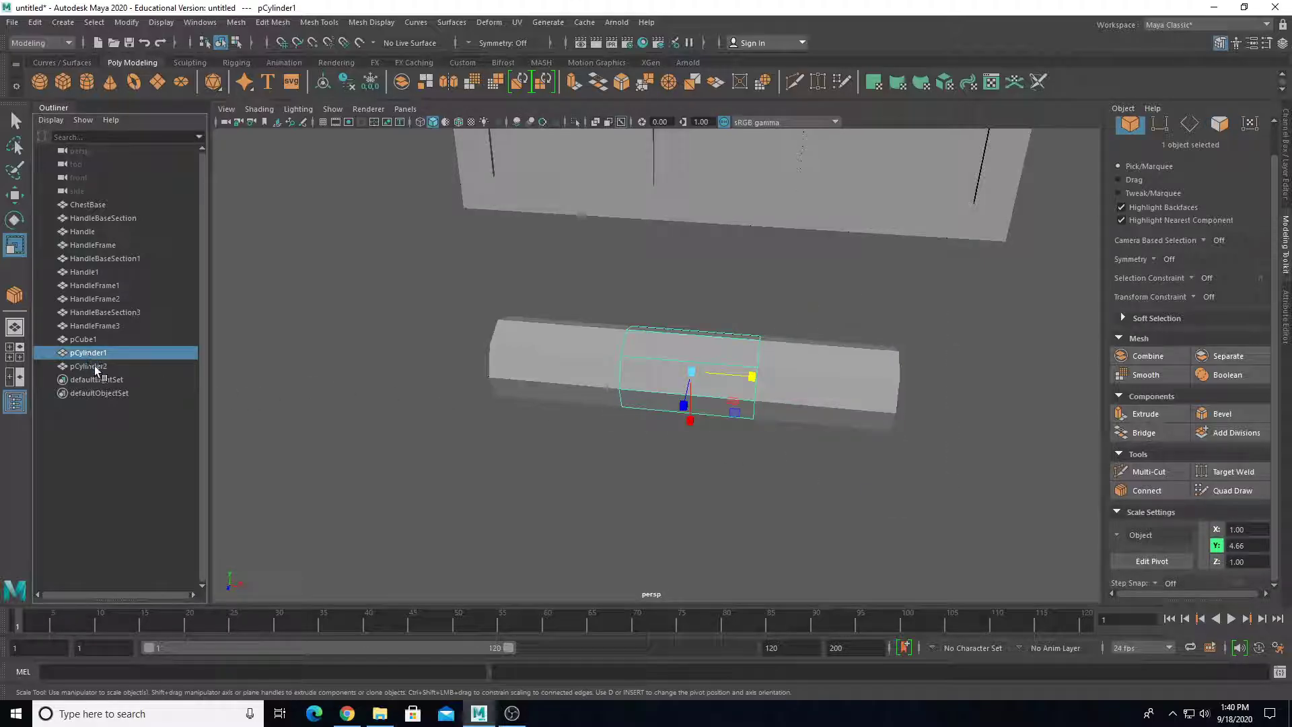
{"action": "key", "text": "w"}
{"action": "left_click_drag", "start_coordinate": [585, 461], "coordinate": [555, 439], "text": "alt"}
{"action": "left_click_drag", "start_coordinate": [642, 404], "coordinate": [519, 462]}
{"action": "key", "text": "ctrl+z"}
{"action": "left_click", "coordinate": [111, 367]}
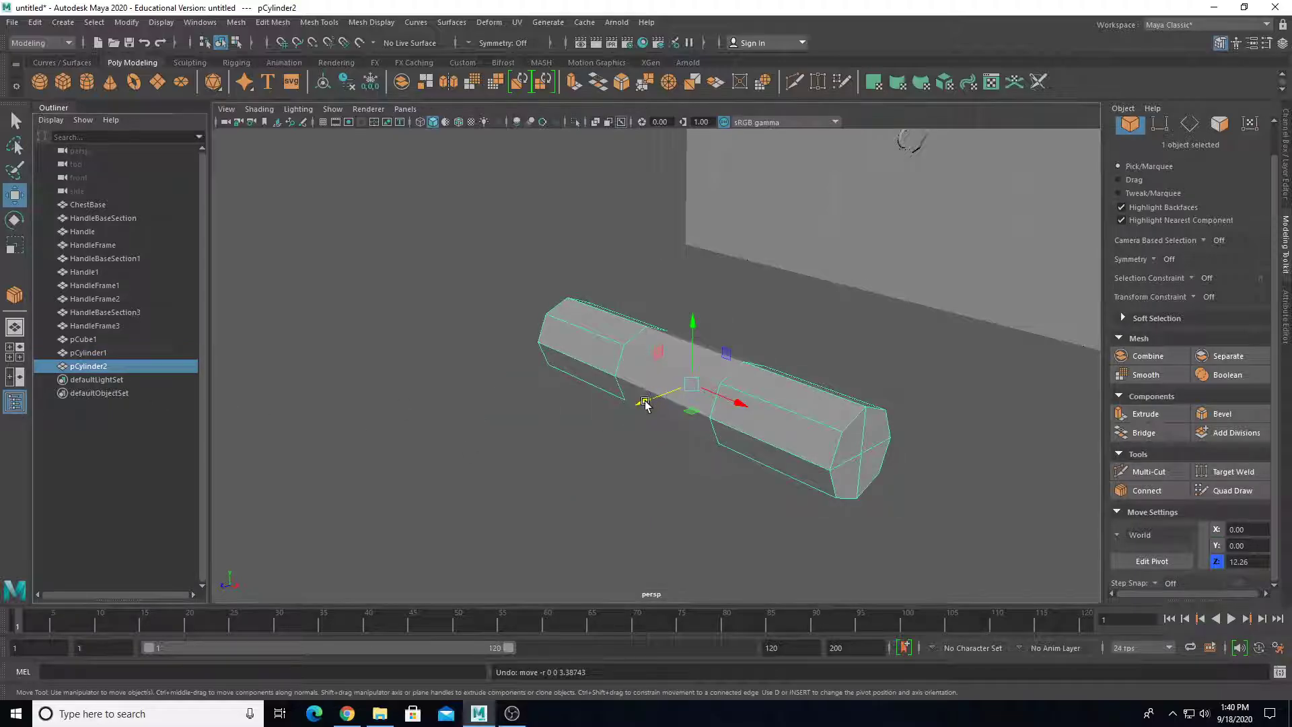
{"action": "left_click_drag", "start_coordinate": [641, 403], "coordinate": [552, 437]}
{"action": "key", "text": "ctrl+z"}
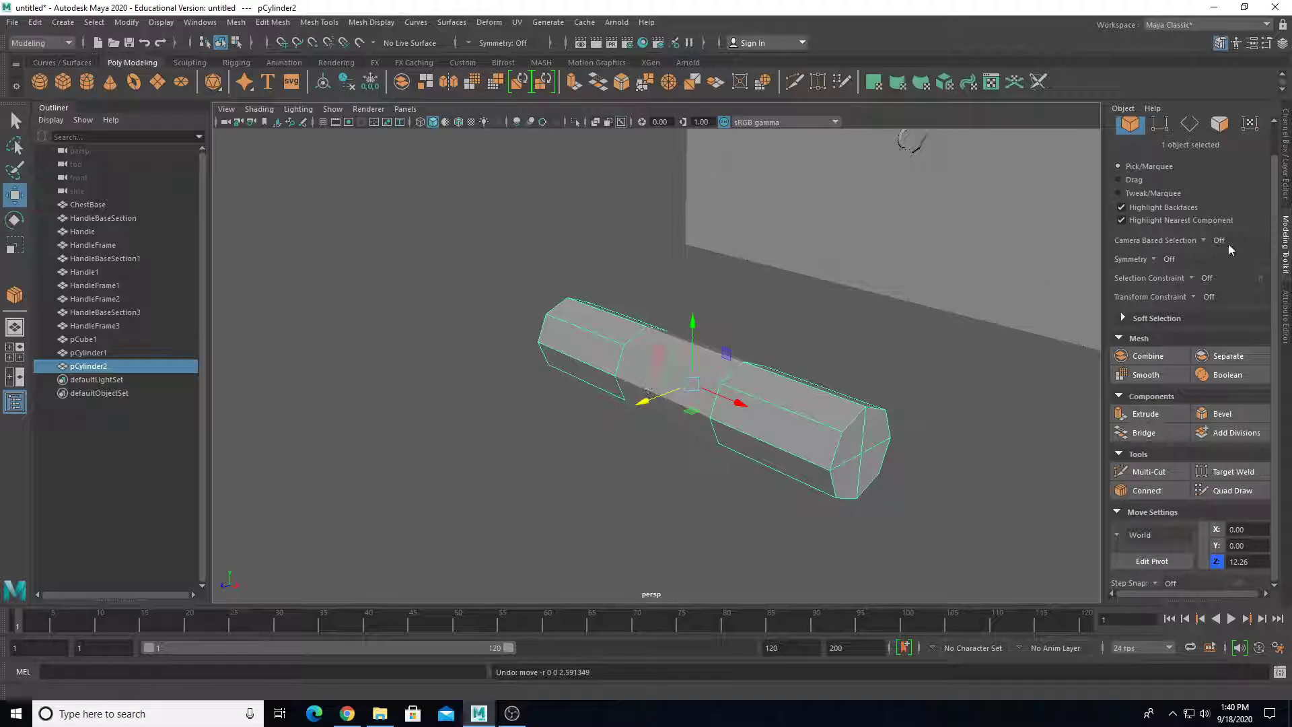
Try raising the middle section out of the bar in Y and undo the move.
{"action": "left_click", "coordinate": [100, 352]}
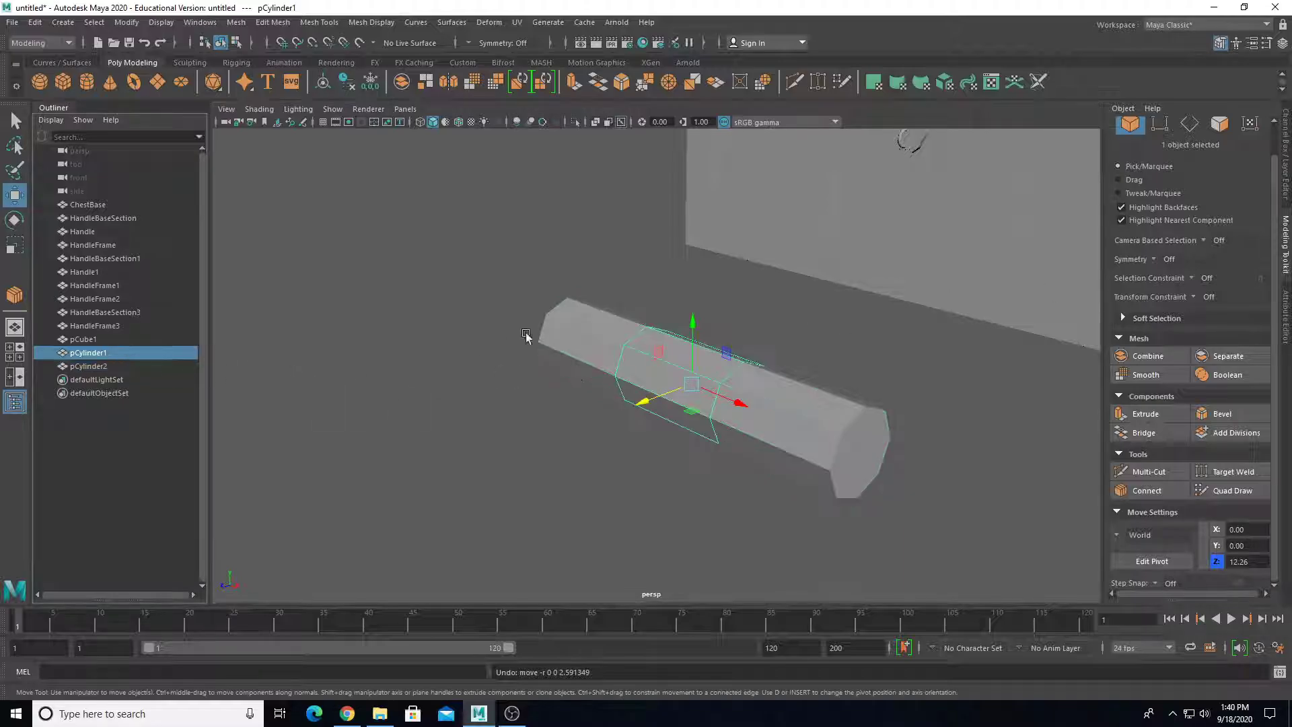
{"action": "scroll", "coordinate": [674, 408], "scroll_direction": "up", "scroll_amount": 3}
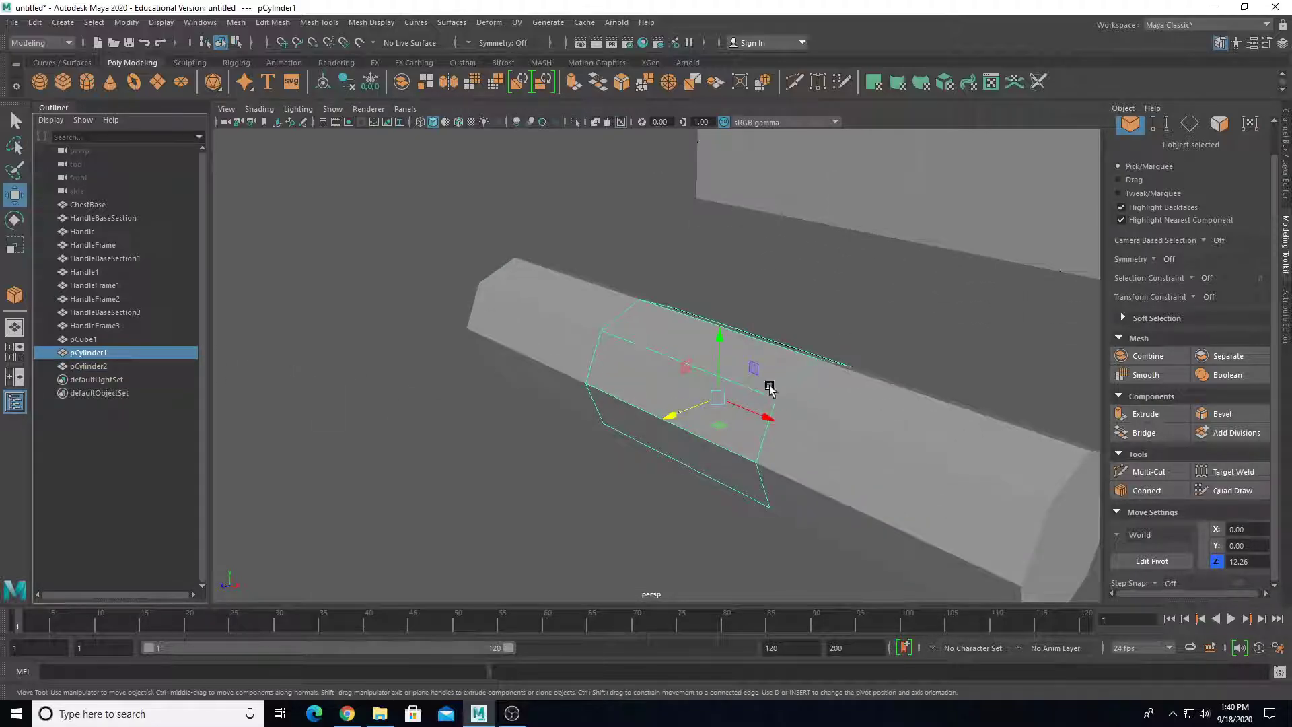
{"action": "left_click_drag", "start_coordinate": [716, 338], "coordinate": [726, 224]}
{"action": "key", "text": "ctrl+z"}
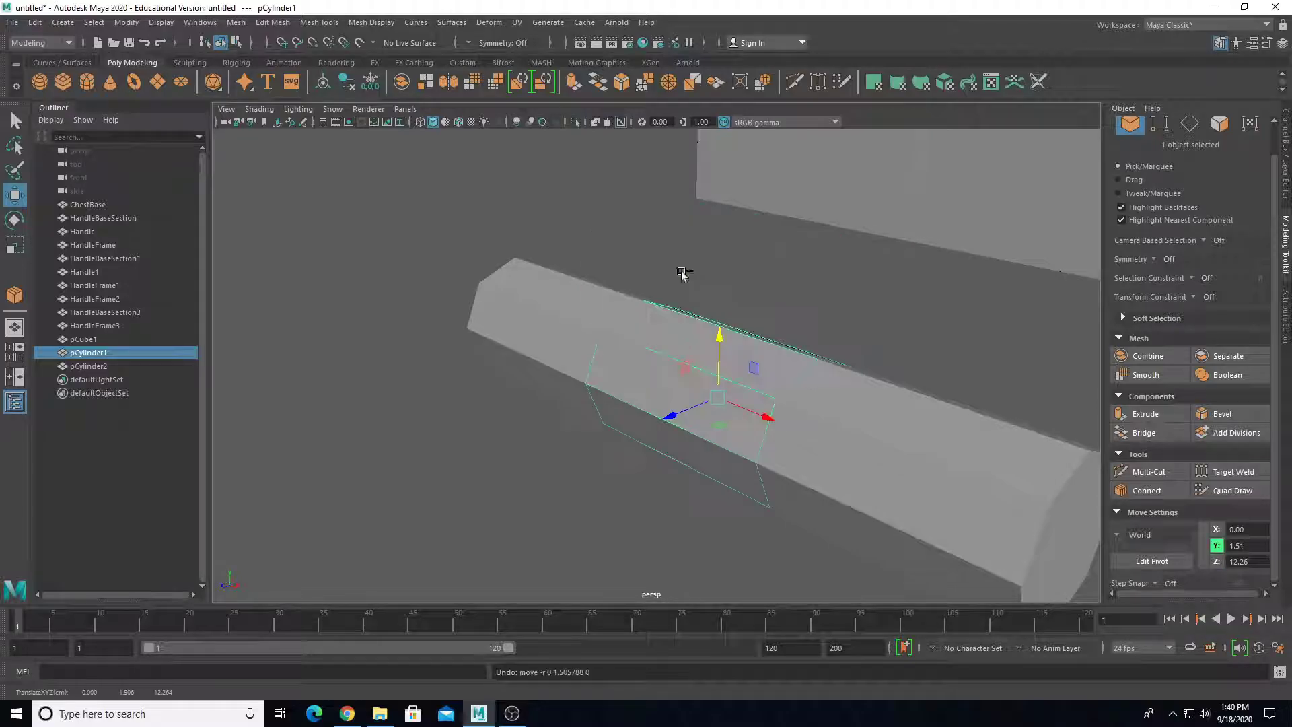
{"action": "left_click", "coordinate": [88, 366]}
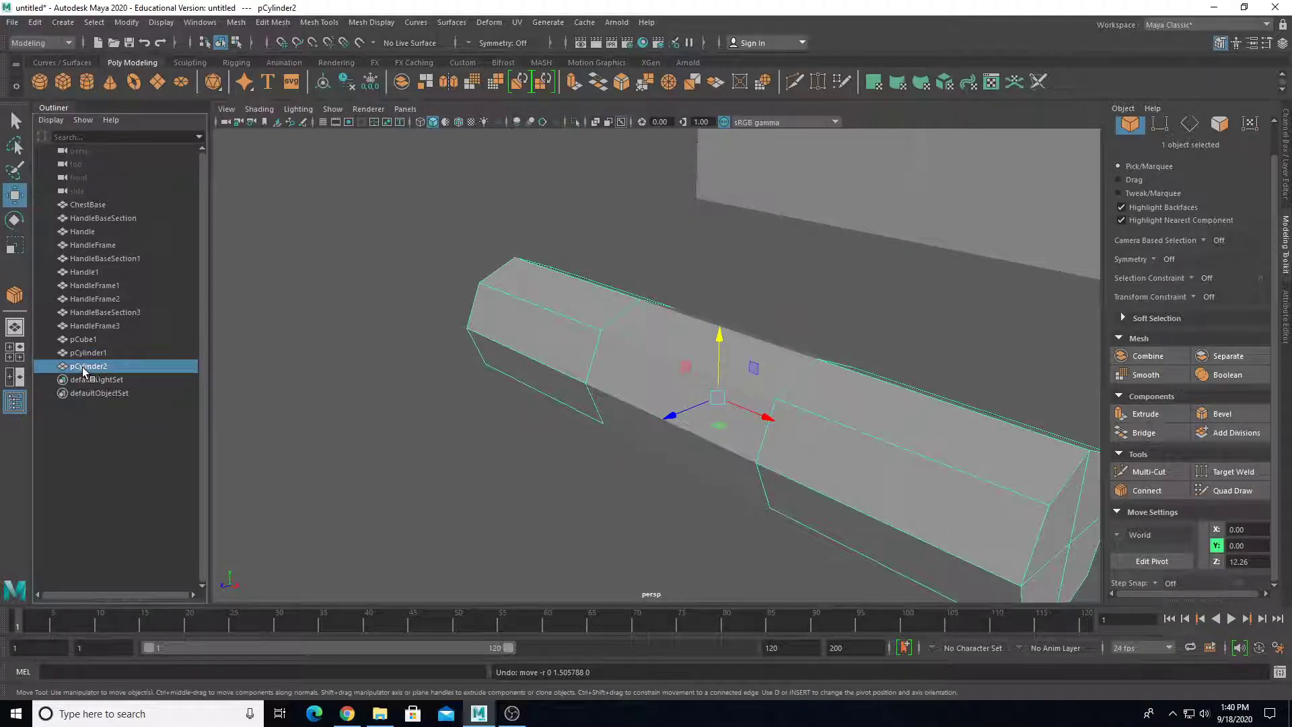
Hide everything except the cylinder's middle section and fill the holes at its two open ends.
{"action": "left_click", "coordinate": [88, 353]}
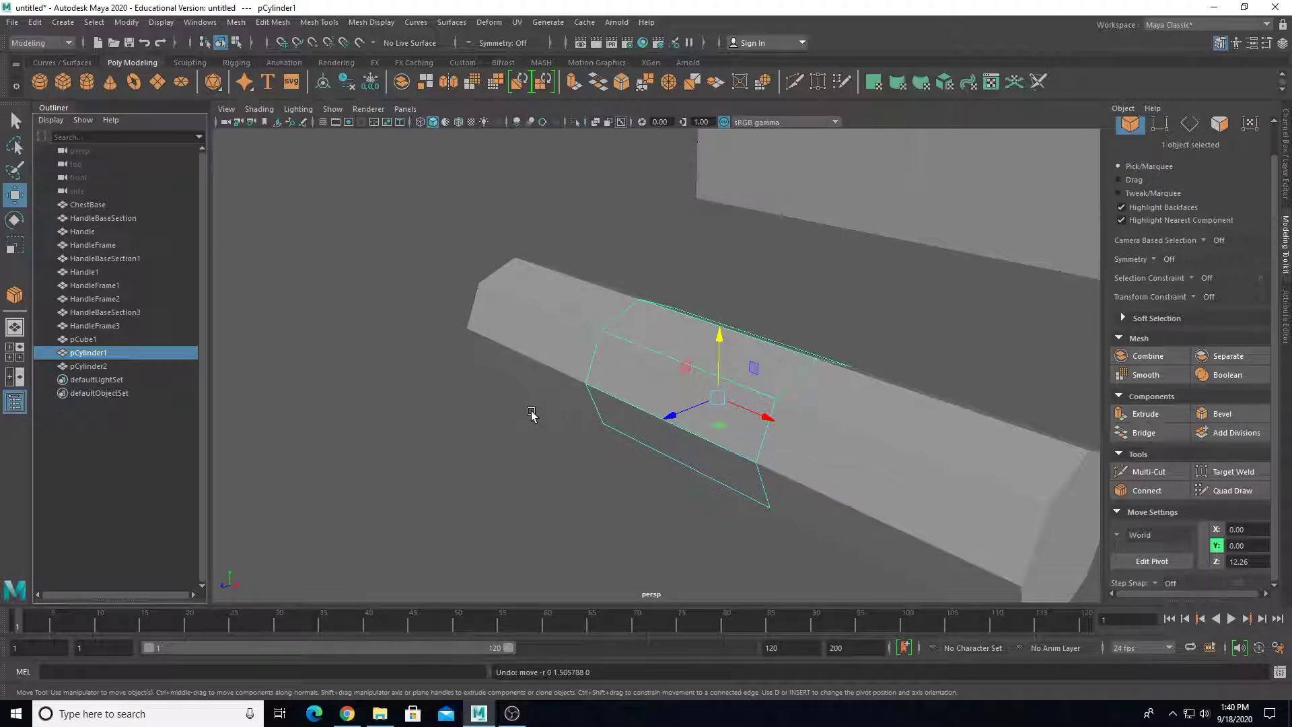
{"action": "key", "text": "super"}
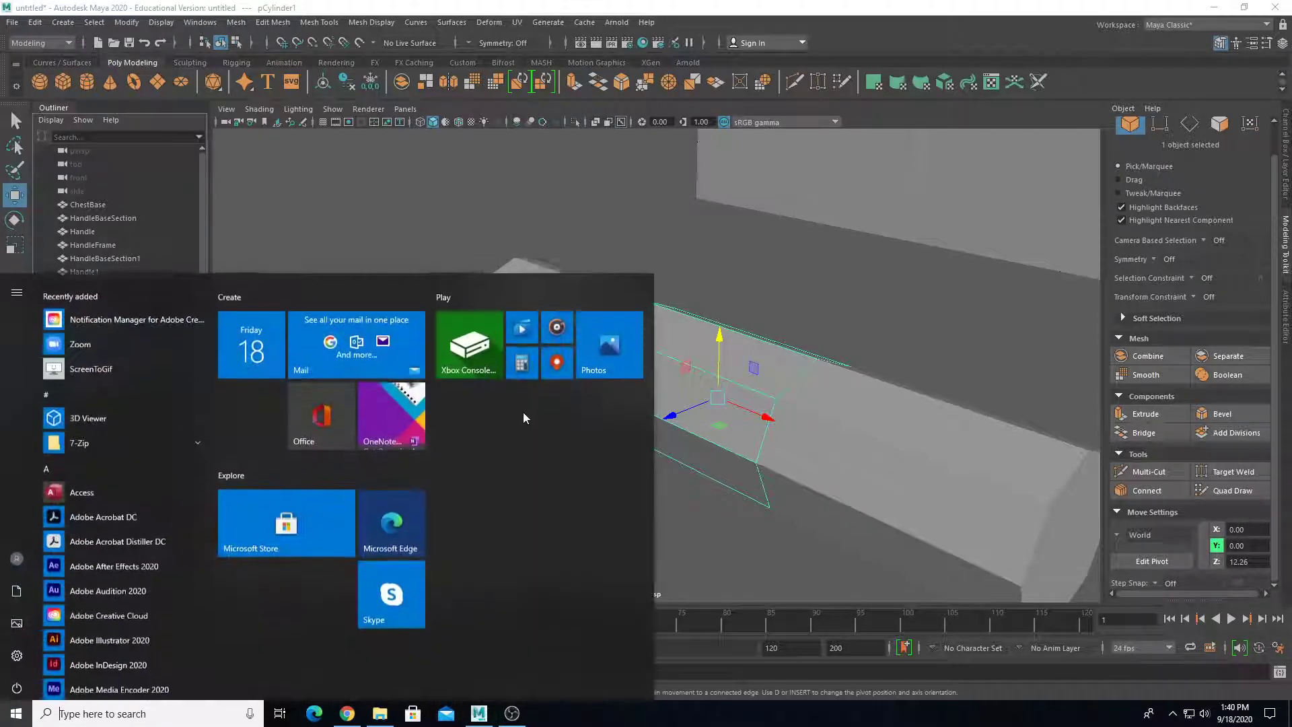
{"action": "key", "text": "Escape"}
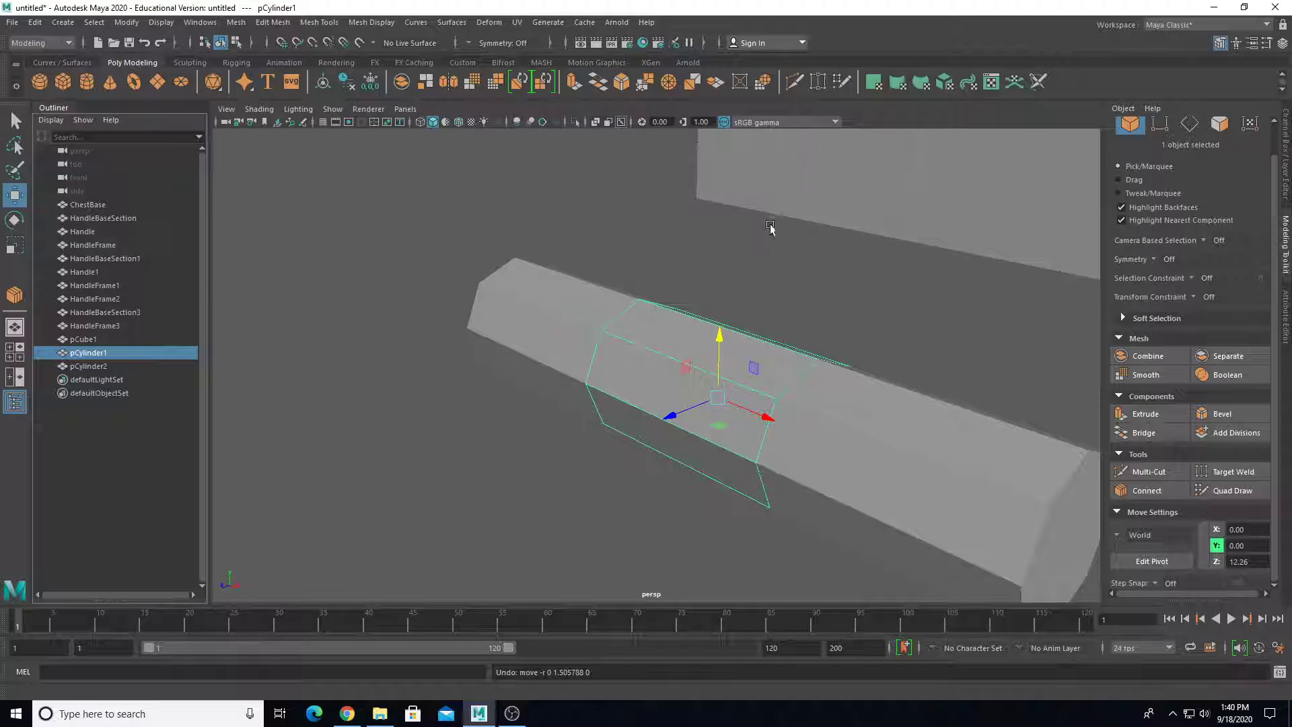
{"action": "key", "text": "alt+h"}
{"action": "left_click_drag", "start_coordinate": [725, 426], "coordinate": [674, 377], "text": "alt"}
{"action": "left_click", "coordinate": [236, 22]}
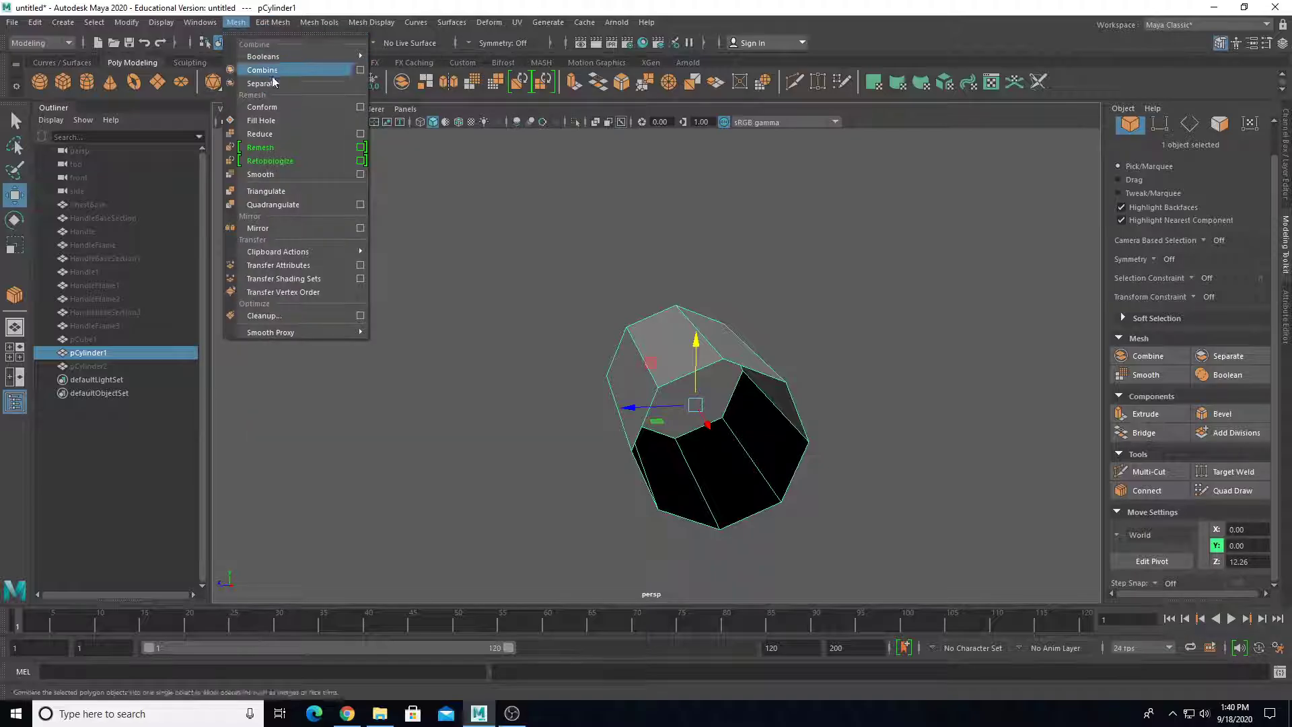
{"action": "left_click", "coordinate": [275, 120]}
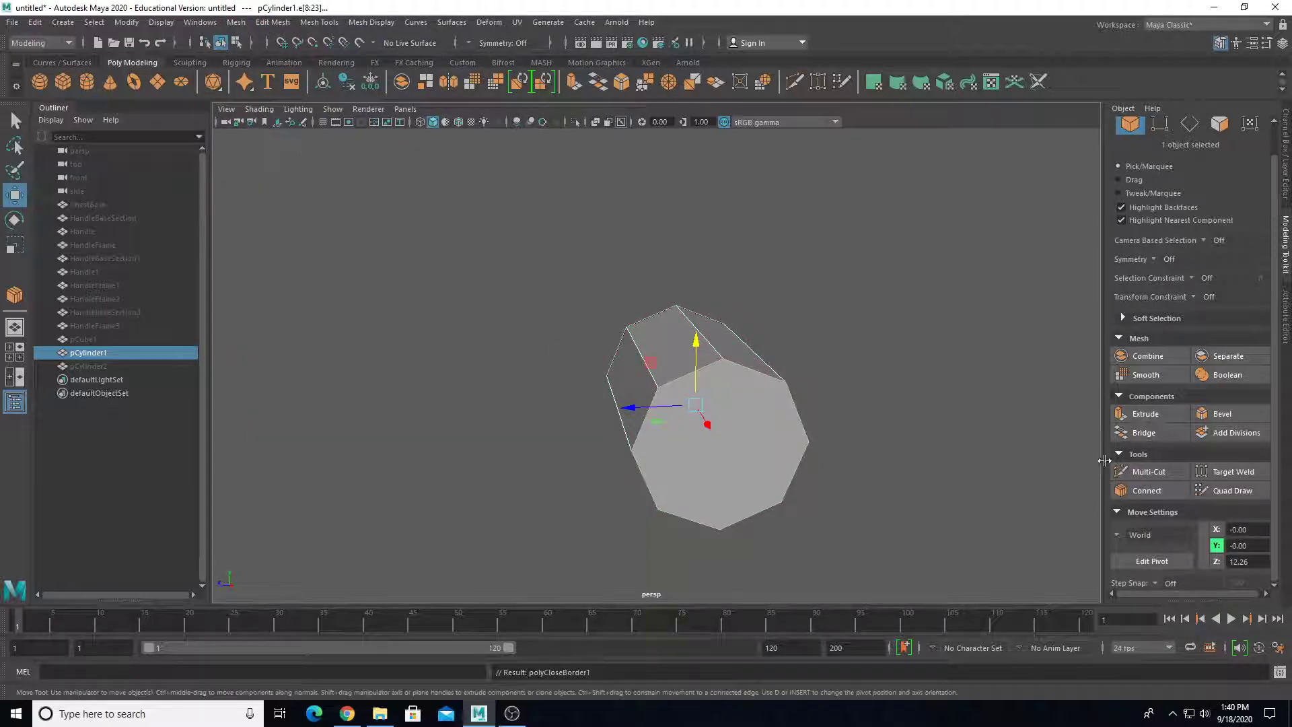
Cut two crossing edges between opposite corners on both filled end caps of the middle section with Multi-Cut.
{"action": "left_click", "coordinate": [1149, 472]}
{"action": "left_click", "coordinate": [632, 451]}
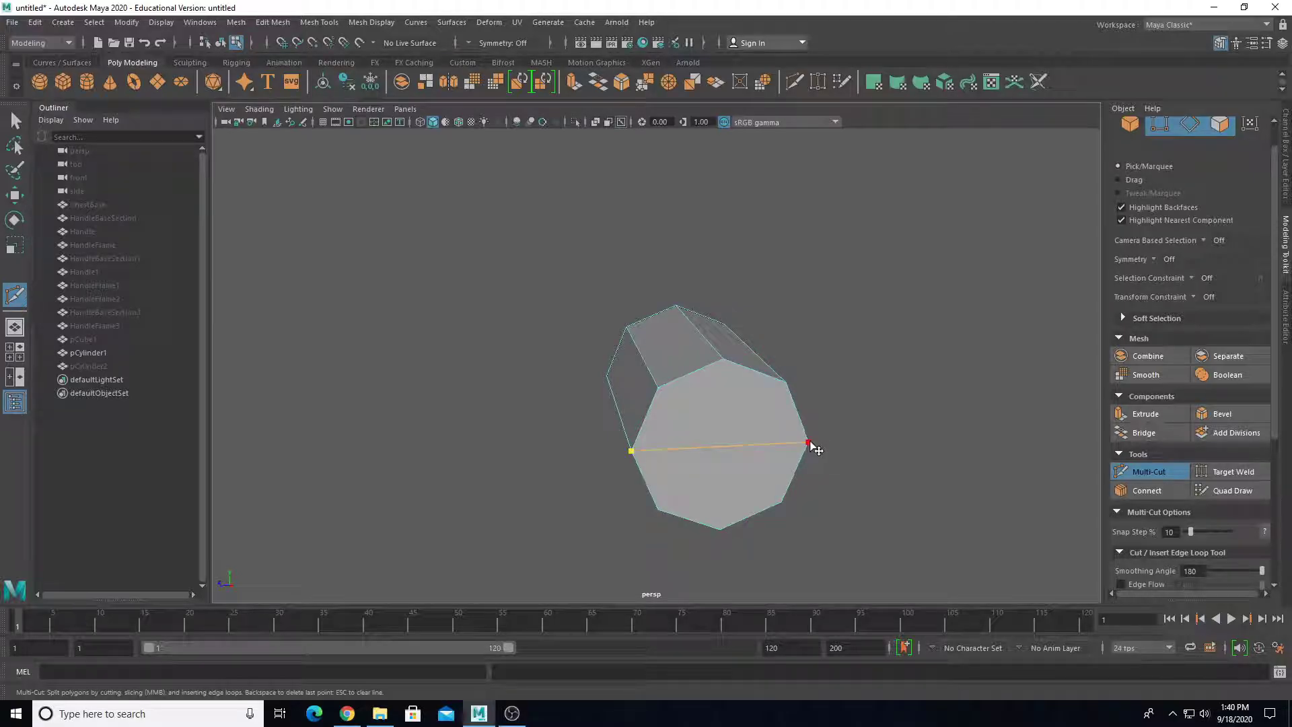
{"action": "left_click", "coordinate": [723, 360]}
{"action": "left_click_drag", "start_coordinate": [592, 448], "coordinate": [627, 316], "text": "alt"}
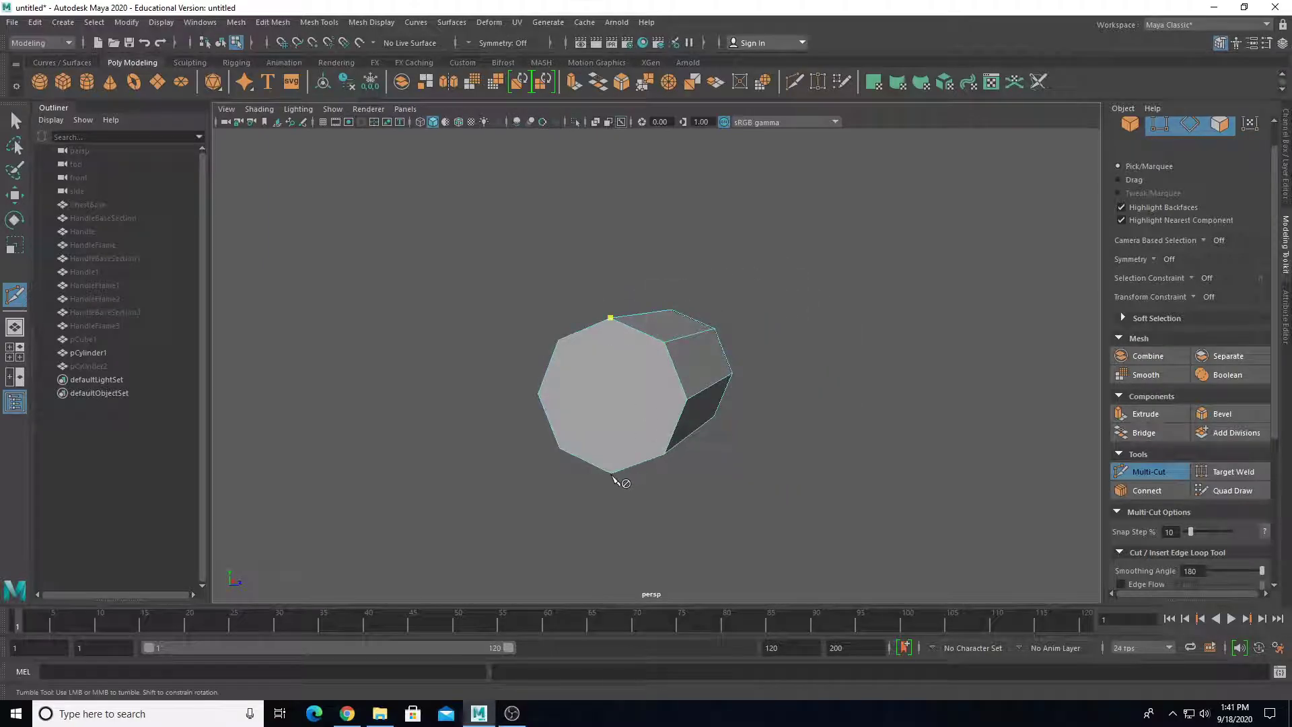
{"action": "left_click", "coordinate": [686, 399]}
{"action": "left_click_drag", "start_coordinate": [864, 357], "coordinate": [645, 369], "text": "alt"}
{"action": "key", "text": "w"}
{"action": "right_click_drag", "start_coordinate": [665, 343], "coordinate": [722, 312]}
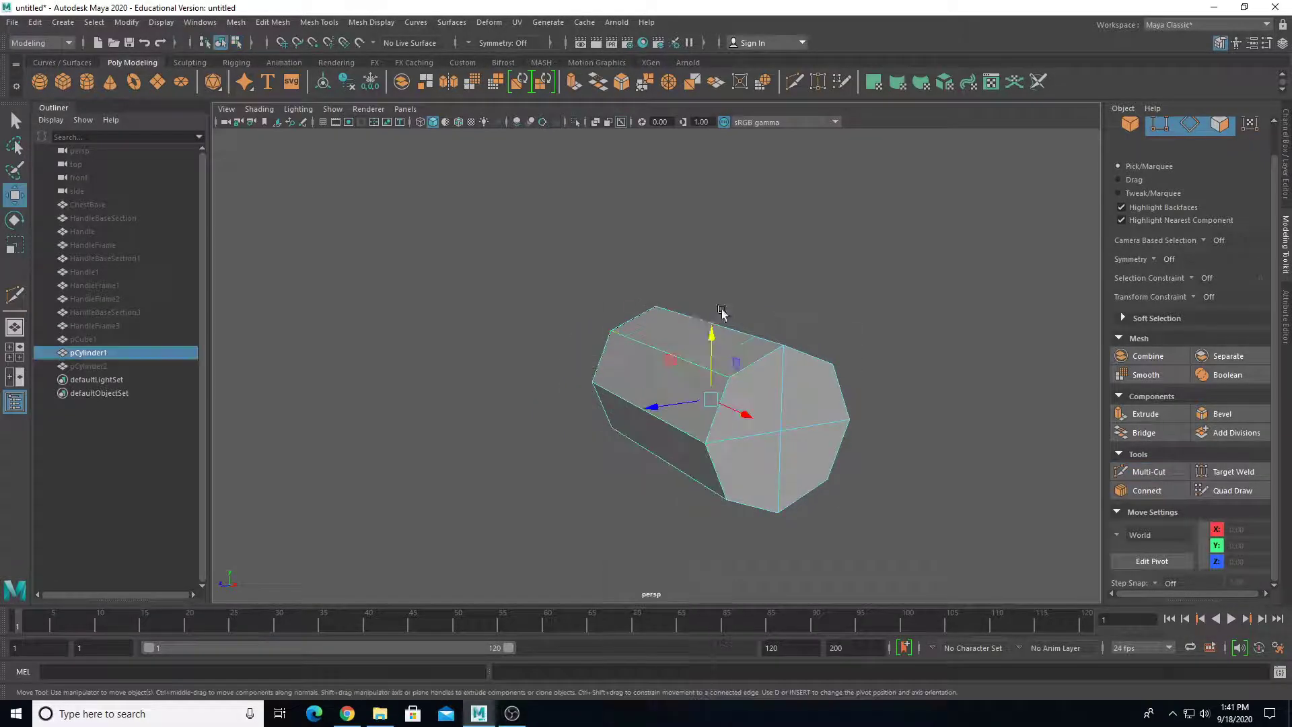
Show the hidden chest parts again and select the cylinder copy that forms the two end sections.
{"action": "left_click", "coordinate": [292, 378]}
{"action": "left_click", "coordinate": [84, 354]}
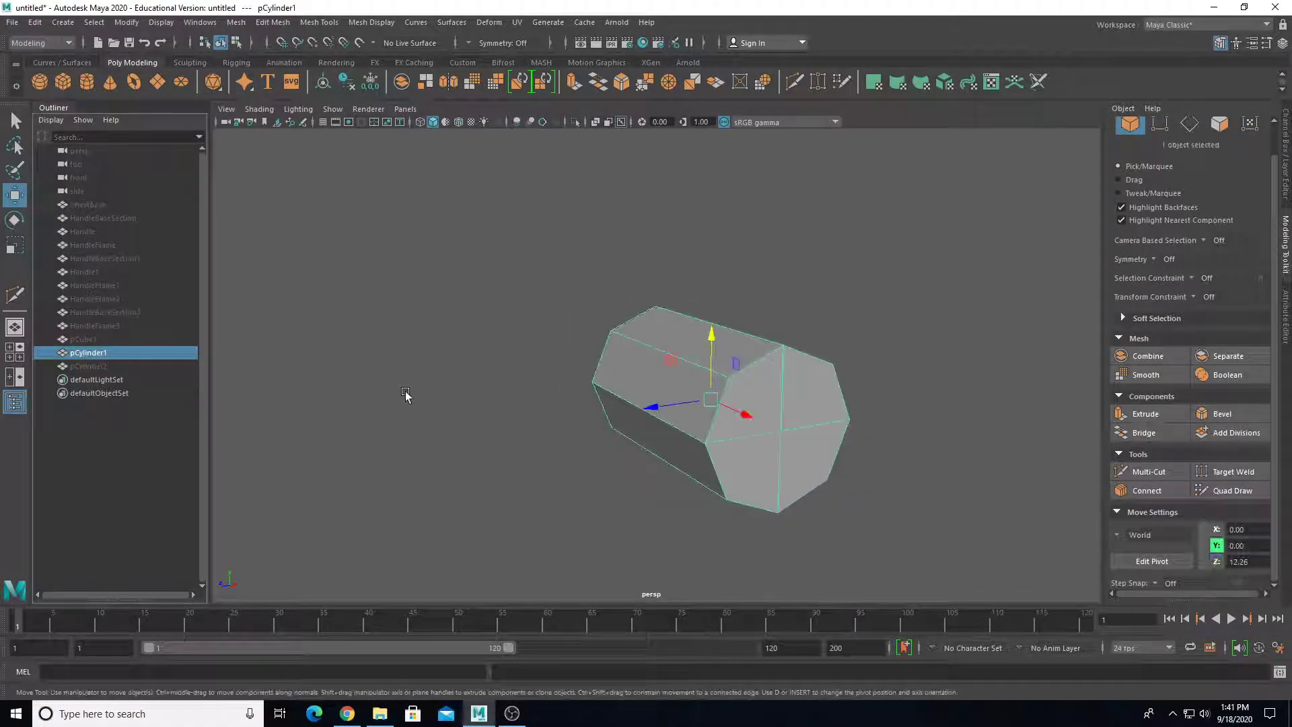
{"action": "key", "text": "ctrl+shift+h"}
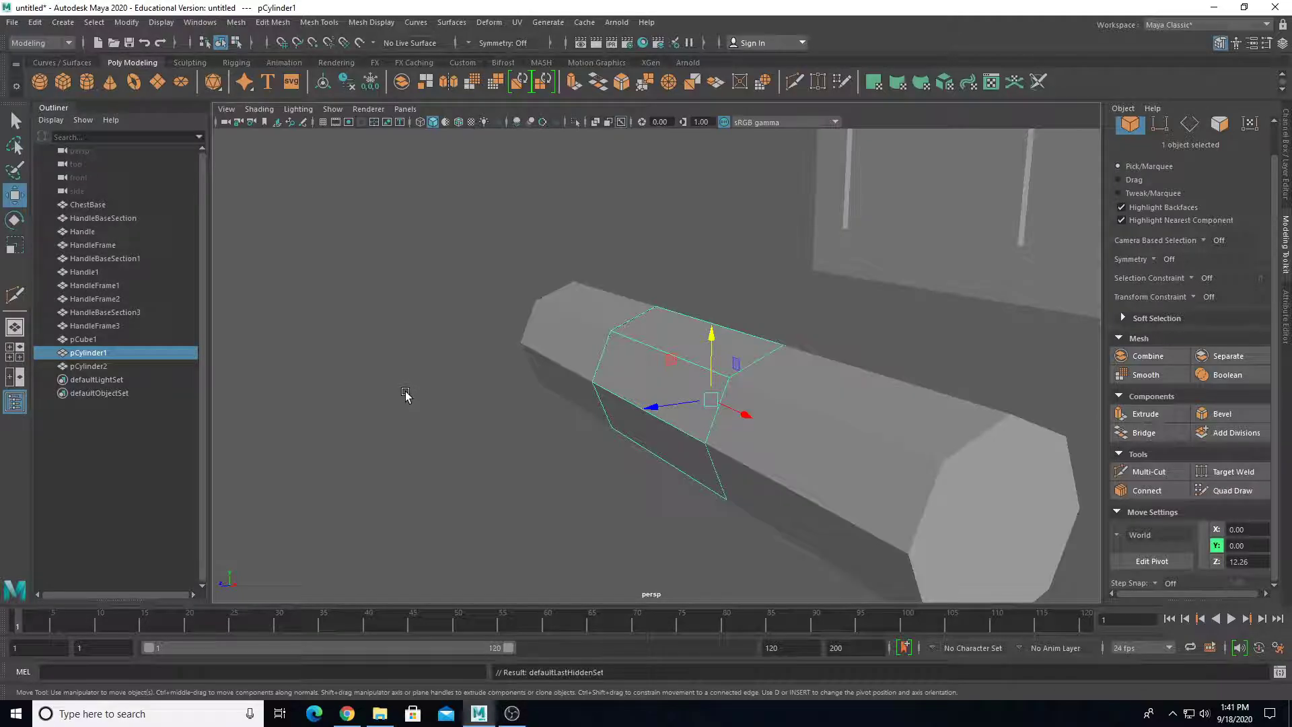
{"action": "left_click", "coordinate": [806, 407]}
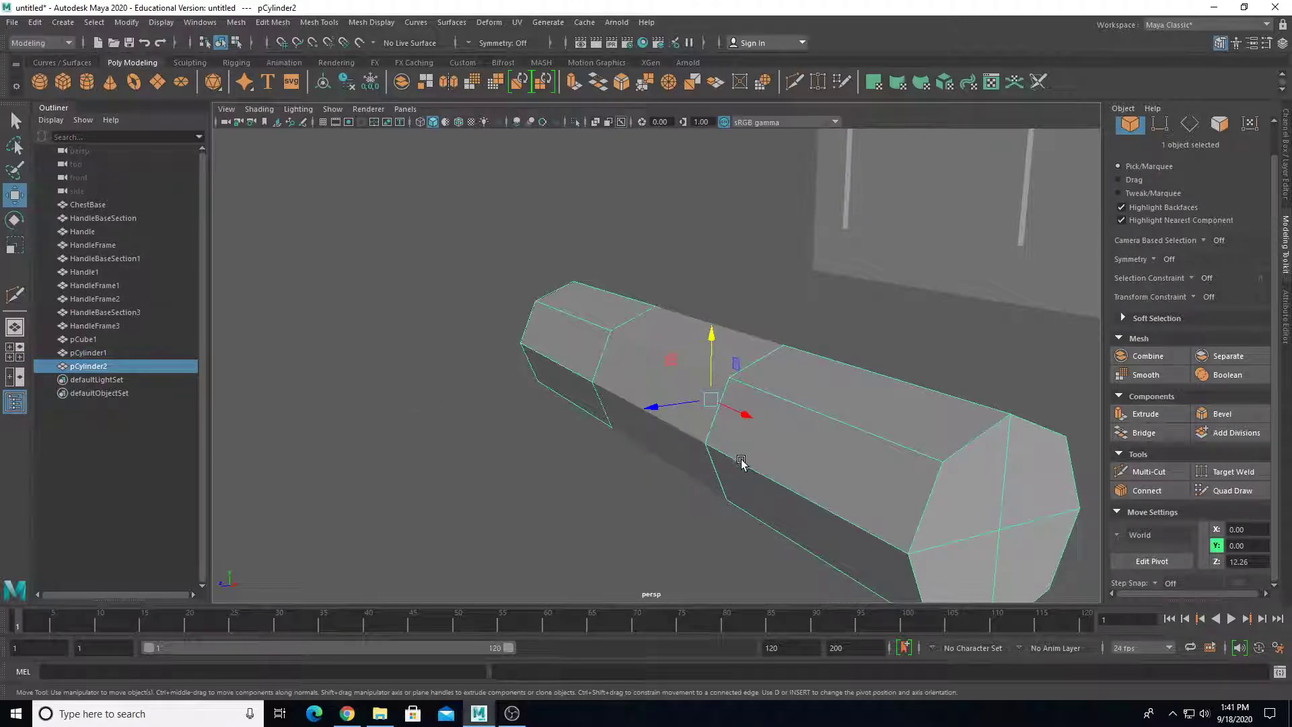
Hide everything except the cylinder's two end sections and fill the holes on their open inner ends.
{"action": "left_click_drag", "start_coordinate": [742, 463], "coordinate": [851, 458], "text": "alt"}
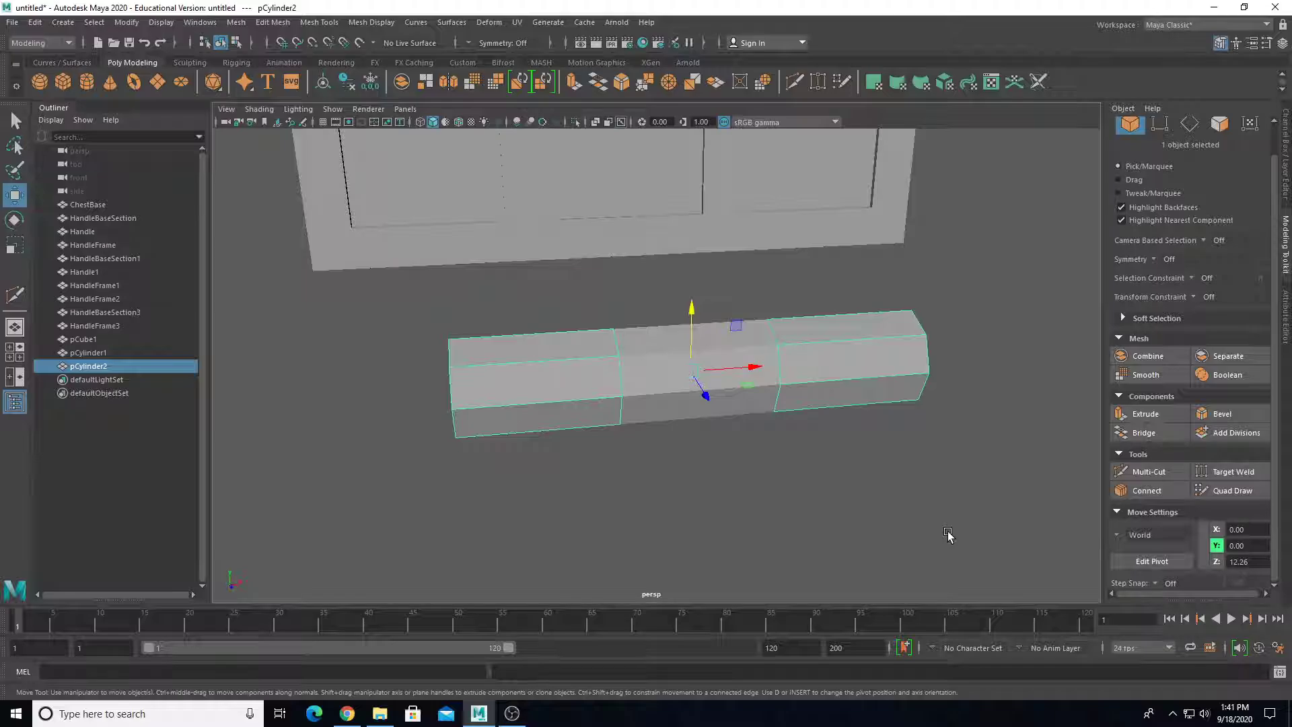
{"action": "key", "text": "alt+h"}
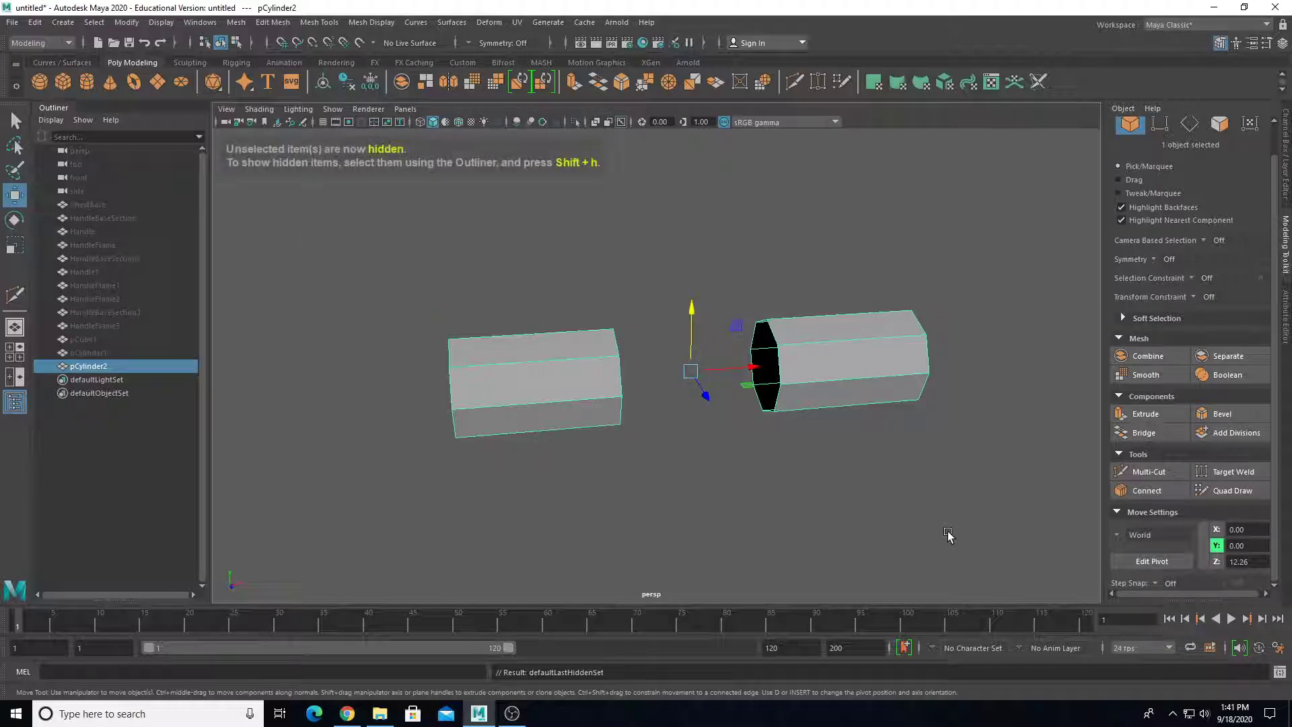
{"action": "left_click", "coordinate": [271, 22]}
{"action": "mouse_move", "coordinate": [239, 26]}
{"action": "left_click", "coordinate": [334, 122]}
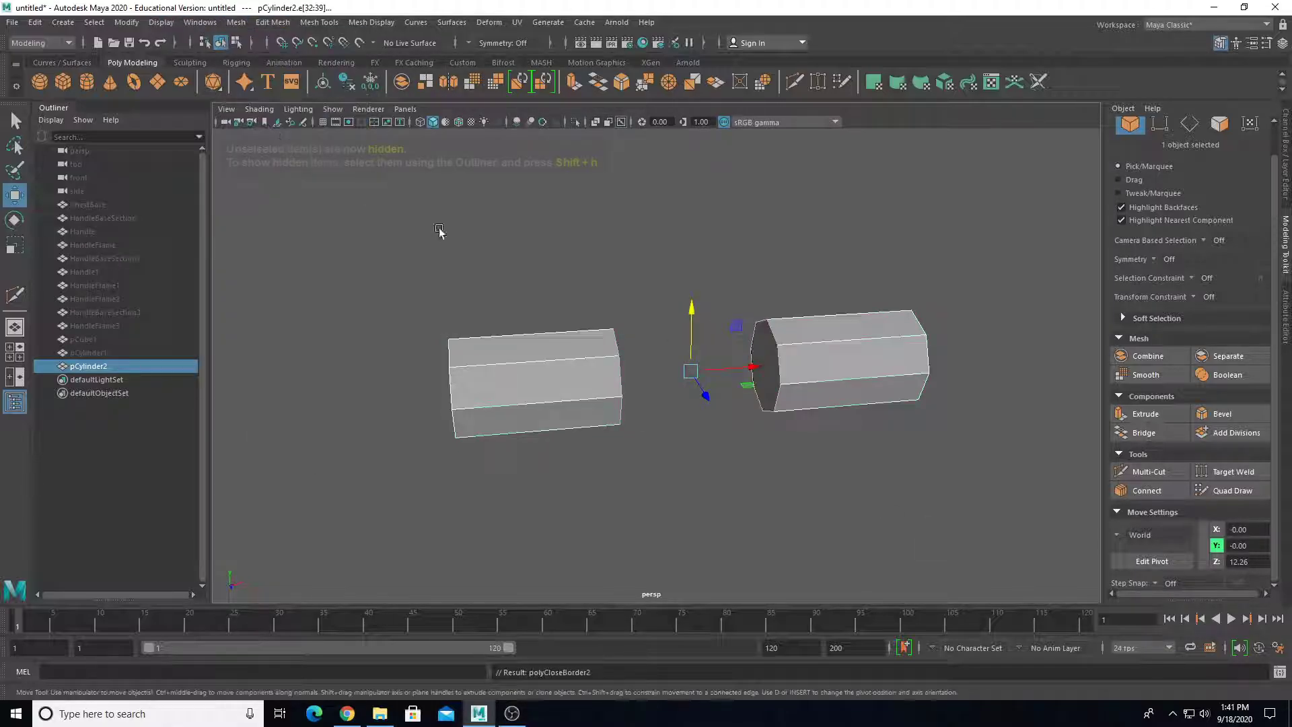
Cut two crossing edges between opposite corners on the filled inner cap of each end section with Multi-Cut.
{"action": "left_click_drag", "start_coordinate": [525, 234], "coordinate": [1047, 424], "text": "alt"}
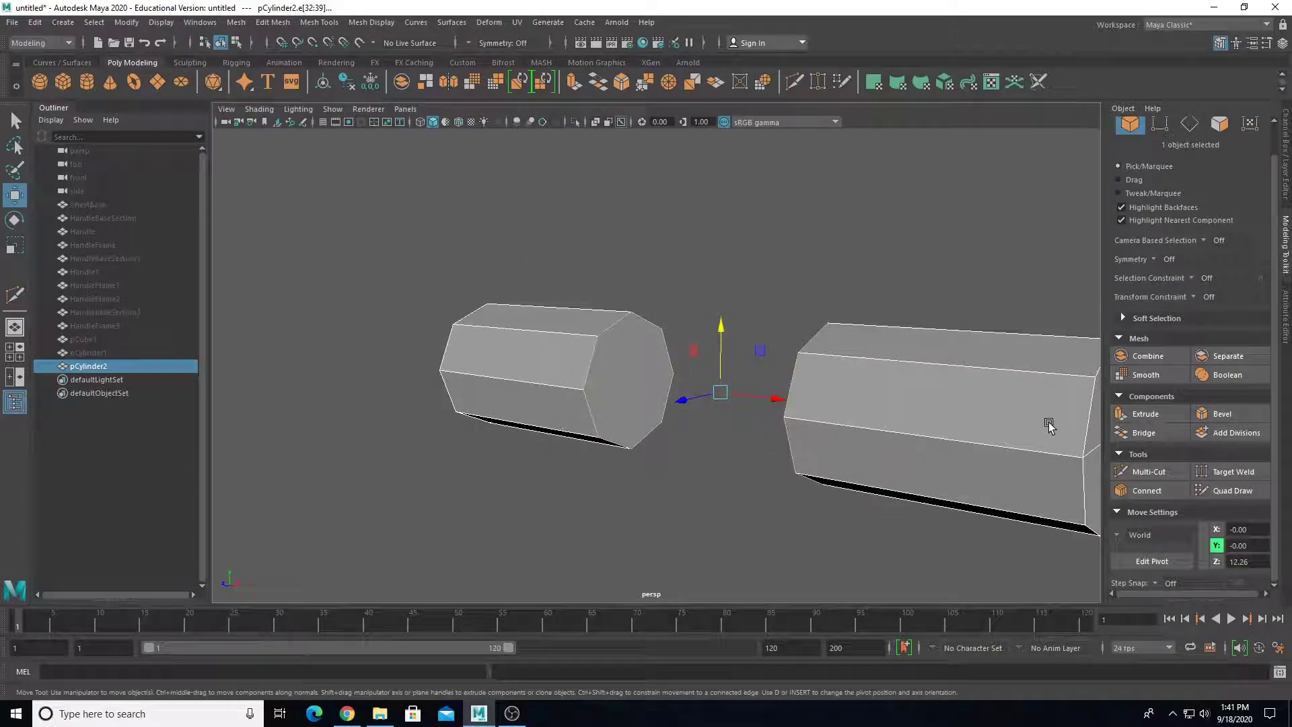
{"action": "left_click", "coordinate": [1149, 471]}
{"action": "left_click_drag", "start_coordinate": [754, 442], "coordinate": [585, 390], "text": "alt"}
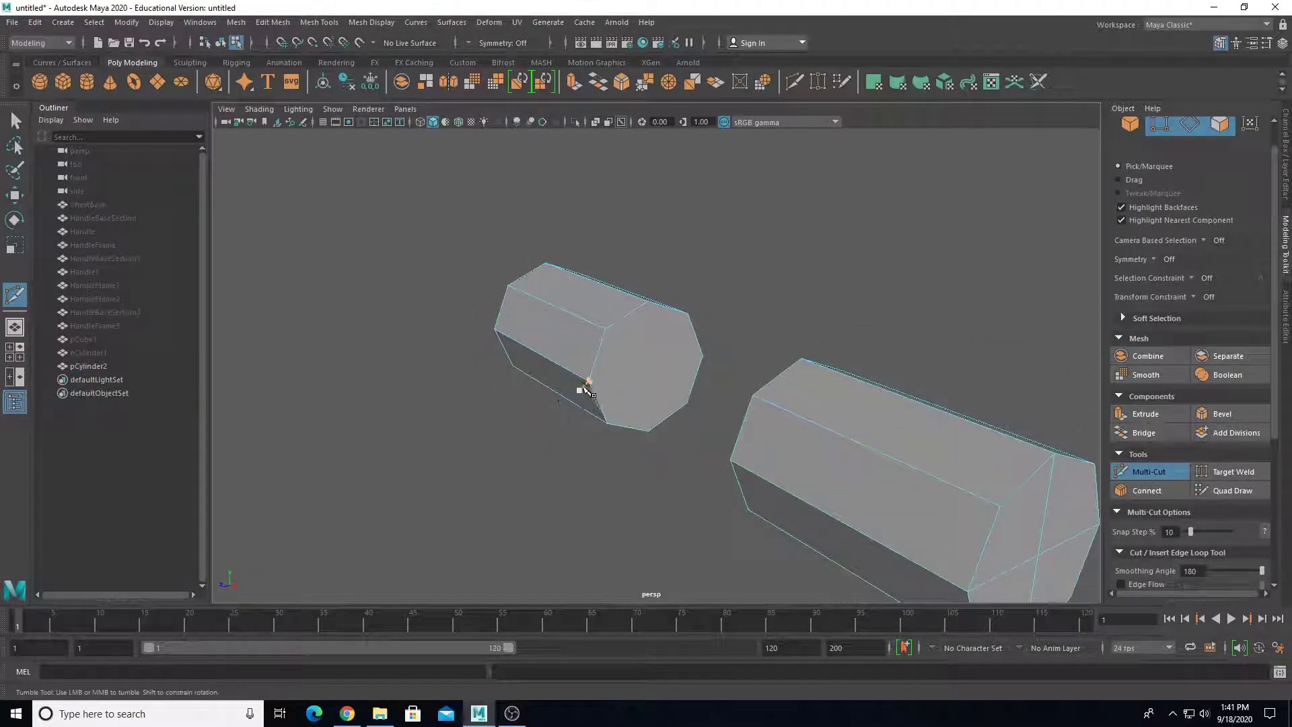
{"action": "left_click", "coordinate": [703, 356]}
{"action": "key", "text": "Return"}
{"action": "left_click_drag", "start_coordinate": [716, 462], "coordinate": [842, 401], "text": "alt"}
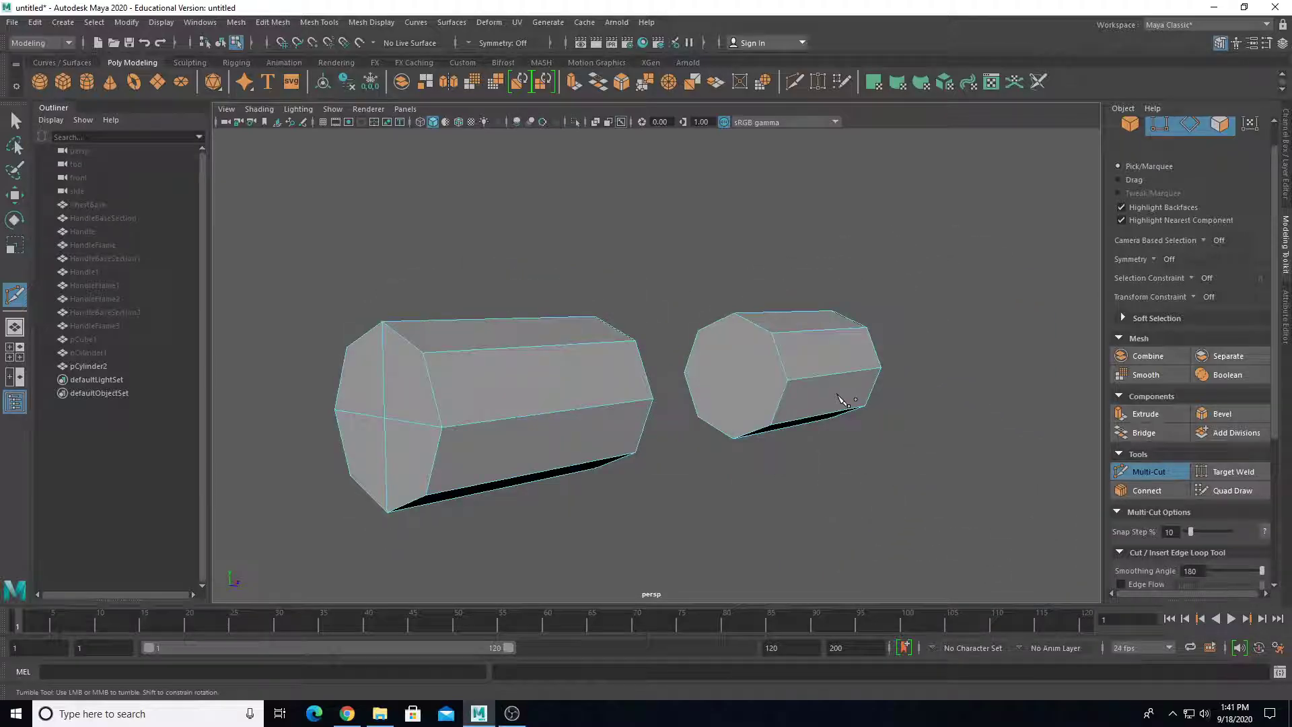
{"action": "left_click", "coordinate": [733, 439]}
{"action": "left_click_drag", "start_coordinate": [788, 381], "coordinate": [658, 424], "text": "alt"}
{"action": "key", "text": "w"}
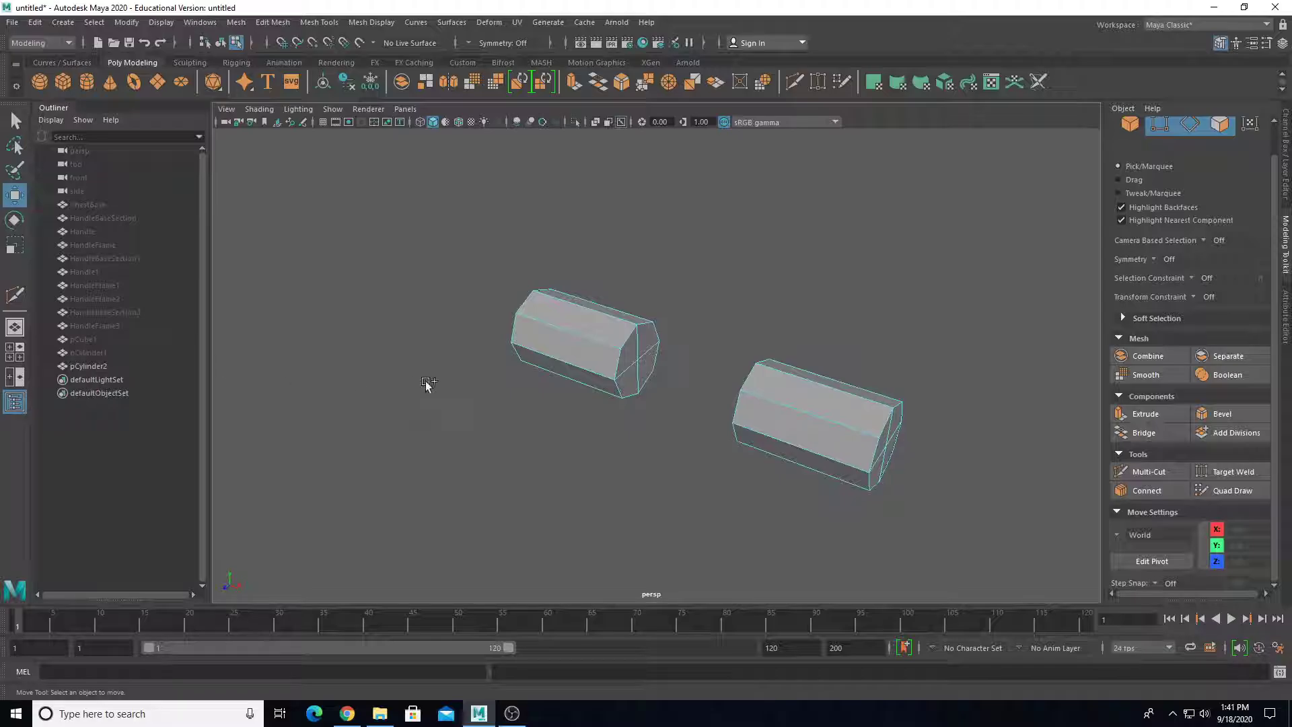
Show the hidden chest parts again and select the cylinder's middle section in object mode with the Rotate tool.
{"action": "key", "text": "ctrl+shift+h"}
{"action": "right_click_drag", "start_coordinate": [564, 309], "coordinate": [576, 323]}
{"action": "key", "text": "e"}
{"action": "left_click_drag", "start_coordinate": [681, 358], "coordinate": [649, 433]}
{"action": "left_click", "coordinate": [649, 433]}
{"action": "left_click", "coordinate": [716, 381]}
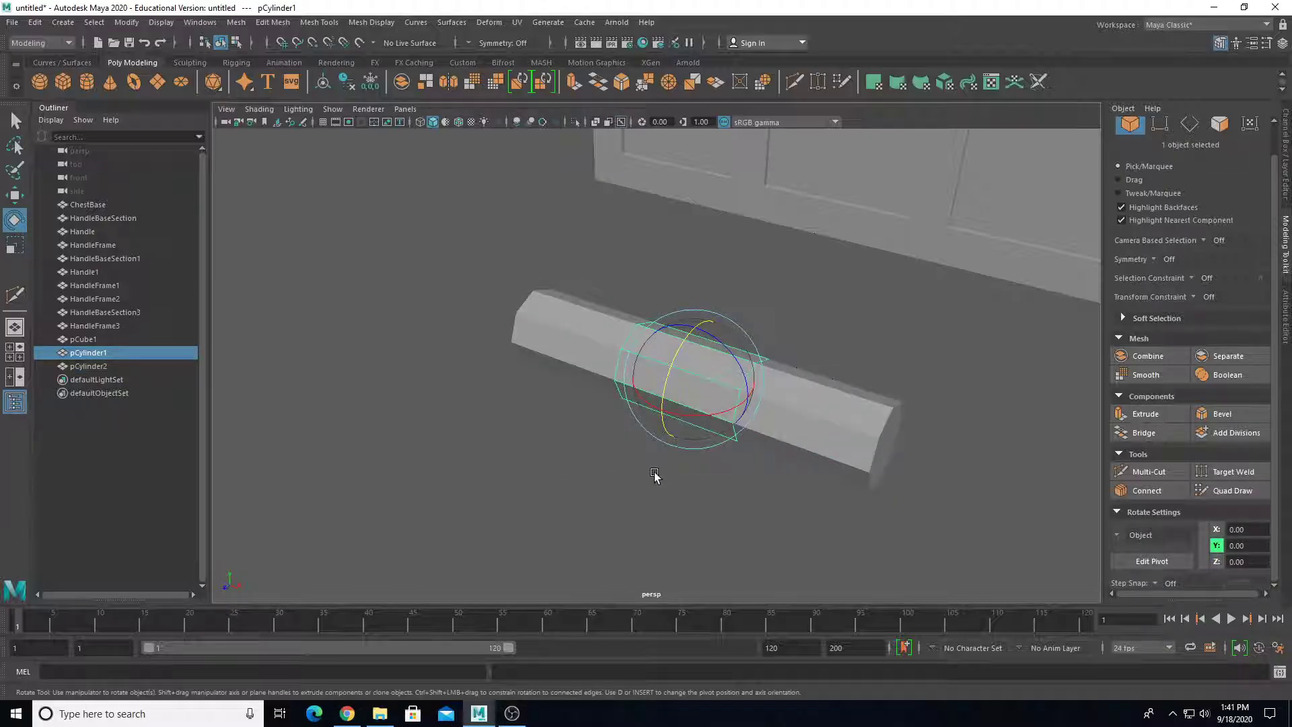
Create a polygon cube, move it out between the chest and the cylinder, and stretch it to 9.54 in X.
{"action": "left_click_drag", "start_coordinate": [655, 471], "coordinate": [680, 433], "text": "alt"}
{"action": "left_click", "coordinate": [824, 469]}
{"action": "left_click", "coordinate": [816, 453]}
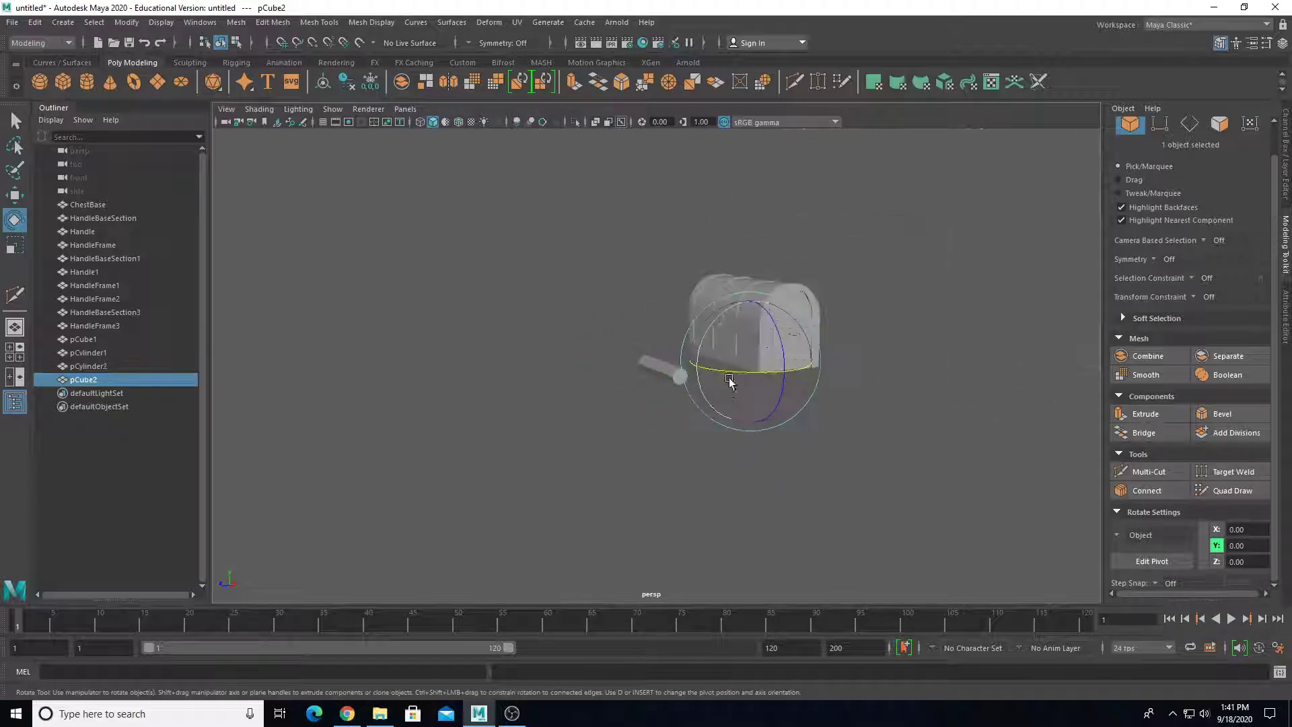
{"action": "key", "text": "w"}
{"action": "left_click_drag", "start_coordinate": [714, 360], "coordinate": [1245, 670]}
{"action": "key", "text": "r"}
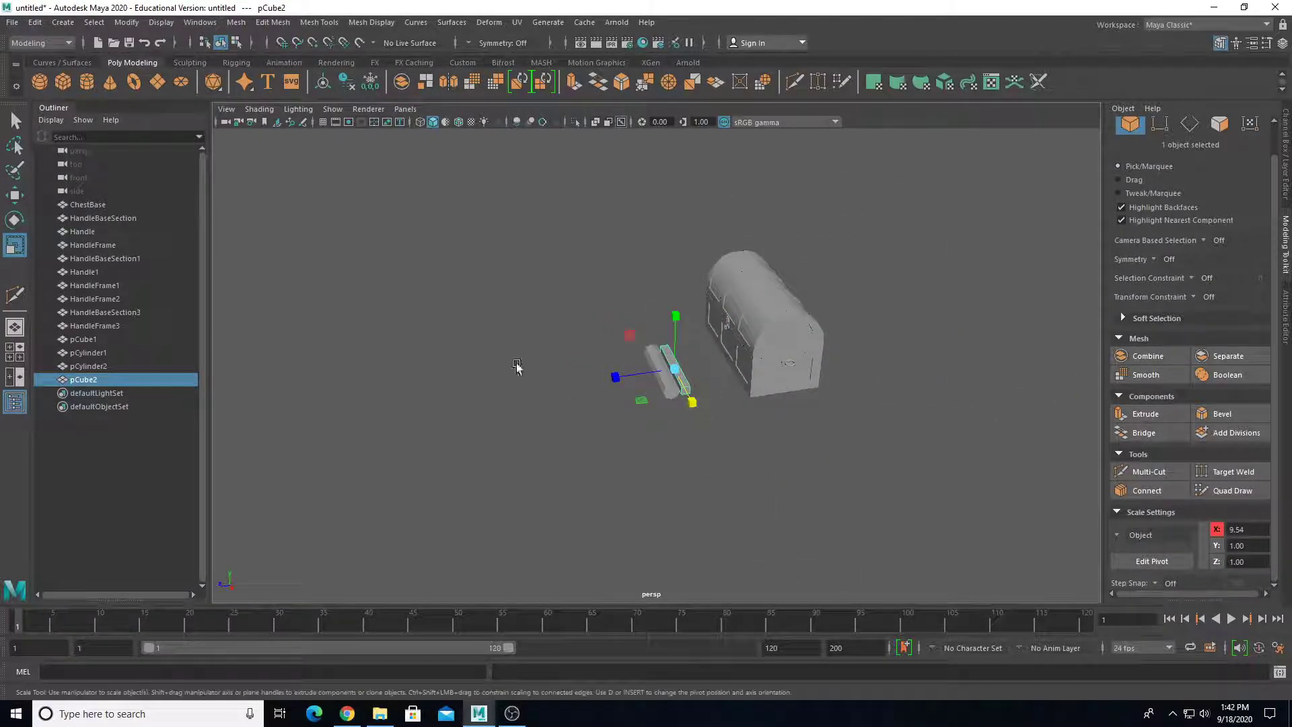
Widen the cube in Z to 5.18 as a flat hinge plate and move it up against the cylinder at Z 9.41.
{"action": "left_click_drag", "start_coordinate": [616, 378], "coordinate": [464, 416]}
{"action": "key", "text": "w"}
{"action": "left_click_drag", "start_coordinate": [614, 378], "coordinate": [572, 316]}
{"action": "scroll", "coordinate": [646, 403], "scroll_direction": "up", "scroll_amount": 5}
{"action": "scroll", "coordinate": [593, 357], "scroll_direction": "up", "scroll_amount": 5}
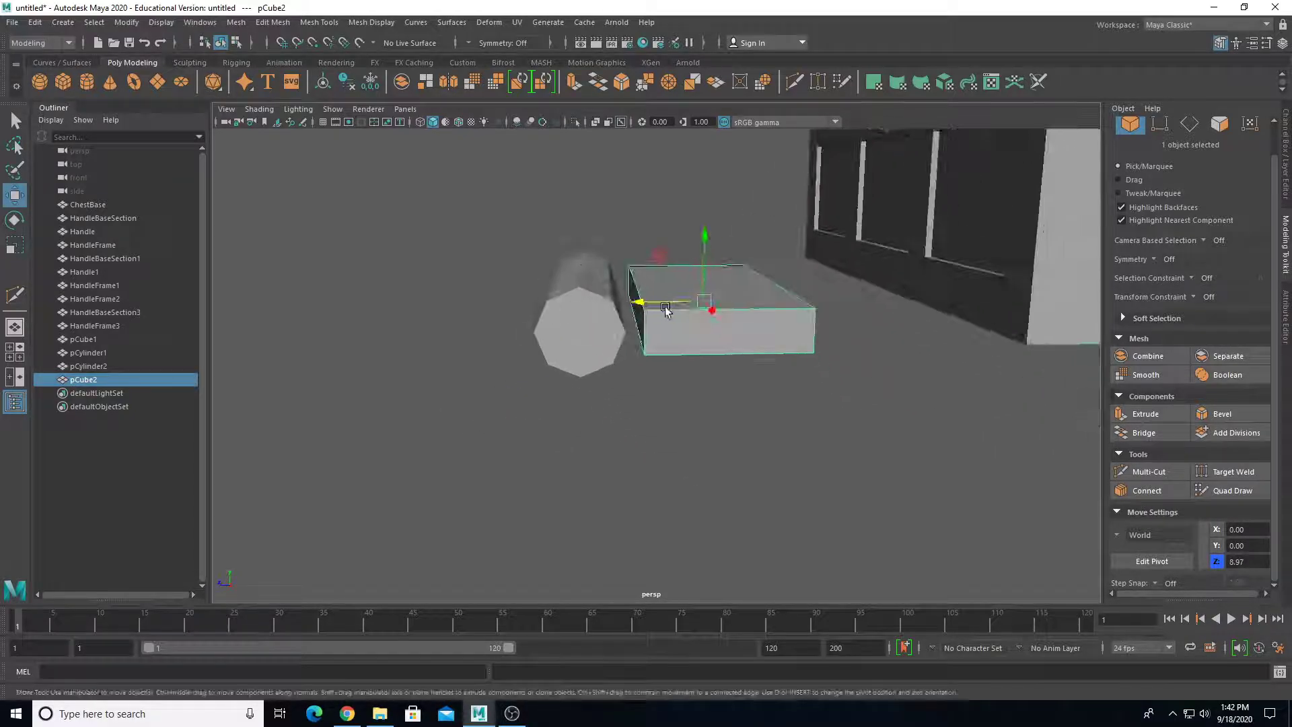
{"action": "left_click_drag", "start_coordinate": [656, 305], "coordinate": [539, 407]}
{"action": "key", "text": "r"}
Lower the plate to Y -0.48 and slide it further into the cylinder to Z 9.67.
{"action": "left_click", "coordinate": [568, 371]}
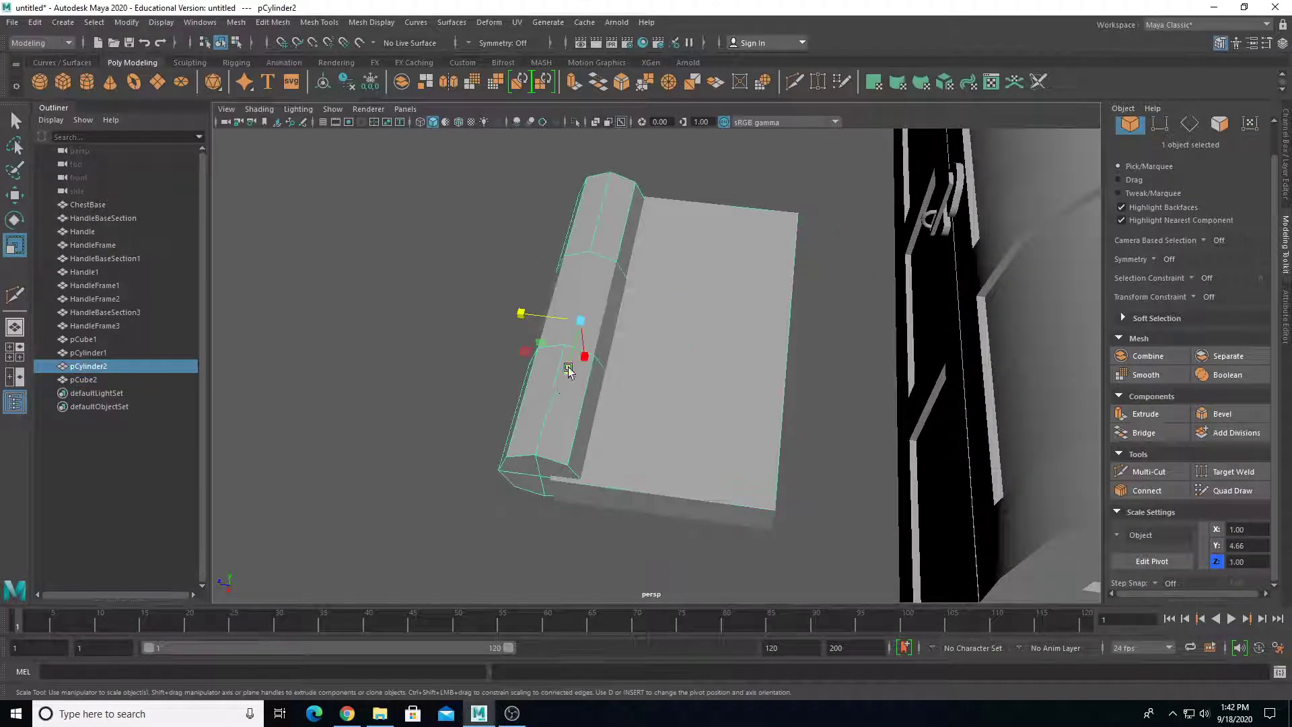
{"action": "mouse_move", "coordinate": [577, 363]}
{"action": "left_mouse_down", "text": "alt"}
{"action": "mouse_move", "coordinate": [593, 377]}
{"action": "mouse_move", "coordinate": [580, 349]}
{"action": "left_mouse_up", "text": "alt"}
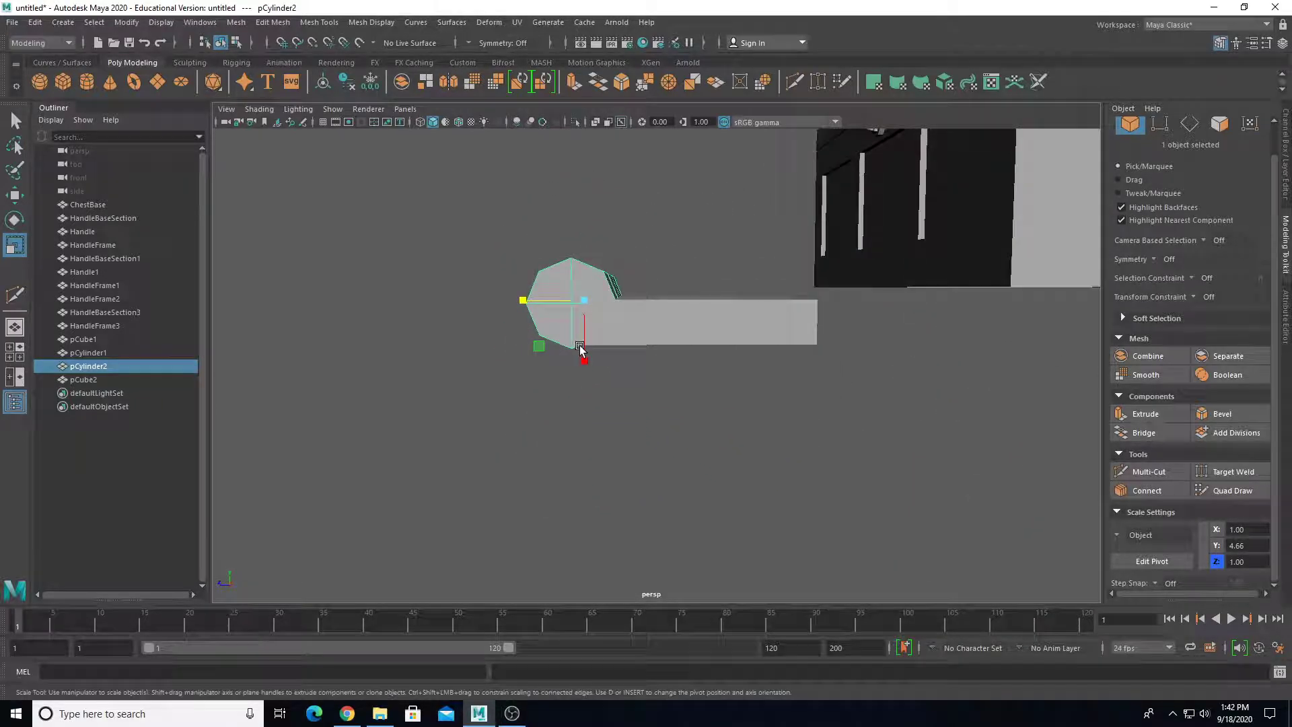
{"action": "left_click", "coordinate": [669, 322]}
{"action": "scroll", "coordinate": [650, 351], "scroll_direction": "up", "scroll_amount": 3}
{"action": "middle_click_drag", "start_coordinate": [649, 351], "coordinate": [678, 366], "text": "alt"}
{"action": "key", "text": "w"}
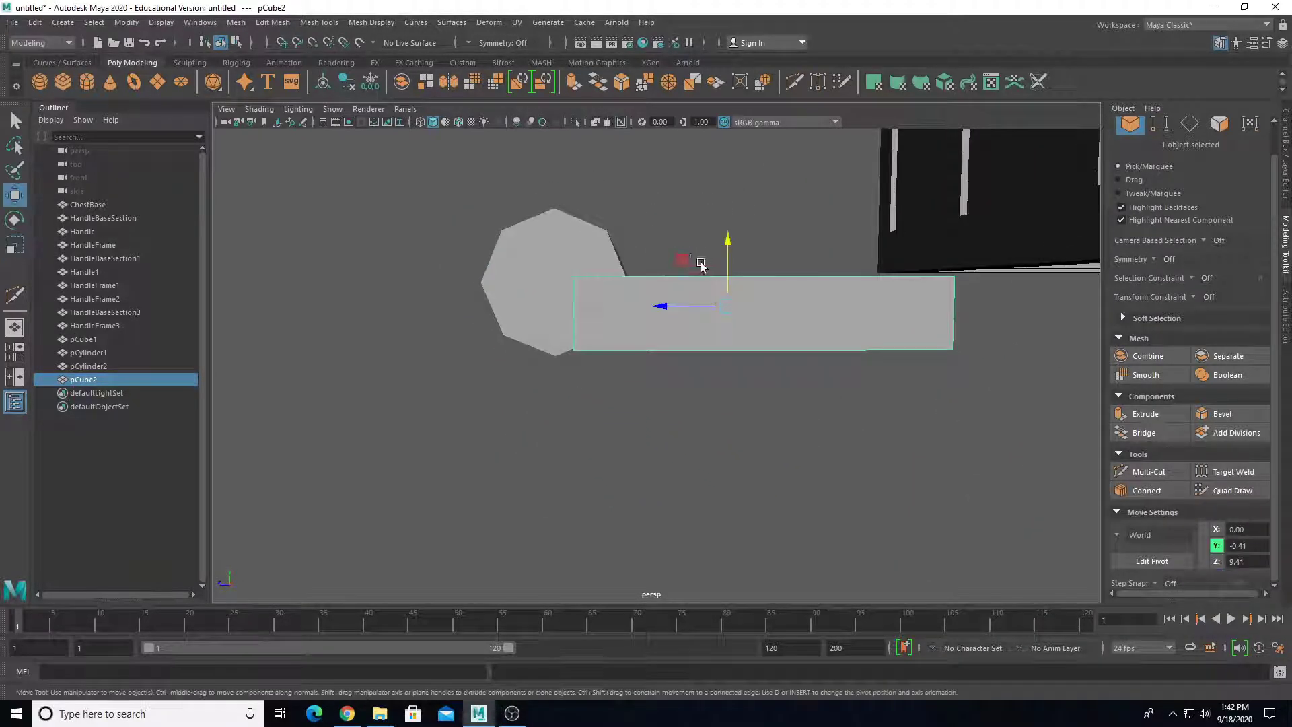
{"action": "left_click_drag", "start_coordinate": [733, 237], "coordinate": [697, 263]}
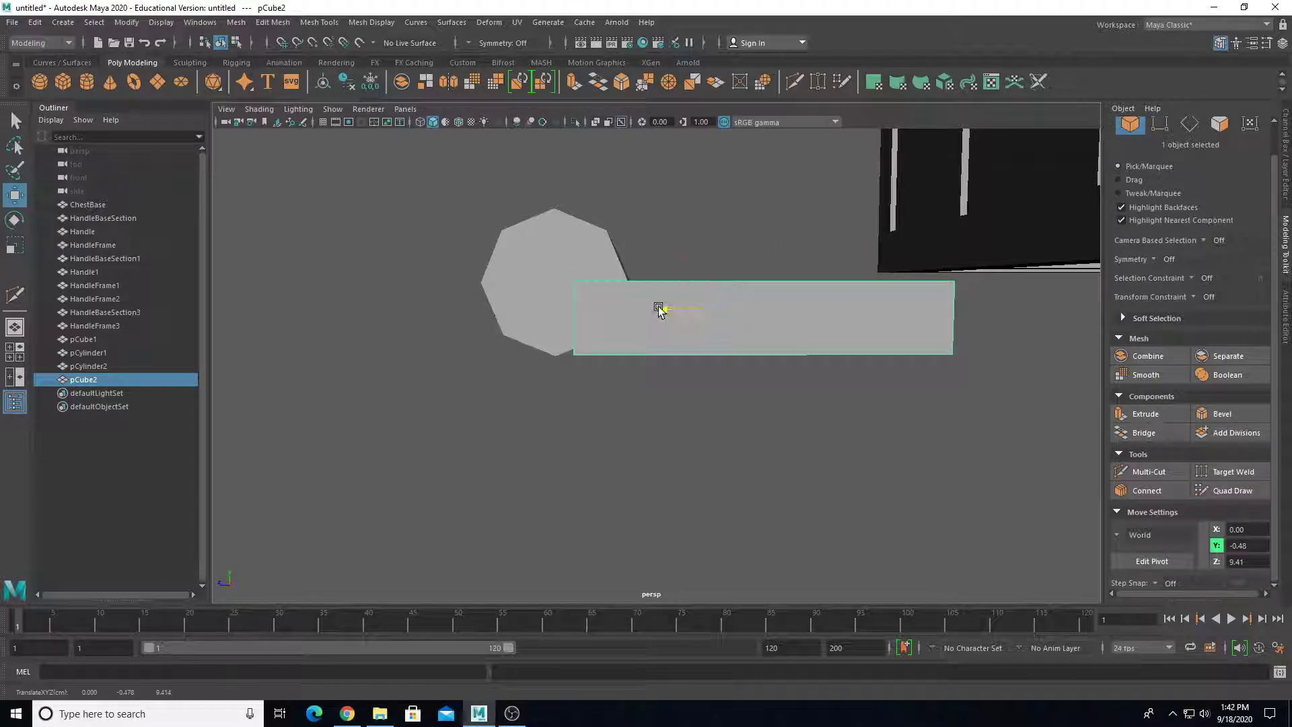
{"action": "left_click_drag", "start_coordinate": [660, 311], "coordinate": [631, 338]}
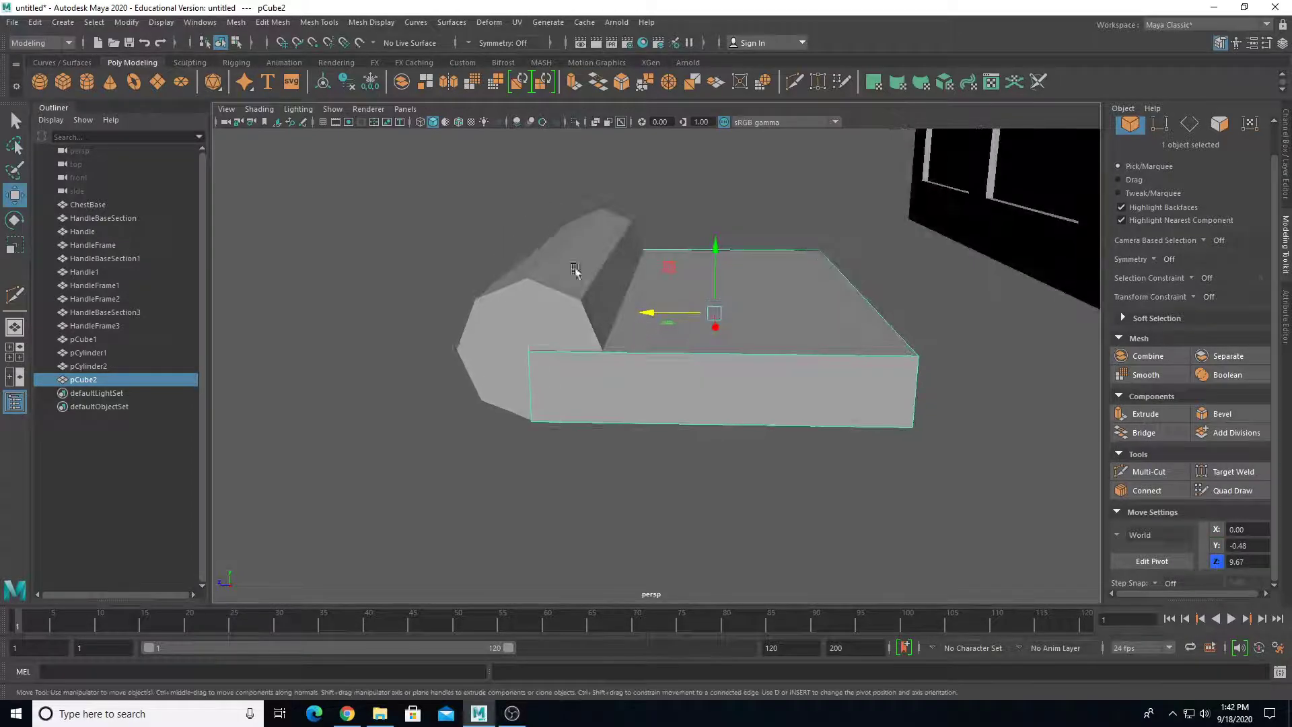
Turn on wireframe over the shaded display and shorten the plate to 8.88 in X to fit the cylinder's length.
{"action": "left_click", "coordinate": [459, 122]}
{"action": "left_click_drag", "start_coordinate": [404, 208], "coordinate": [495, 310], "text": "alt"}
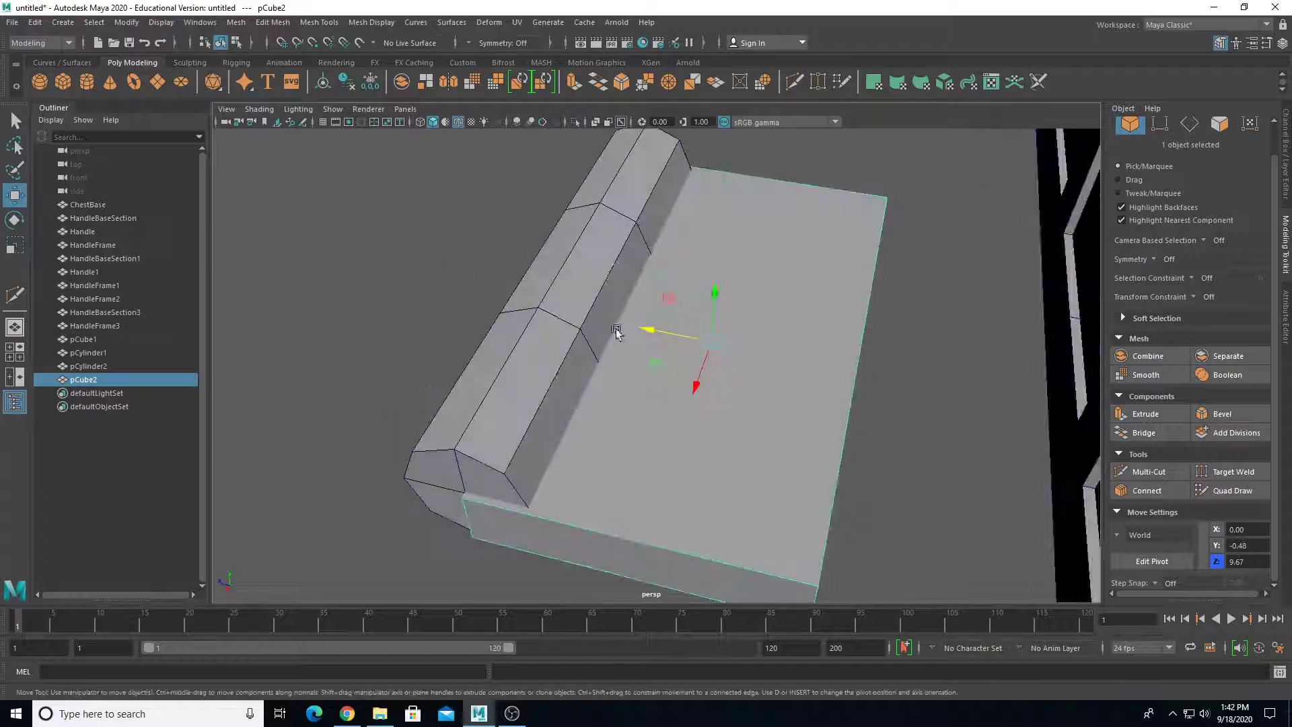
{"action": "key", "text": "r"}
{"action": "mouse_move", "coordinate": [698, 383]}
{"action": "left_mouse_down"}
{"action": "mouse_move", "coordinate": [717, 381]}
{"action": "mouse_move", "coordinate": [693, 378]}
{"action": "mouse_move", "coordinate": [700, 395]}
{"action": "mouse_move", "coordinate": [764, 366]}
{"action": "mouse_move", "coordinate": [657, 403]}
{"action": "mouse_move", "coordinate": [705, 400]}
{"action": "mouse_move", "coordinate": [690, 379]}
{"action": "left_mouse_up"}
Duplicate the plate and move the copy in Z to the opposite side of the cylinder.
{"action": "key", "text": "ctrl+d"}
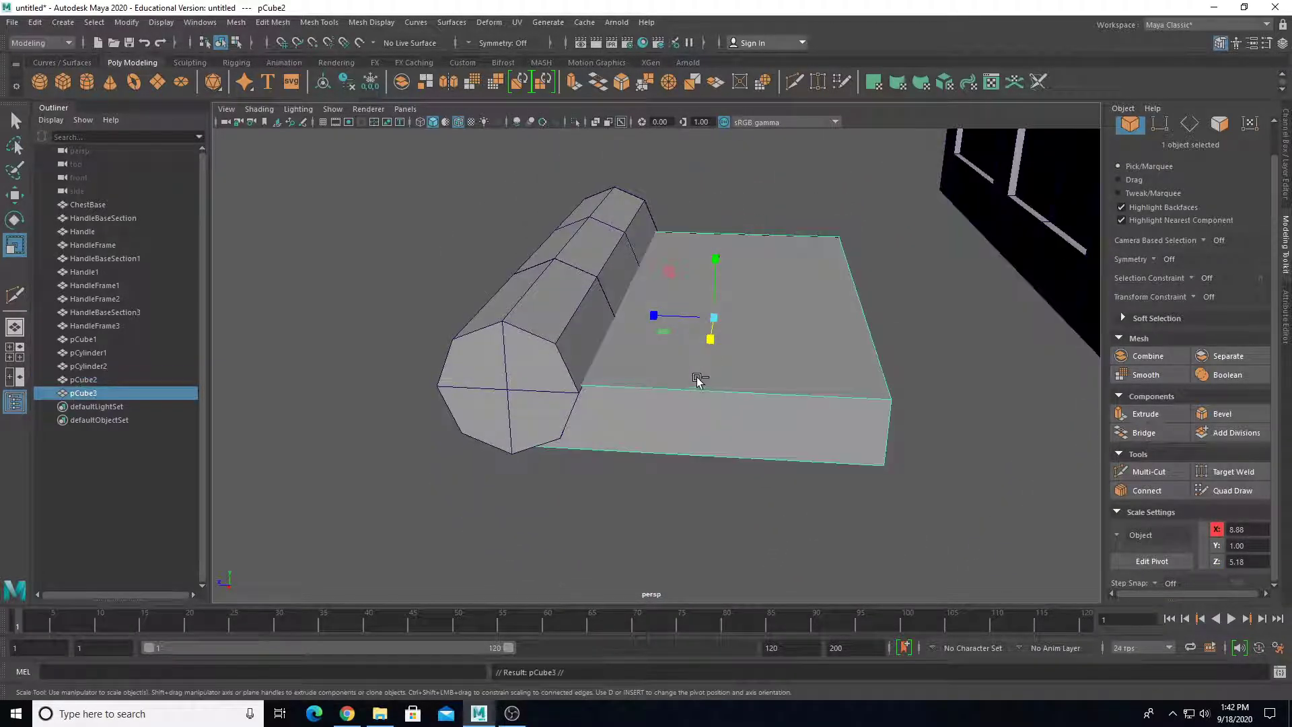
{"action": "key", "text": "w"}
{"action": "left_click_drag", "start_coordinate": [655, 317], "coordinate": [341, 291]}
Slide the original plate on the chest side back out of the cylinder to Z 8.95.
{"action": "left_click", "coordinate": [697, 276]}
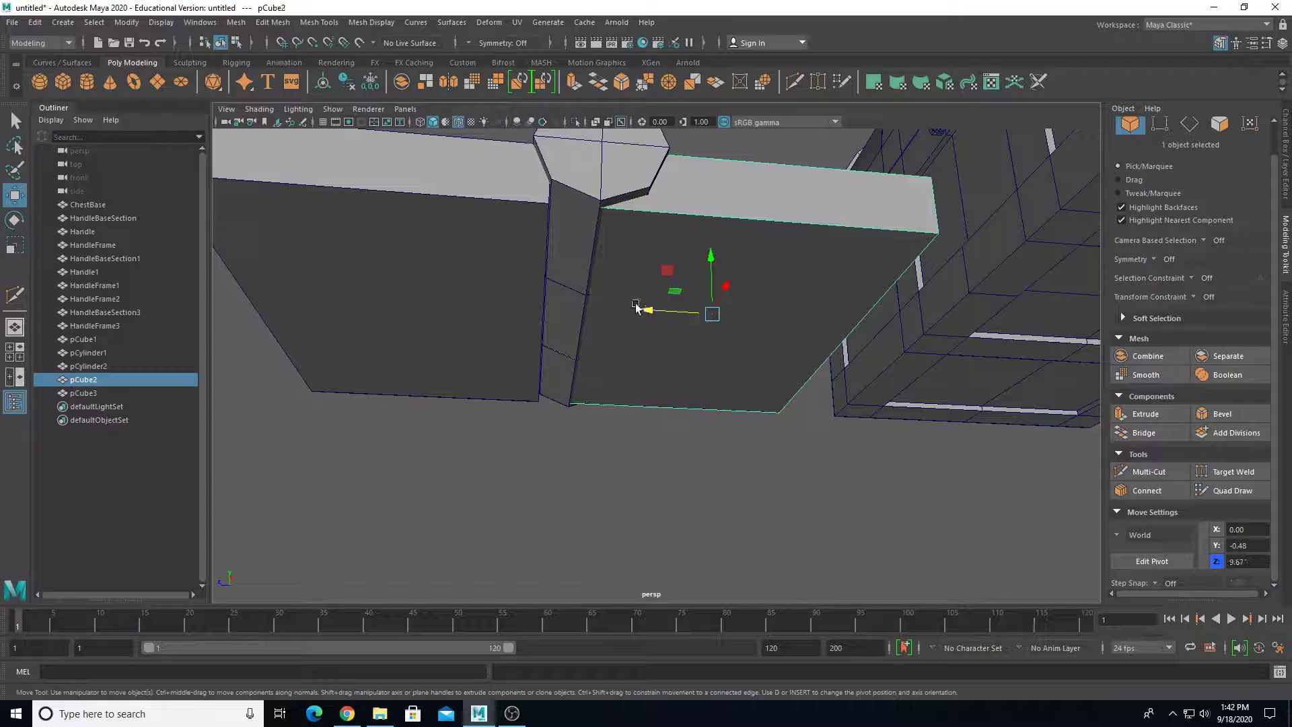
{"action": "left_click_drag", "start_coordinate": [636, 308], "coordinate": [604, 336]}
{"action": "left_click", "coordinate": [603, 336]}
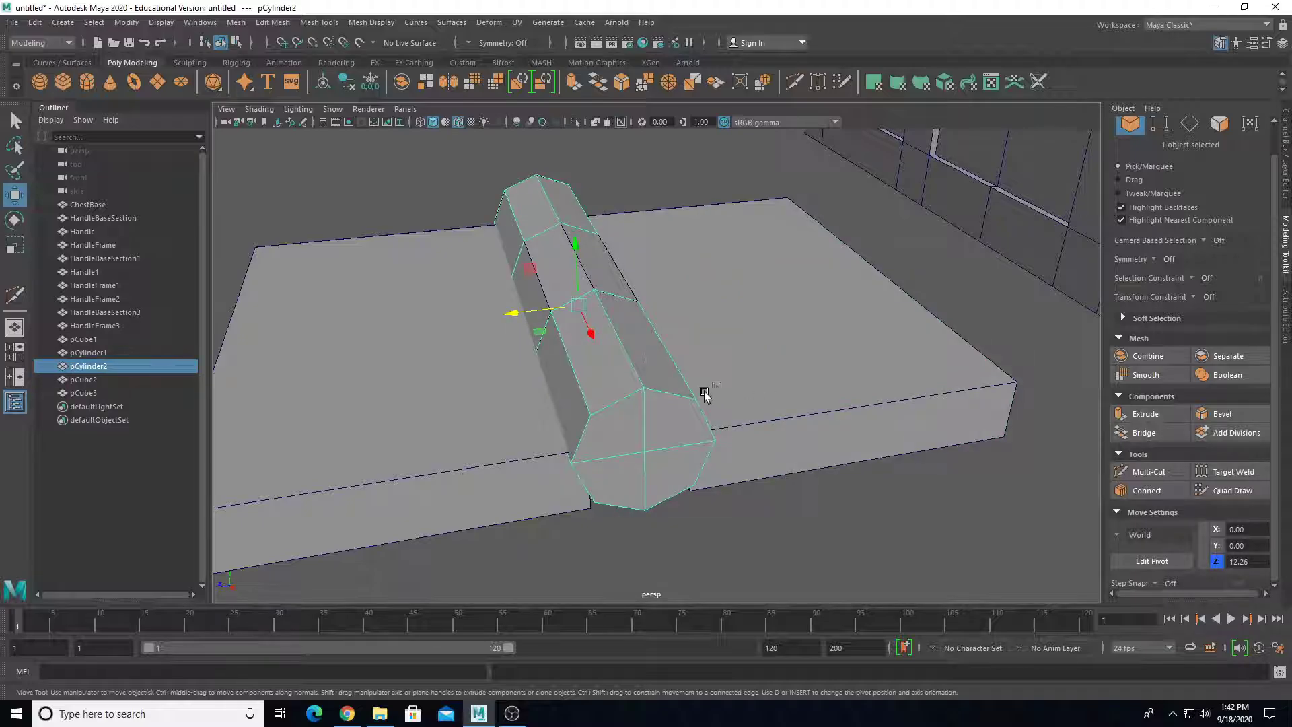
{"action": "left_click_drag", "start_coordinate": [704, 391], "coordinate": [591, 395], "text": "alt"}
Try parenting the cylinder's end sections to the chest-side plate and rotating them, and undo both changes.
{"action": "left_click", "coordinate": [710, 418]}
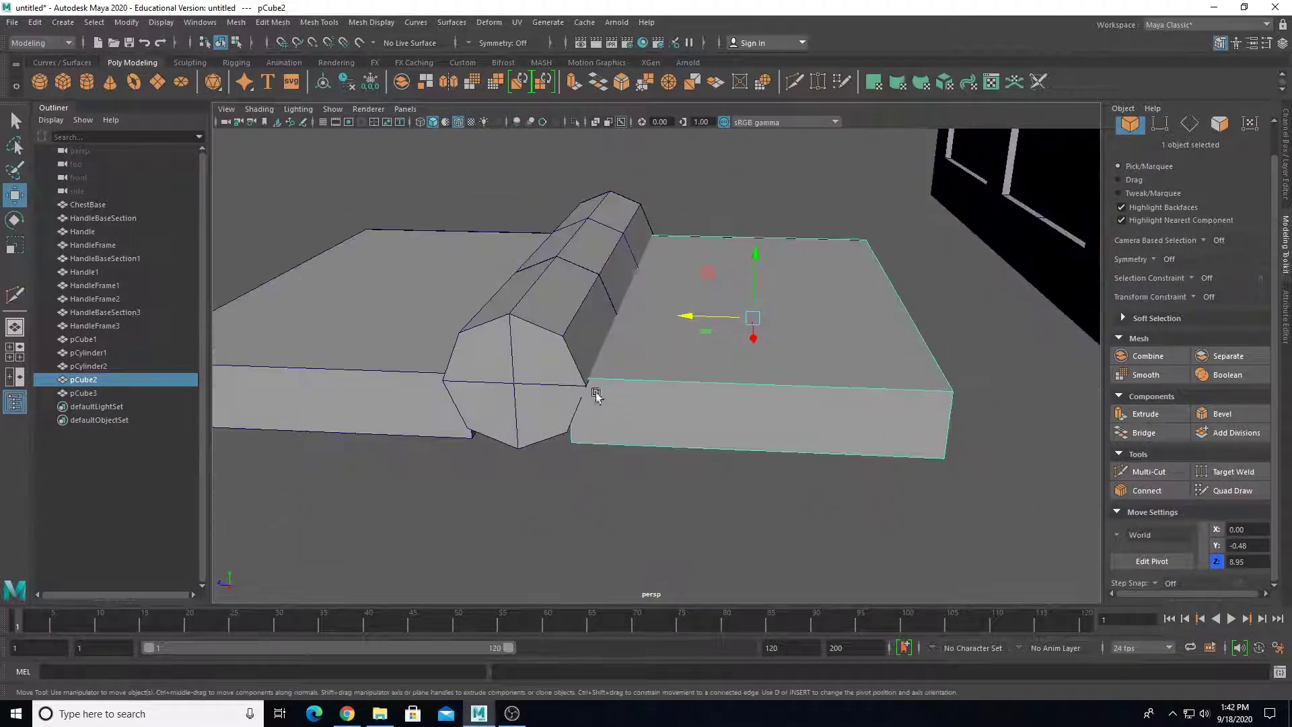
{"action": "left_click", "coordinate": [532, 366]}
{"action": "key", "text": "e"}
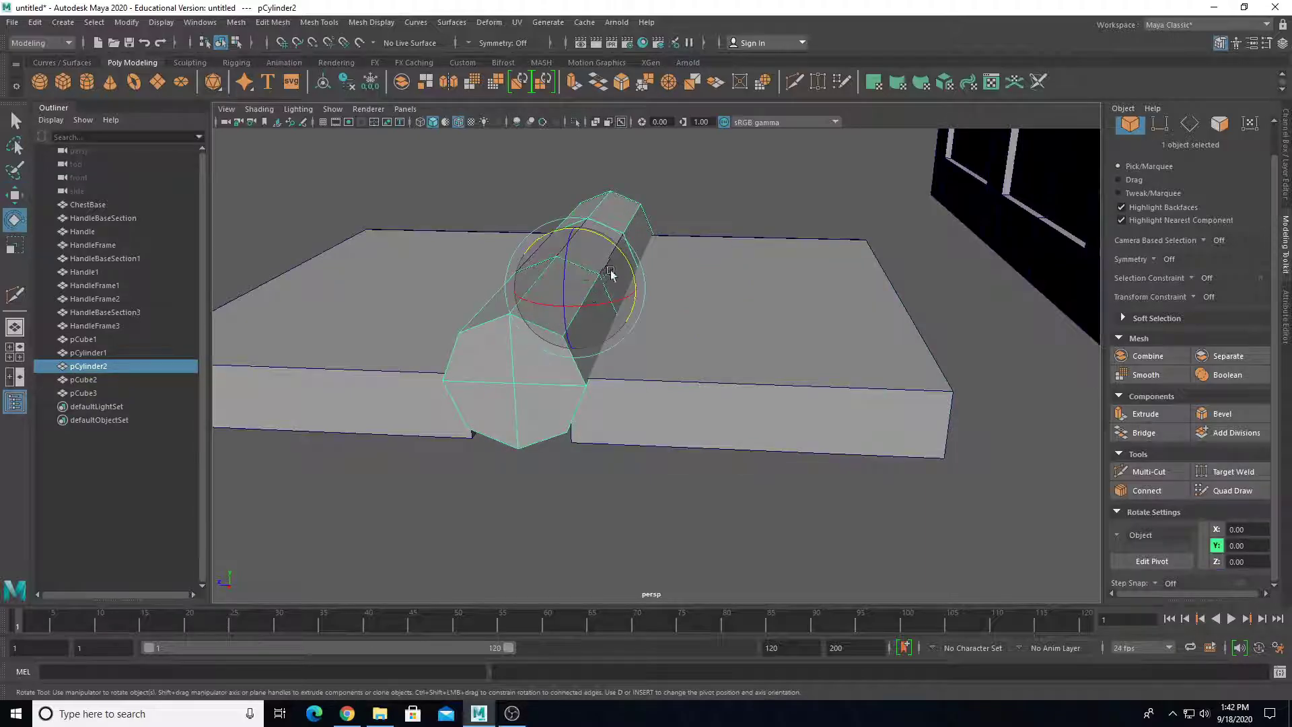
{"action": "left_click", "coordinate": [811, 362], "text": "shift"}
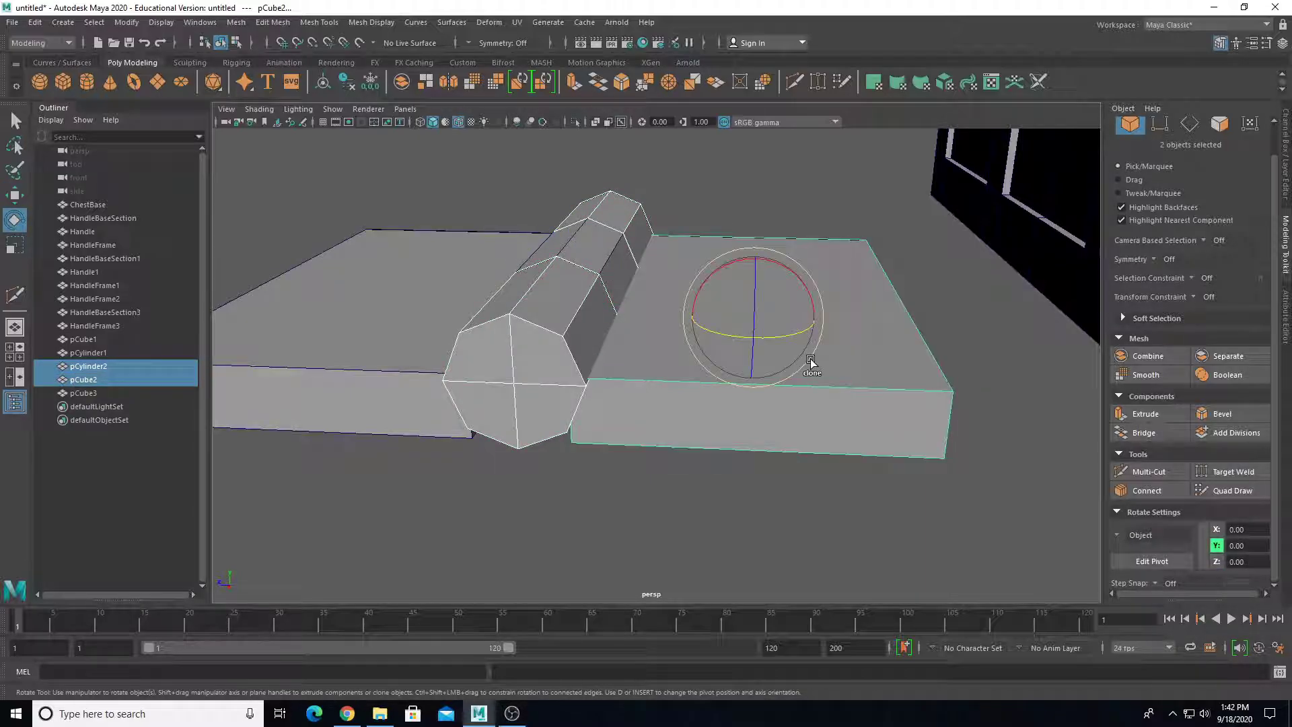
{"action": "left_click", "coordinate": [500, 331]}
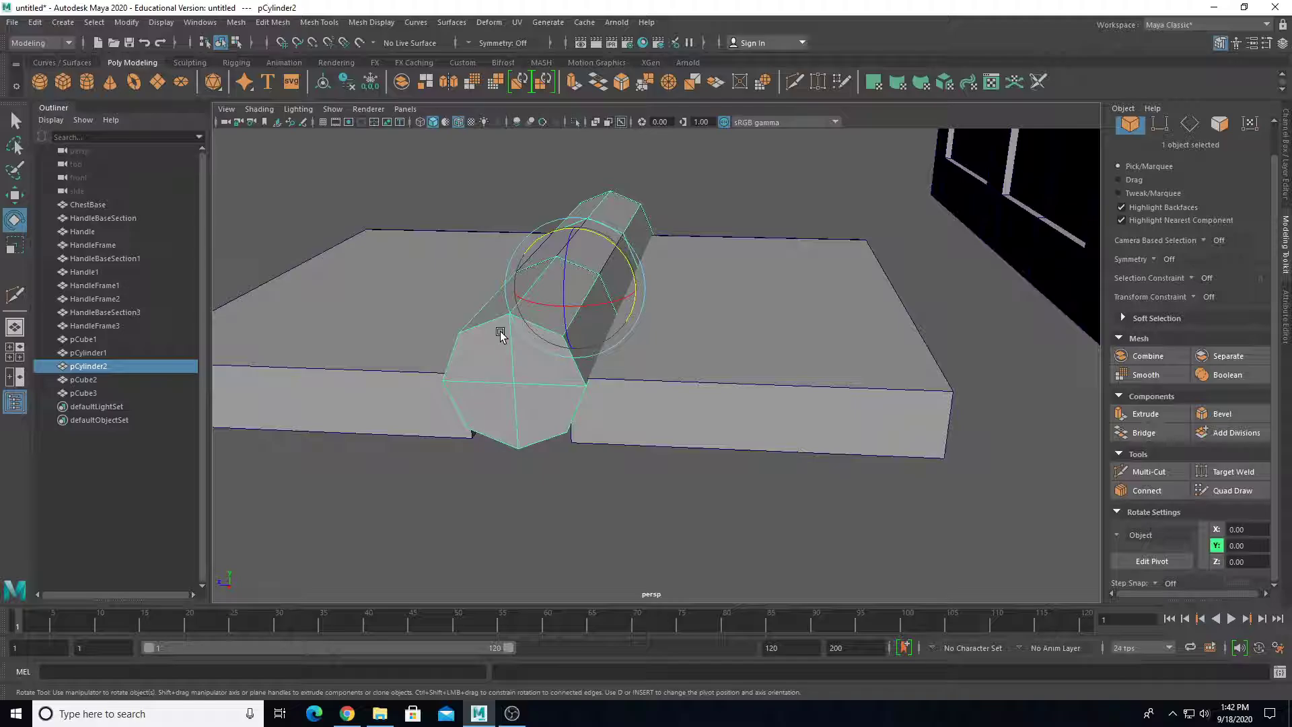
{"action": "left_click", "coordinate": [691, 342], "text": "shift"}
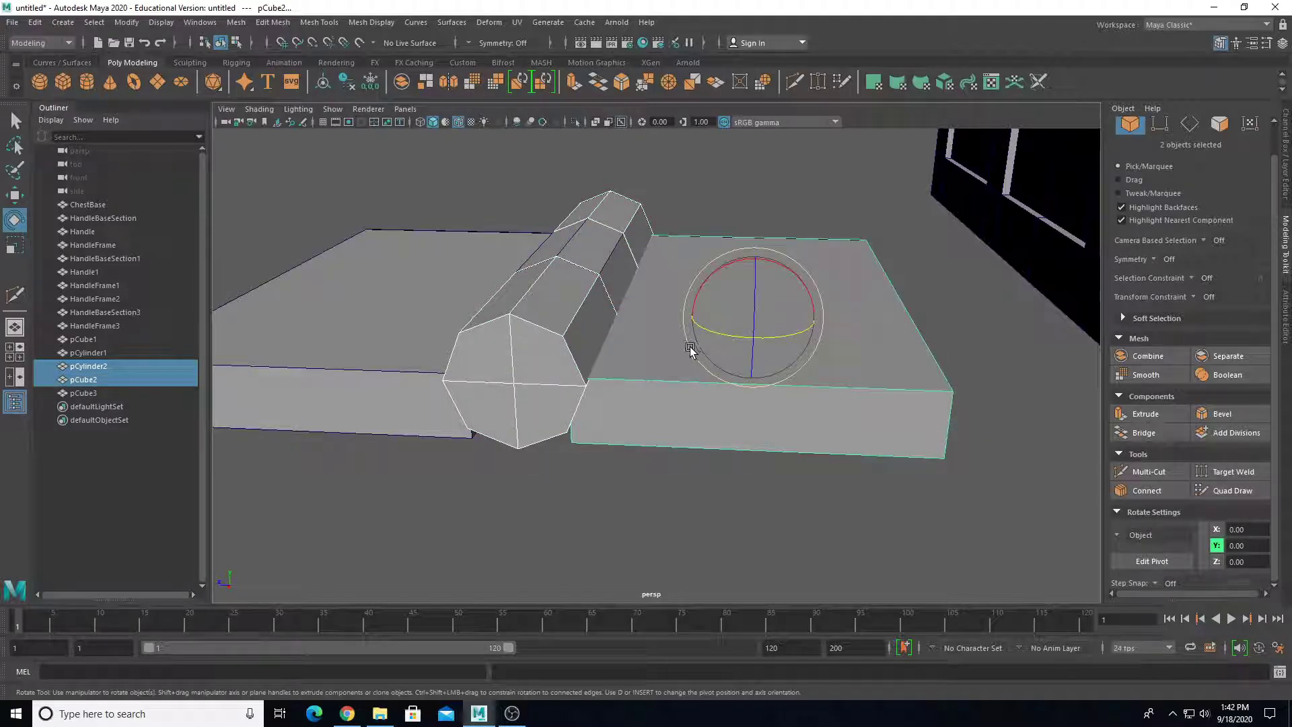
{"action": "key", "text": "p"}
{"action": "left_click_drag", "start_coordinate": [631, 272], "coordinate": [624, 263]}
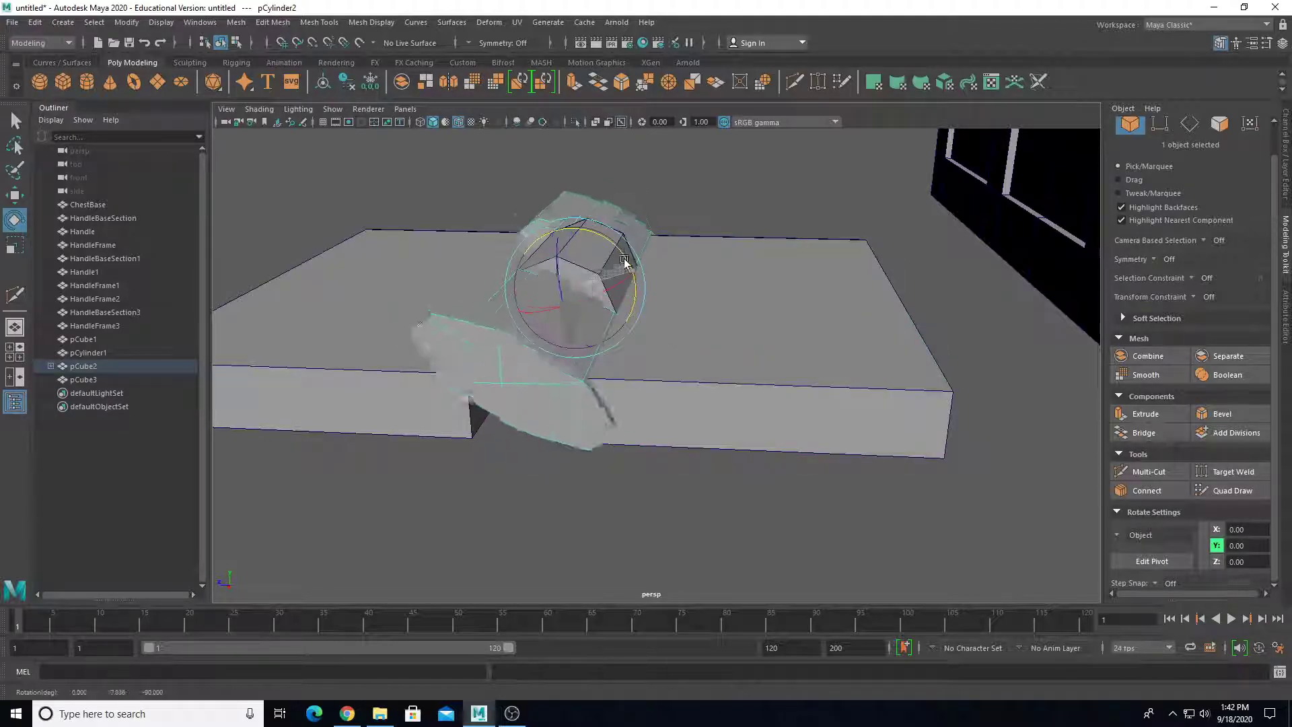
{"action": "key", "text": "ctrl+z"}
{"action": "key", "text": "ctrl+z"}
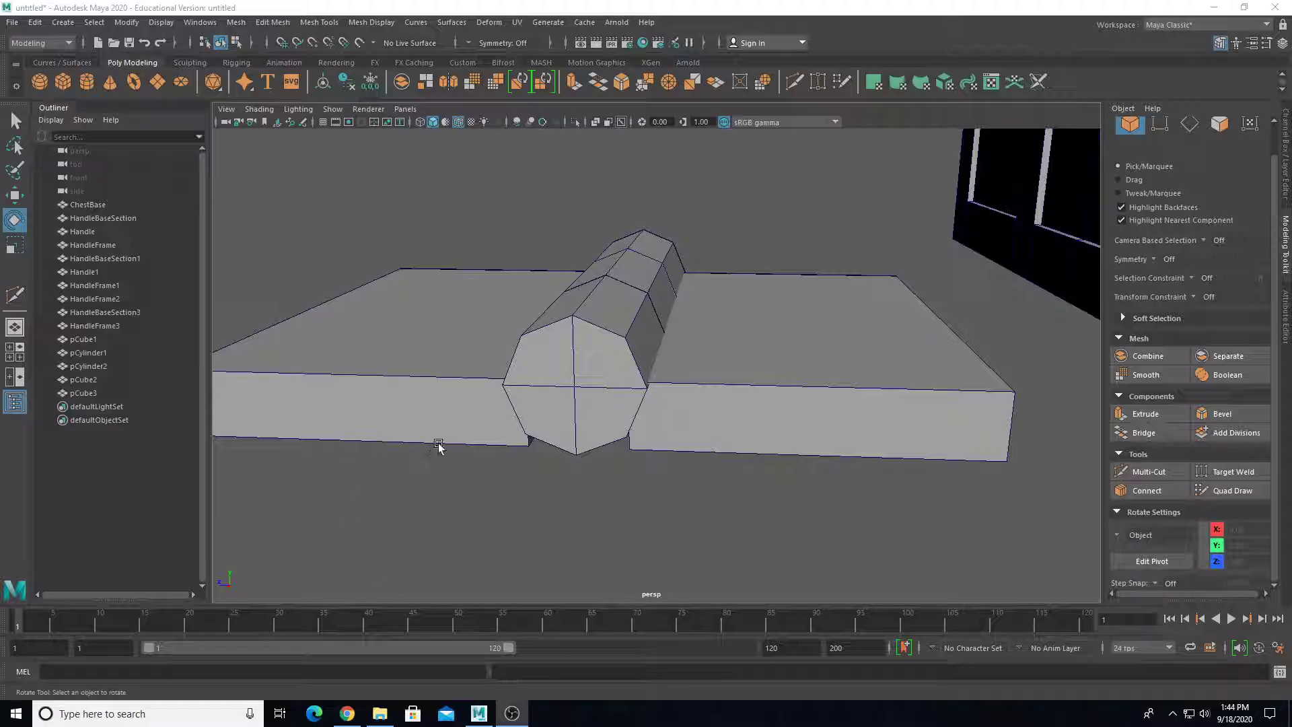
Parent the chest-side plate to the cylinder's middle section.
{"action": "left_click", "coordinate": [619, 322]}
{"action": "left_click", "coordinate": [685, 233]}
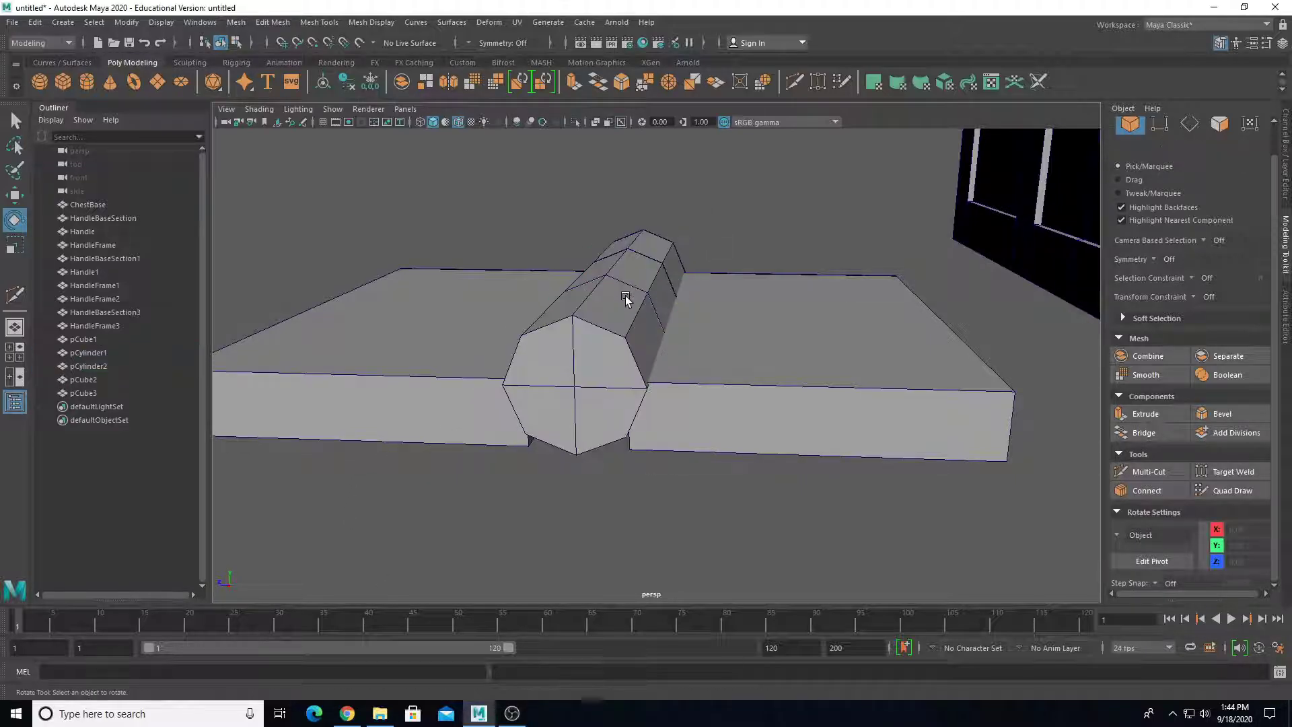
{"action": "left_click", "coordinate": [624, 296]}
{"action": "left_click", "coordinate": [616, 286]}
{"action": "left_click", "coordinate": [618, 287]}
{"action": "left_click", "coordinate": [795, 323]}
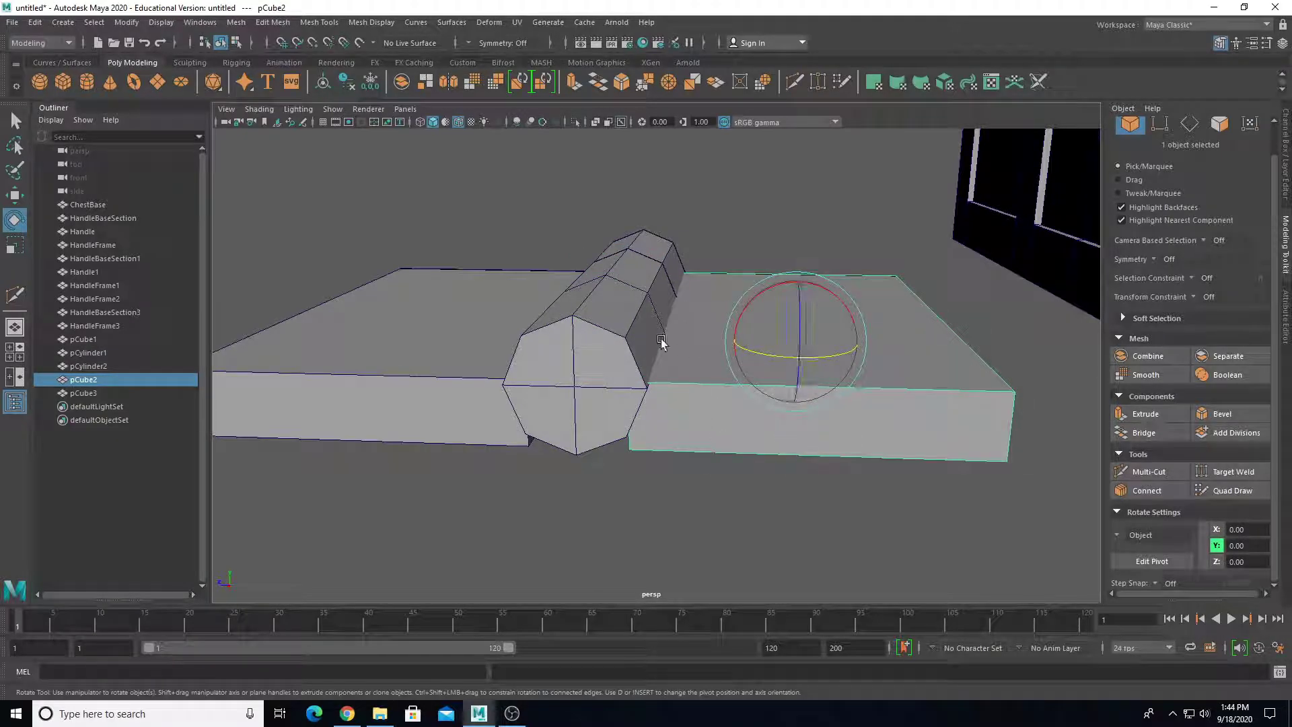
{"action": "left_click", "coordinate": [661, 310], "text": "shift"}
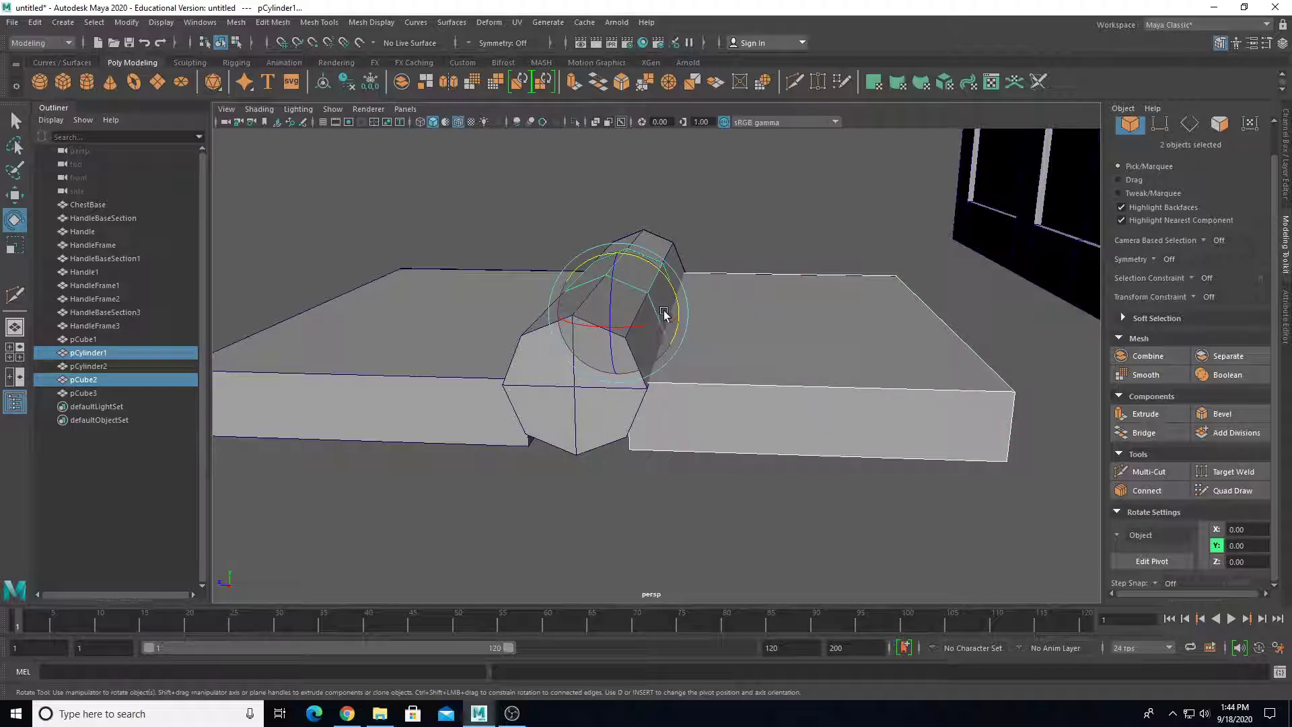
{"action": "left_click", "coordinate": [630, 303], "text": "shift"}
{"action": "left_click", "coordinate": [647, 281], "text": "shift"}
{"action": "key", "text": "p"}
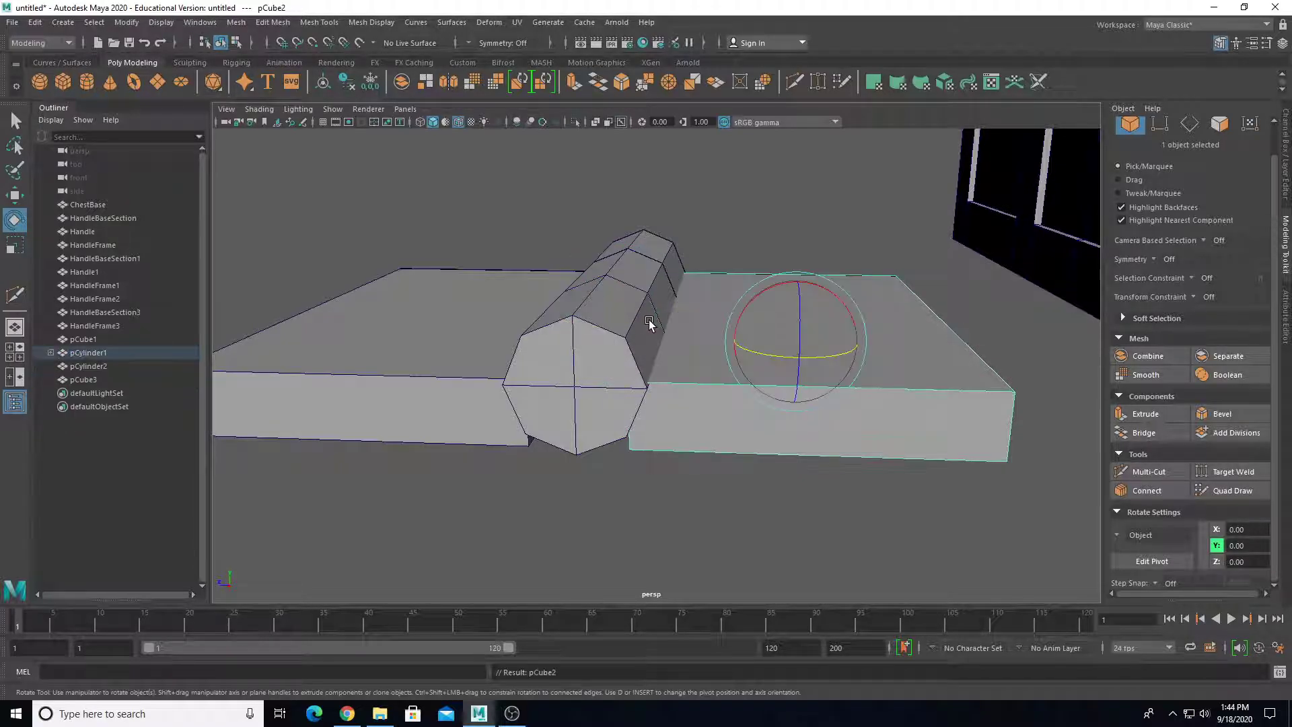
Parent the plate on the side away from the chest to the cylinder's end sections.
{"action": "left_click", "coordinate": [434, 368]}
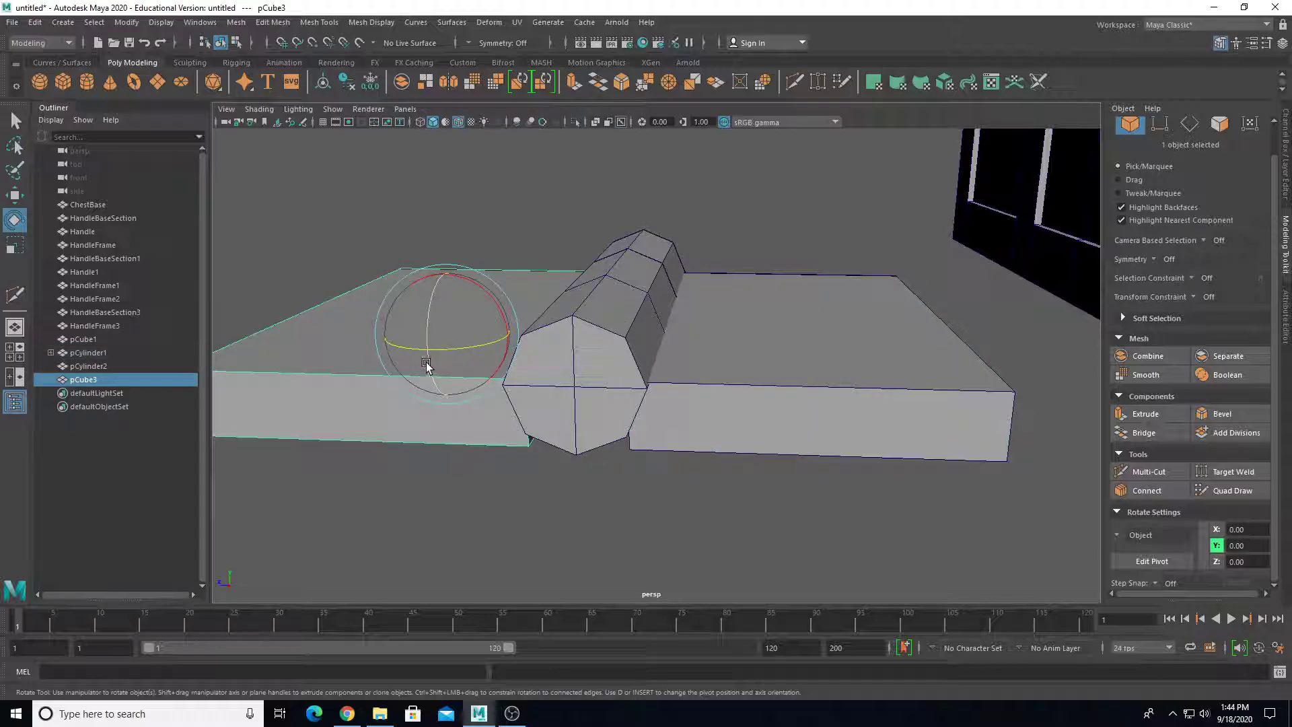
{"action": "left_click", "coordinate": [583, 348], "text": "shift"}
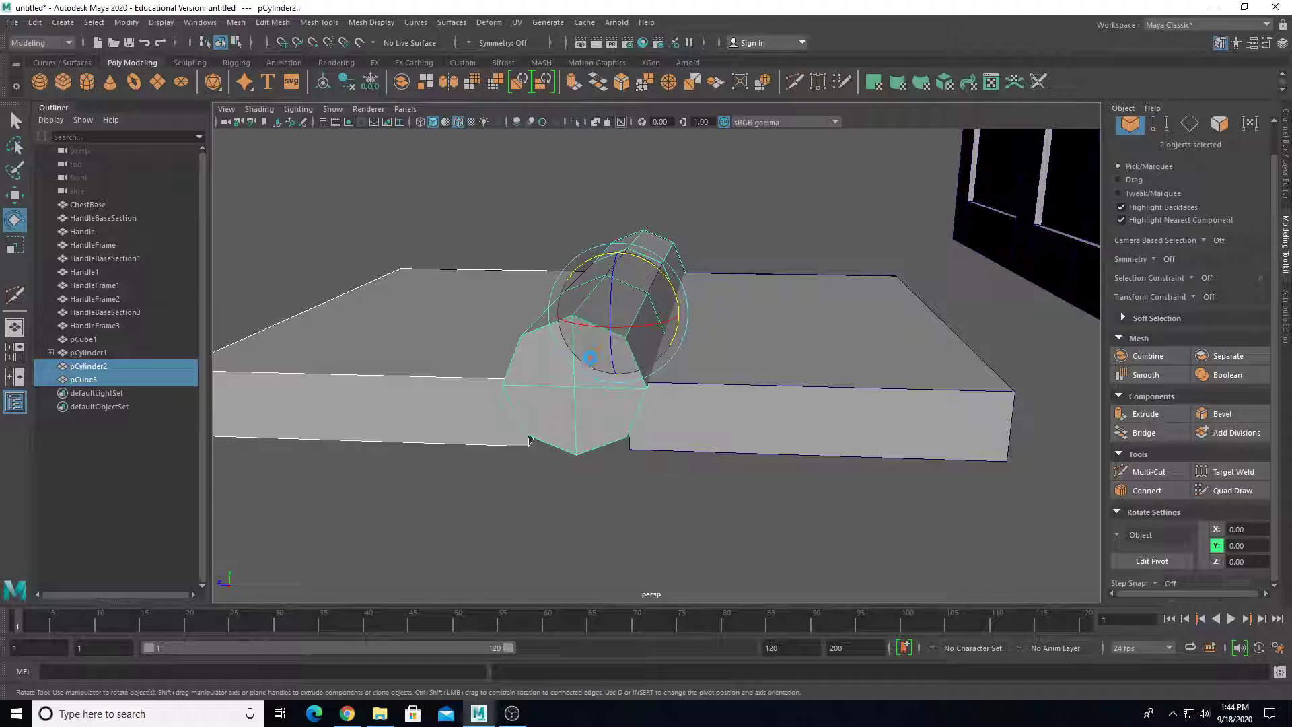
{"action": "key", "text": "p"}
Test-rotate the end sections and the middle section with their plates about the hinge axis and undo the rotations.
{"action": "left_click", "coordinate": [593, 357]}
{"action": "left_click_drag", "start_coordinate": [675, 324], "coordinate": [640, 270]}
{"action": "key", "text": "ctrl+z"}
{"action": "left_click", "coordinate": [741, 219]}
{"action": "left_click", "coordinate": [654, 274]}
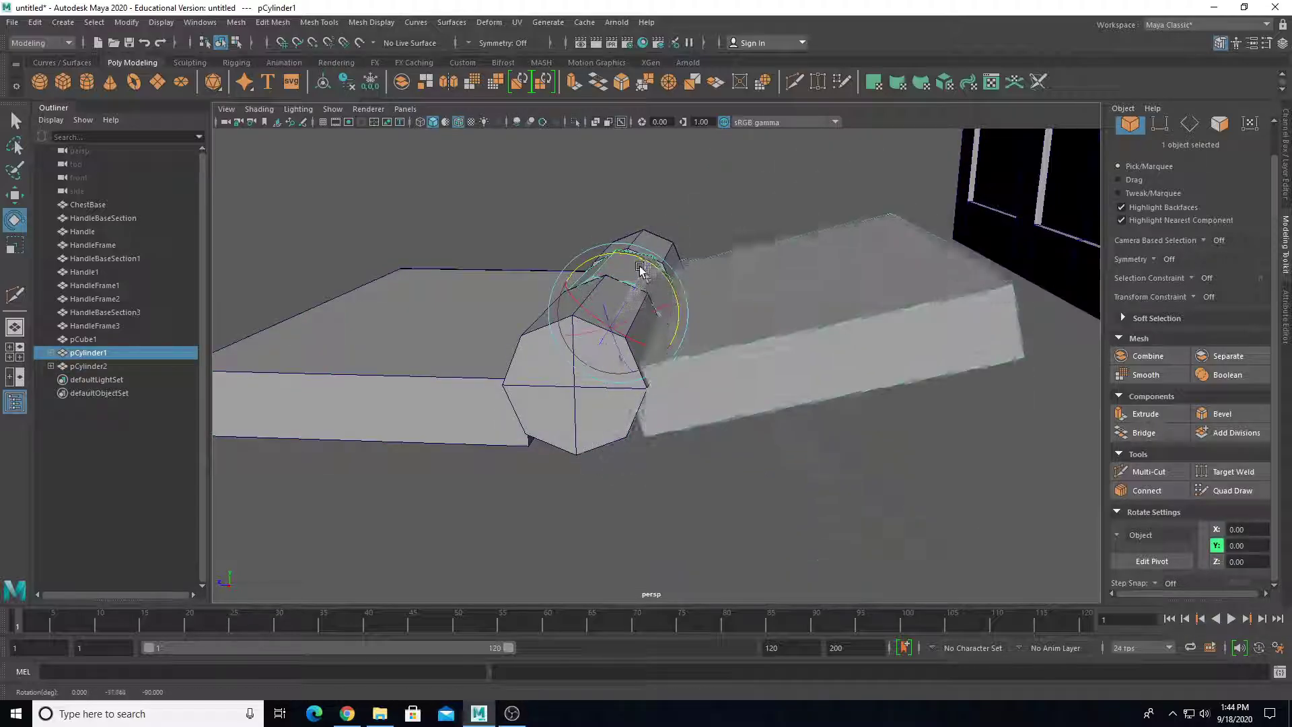
Rename the cylinder's middle section as HingeMiddle1 and its end sections as HingeOuter1.
{"action": "double_click", "coordinate": [99, 354]}
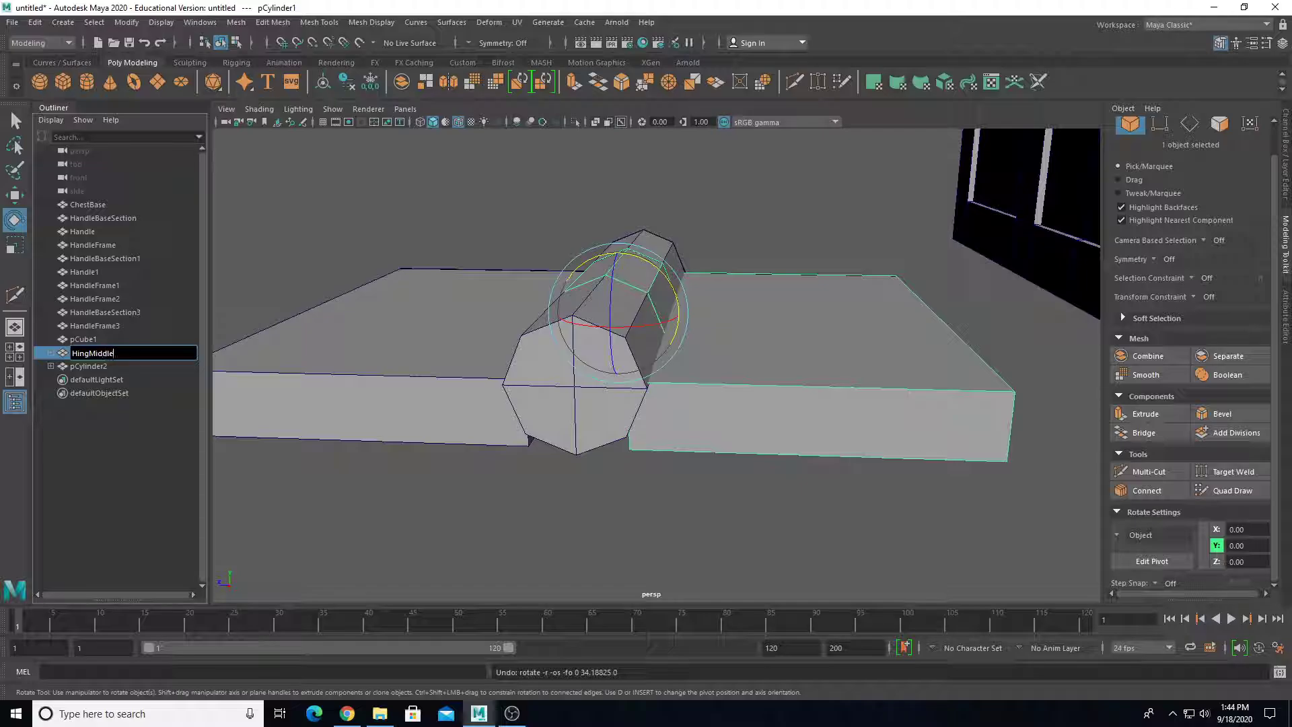
{"action": "type", "text": "HingMiddle"}
{"action": "key", "text": "Return"}
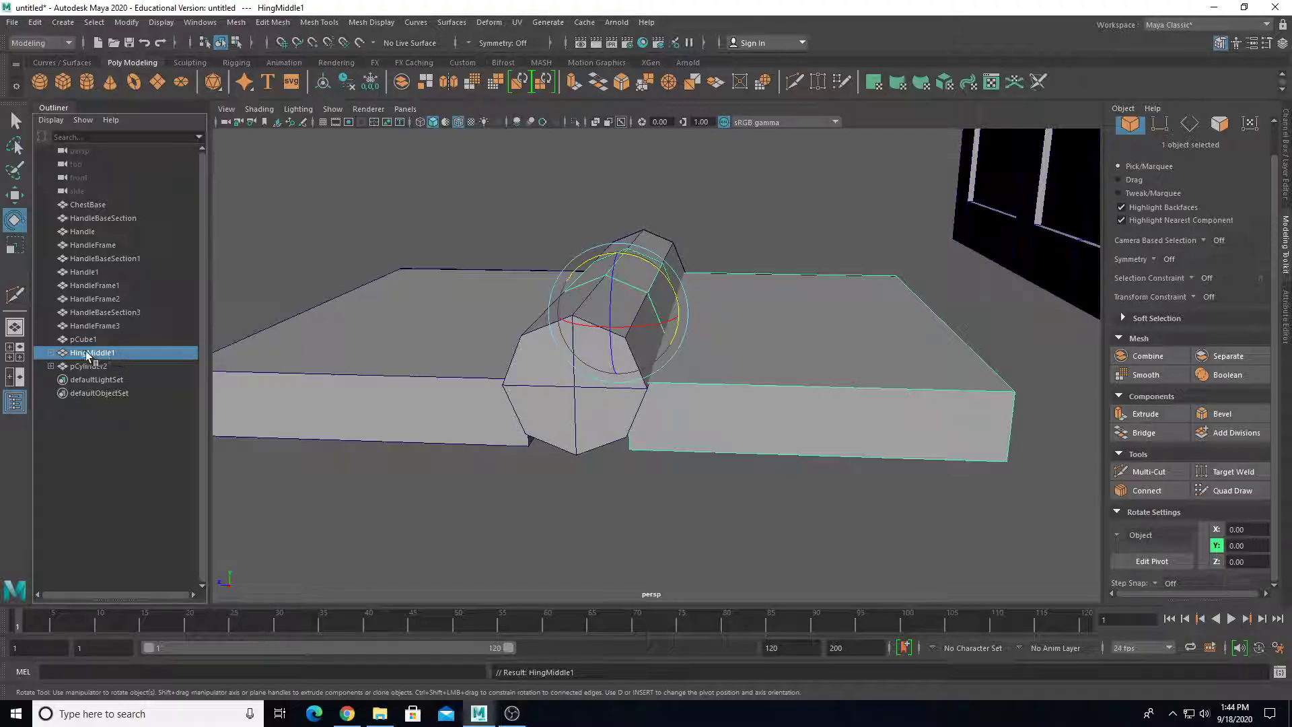
{"action": "double_click", "coordinate": [114, 353]}
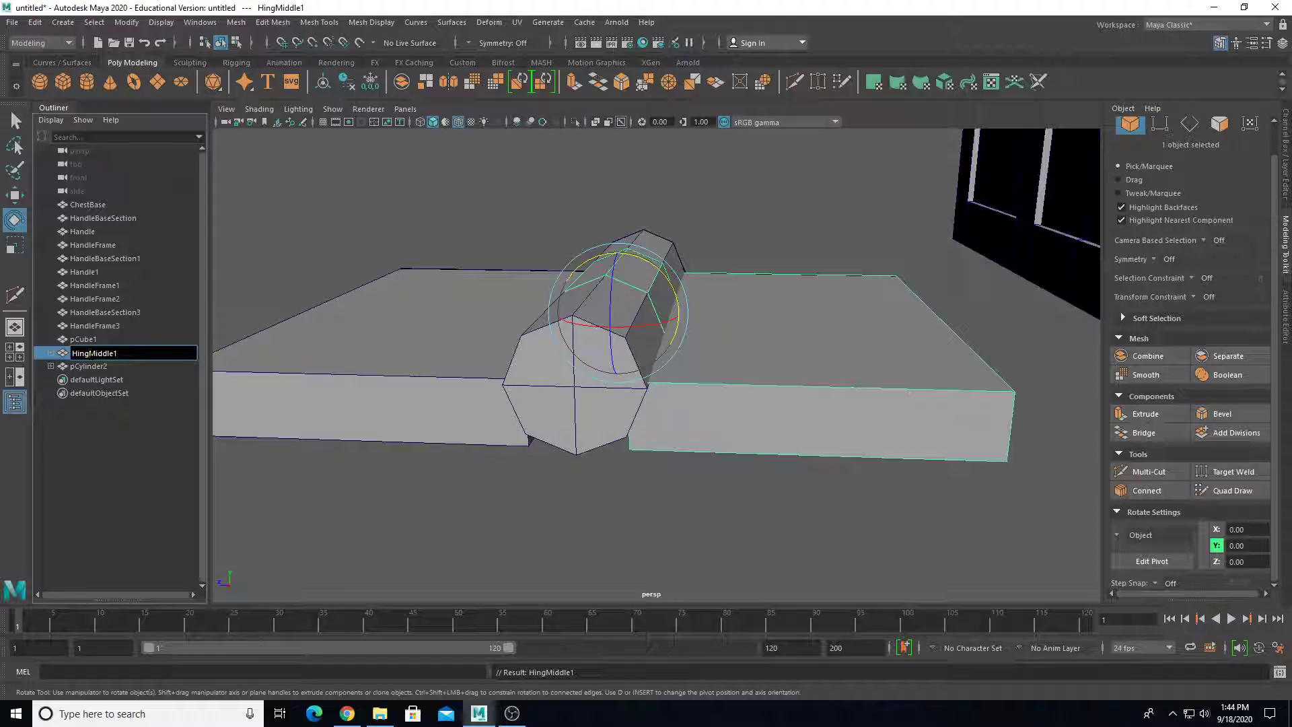
{"action": "type", "text": "e"}
{"action": "double_click", "coordinate": [86, 368]}
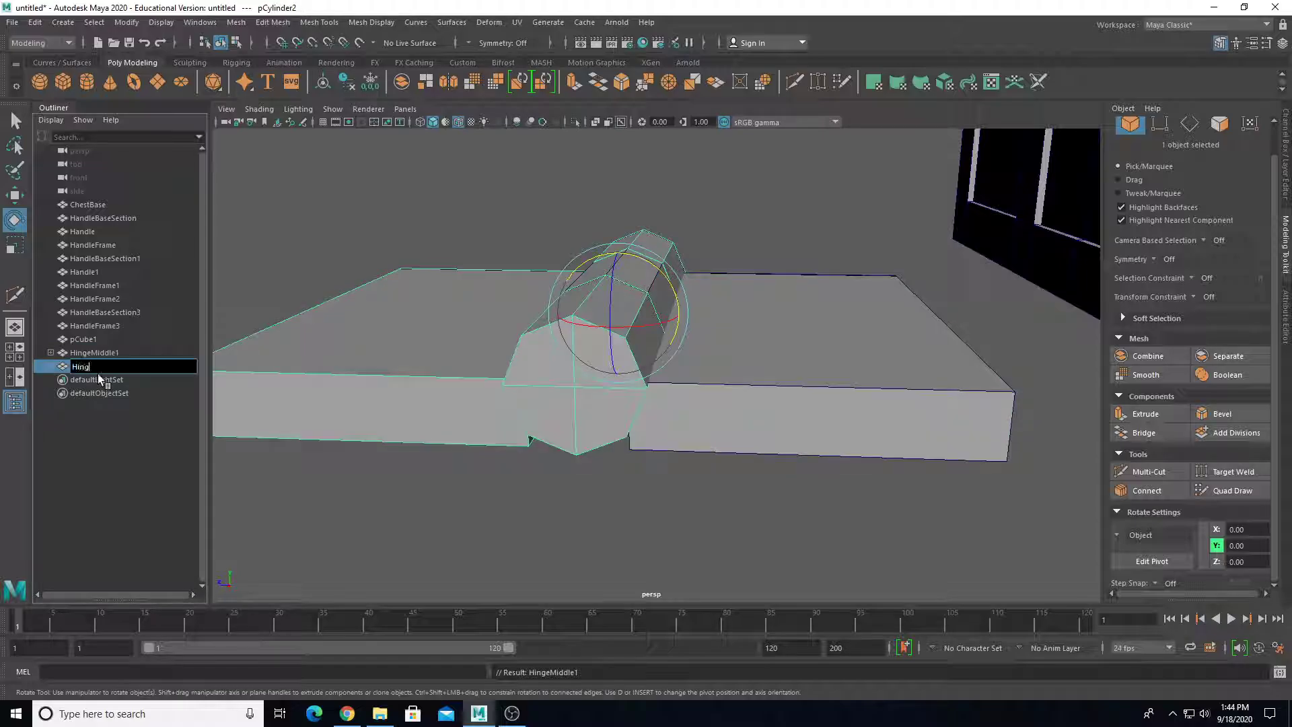
{"action": "type", "text": "HingeOuter1"}
{"action": "key", "text": "Return"}
Rename the flap piece on the chest's front lock as LockFlap.
{"action": "left_click", "coordinate": [80, 338]}
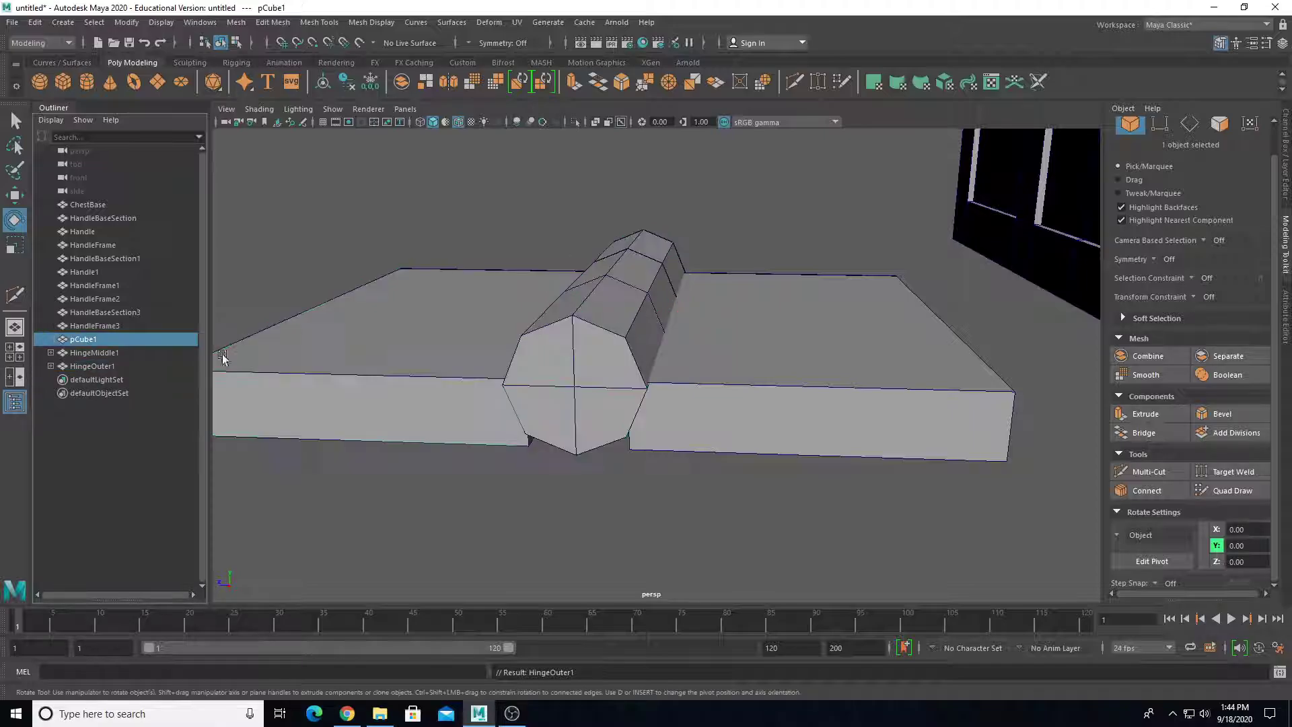
{"action": "key", "text": "f"}
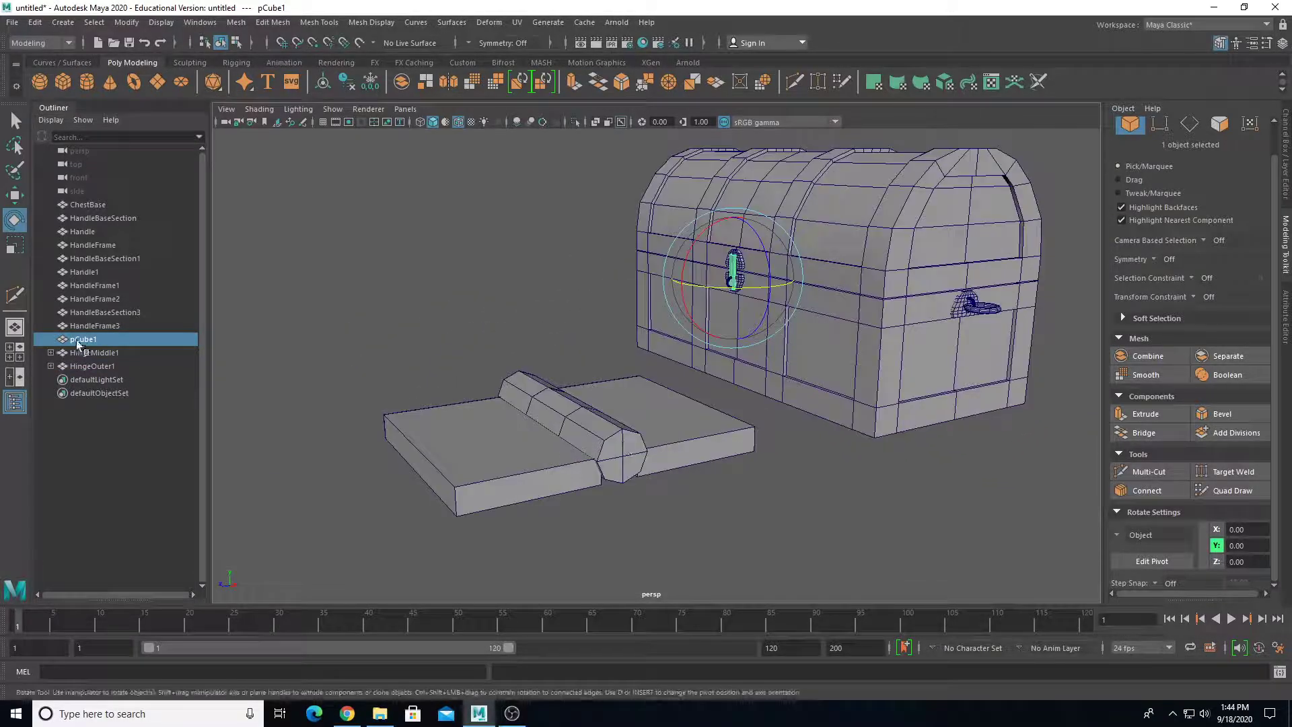
{"action": "double_click", "coordinate": [77, 340]}
{"action": "type", "text": "LockF"}
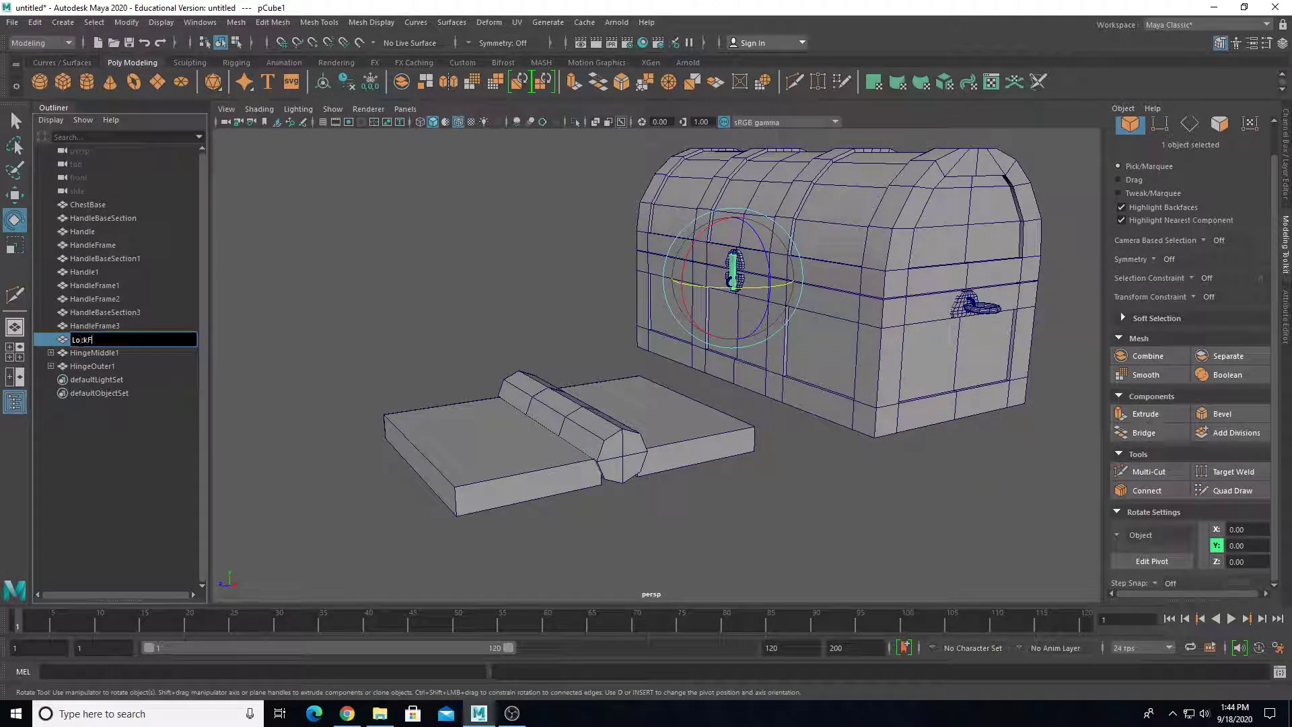
{"action": "type", "text": "lap"}
{"action": "key", "text": "Return"}
Expand both hinge hierarchies and rename the plate under HingeMiddle1 as HingeMiddleCube.
{"action": "left_click", "coordinate": [50, 353]}
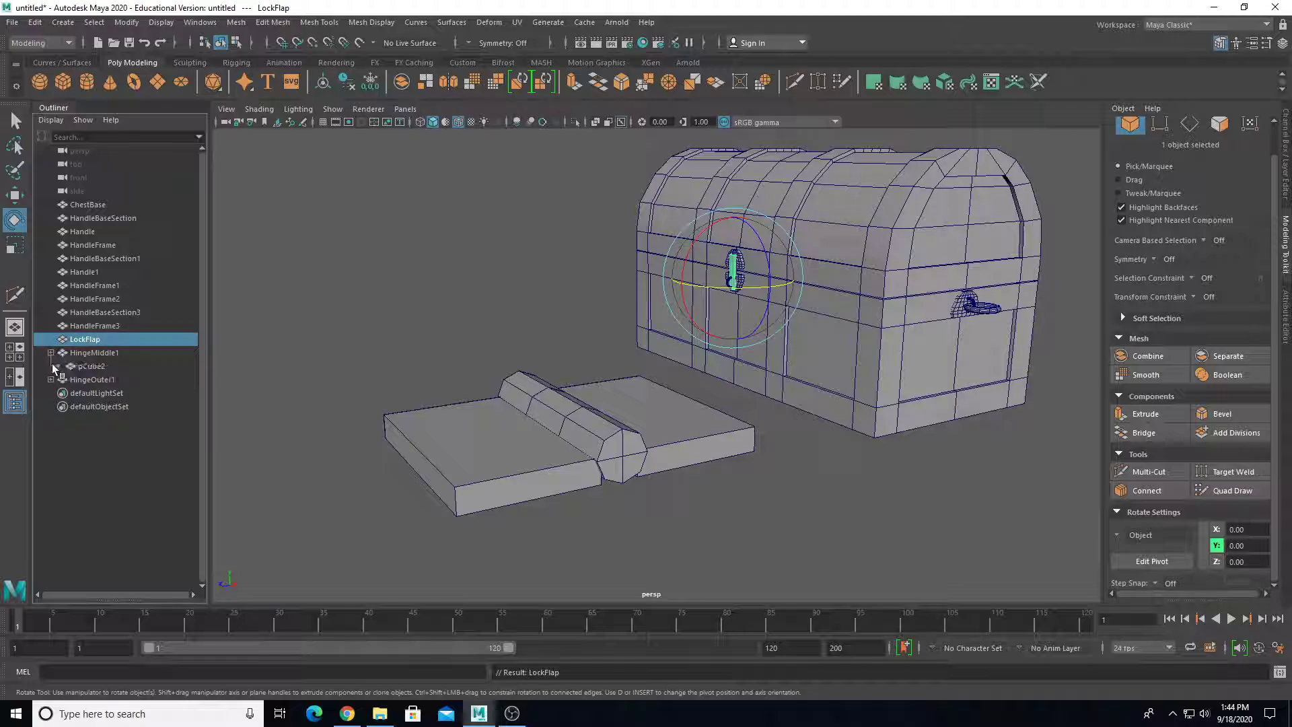
{"action": "left_click", "coordinate": [50, 380]}
{"action": "left_click", "coordinate": [78, 368]}
{"action": "double_click", "coordinate": [87, 367]}
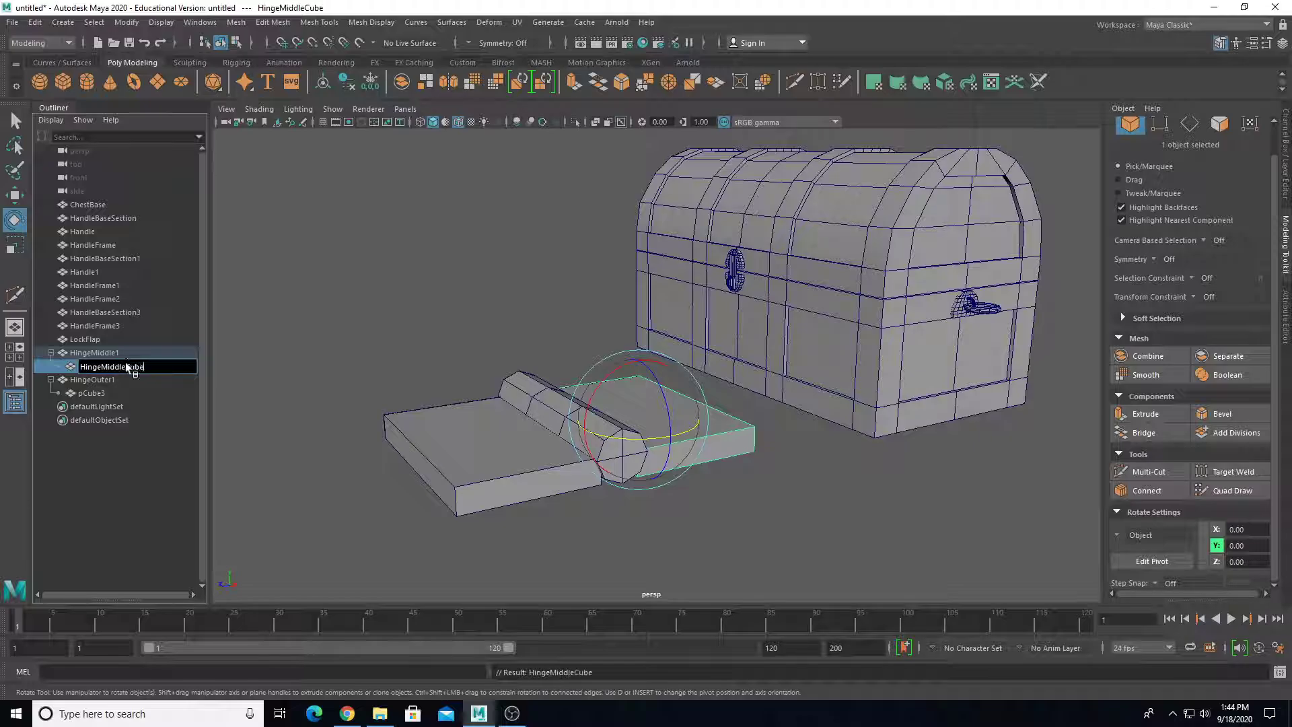
Rename the plate under HingeOuter1 as HingeOuterCube.
{"action": "left_click", "coordinate": [97, 404]}
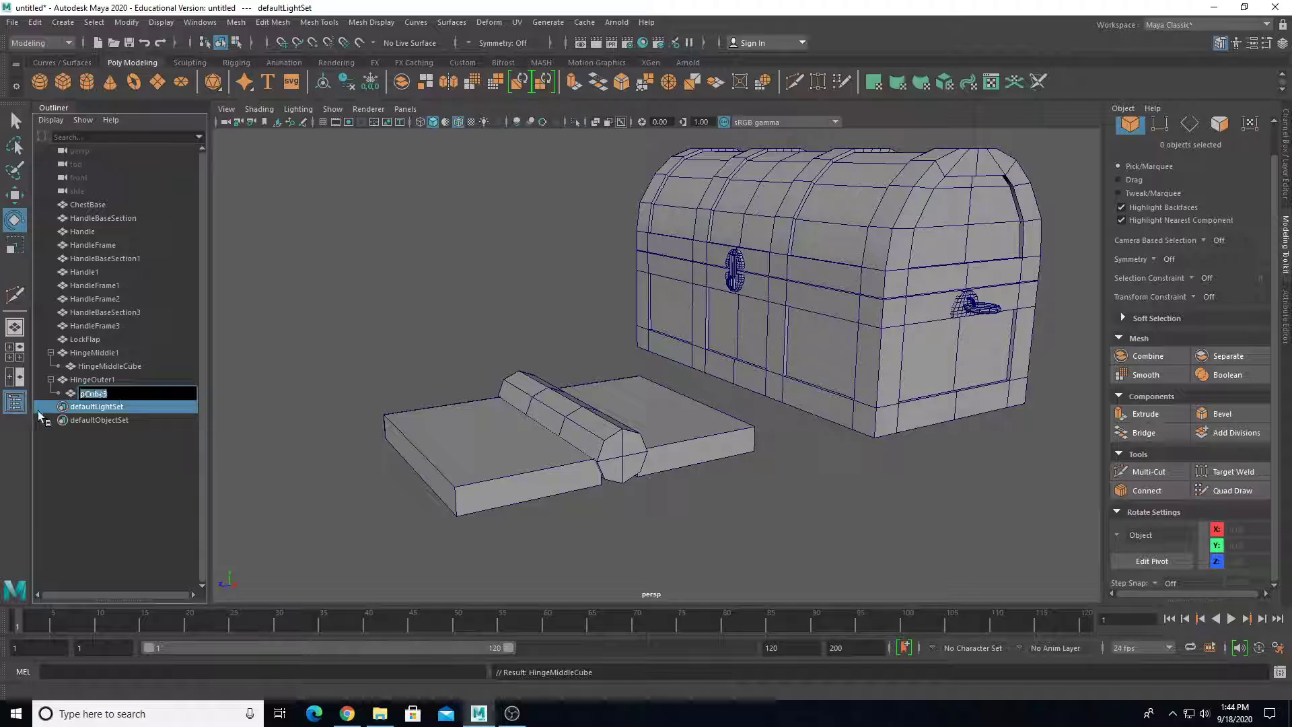
{"action": "type", "text": "Hingeouter"}
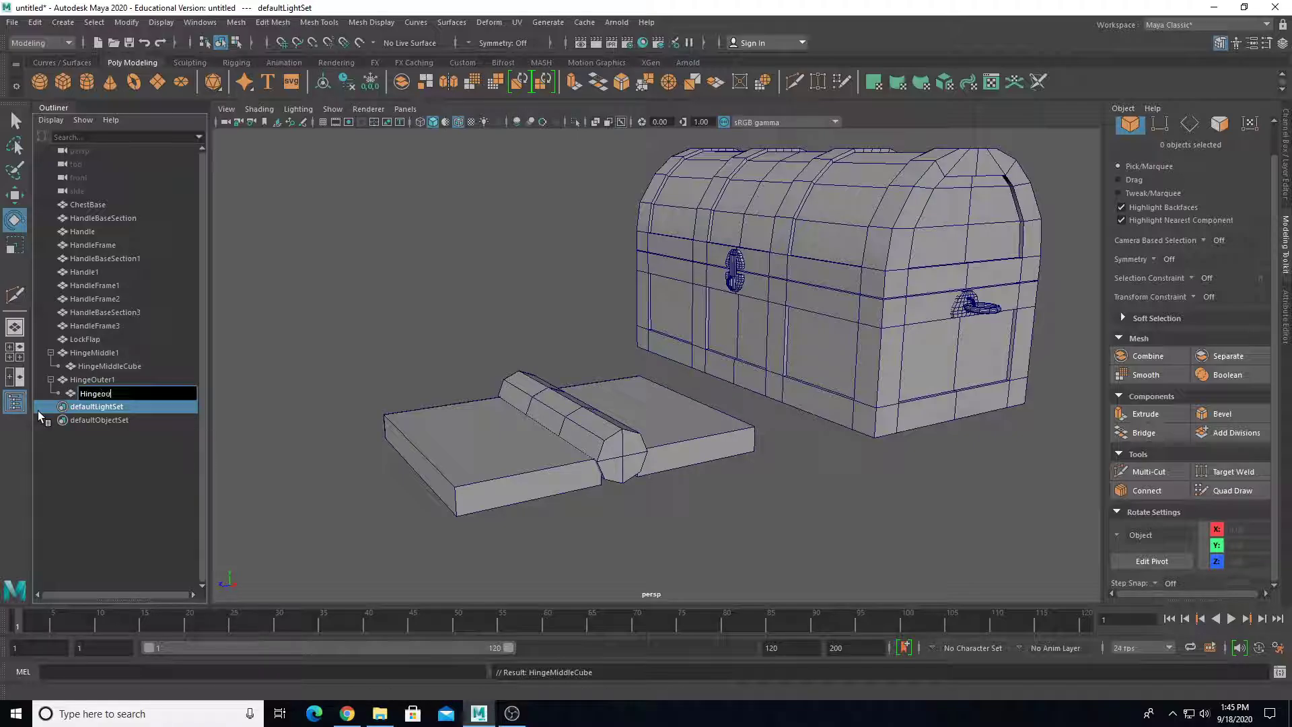
{"action": "key", "text": "BackSpace"}
{"action": "key", "text": "BackSpace"}
{"action": "key", "text": "BackSpace"}
{"action": "key", "text": "BackSpace"}
{"action": "key", "text": "BackSpace"}
{"action": "type", "text": "OuterCube"}
{"action": "key", "text": "Return"}
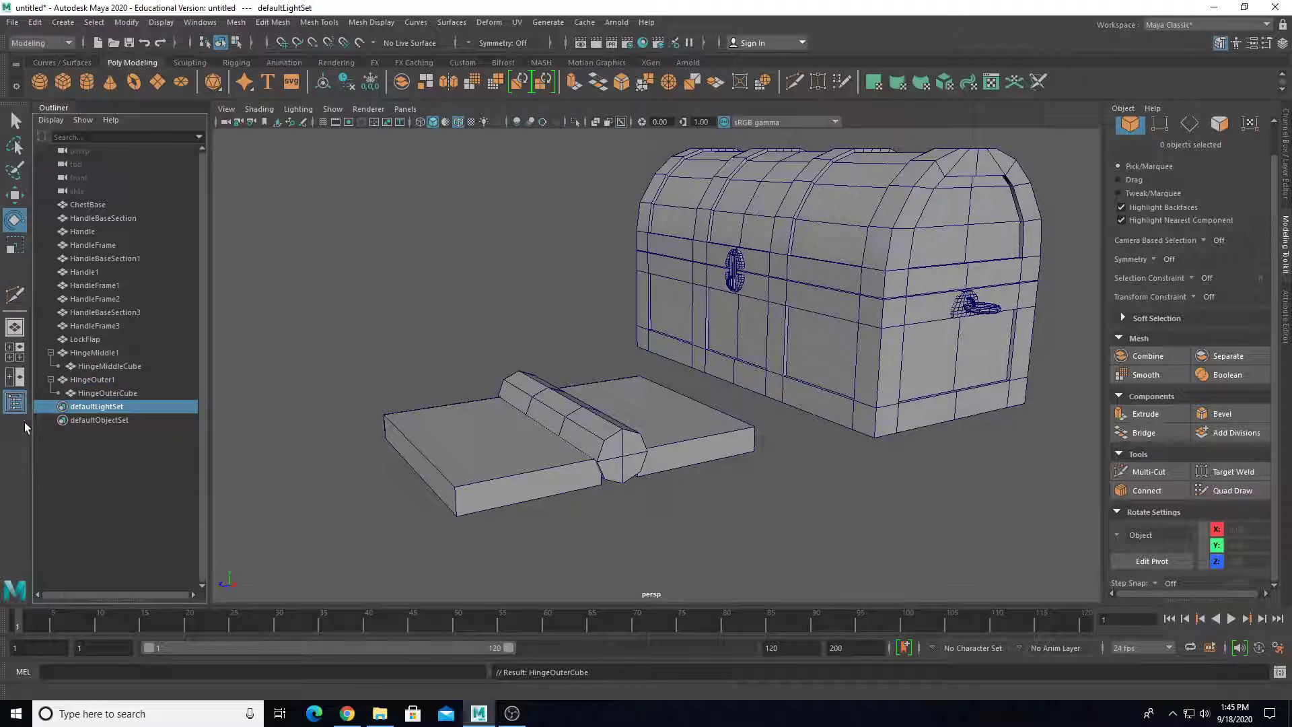
Try to scale HingeMiddle1, HingeMiddleCube and HingeOuter1 down together, and undo the scaling.
{"action": "left_click", "coordinate": [93, 380]}
{"action": "left_click", "coordinate": [109, 352], "text": "shift"}
{"action": "left_click_drag", "start_coordinate": [596, 421], "coordinate": [612, 498], "text": "alt"}
{"action": "scroll", "coordinate": [612, 499], "scroll_direction": "up", "scroll_amount": 3}
{"action": "key", "text": "r"}
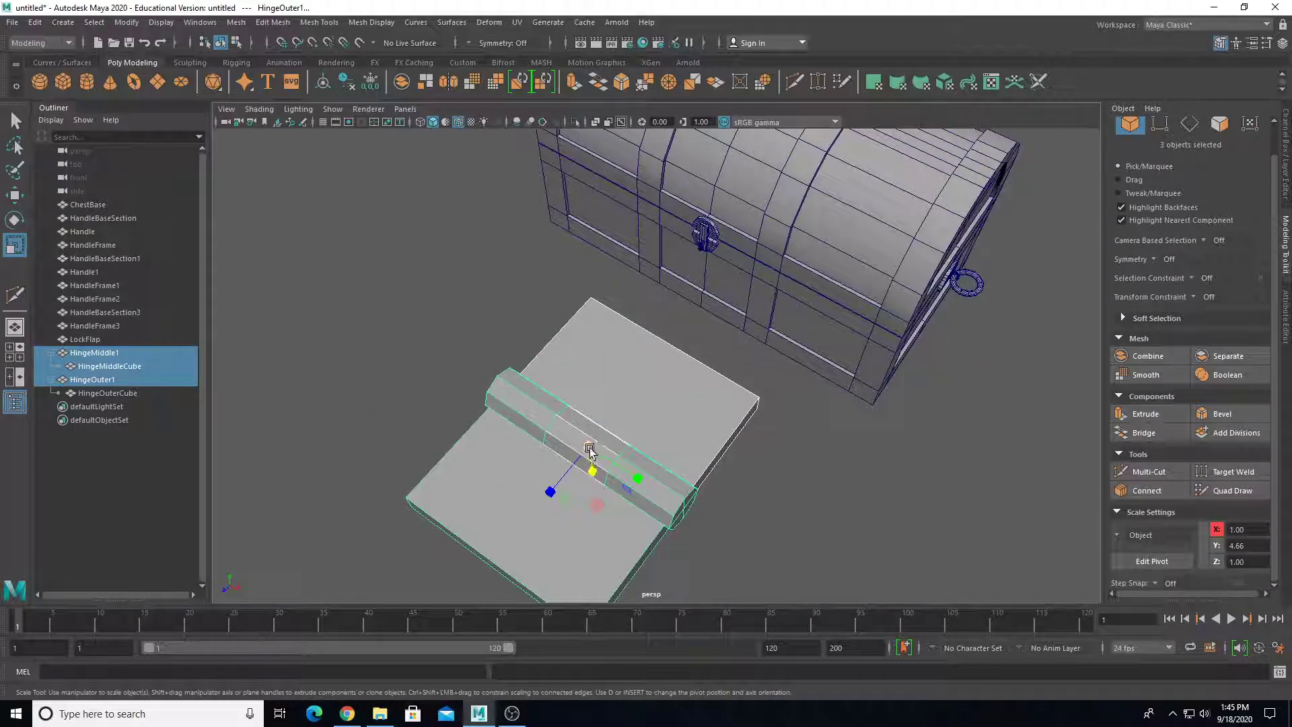
{"action": "left_click_drag", "start_coordinate": [589, 450], "coordinate": [563, 513]}
{"action": "scroll", "coordinate": [461, 438], "scroll_direction": "up", "scroll_amount": 3}
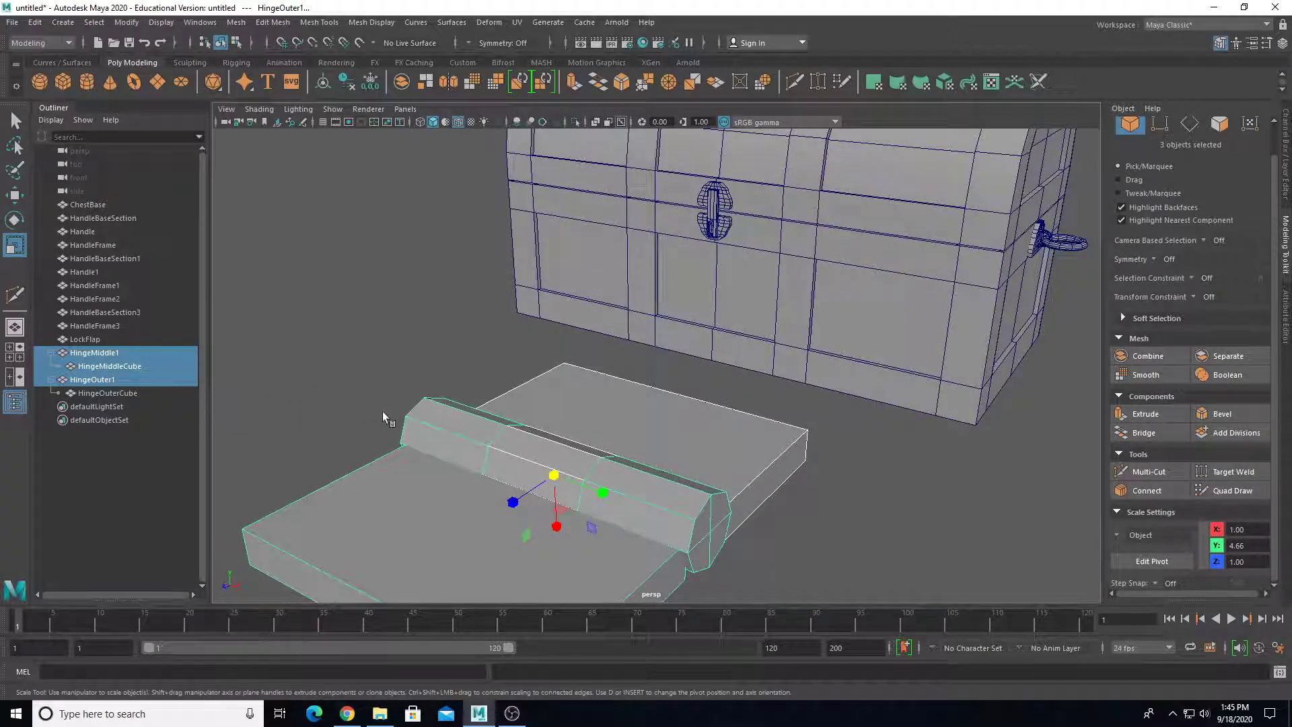
Delete the construction history of the selected hinge parts and clear the selection.
{"action": "left_click", "coordinate": [35, 24]}
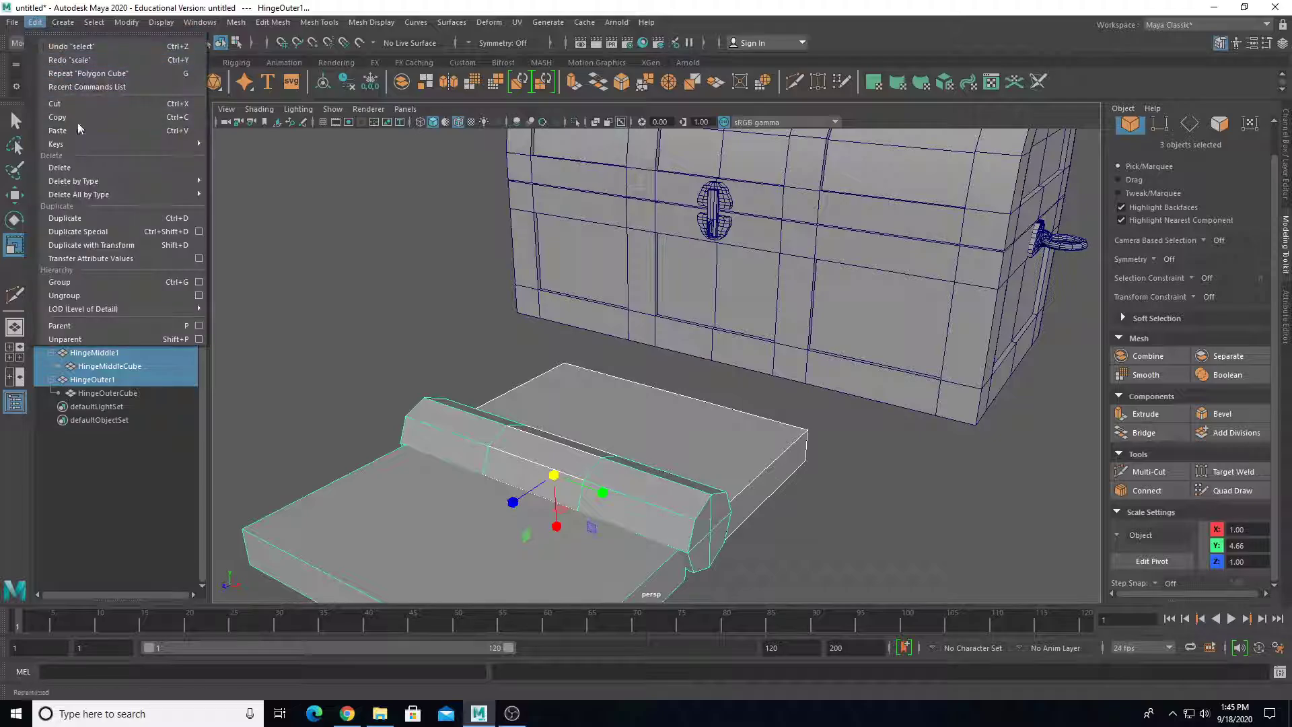
{"action": "left_click", "coordinate": [225, 183]}
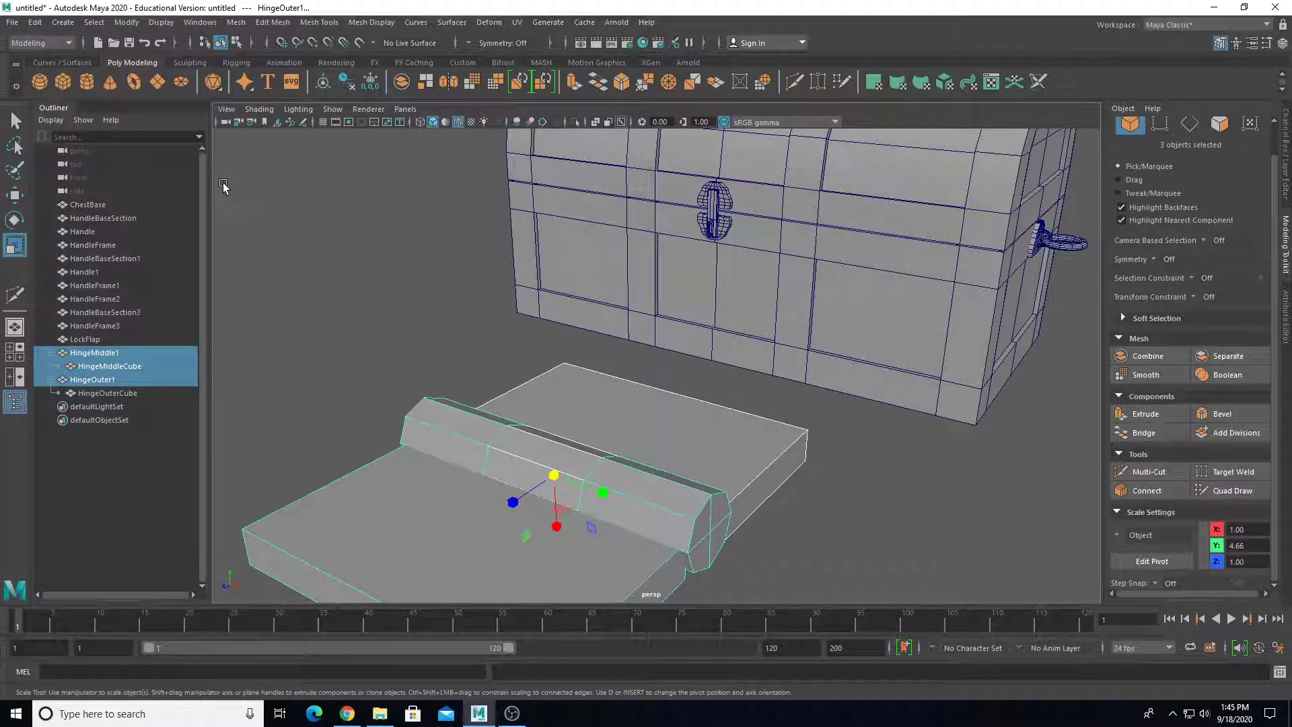
{"action": "left_click", "coordinate": [222, 184]}
Select only the parents HingeMiddle1 and HingeOuter1, try scaling the hinge down uniformly, and undo it.
{"action": "left_click", "coordinate": [88, 352]}
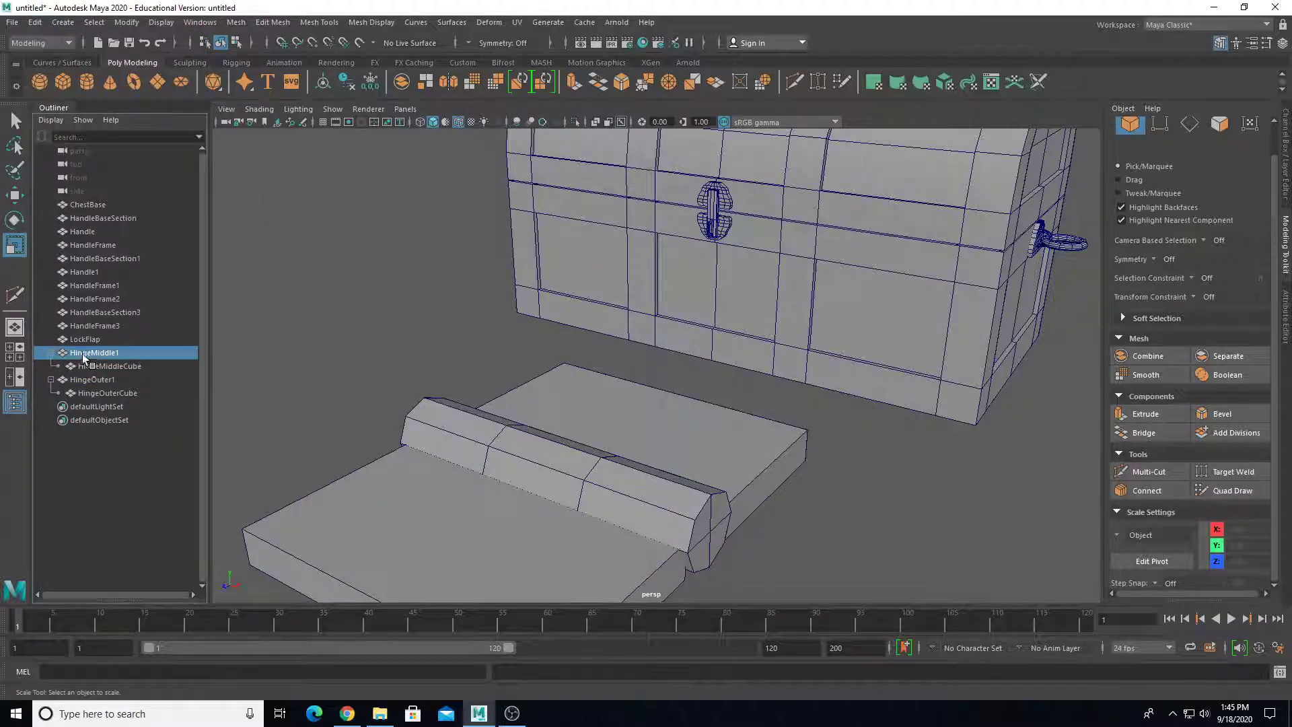
{"action": "left_click", "coordinate": [50, 365]}
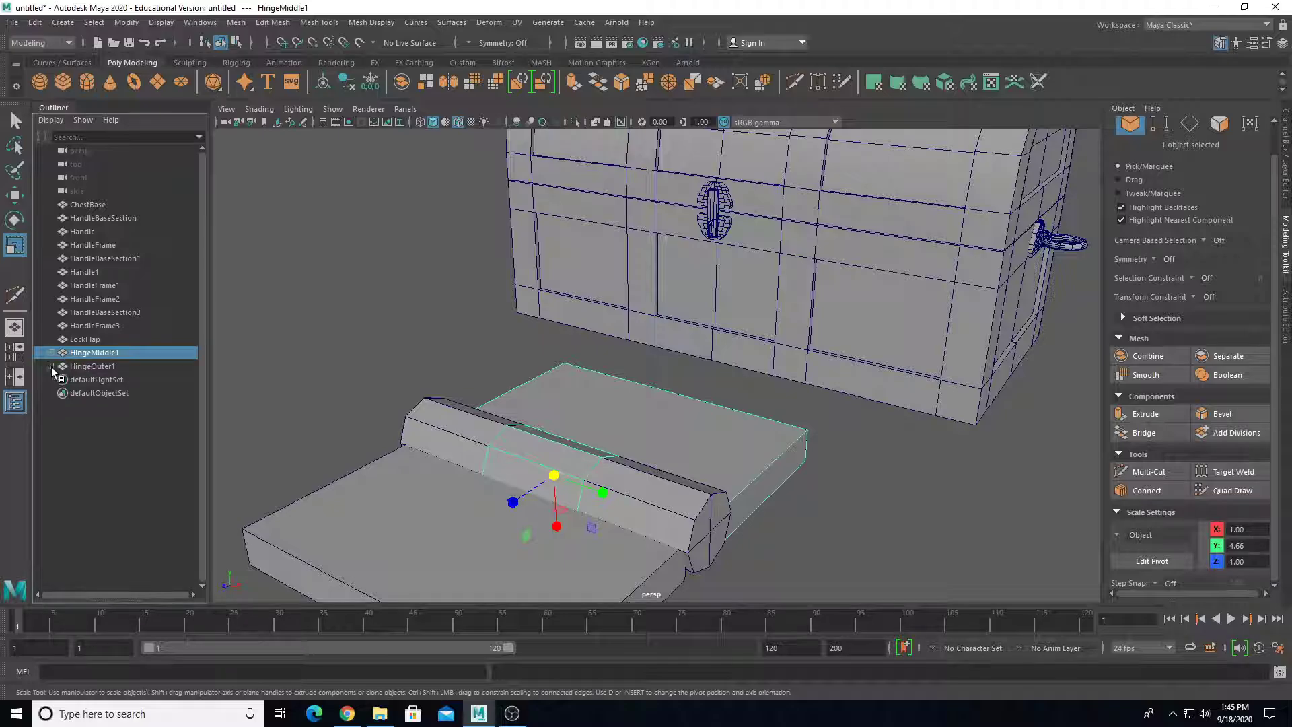
{"action": "left_click", "coordinate": [92, 366], "text": "ctrl"}
{"action": "scroll", "coordinate": [428, 441], "scroll_direction": "down", "scroll_amount": 5}
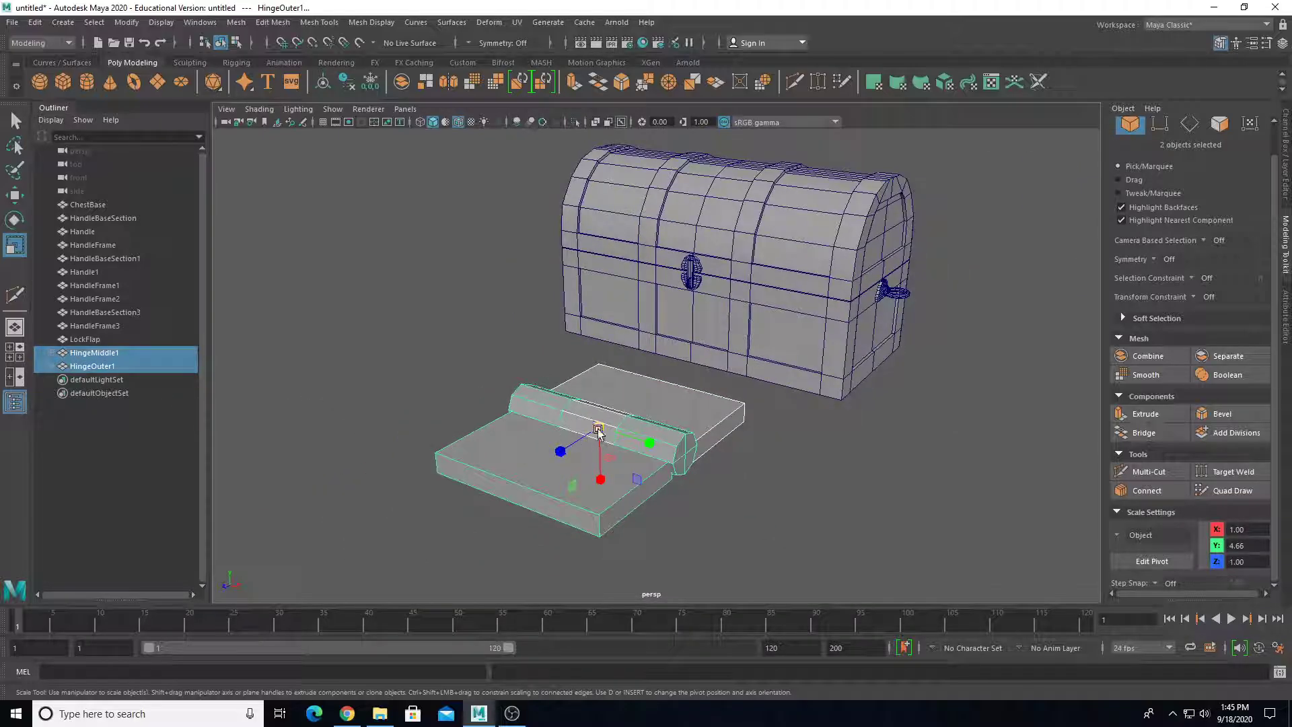
{"action": "left_click_drag", "start_coordinate": [598, 429], "coordinate": [476, 490]}
{"action": "key", "text": "ctrl+z"}
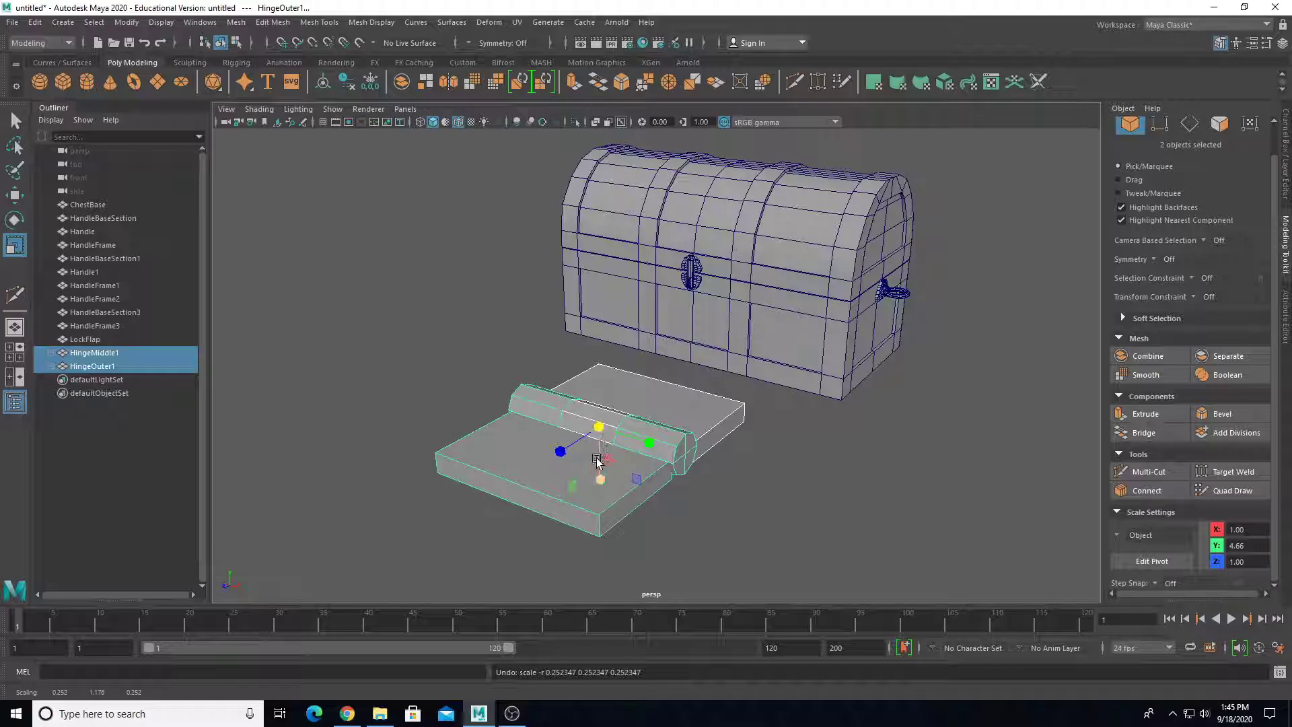
Rotate the whole hinge about its barrel axis until both plates stand vertically.
{"action": "left_click_drag", "start_coordinate": [597, 469], "coordinate": [533, 470], "text": "alt"}
{"action": "key", "text": "e"}
{"action": "left_click_drag", "start_coordinate": [551, 371], "coordinate": [554, 432]}
{"action": "scroll", "coordinate": [542, 408], "scroll_direction": "up", "scroll_amount": 3}
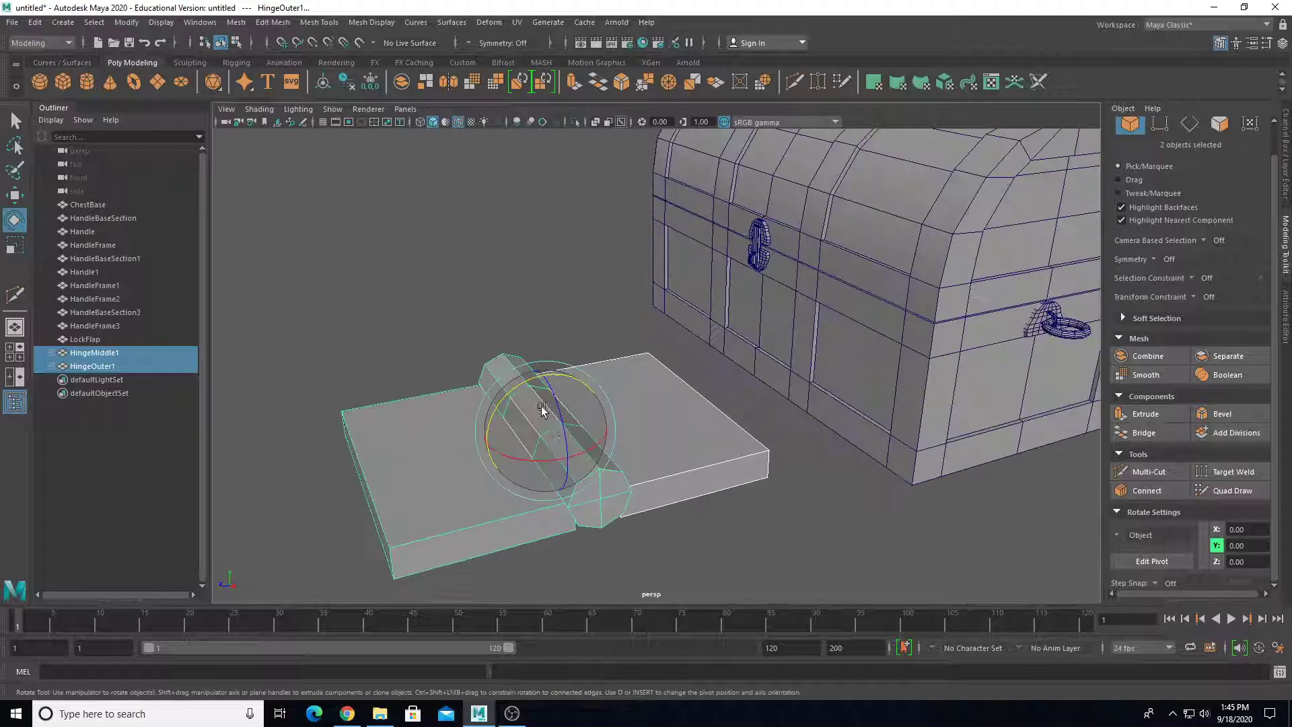
{"action": "middle_click_drag", "start_coordinate": [542, 408], "coordinate": [528, 353], "text": "alt"}
{"action": "left_click_drag", "start_coordinate": [538, 364], "coordinate": [507, 349], "text": "alt"}
{"action": "scroll", "coordinate": [587, 296], "scroll_direction": "down", "scroll_amount": 5}
Move the hinge behind the chest, scale it down to fit, and bring it close to the back face.
{"action": "key", "text": "w"}
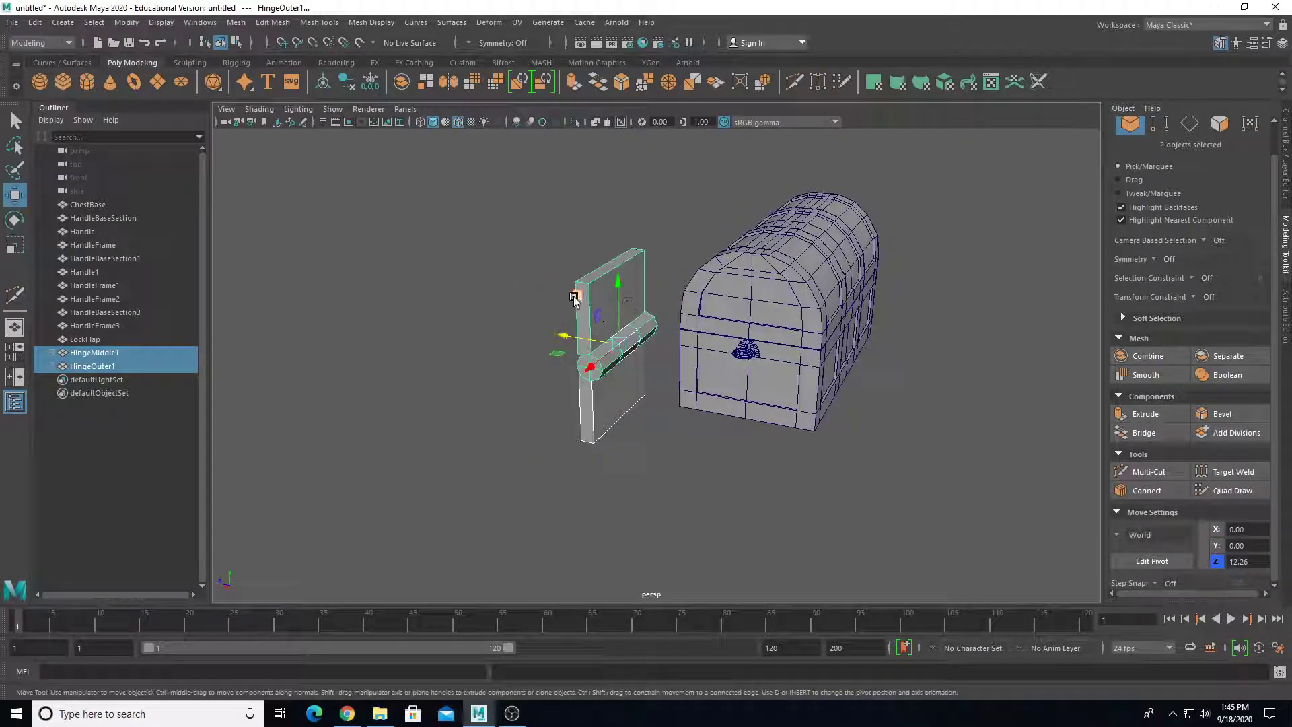
{"action": "left_click_drag", "start_coordinate": [575, 299], "coordinate": [788, 346]}
{"action": "key", "text": "r"}
{"action": "key", "text": "w"}
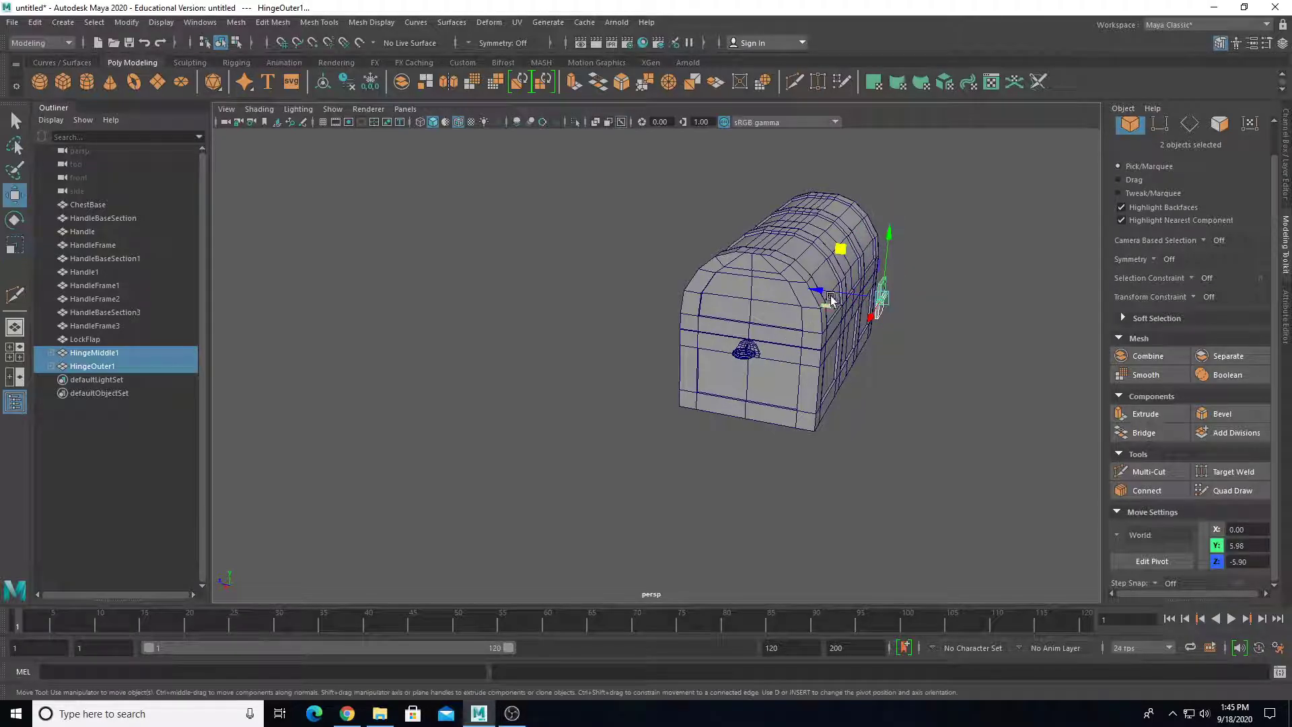
{"action": "left_click_drag", "start_coordinate": [832, 299], "coordinate": [807, 296]}
{"action": "key", "text": "f"}
{"action": "scroll", "coordinate": [770, 333], "scroll_direction": "down", "scroll_amount": 3}
{"action": "left_click_drag", "start_coordinate": [770, 344], "coordinate": [718, 404], "text": "alt"}
Seat the hinge against the chest's back with its barrel on the lid seam, at Y 5.37 and Z -4.33.
{"action": "scroll", "coordinate": [689, 377], "scroll_direction": "down", "scroll_amount": 4}
{"action": "left_click_drag", "start_coordinate": [649, 322], "coordinate": [660, 367]}
{"action": "key", "text": "f"}
{"action": "scroll", "coordinate": [640, 369], "scroll_direction": "up", "scroll_amount": 4}
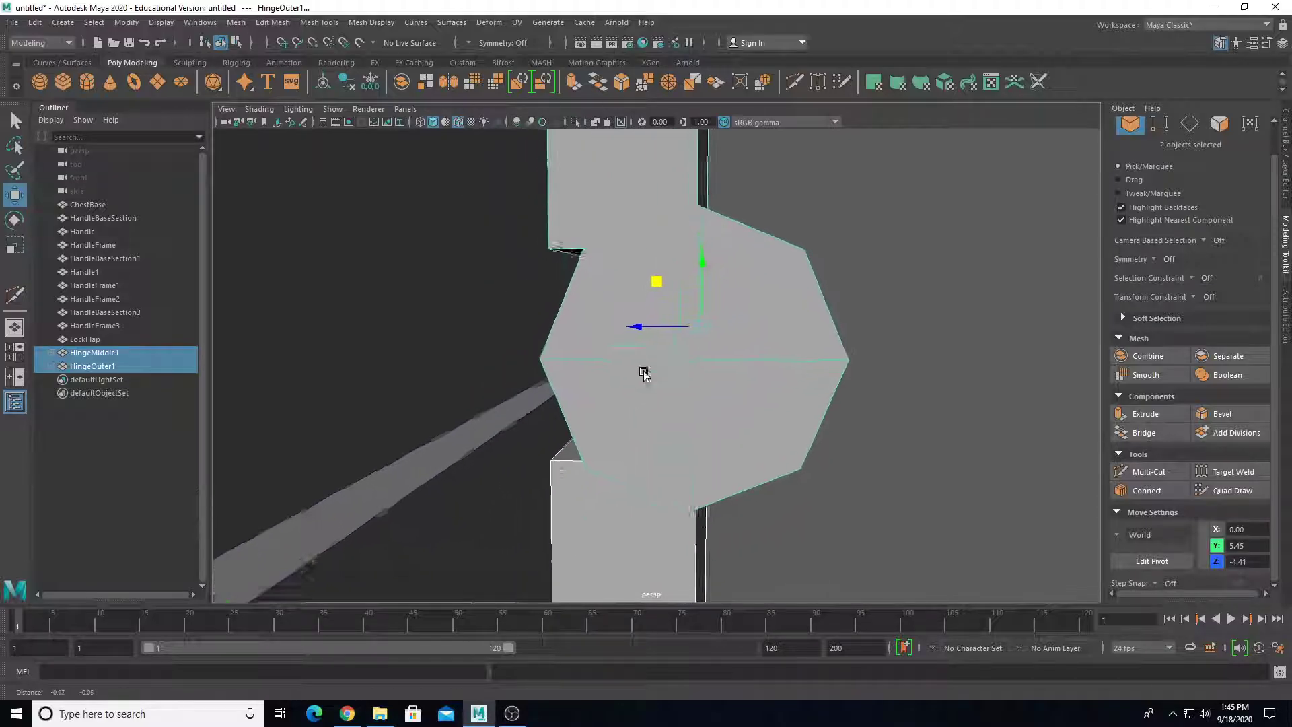
{"action": "left_click_drag", "start_coordinate": [734, 215], "coordinate": [686, 389]}
{"action": "scroll", "coordinate": [629, 310], "scroll_direction": "down", "scroll_amount": 8}
{"action": "key", "text": "r"}
{"action": "key", "text": "w"}
{"action": "scroll", "coordinate": [685, 431], "scroll_direction": "down", "scroll_amount": 5}
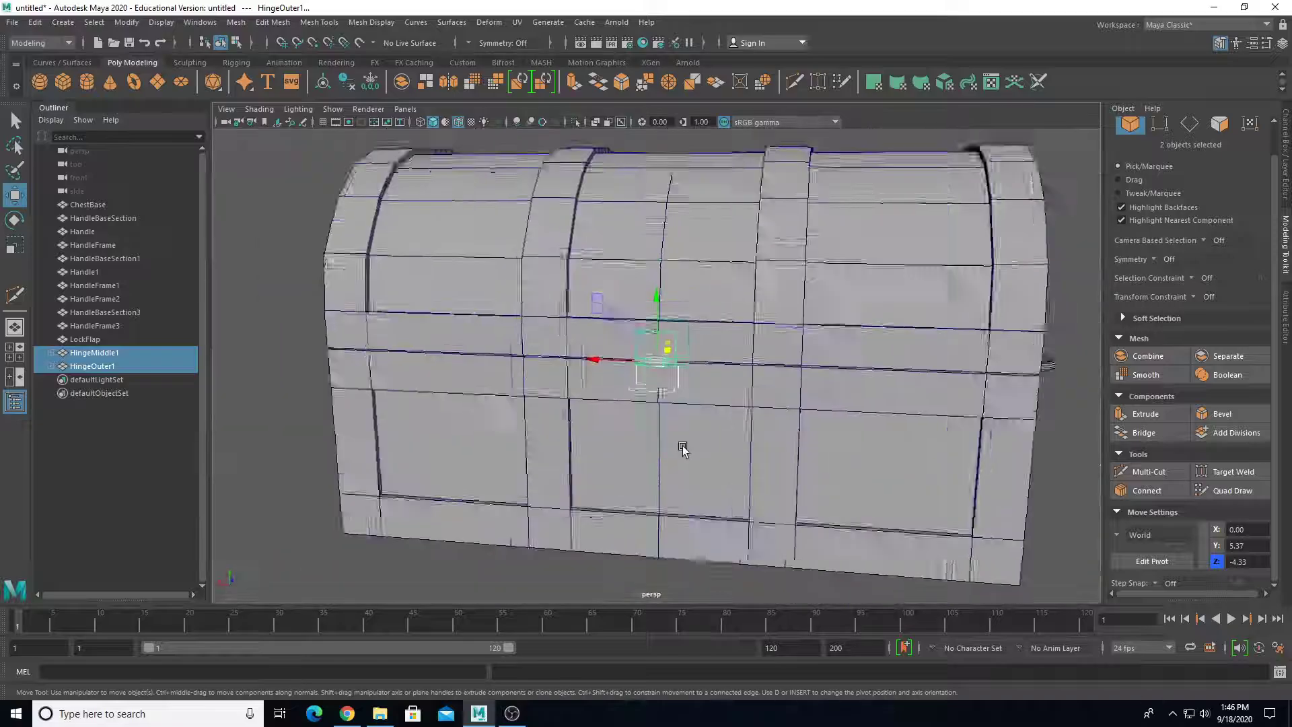
Slide the hinge along the chest's back seam to X 5.34.
{"action": "scroll", "coordinate": [677, 421], "scroll_direction": "up", "scroll_amount": 3}
{"action": "middle_click_drag", "start_coordinate": [675, 415], "coordinate": [740, 370], "text": "alt"}
{"action": "left_click_drag", "start_coordinate": [658, 314], "coordinate": [347, 382]}
Duplicate the hinge and slide the copy to the opposite end of the chest's back, at X -5.54.
{"action": "key", "text": "ctrl+d"}
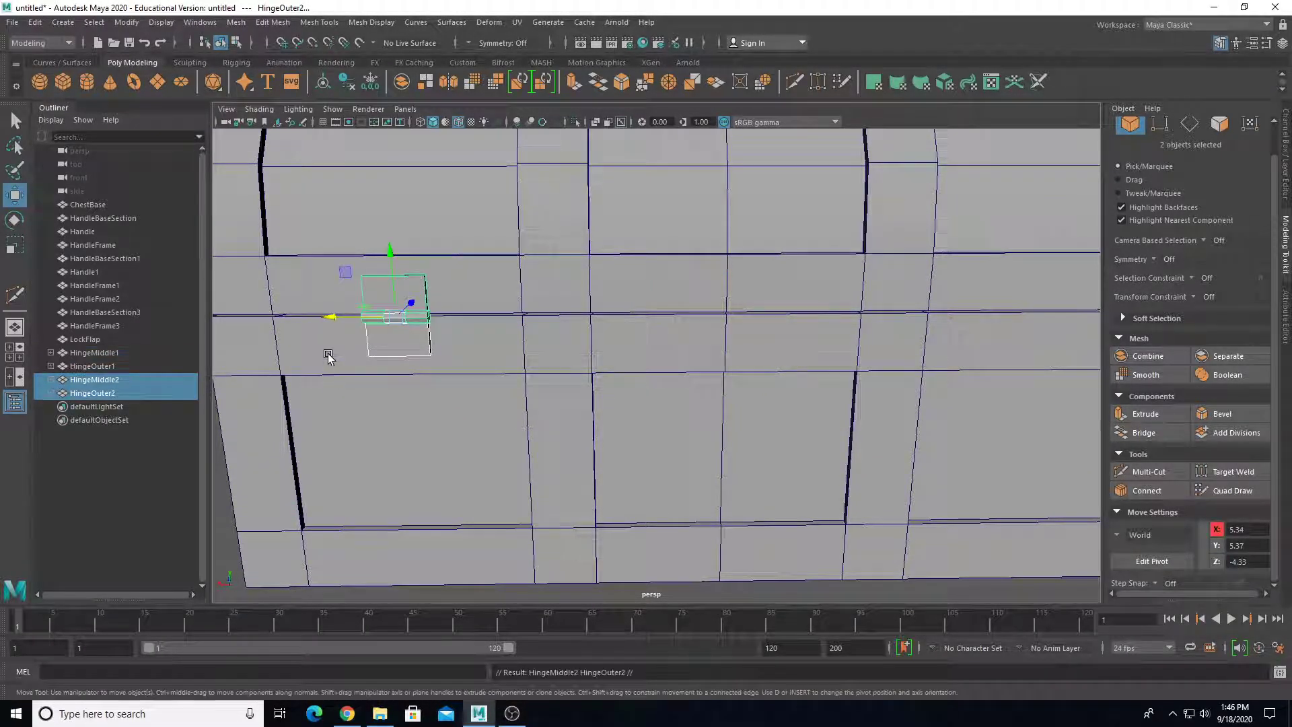
{"action": "left_click_drag", "start_coordinate": [332, 318], "coordinate": [956, 311]}
{"action": "middle_click_drag", "start_coordinate": [831, 349], "coordinate": [755, 349], "text": "alt"}
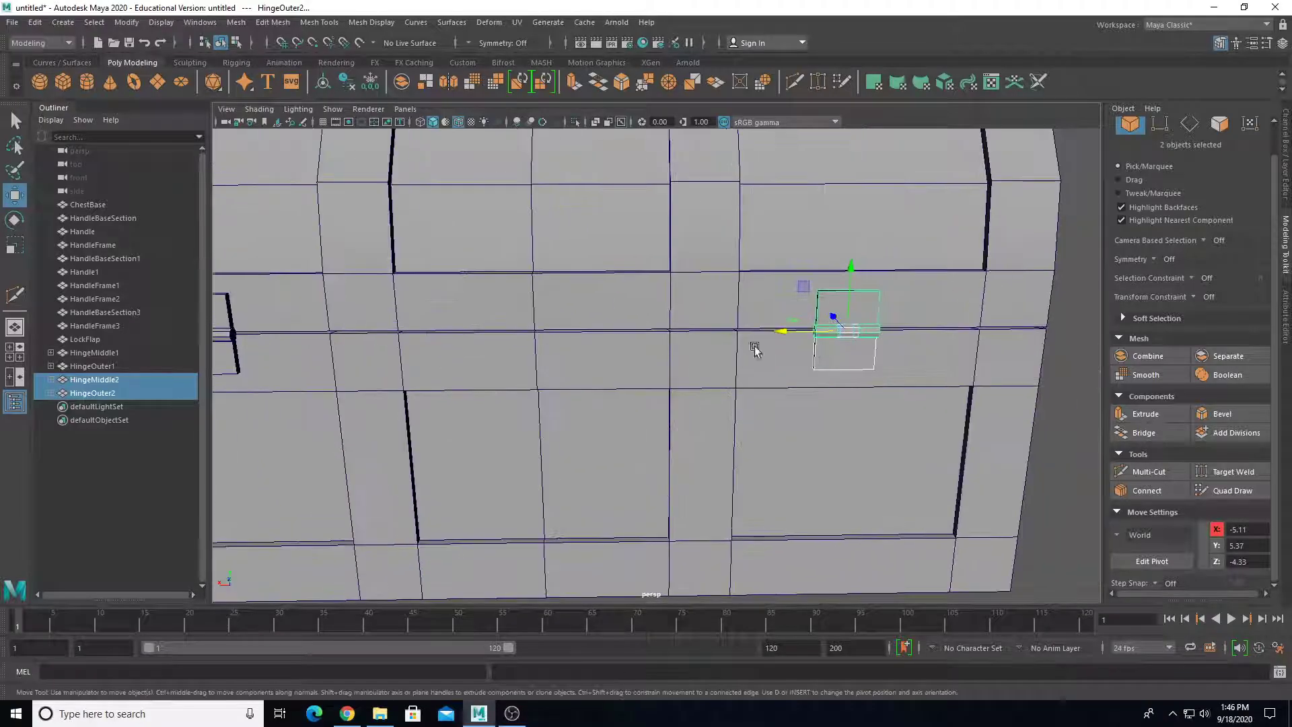
{"action": "left_click_drag", "start_coordinate": [787, 331], "coordinate": [874, 393]}
Duplicate the second hinge and move the copy to the chest's front side, at Z 4.13.
{"action": "scroll", "coordinate": [690, 387], "scroll_direction": "down", "scroll_amount": 6}
{"action": "key", "text": "ctrl+d"}
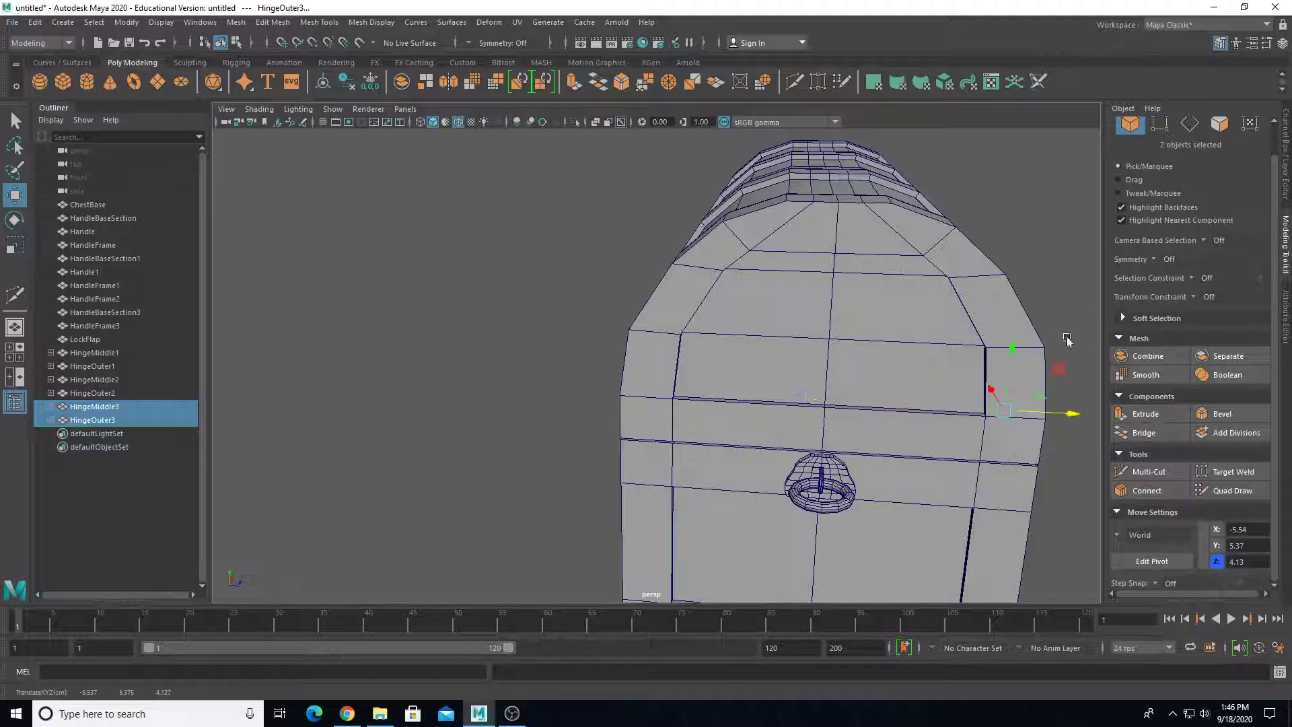
{"action": "left_click_drag", "start_coordinate": [1068, 342], "coordinate": [680, 418], "text": "alt"}
{"action": "middle_click_drag", "start_coordinate": [679, 418], "coordinate": [751, 406], "text": "alt"}
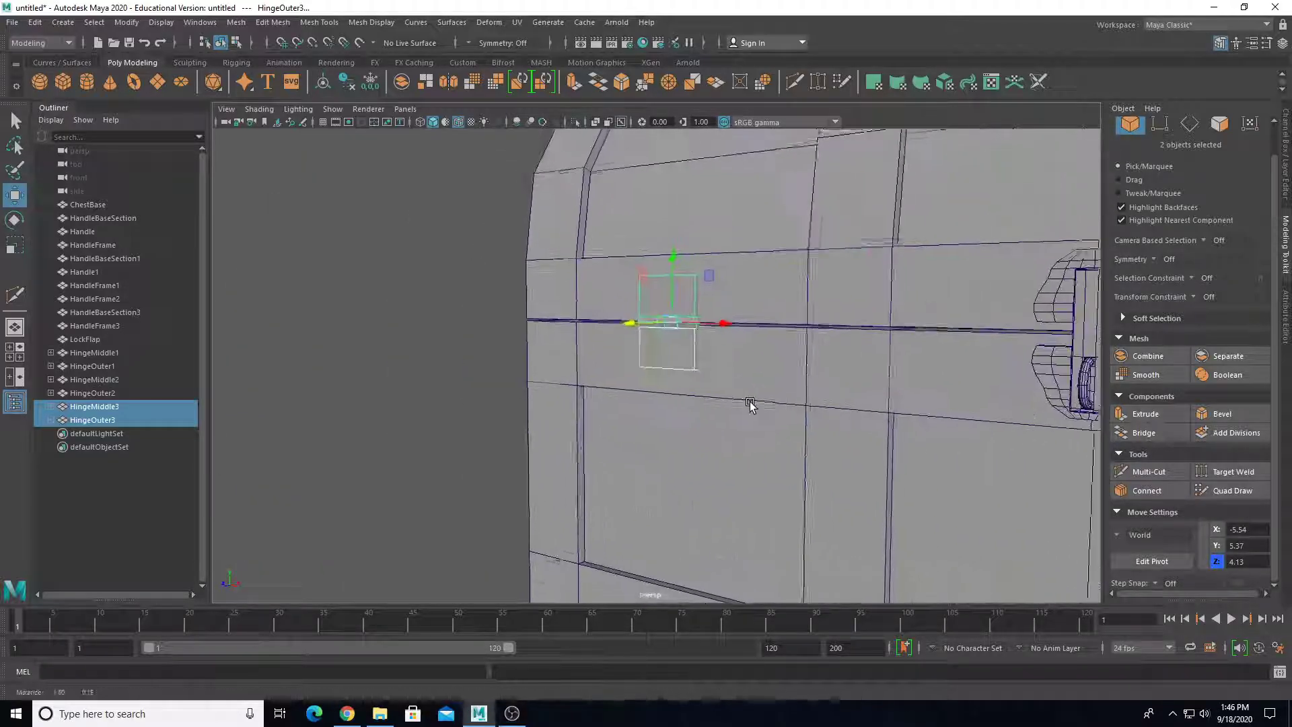
{"action": "left_click_drag", "start_coordinate": [751, 404], "coordinate": [703, 404], "text": "alt"}
Turn the front hinge copy around so its barrel faces away from the chest, and move it out to Z 4.64.
{"action": "left_click_drag", "start_coordinate": [571, 366], "coordinate": [822, 326], "text": "alt"}
{"action": "key", "text": "e"}
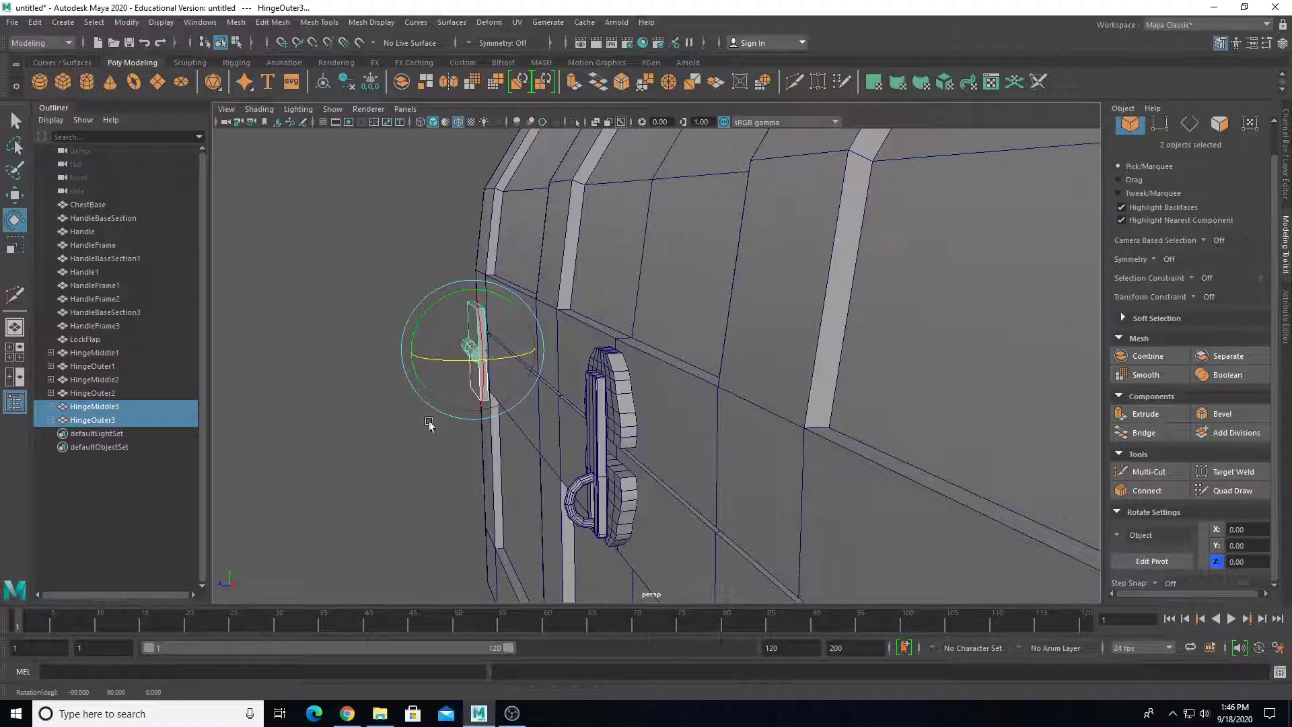
{"action": "left_click_drag", "start_coordinate": [429, 424], "coordinate": [487, 474], "text": "alt"}
{"action": "key", "text": "w"}
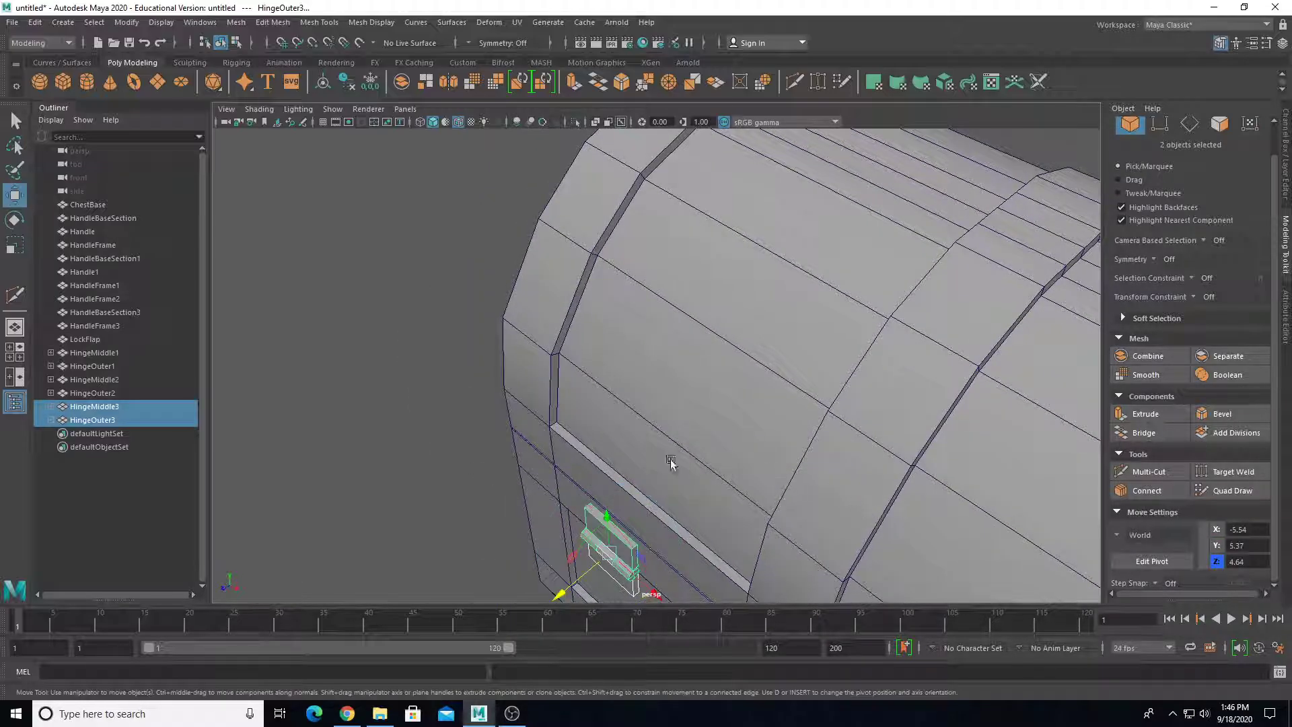
Move the front hinge copy along the chest to the lock in the centre.
{"action": "middle_click_drag", "start_coordinate": [671, 458], "coordinate": [505, 257], "text": "alt"}
{"action": "left_click_drag", "start_coordinate": [462, 392], "coordinate": [556, 299], "text": "alt"}
{"action": "left_click_drag", "start_coordinate": [635, 233], "coordinate": [1067, 204]}
{"action": "key", "text": "f"}
{"action": "left_click_drag", "start_coordinate": [886, 340], "coordinate": [523, 408], "text": "alt"}
Scale the front hinge copy down to roughly the width of the lock flap and place it above the flap.
{"action": "key", "text": "r"}
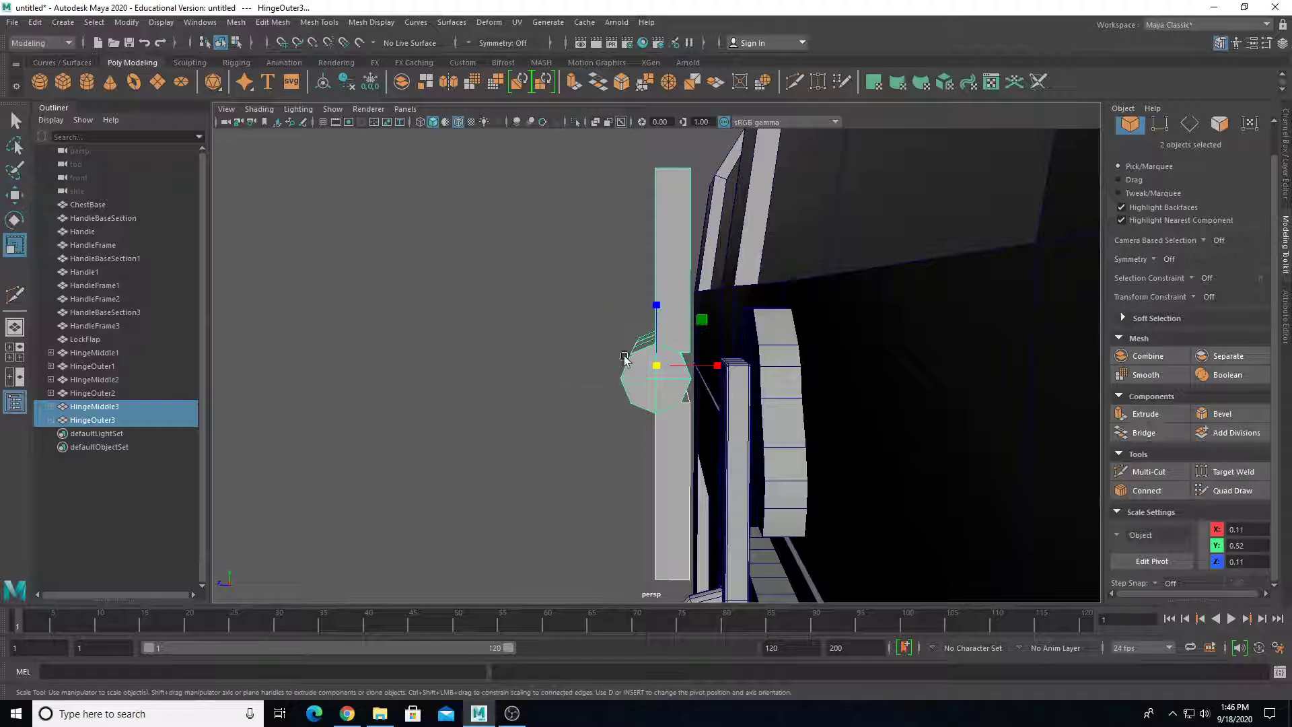
{"action": "left_click_drag", "start_coordinate": [658, 366], "coordinate": [613, 412]}
{"action": "key", "text": "w"}
{"action": "key", "text": "r"}
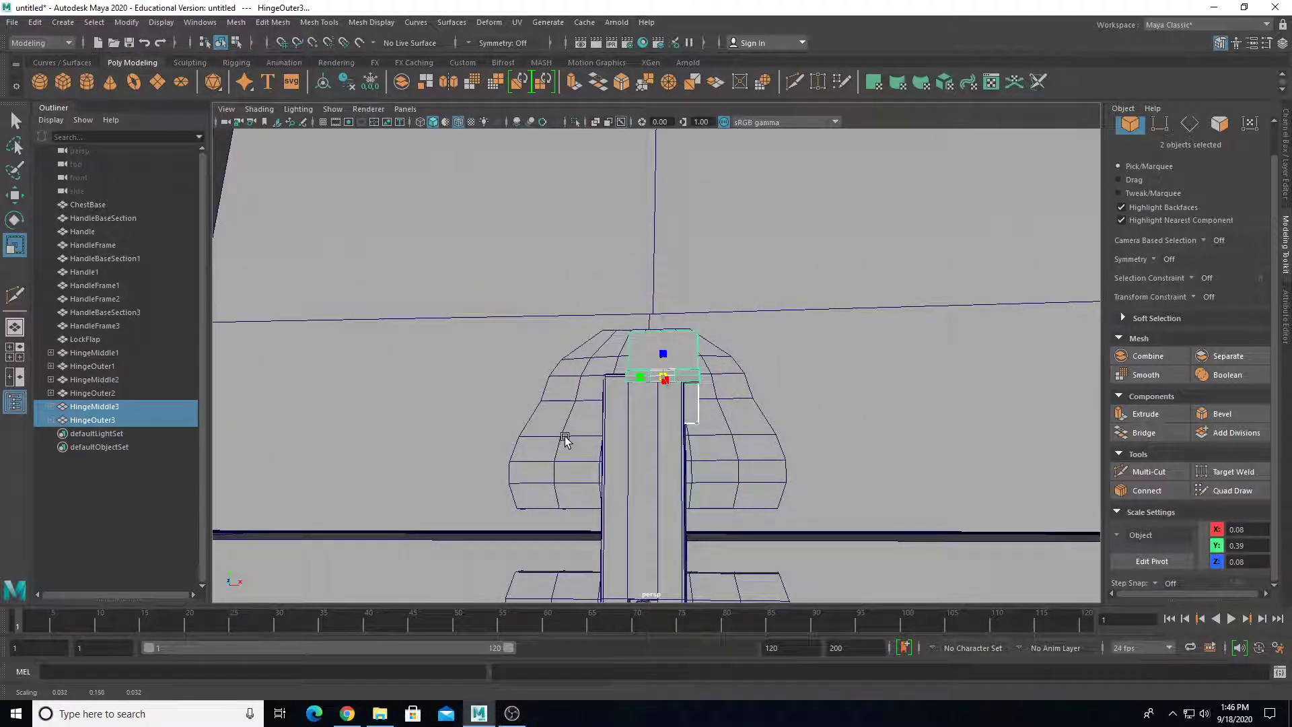
Move the front hinge copy onto the lock flap's upper edge, centred at X 0.00, Y 6.06, Z 4.32.
{"action": "key", "text": "w"}
{"action": "scroll", "coordinate": [614, 418], "scroll_direction": "up", "scroll_amount": 5}
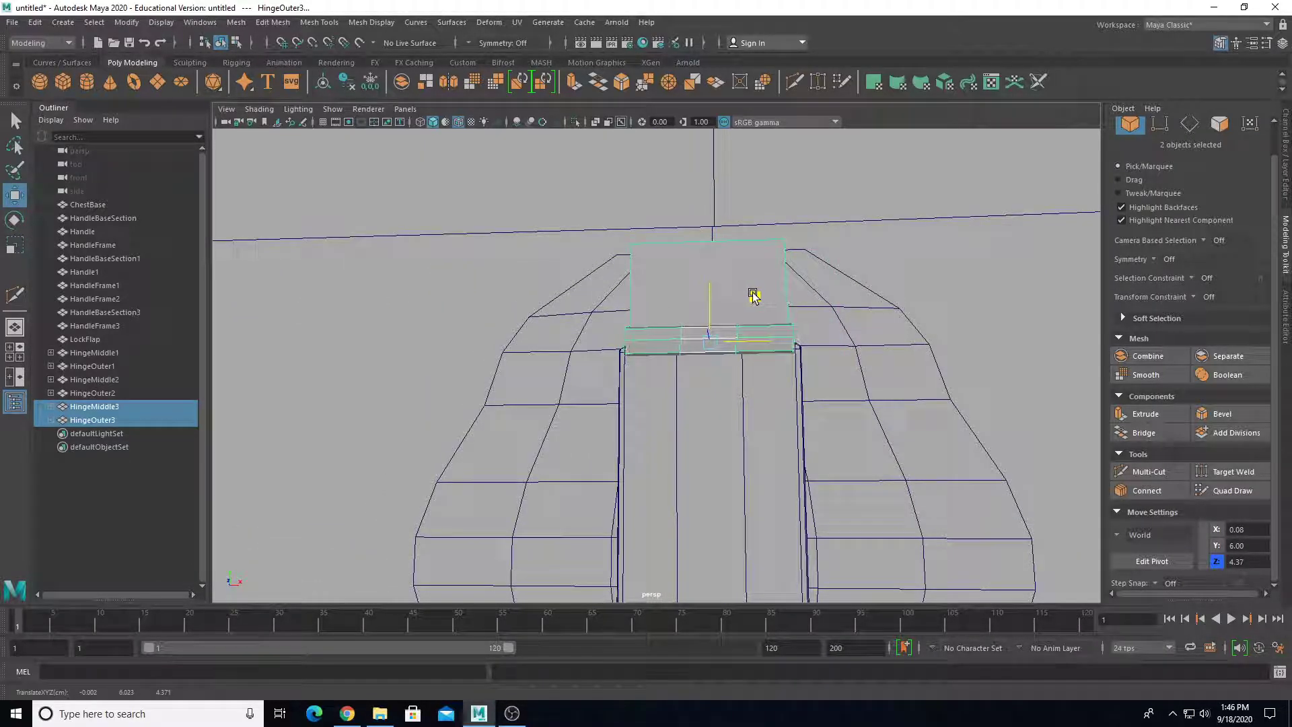
{"action": "left_click_drag", "start_coordinate": [751, 309], "coordinate": [674, 355], "text": "alt"}
{"action": "middle_click_drag", "start_coordinate": [614, 321], "coordinate": [626, 295]}
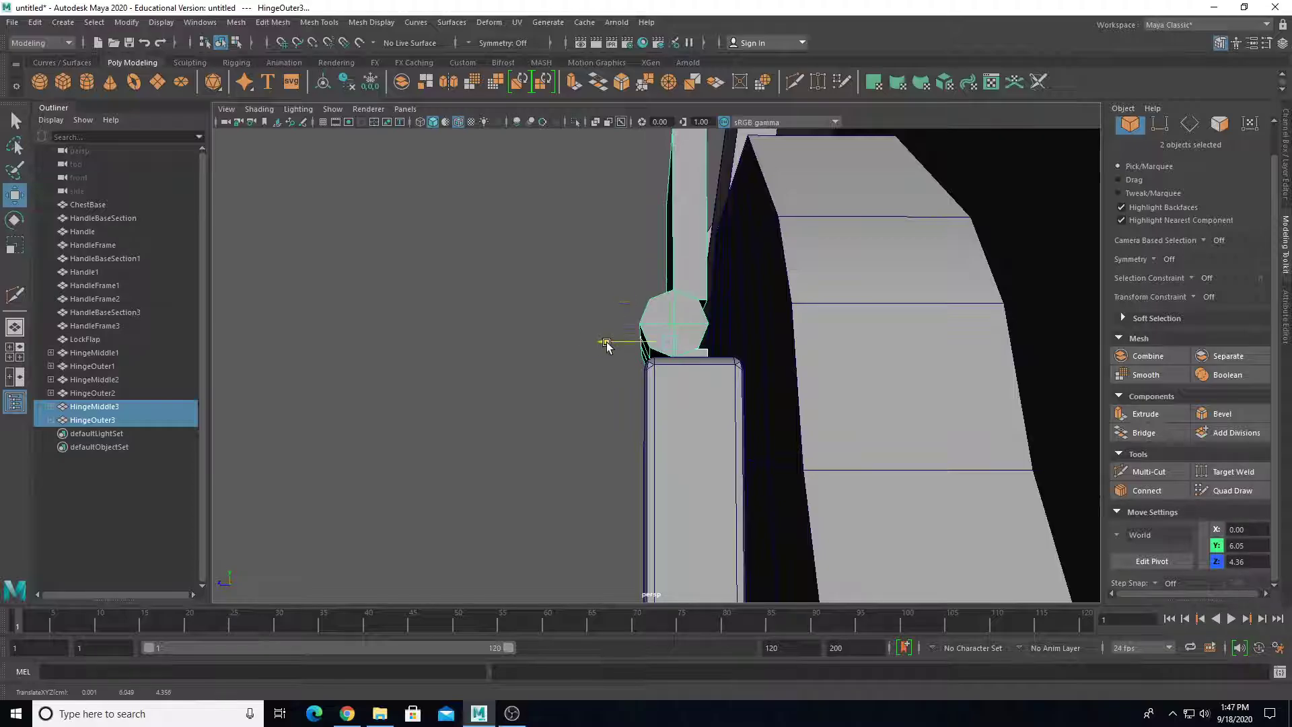
{"action": "middle_click_drag", "start_coordinate": [607, 344], "coordinate": [638, 344]}
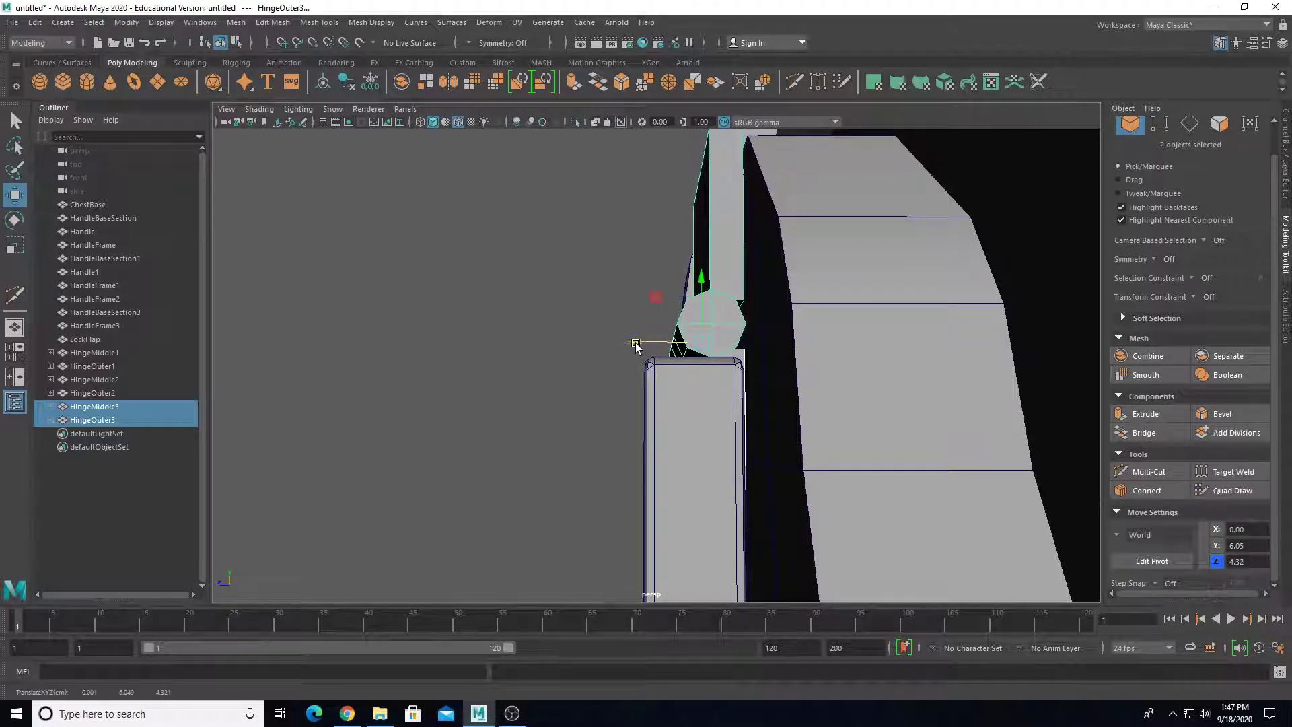
{"action": "left_click_drag", "start_coordinate": [635, 346], "coordinate": [758, 372], "text": "alt"}
{"action": "left_click_drag", "start_coordinate": [665, 271], "coordinate": [606, 280]}
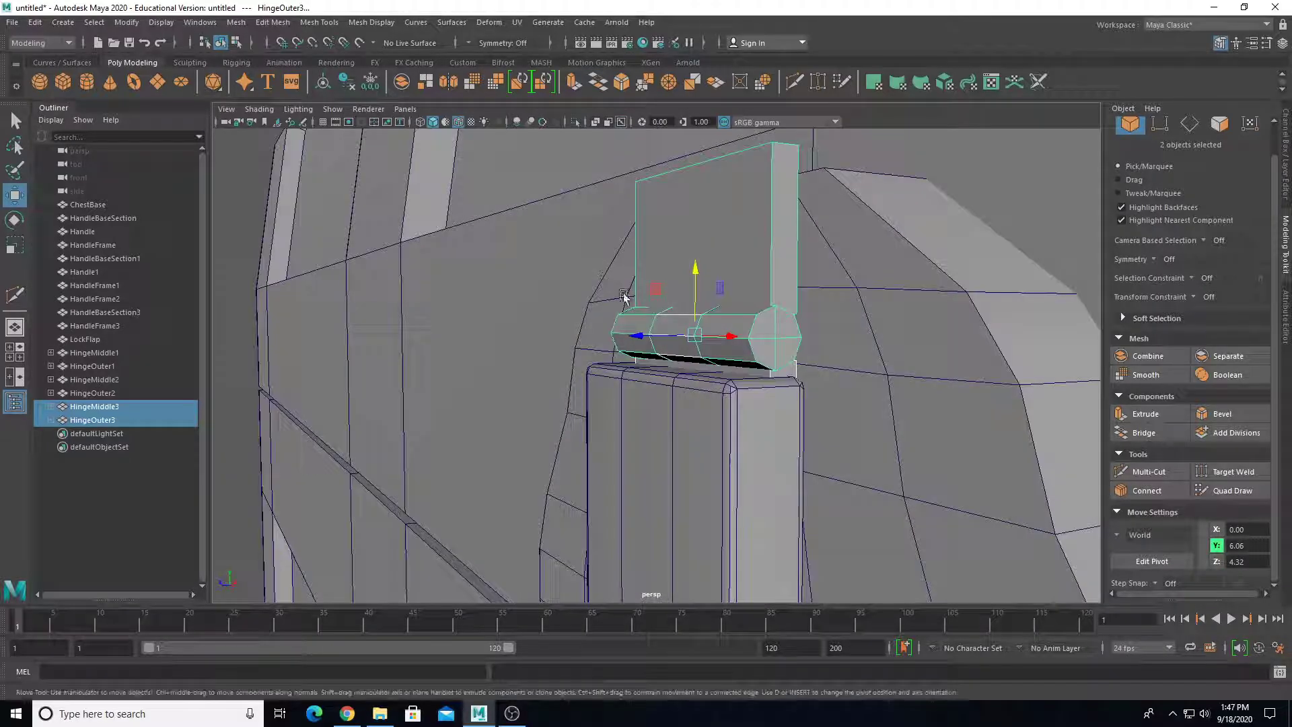
{"action": "left_click_drag", "start_coordinate": [636, 323], "coordinate": [686, 316], "text": "alt"}
Shorten the front hinge's upper plate by lowering its four top vertices to Y 6.25.
{"action": "left_click", "coordinate": [719, 241]}
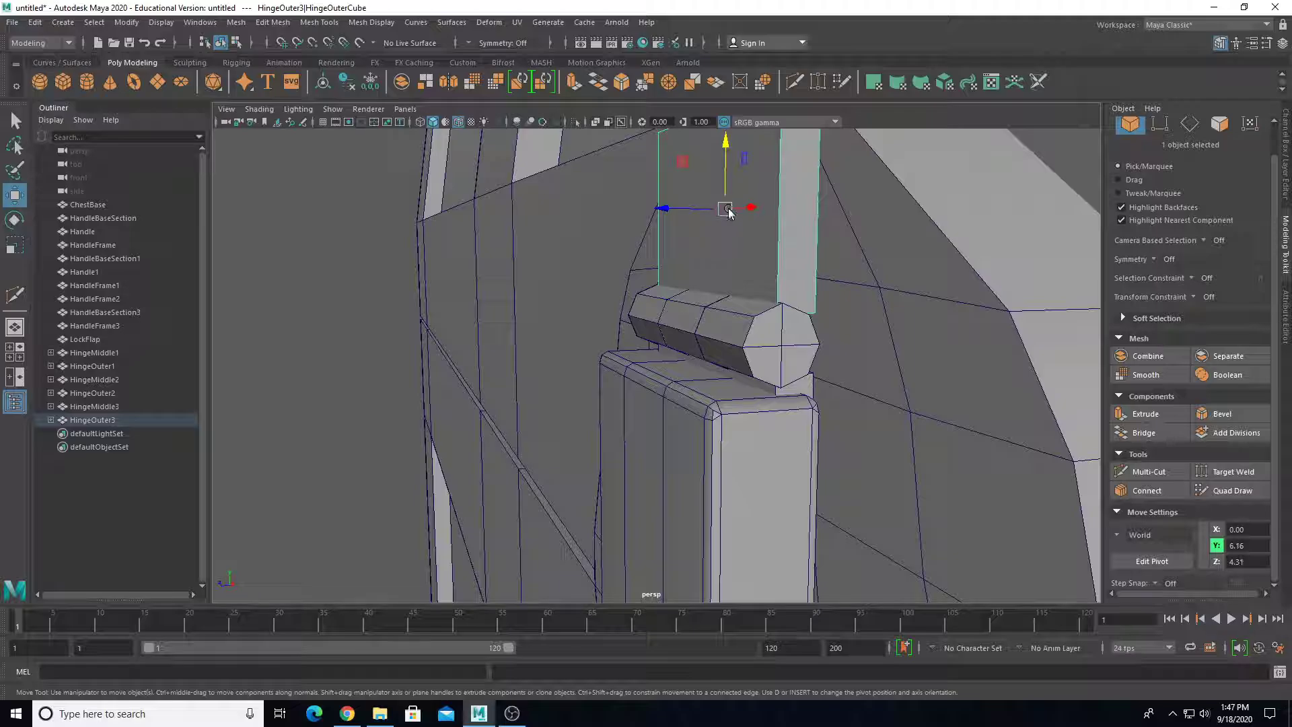
{"action": "right_click_drag", "start_coordinate": [728, 210], "coordinate": [686, 209]}
{"action": "left_click_drag", "start_coordinate": [686, 210], "coordinate": [619, 180], "text": "alt"}
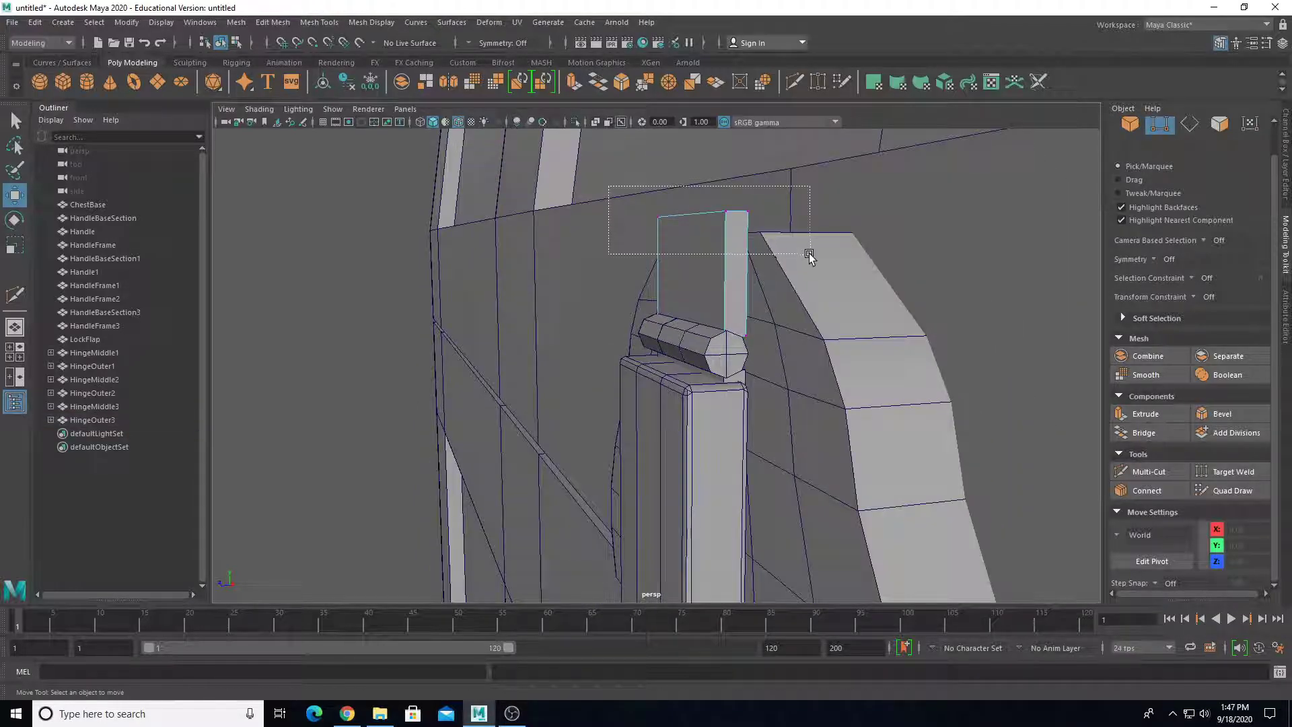
{"action": "left_click_drag", "start_coordinate": [810, 256], "coordinate": [810, 255]}
{"action": "left_click_drag", "start_coordinate": [699, 159], "coordinate": [698, 226]}
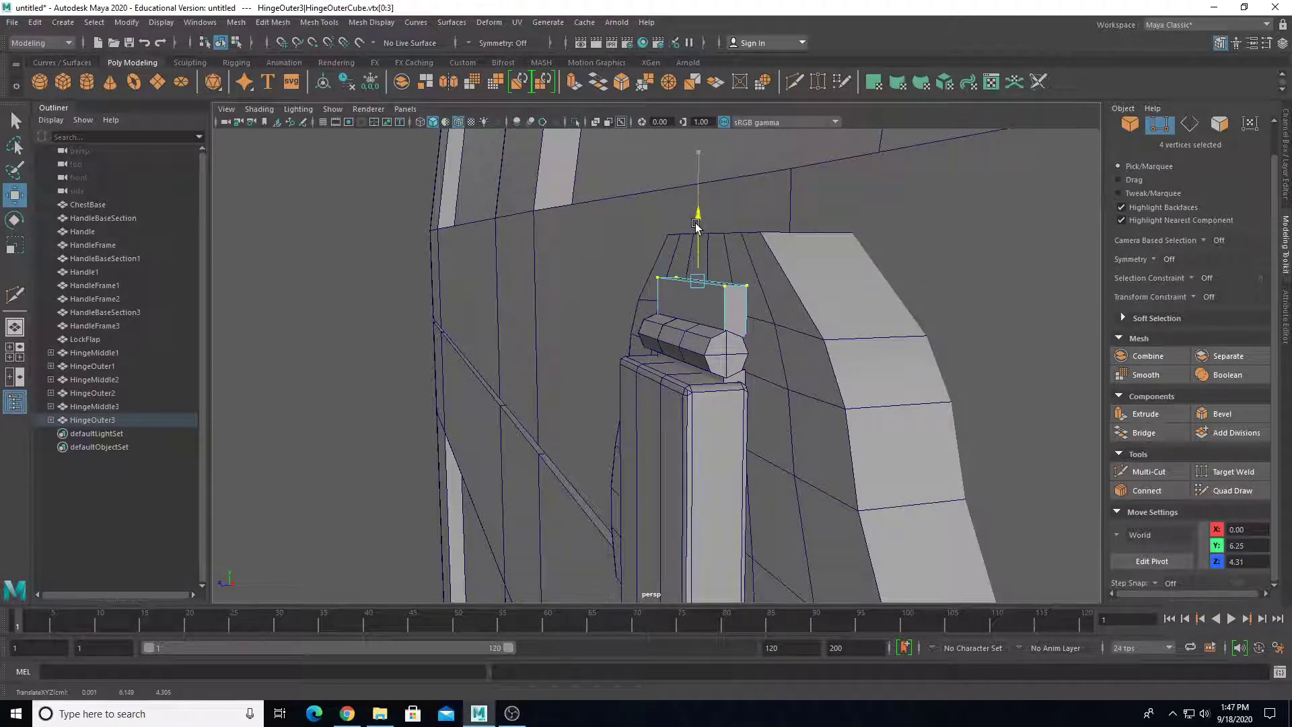
Shorten the front hinge's lower plate by raising its four bottom vertices to Y 5.95, and return to object mode.
{"action": "left_click_drag", "start_coordinate": [663, 291], "coordinate": [578, 427], "text": "alt"}
{"action": "left_click", "coordinate": [734, 373]}
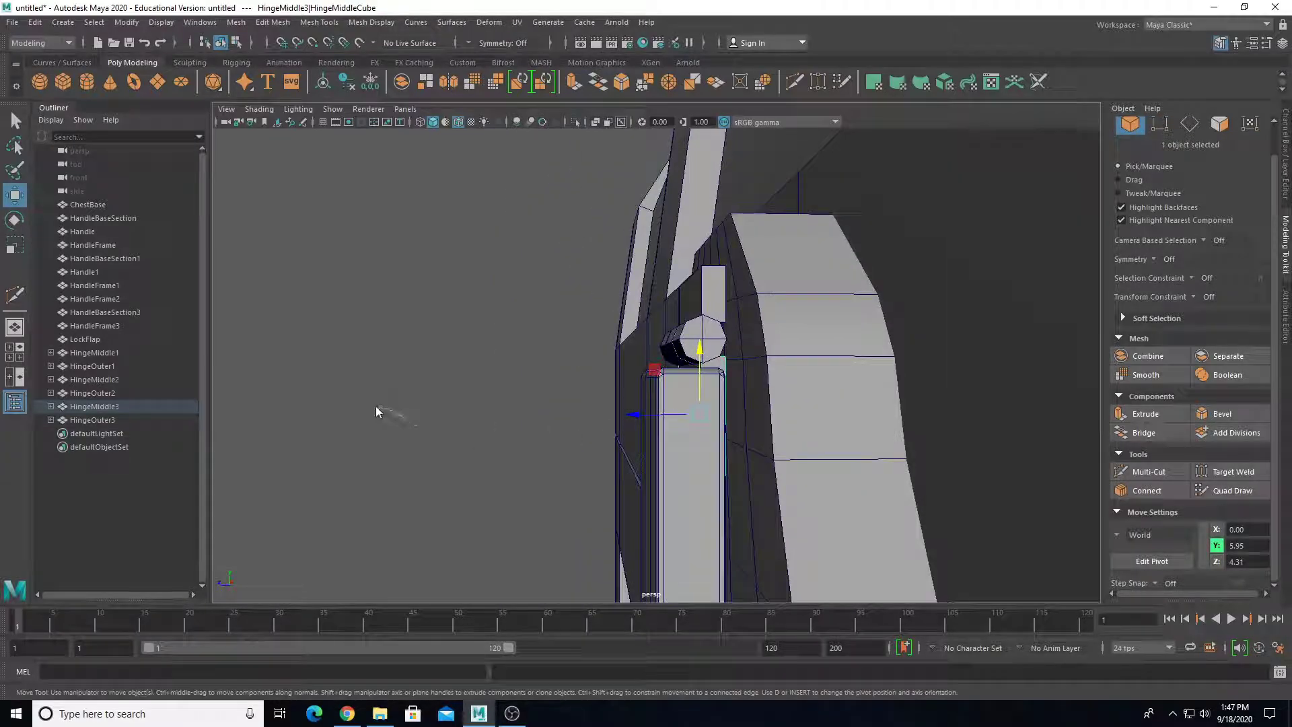
{"action": "right_click_drag", "start_coordinate": [377, 412], "coordinate": [364, 364]}
{"action": "left_click_drag", "start_coordinate": [442, 427], "coordinate": [493, 413], "text": "alt"}
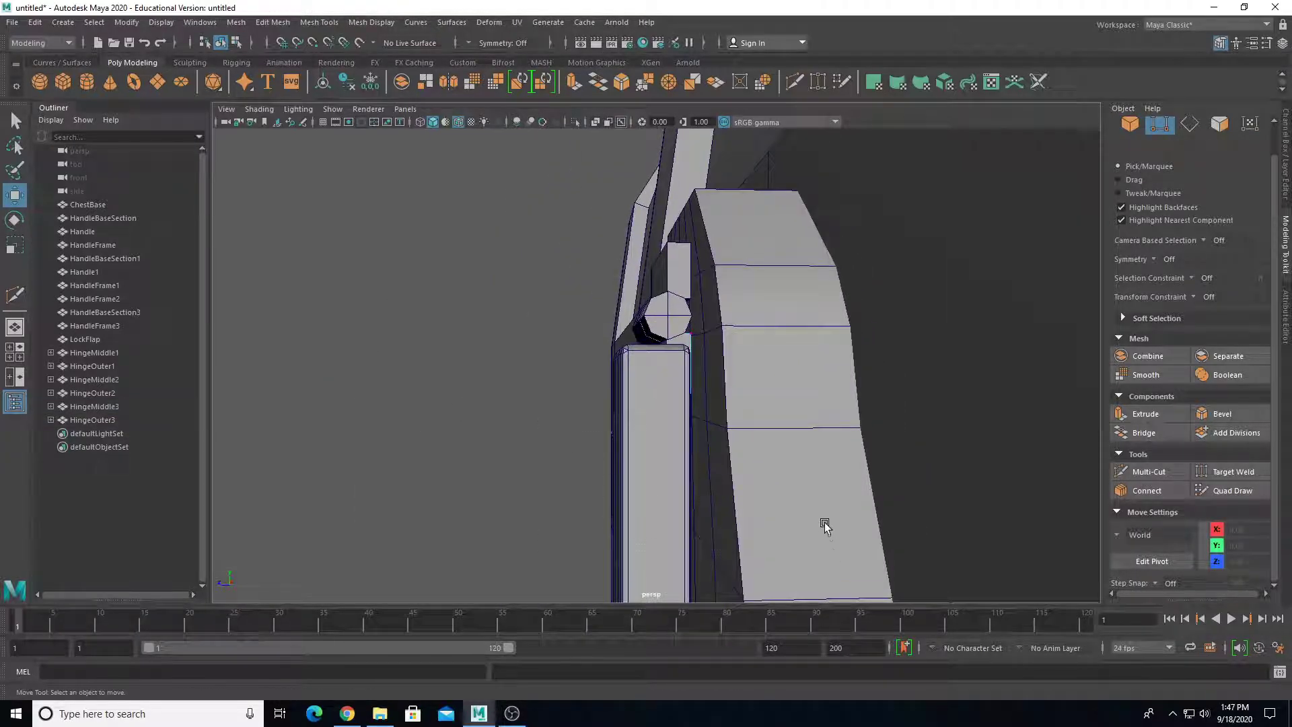
{"action": "left_click_drag", "start_coordinate": [825, 527], "coordinate": [609, 337]}
{"action": "left_click_drag", "start_coordinate": [670, 389], "coordinate": [774, 382]}
{"action": "scroll", "coordinate": [703, 371], "scroll_direction": "down", "scroll_amount": 8}
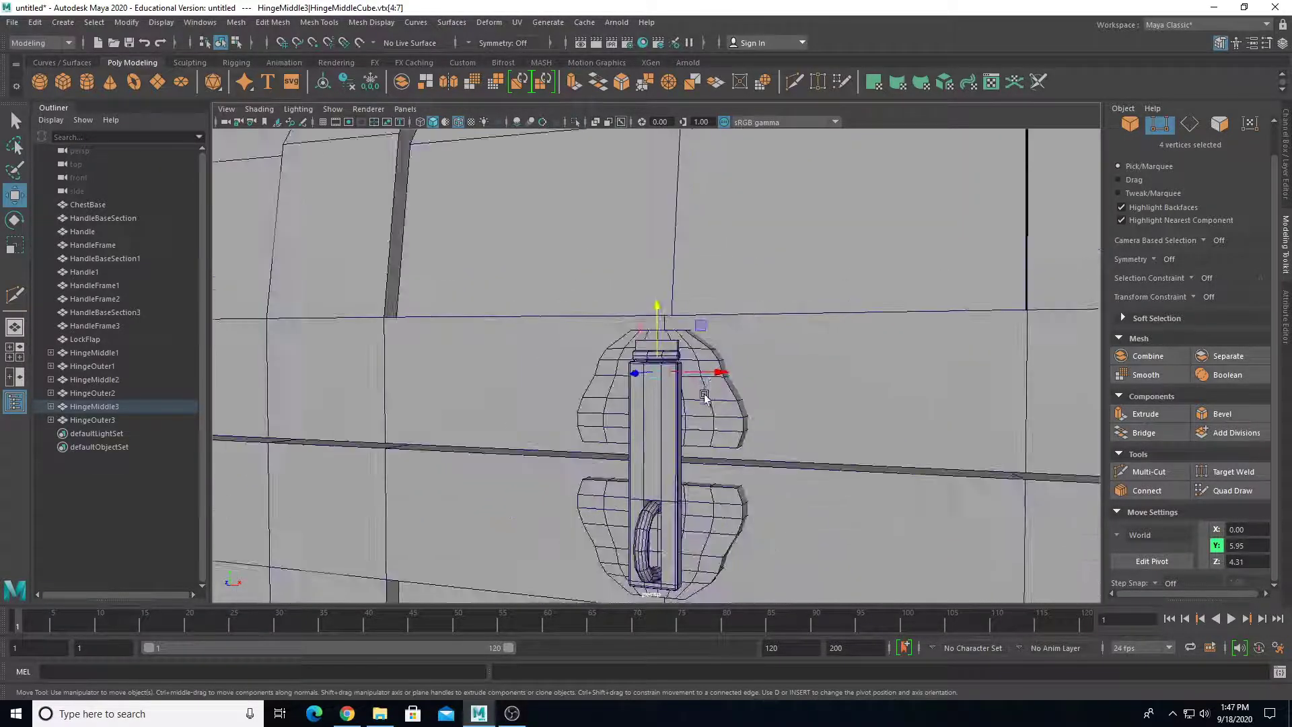
{"action": "scroll", "coordinate": [673, 441], "scroll_direction": "down", "scroll_amount": 4}
{"action": "scroll", "coordinate": [458, 320], "scroll_direction": "up", "scroll_amount": 4}
{"action": "right_click_drag", "start_coordinate": [461, 300], "coordinate": [494, 280]}
{"action": "scroll", "coordinate": [490, 324], "scroll_direction": "down", "scroll_amount": 10}
{"action": "left_click", "coordinate": [394, 286]}
Examine the whole chest from several angles, including the front lock, hinge and side handle.
{"action": "scroll", "coordinate": [496, 418], "scroll_direction": "up", "scroll_amount": 6}
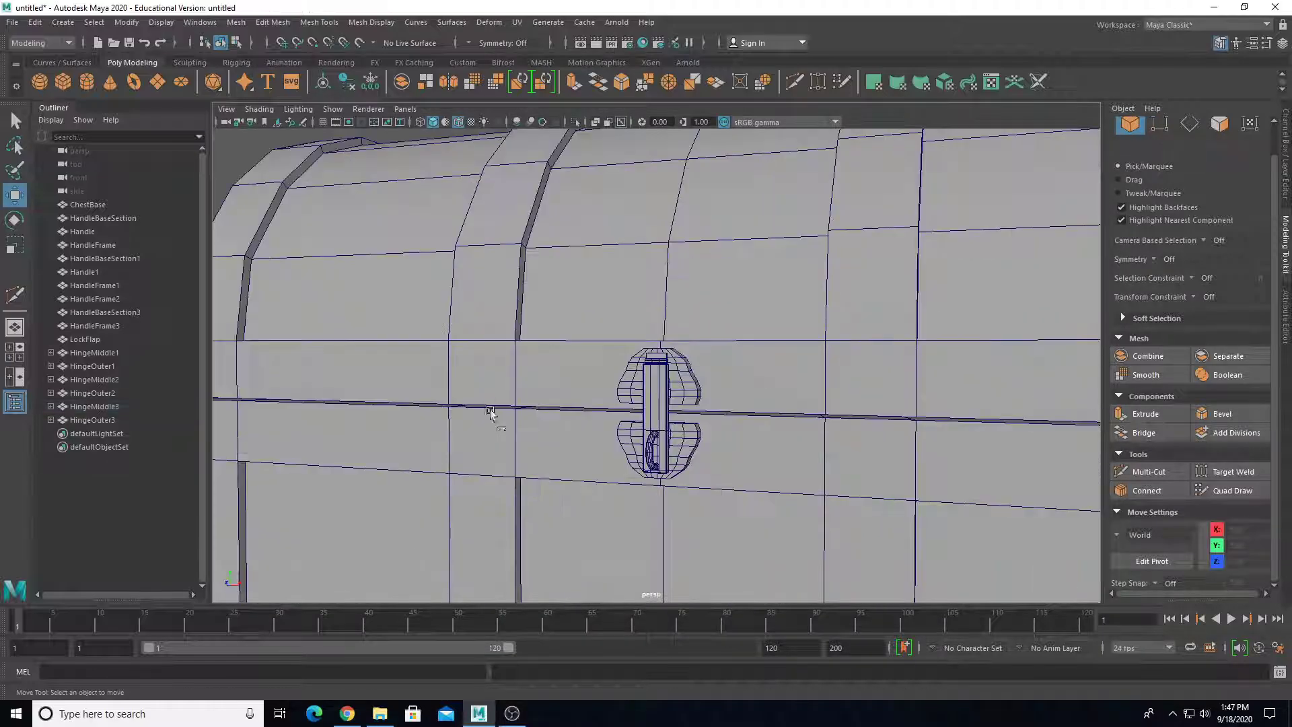
{"action": "left_click_drag", "start_coordinate": [496, 418], "coordinate": [508, 411], "text": "alt"}
{"action": "scroll", "coordinate": [509, 410], "scroll_direction": "down", "scroll_amount": 10}
{"action": "middle_click_drag", "start_coordinate": [535, 424], "coordinate": [656, 368], "text": "alt"}
{"action": "left_click_drag", "start_coordinate": [656, 368], "coordinate": [580, 392], "text": "alt"}
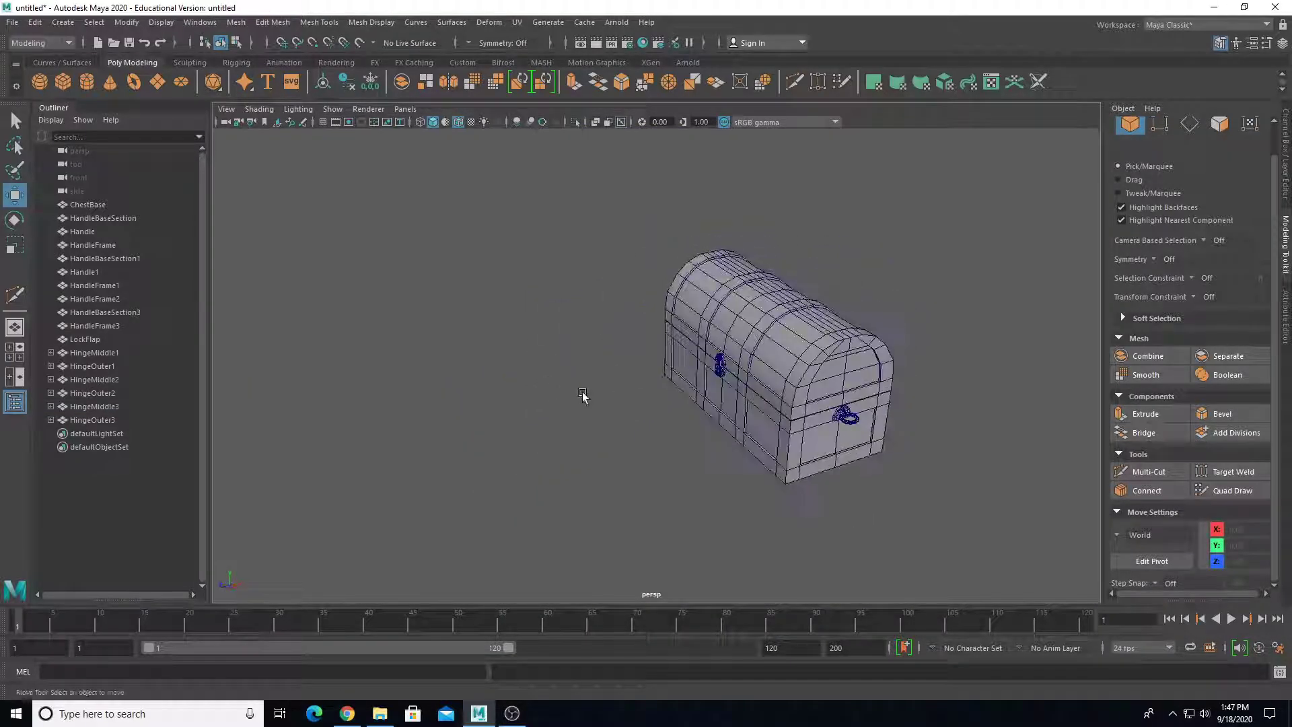
{"action": "scroll", "coordinate": [329, 431], "scroll_direction": "up", "scroll_amount": 5}
{"action": "middle_click_drag", "start_coordinate": [581, 392], "coordinate": [548, 421], "text": "alt"}
{"action": "left_click_drag", "start_coordinate": [552, 419], "coordinate": [579, 399], "text": "alt"}
{"action": "scroll", "coordinate": [544, 350], "scroll_direction": "down", "scroll_amount": 5}
{"action": "left_click", "coordinate": [578, 288]}
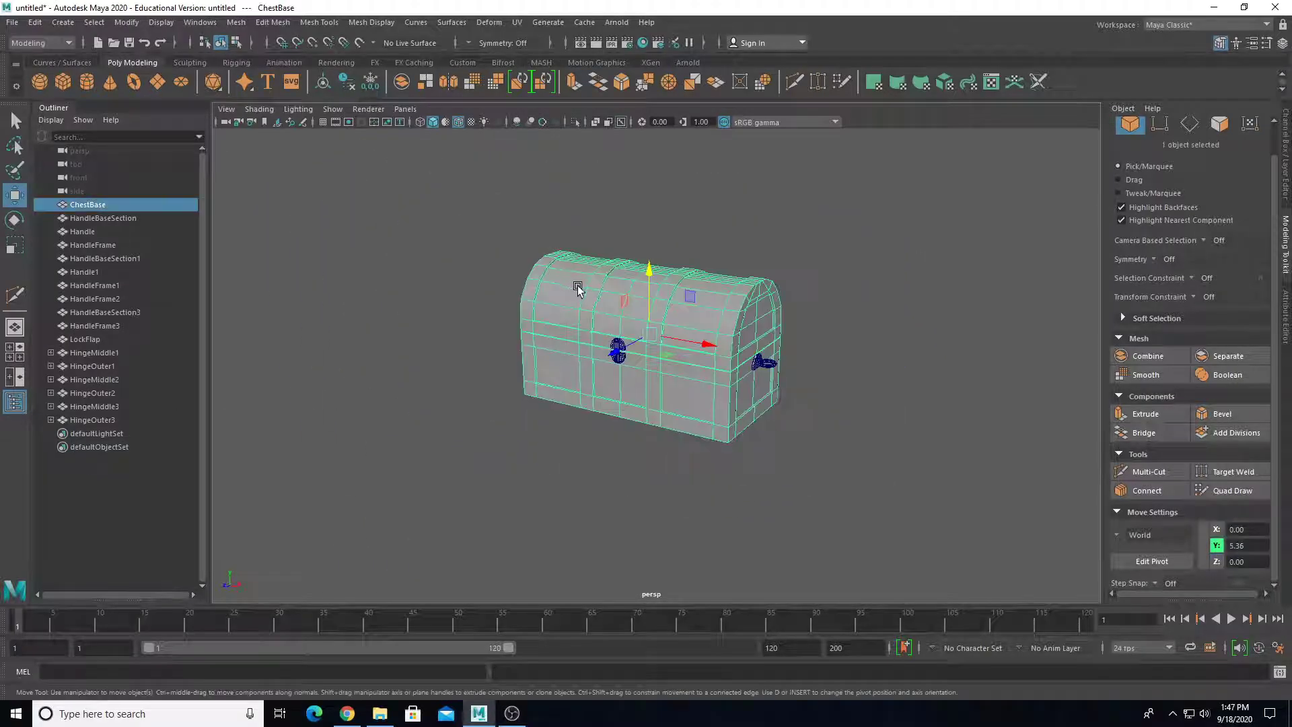
{"action": "left_click_drag", "start_coordinate": [723, 423], "coordinate": [727, 427]}
{"action": "left_click_drag", "start_coordinate": [826, 475], "coordinate": [732, 457], "text": "alt"}
{"action": "left_click", "coordinate": [696, 449]}
{"action": "left_click_drag", "start_coordinate": [696, 463], "coordinate": [545, 460], "text": "alt"}
Create a polygon cylinder and move it out in front of the chest to Z 11.62.
{"action": "left_click", "coordinate": [87, 81]}
{"action": "scroll", "coordinate": [651, 364], "scroll_direction": "down", "scroll_amount": 5}
{"action": "key", "text": "f"}
{"action": "scroll", "coordinate": [610, 465], "scroll_direction": "up", "scroll_amount": 4}
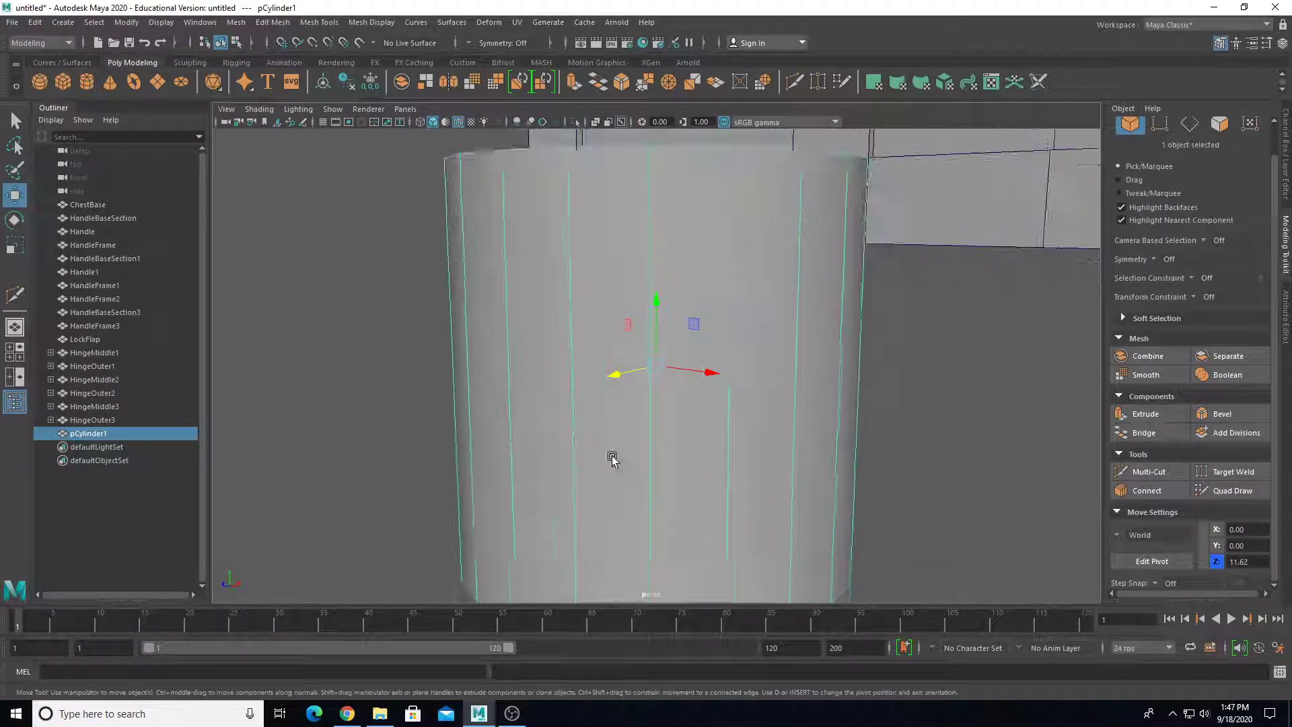
{"action": "scroll", "coordinate": [607, 403], "scroll_direction": "down", "scroll_amount": 5}
{"action": "left_click_drag", "start_coordinate": [639, 367], "coordinate": [620, 425], "text": "alt"}
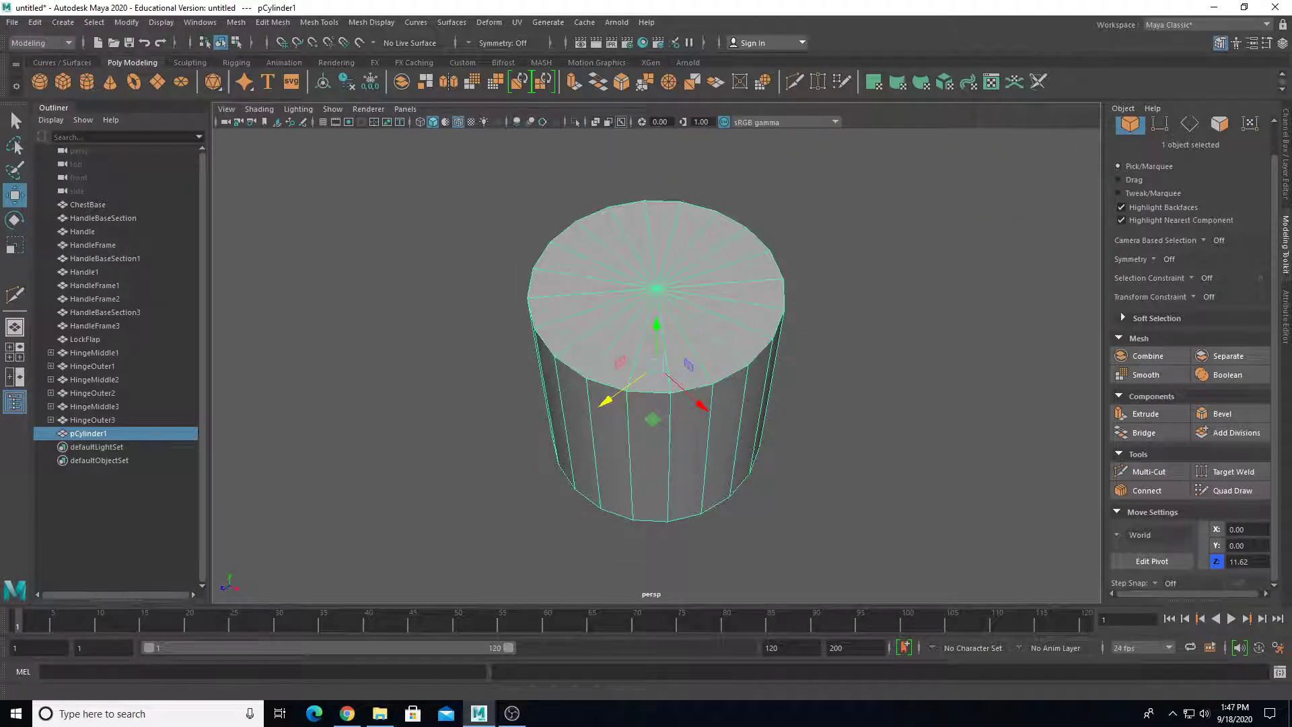
Rename the cylinder Rivet and set its axis subdivisions to 8.
{"action": "left_click", "coordinate": [1287, 162]}
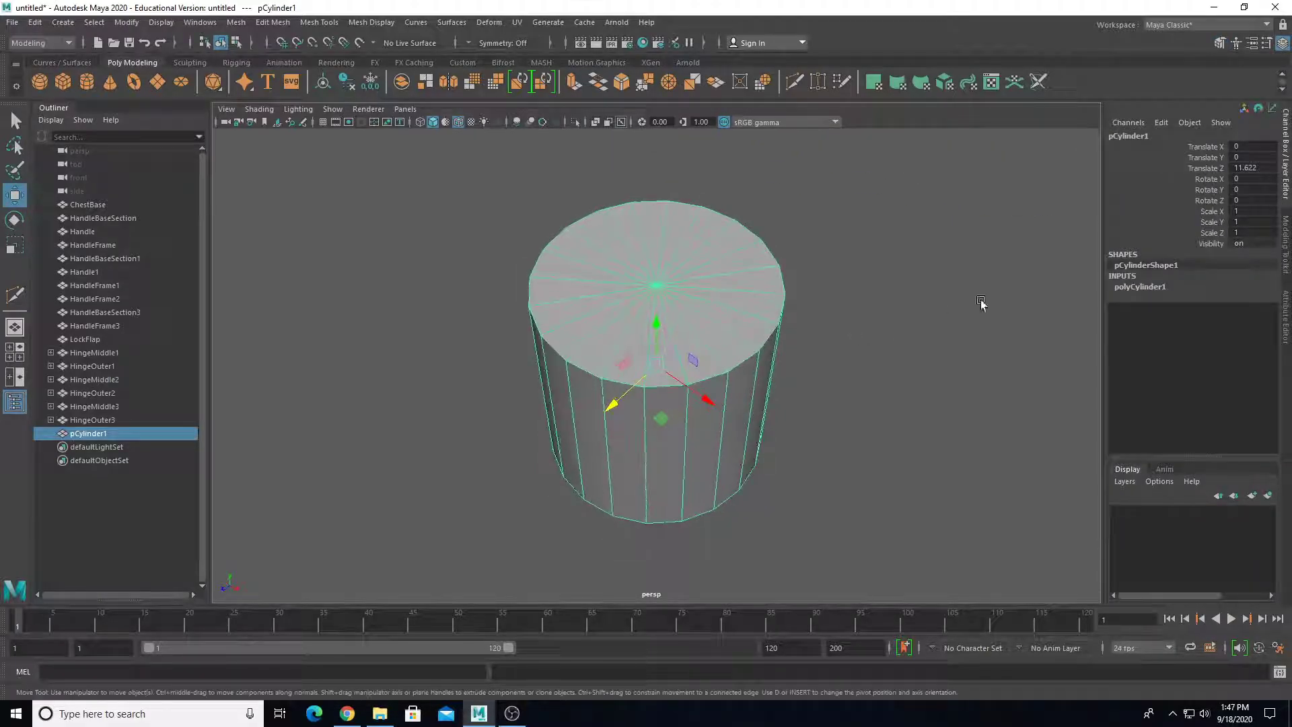
{"action": "double_click", "coordinate": [1155, 136]}
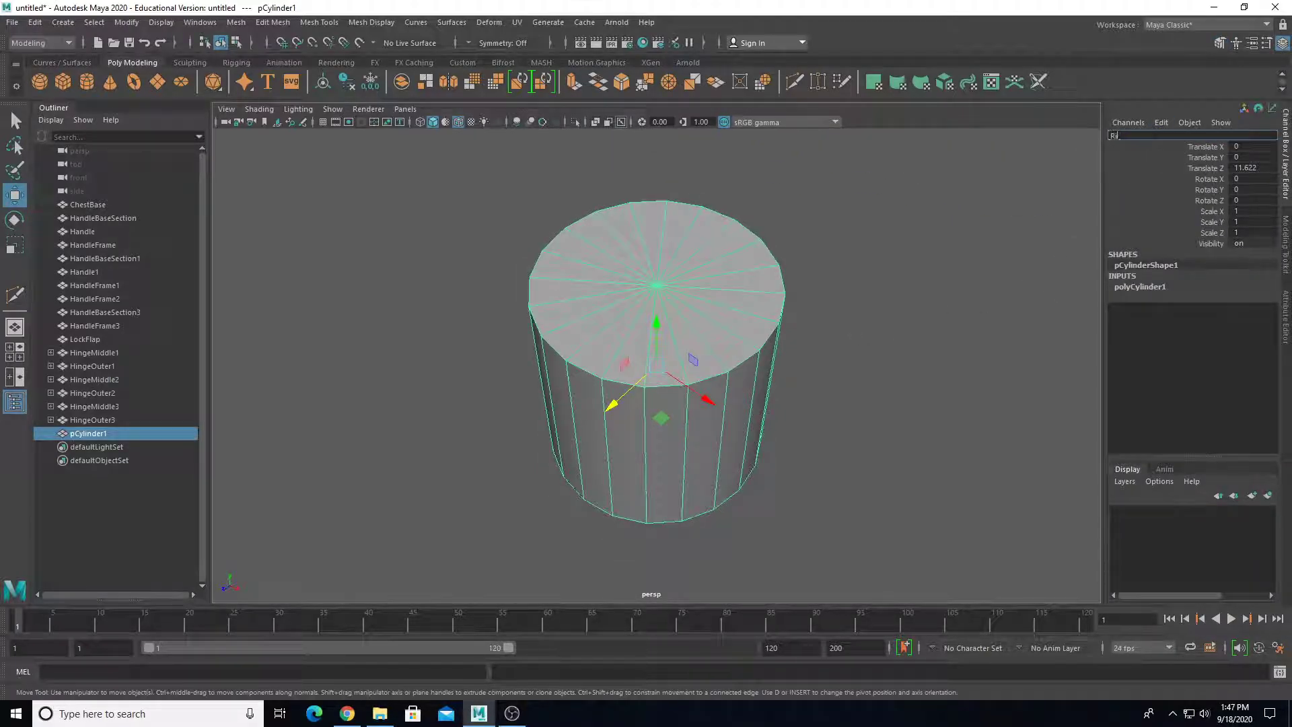
{"action": "key", "text": "Return"}
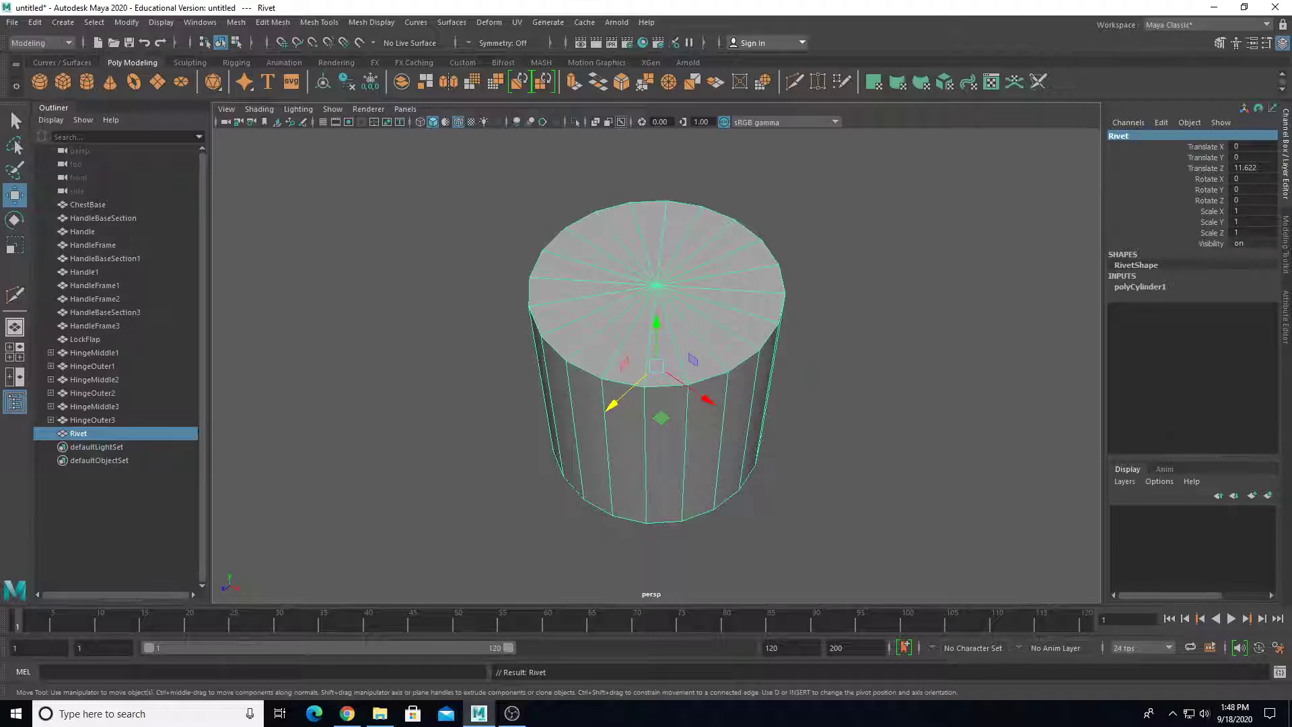
{"action": "left_click", "coordinate": [1140, 287]}
{"action": "left_click", "coordinate": [1248, 319]}
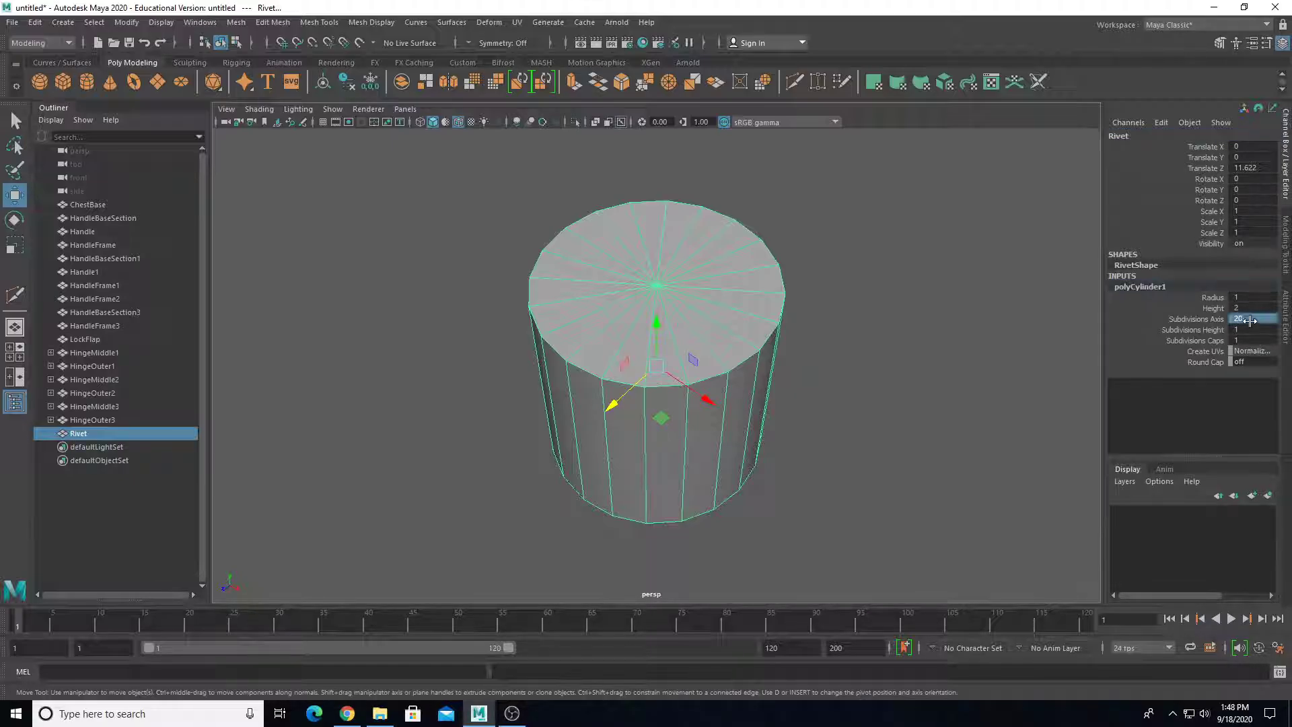
{"action": "type", "text": "8"}
{"action": "key", "text": "Return"}
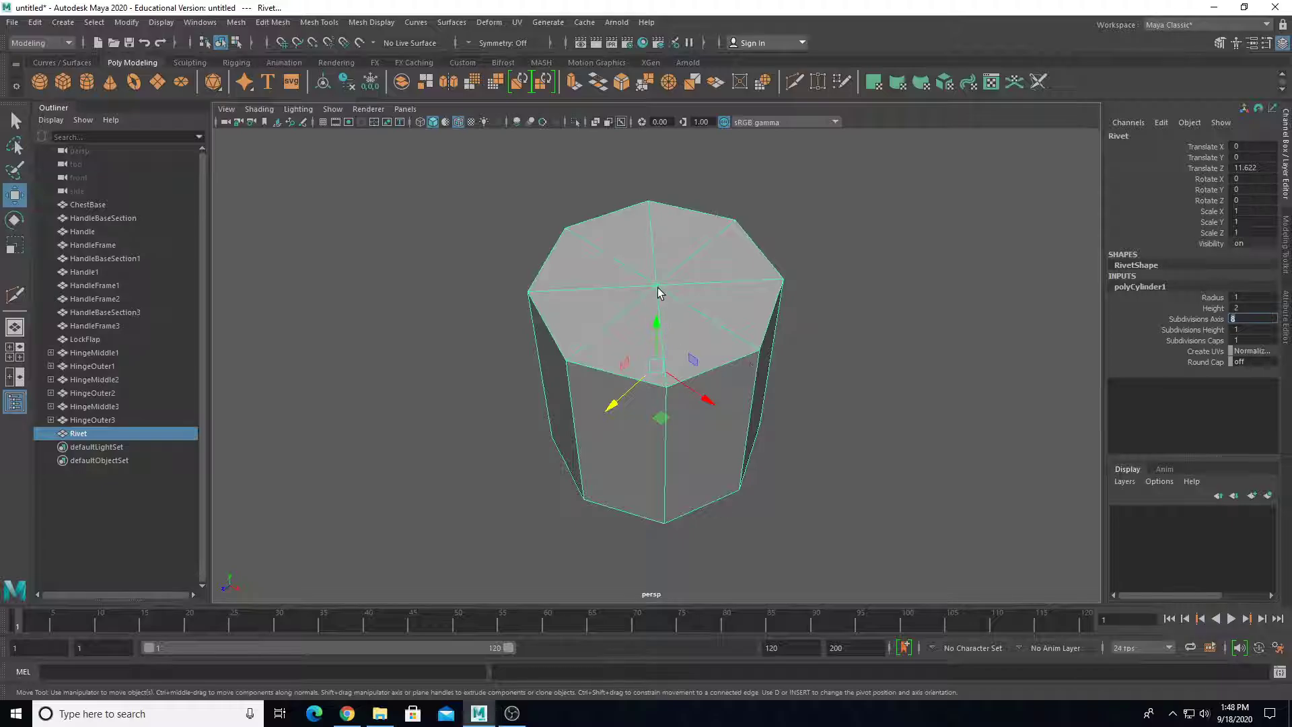
Delete every other radial edge on the rivet's top cap so that it is made of quads.
{"action": "right_click_drag", "start_coordinate": [657, 288], "coordinate": [657, 255]}
{"action": "left_click", "coordinate": [625, 264]}
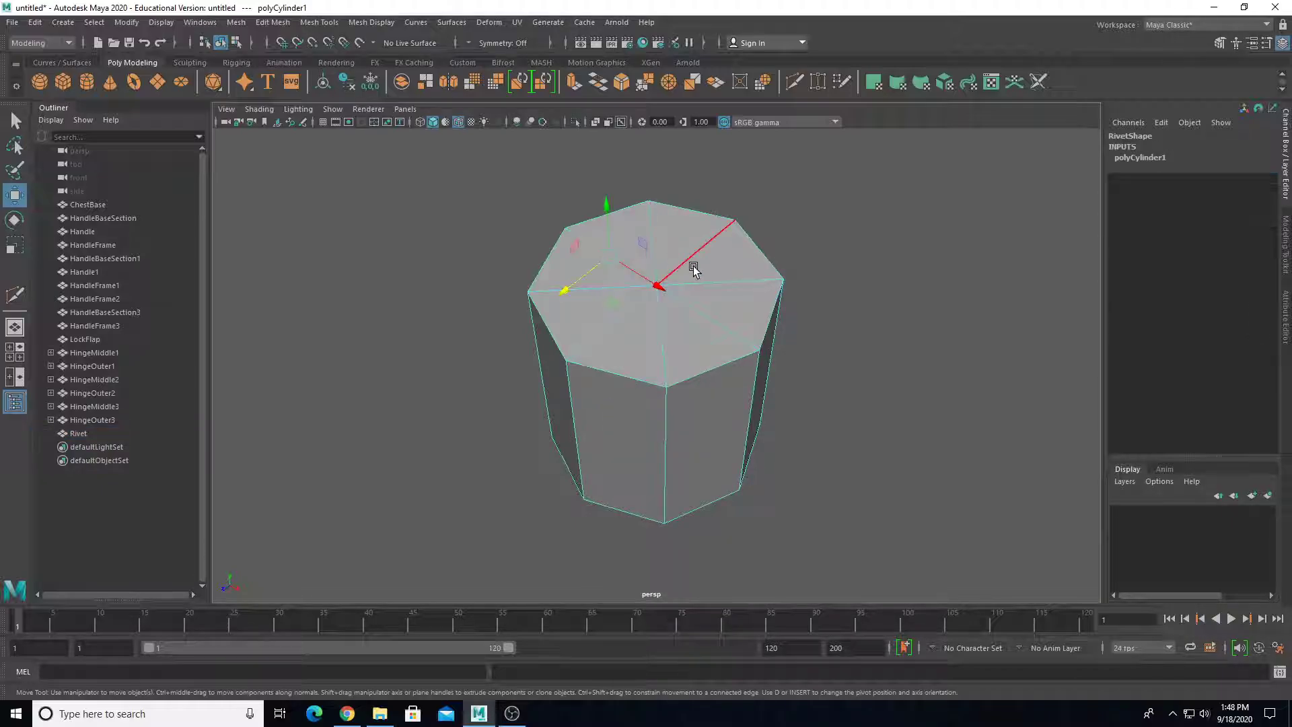
{"action": "left_click", "coordinate": [660, 357]}
{"action": "scroll", "coordinate": [662, 365], "scroll_direction": "down", "scroll_amount": 6}
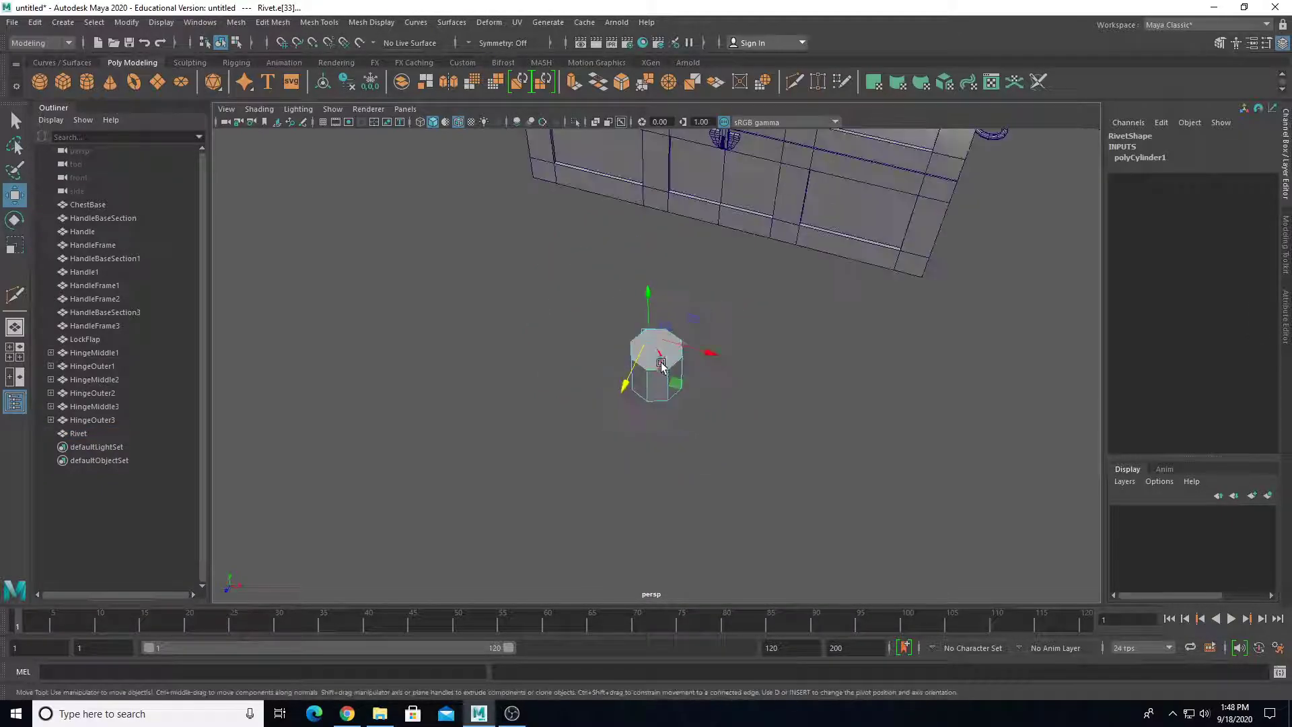
{"action": "scroll", "coordinate": [661, 365], "scroll_direction": "up", "scroll_amount": 6}
{"action": "left_click", "coordinate": [669, 323]}
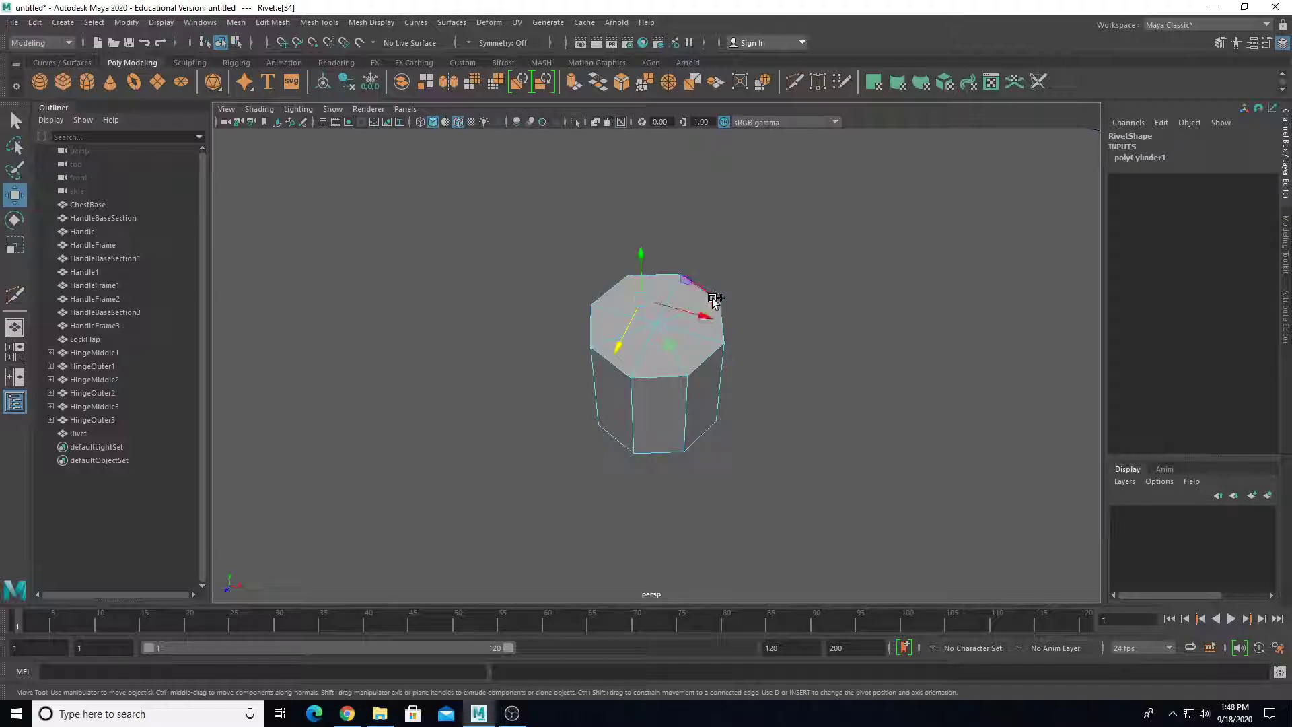
{"action": "key", "text": "q"}
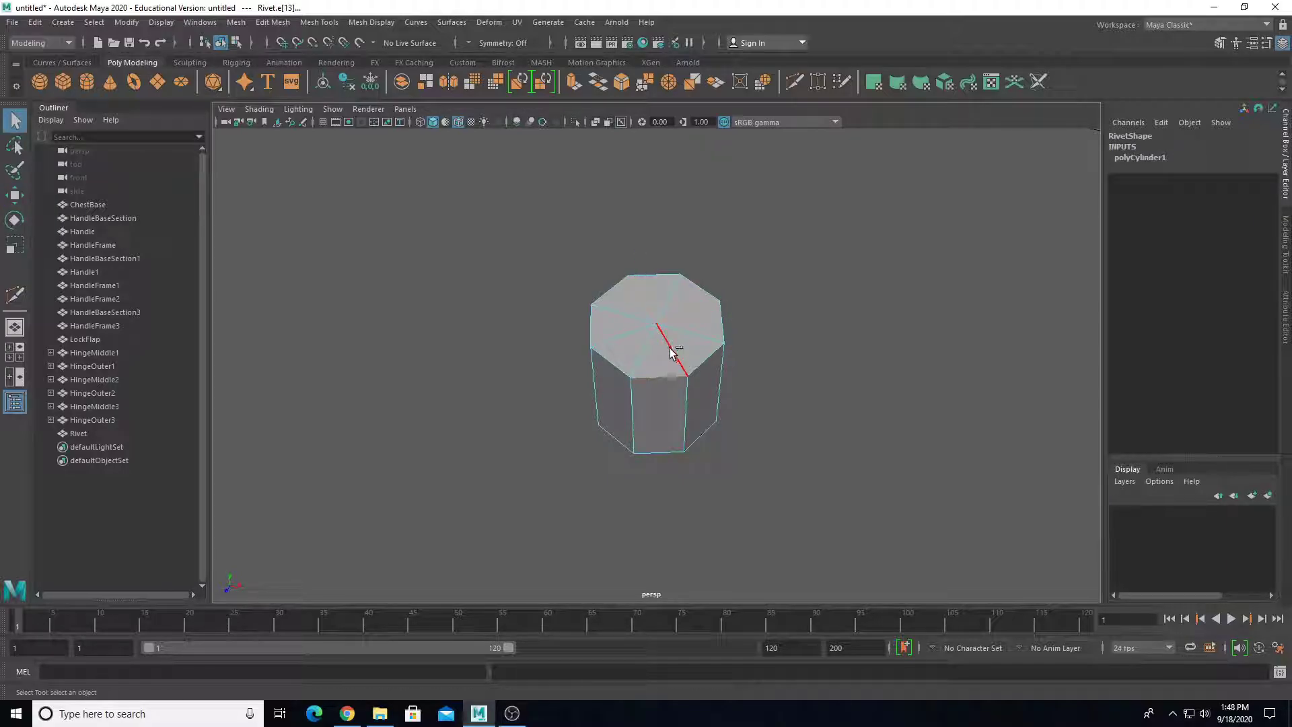
{"action": "left_click", "coordinate": [688, 434]}
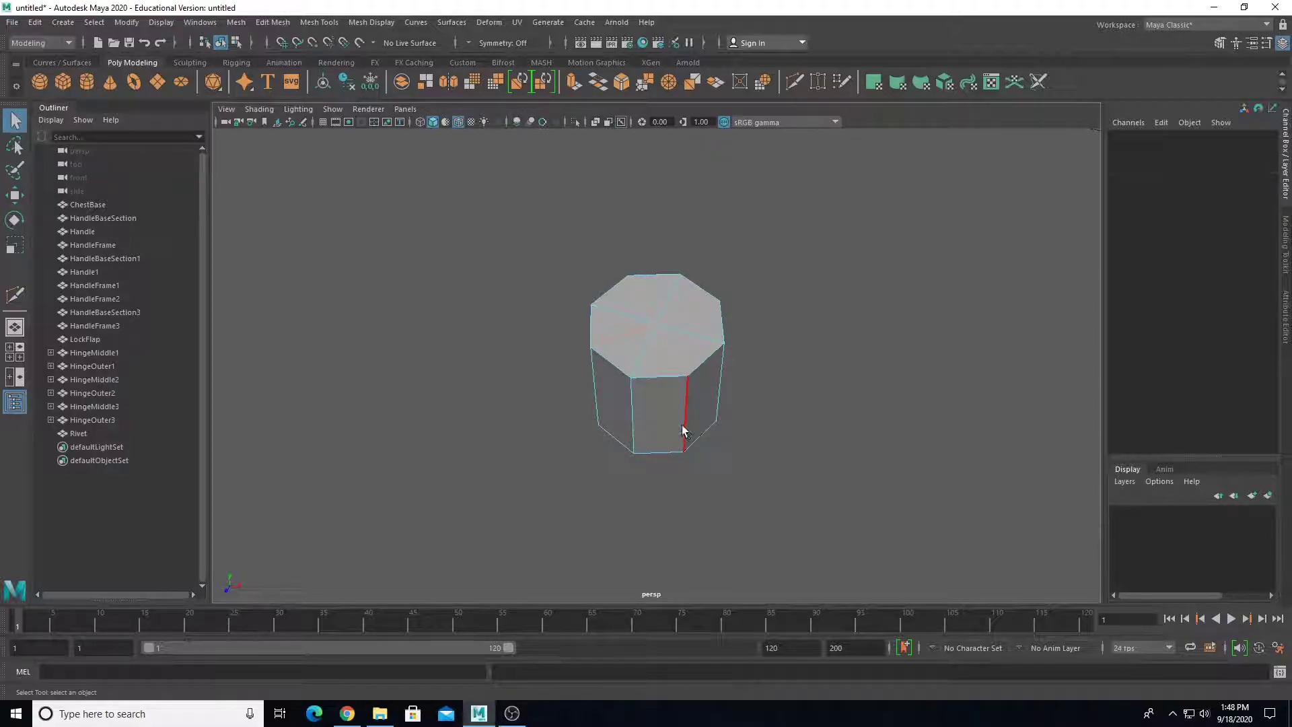
Select the faces of the rivet's bottom cap and delete them to leave the underside open.
{"action": "left_click_drag", "start_coordinate": [697, 405], "coordinate": [631, 357], "text": "alt"}
{"action": "right_click", "coordinate": [632, 329]}
{"action": "left_click", "coordinate": [631, 365]}
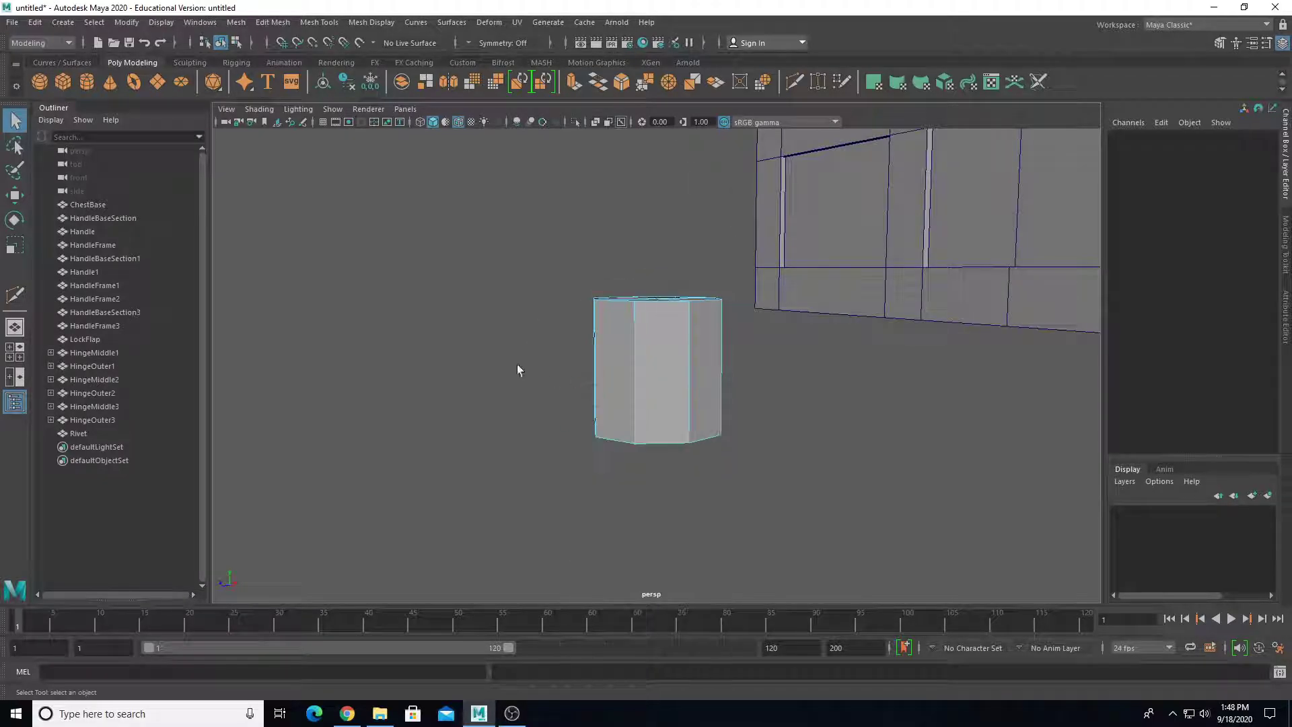
{"action": "left_click_drag", "start_coordinate": [519, 367], "coordinate": [879, 491]}
{"action": "left_click_drag", "start_coordinate": [537, 345], "coordinate": [835, 494], "text": "ctrl"}
{"action": "key", "text": "Delete"}
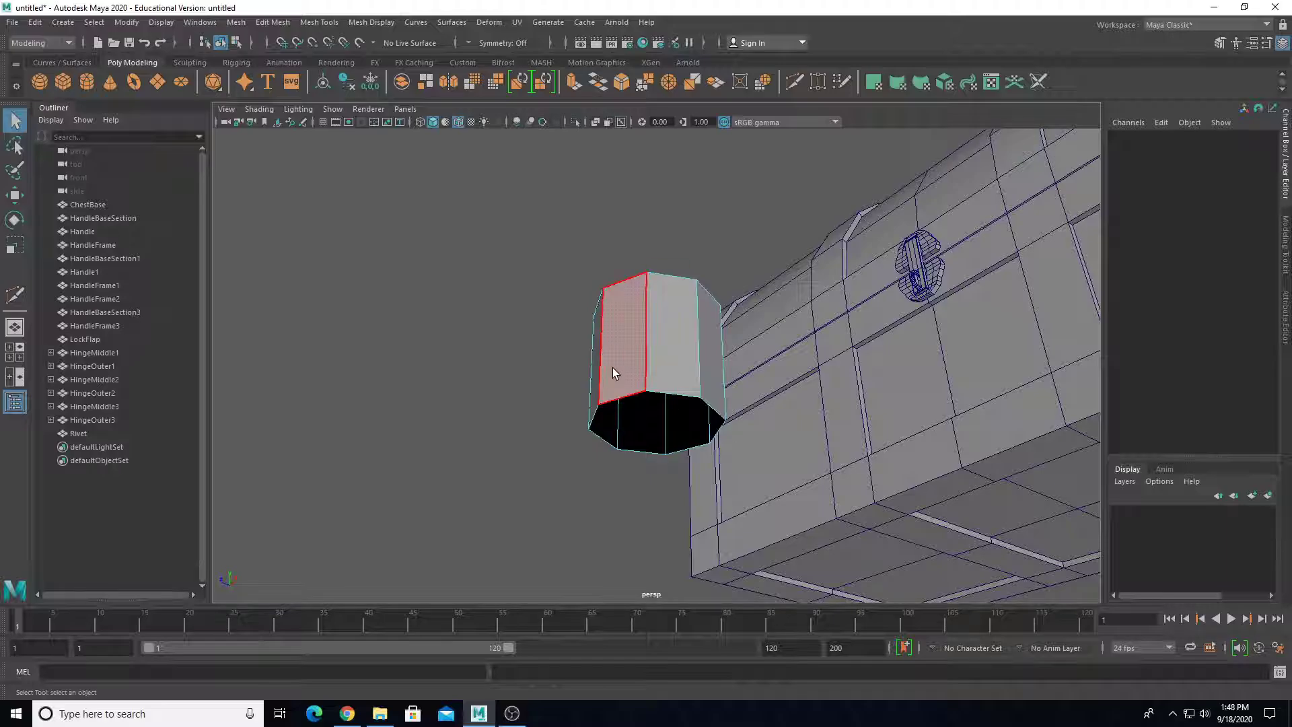
Flatten the rivet into a thin disc by raising its bottom ring of vertices, and return to object mode.
{"action": "left_click_drag", "start_coordinate": [614, 369], "coordinate": [640, 369], "text": "alt"}
{"action": "right_click", "coordinate": [635, 341]}
{"action": "left_click", "coordinate": [578, 342]}
{"action": "left_click_drag", "start_coordinate": [526, 375], "coordinate": [1149, 638]}
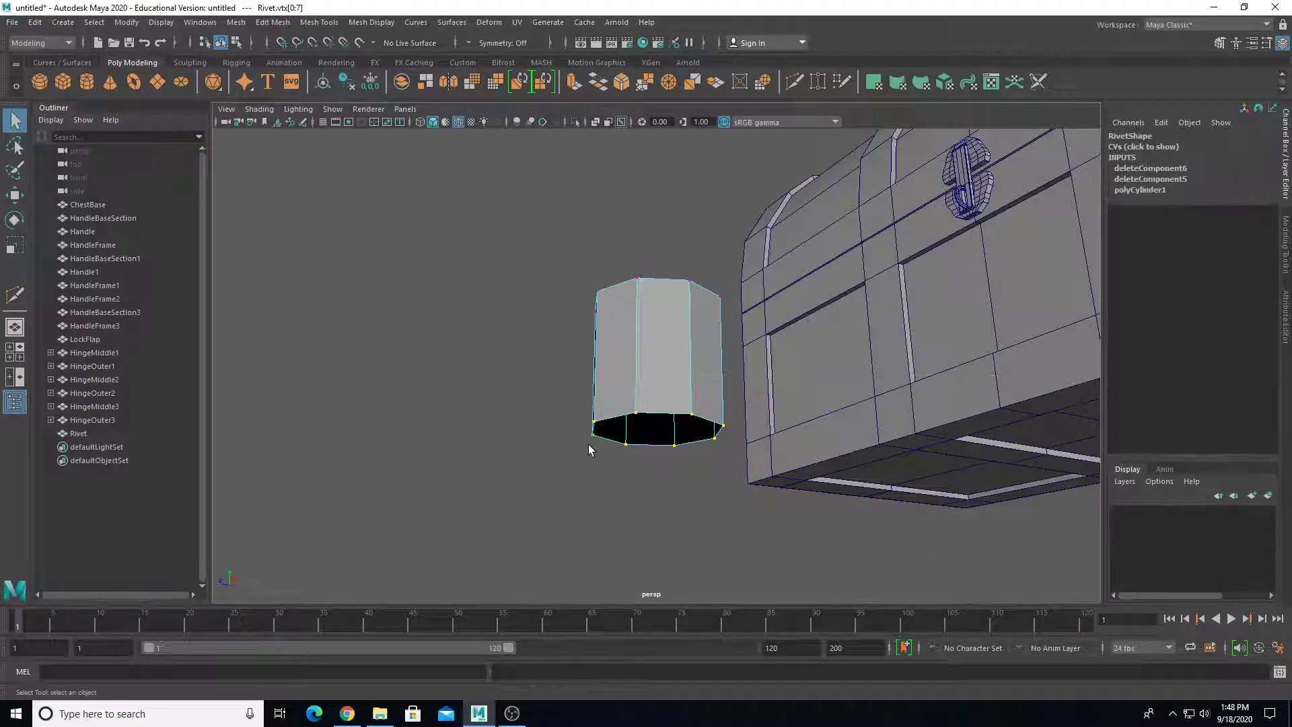
{"action": "left_click_drag", "start_coordinate": [617, 438], "coordinate": [631, 418], "text": "alt"}
{"action": "key", "text": "w"}
{"action": "left_click_drag", "start_coordinate": [661, 365], "coordinate": [695, 304]}
{"action": "right_click_drag", "start_coordinate": [696, 304], "coordinate": [761, 280]}
Move the rivet's pivot up to the level of its open base.
{"action": "left_click_drag", "start_coordinate": [713, 323], "coordinate": [649, 355], "text": "alt"}
{"action": "right_click_drag", "start_coordinate": [648, 354], "coordinate": [667, 355], "text": "alt"}
{"action": "key", "text": "d"}
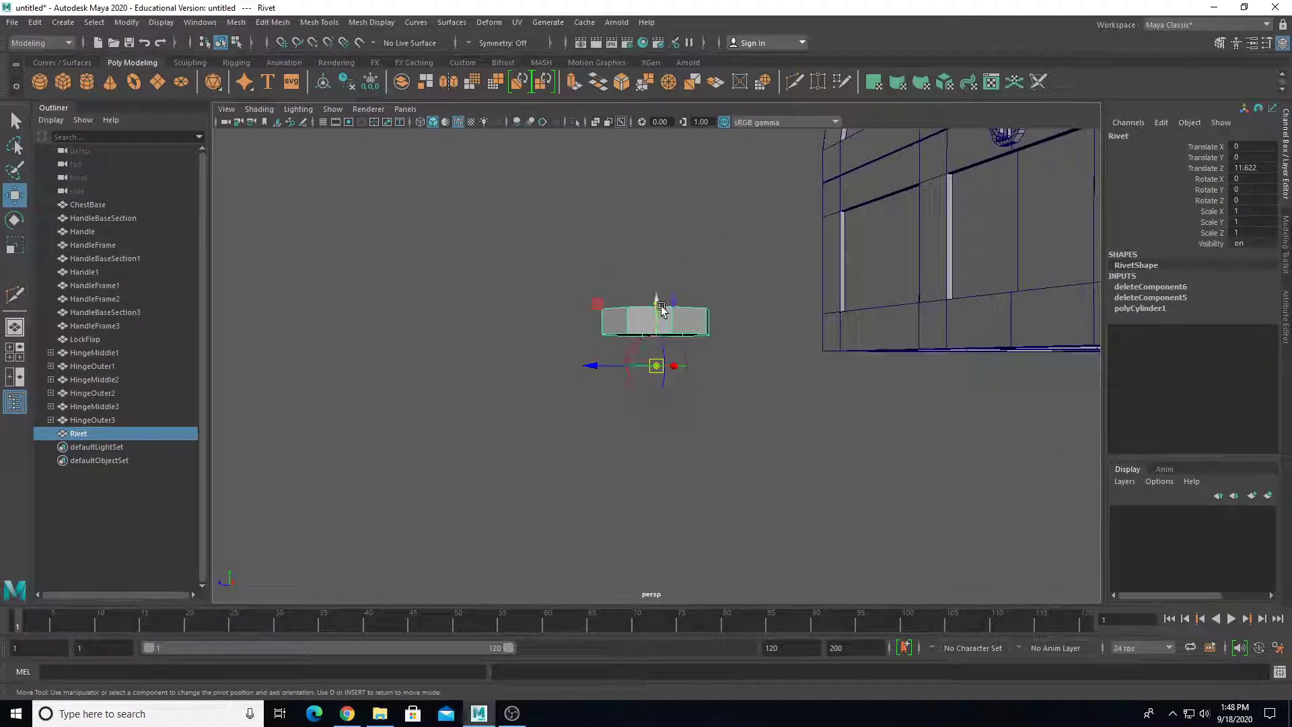
{"action": "left_click_drag", "start_coordinate": [661, 308], "coordinate": [673, 281]}
{"action": "key", "text": "d"}
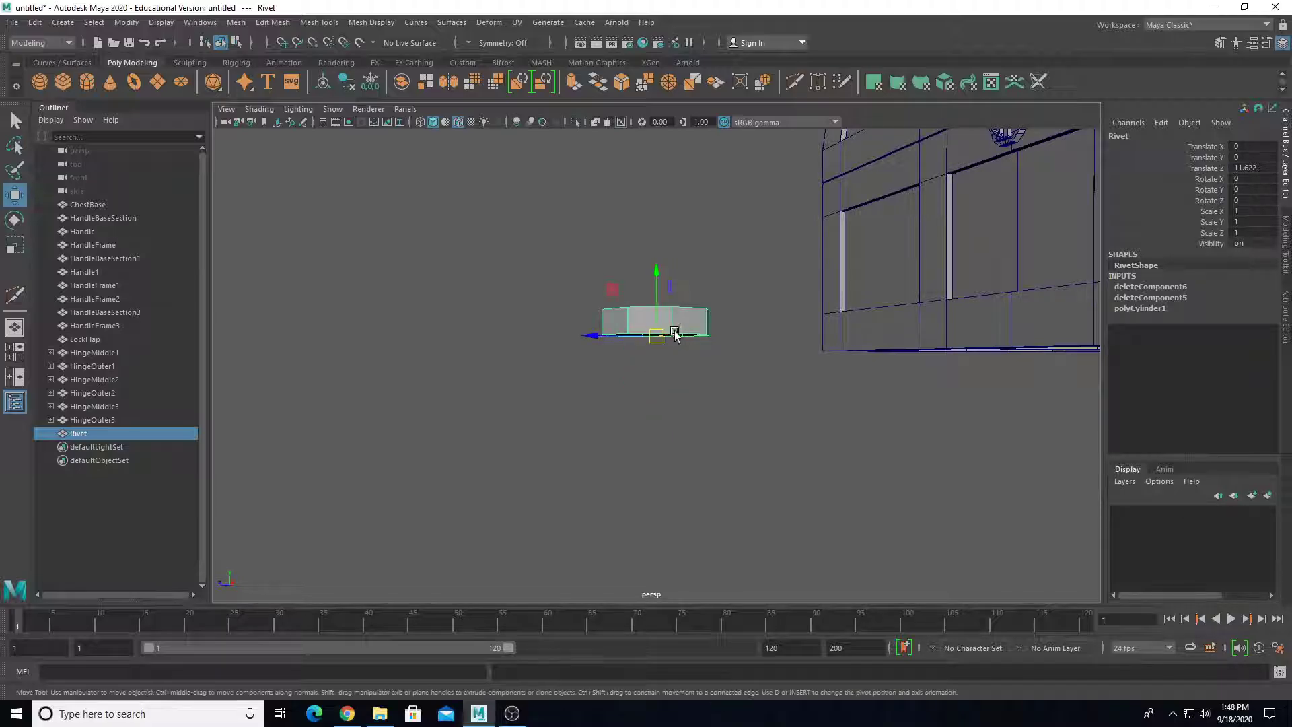
Rotate the rivet 90 degrees about X and move it to the chest's lower front corner, at X 7.567, Z 4.069.
{"action": "left_click_drag", "start_coordinate": [672, 332], "coordinate": [562, 396], "text": "alt"}
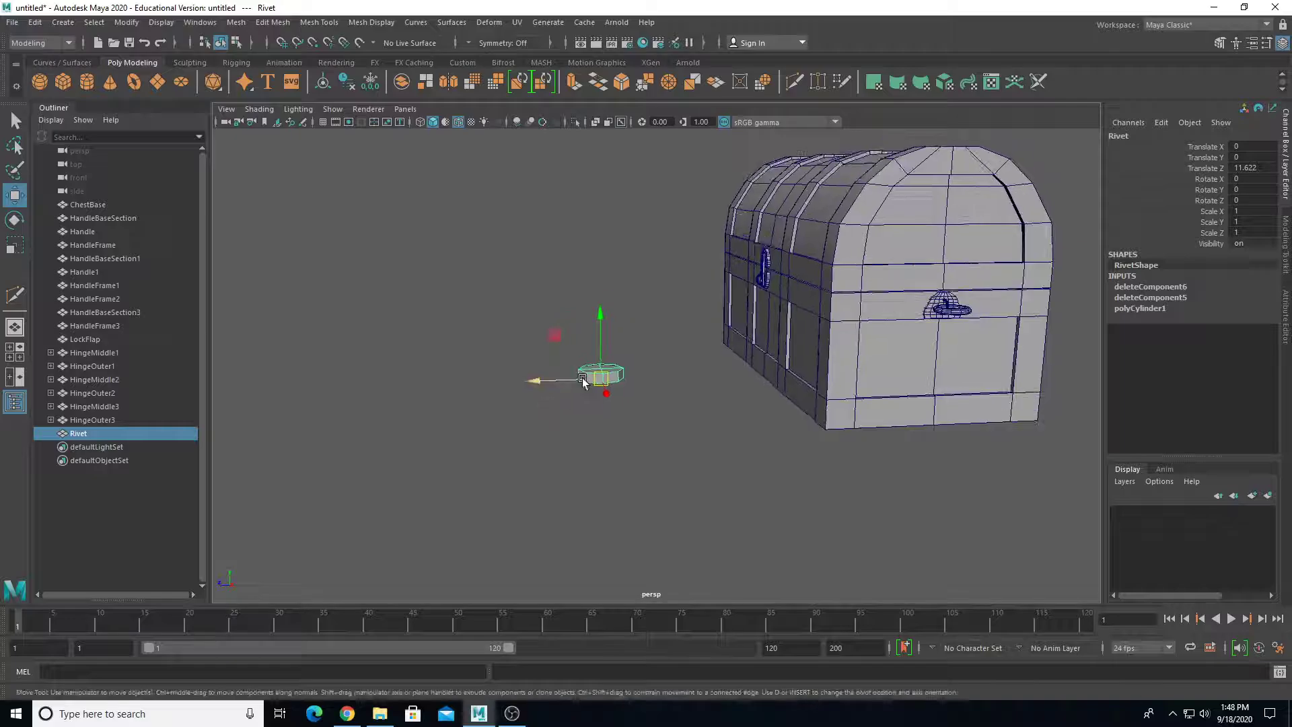
{"action": "key", "text": "e"}
{"action": "left_click_drag", "start_coordinate": [586, 322], "coordinate": [515, 366]}
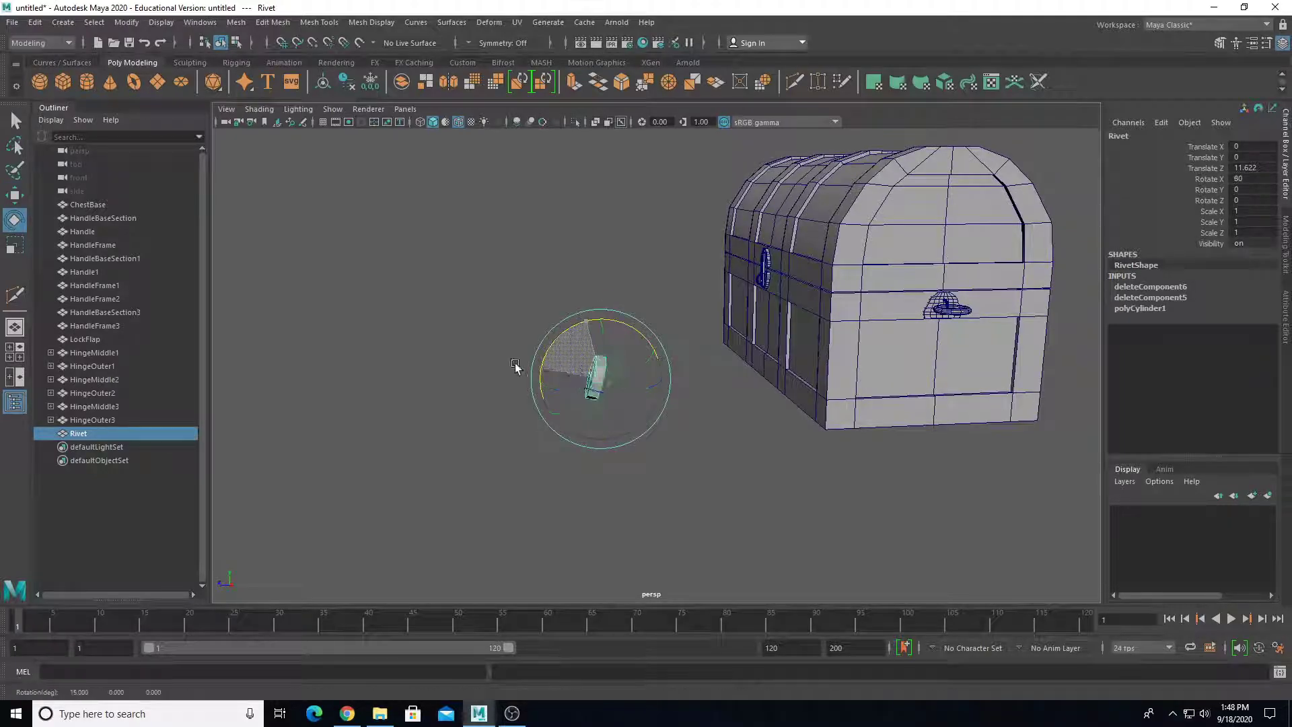
{"action": "key", "text": "w"}
{"action": "left_click_drag", "start_coordinate": [545, 413], "coordinate": [778, 510], "text": "alt"}
{"action": "key", "text": "f"}
{"action": "left_click_drag", "start_coordinate": [705, 482], "coordinate": [707, 400], "text": "alt"}
Scale the rivet uniformly to 0.248 and place it on the chest's front corner at X 7.951, Y 0.412, Z 4.148.
{"action": "key", "text": "r"}
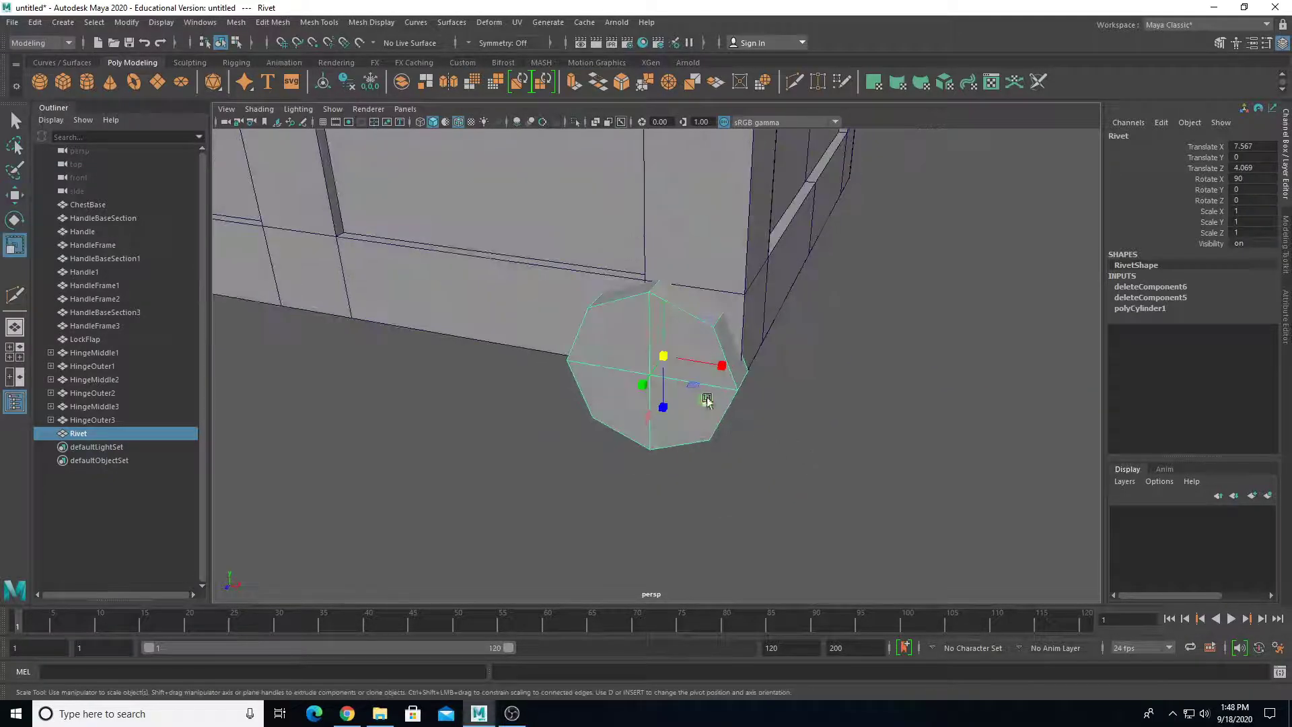
{"action": "left_click_drag", "start_coordinate": [660, 353], "coordinate": [637, 397]}
{"action": "key", "text": "w"}
{"action": "left_click_drag", "start_coordinate": [698, 323], "coordinate": [735, 288]}
{"action": "left_click_drag", "start_coordinate": [736, 289], "coordinate": [721, 367], "text": "alt"}
{"action": "key", "text": "f"}
{"action": "scroll", "coordinate": [710, 392], "scroll_direction": "down", "scroll_amount": 4}
Duplicate the corner rivet three times along X, placing copies on the lower front band at both middle vertical bands (first at X 2.785) and the far corner.
{"action": "key", "text": "ctrl+d"}
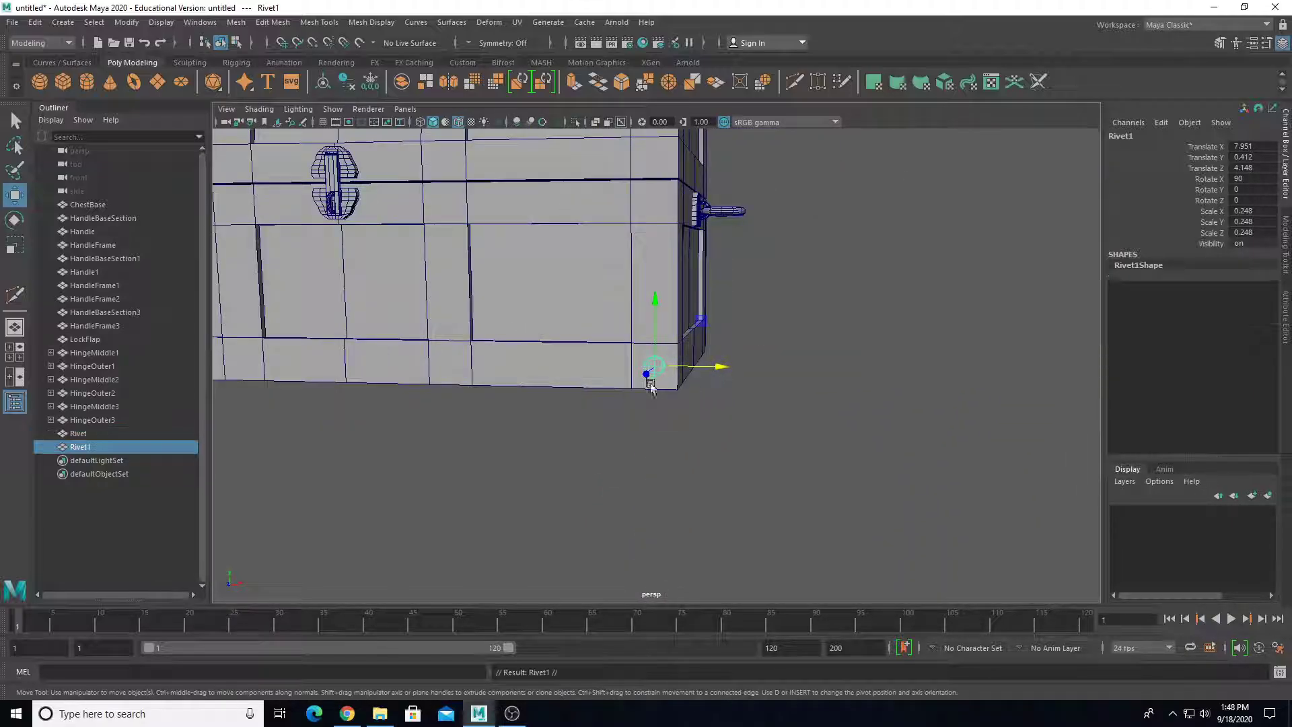
{"action": "scroll", "coordinate": [647, 381], "scroll_direction": "down", "scroll_amount": 1}
{"action": "middle_click_drag", "start_coordinate": [482, 385], "coordinate": [635, 367], "text": "alt"}
{"action": "left_click_drag", "start_coordinate": [870, 352], "coordinate": [865, 354]}
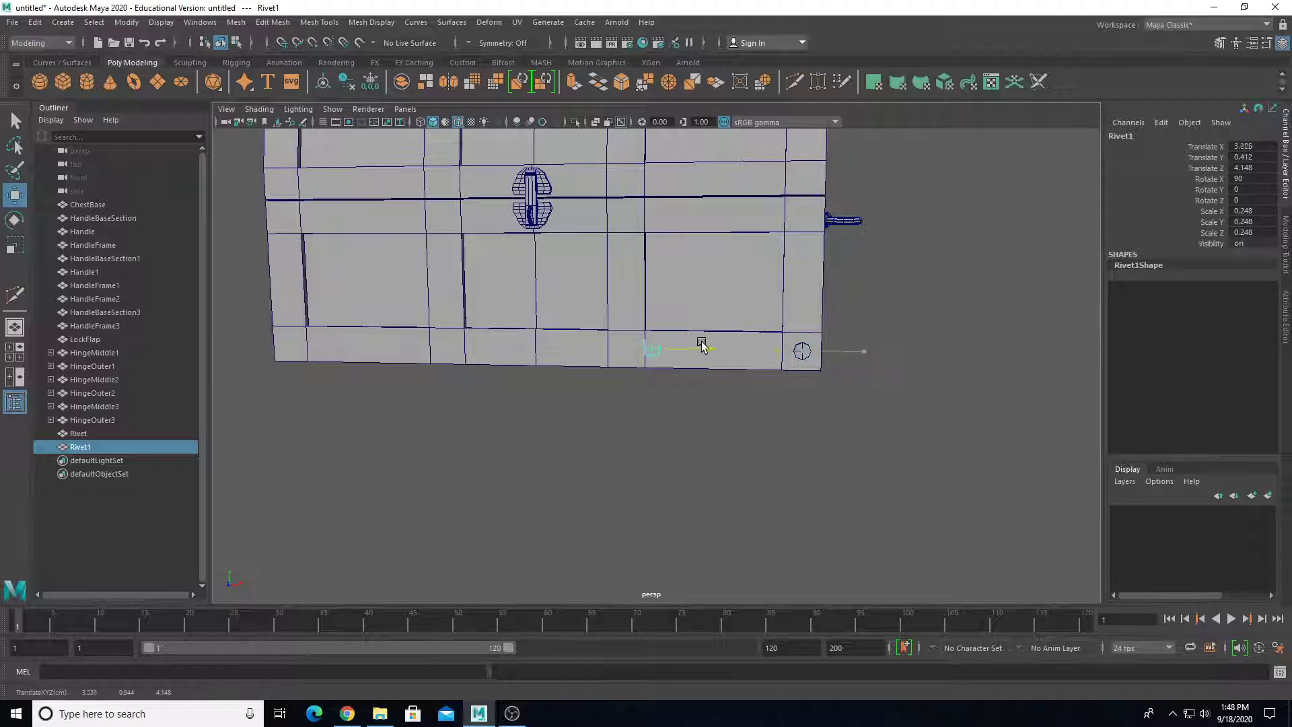
{"action": "key", "text": "ctrl+d"}
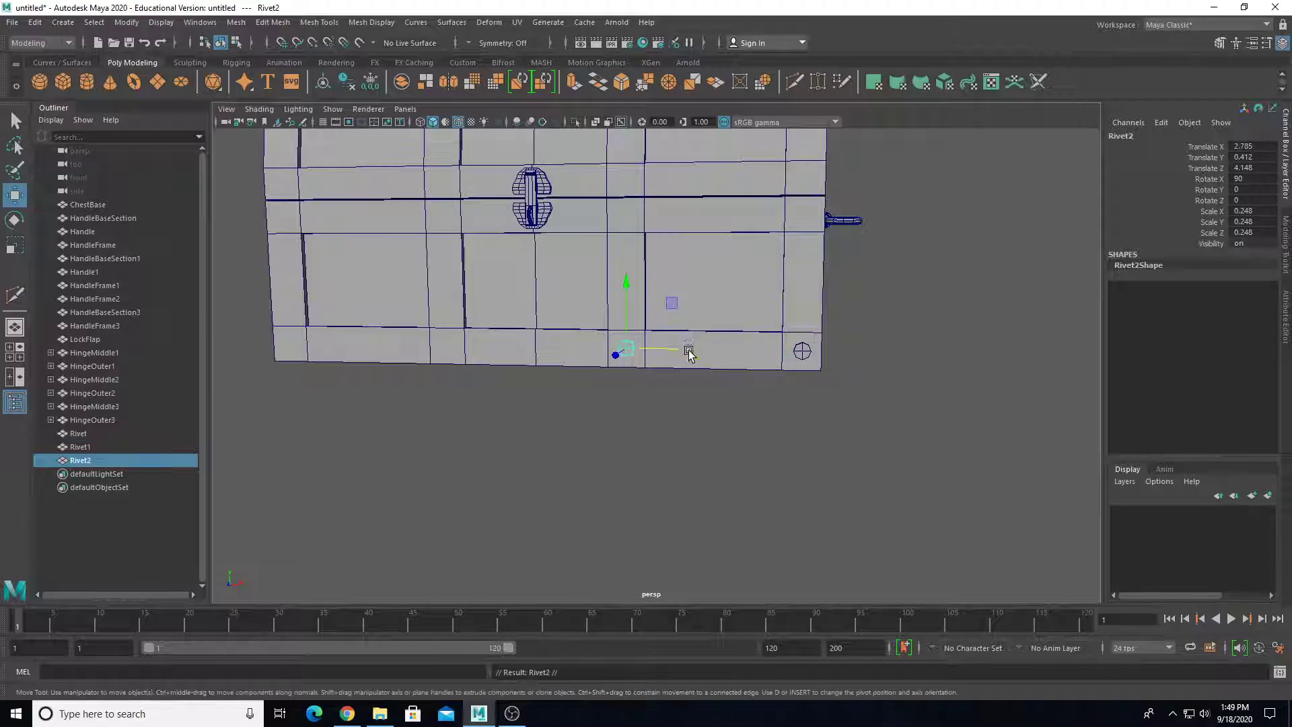
{"action": "left_click_drag", "start_coordinate": [688, 350], "coordinate": [352, 382]}
{"action": "key", "text": "ctrl+d"}
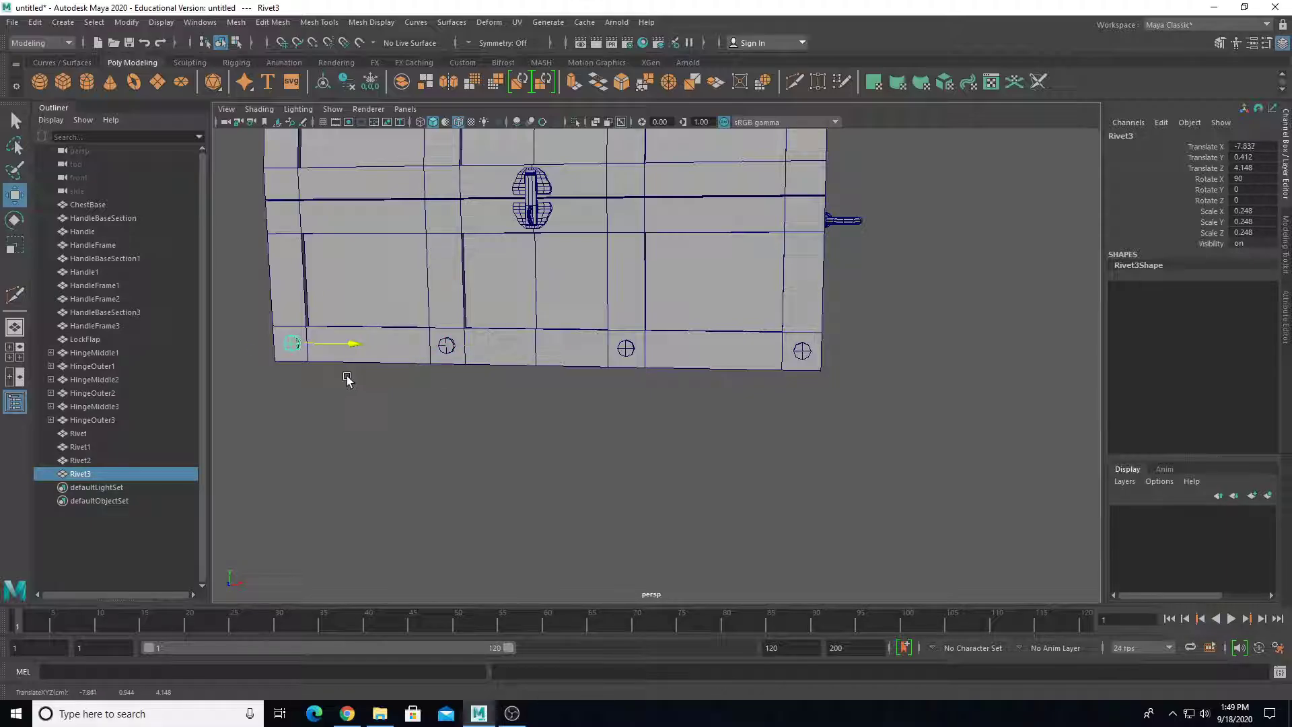
Duplicate the row of four front rivets twice upward, onto the bands just below and just above the lid seam, the upper row at Y 5.325.
{"action": "left_click", "coordinate": [80, 435], "text": "shift"}
{"action": "left_click_drag", "start_coordinate": [255, 404], "coordinate": [326, 393], "text": "alt"}
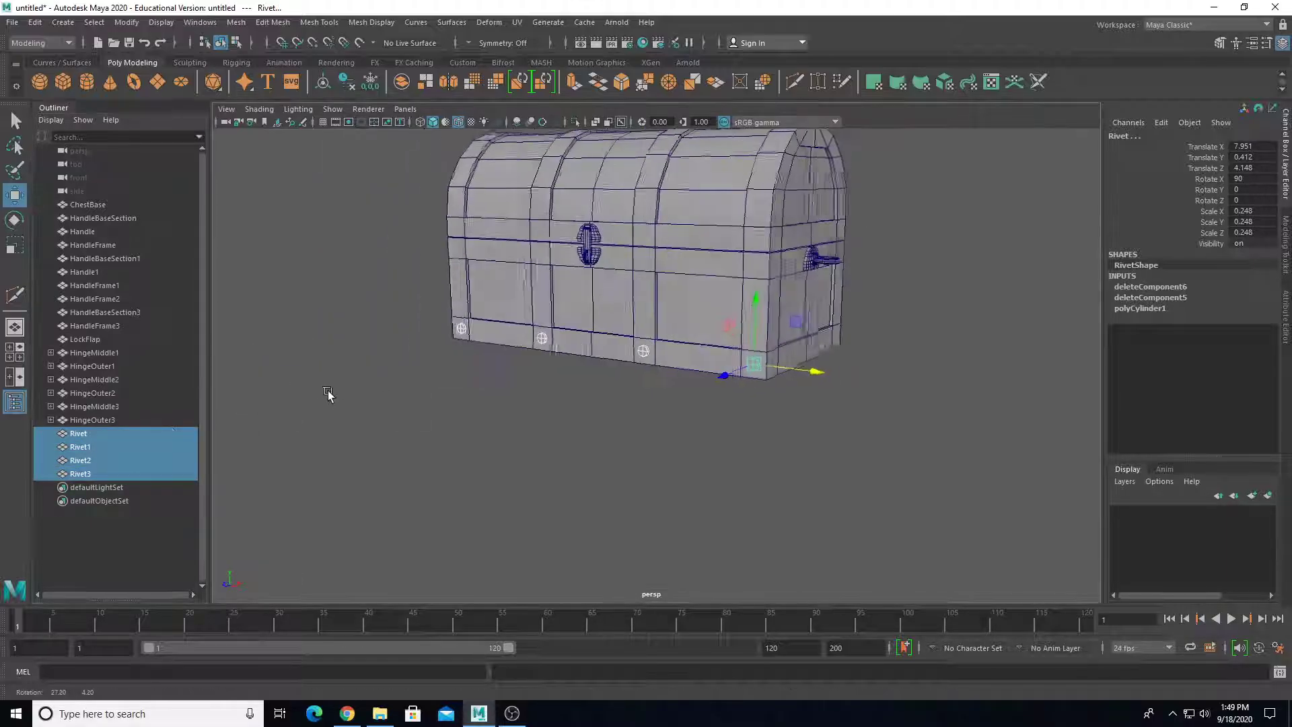
{"action": "key", "text": "ctrl+d"}
{"action": "left_click_drag", "start_coordinate": [752, 293], "coordinate": [760, 170]}
{"action": "key", "text": "ctrl+d"}
{"action": "left_click_drag", "start_coordinate": [605, 280], "coordinate": [288, 490], "text": "alt"}
Duplicate all twelve front rivets and move the copies behind the chest to Z -5.388.
{"action": "left_click", "coordinate": [81, 434]}
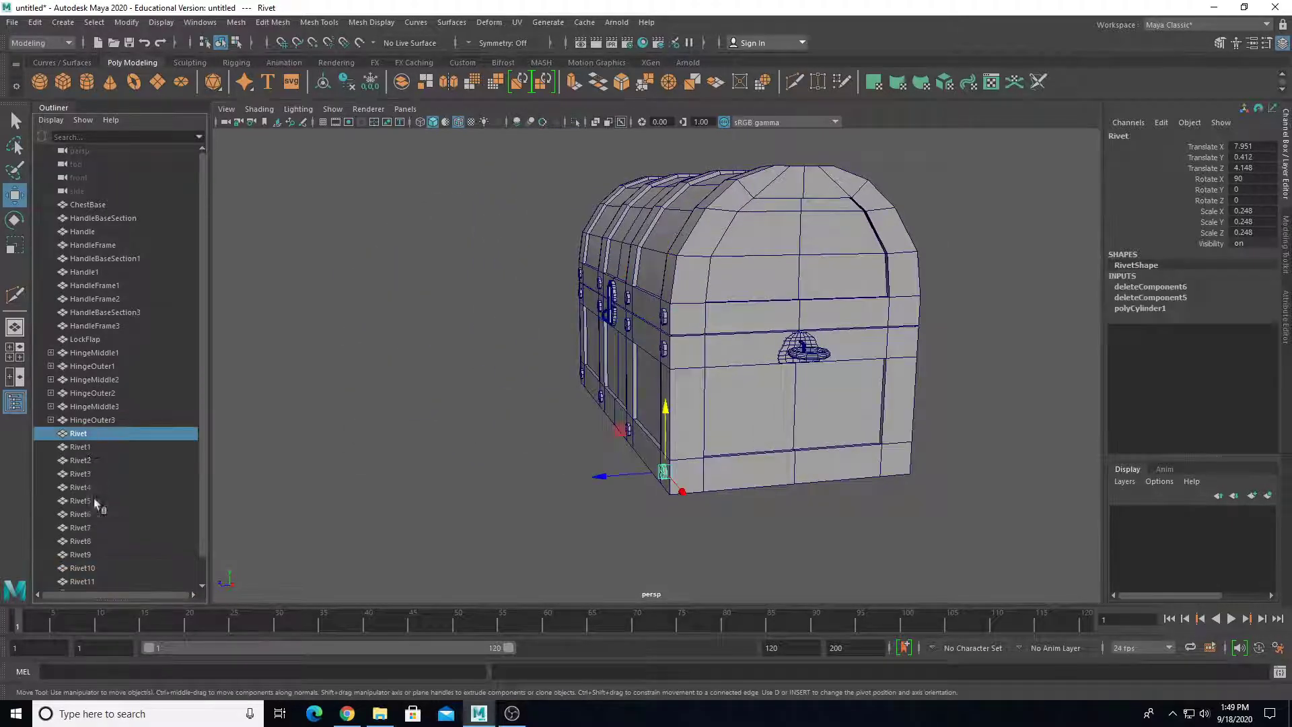
{"action": "scroll", "coordinate": [94, 498], "scroll_direction": "down", "scroll_amount": 1}
{"action": "left_click", "coordinate": [92, 554], "text": "shift"}
{"action": "left_click_drag", "start_coordinate": [398, 499], "coordinate": [591, 447], "text": "alt"}
{"action": "key", "text": "ctrl+d"}
{"action": "left_click_drag", "start_coordinate": [591, 326], "coordinate": [837, 323]}
{"action": "left_click_drag", "start_coordinate": [838, 323], "coordinate": [751, 367], "text": "alt"}
{"action": "middle_click_drag", "start_coordinate": [751, 367], "coordinate": [646, 343], "text": "alt"}
Rotate the twelve rear rivets to 180 degrees about Y so they face away from the chest's back.
{"action": "key", "text": "e"}
{"action": "left_click_drag", "start_coordinate": [646, 343], "coordinate": [743, 400], "text": "alt"}
{"action": "key", "text": "ctrl+z"}
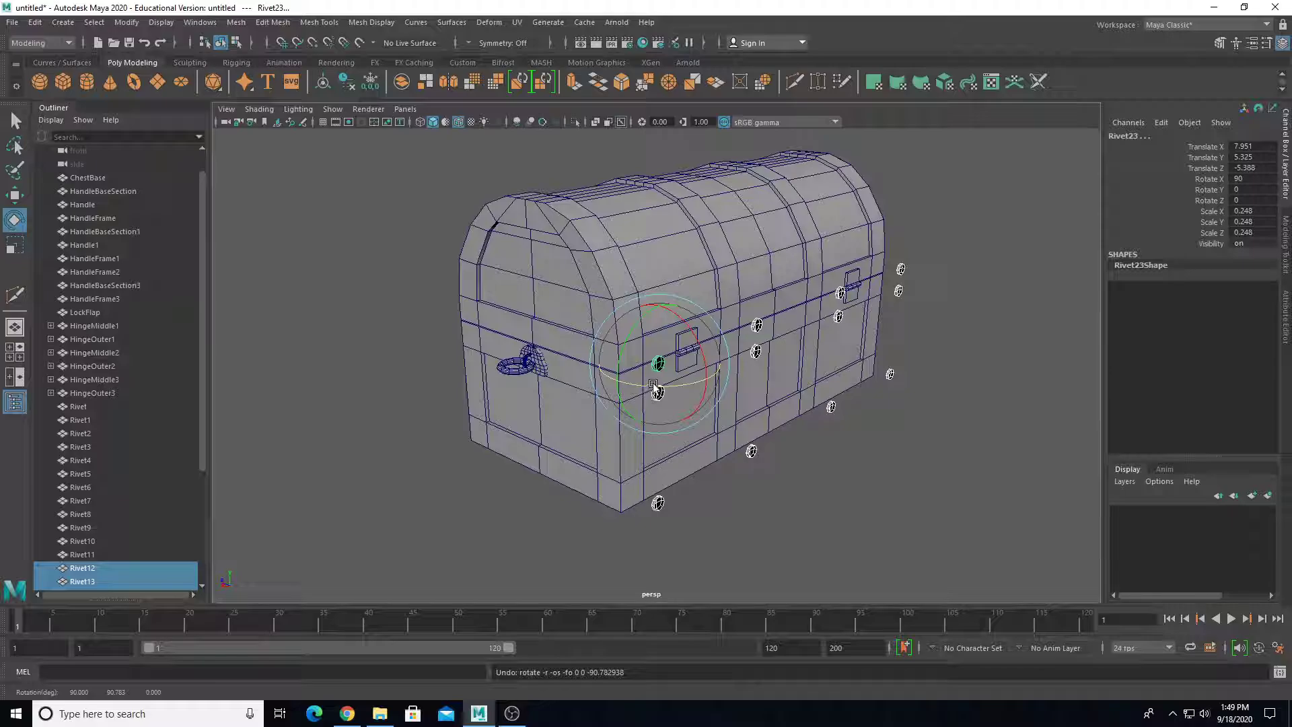
{"action": "left_click_drag", "start_coordinate": [631, 383], "coordinate": [787, 389]}
Move the twelve rear rivets against the chest's back bands at Z -4.137.
{"action": "key", "text": "w"}
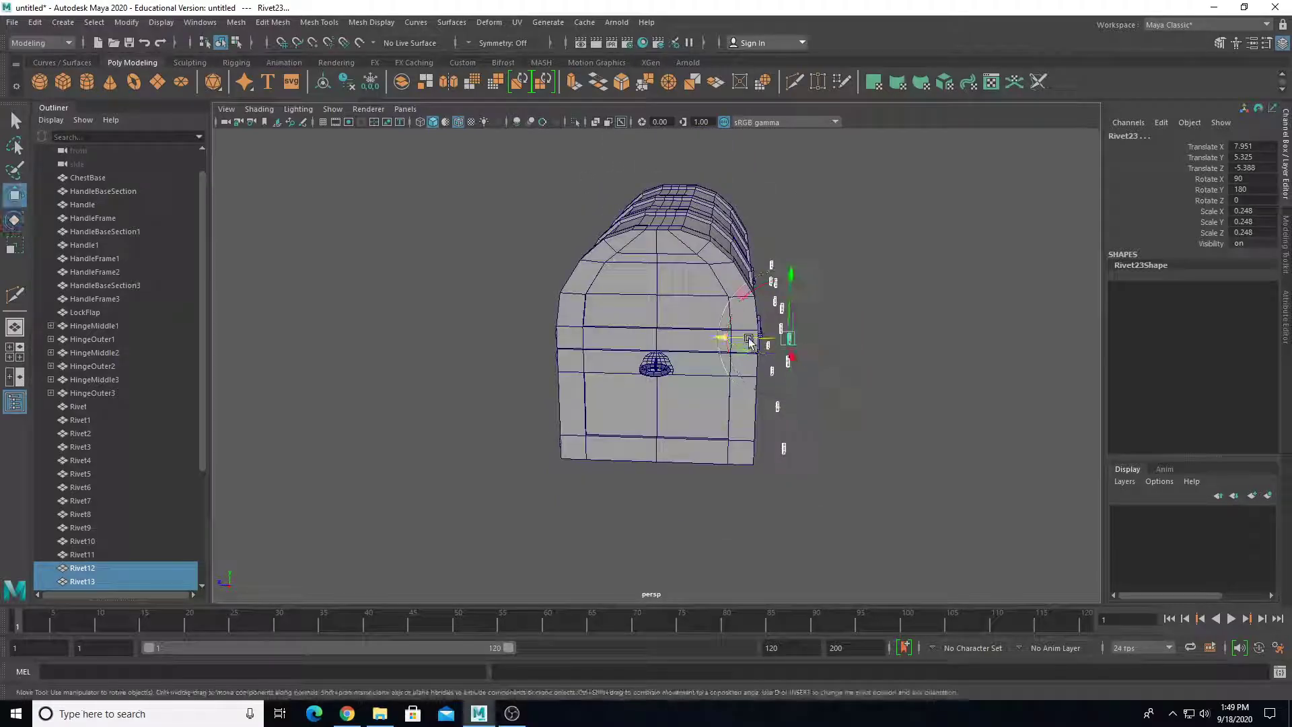
{"action": "left_click_drag", "start_coordinate": [733, 338], "coordinate": [694, 338]}
{"action": "key", "text": "f"}
{"action": "scroll", "coordinate": [606, 419], "scroll_direction": "up", "scroll_amount": 5}
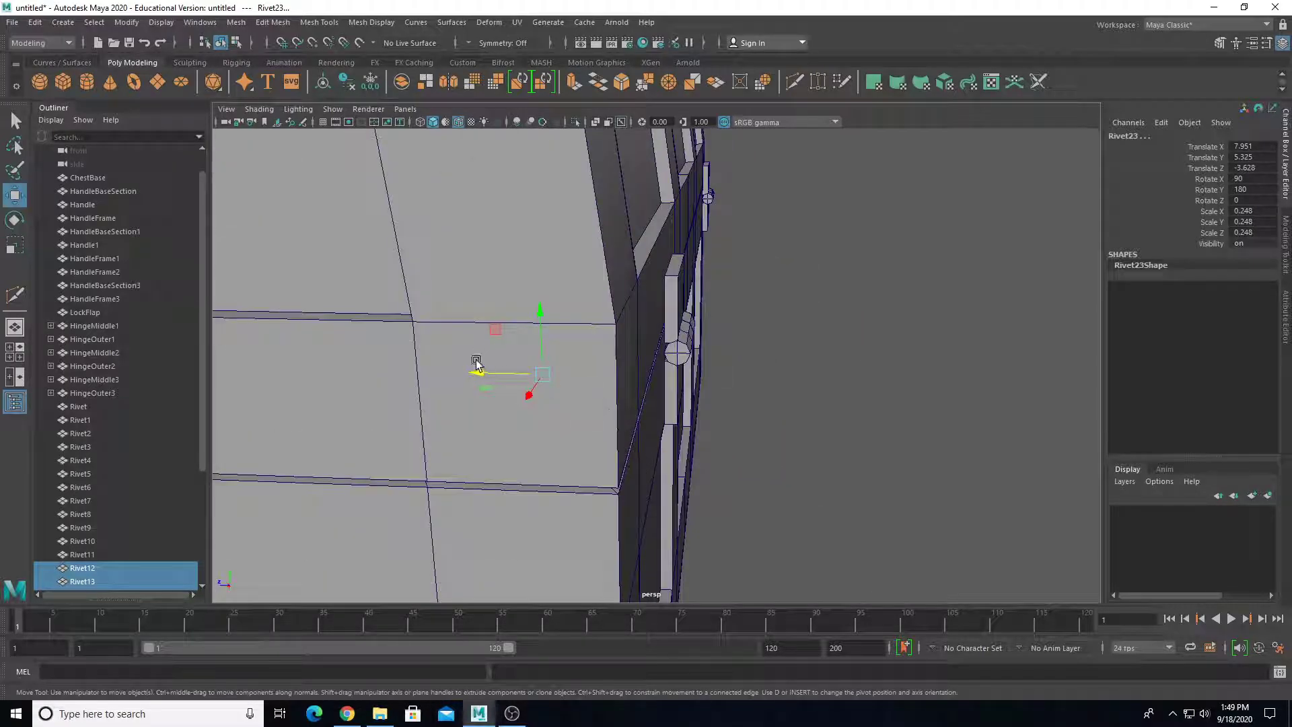
{"action": "left_click_drag", "start_coordinate": [476, 364], "coordinate": [568, 486]}
{"action": "scroll", "coordinate": [564, 392], "scroll_direction": "down", "scroll_amount": 5}
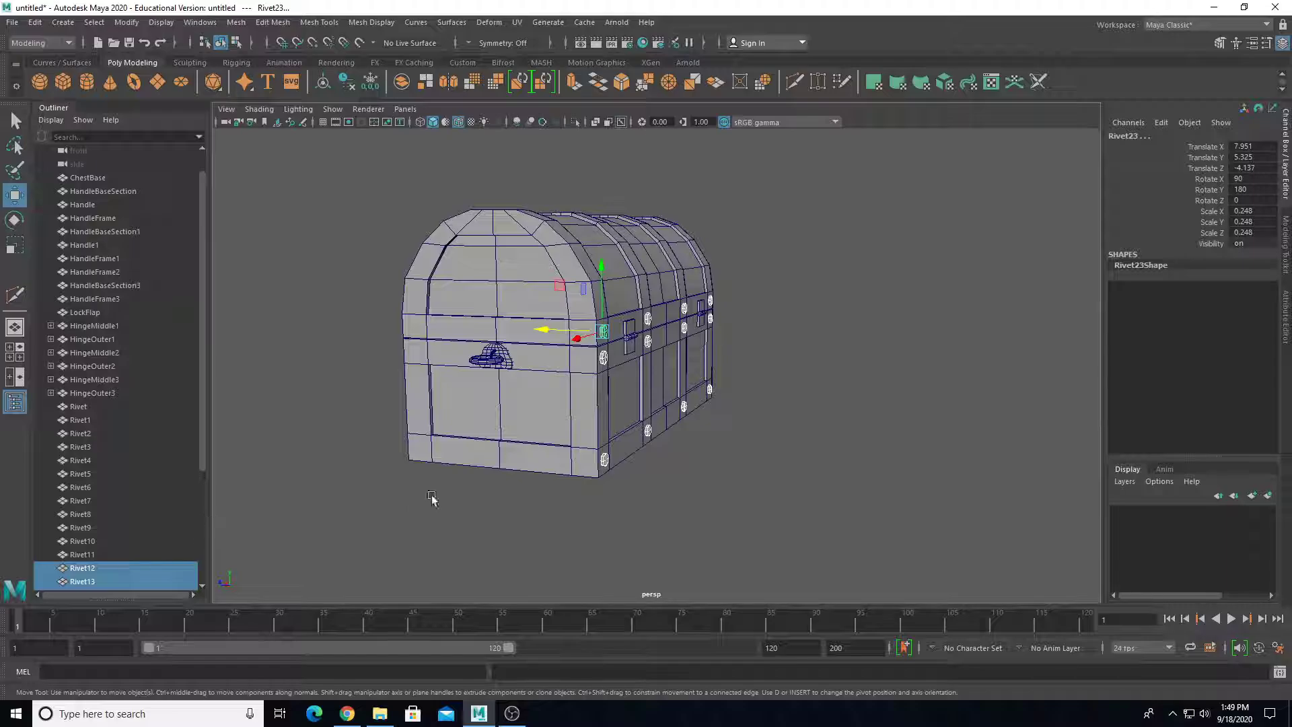
Duplicate the lower rear corner rivet, move the copy around to the chest's adjacent end at X 8.658, and rotate it to 90 degrees about Y.
{"action": "left_click", "coordinate": [605, 460]}
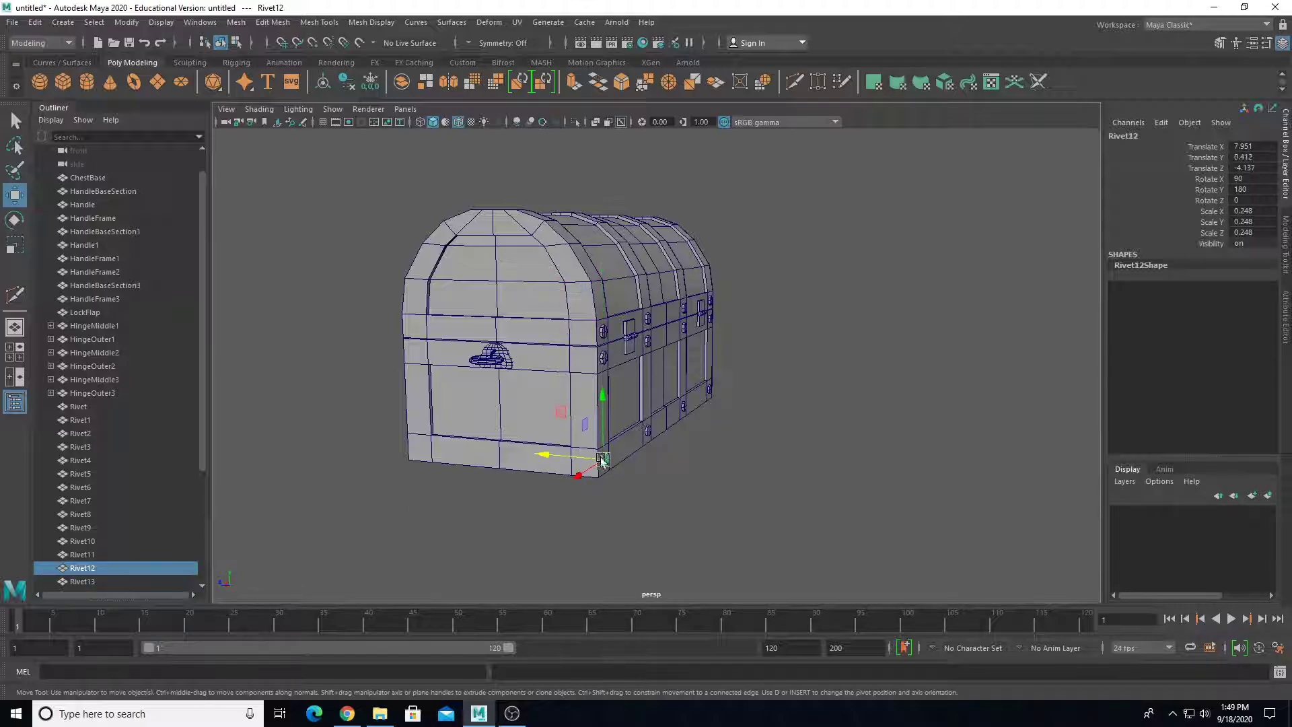
{"action": "scroll", "coordinate": [574, 417], "scroll_direction": "up", "scroll_amount": 5}
{"action": "key", "text": "ctrl+d"}
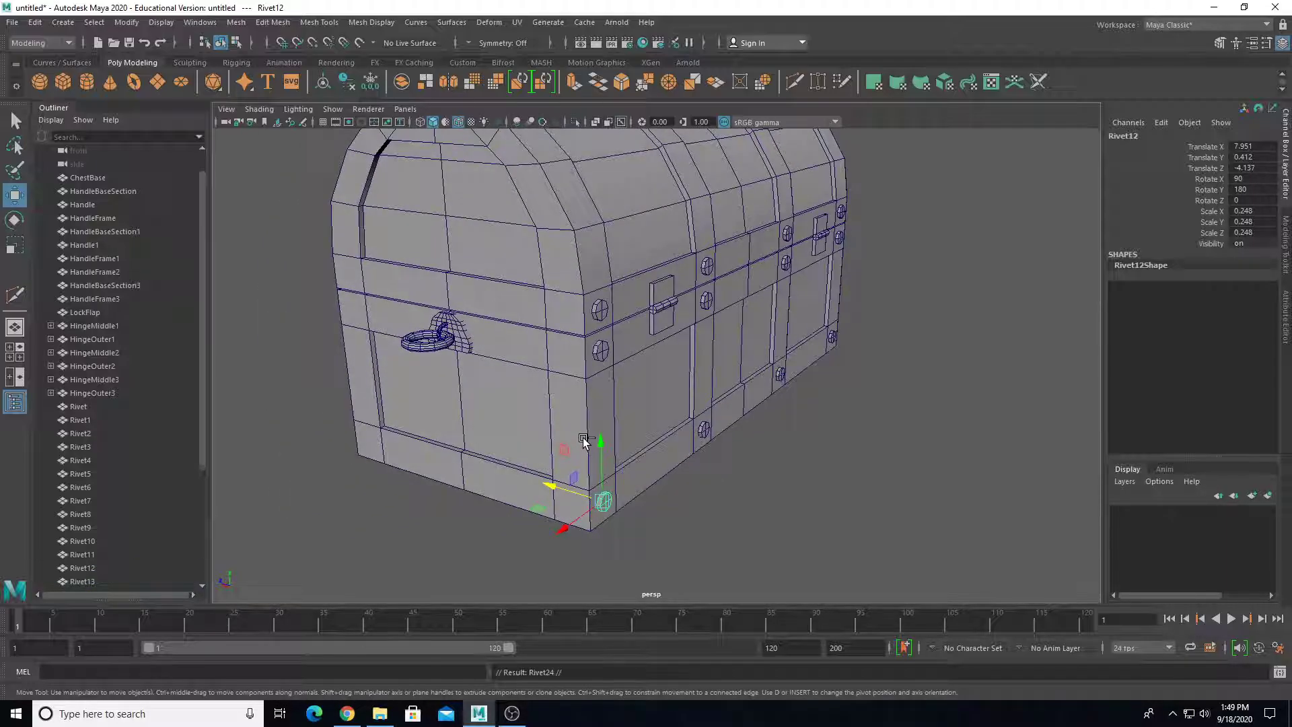
{"action": "left_click_drag", "start_coordinate": [539, 511], "coordinate": [510, 519]}
{"action": "key", "text": "e"}
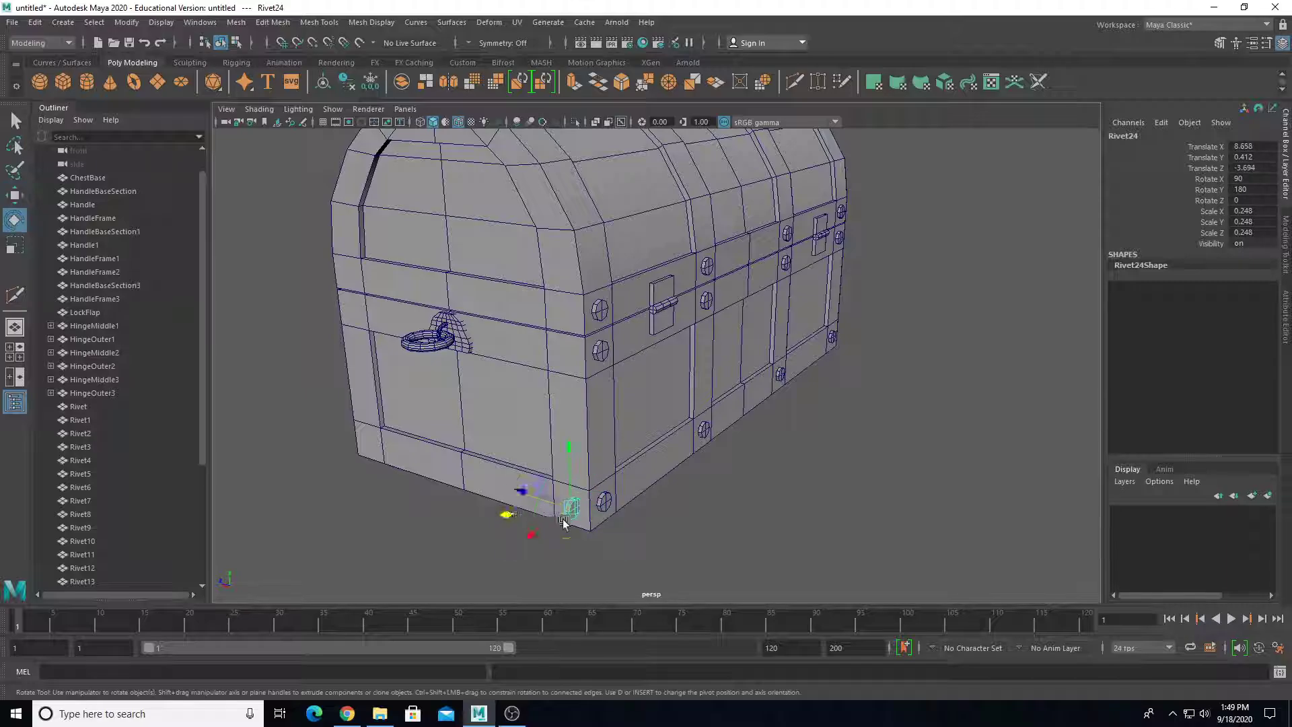
{"action": "left_click_drag", "start_coordinate": [586, 528], "coordinate": [504, 482]}
Seat the new end rivet against the chest's end face at X 8.491.
{"action": "key", "text": "f"}
{"action": "key", "text": "w"}
{"action": "left_click_drag", "start_coordinate": [676, 366], "coordinate": [706, 378]}
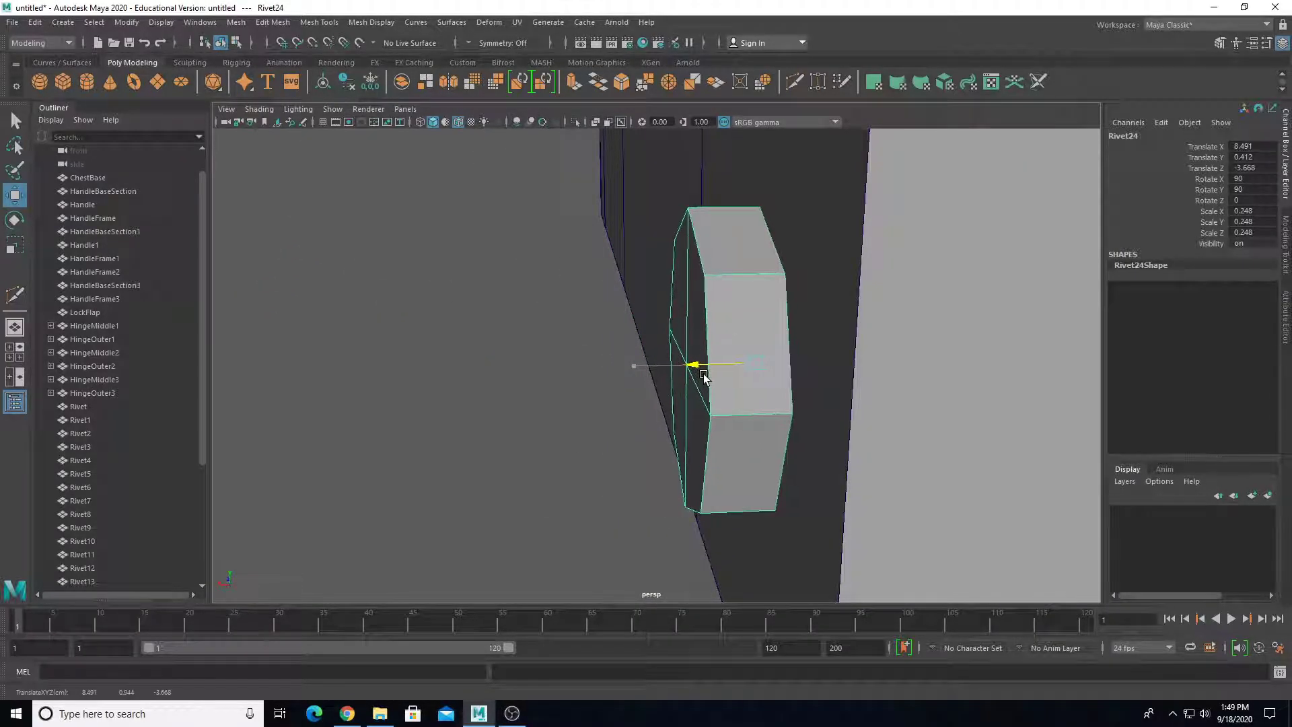
{"action": "scroll", "coordinate": [705, 378], "scroll_direction": "down", "scroll_amount": 5}
{"action": "left_click_drag", "start_coordinate": [605, 378], "coordinate": [727, 392], "text": "alt"}
{"action": "scroll", "coordinate": [722, 392], "scroll_direction": "down", "scroll_amount": 2}
Duplicate the end rivet along Z to the opposite lower corner of the same end face, keeping the original at Z -3.554.
{"action": "left_click_drag", "start_coordinate": [602, 360], "coordinate": [388, 379]}
{"action": "scroll", "coordinate": [598, 363], "scroll_direction": "down", "scroll_amount": 1}
{"action": "scroll", "coordinate": [597, 364], "scroll_direction": "down", "scroll_amount": 4}
{"action": "key", "text": "ctrl+d"}
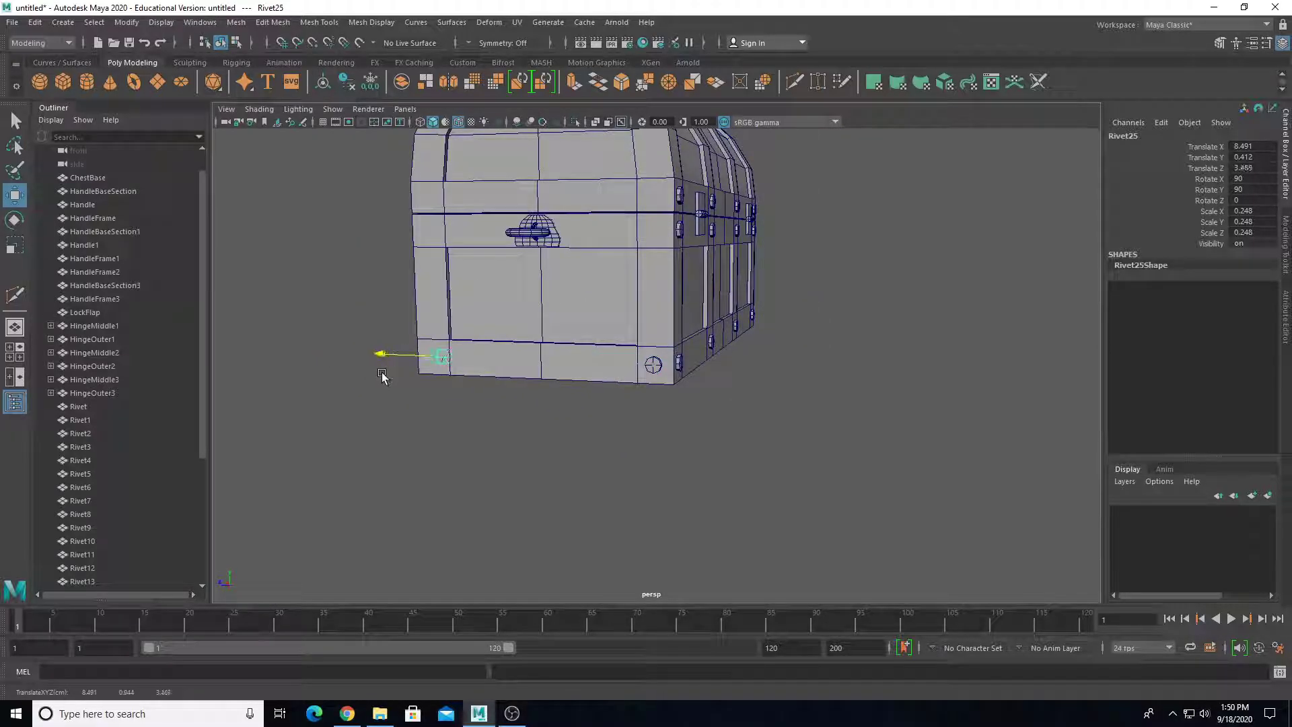
Duplicate the two lower end rivets upward twice, placing one pair at Y 4.332 and the other at Y 5.407.
{"action": "left_click", "coordinate": [654, 362], "text": "shift"}
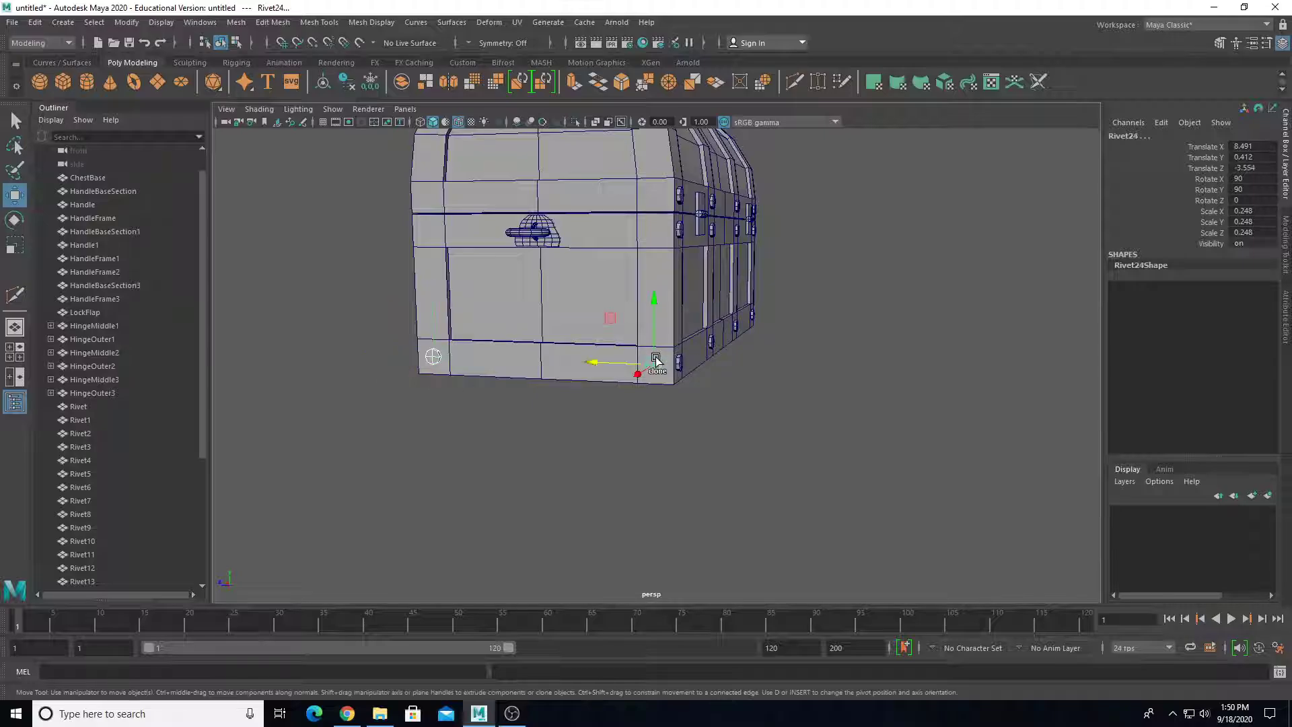
{"action": "key", "text": "ctrl+d"}
{"action": "left_click_drag", "start_coordinate": [653, 300], "coordinate": [653, 291]}
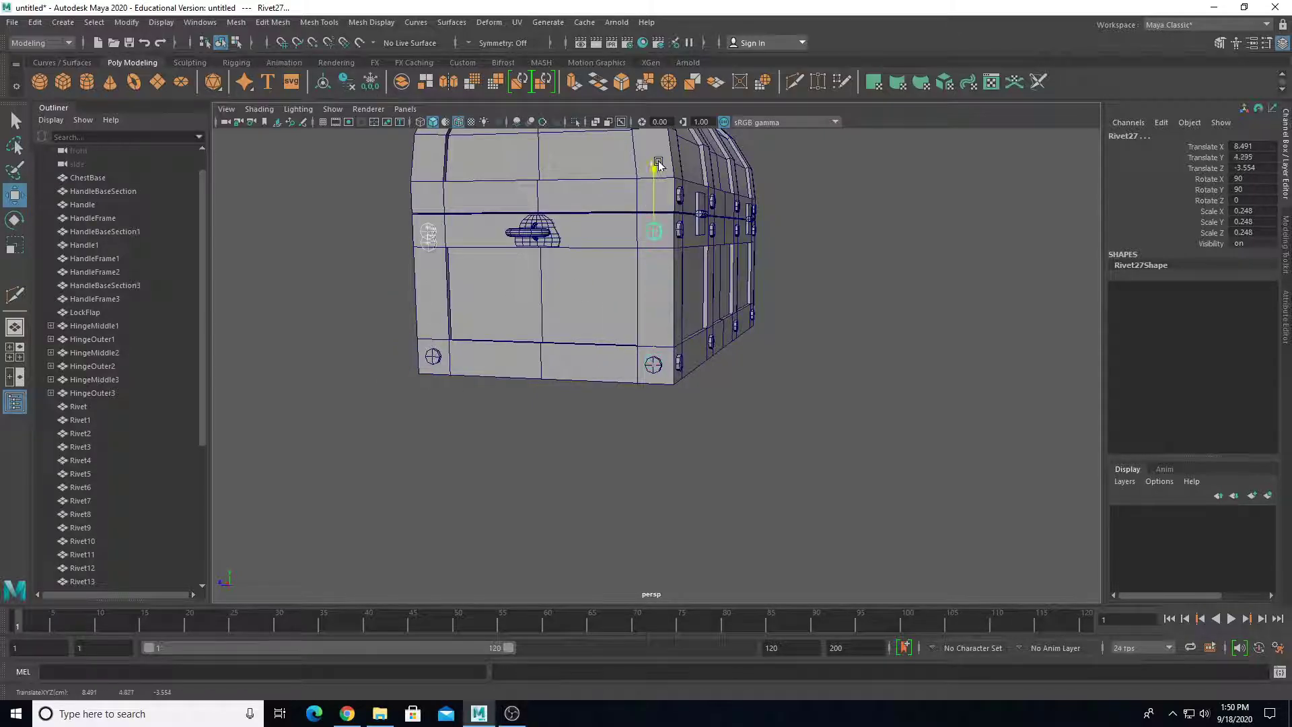
{"action": "key", "text": "ctrl+d"}
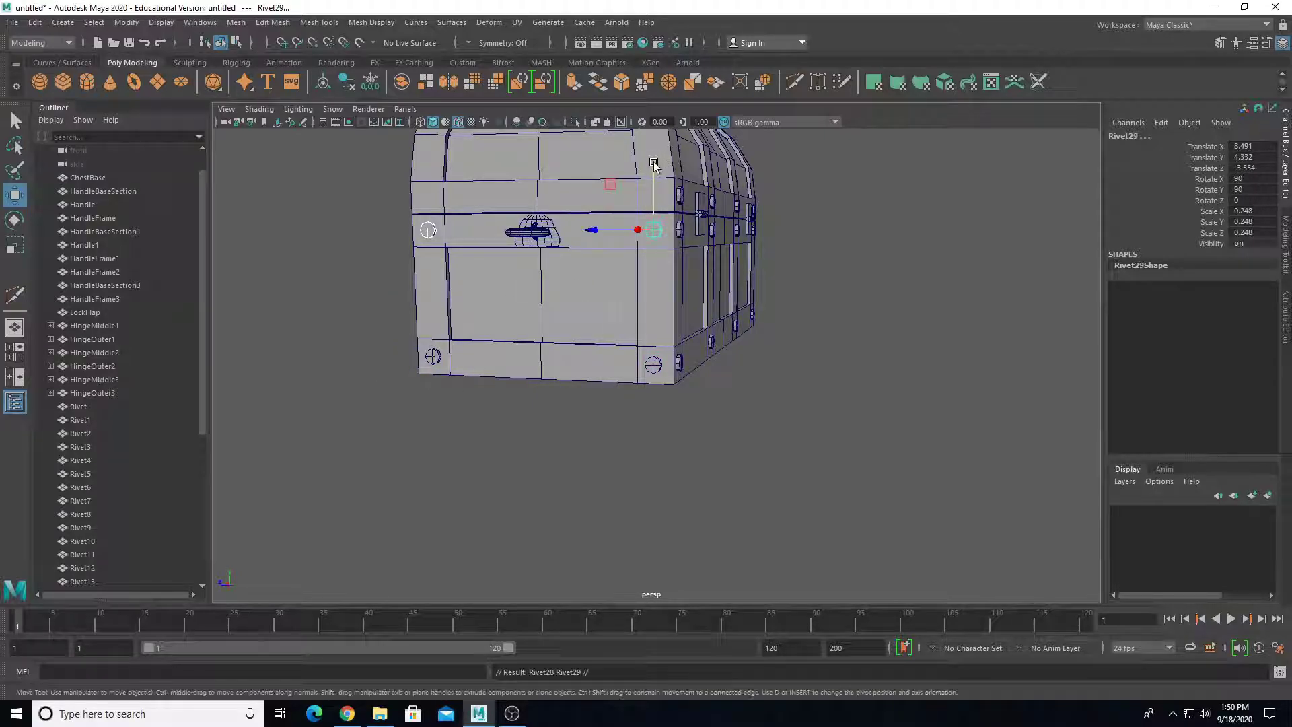
{"action": "left_click_drag", "start_coordinate": [657, 162], "coordinate": [677, 131]}
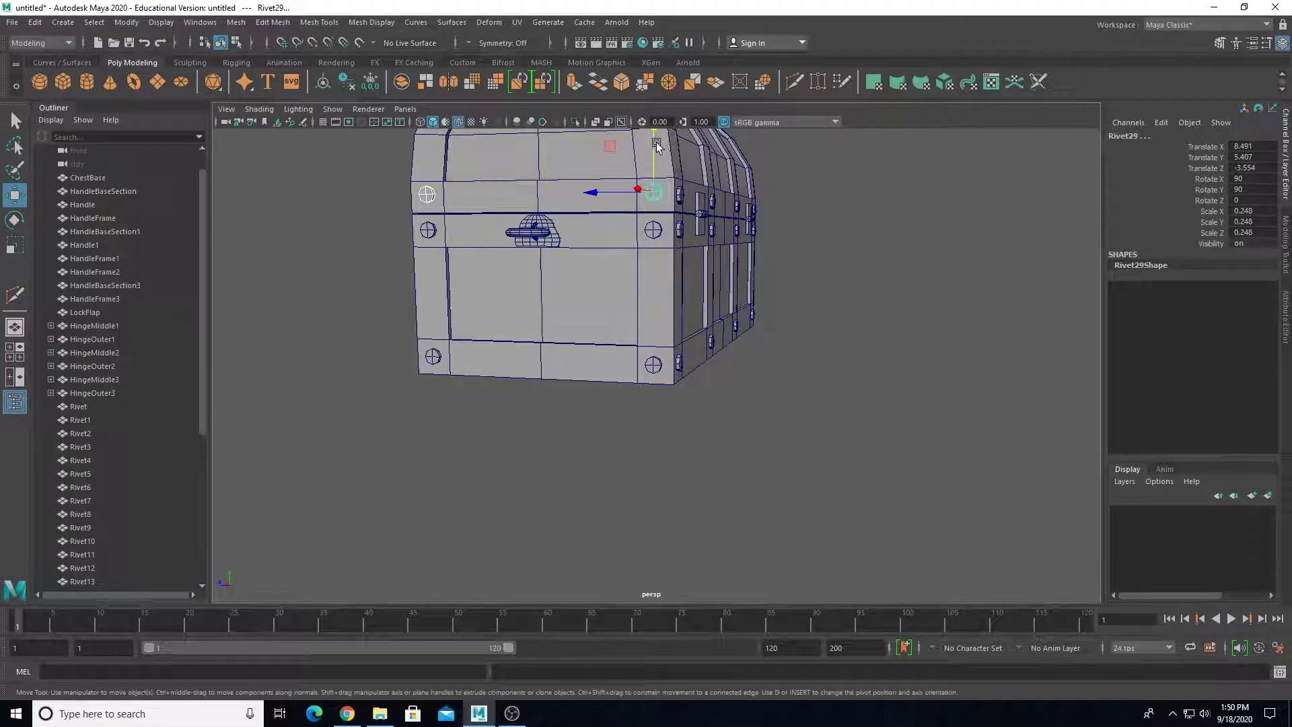
Duplicate the six end rivets and move the copies past the chest's opposite end to X -11.715.
{"action": "scroll", "coordinate": [700, 245], "scroll_direction": "down", "scroll_amount": 3}
{"action": "scroll", "coordinate": [142, 454], "scroll_direction": "down", "scroll_amount": 6}
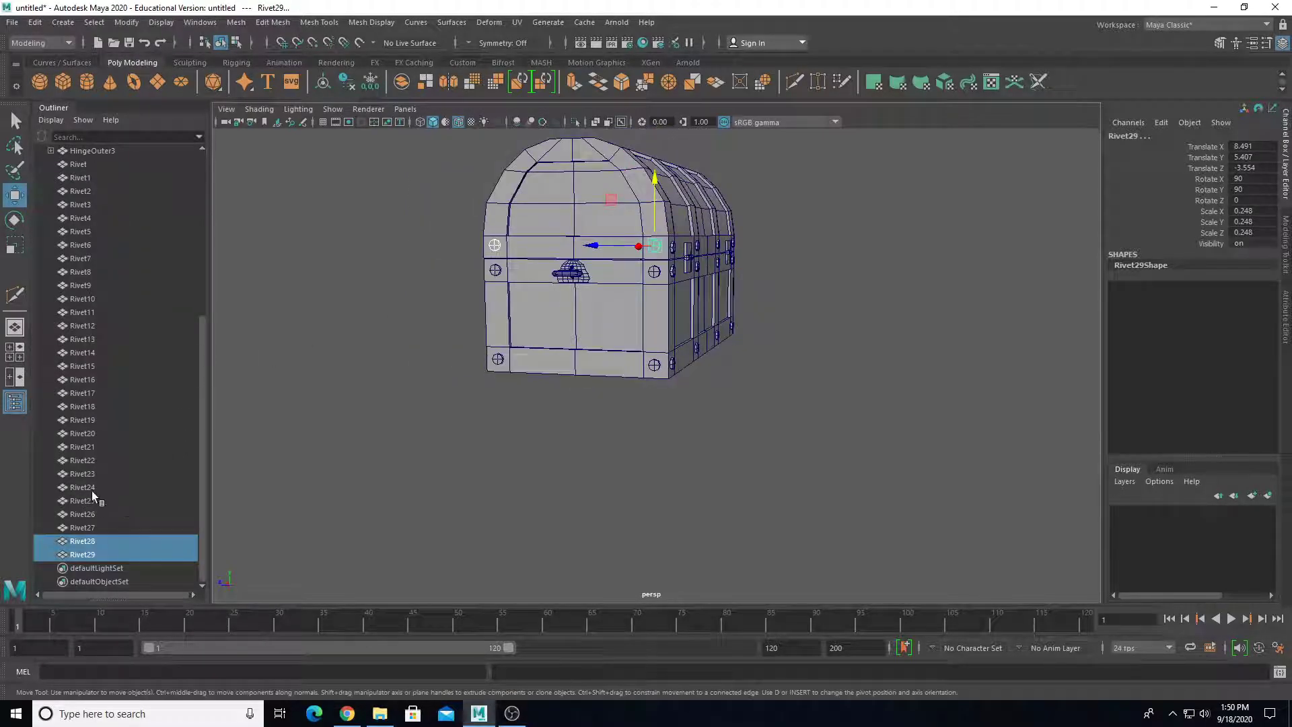
{"action": "left_click", "coordinate": [95, 488], "text": "shift"}
{"action": "left_click_drag", "start_coordinate": [659, 430], "coordinate": [559, 427], "text": "alt"}
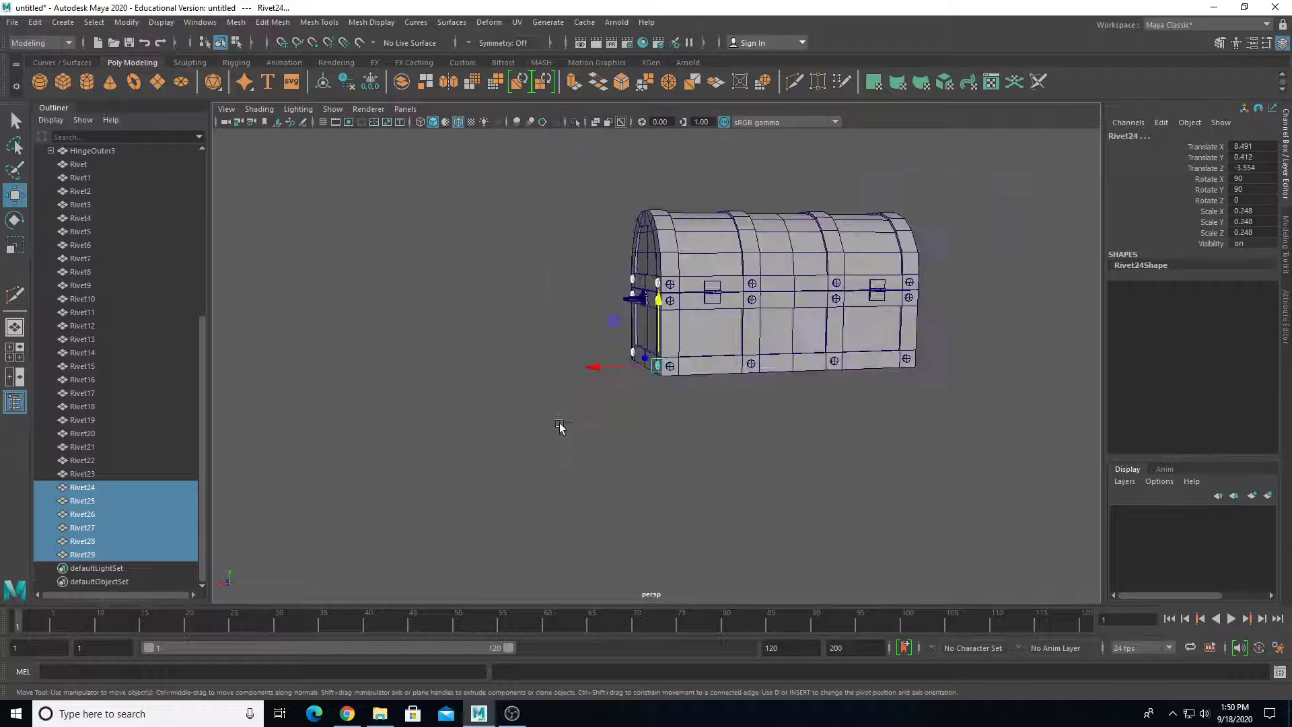
{"action": "key", "text": "ctrl+d"}
{"action": "left_click_drag", "start_coordinate": [595, 367], "coordinate": [902, 358]}
{"action": "scroll", "coordinate": [897, 329], "scroll_direction": "up", "scroll_amount": 5}
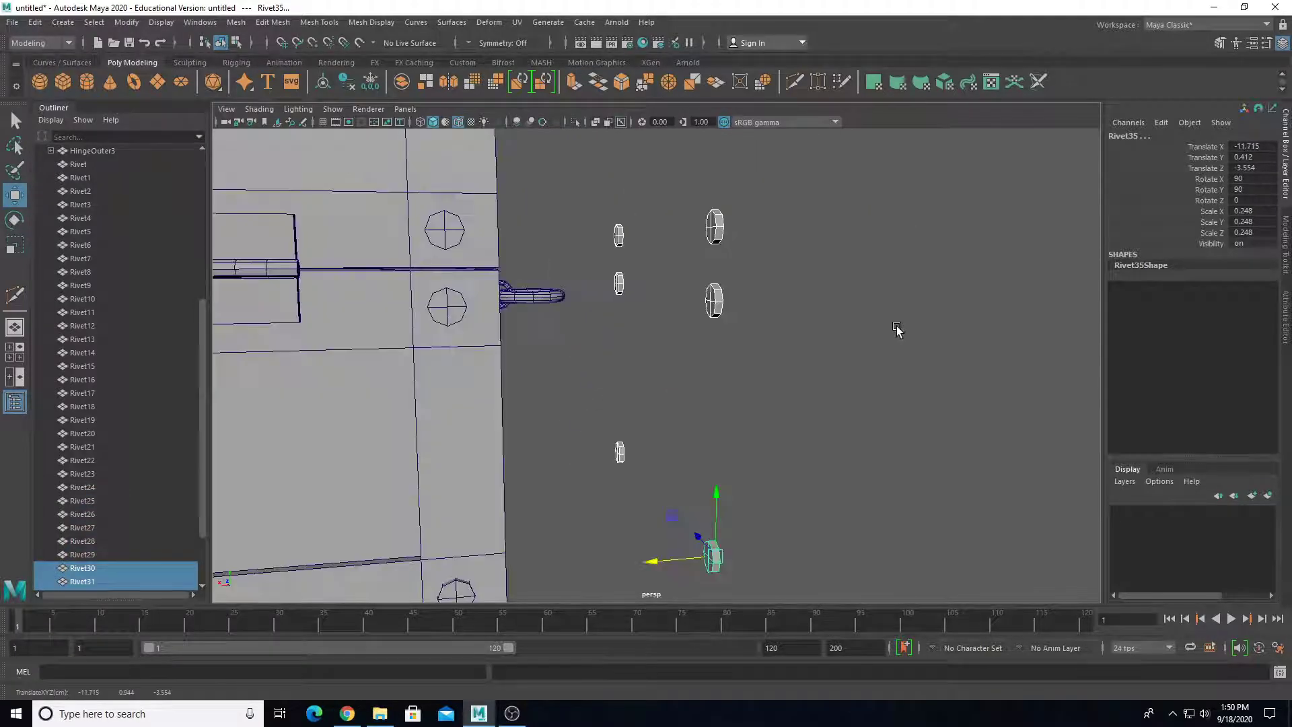
Rotate the six copied end rivets to 270 degrees about Y so they face outward.
{"action": "scroll", "coordinate": [783, 365], "scroll_direction": "down", "scroll_amount": 4}
{"action": "left_click_drag", "start_coordinate": [724, 383], "coordinate": [660, 380], "text": "alt"}
{"action": "key", "text": "e"}
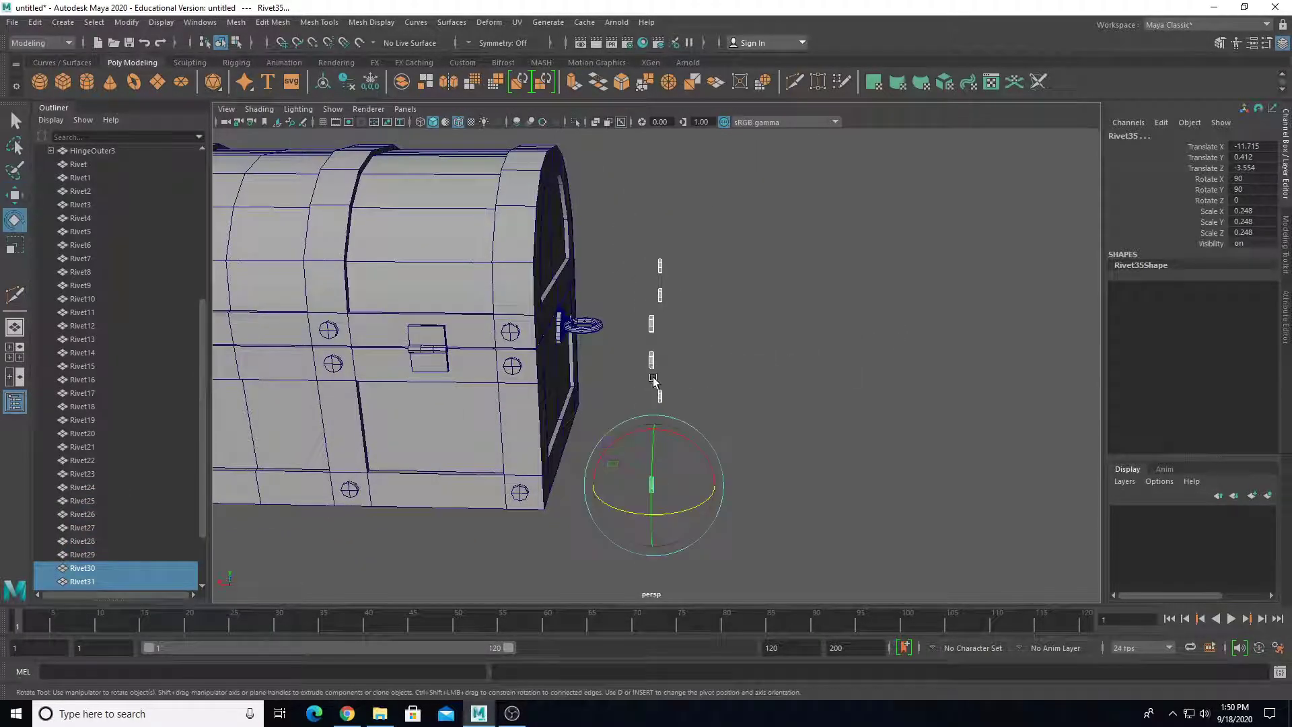
{"action": "left_click_drag", "start_coordinate": [602, 494], "coordinate": [1015, 467]}
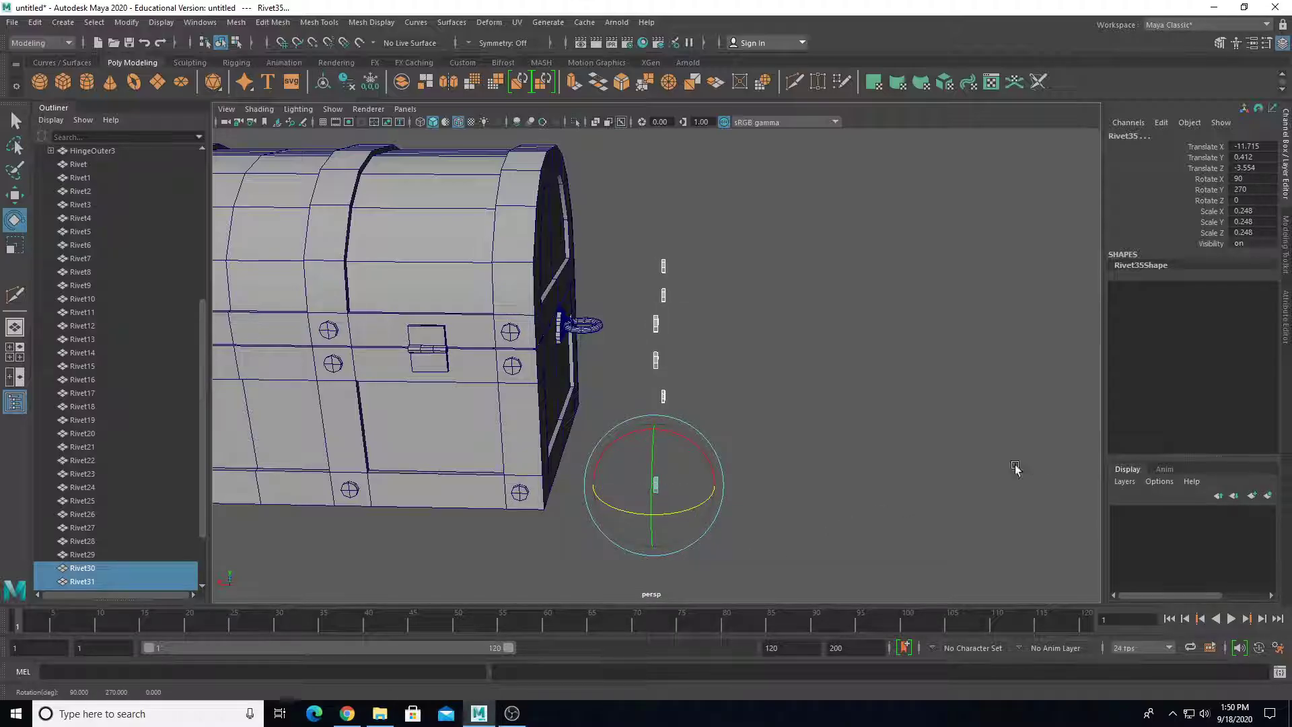
Move the six rotated rivets against the chest's opposite end face at X -8.482.
{"action": "scroll", "coordinate": [700, 495], "scroll_direction": "up", "scroll_amount": 5}
{"action": "key", "text": "w"}
{"action": "scroll", "coordinate": [624, 497], "scroll_direction": "down", "scroll_amount": 1}
{"action": "middle_click_drag", "start_coordinate": [616, 476], "coordinate": [646, 445], "text": "alt"}
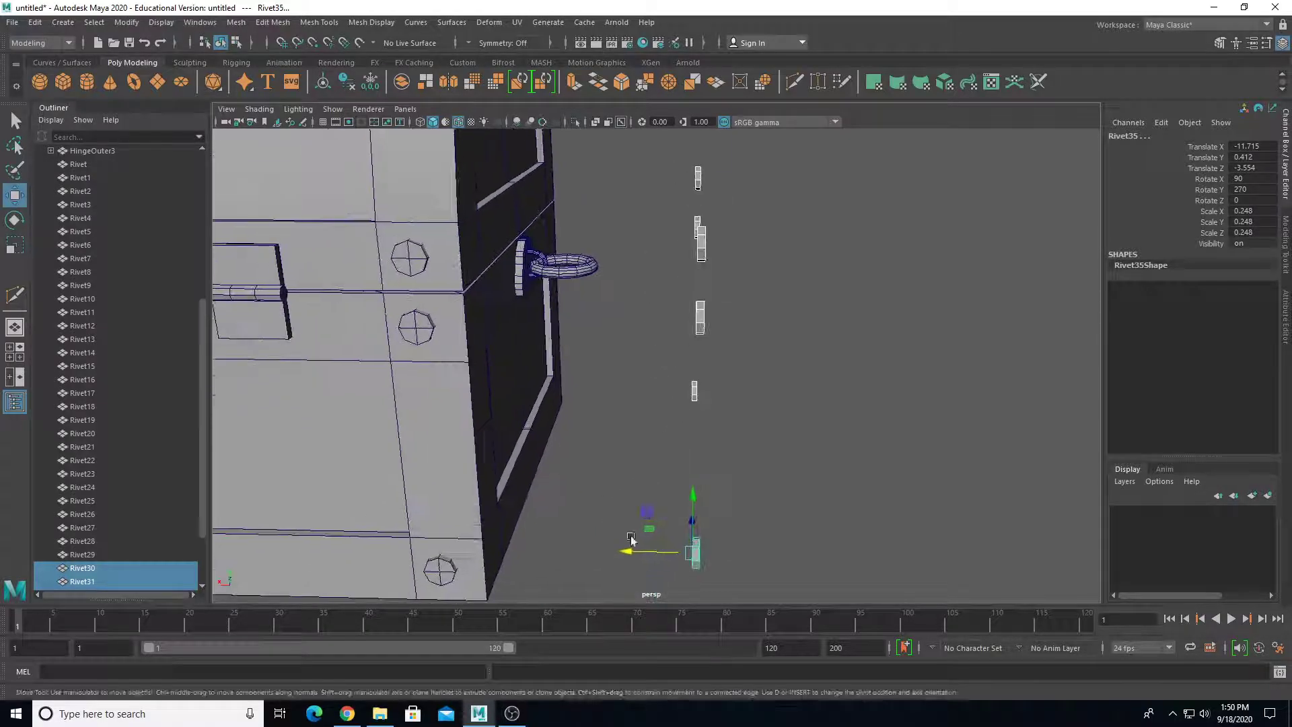
{"action": "left_click_drag", "start_coordinate": [622, 552], "coordinate": [427, 540]}
{"action": "scroll", "coordinate": [598, 462], "scroll_direction": "down", "scroll_amount": 4}
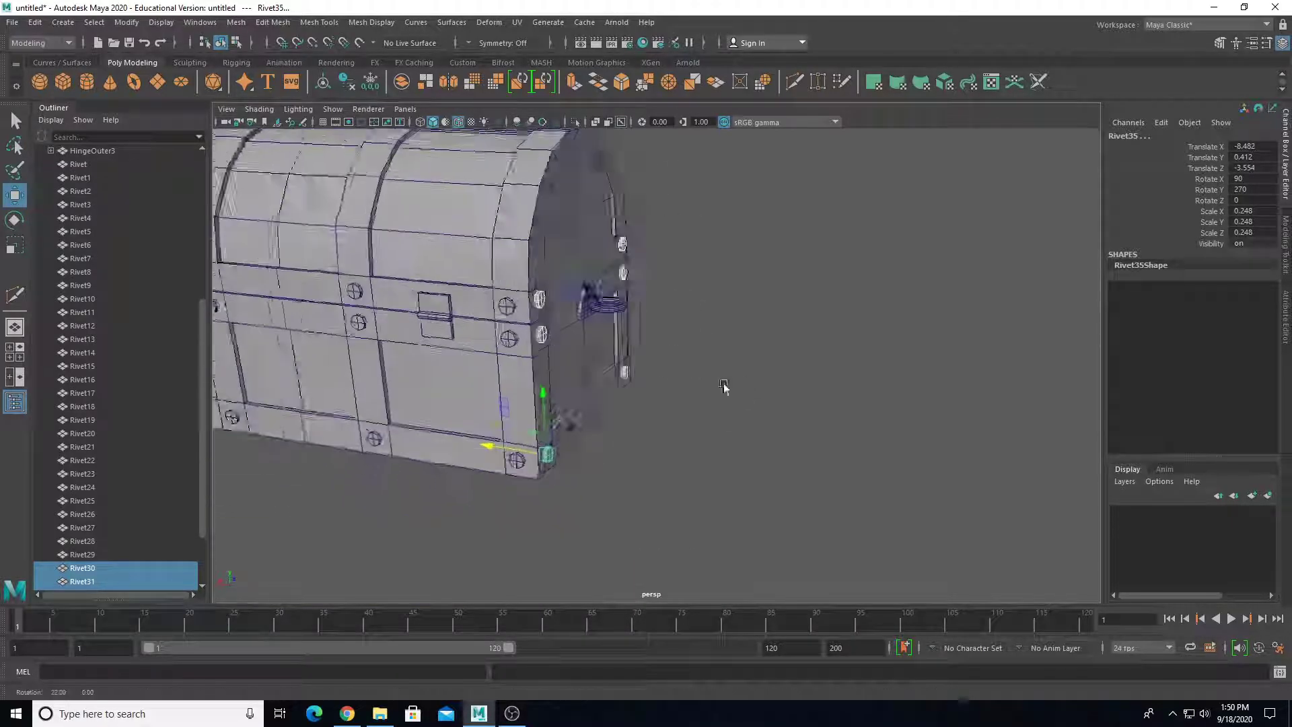
Deselect the rivets and examine their placement around all sides of the chest.
{"action": "left_click_drag", "start_coordinate": [721, 384], "coordinate": [645, 394], "text": "alt"}
{"action": "left_click", "coordinate": [696, 443]}
{"action": "scroll", "coordinate": [698, 444], "scroll_direction": "down", "scroll_amount": 3}
{"action": "left_click_drag", "start_coordinate": [698, 444], "coordinate": [363, 442], "text": "alt"}
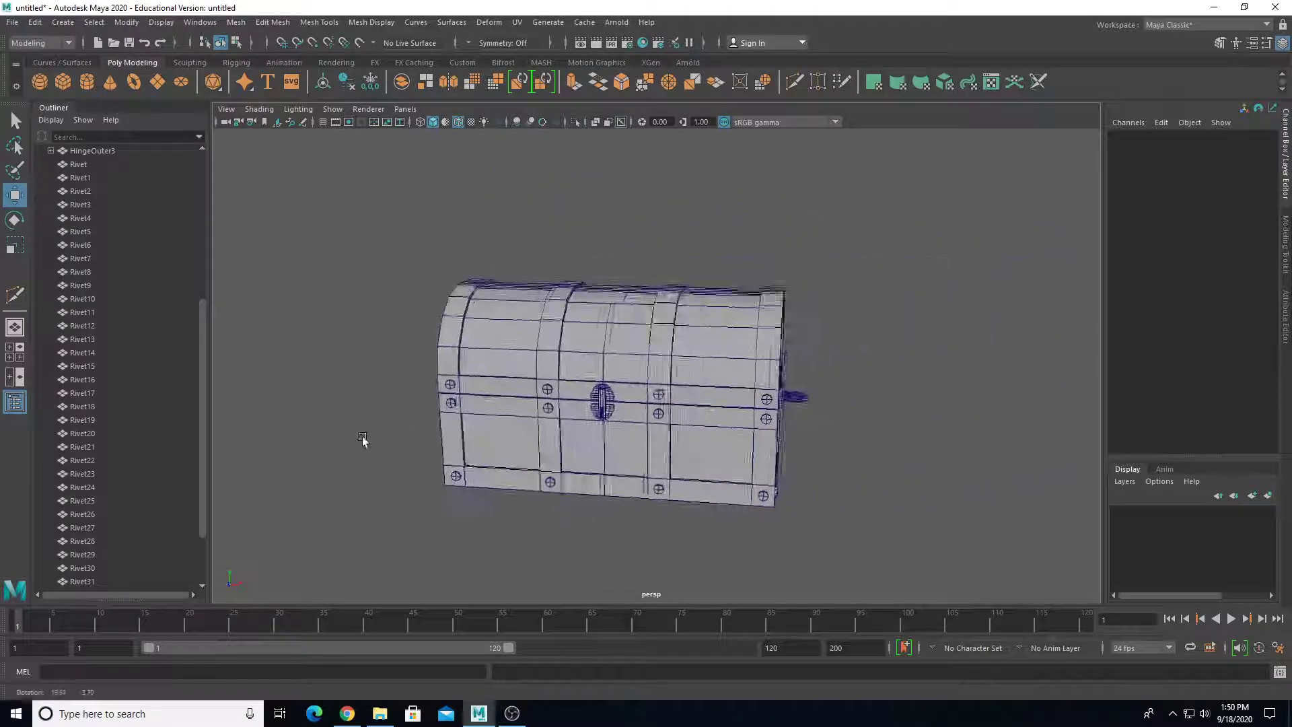
{"action": "scroll", "coordinate": [656, 433], "scroll_direction": "up", "scroll_amount": 3}
{"action": "left_click_drag", "start_coordinate": [656, 435], "coordinate": [599, 431], "text": "alt"}
{"action": "scroll", "coordinate": [143, 448], "scroll_direction": "up", "scroll_amount": 5}
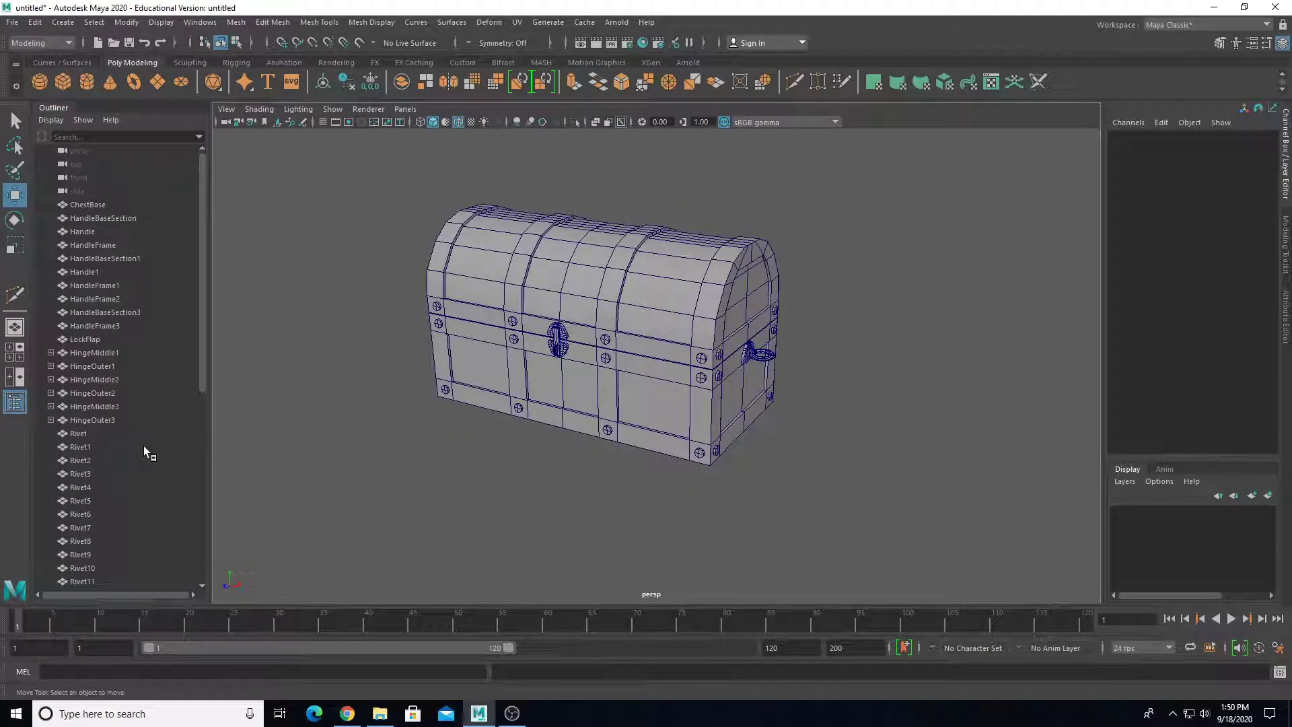
{"action": "left_click_drag", "start_coordinate": [417, 437], "coordinate": [513, 446], "text": "alt"}
{"action": "scroll", "coordinate": [514, 447], "scroll_direction": "up", "scroll_amount": 2}
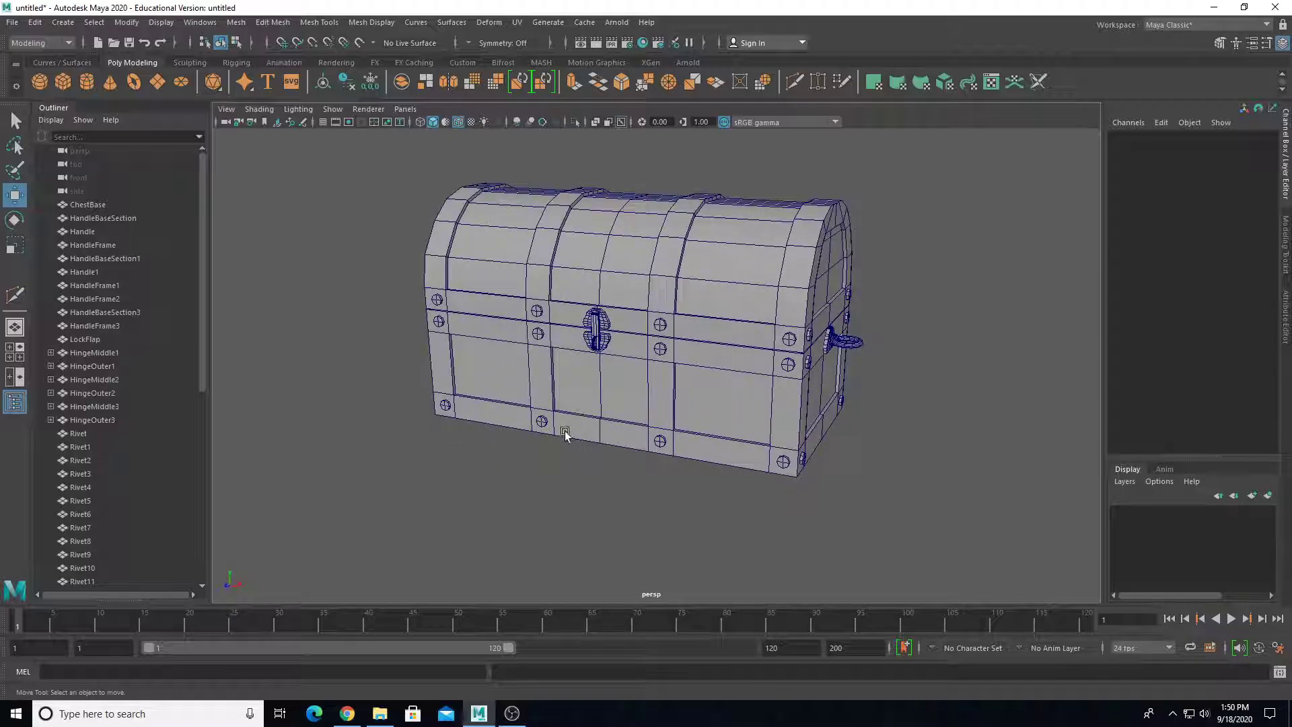
Delete the construction history of the chest and all its hardware, and clear the selection.
{"action": "left_click", "coordinate": [673, 294]}
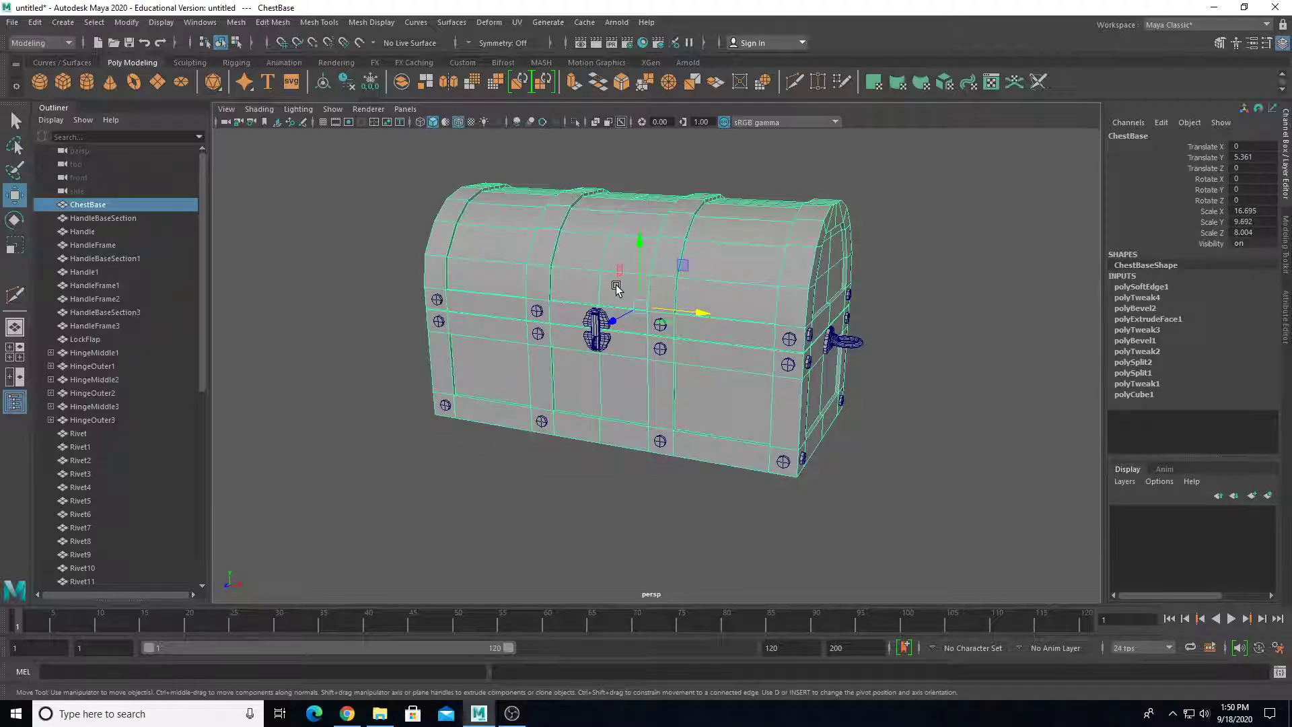
{"action": "left_click_drag", "start_coordinate": [342, 146], "coordinate": [1054, 547]}
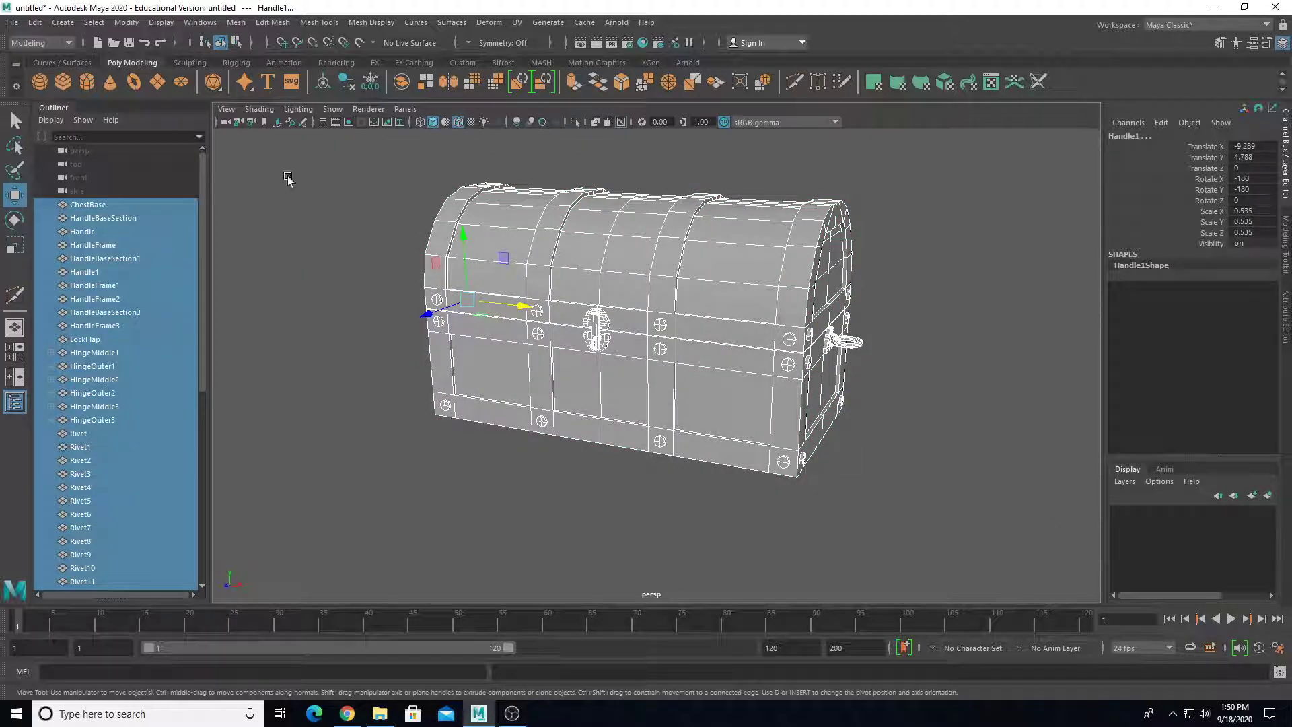
{"action": "left_click", "coordinate": [34, 23]}
{"action": "mouse_move", "coordinate": [90, 183]}
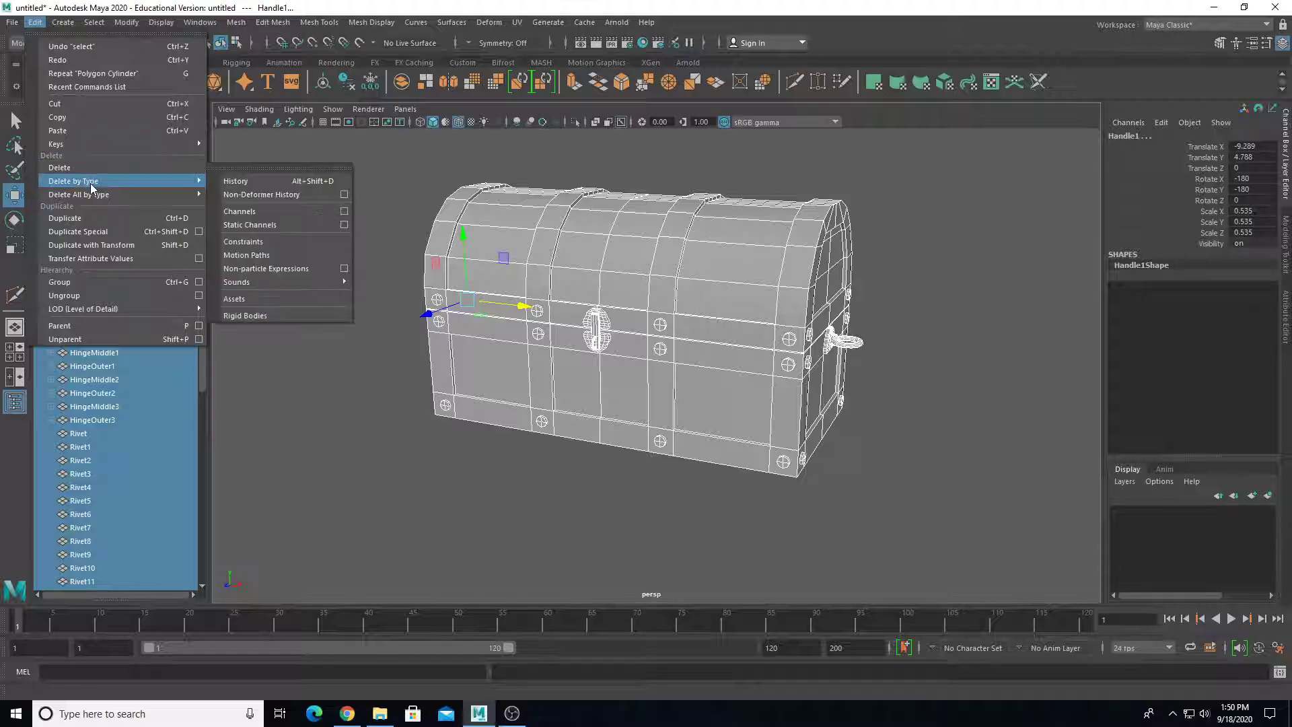
{"action": "left_click", "coordinate": [253, 180]}
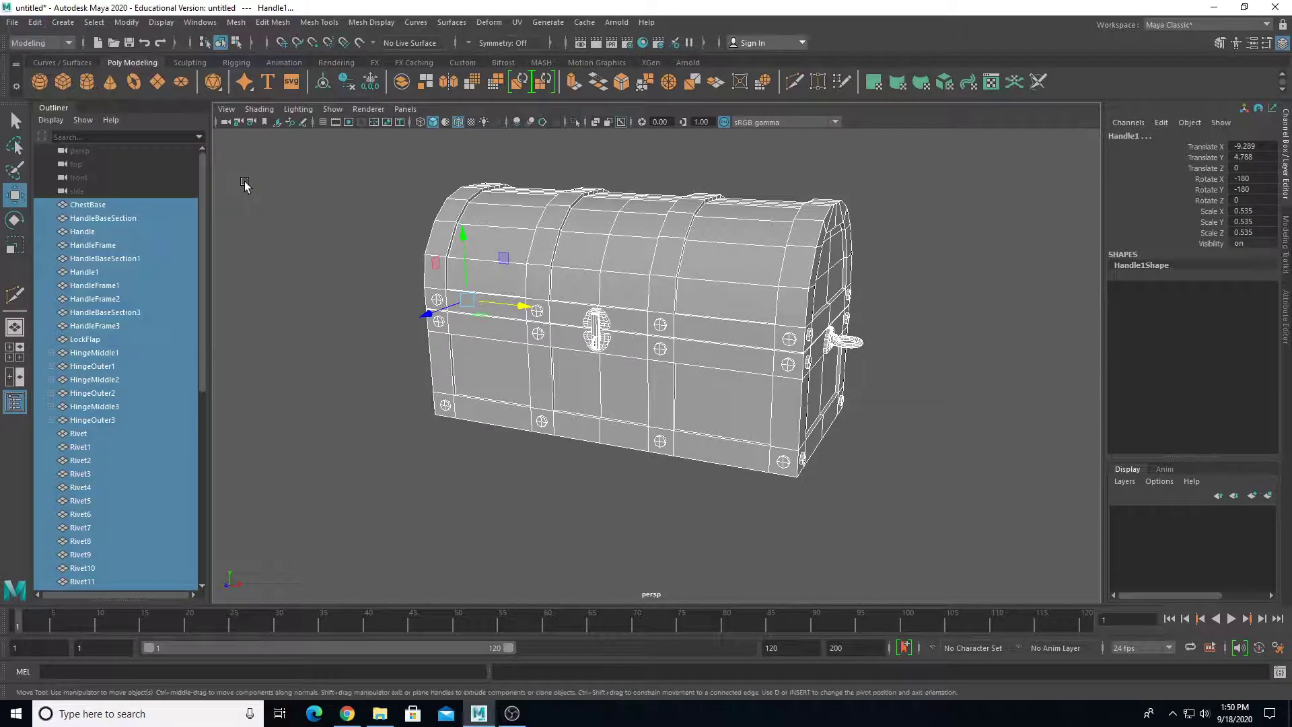
{"action": "left_click", "coordinate": [344, 362]}
{"action": "left_click", "coordinate": [609, 327]}
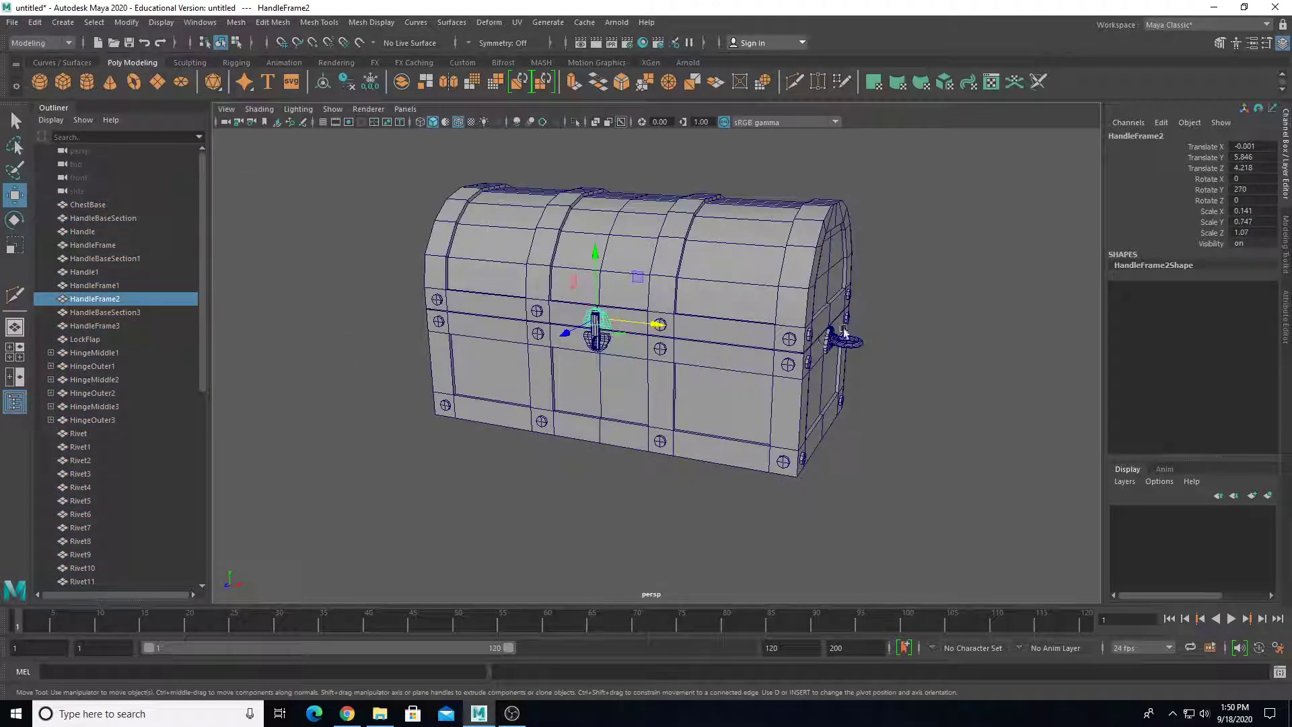
{"action": "left_click", "coordinate": [339, 279]}
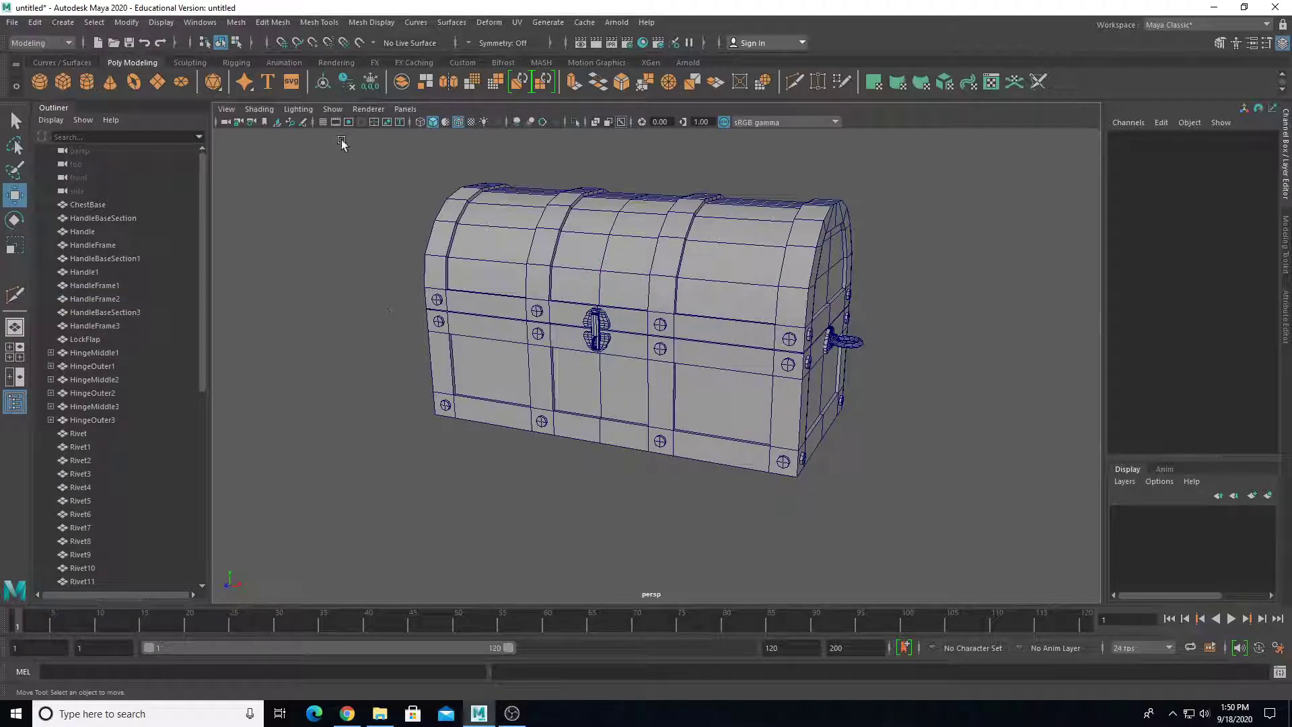
Display the viewport grid and select the chest with all its hardware.
{"action": "left_click", "coordinate": [324, 122]}
{"action": "left_click_drag", "start_coordinate": [429, 228], "coordinate": [353, 307], "text": "alt"}
{"action": "left_click_drag", "start_coordinate": [867, 491], "coordinate": [875, 498]}
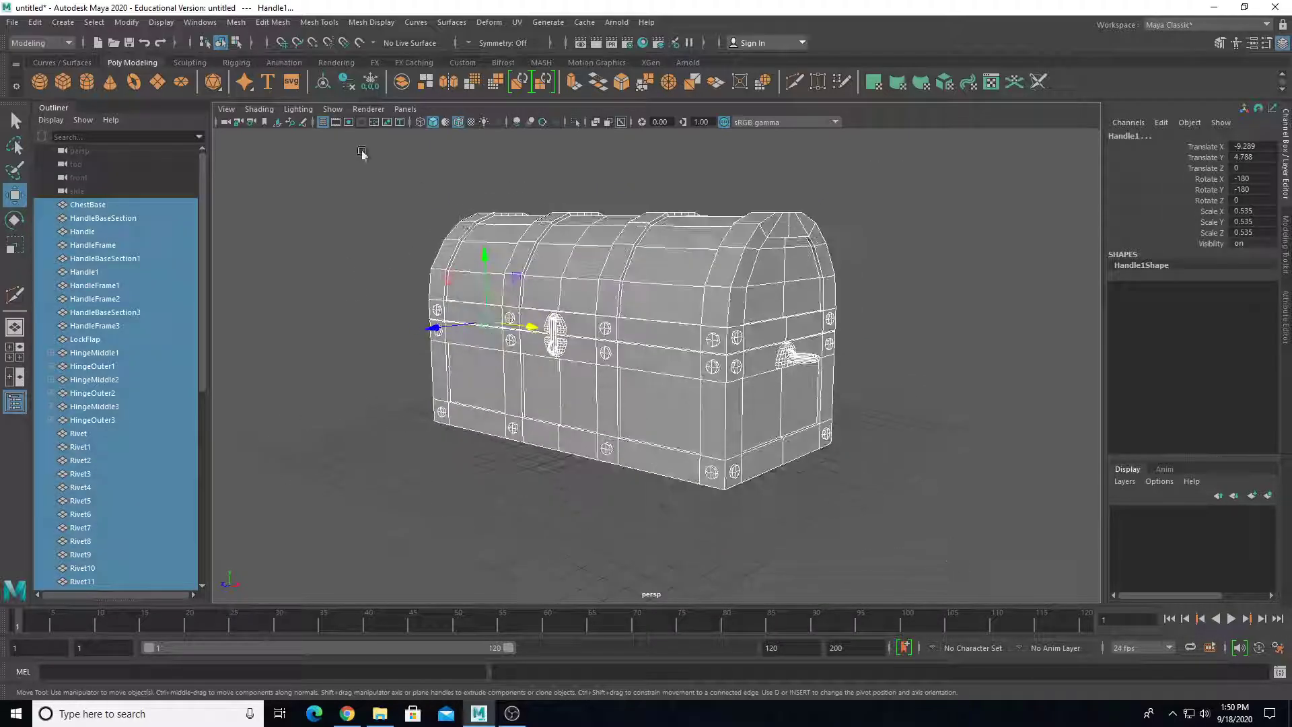
{"action": "left_click", "coordinate": [380, 220]}
{"action": "left_click_drag", "start_coordinate": [307, 152], "coordinate": [948, 556]}
{"action": "key", "text": "3"}
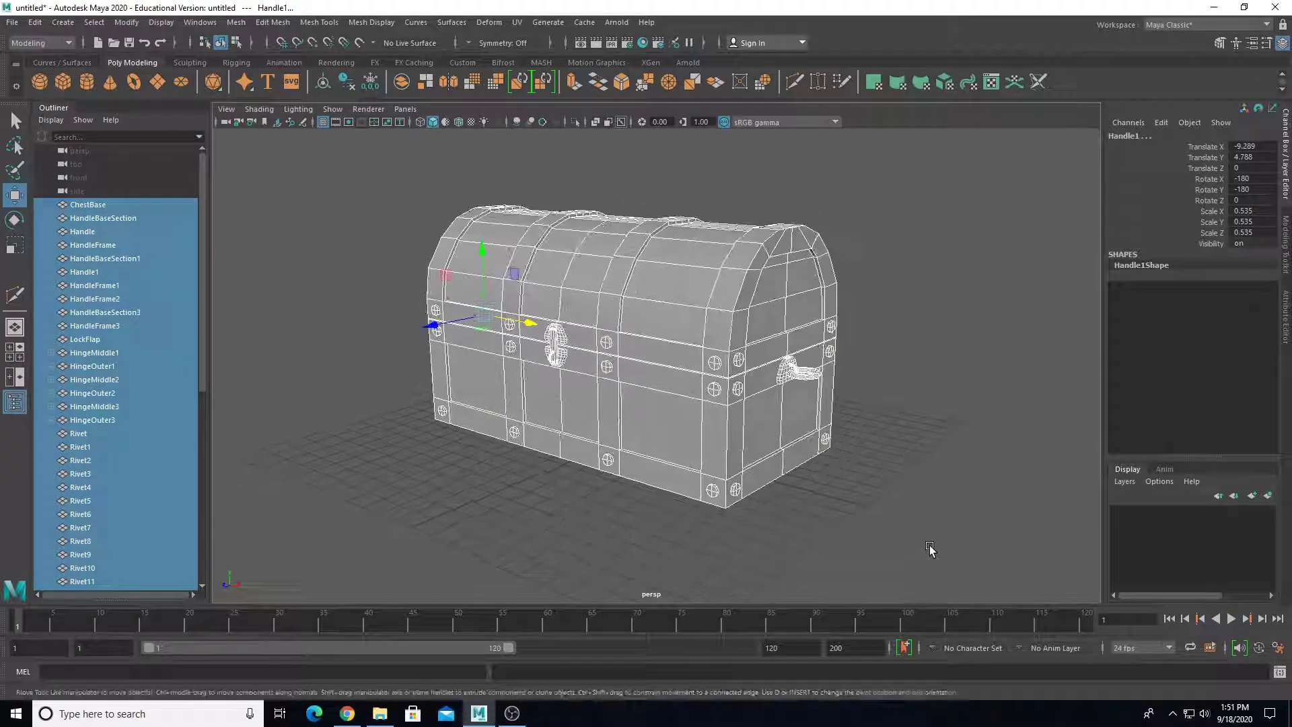